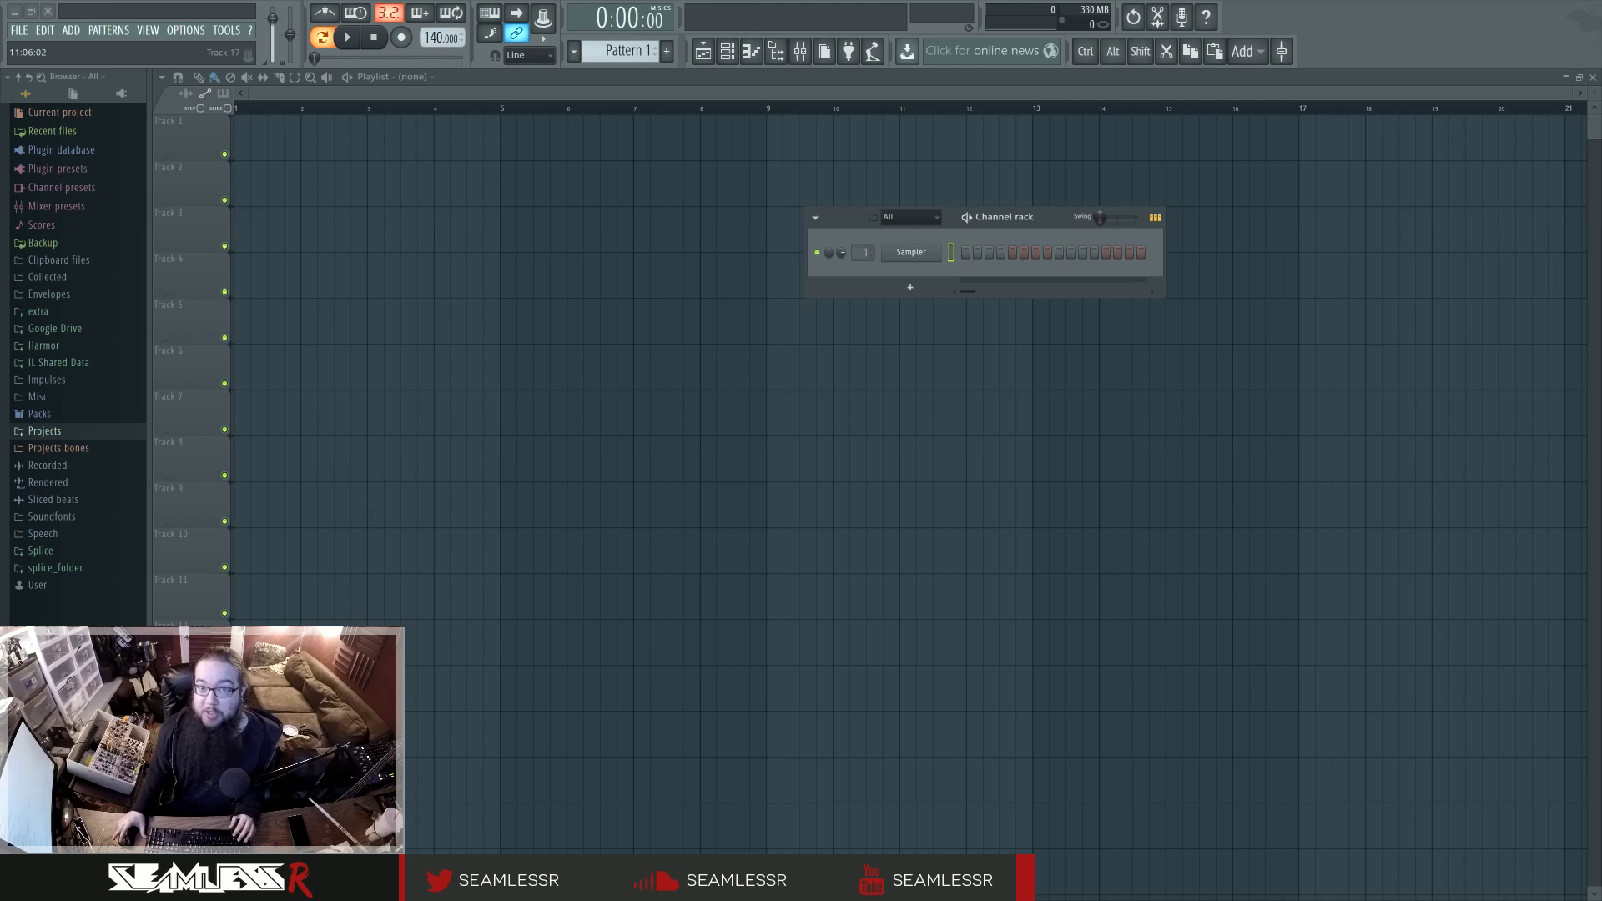
{"action": "key", "text": "F6"}
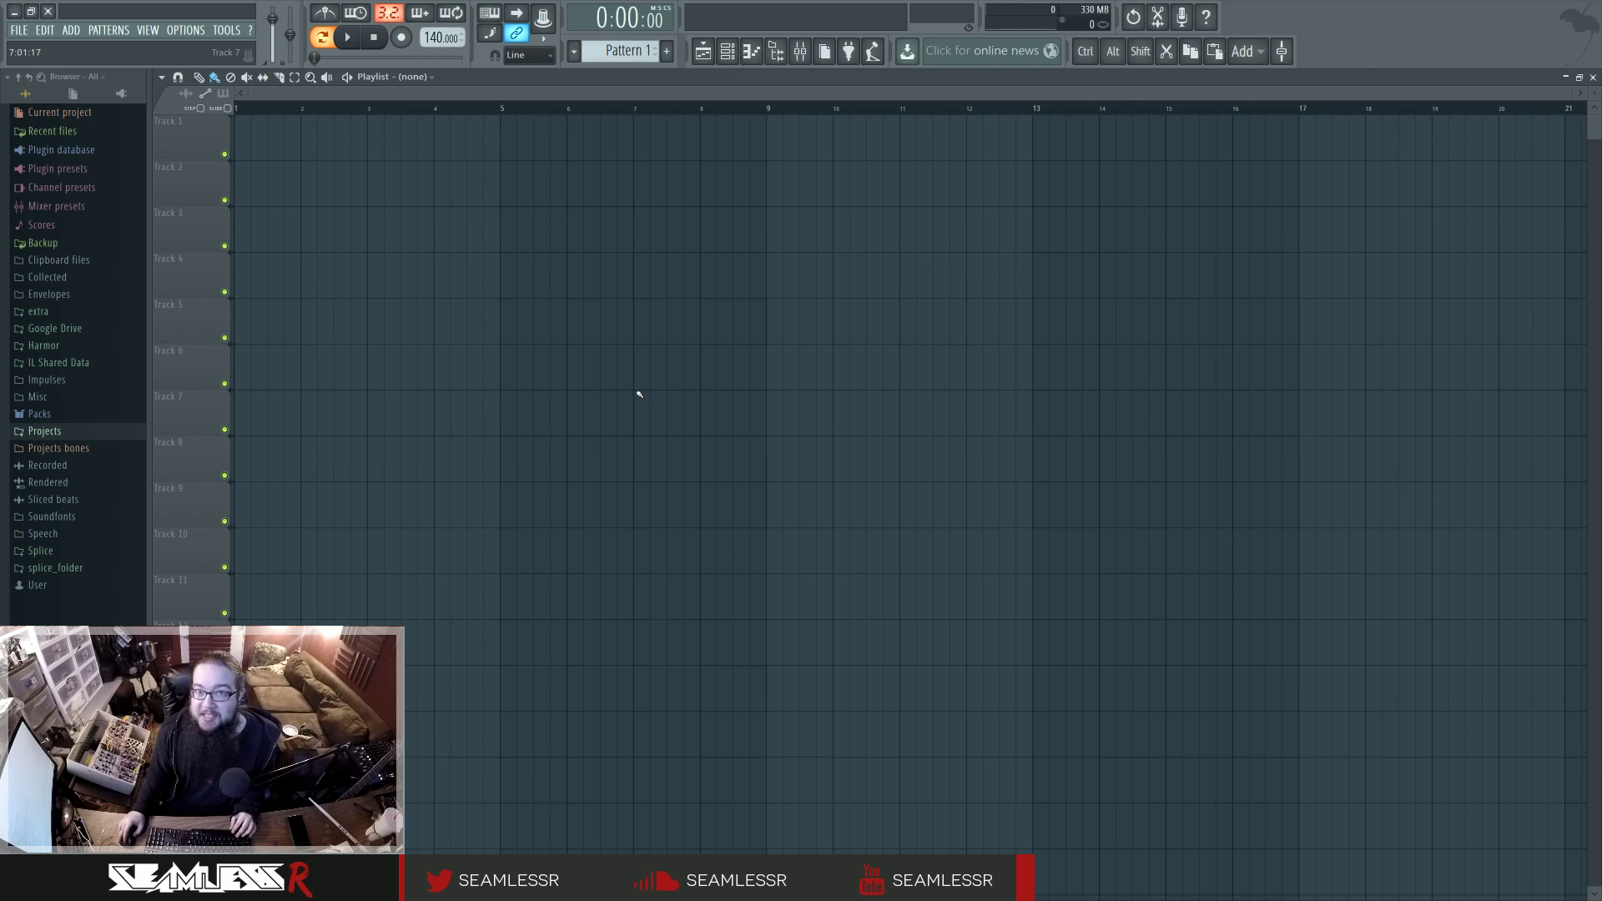
{"action": "scroll", "coordinate": [639, 394], "scroll_direction": "up", "scroll_amount": 1}
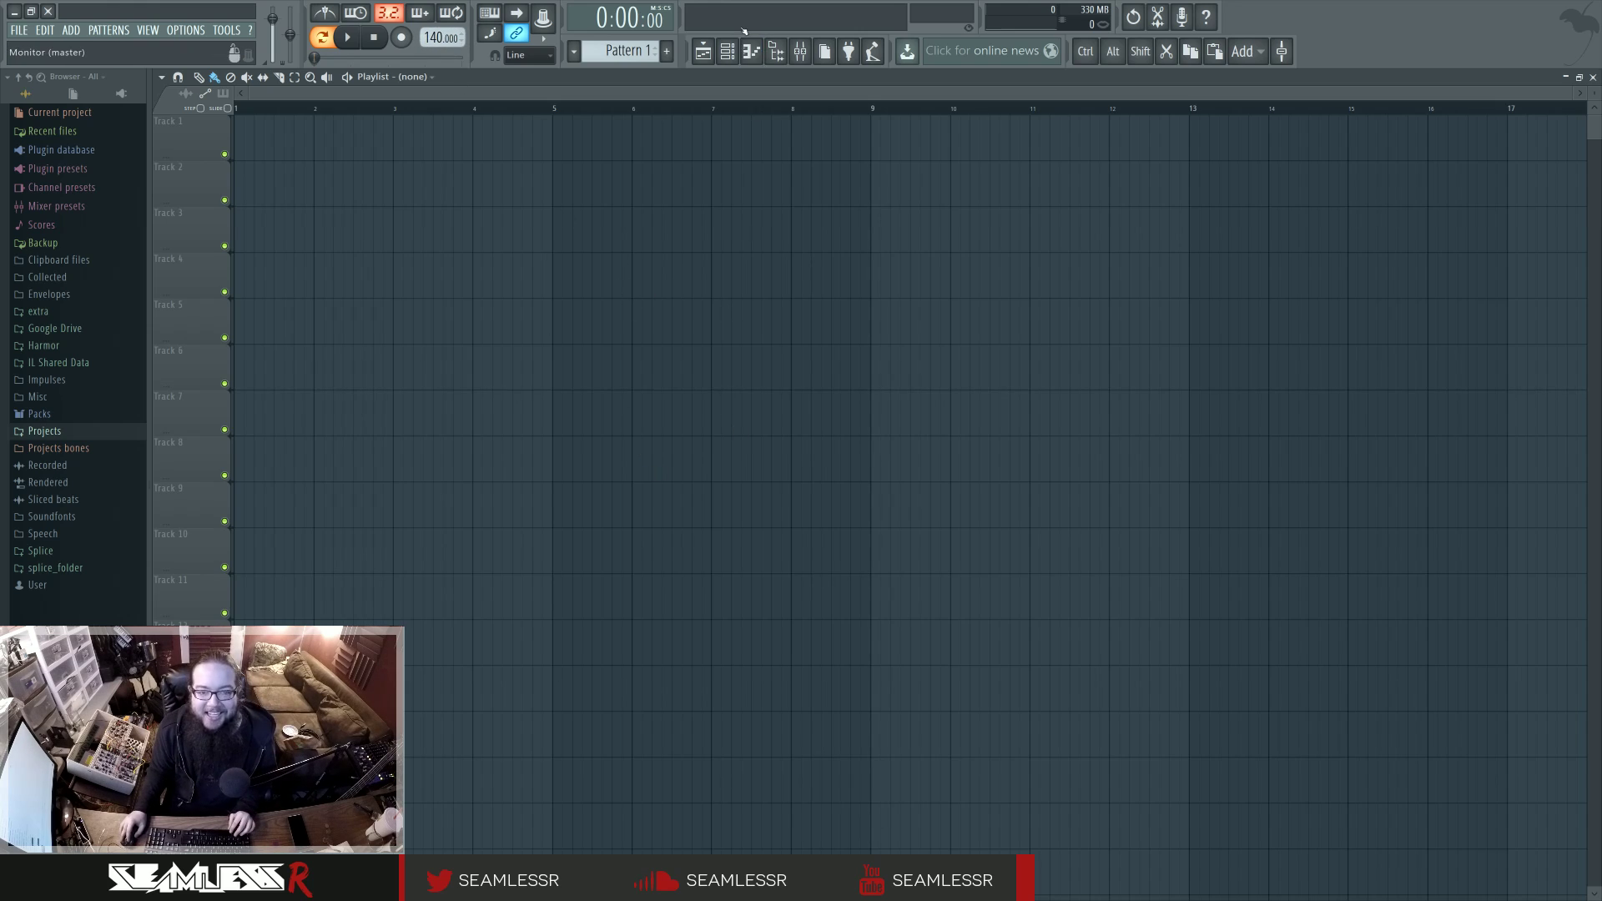
Show the channel rack and the mixer over the playlist, and move the mixer window slightly higher.
{"action": "left_click", "coordinate": [727, 51]}
{"action": "left_click", "coordinate": [802, 53]}
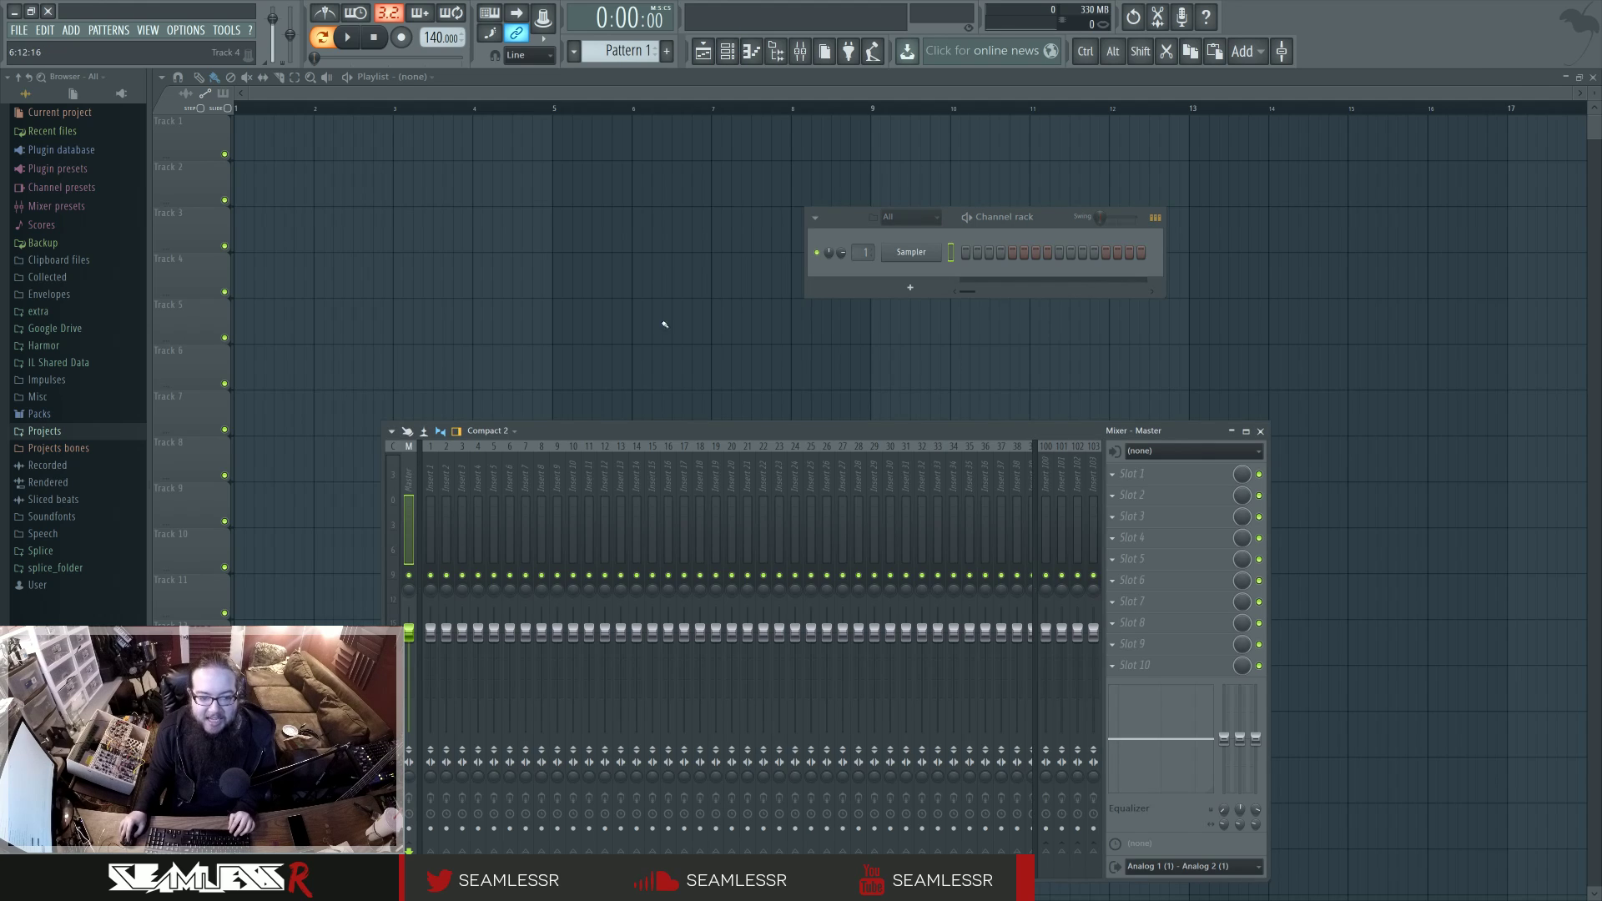
{"action": "left_click_drag", "start_coordinate": [652, 432], "coordinate": [668, 394]}
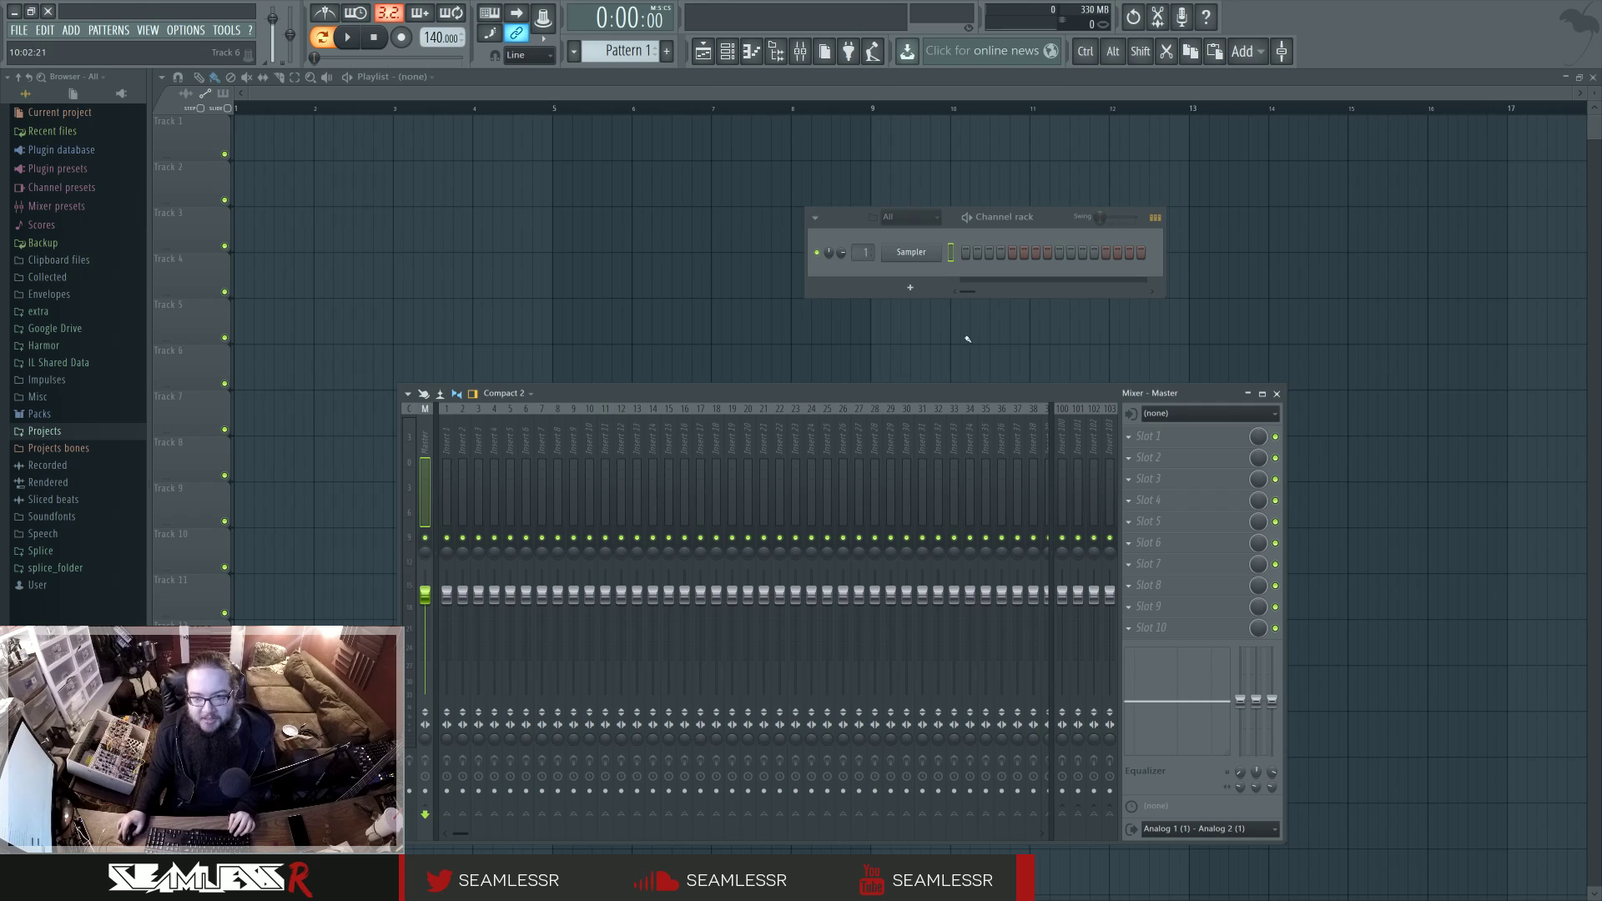
Load Maximus into the master track's first effect slot and move its window over the mixer.
{"action": "left_click", "coordinate": [1151, 436]}
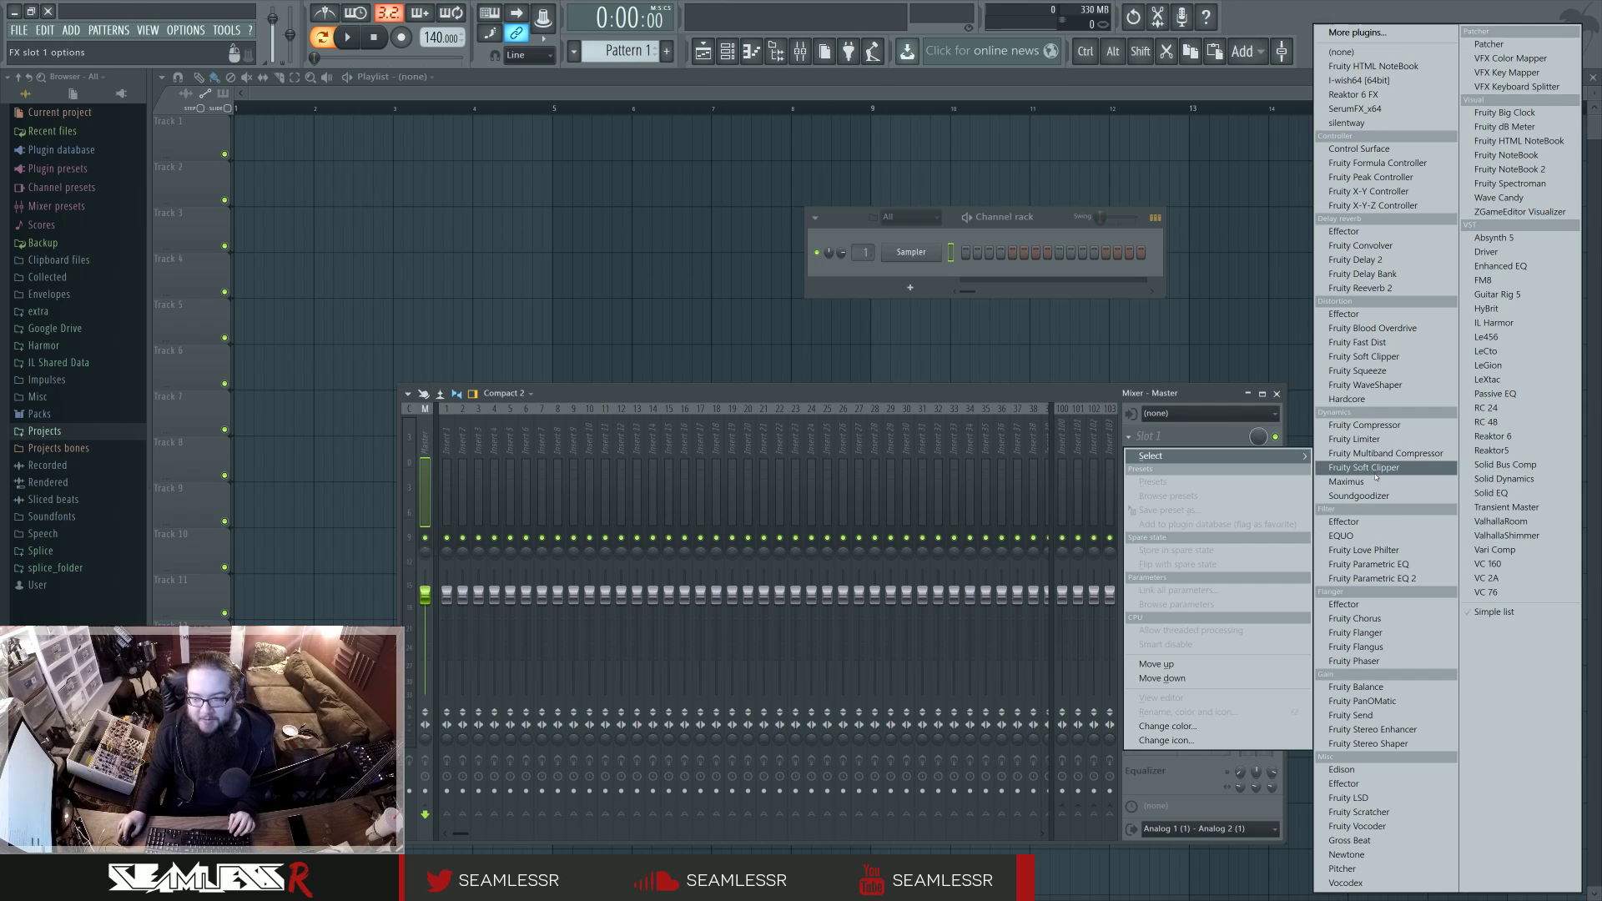
{"action": "left_click", "coordinate": [1346, 481]}
{"action": "left_click_drag", "start_coordinate": [597, 151], "coordinate": [912, 328]}
Enable linear-phase filters and oversampling in the Maximus options.
{"action": "left_click", "coordinate": [692, 518]}
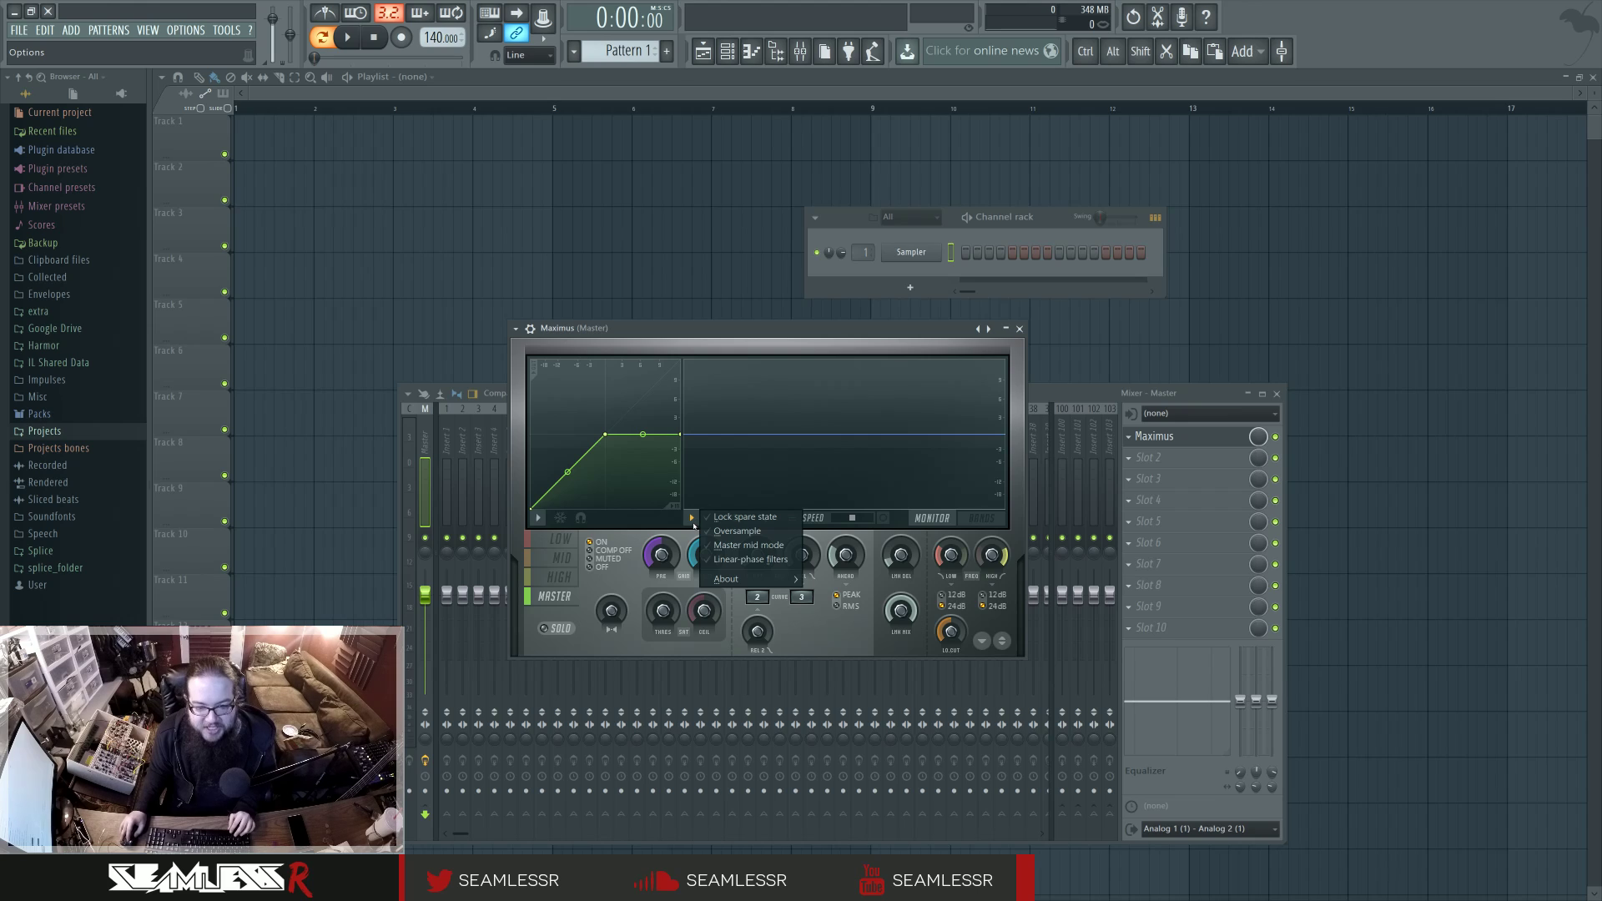
{"action": "left_click", "coordinate": [750, 559]}
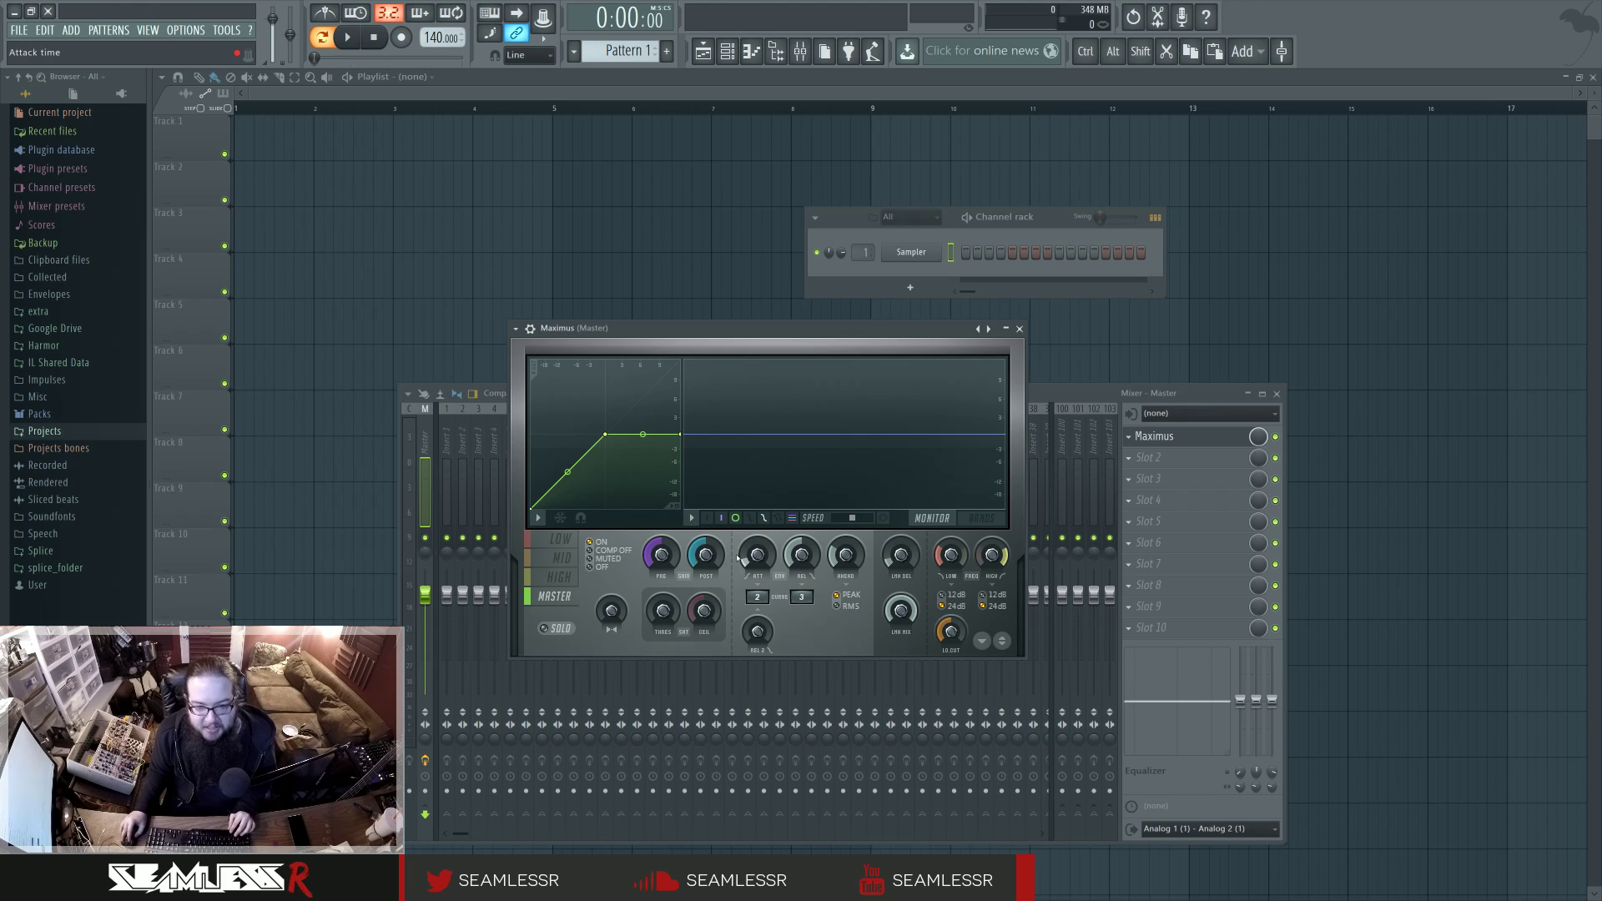
{"action": "left_click", "coordinate": [692, 518]}
{"action": "left_click", "coordinate": [760, 539]}
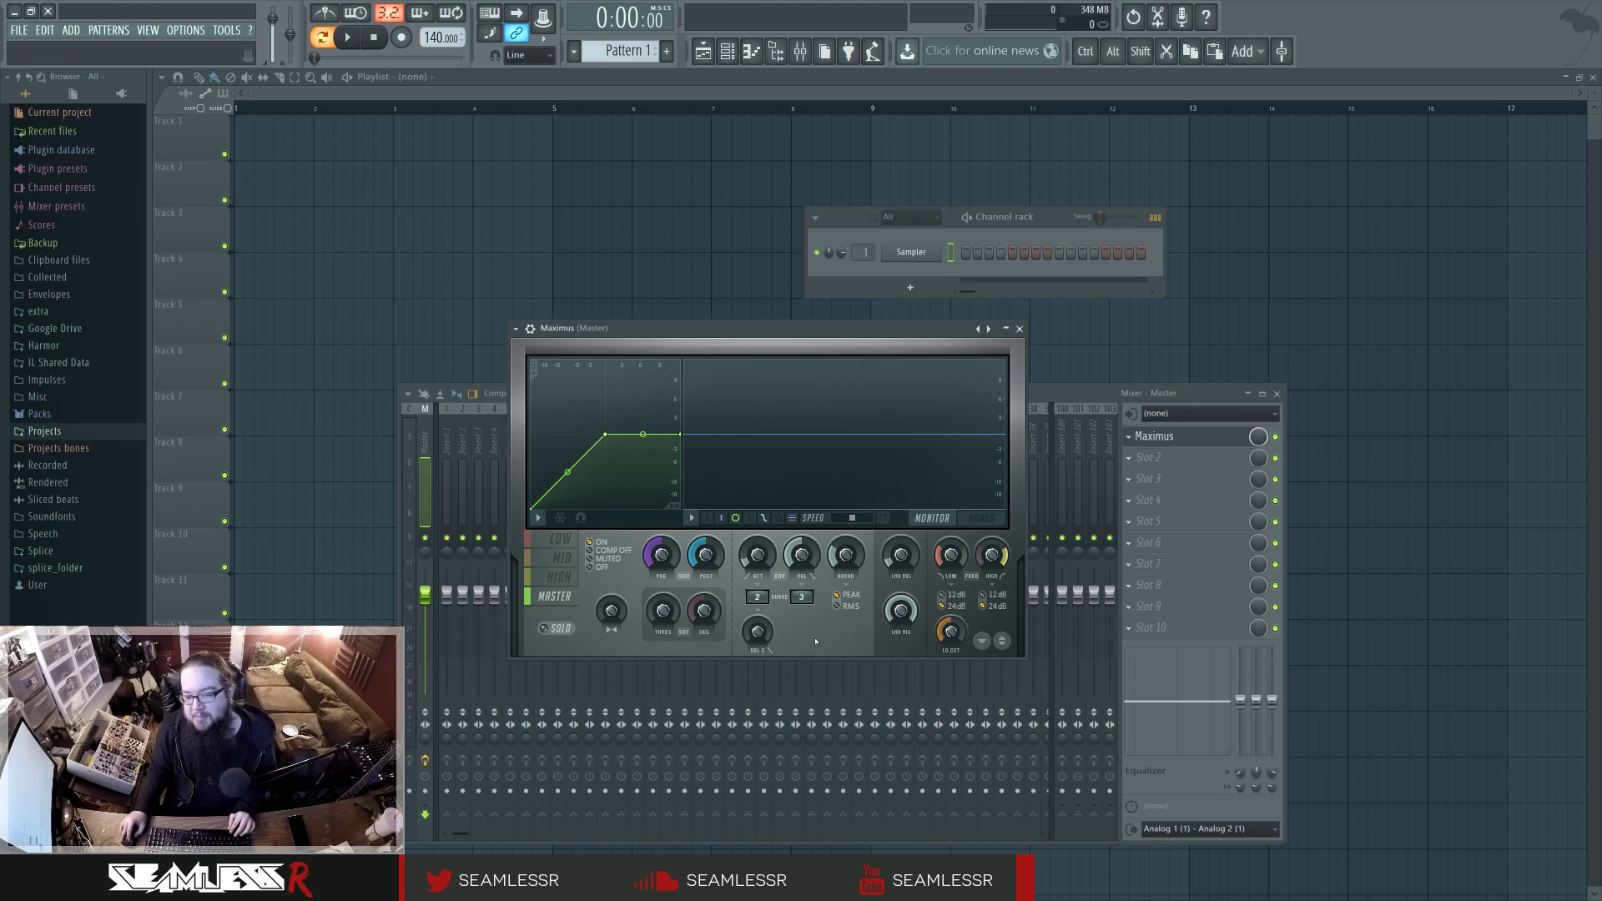
Examine the Maximus bands display, its monitor display and its list of processing options.
{"action": "left_click", "coordinate": [981, 518]}
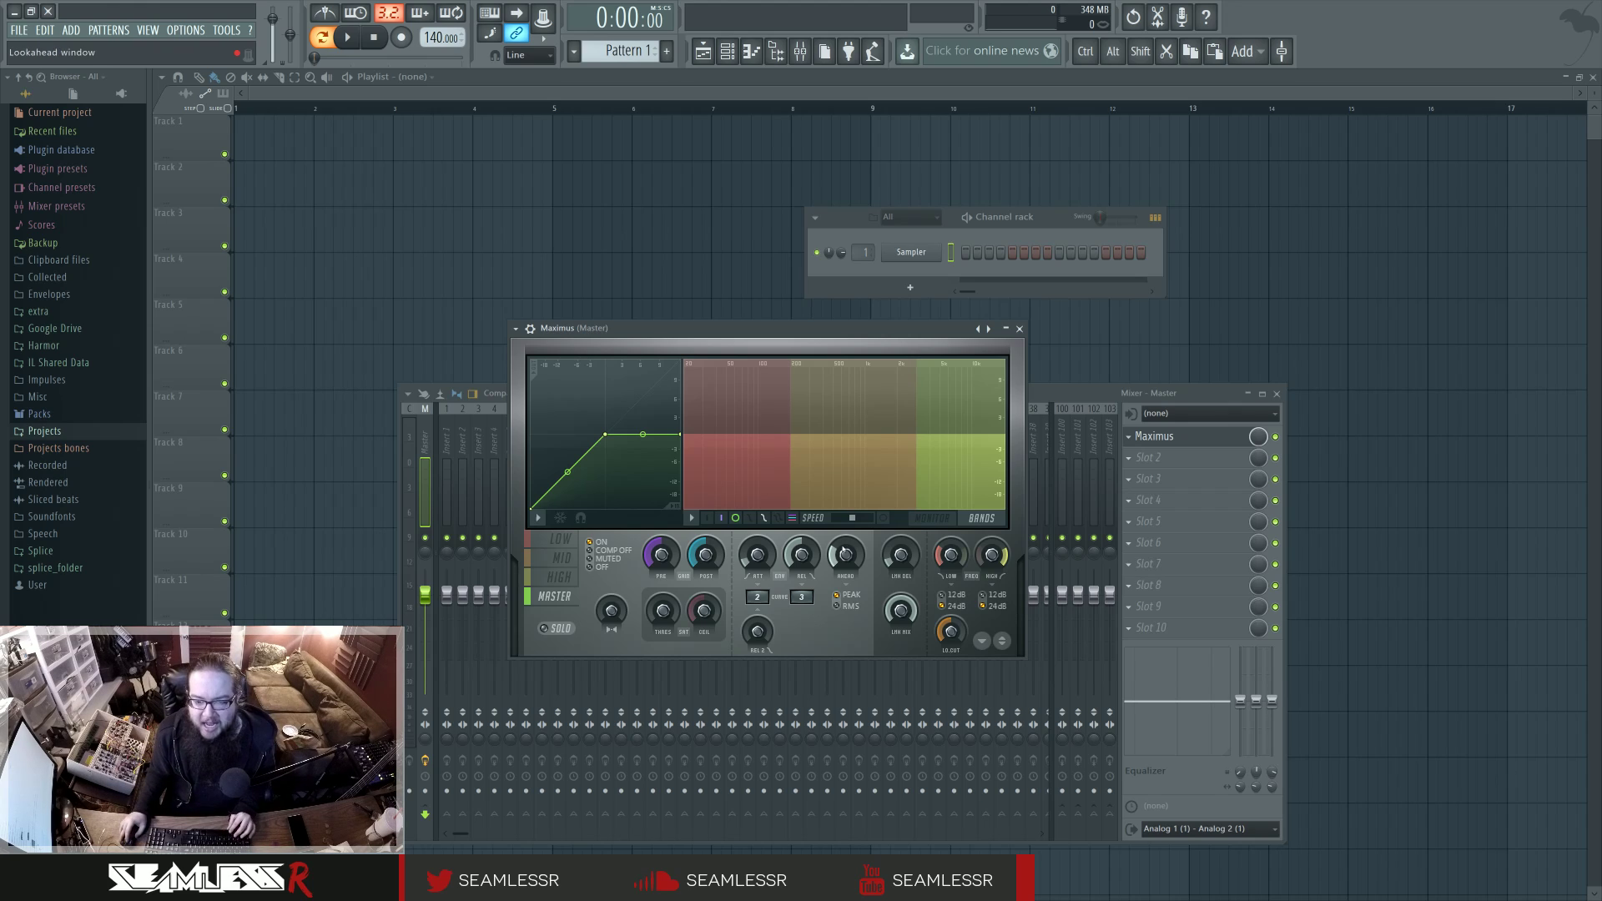
{"action": "left_click", "coordinate": [691, 519]}
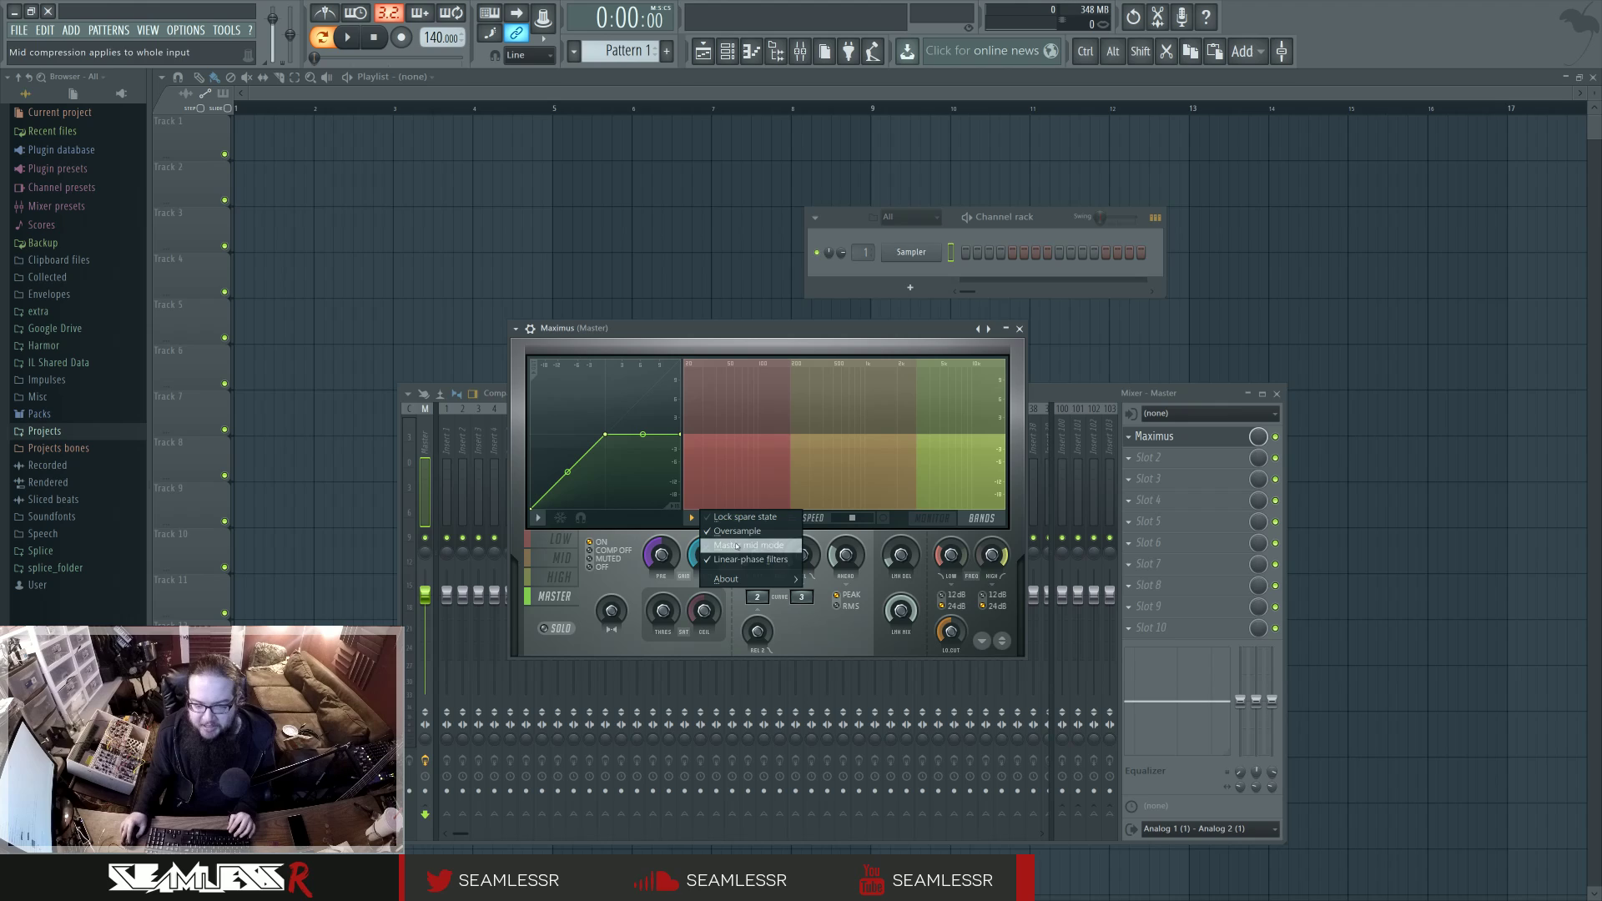
{"action": "left_click", "coordinate": [844, 641]}
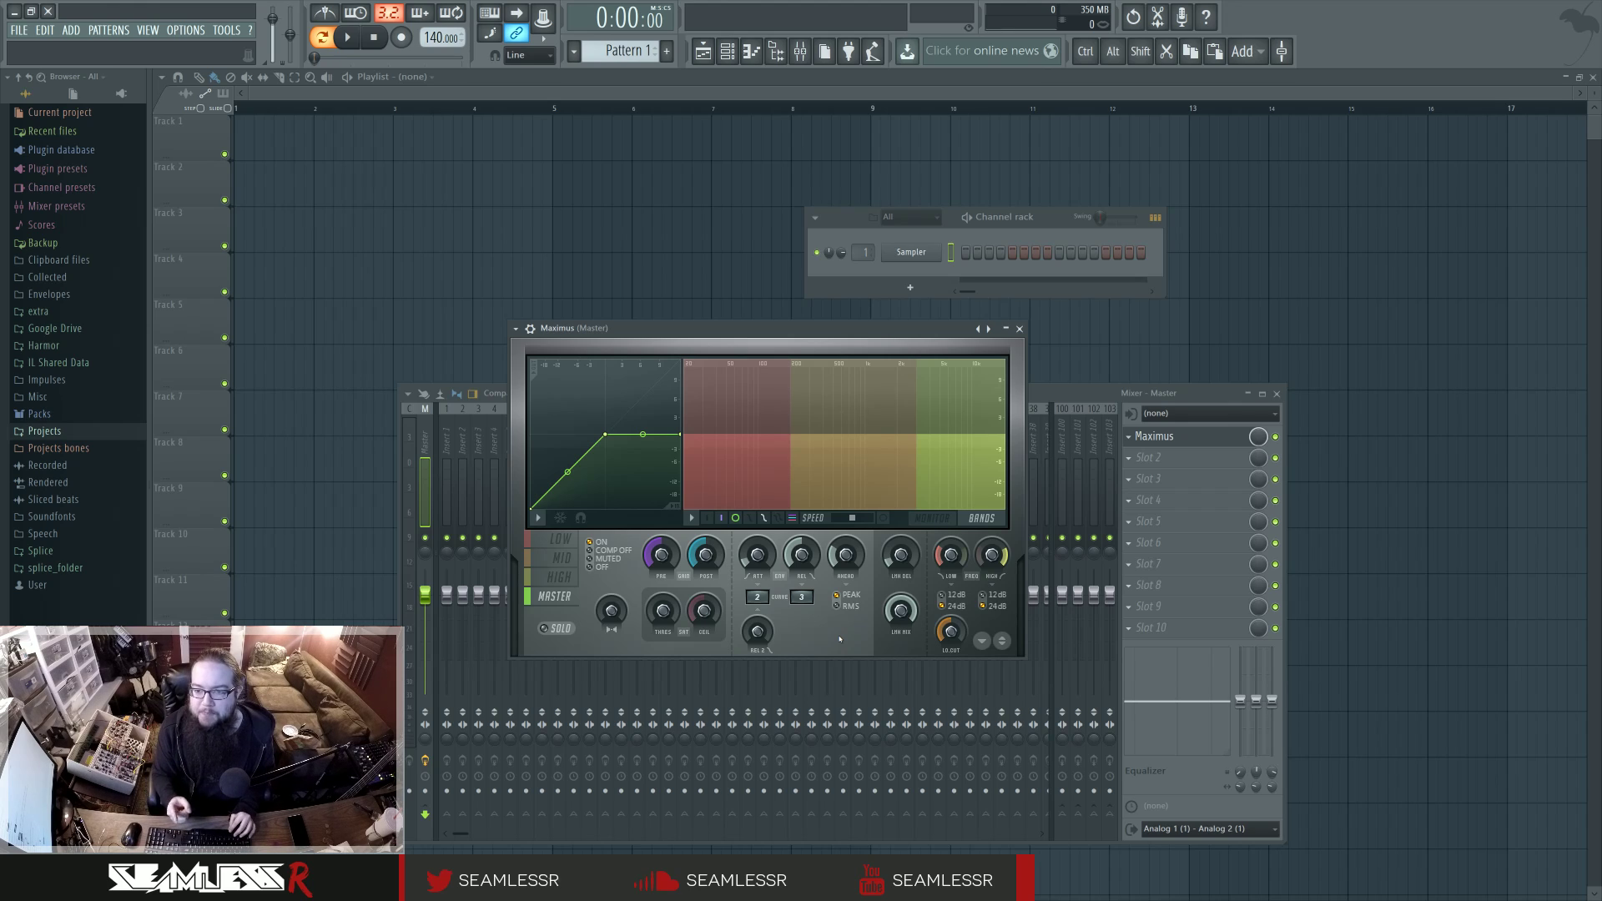
{"action": "left_click", "coordinate": [691, 517]}
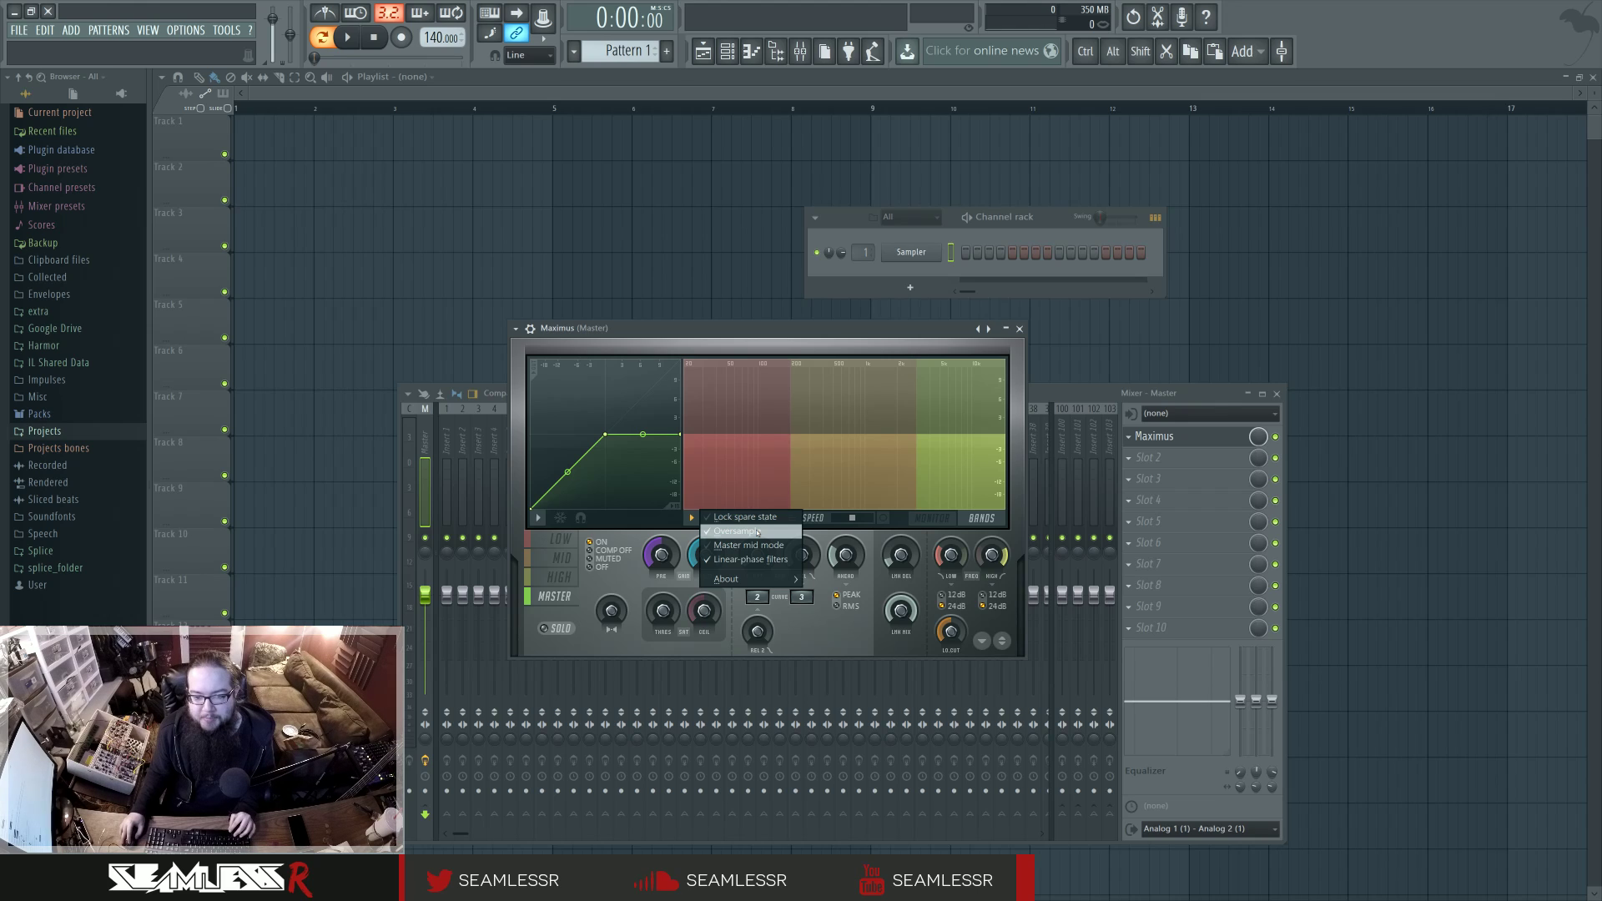
{"action": "left_click", "coordinate": [830, 624]}
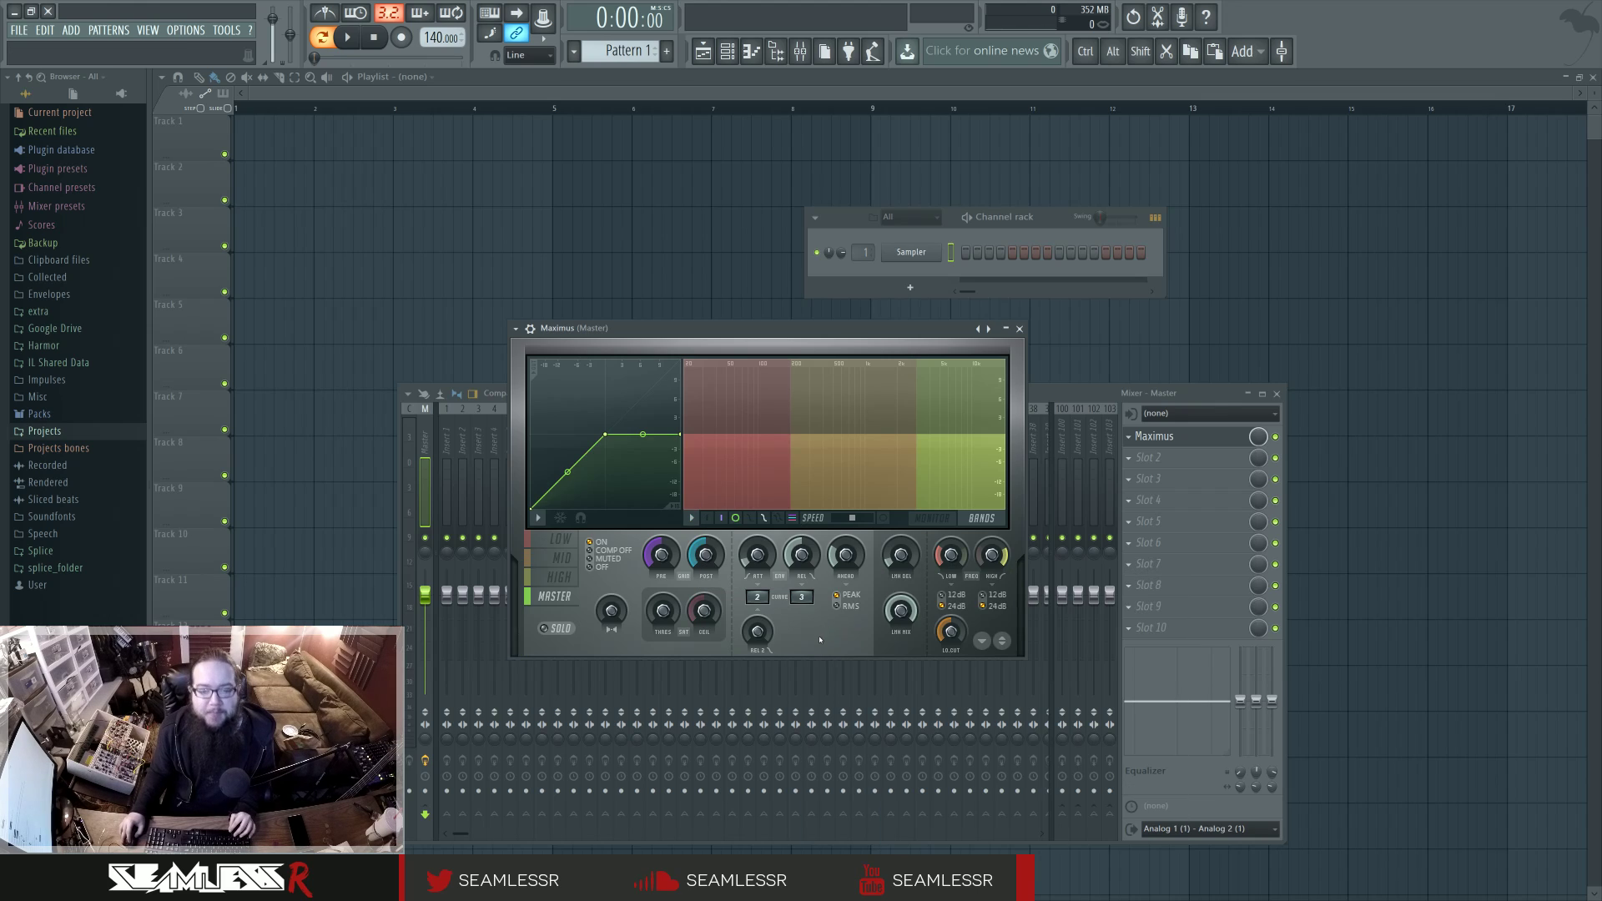
{"action": "left_click", "coordinate": [691, 518]}
{"action": "left_click", "coordinate": [690, 517]}
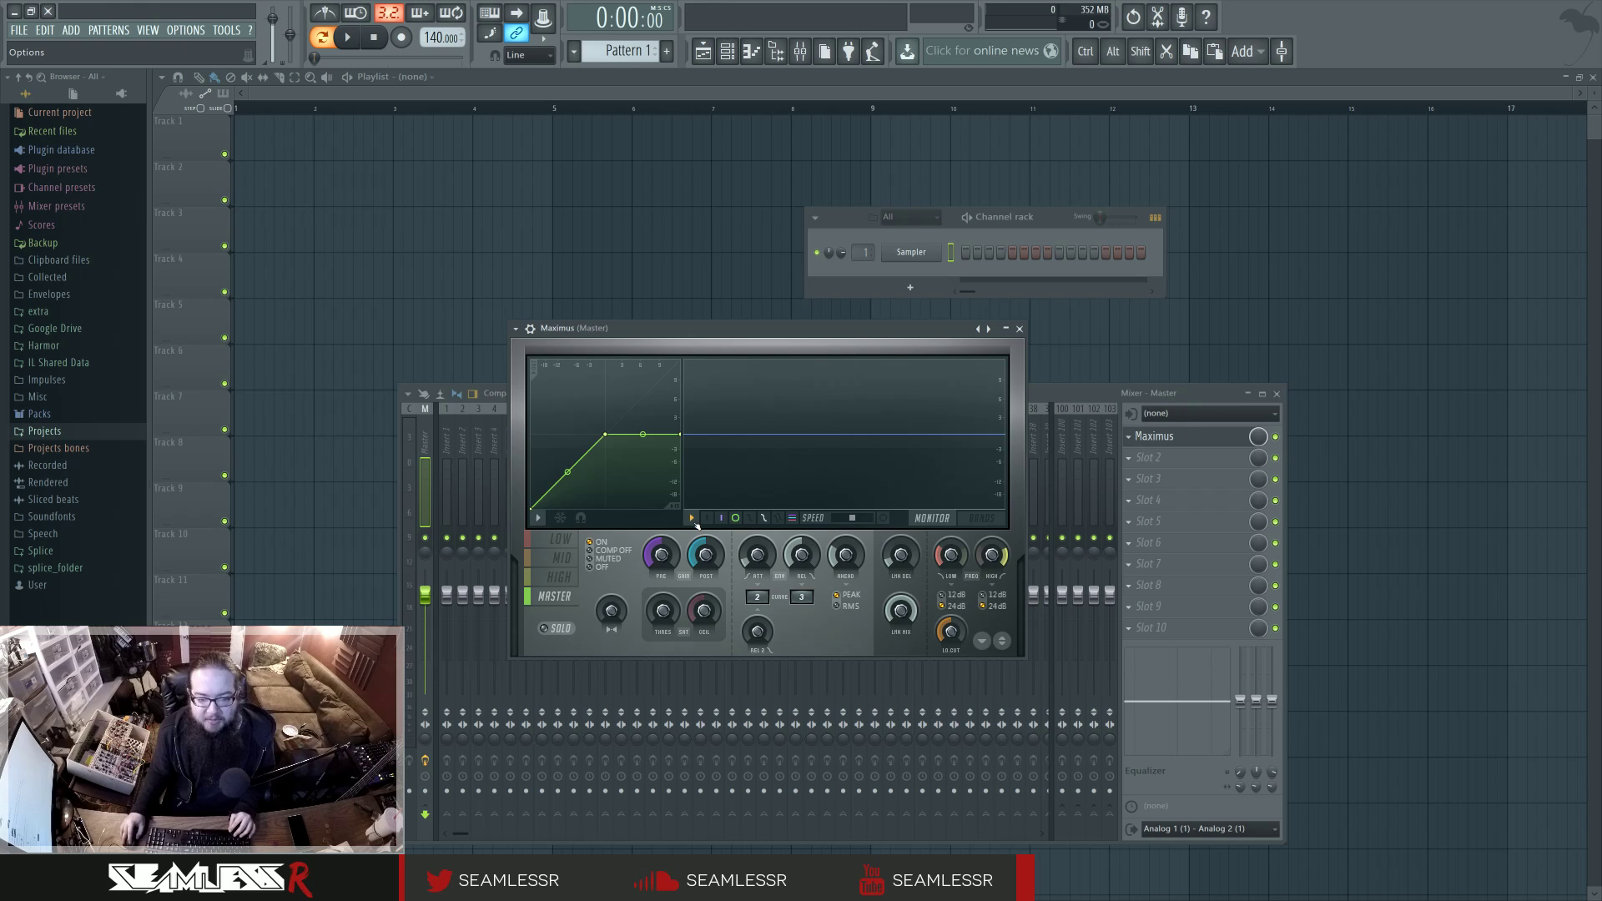
{"action": "left_click", "coordinate": [691, 517]}
{"action": "left_click", "coordinate": [691, 517]}
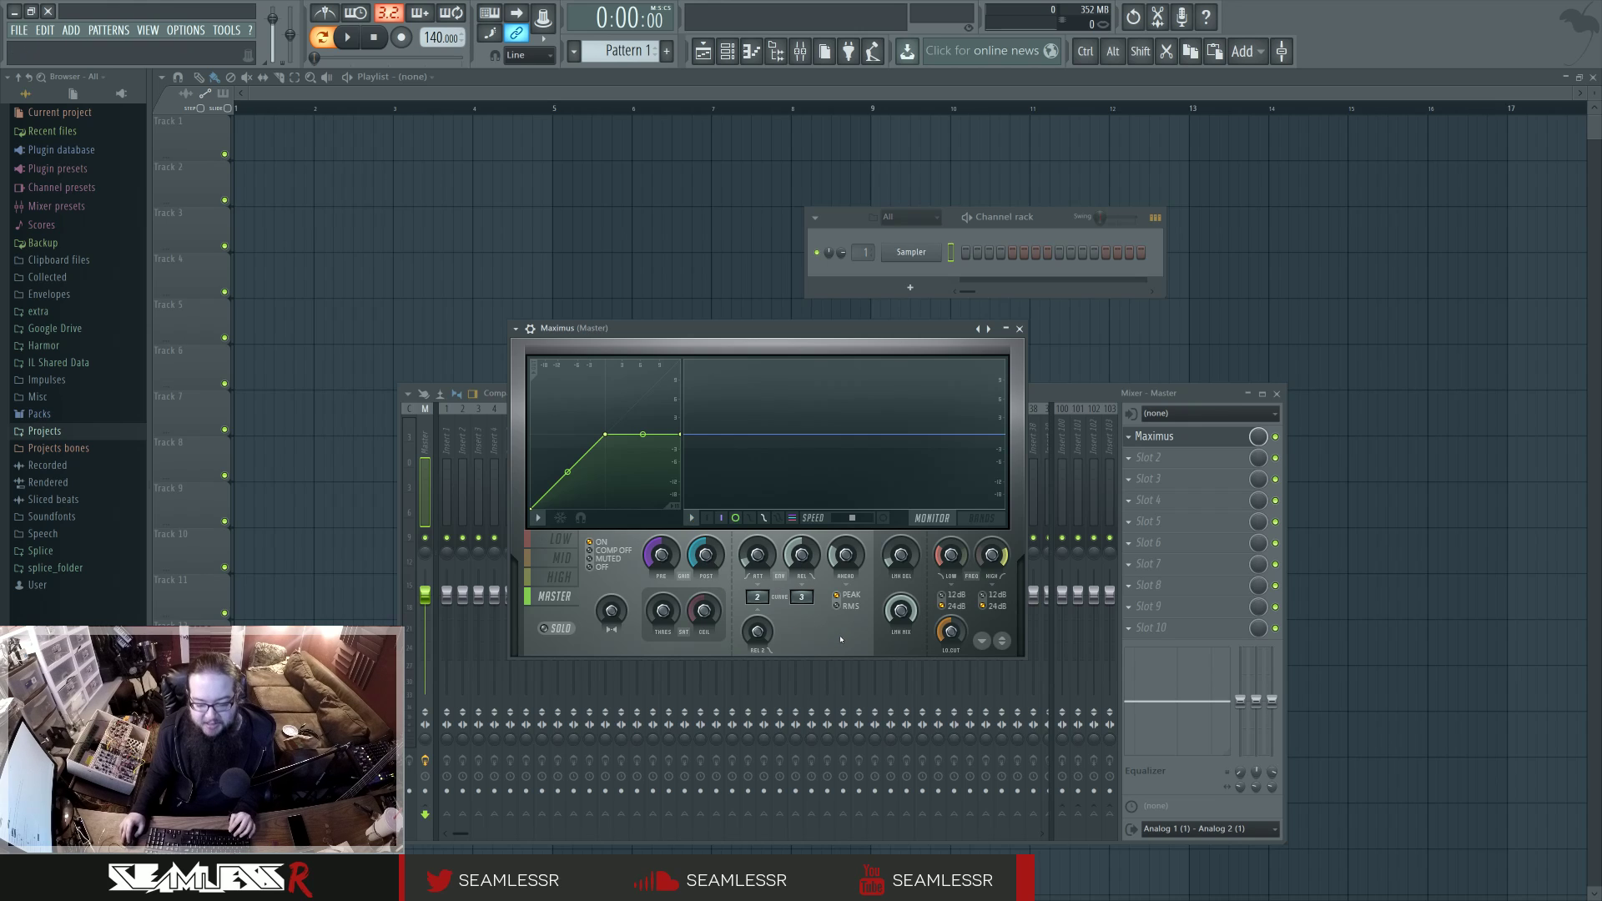
Close the Maximus window, the mixer and the channel rack so only the playlist is left.
{"action": "left_click", "coordinate": [1018, 328]}
{"action": "key", "text": "F9"}
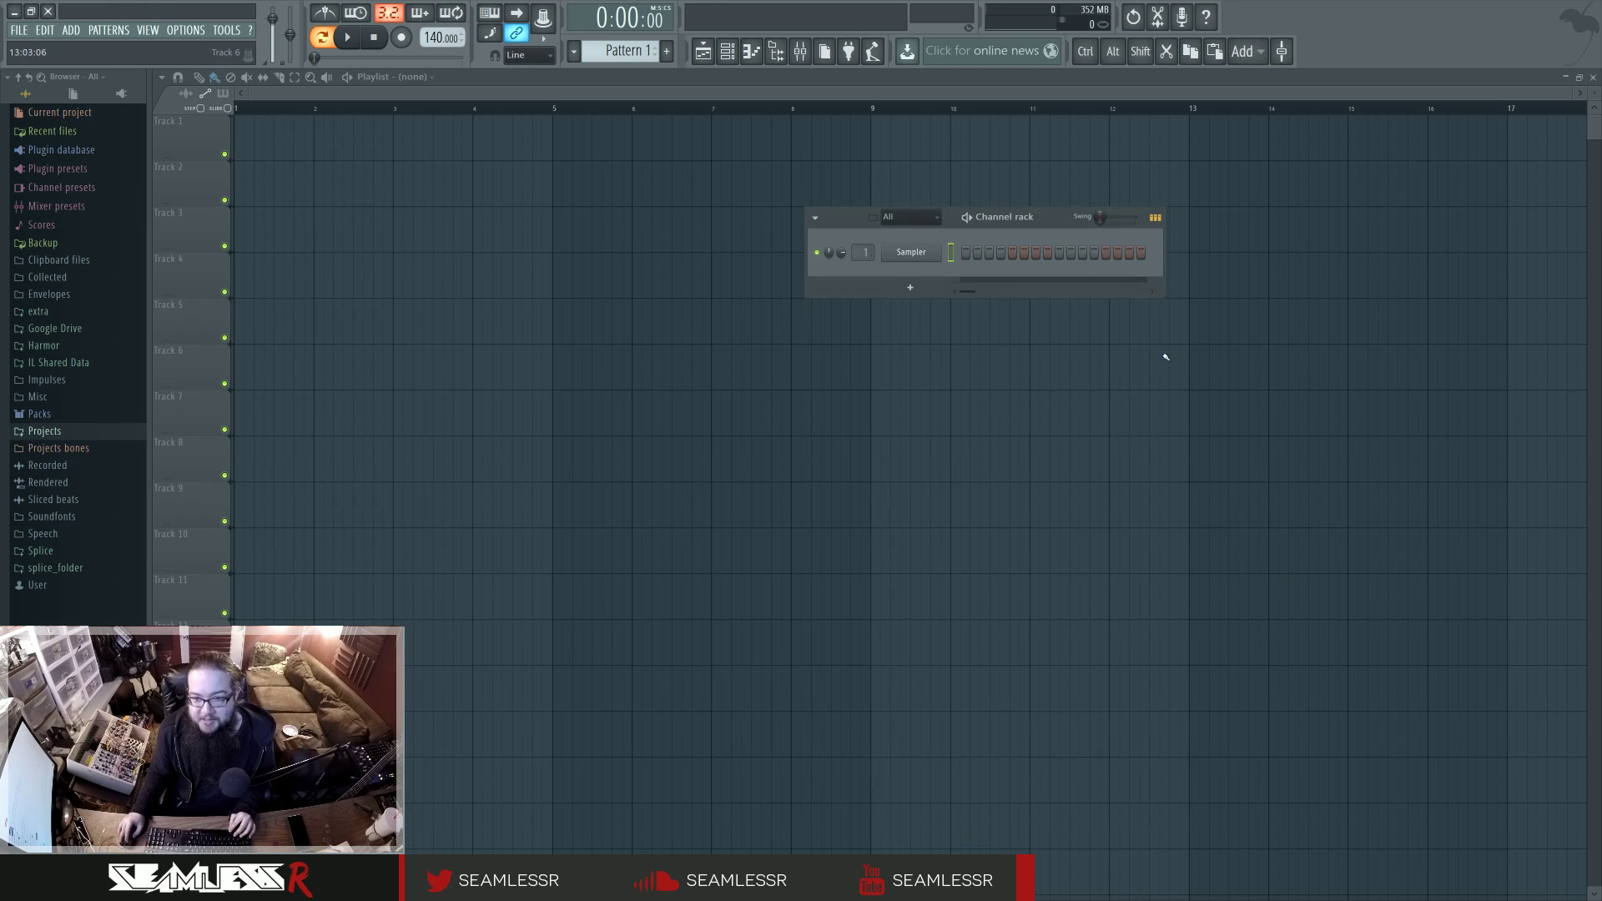
{"action": "key", "text": "F6"}
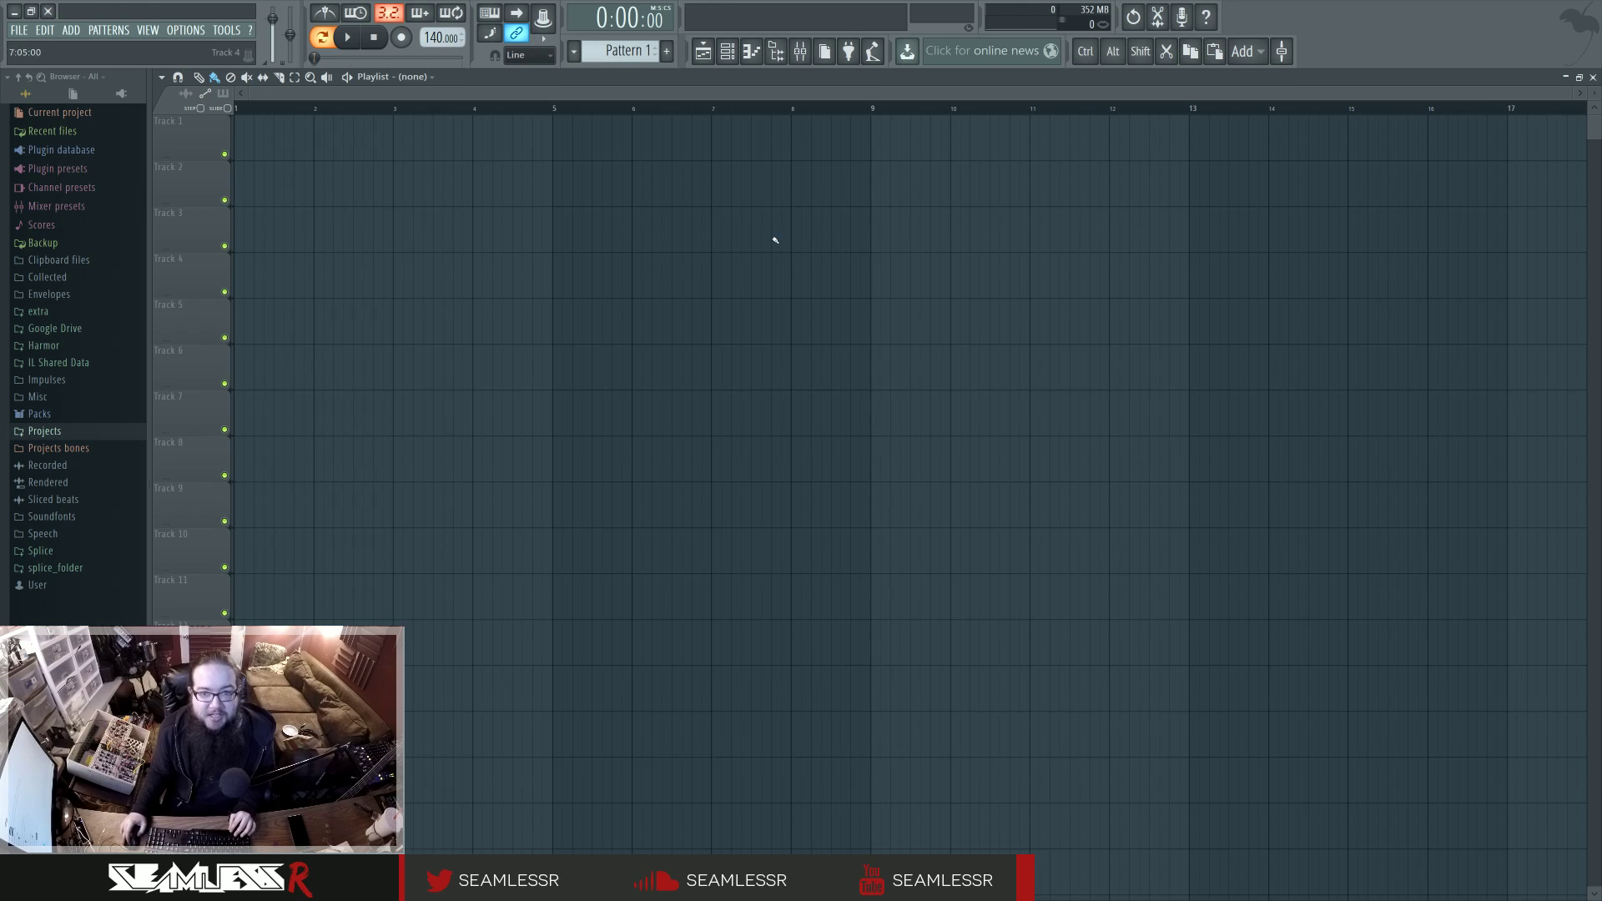
Reopen Maximus from the master track in the mixer, and close both the effect and the mixer.
{"action": "left_click", "coordinate": [800, 52]}
{"action": "left_click", "coordinate": [800, 52]}
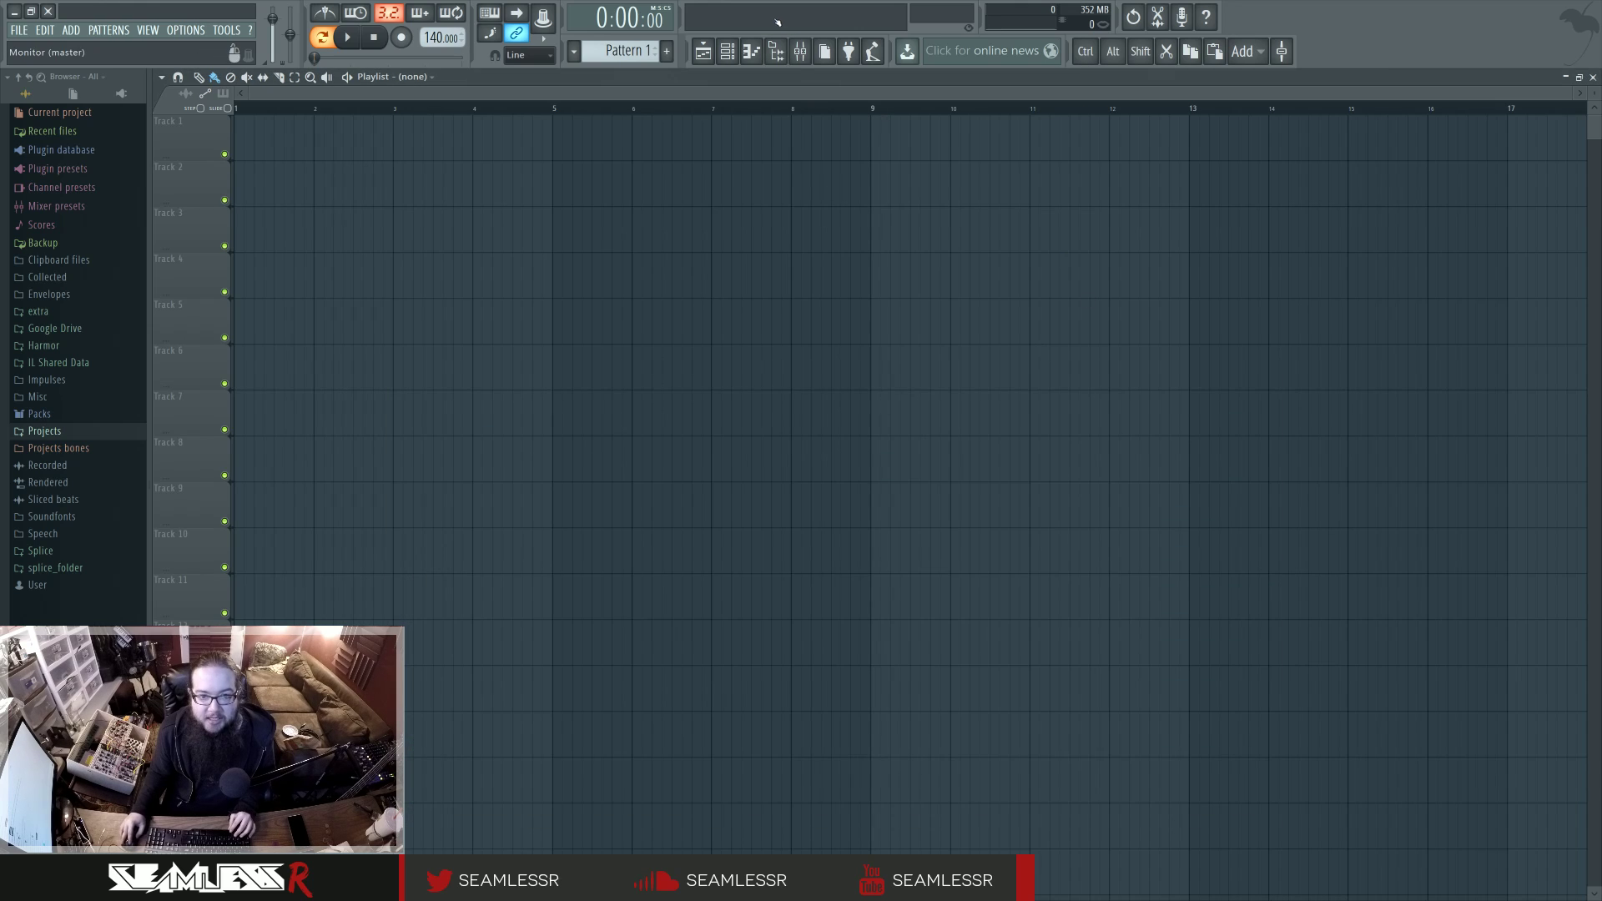
{"action": "left_click", "coordinate": [801, 51]}
{"action": "left_click", "coordinate": [1199, 420]}
{"action": "left_click", "coordinate": [1199, 421]}
{"action": "left_click", "coordinate": [1199, 420]}
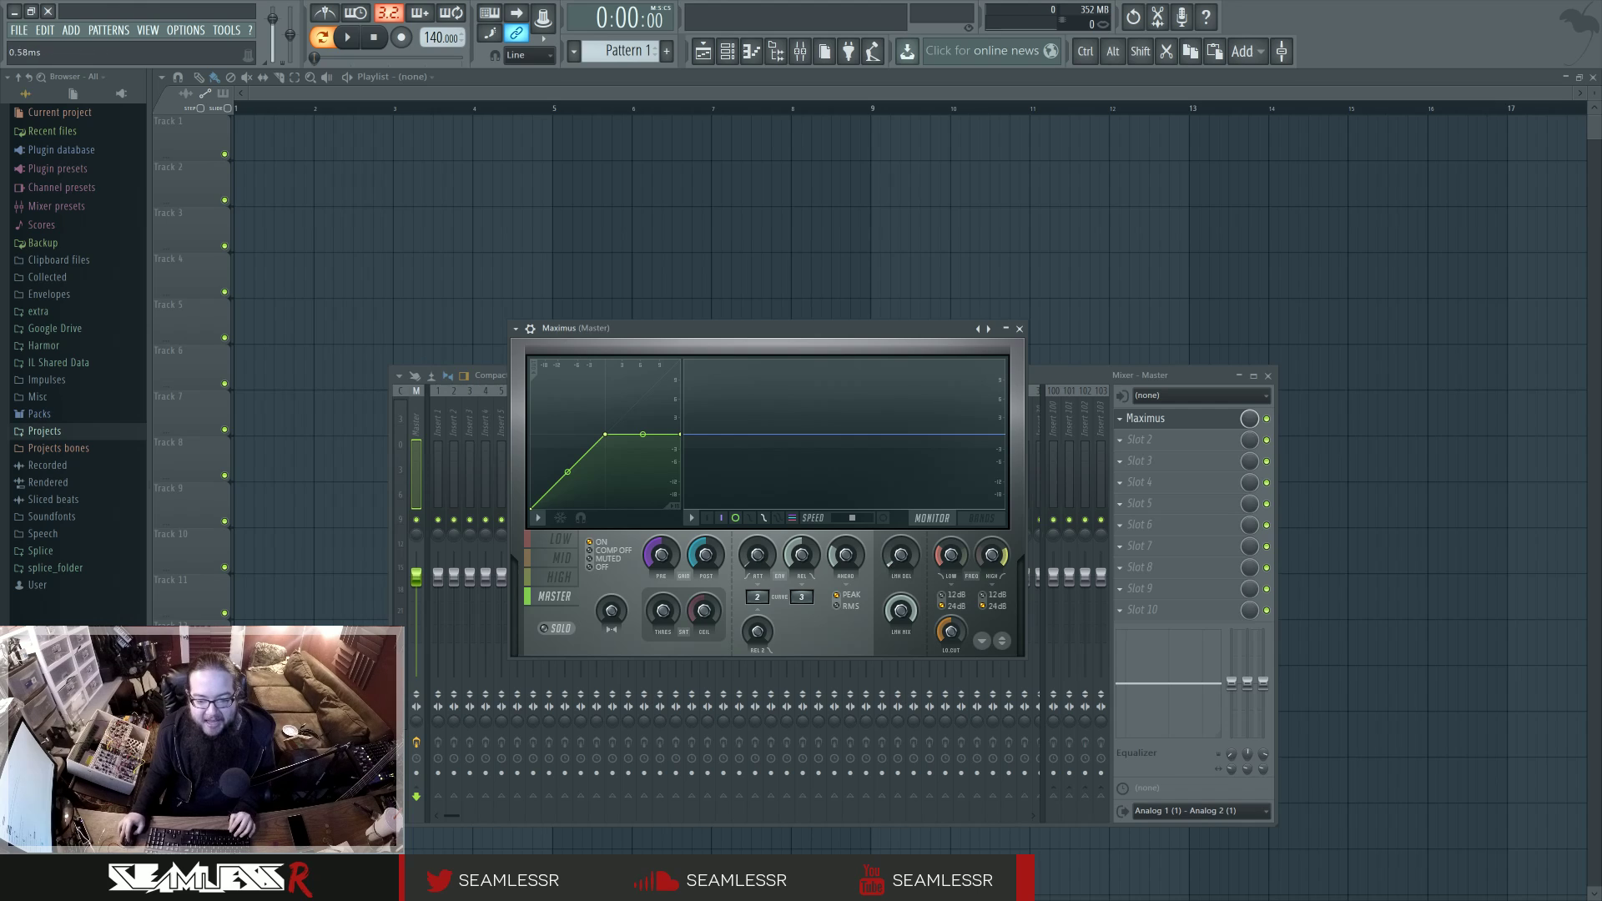
{"action": "left_click", "coordinate": [1020, 328]}
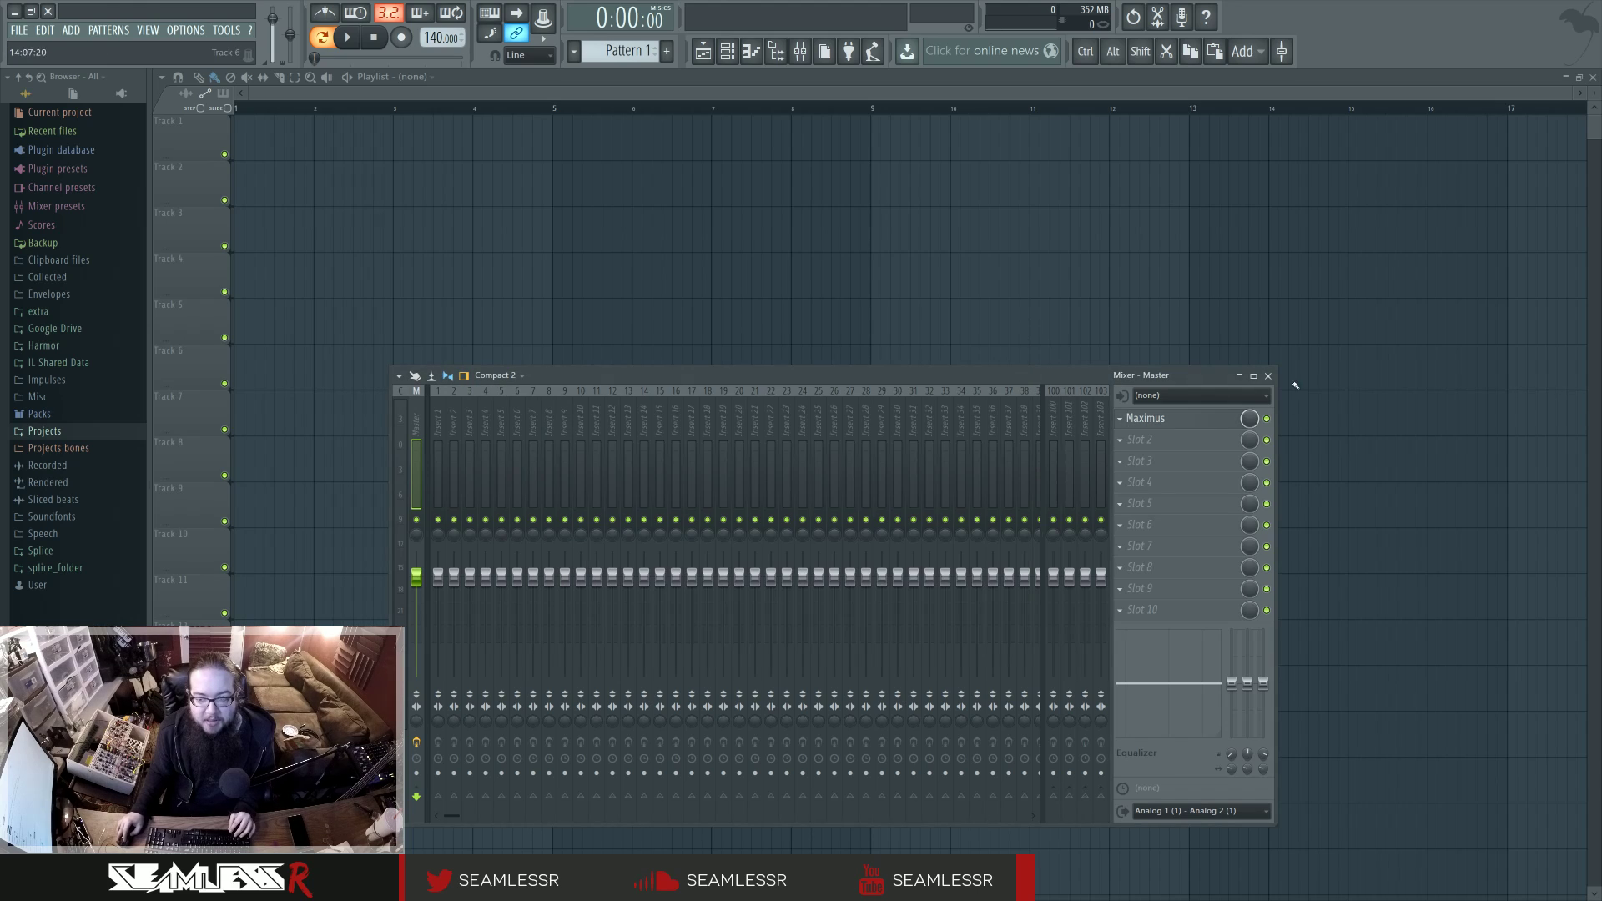
{"action": "left_click", "coordinate": [1267, 376]}
Show the channel rack, move it closer to the middle of the workspace, and keep the playlist displayed behind it.
{"action": "key", "text": "F5"}
{"action": "key", "text": "F6"}
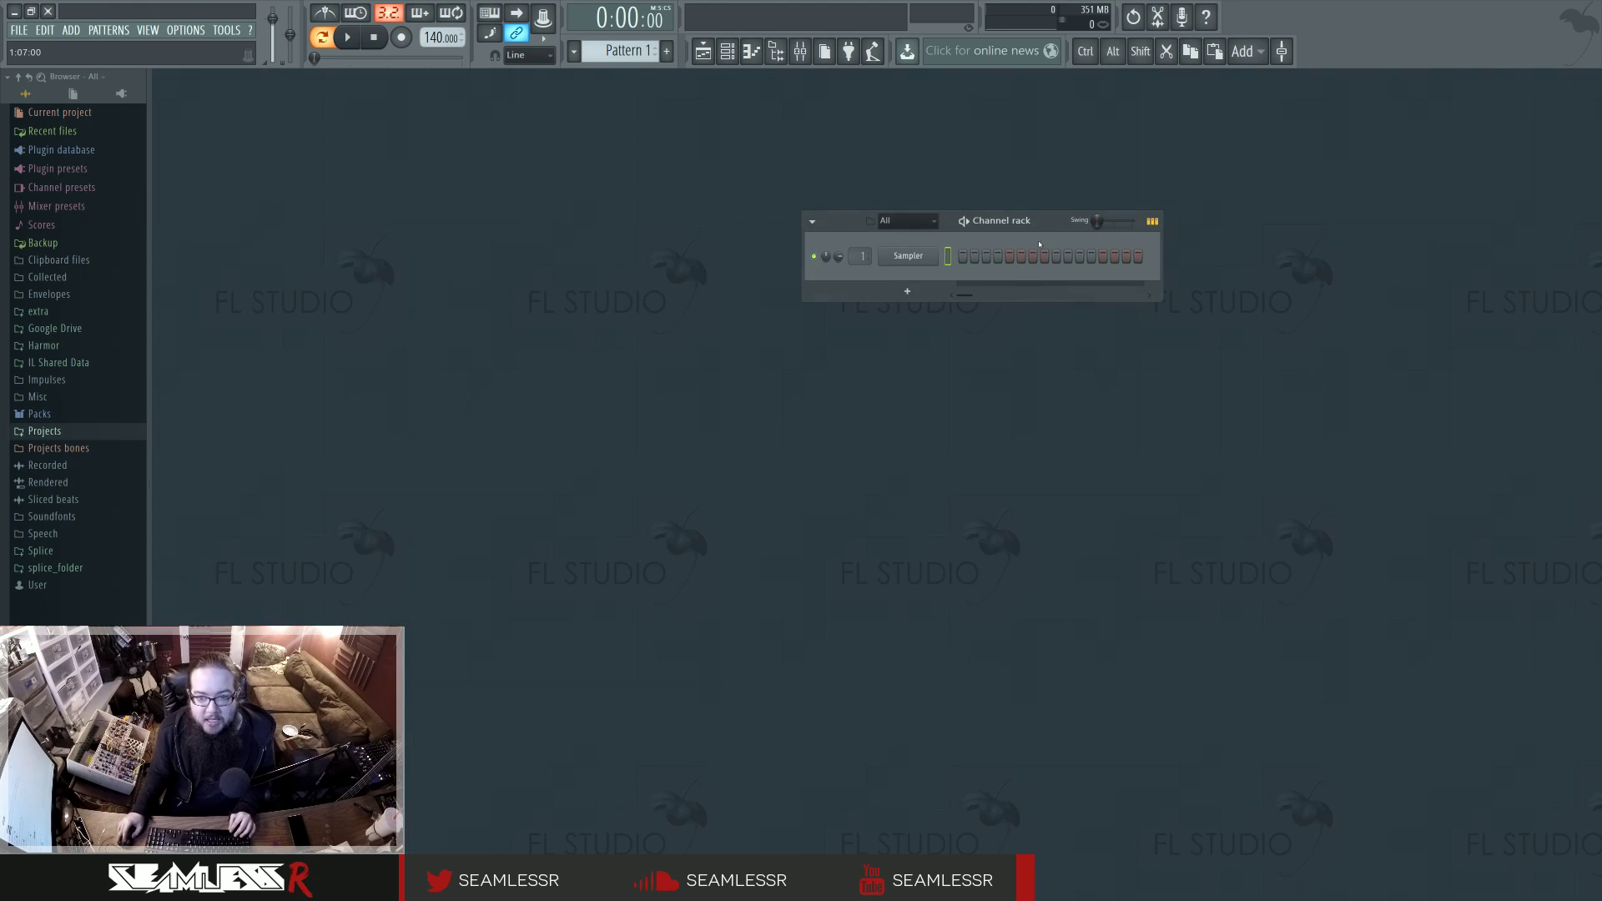
{"action": "left_click_drag", "start_coordinate": [1051, 224], "coordinate": [1004, 291]}
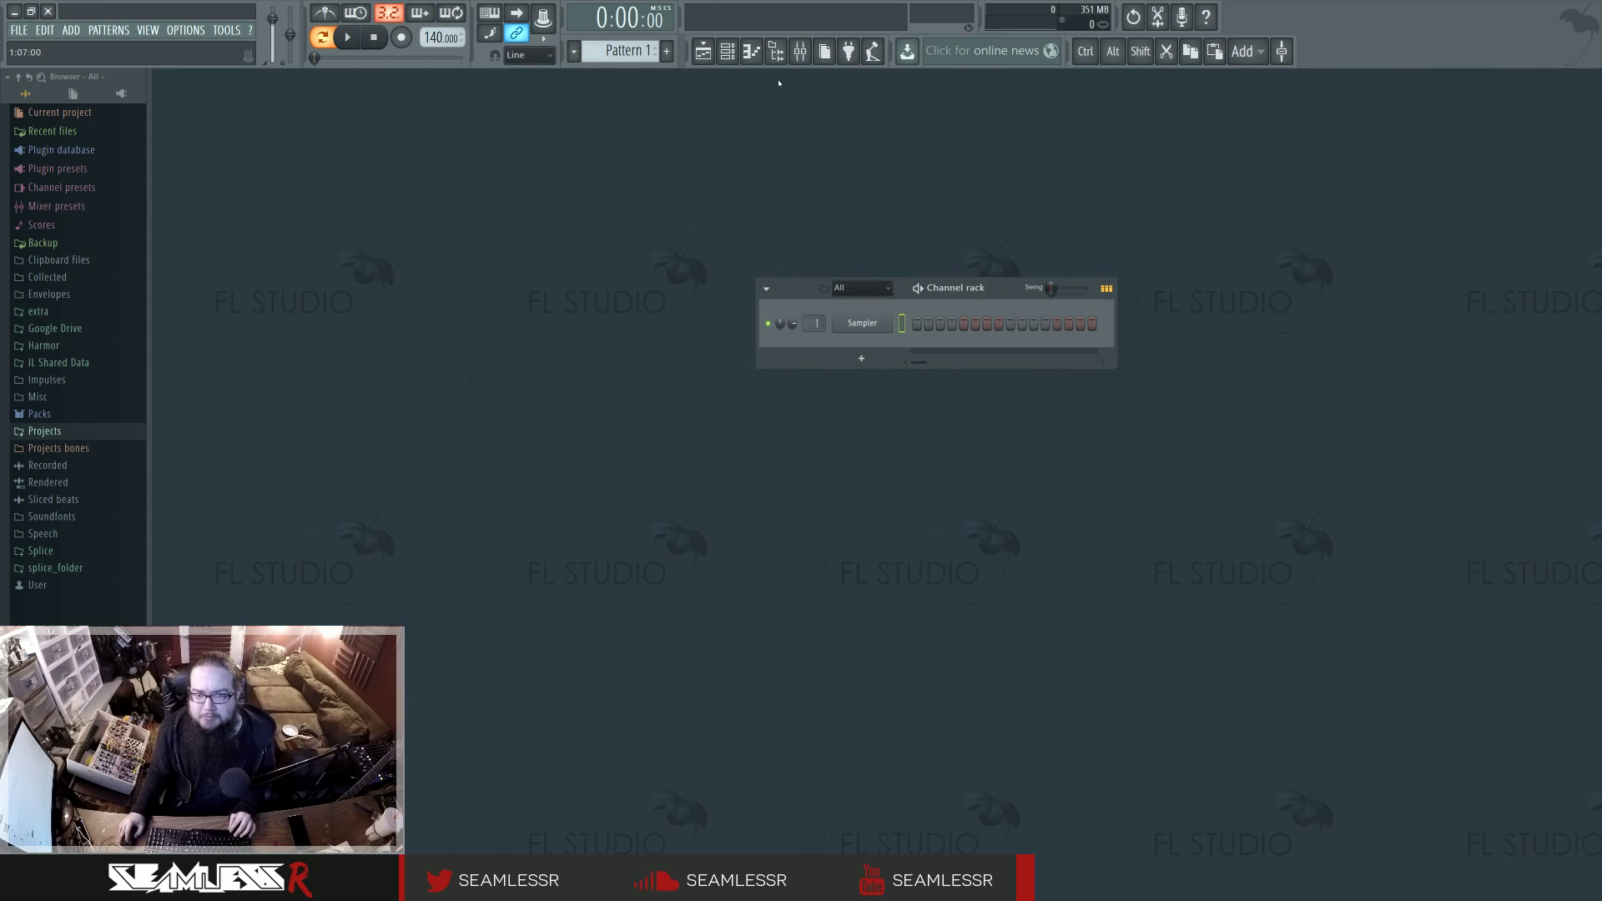
{"action": "left_click", "coordinate": [751, 51]}
{"action": "left_click", "coordinate": [751, 51]}
{"action": "left_click", "coordinate": [751, 51]}
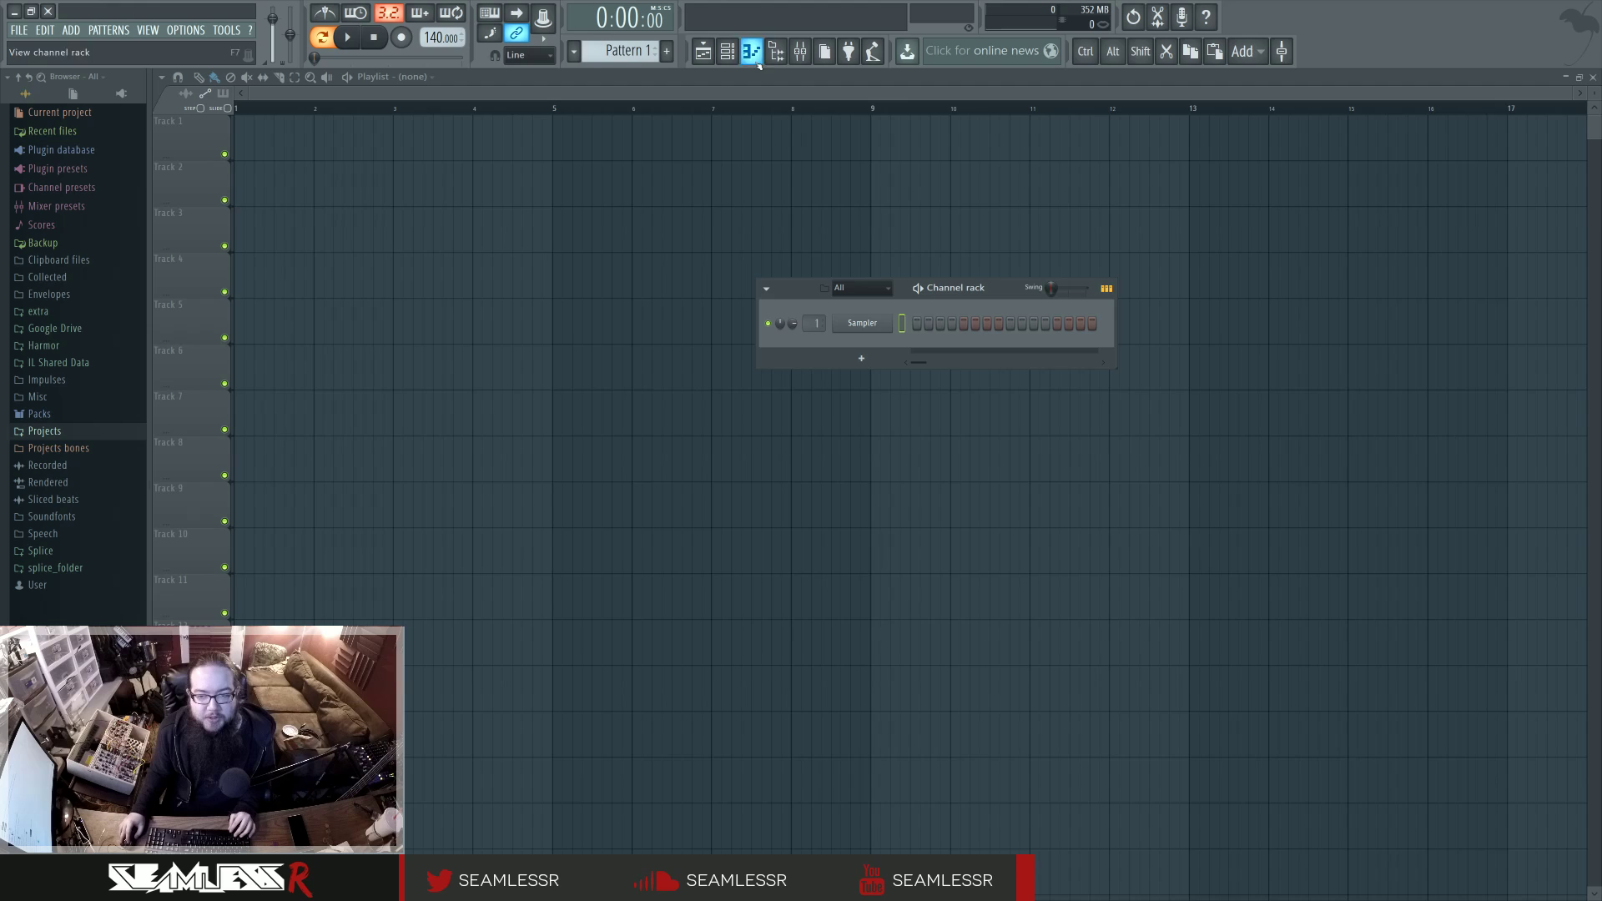
Add a Sytrus channel to the channel rack from the plugin picker and load its Default preset.
{"action": "key", "text": "F8"}
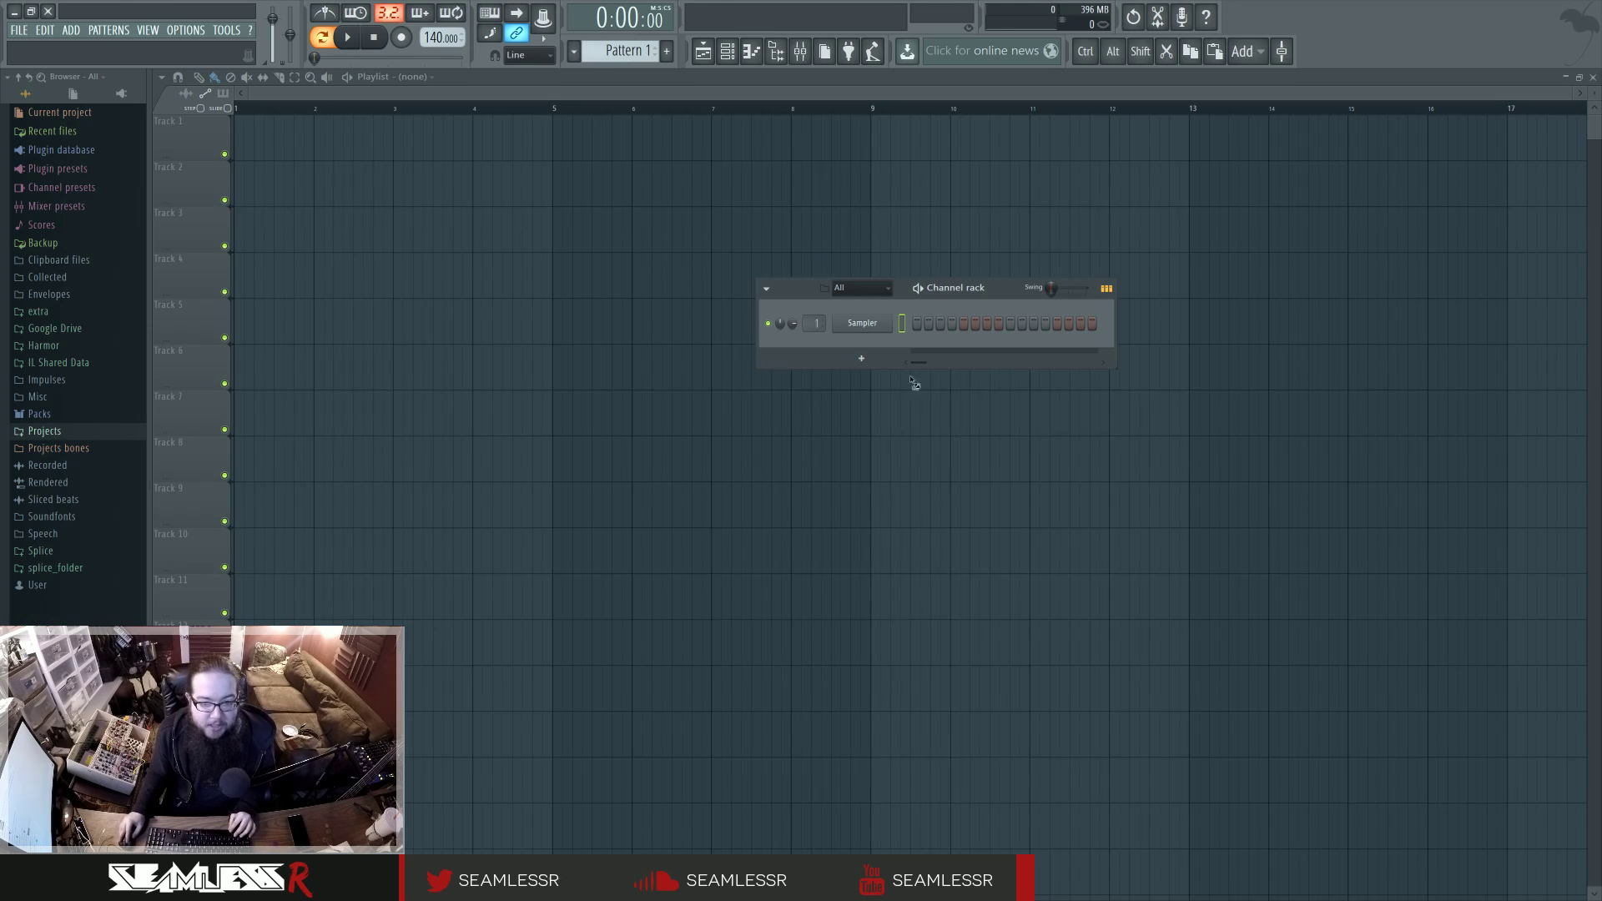
{"action": "left_click_drag", "start_coordinate": [911, 380], "coordinate": [872, 344]}
{"action": "left_click_drag", "start_coordinate": [607, 132], "coordinate": [1042, 392]}
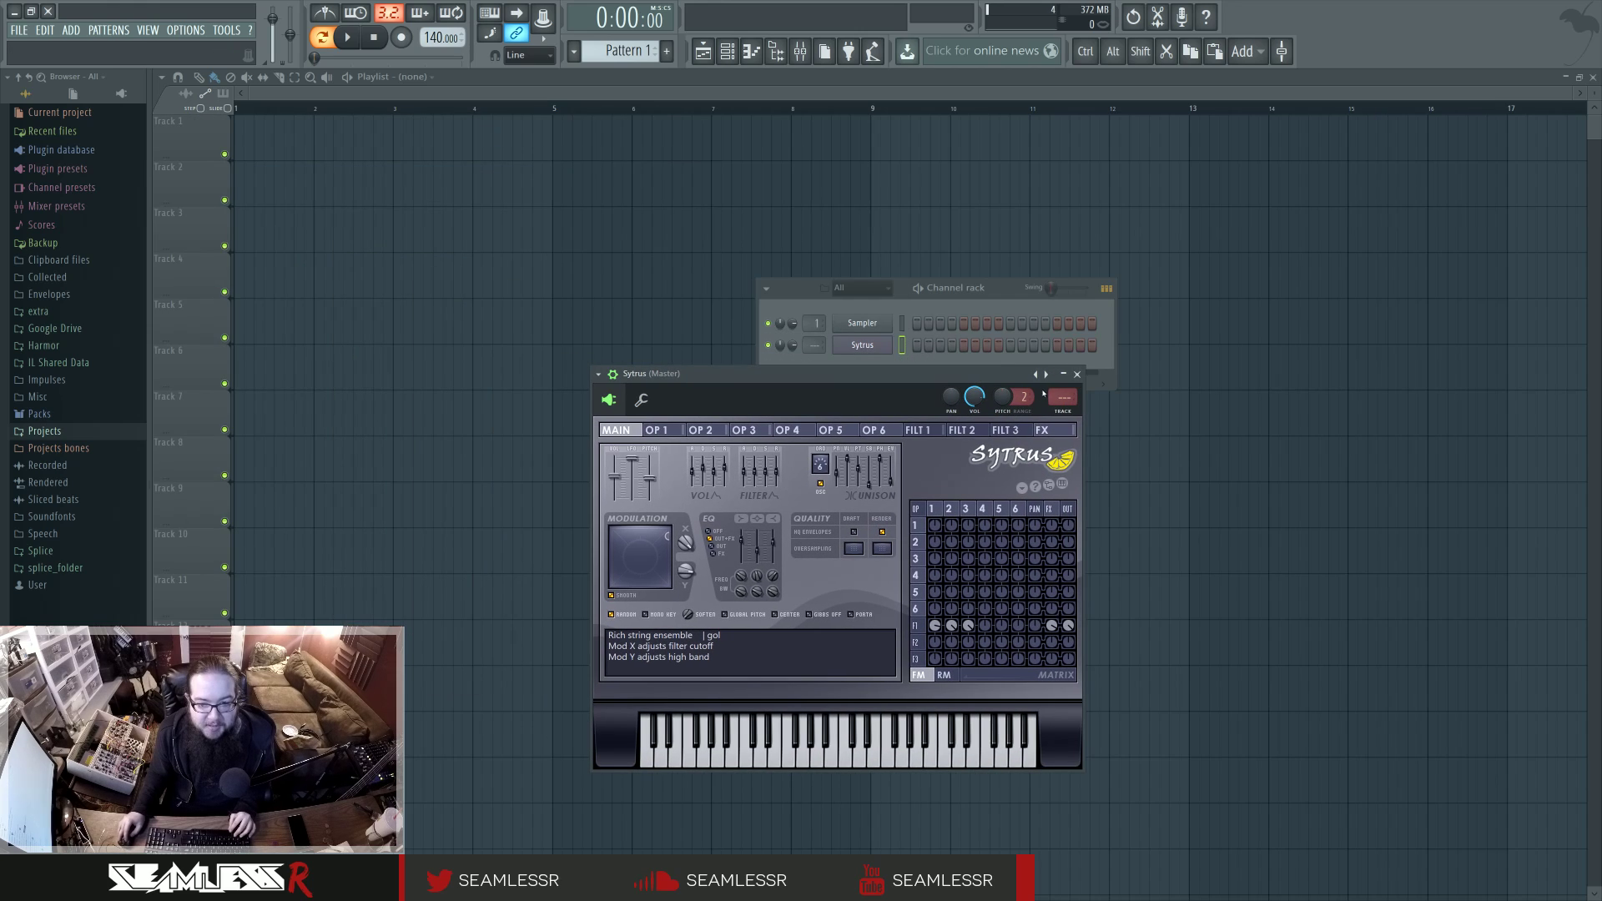
{"action": "left_click", "coordinate": [1043, 392]}
{"action": "left_click", "coordinate": [1084, 726]}
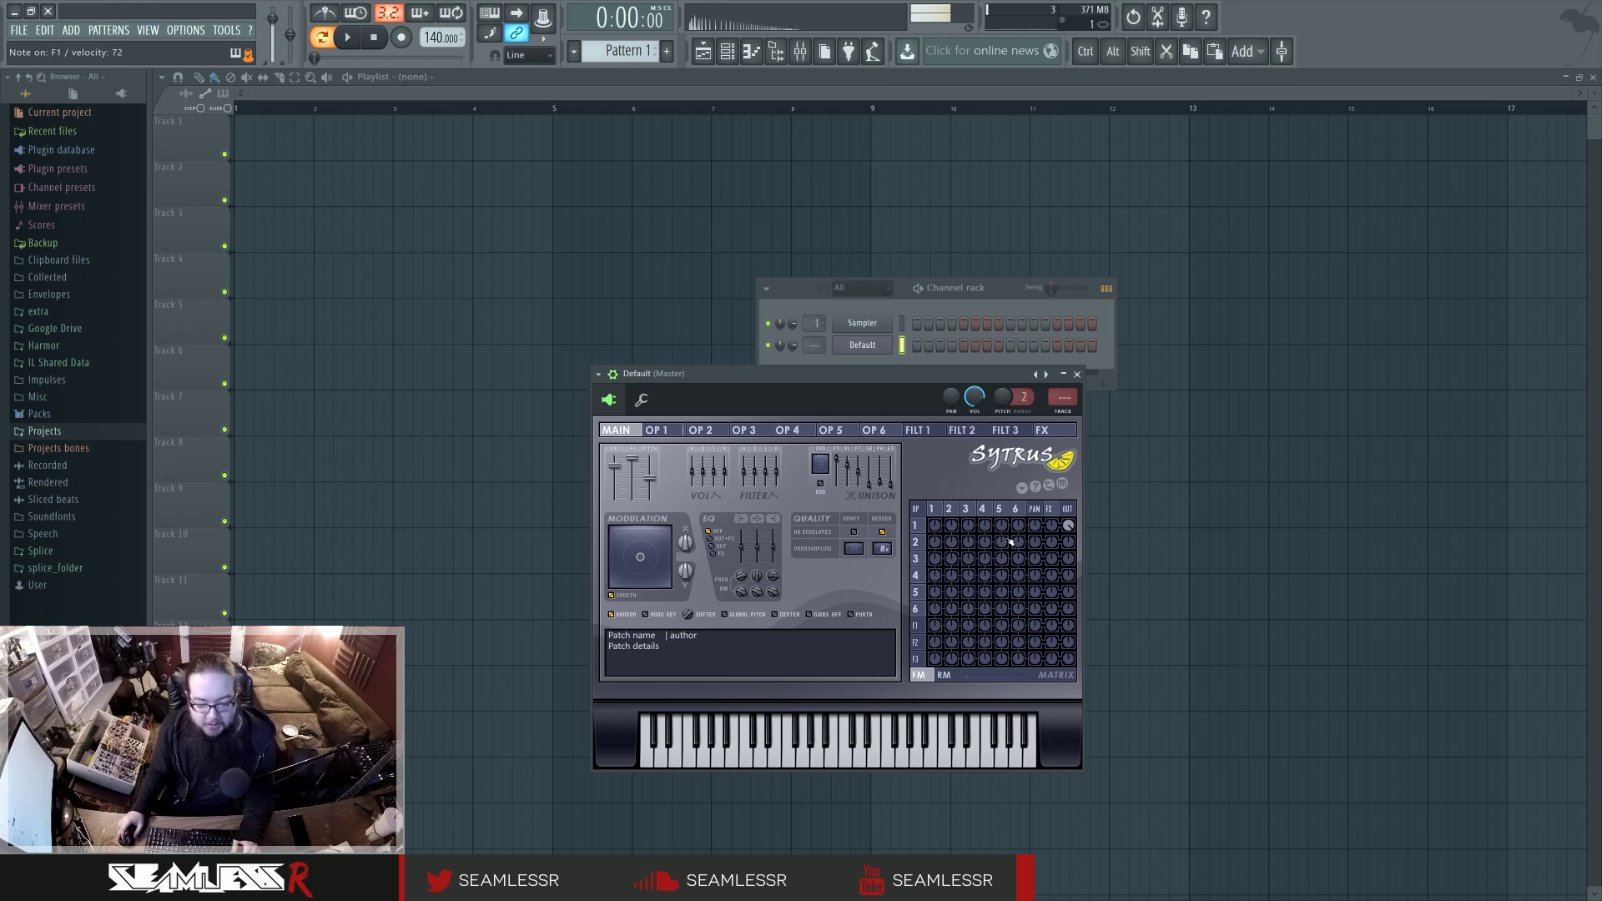
Raise the FM matrix knob in row 1, column 2, and shape OP 1's waveform toward a saw.
{"action": "left_click", "coordinate": [956, 518]}
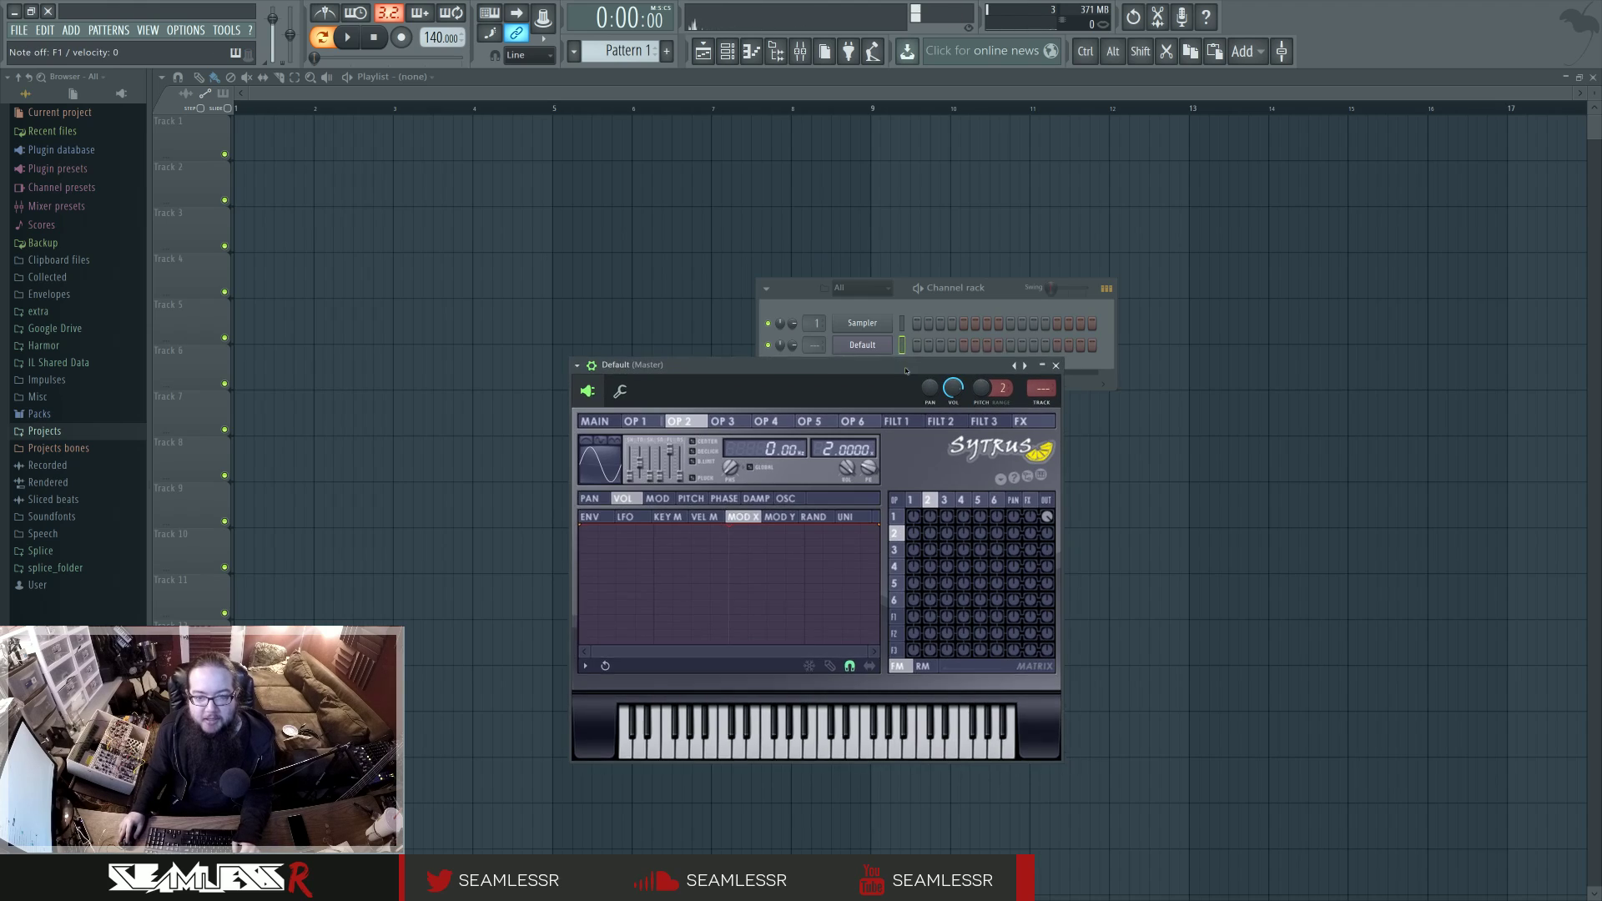
{"action": "left_click_drag", "start_coordinate": [971, 532], "coordinate": [971, 512]}
{"action": "left_click", "coordinate": [955, 517]}
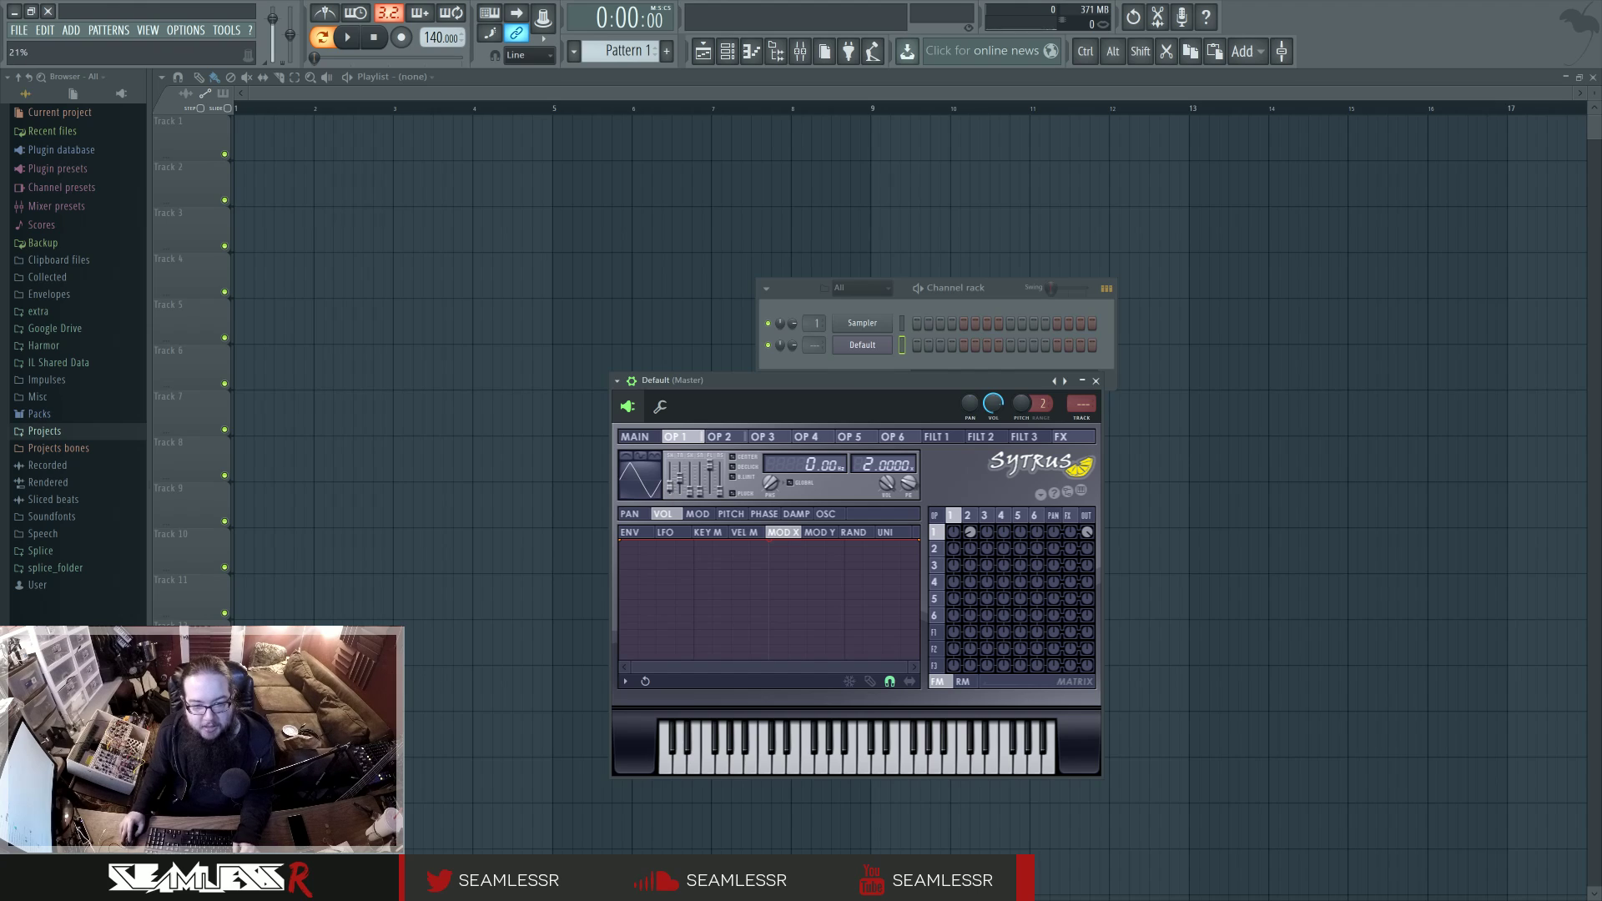
{"action": "left_click_drag", "start_coordinate": [670, 484], "coordinate": [670, 479]}
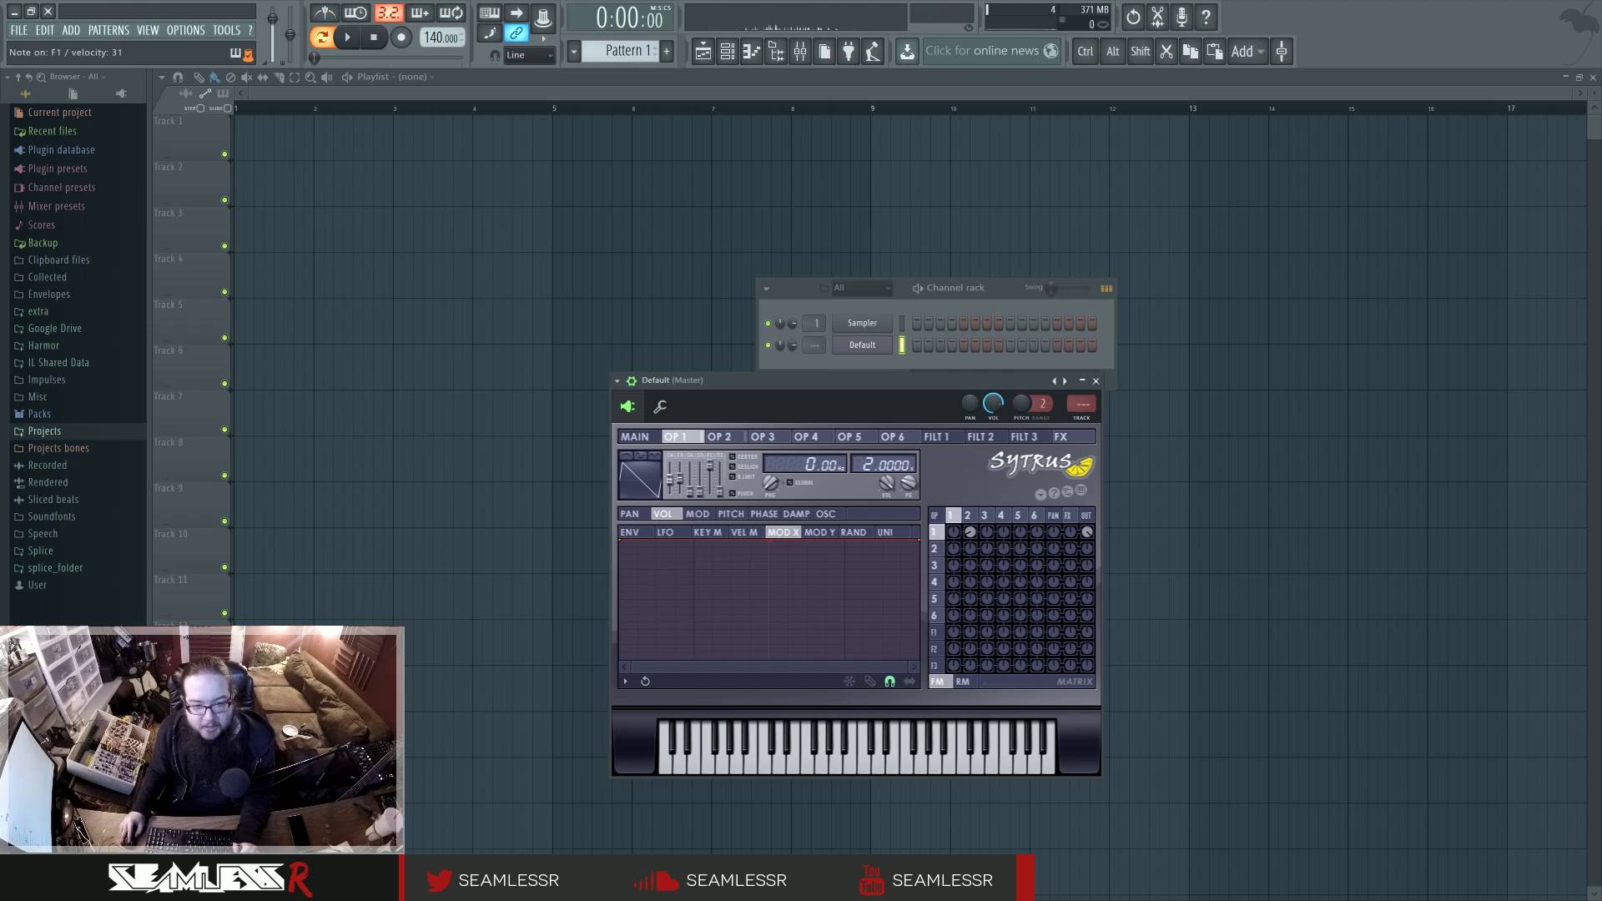
Add harmonics 4, 7 and 8 to OP 1's oscillator, and remove harmonic 8 again.
{"action": "left_click", "coordinate": [825, 514]}
{"action": "left_click", "coordinate": [638, 602]}
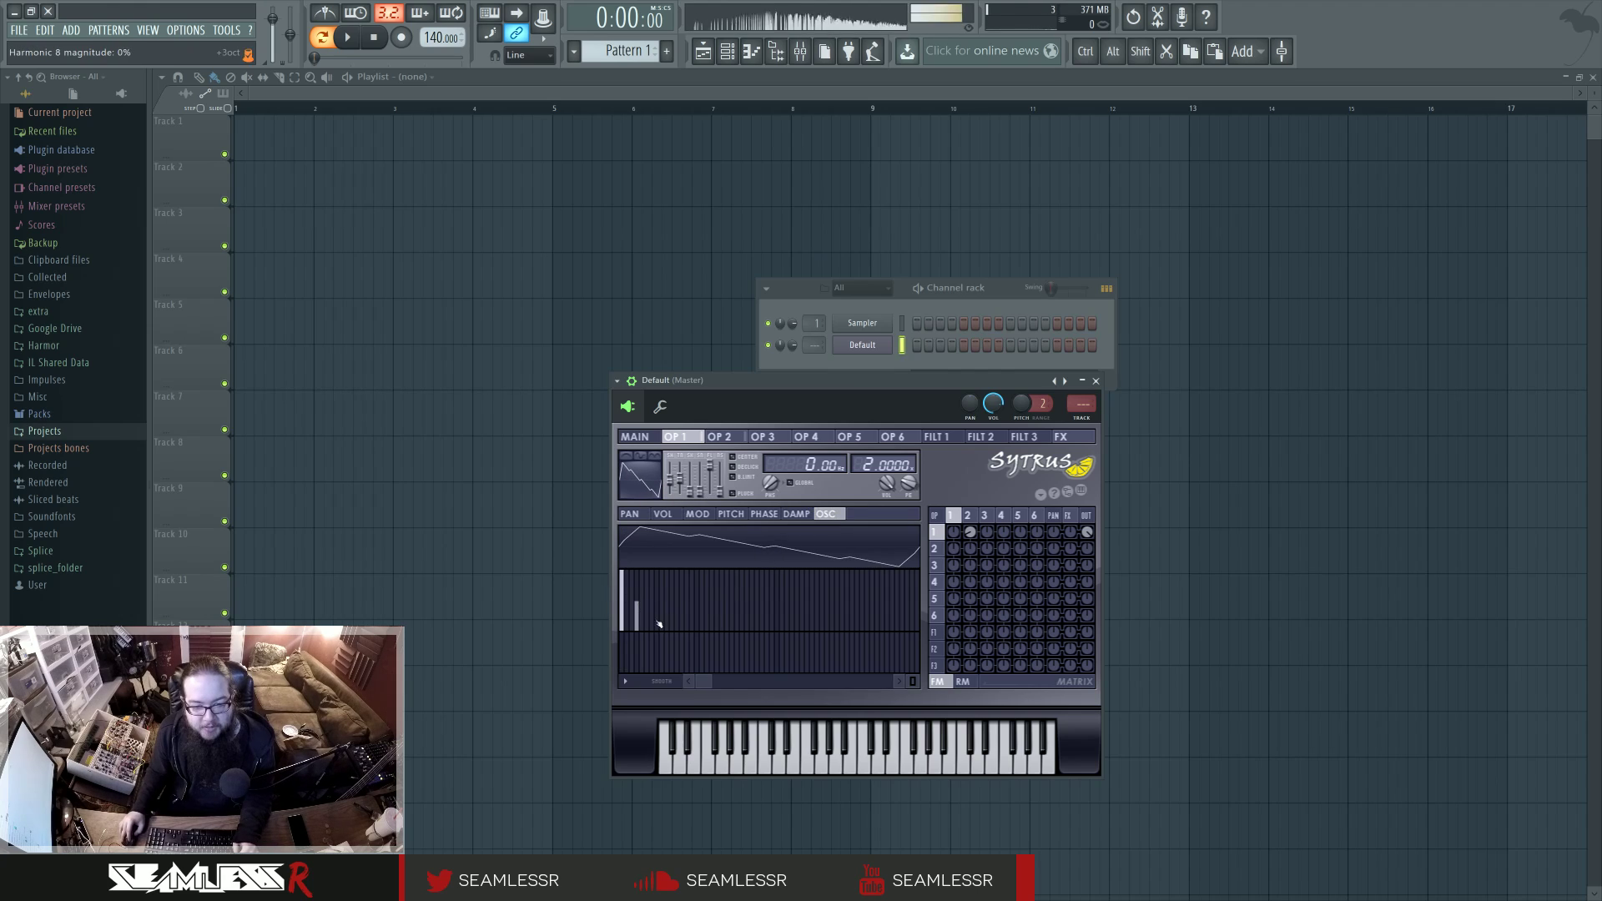
{"action": "left_click", "coordinate": [657, 617]}
{"action": "left_click", "coordinate": [653, 597]}
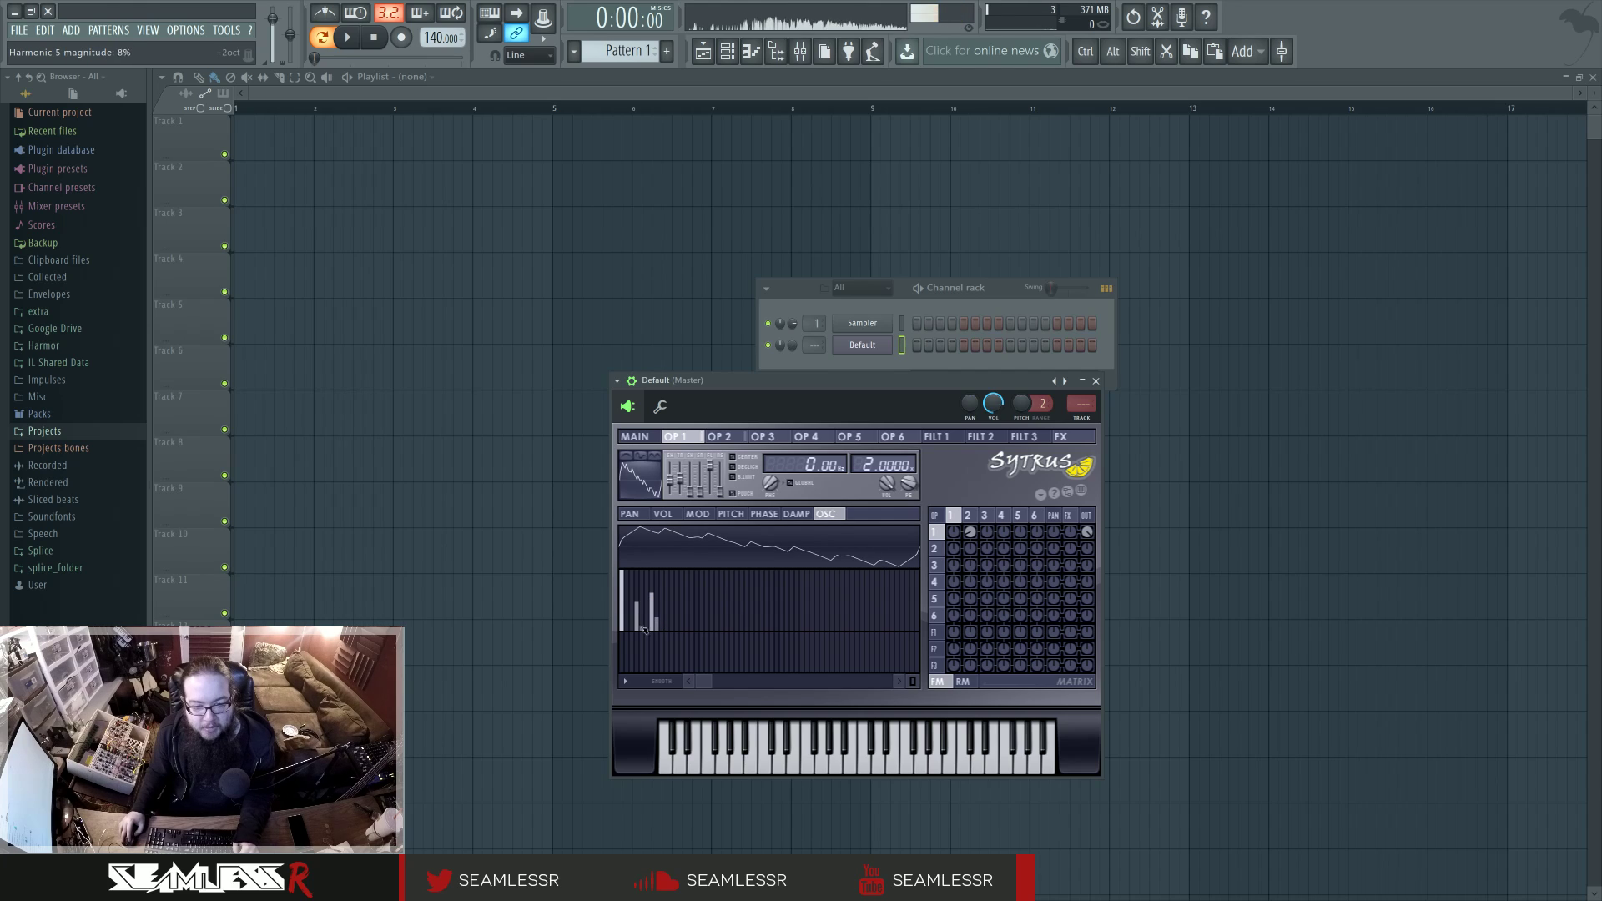
{"action": "left_click", "coordinate": [656, 631]}
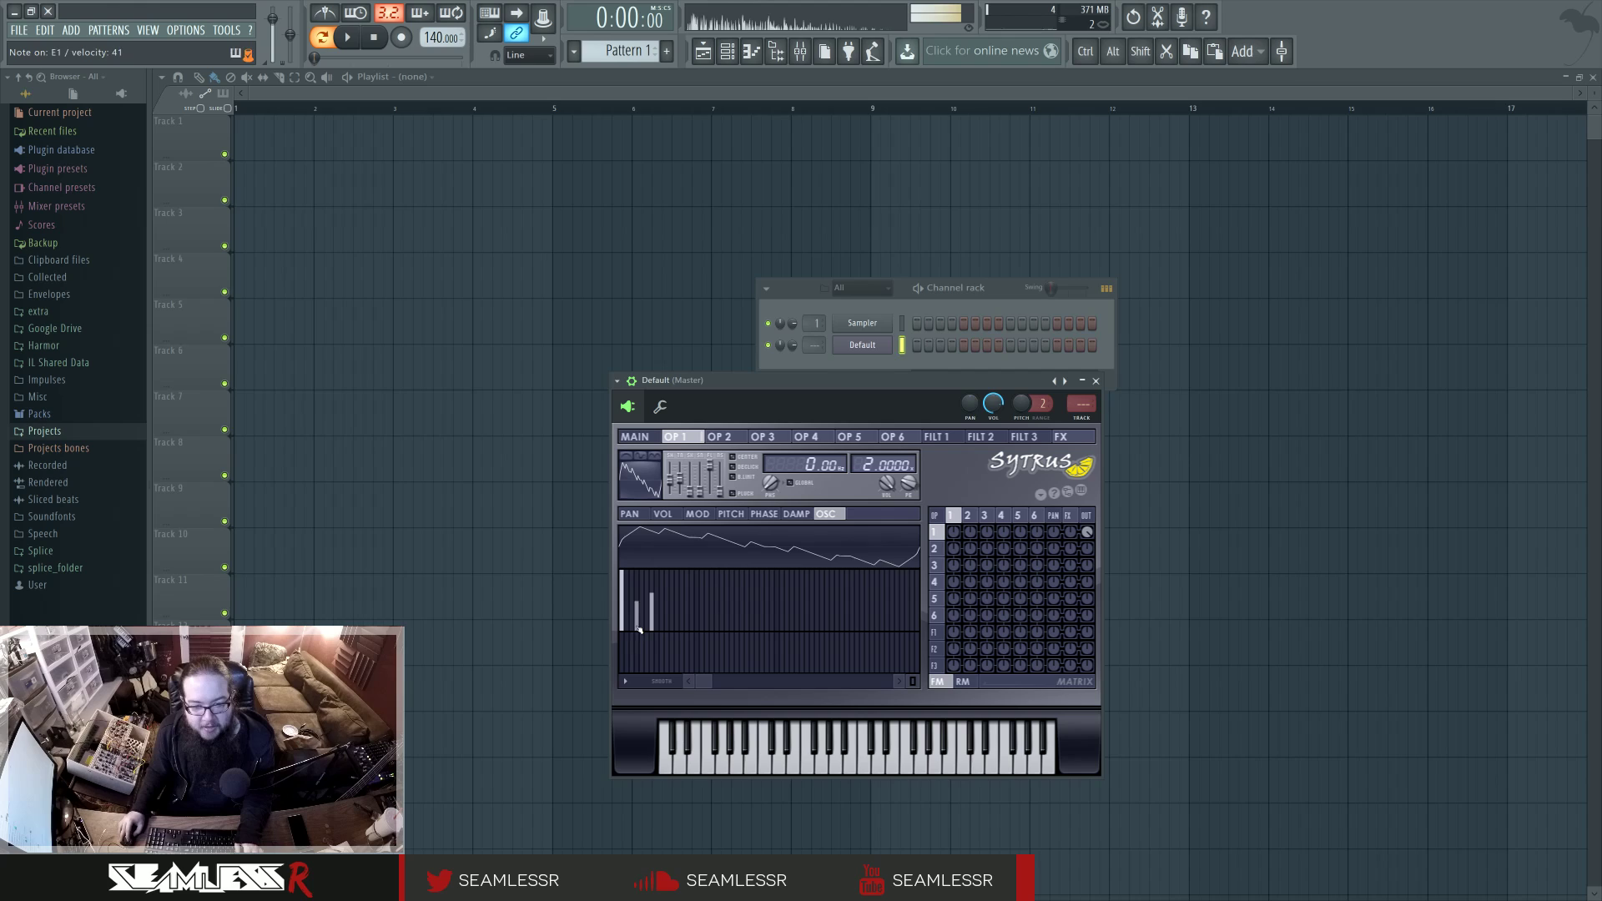
Clear OP 1's harmonics 4 and 7, try harmonic 6 at 65%, and replace it with harmonic 5.
{"action": "left_click", "coordinate": [637, 630]}
{"action": "left_click", "coordinate": [647, 594]}
{"action": "left_click_drag", "start_coordinate": [647, 630], "coordinate": [653, 630]}
{"action": "left_click", "coordinate": [648, 593]}
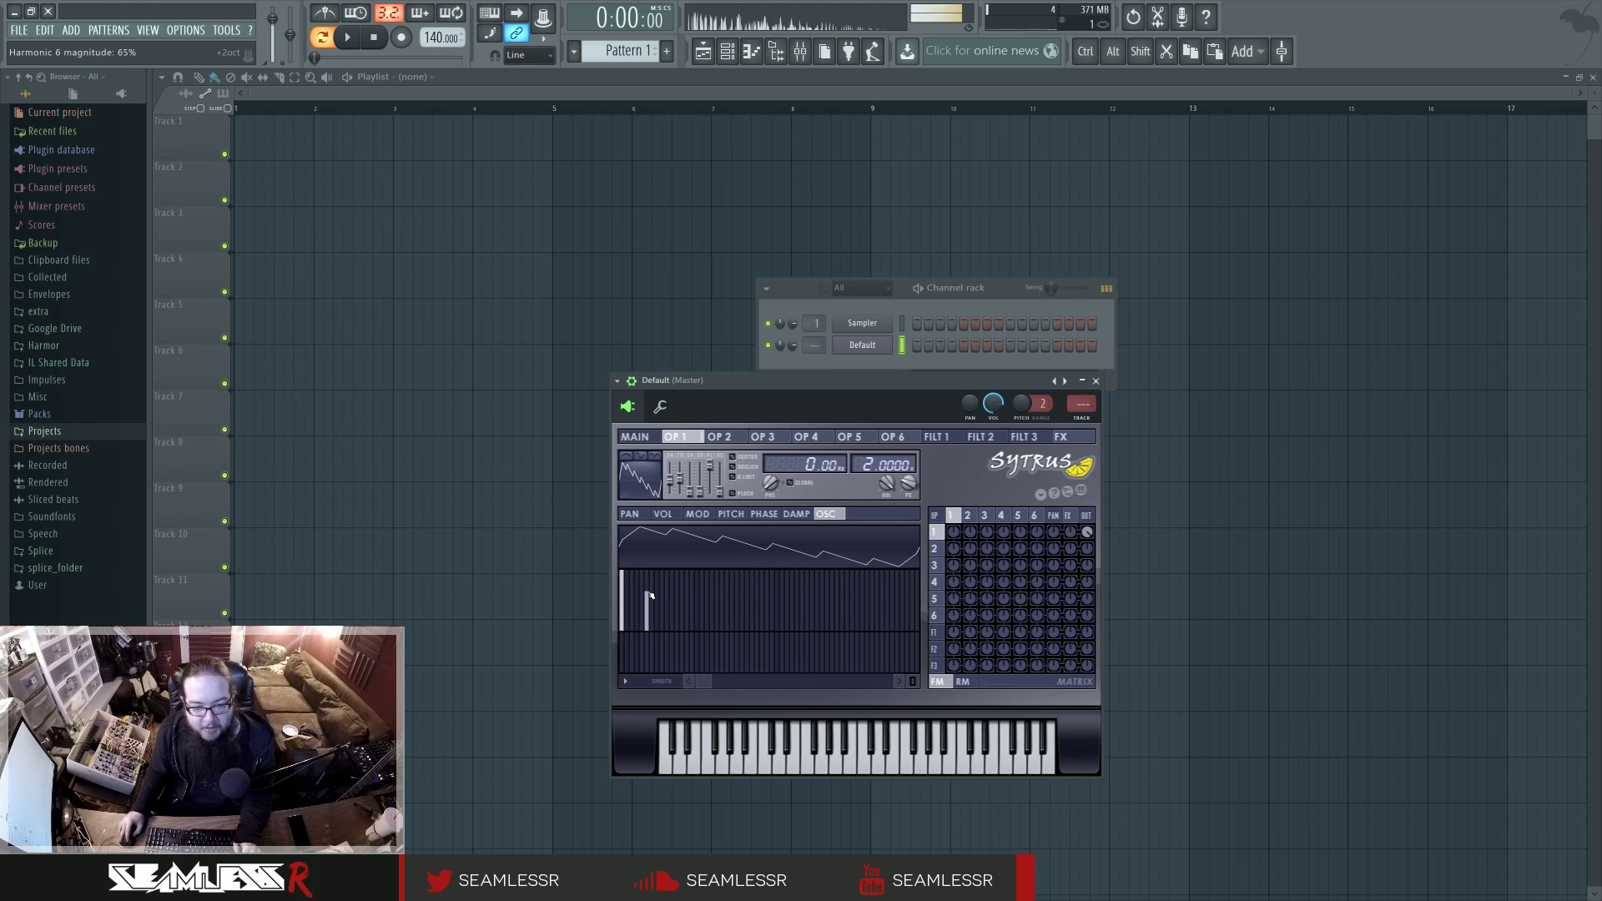
{"action": "left_click", "coordinate": [641, 589]}
{"action": "left_click", "coordinate": [647, 630]}
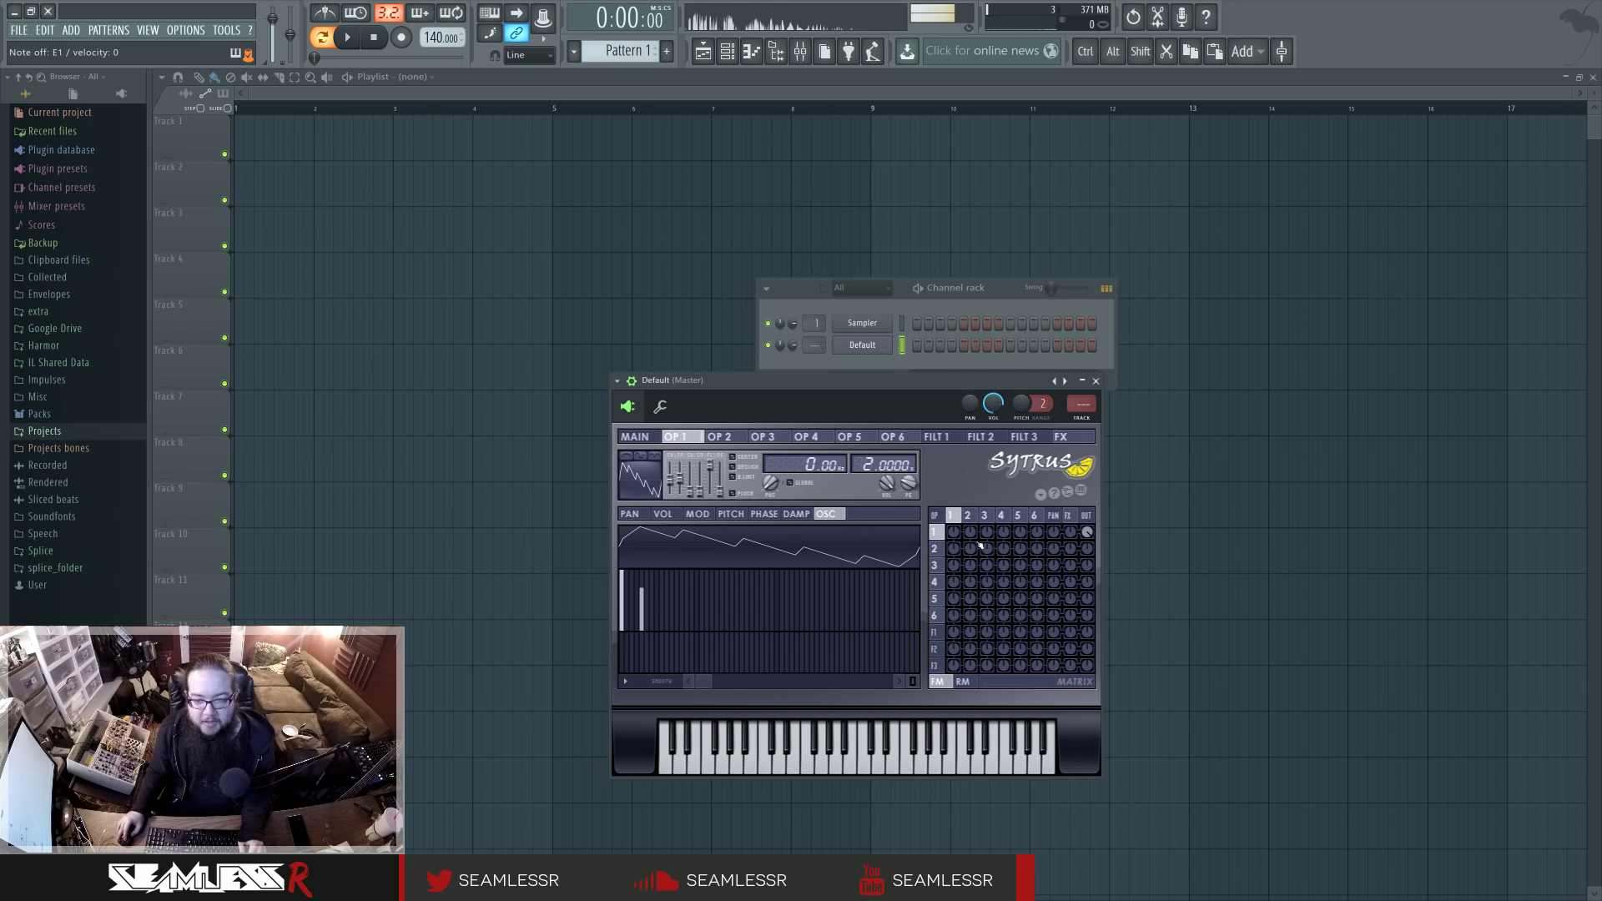
Apply FM from OP 2 to OP 1, set OP 2's frequency ratio to 4, and reshape its sine toward a triangle.
{"action": "left_click_drag", "start_coordinate": [970, 531], "coordinate": [972, 538]}
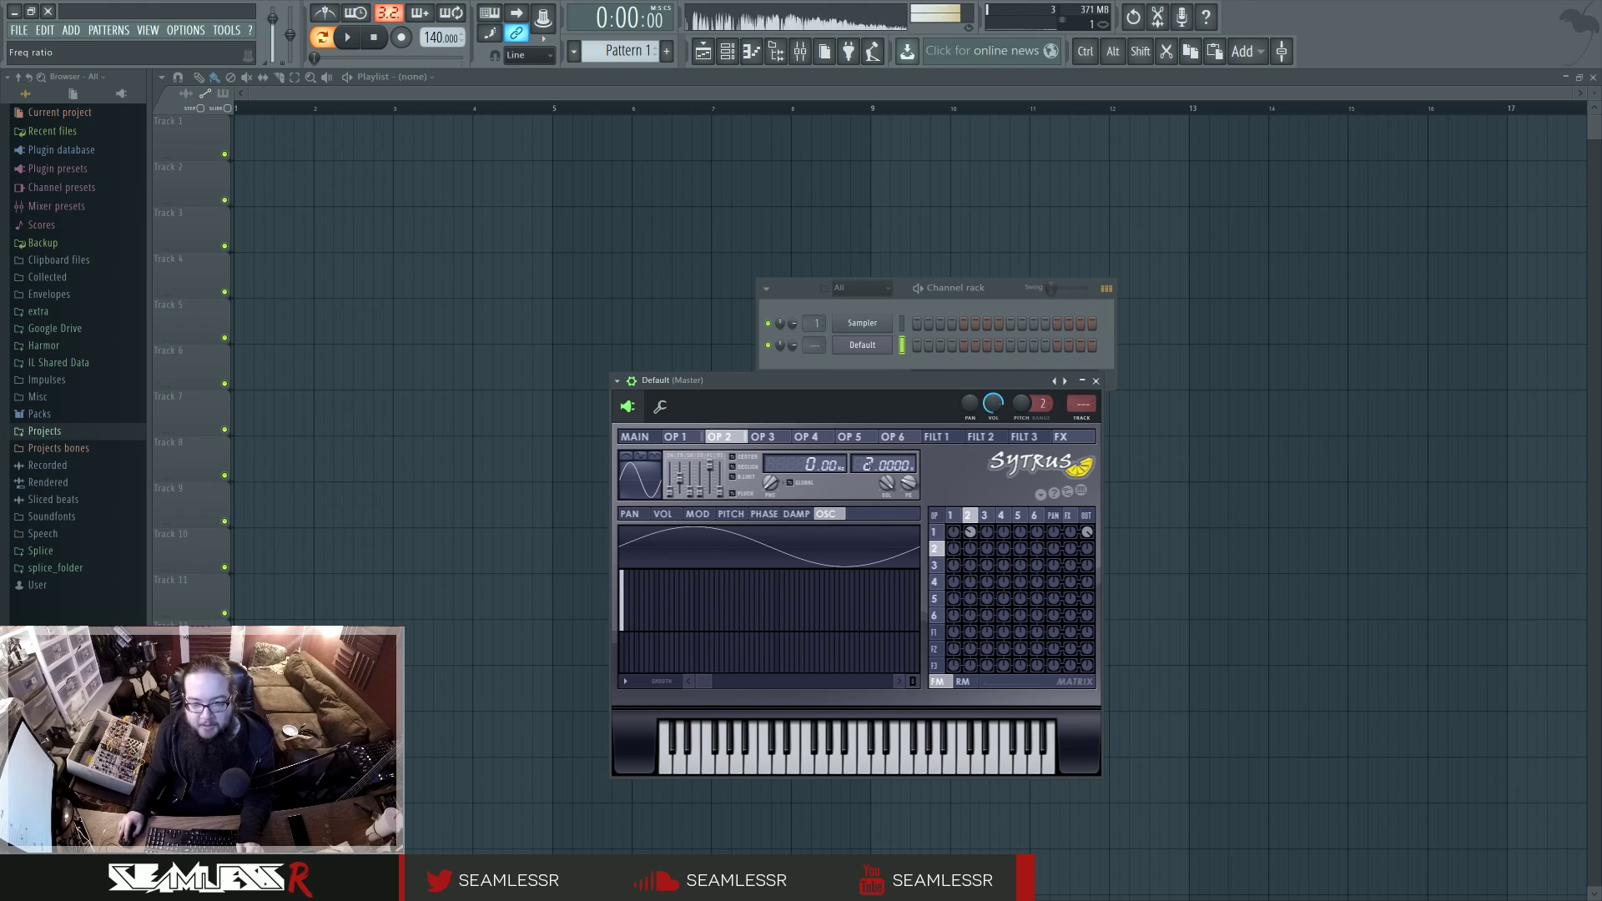
{"action": "left_click_drag", "start_coordinate": [870, 466], "coordinate": [869, 457]}
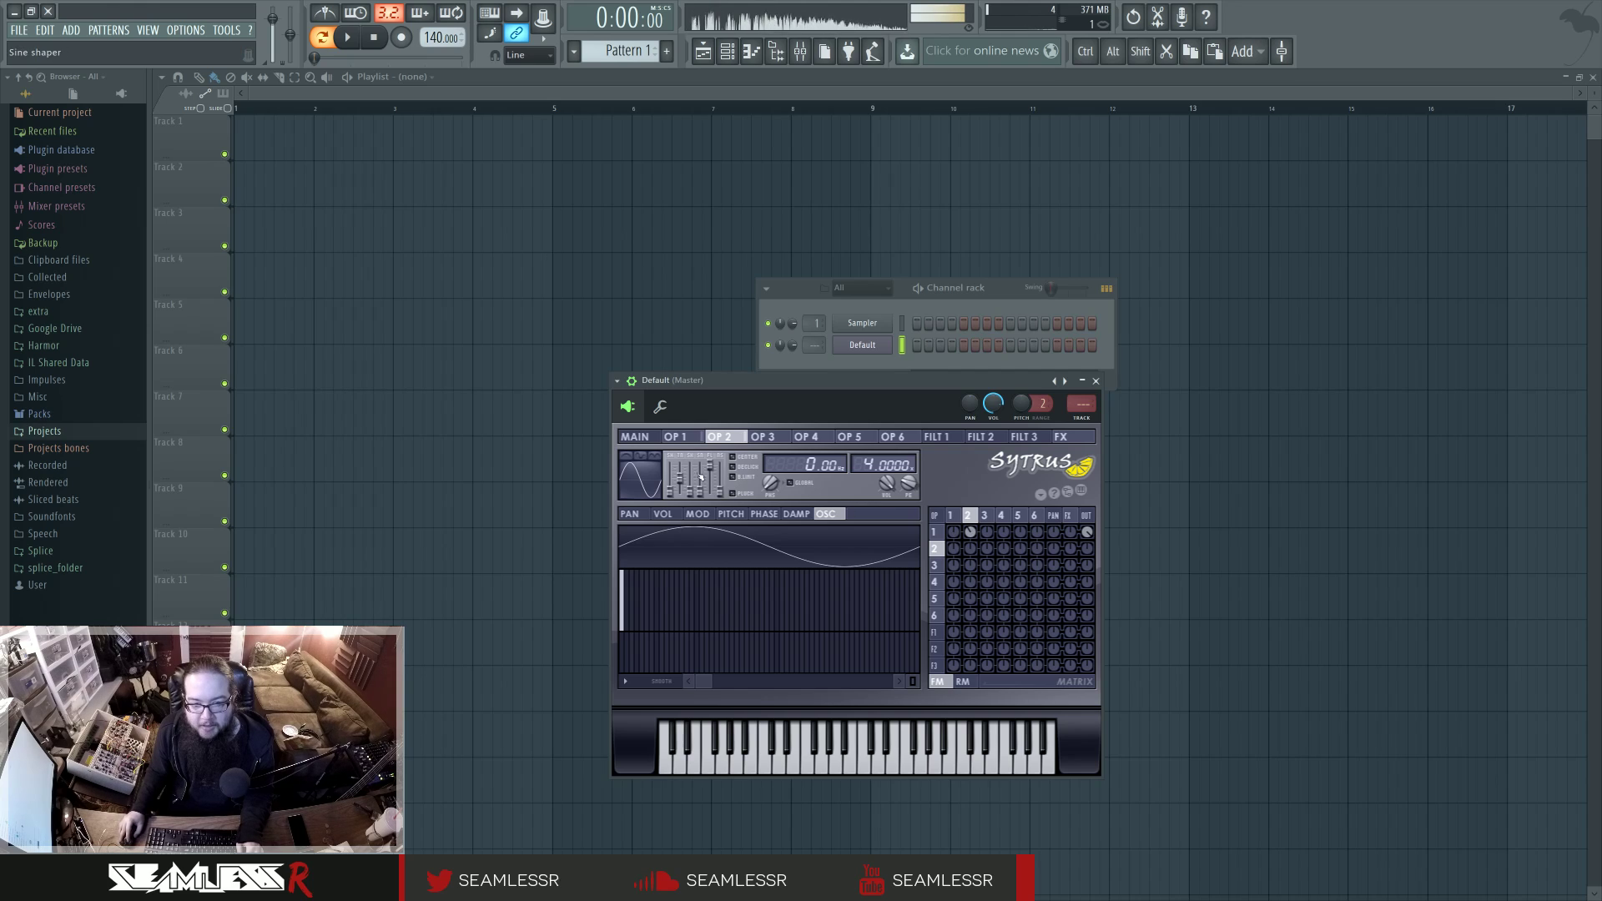
{"action": "left_click_drag", "start_coordinate": [670, 492], "coordinate": [670, 485]}
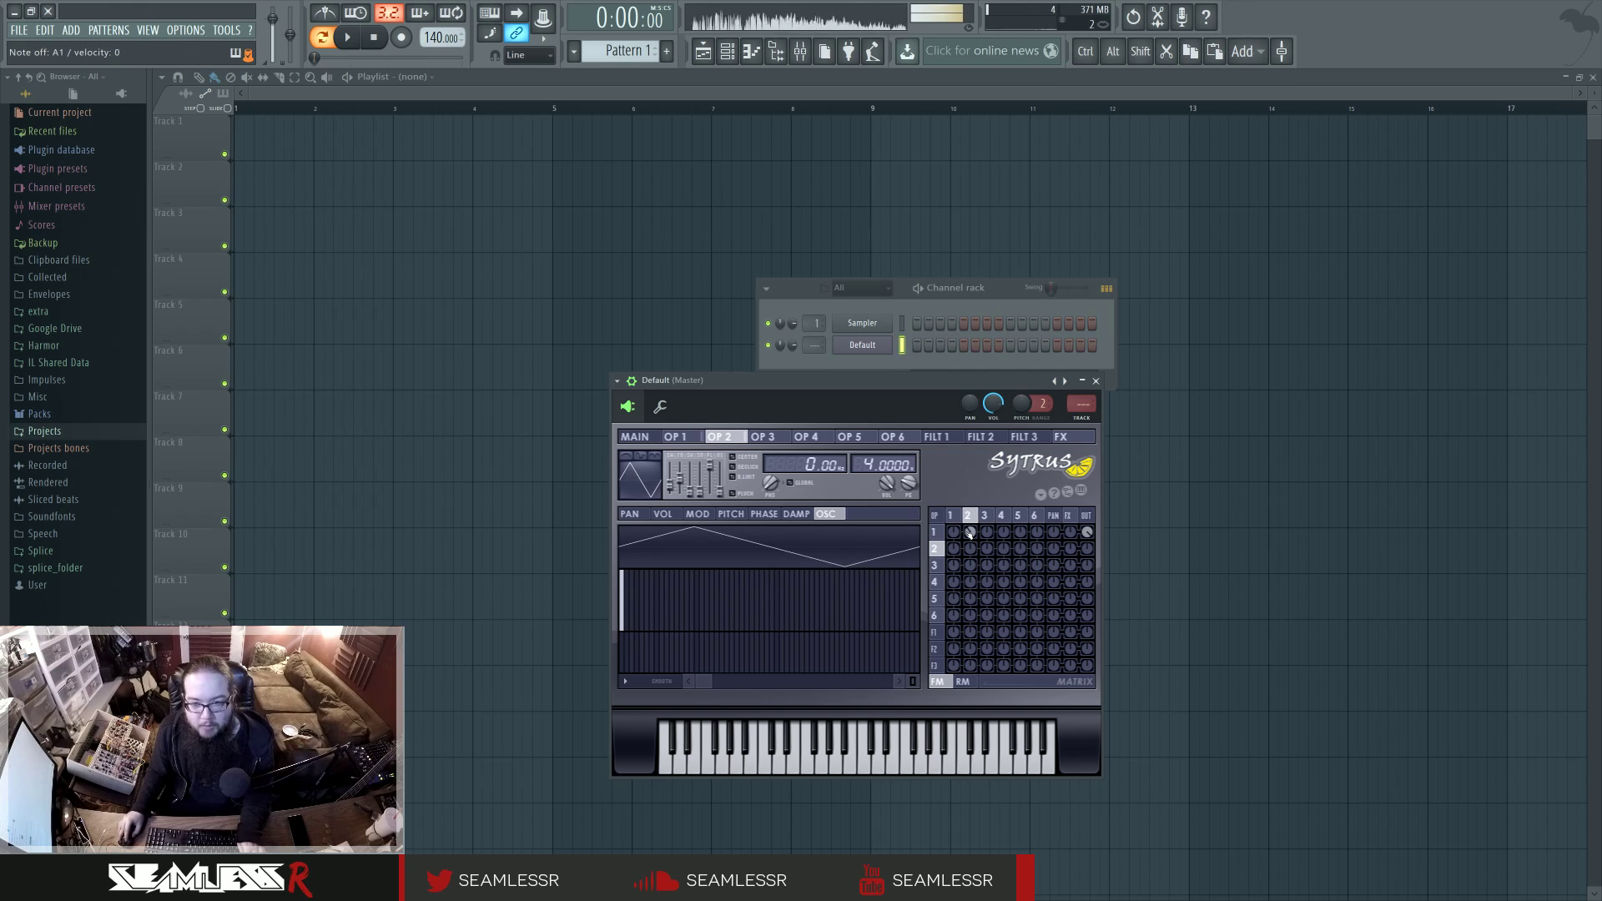
Adjust the OP 2 to OP 1 FM amount and set the OP 3 to OP 2 FM amount to -9%.
{"action": "left_click_drag", "start_coordinate": [969, 533], "coordinate": [970, 512]}
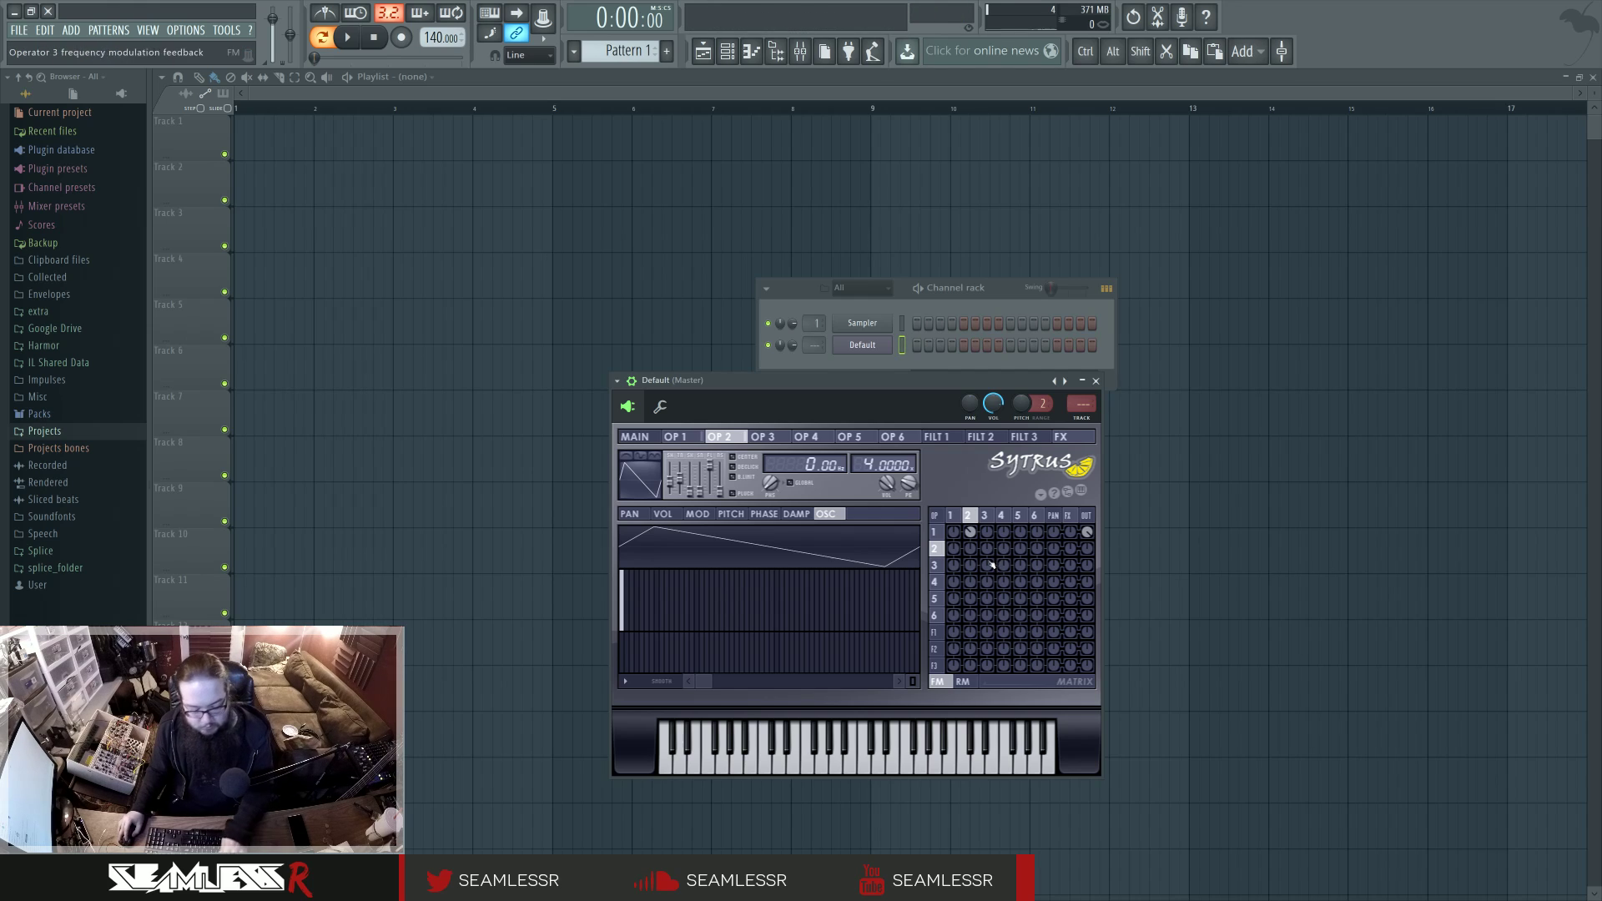
{"action": "left_click_drag", "start_coordinate": [988, 548], "coordinate": [989, 546]}
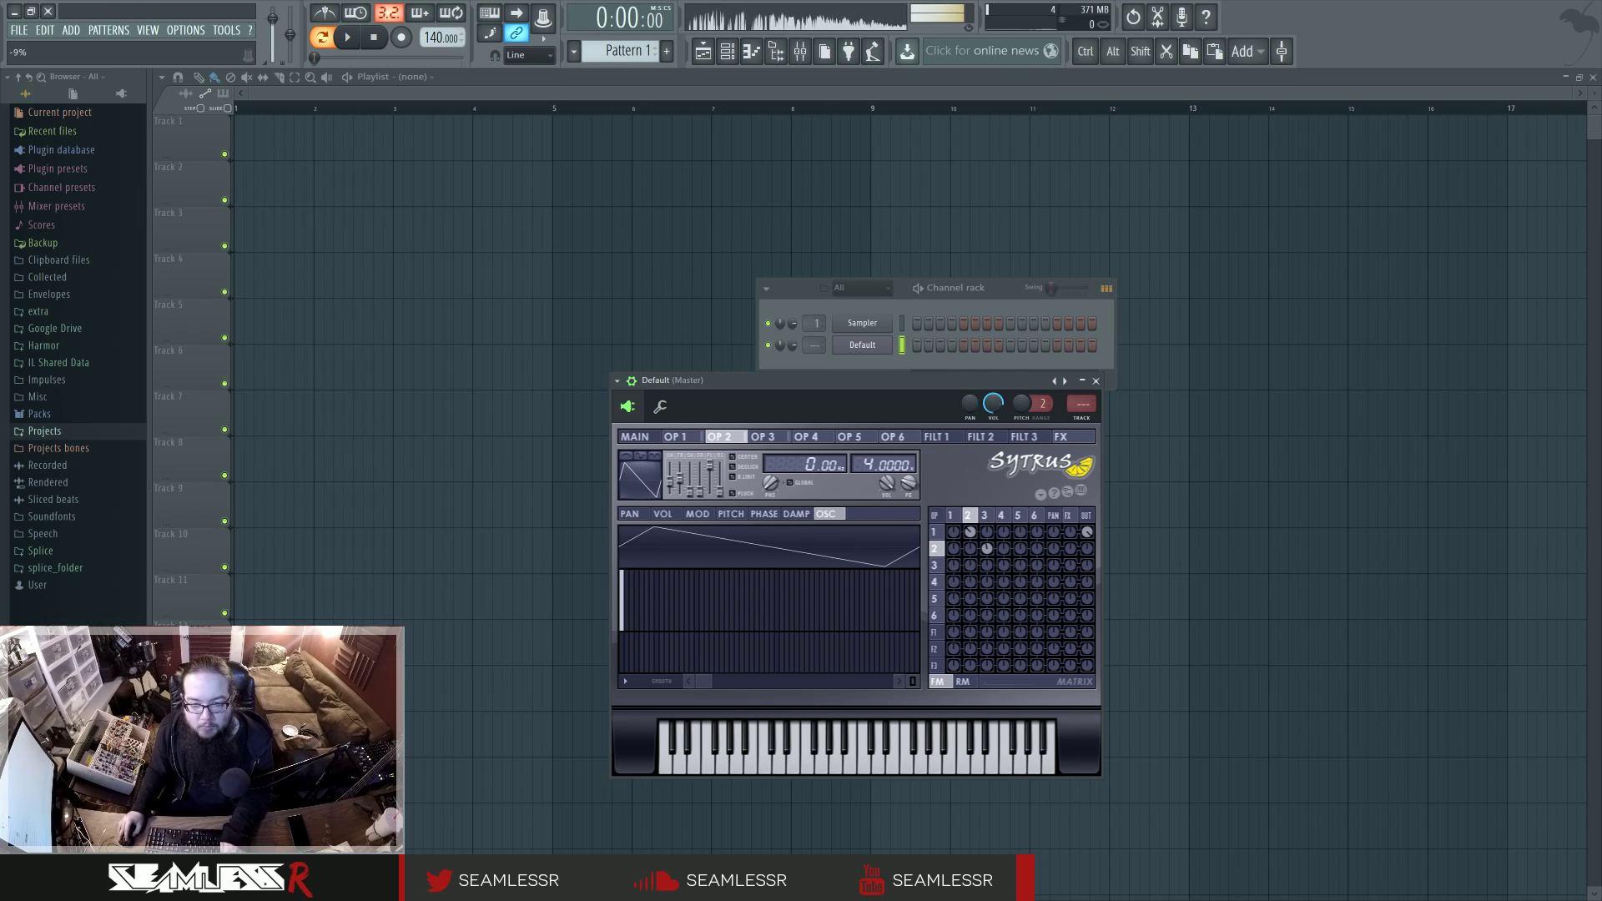
Lower the start of OP 1's Mod X modulation curve to the bottom and sweep the main Modulation X control.
{"action": "left_click", "coordinate": [947, 515]}
{"action": "left_click", "coordinate": [697, 514]}
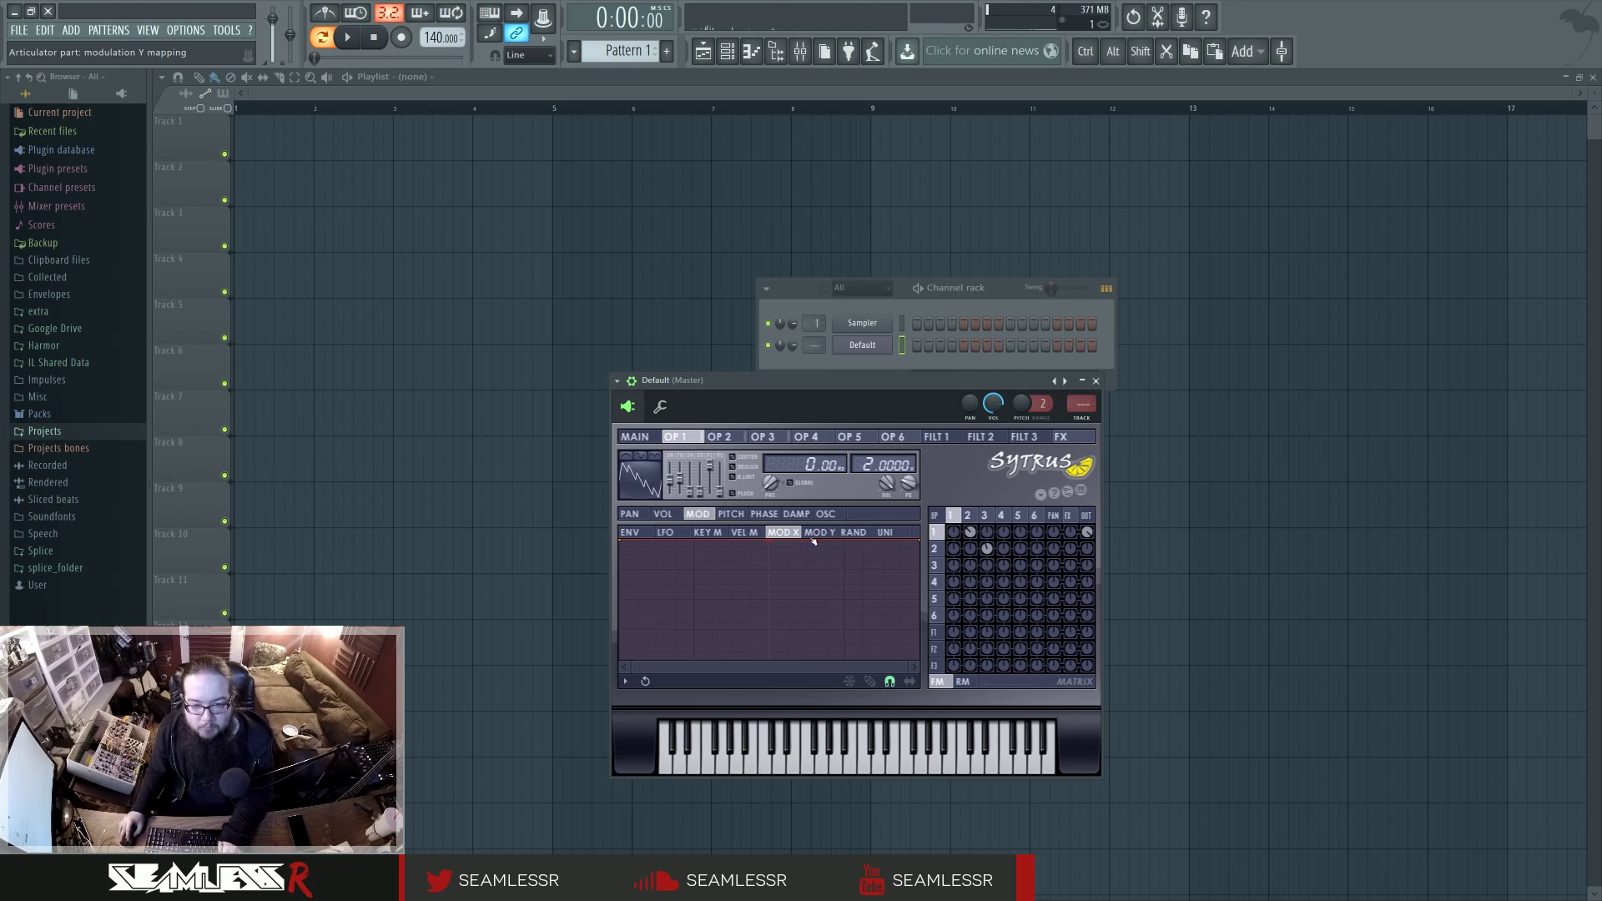
{"action": "left_click_drag", "start_coordinate": [621, 548], "coordinate": [619, 659]}
{"action": "left_click", "coordinate": [636, 437]}
{"action": "left_click_drag", "start_coordinate": [705, 550], "coordinate": [705, 541]}
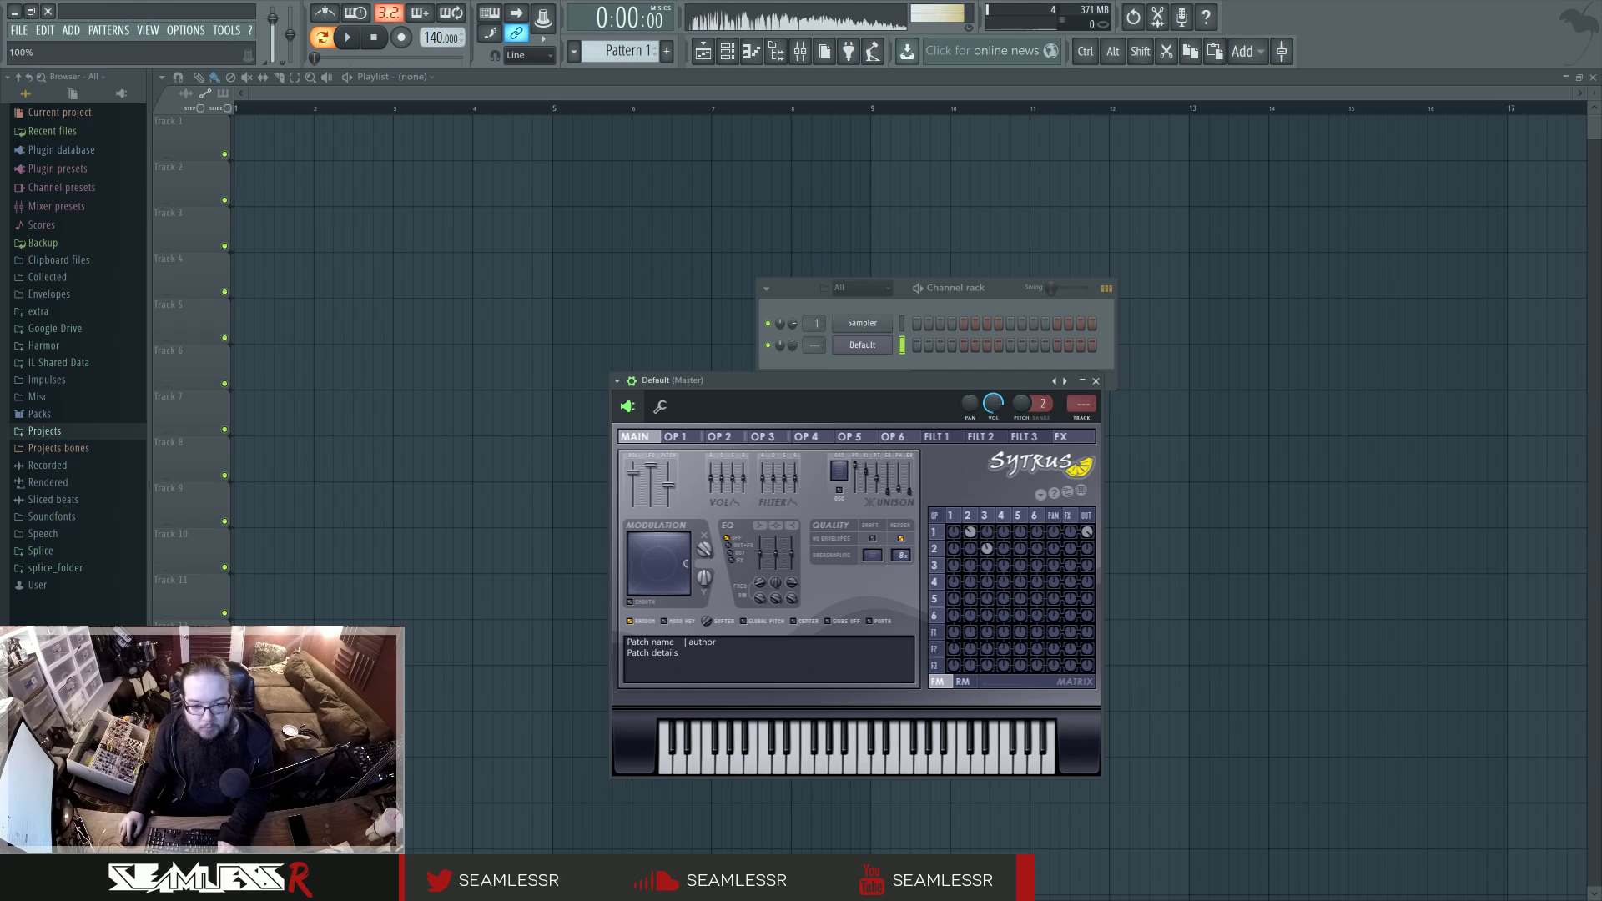
{"action": "mouse_move", "coordinate": [705, 549]}
{"action": "left_mouse_down"}
{"action": "mouse_move", "coordinate": [705, 526]}
{"action": "mouse_move", "coordinate": [708, 553]}
{"action": "left_mouse_up"}
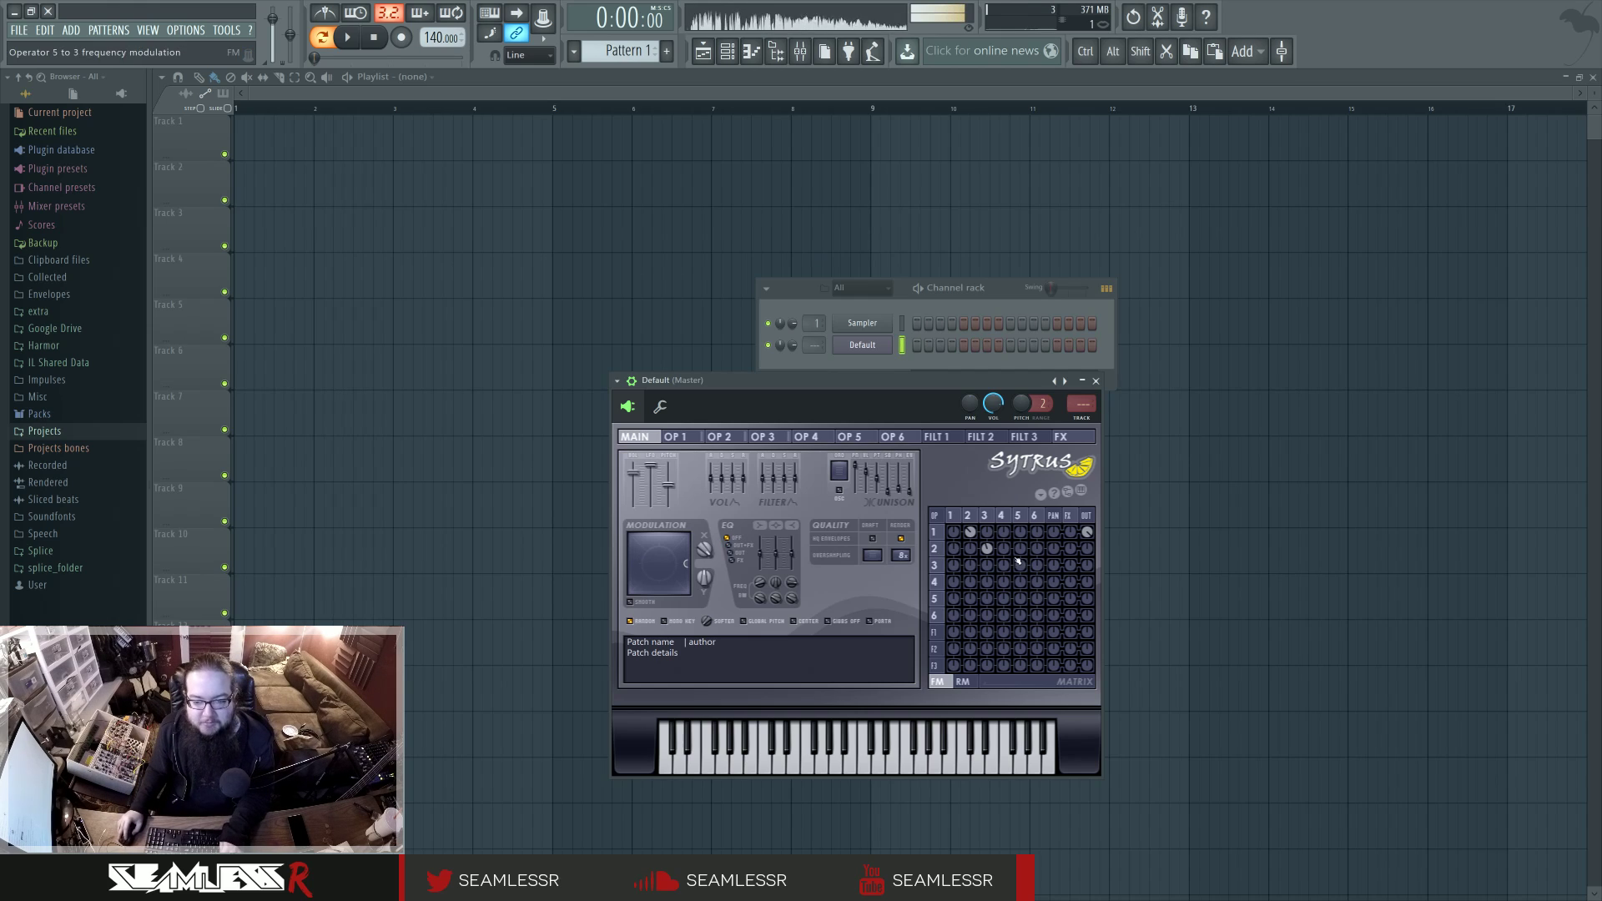
Set OP 3's frequency ratio to 8 and sweep the main X/Y modulation controls to audition the sound.
{"action": "left_click", "coordinate": [986, 517]}
{"action": "left_click_drag", "start_coordinate": [883, 465], "coordinate": [883, 448]}
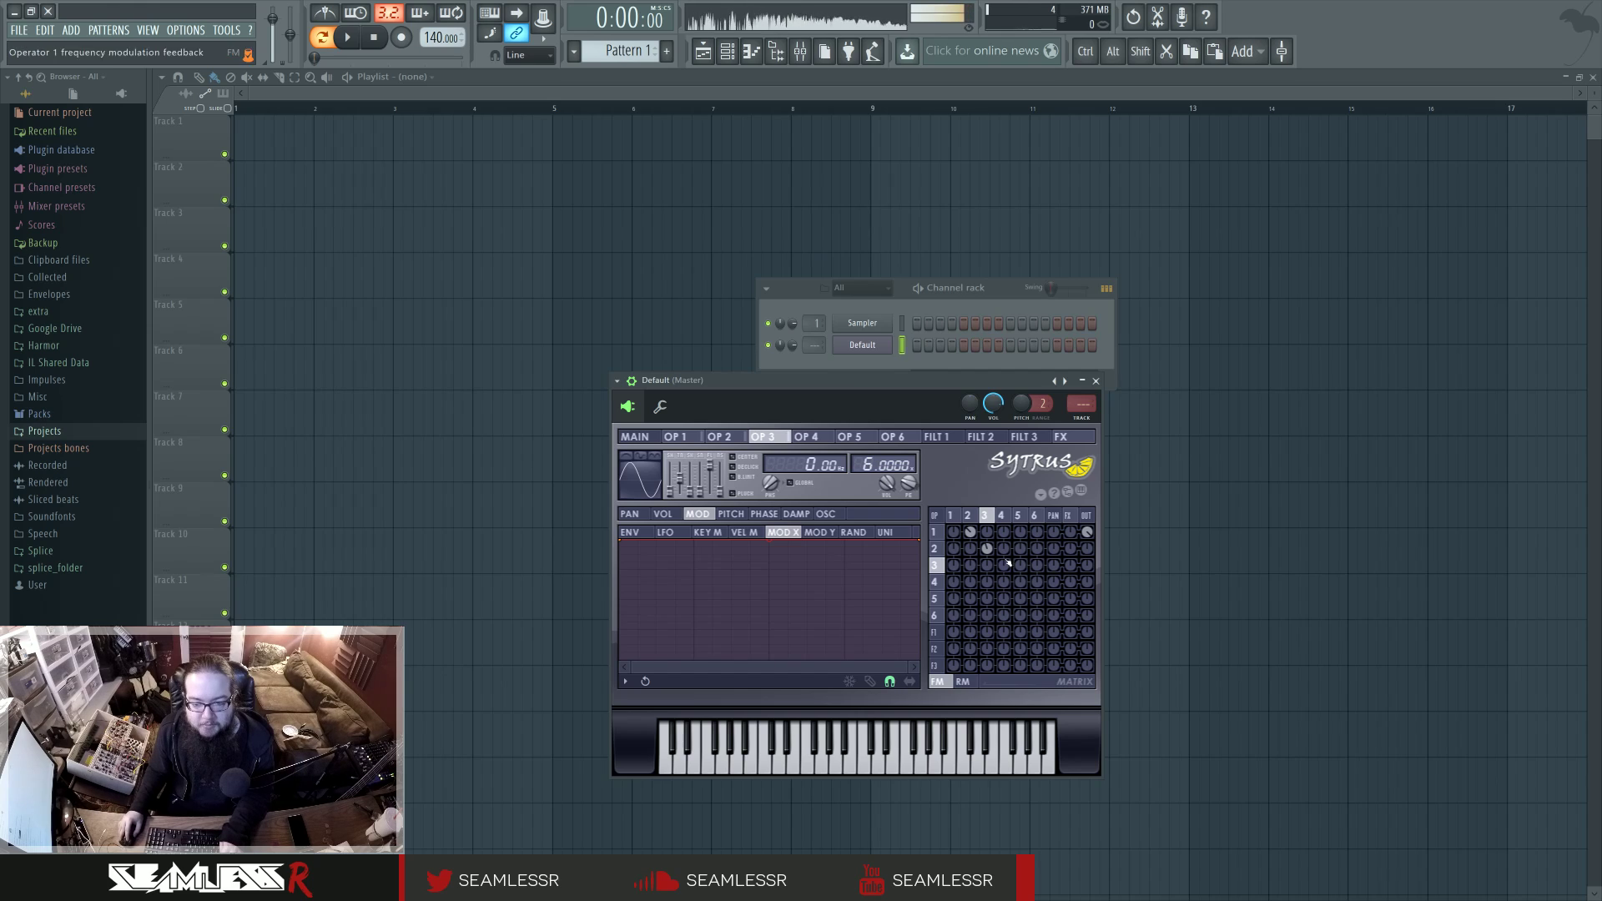
{"action": "left_click", "coordinate": [634, 437]}
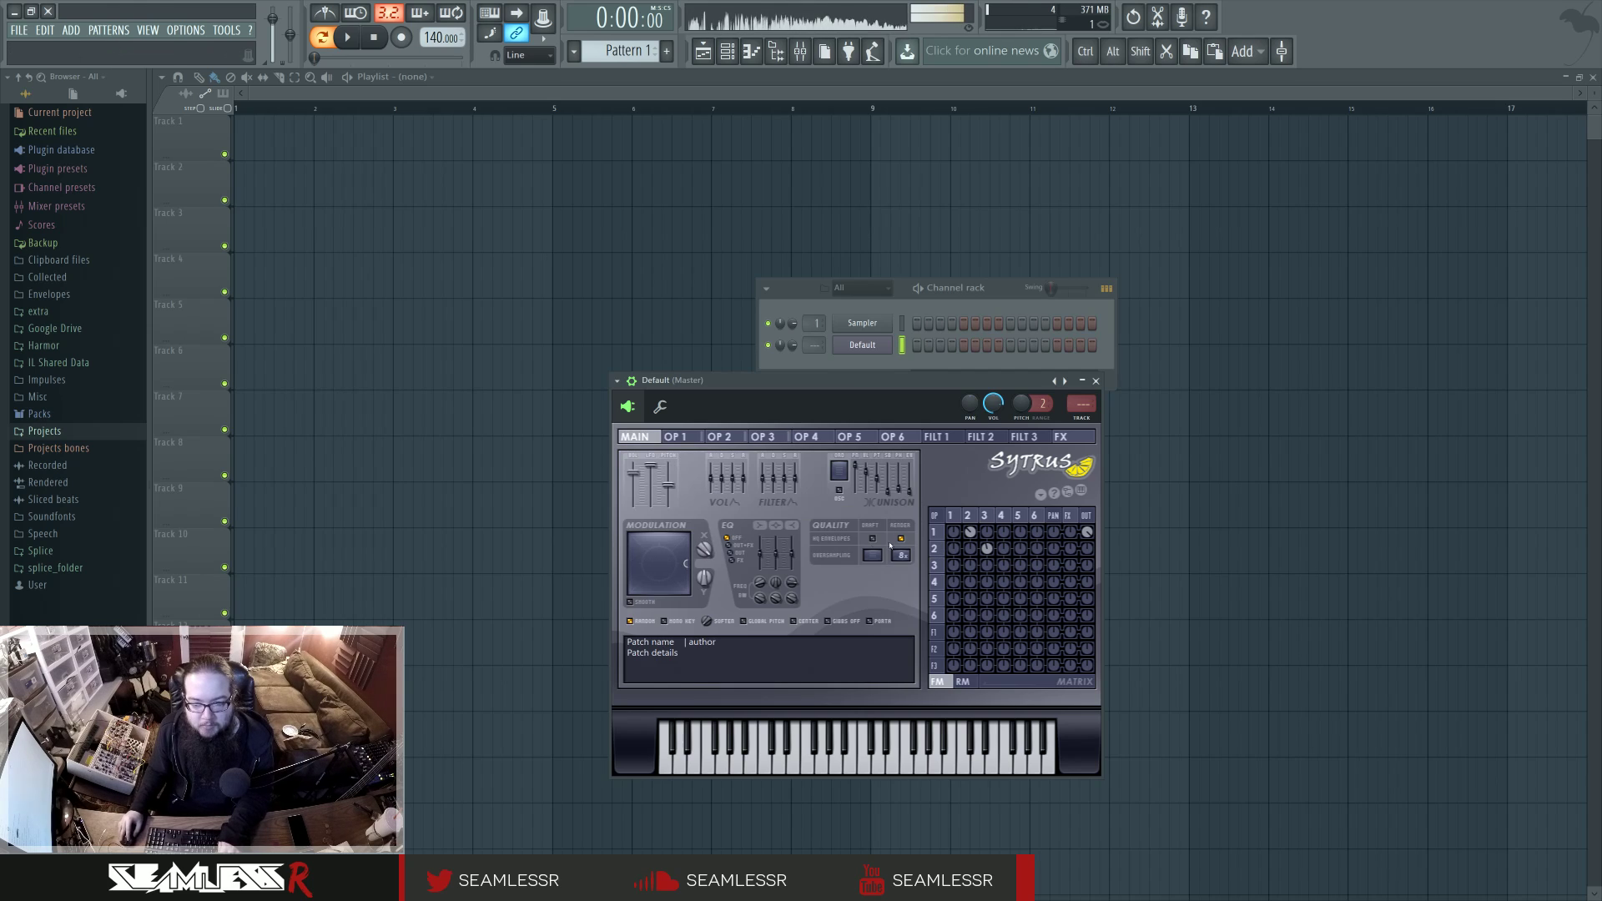
{"action": "left_click", "coordinate": [985, 517]}
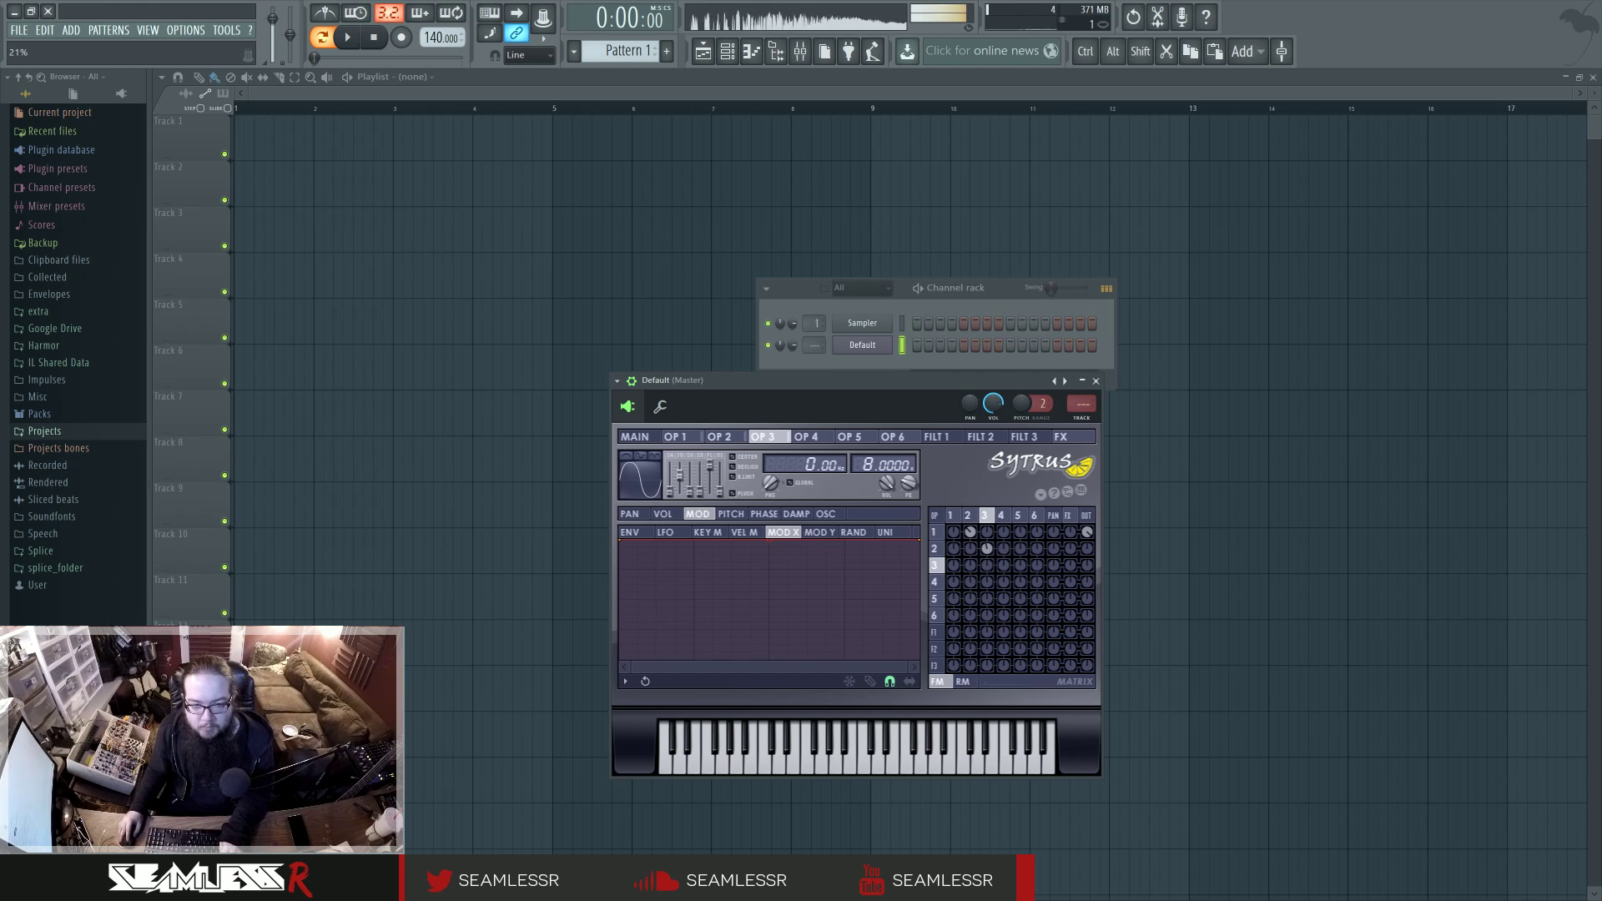
{"action": "left_click", "coordinate": [635, 437]}
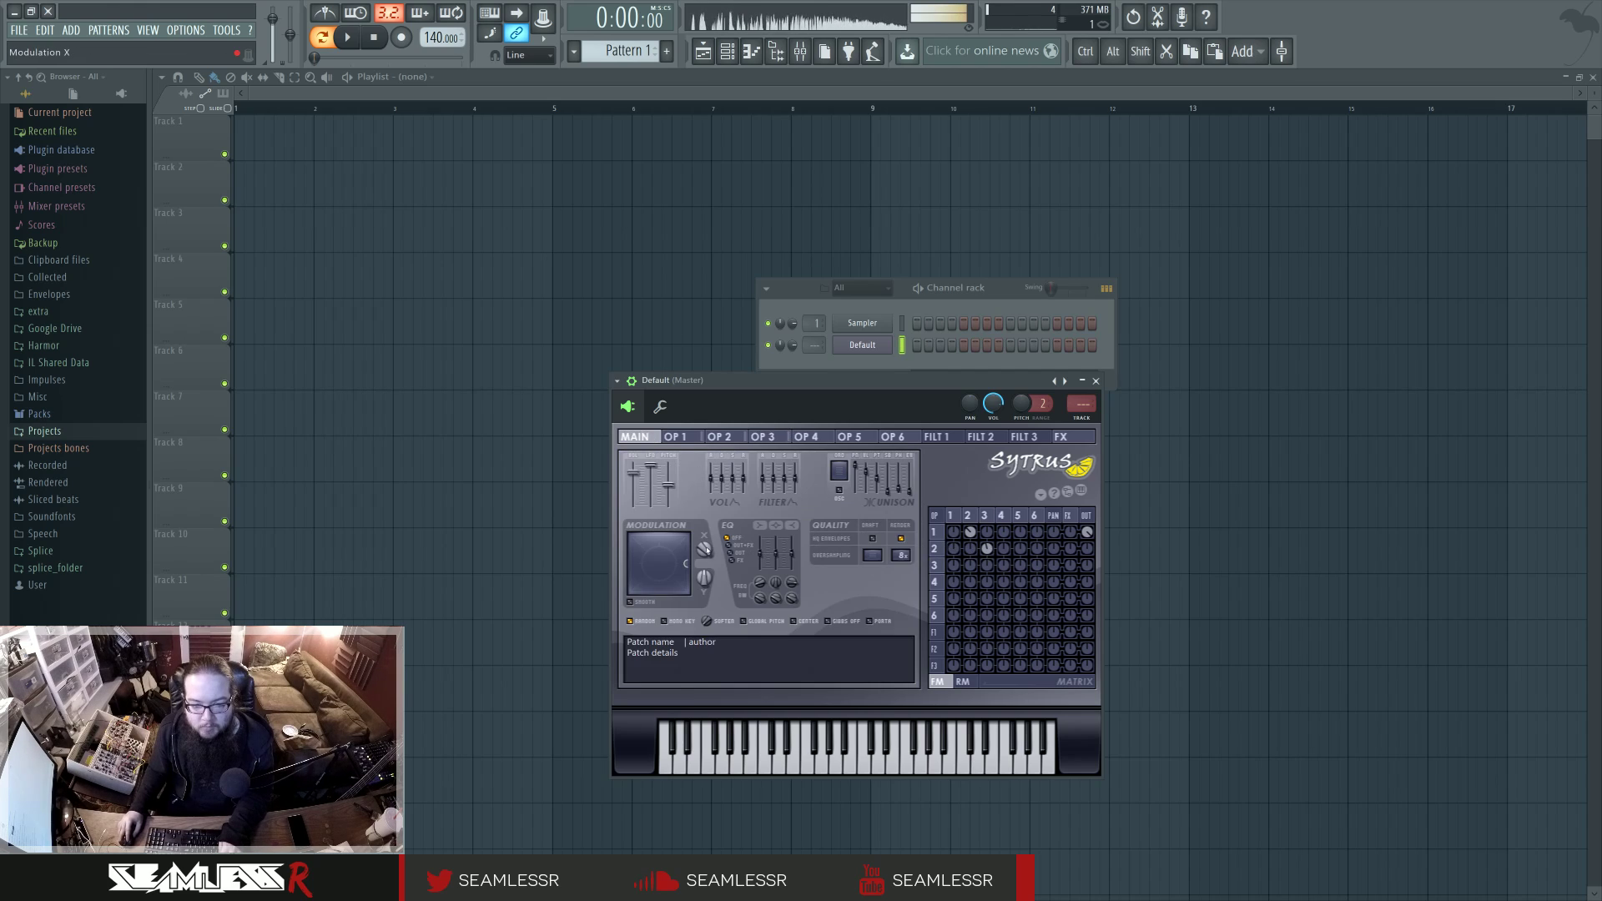
{"action": "left_click_drag", "start_coordinate": [651, 563], "coordinate": [705, 596]}
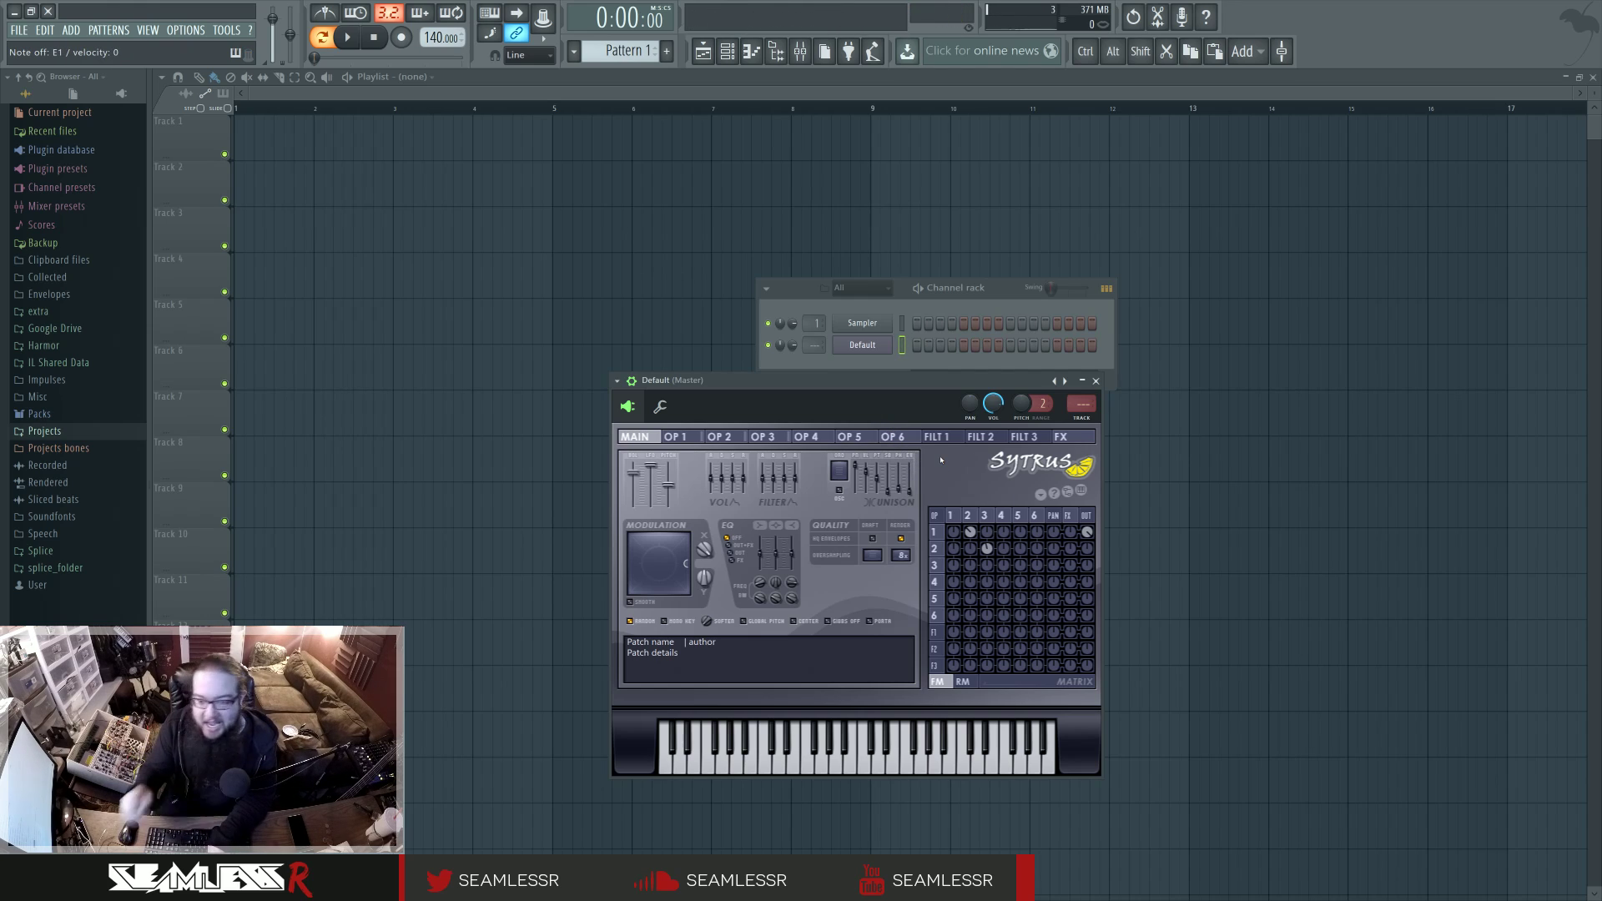
Route OP 1 through filter 1 to the output instead of directly, and set filter 1's type to PK.
{"action": "left_click", "coordinate": [954, 634]}
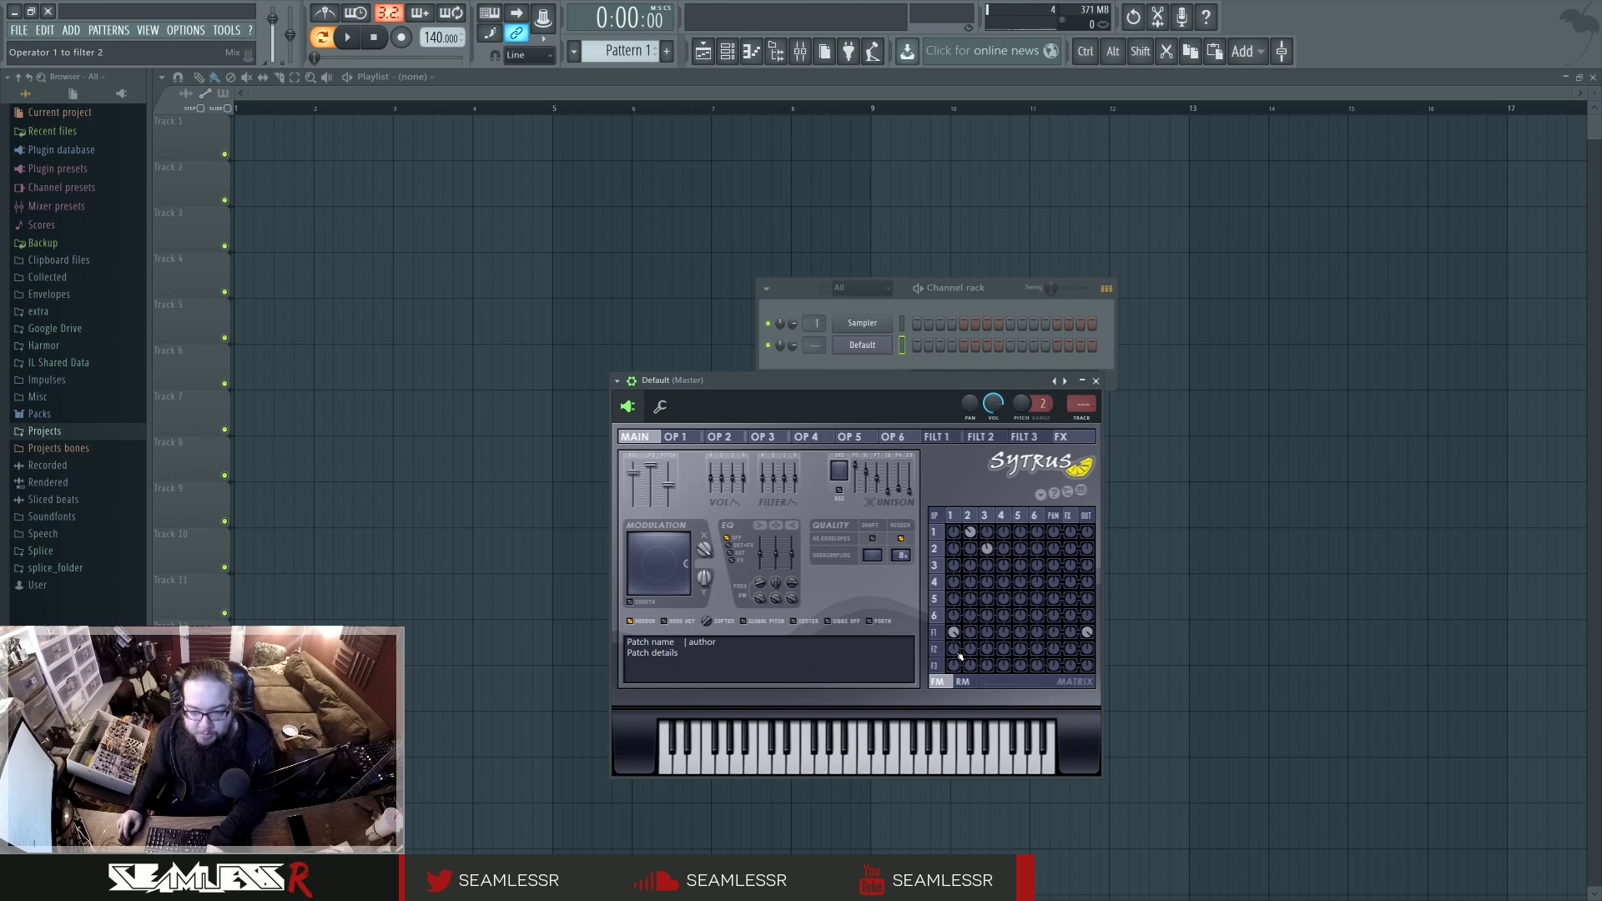
{"action": "left_click", "coordinate": [942, 633]}
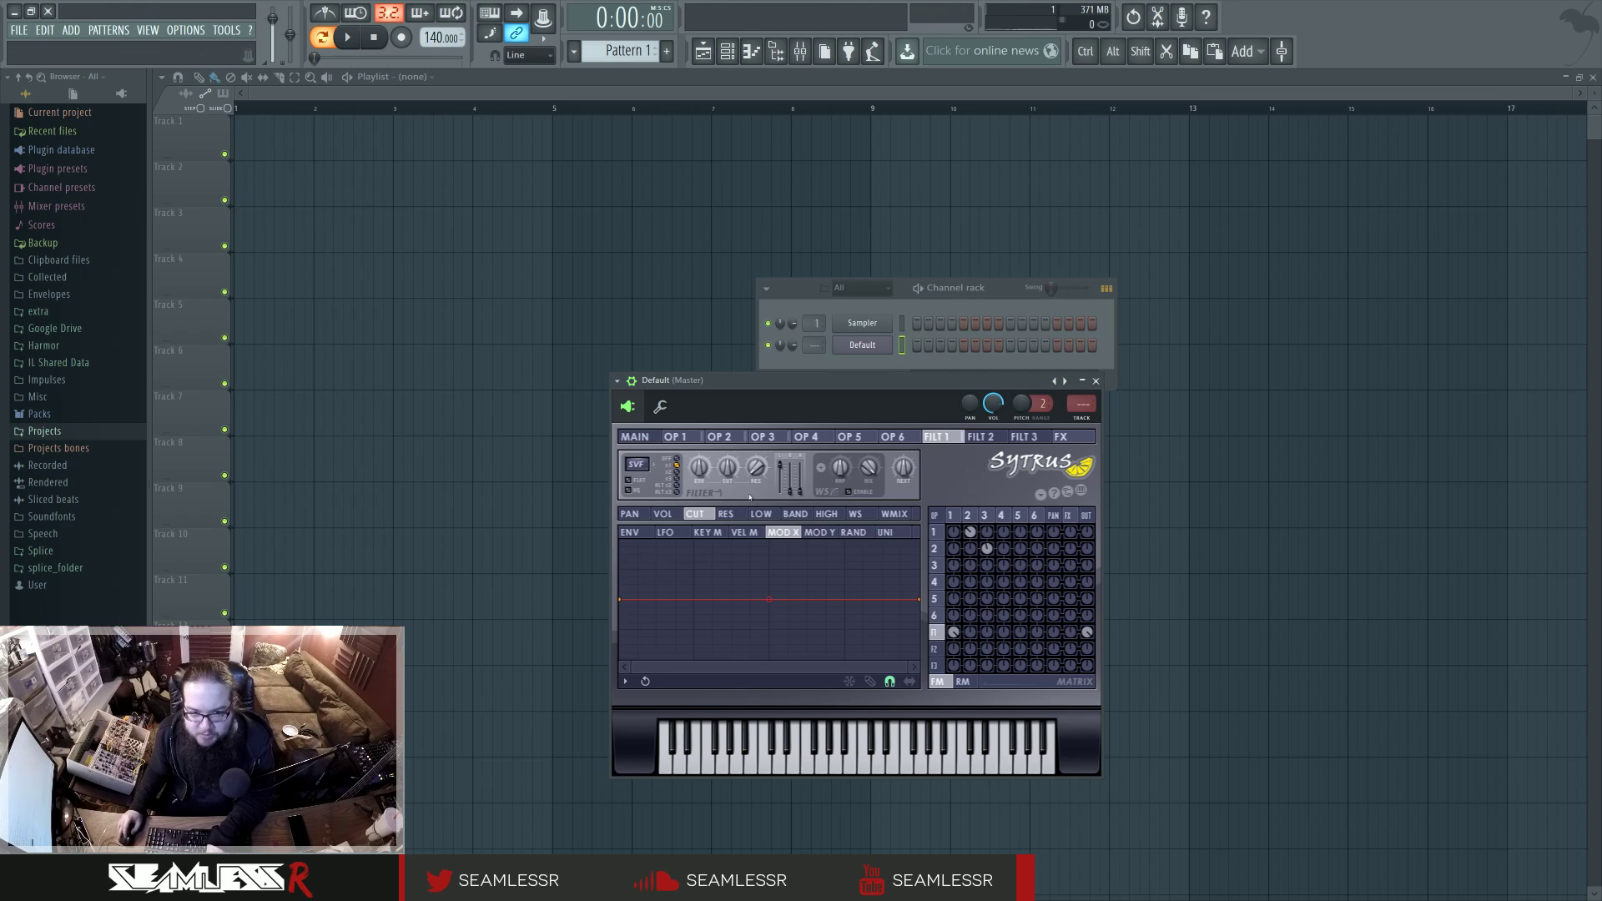
{"action": "left_click", "coordinate": [636, 464]}
{"action": "left_click", "coordinate": [700, 613]}
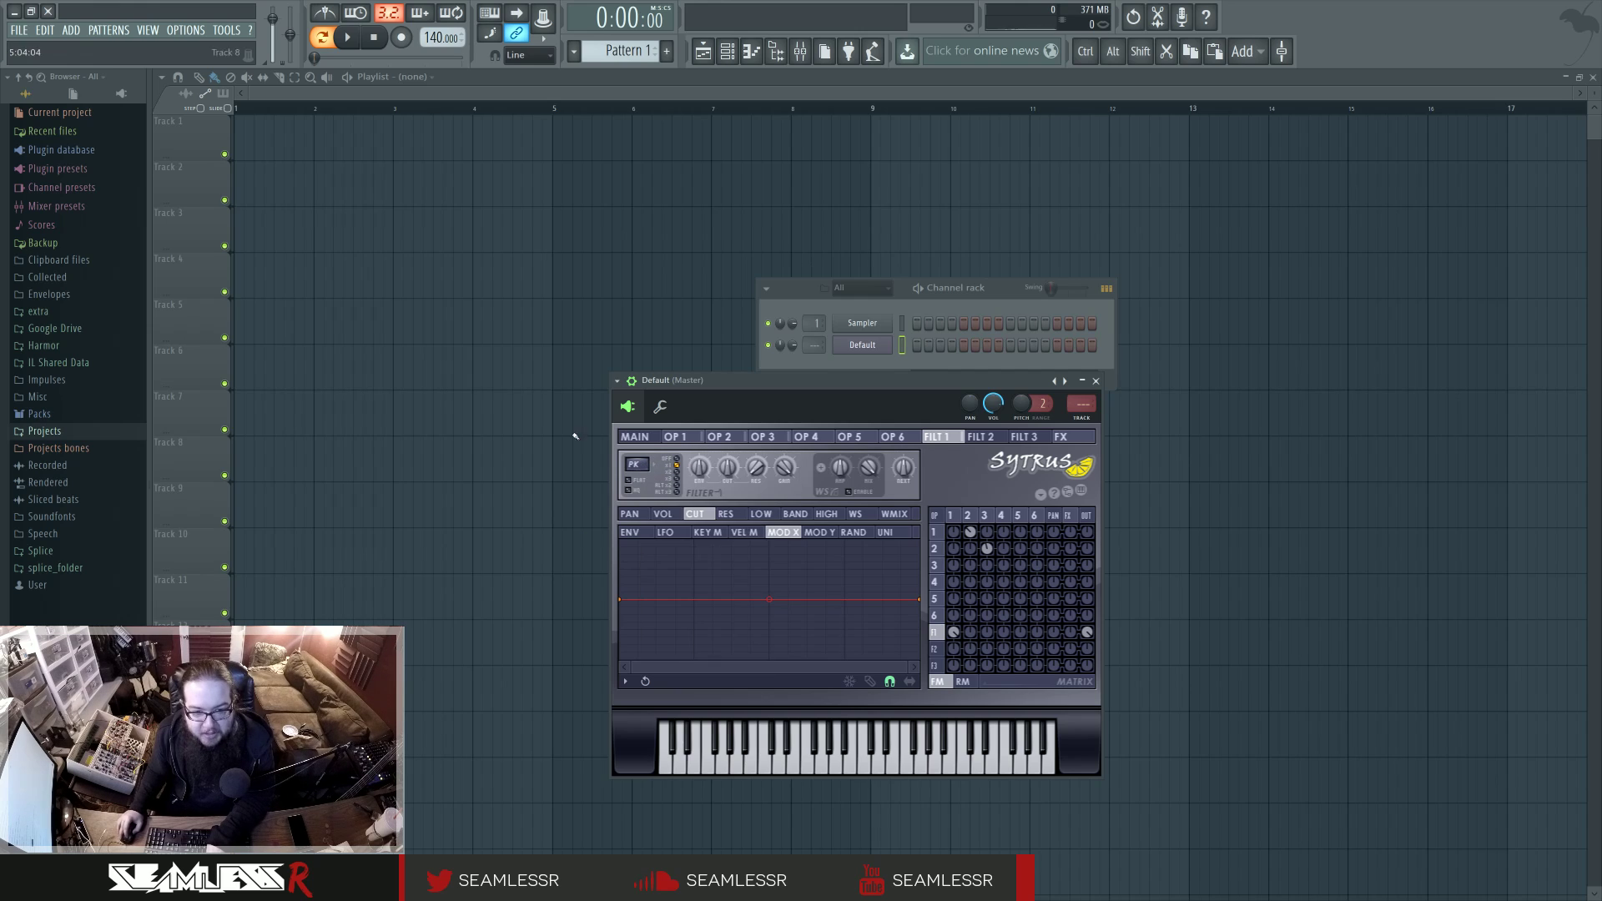
Add Fruity parametric EQ 2 to the master mixer track, try a slight dip on band 5, and reposition its window.
{"action": "key", "text": "F8"}
{"action": "left_click_drag", "start_coordinate": [990, 251], "coordinate": [997, 256]}
{"action": "left_click_drag", "start_coordinate": [468, 164], "coordinate": [993, 282]}
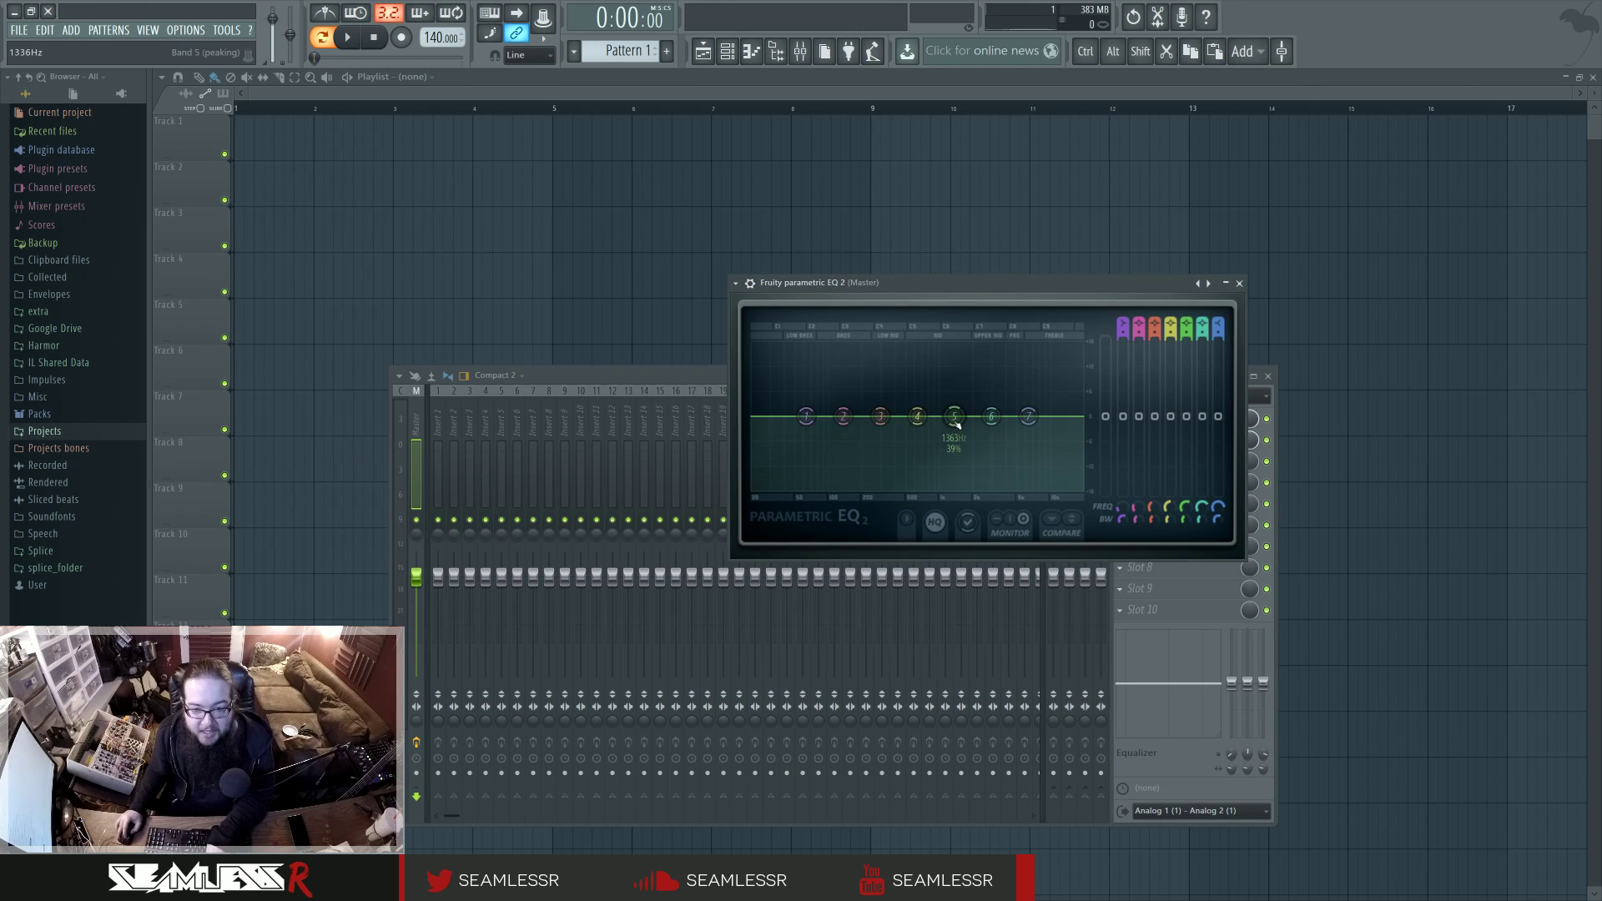
{"action": "mouse_move", "coordinate": [957, 424]}
{"action": "left_mouse_down"}
{"action": "mouse_move", "coordinate": [955, 468]}
{"action": "mouse_move", "coordinate": [958, 358]}
{"action": "mouse_move", "coordinate": [952, 471]}
{"action": "mouse_move", "coordinate": [962, 417]}
{"action": "left_mouse_up"}
{"action": "scroll", "coordinate": [958, 360], "scroll_direction": "down", "scroll_amount": 5}
{"action": "left_click_drag", "start_coordinate": [834, 283], "coordinate": [584, 257]}
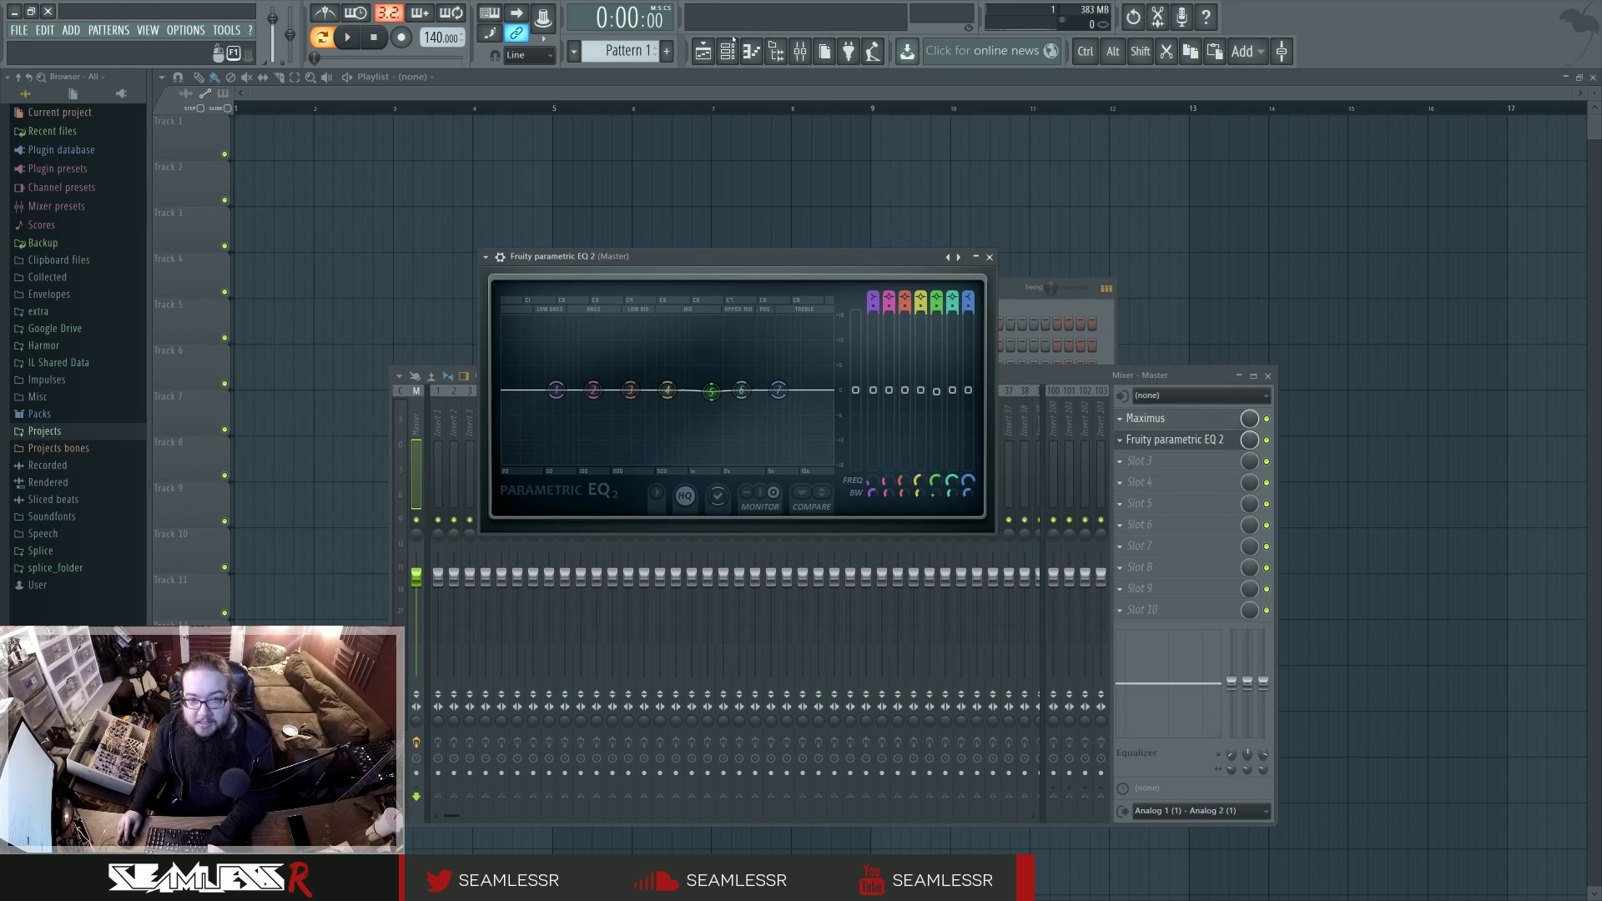
Reopen the Sytrus channel and adjust filter 1's gain, cutoff and bandwidth while auditioning the sound.
{"action": "left_click", "coordinate": [727, 51]}
{"action": "left_click", "coordinate": [862, 344]}
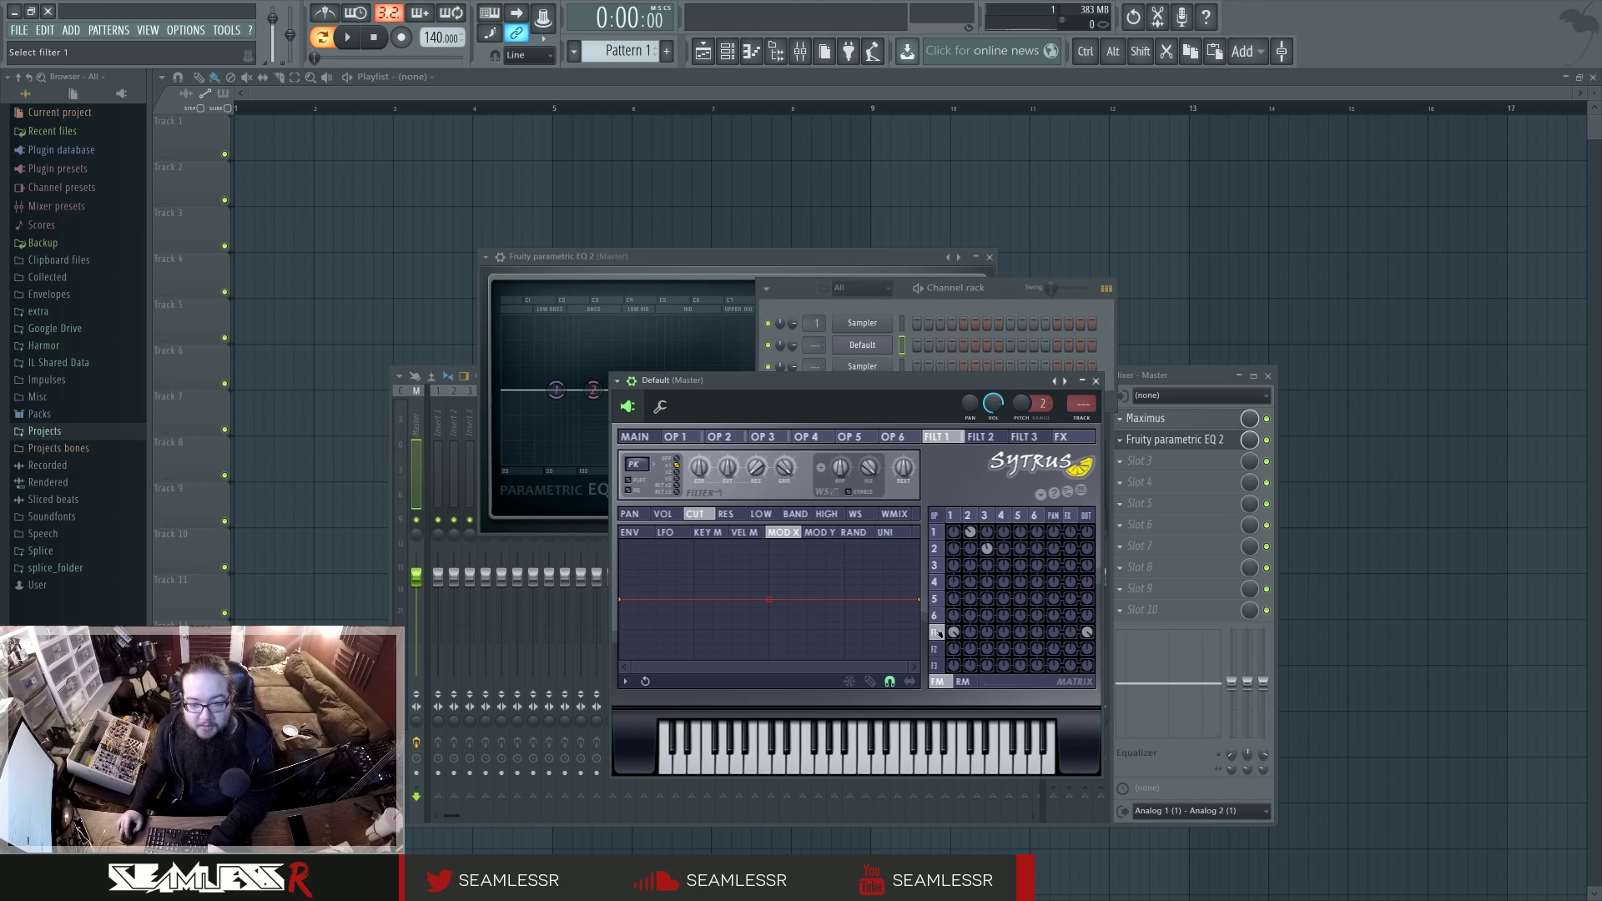
{"action": "left_click_drag", "start_coordinate": [785, 472], "coordinate": [784, 471]}
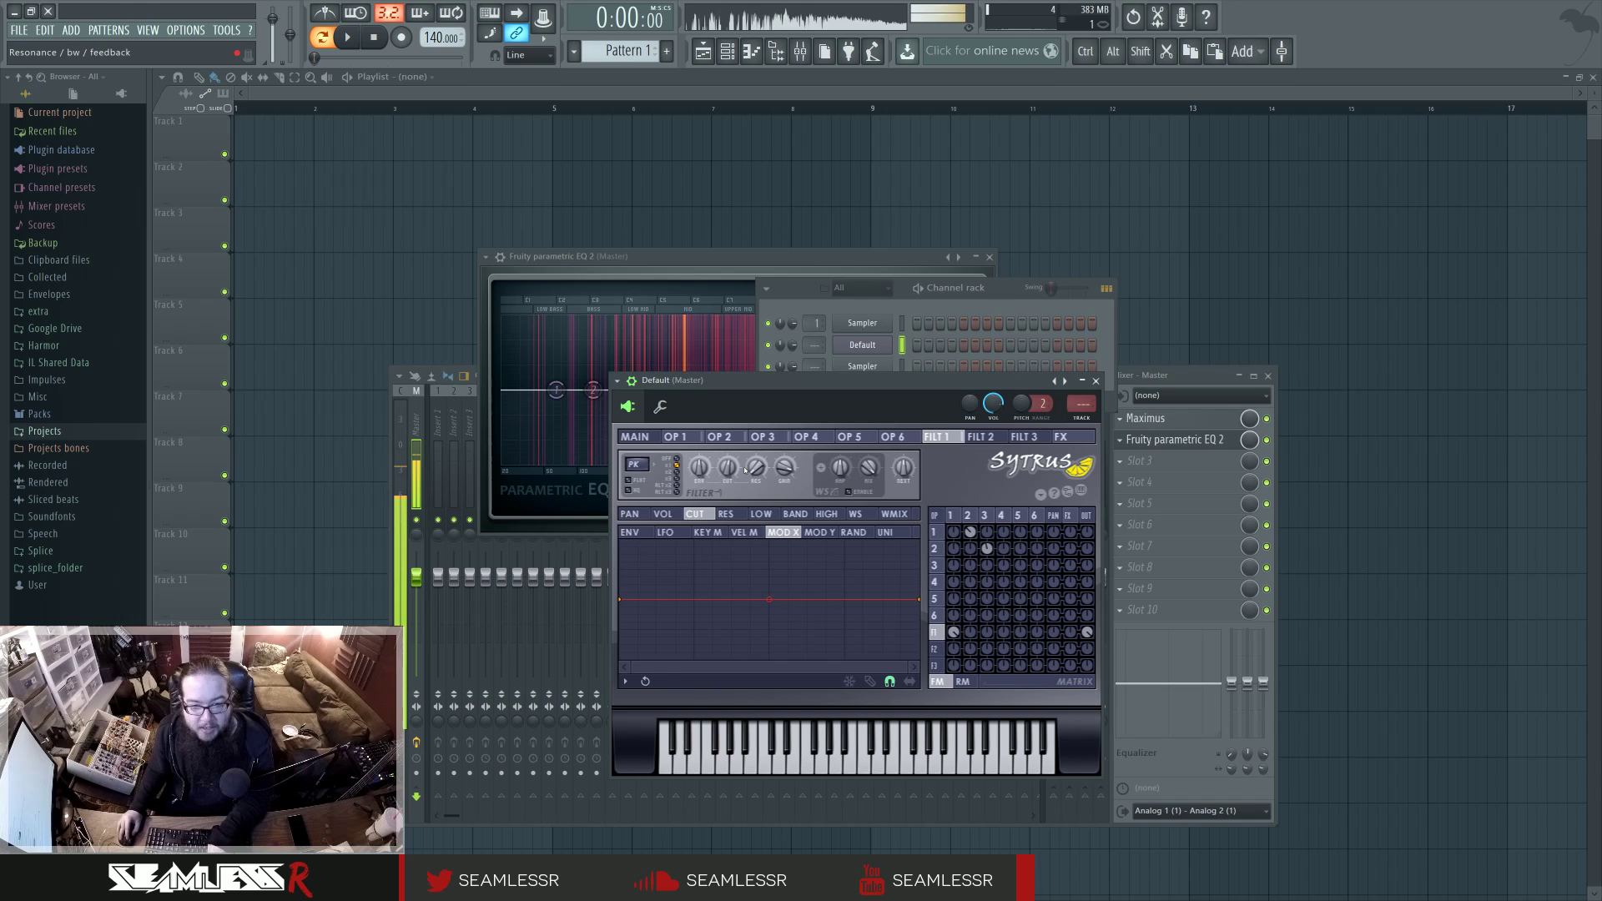
{"action": "left_click_drag", "start_coordinate": [728, 467], "coordinate": [786, 477]}
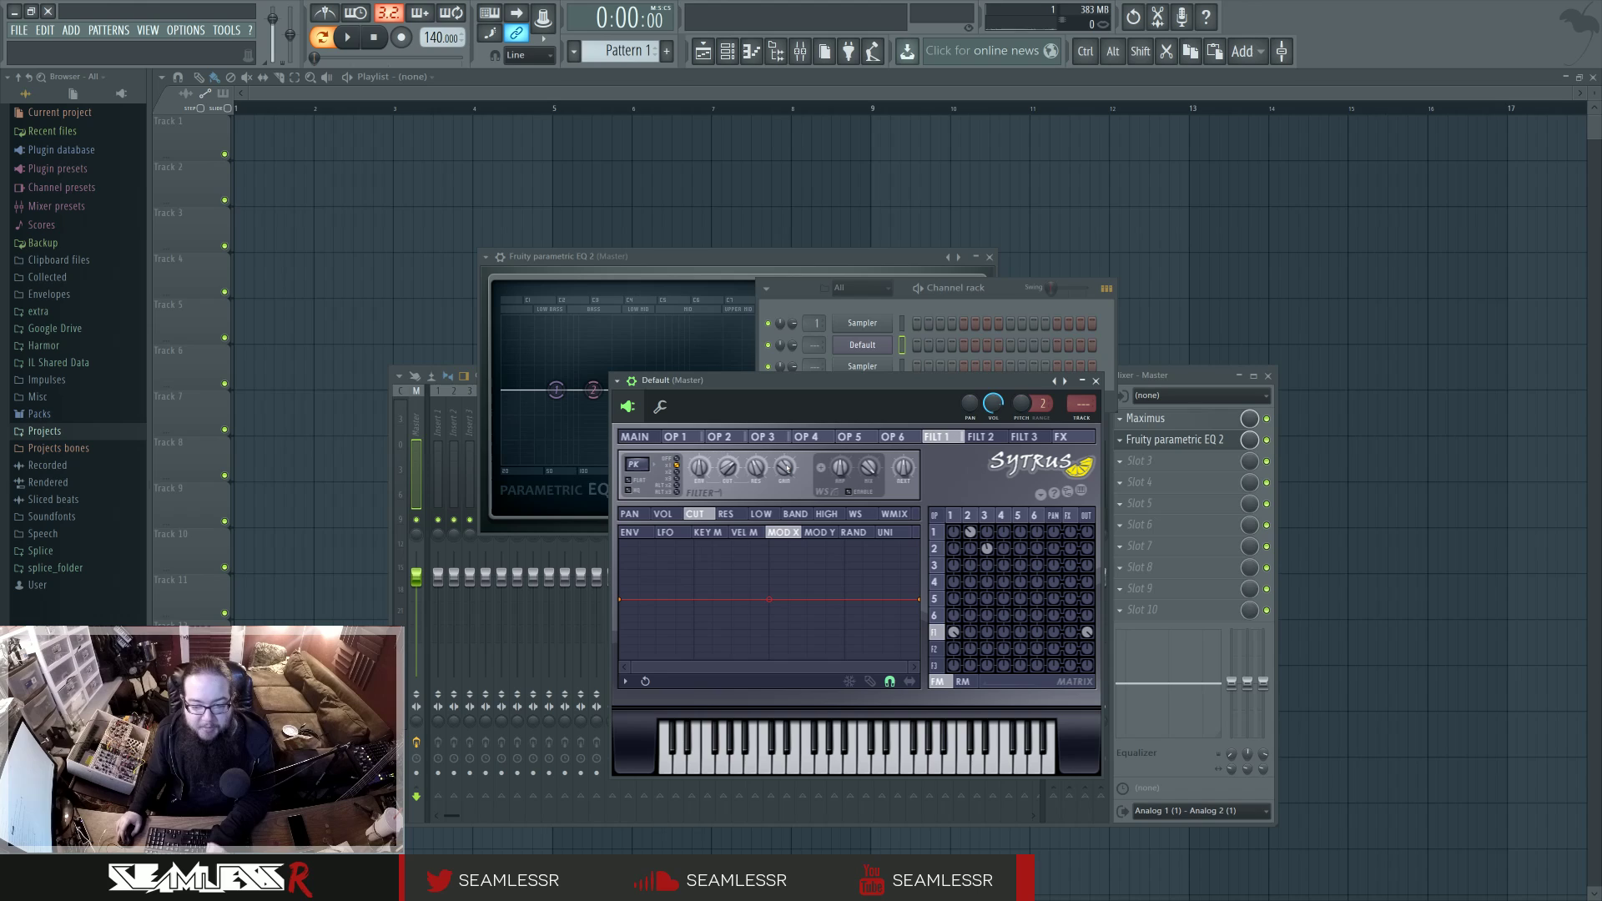
Route OP 1 into filters 2 and 3 as well and send both filters to the output.
{"action": "left_click_drag", "start_coordinate": [953, 649], "coordinate": [954, 605]}
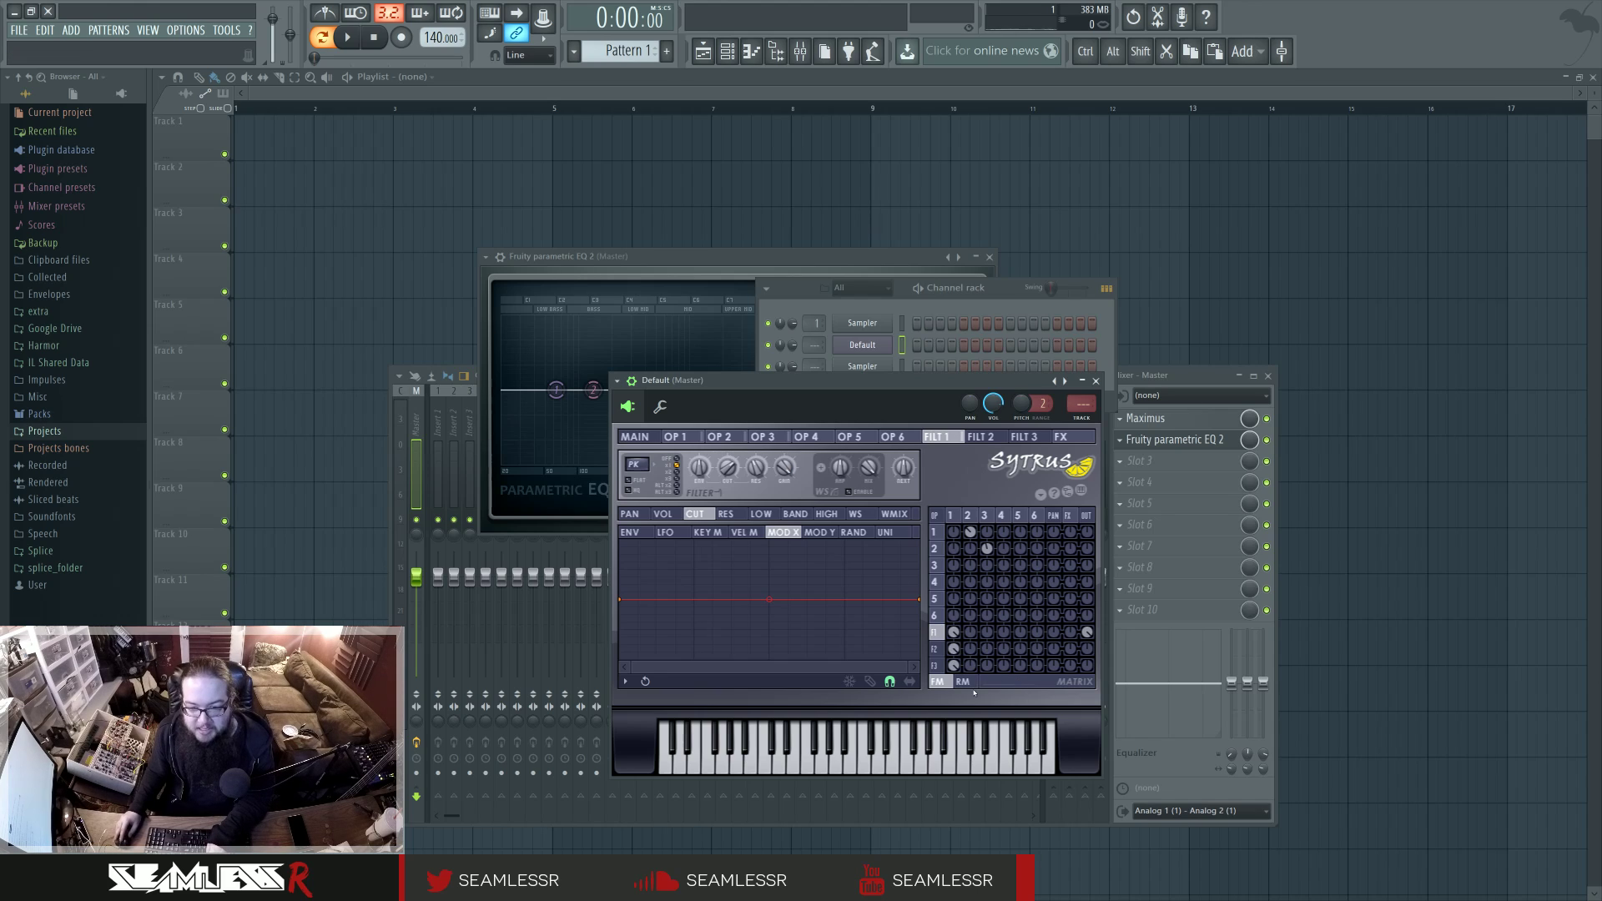
{"action": "left_click_drag", "start_coordinate": [1087, 648], "coordinate": [1087, 605]}
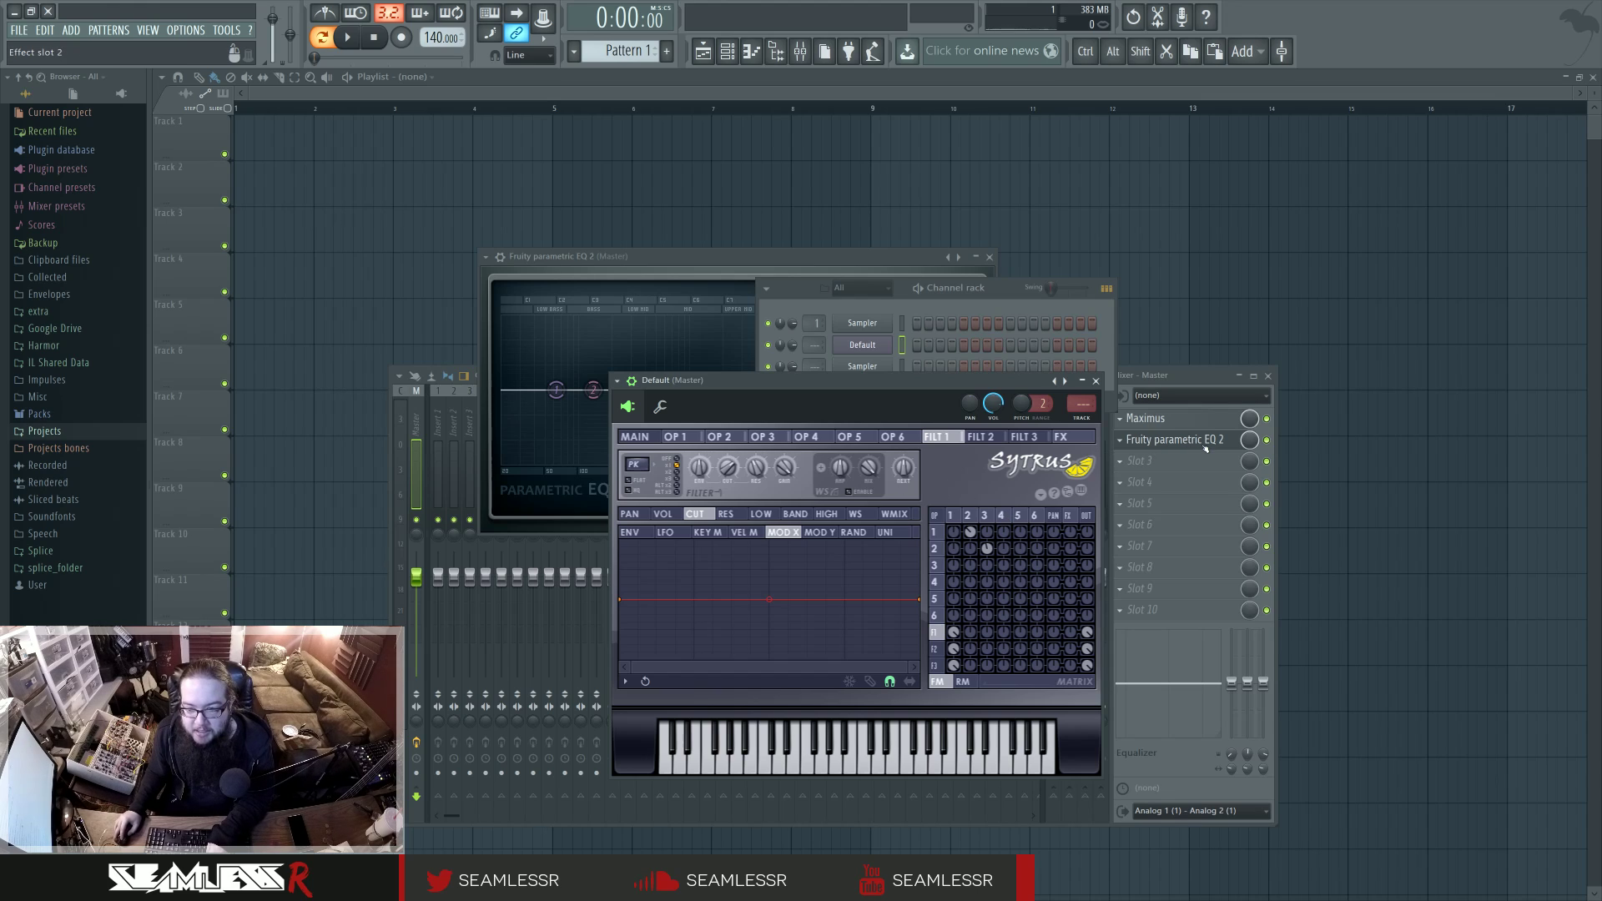
Remove Fruity parametric EQ 2 from slot 2 of the master mixer track.
{"action": "left_click", "coordinate": [1133, 442]}
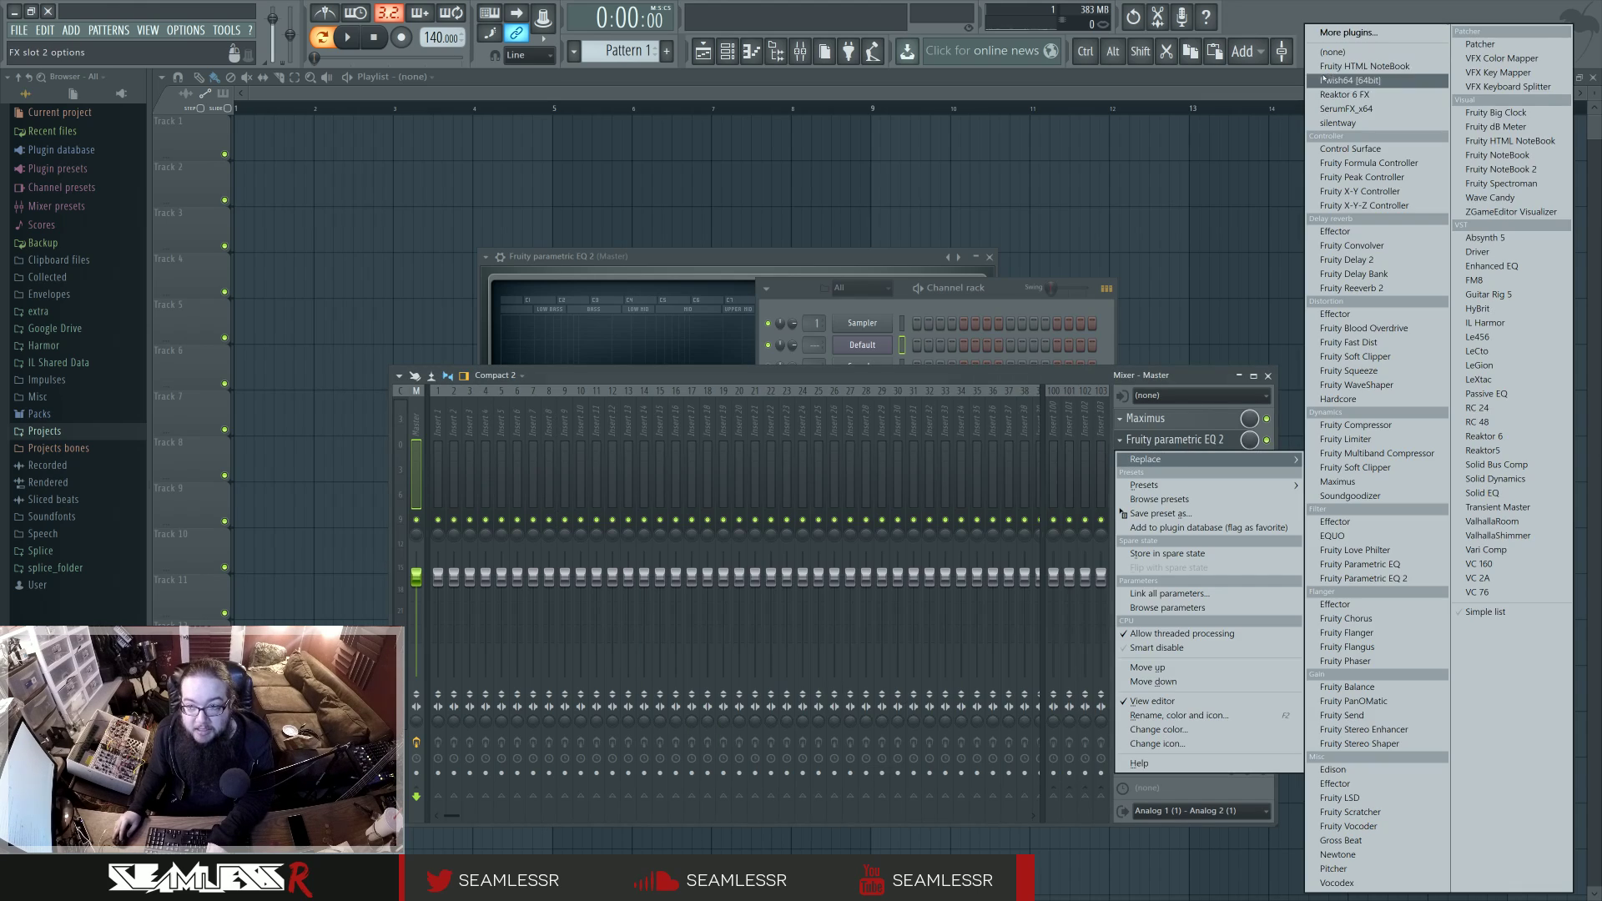
{"action": "left_click", "coordinate": [1377, 32]}
Assign the Sytrus channel to mixer track 20.
{"action": "left_click", "coordinate": [866, 345]}
{"action": "left_click", "coordinate": [866, 344]}
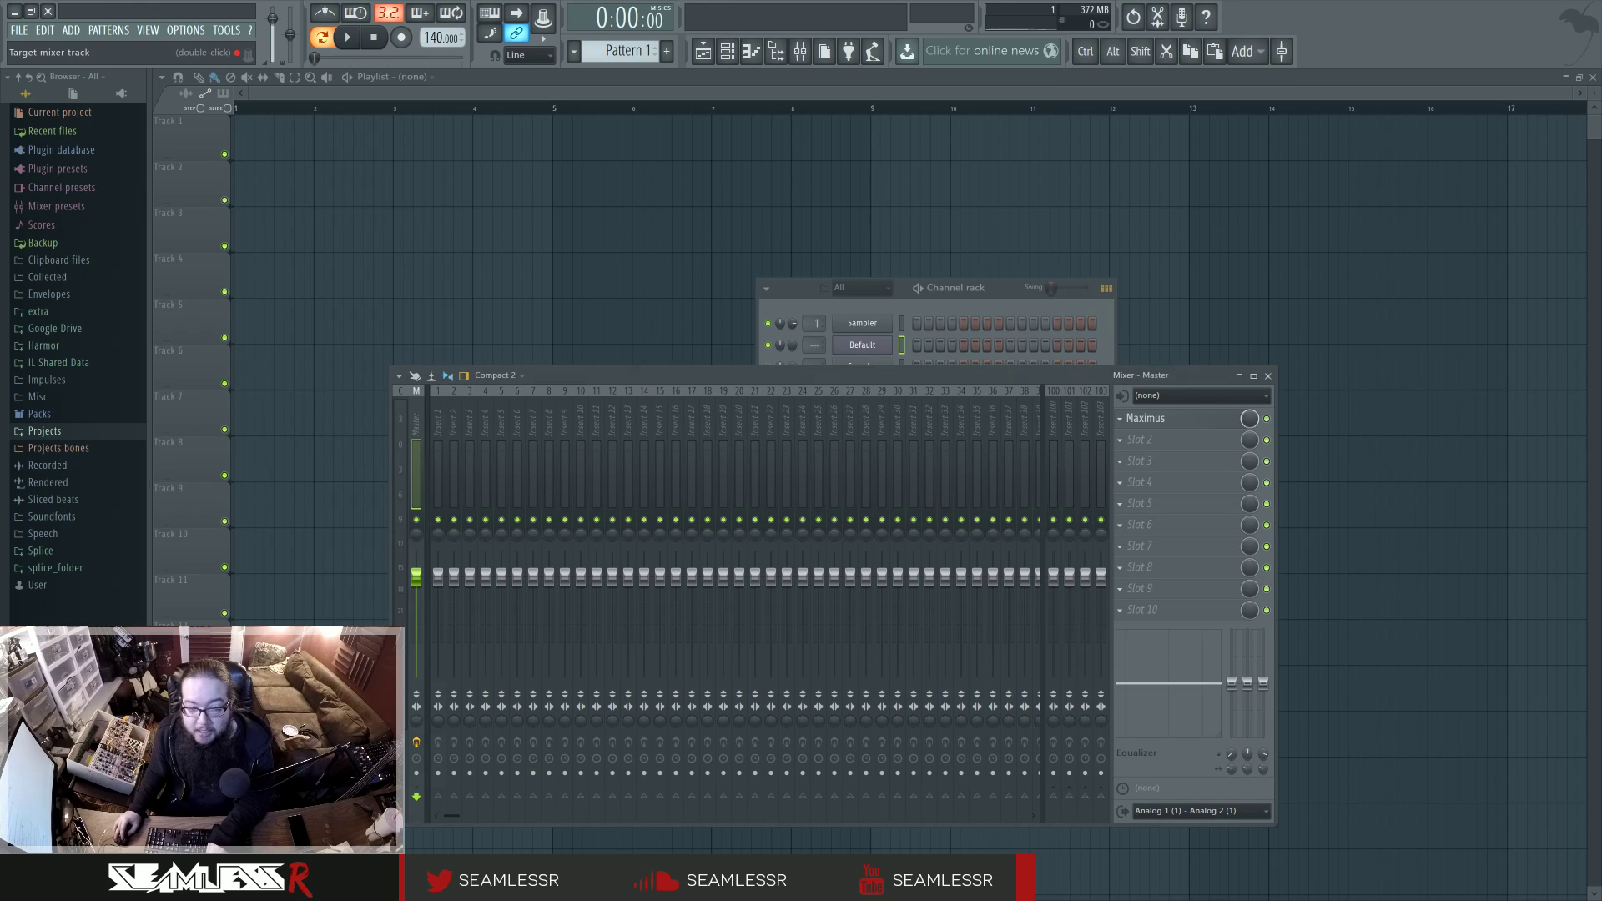
{"action": "key", "text": "ctrl+l"}
{"action": "left_click", "coordinate": [864, 345]}
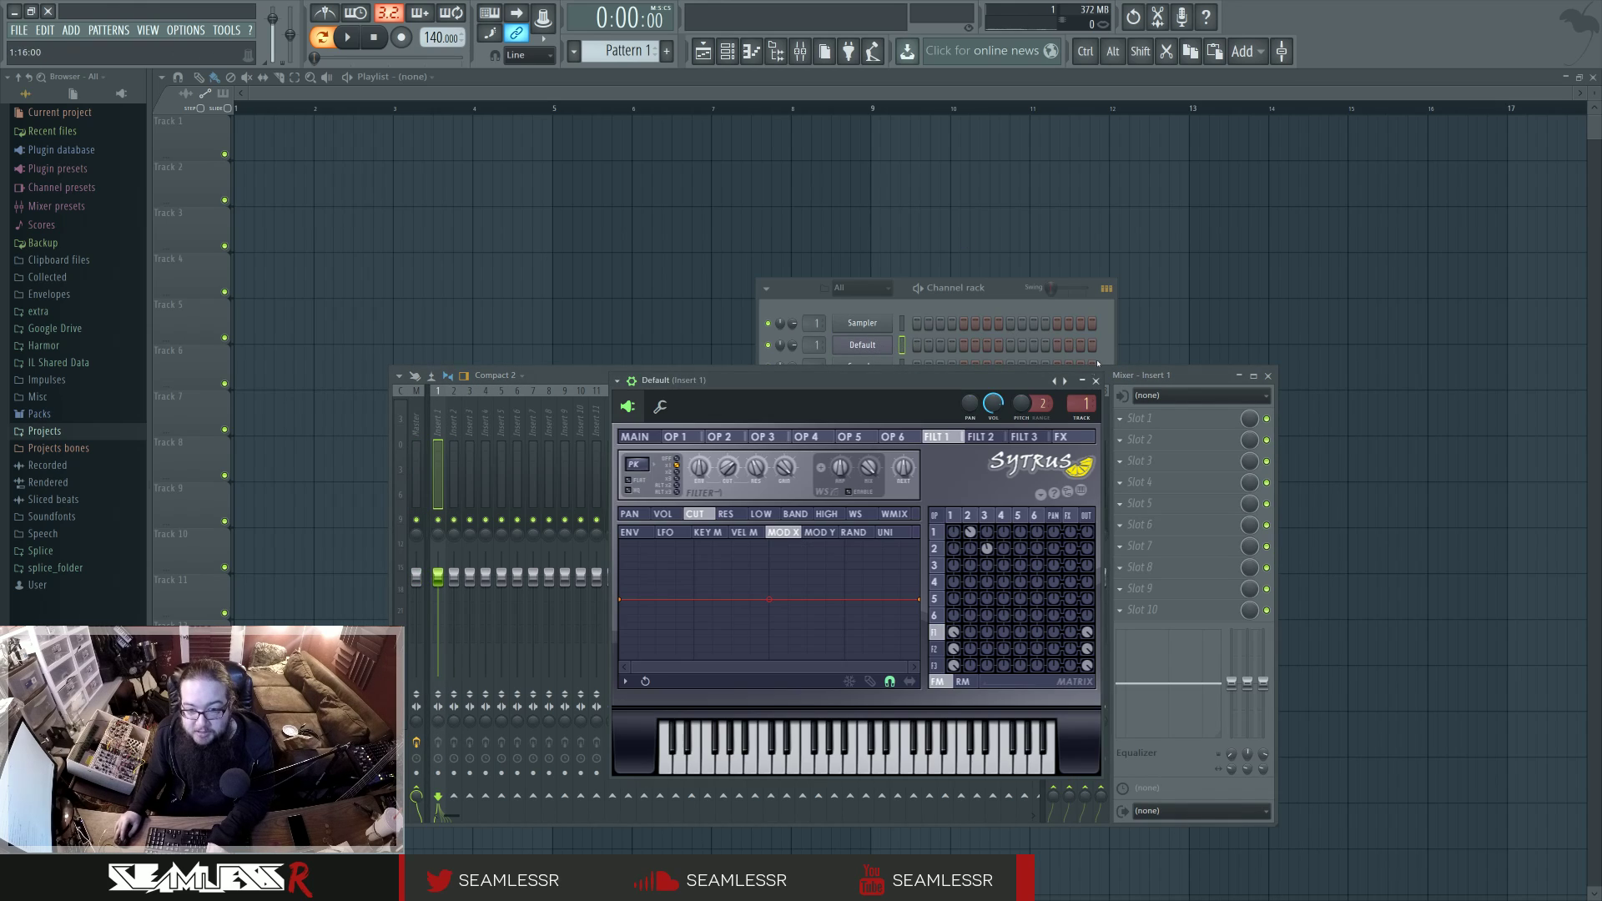
{"action": "mouse_move", "coordinate": [1083, 403]}
{"action": "left_mouse_down"}
{"action": "mouse_move", "coordinate": [1082, 359]}
{"action": "mouse_move", "coordinate": [953, 374]}
{"action": "mouse_move", "coordinate": [1075, 384]}
{"action": "left_mouse_up"}
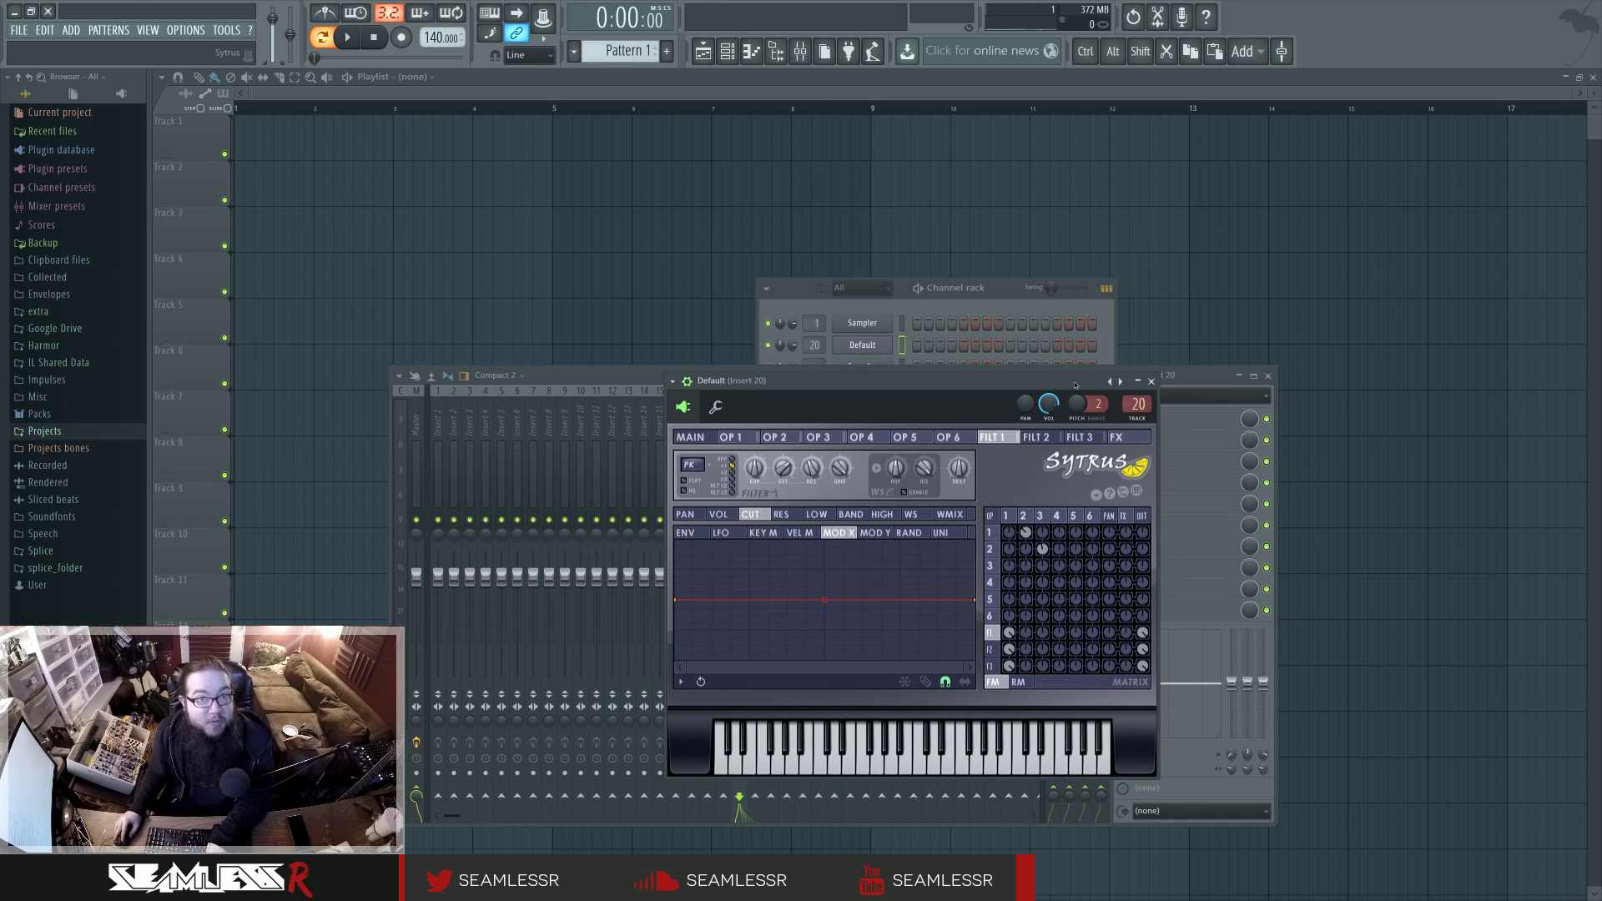
Collapse the Sytrus window's wrapper controls and adjust filter 1's gain.
{"action": "left_click", "coordinate": [687, 381]}
{"action": "left_click", "coordinate": [942, 307]}
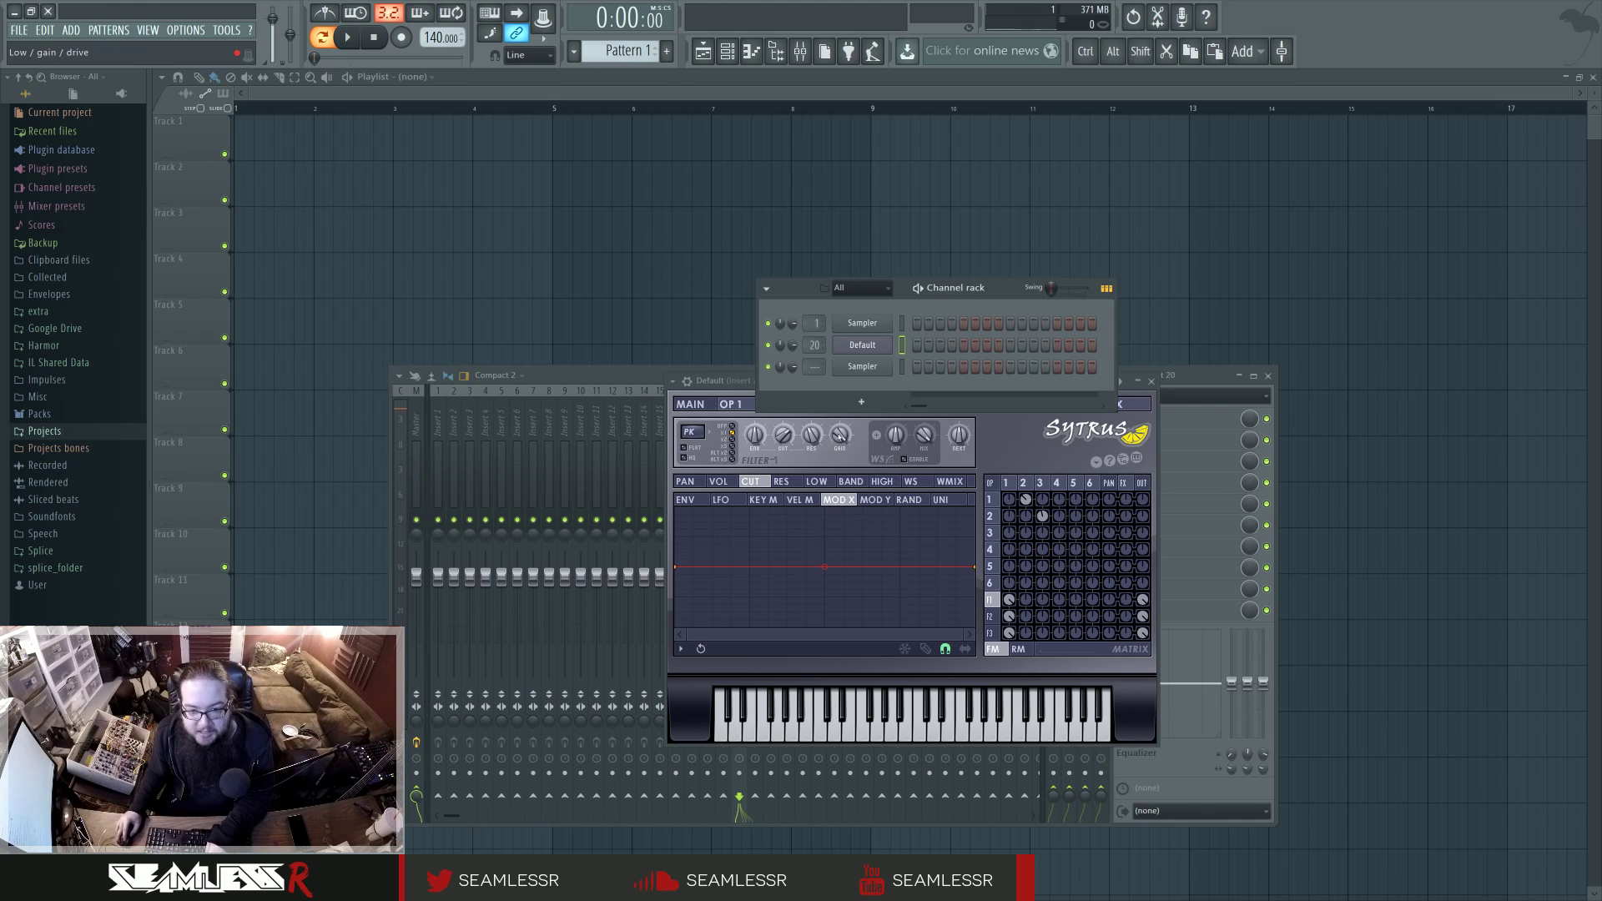
{"action": "left_click_drag", "start_coordinate": [840, 435], "coordinate": [840, 468]}
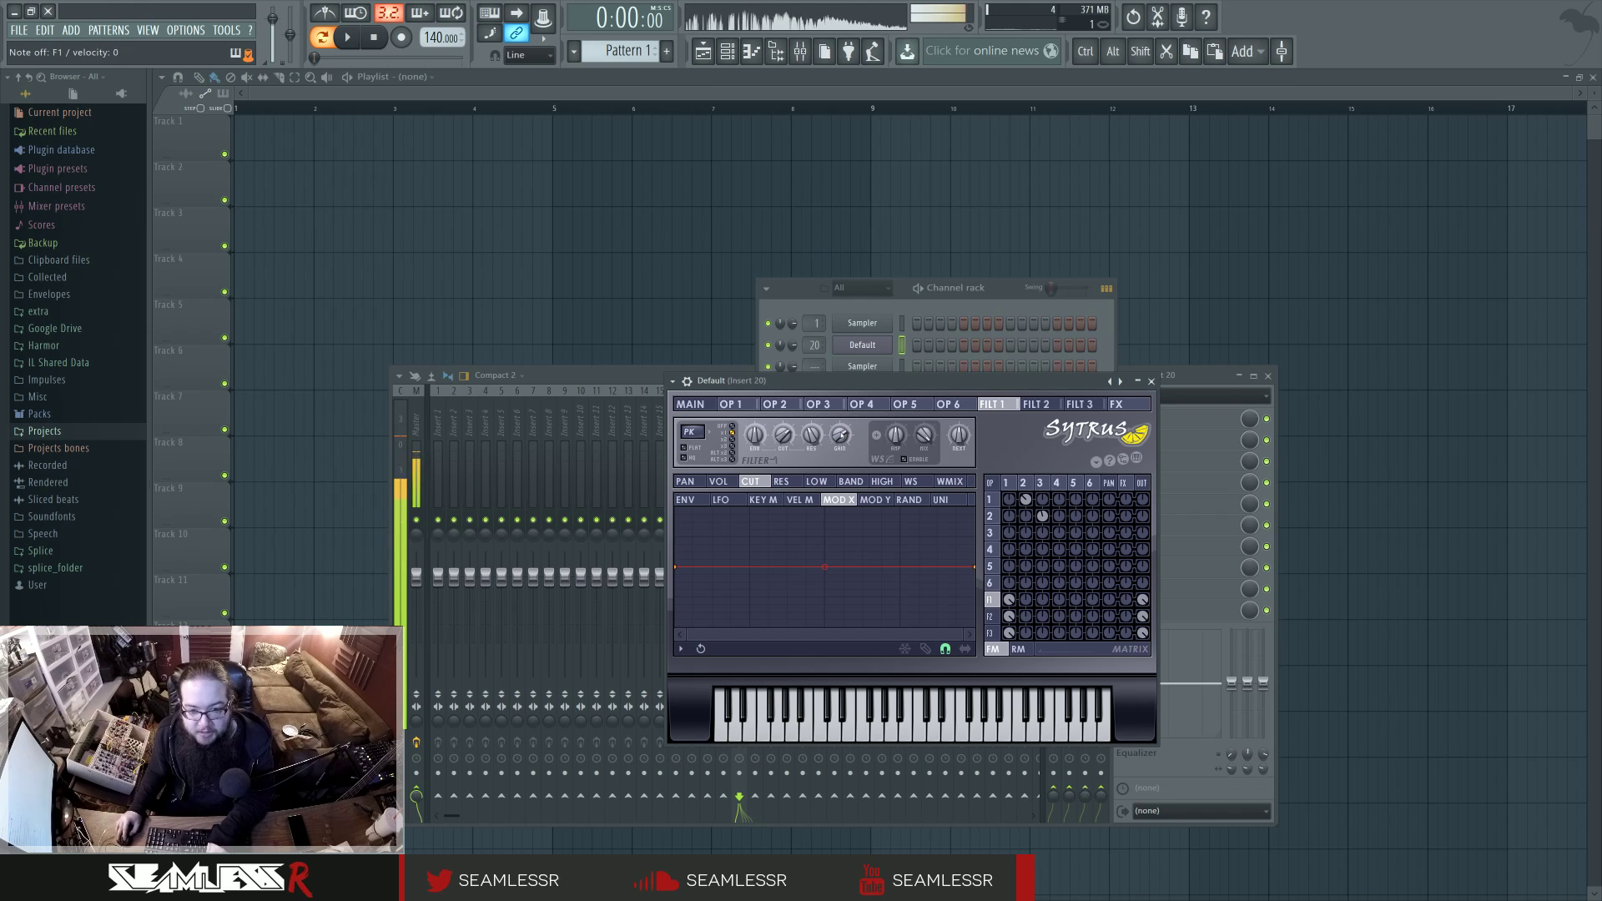
Load Fruity parametric EQ 2 in slot 1 of mixer track 20 and arrange the channel rack and Sytrus beside it.
{"action": "left_click", "coordinate": [1212, 428]}
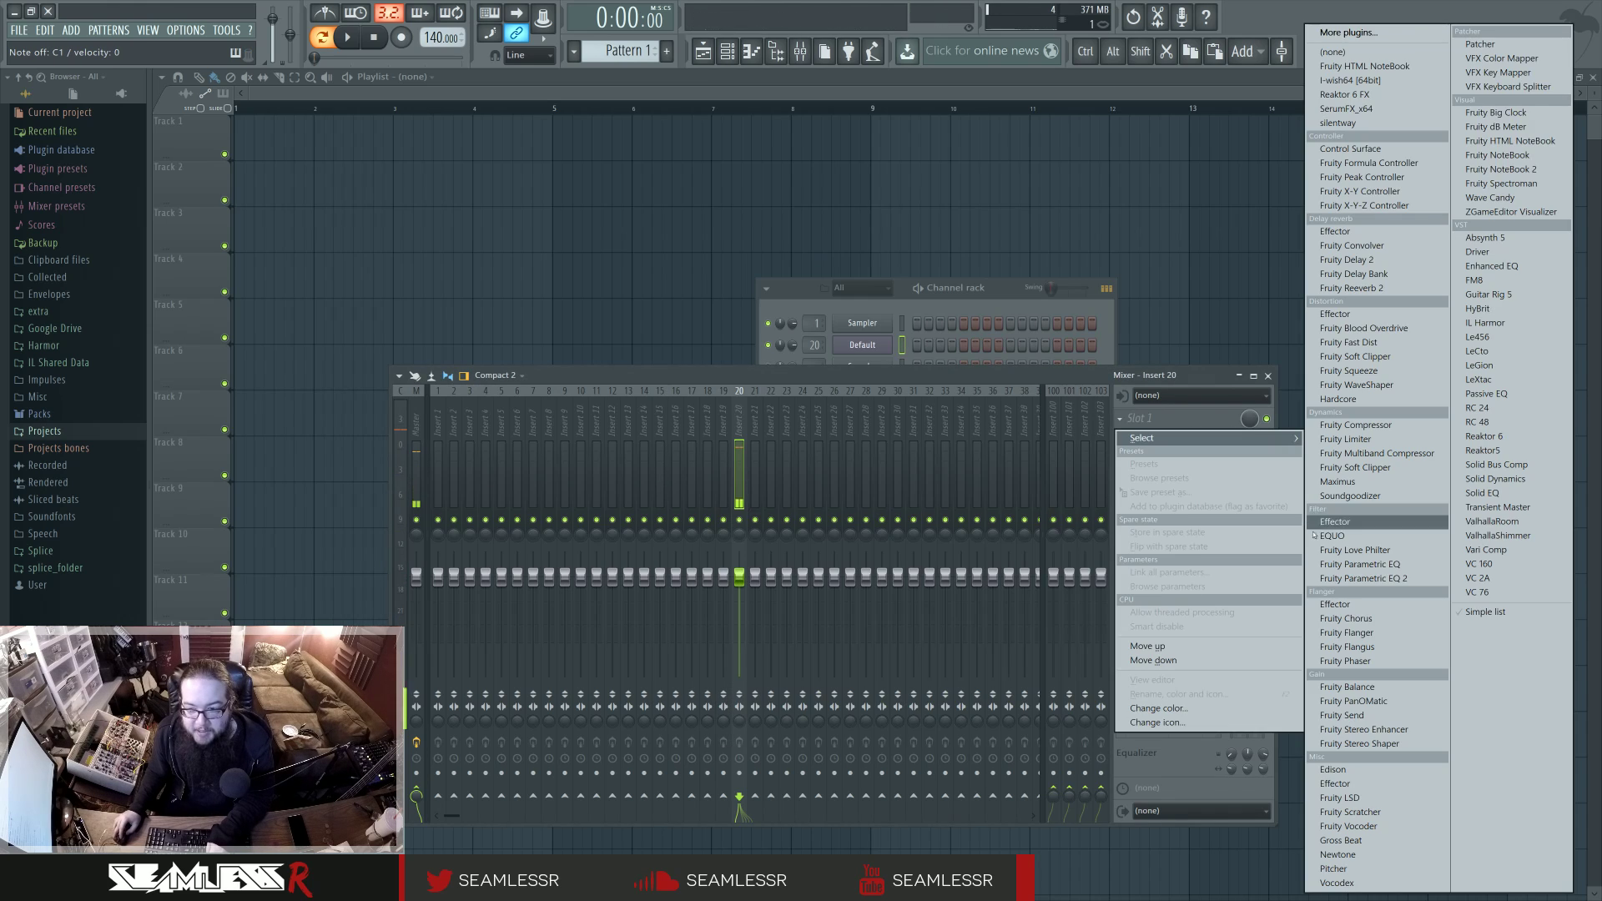
{"action": "left_click", "coordinate": [1352, 523]}
{"action": "left_click_drag", "start_coordinate": [987, 290], "coordinate": [1042, 291]}
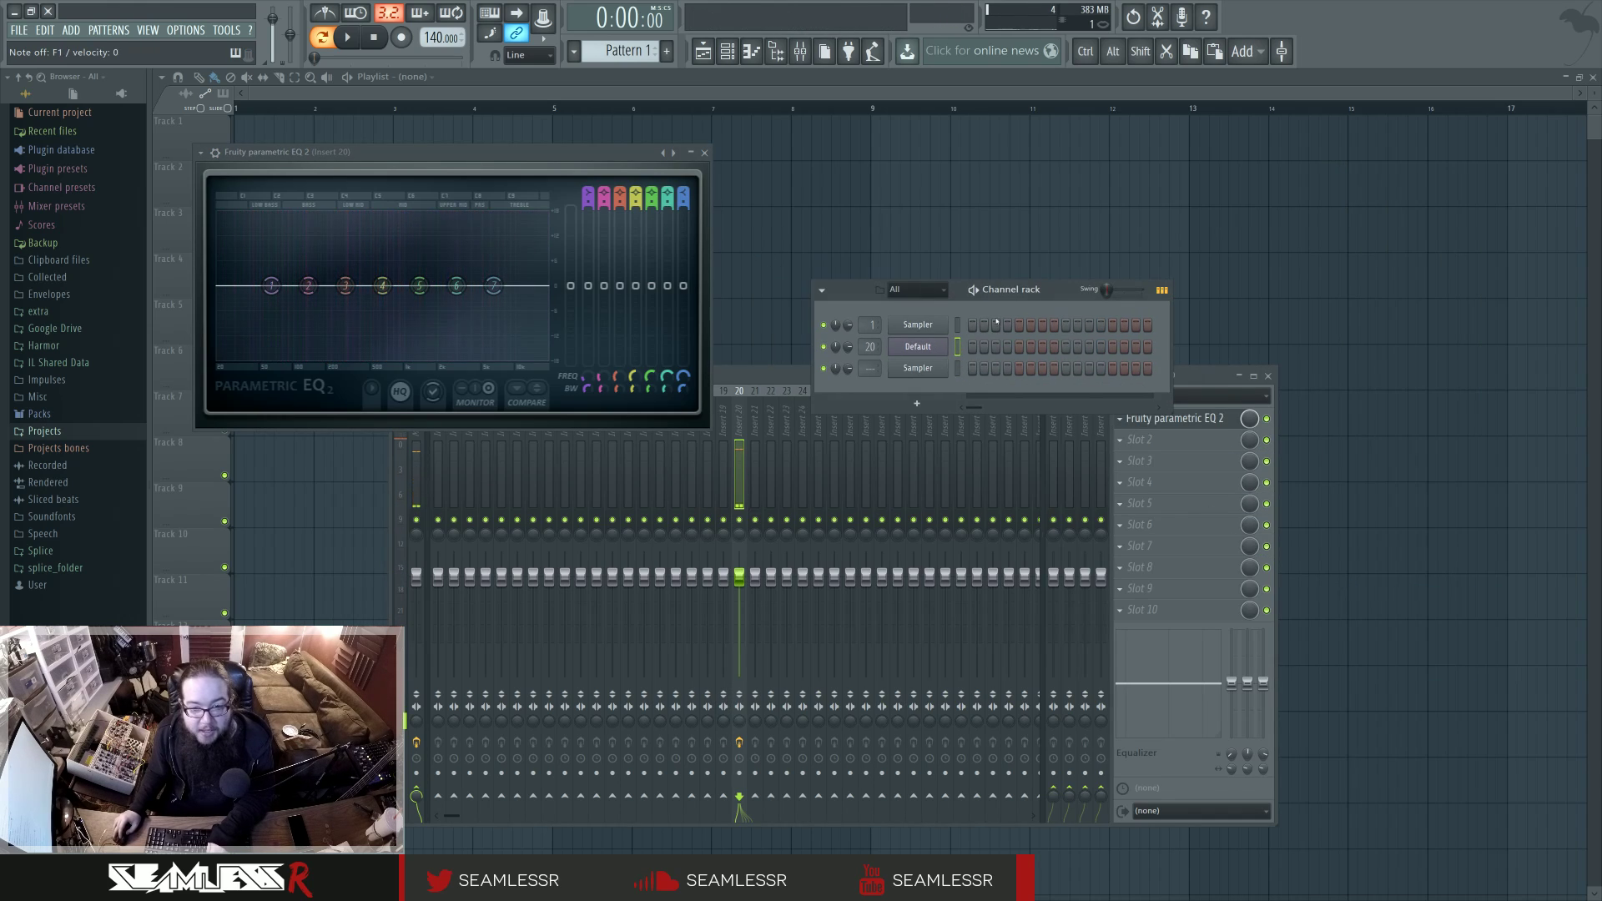
{"action": "left_click", "coordinate": [917, 347]}
{"action": "left_click_drag", "start_coordinate": [922, 385], "coordinate": [988, 403]}
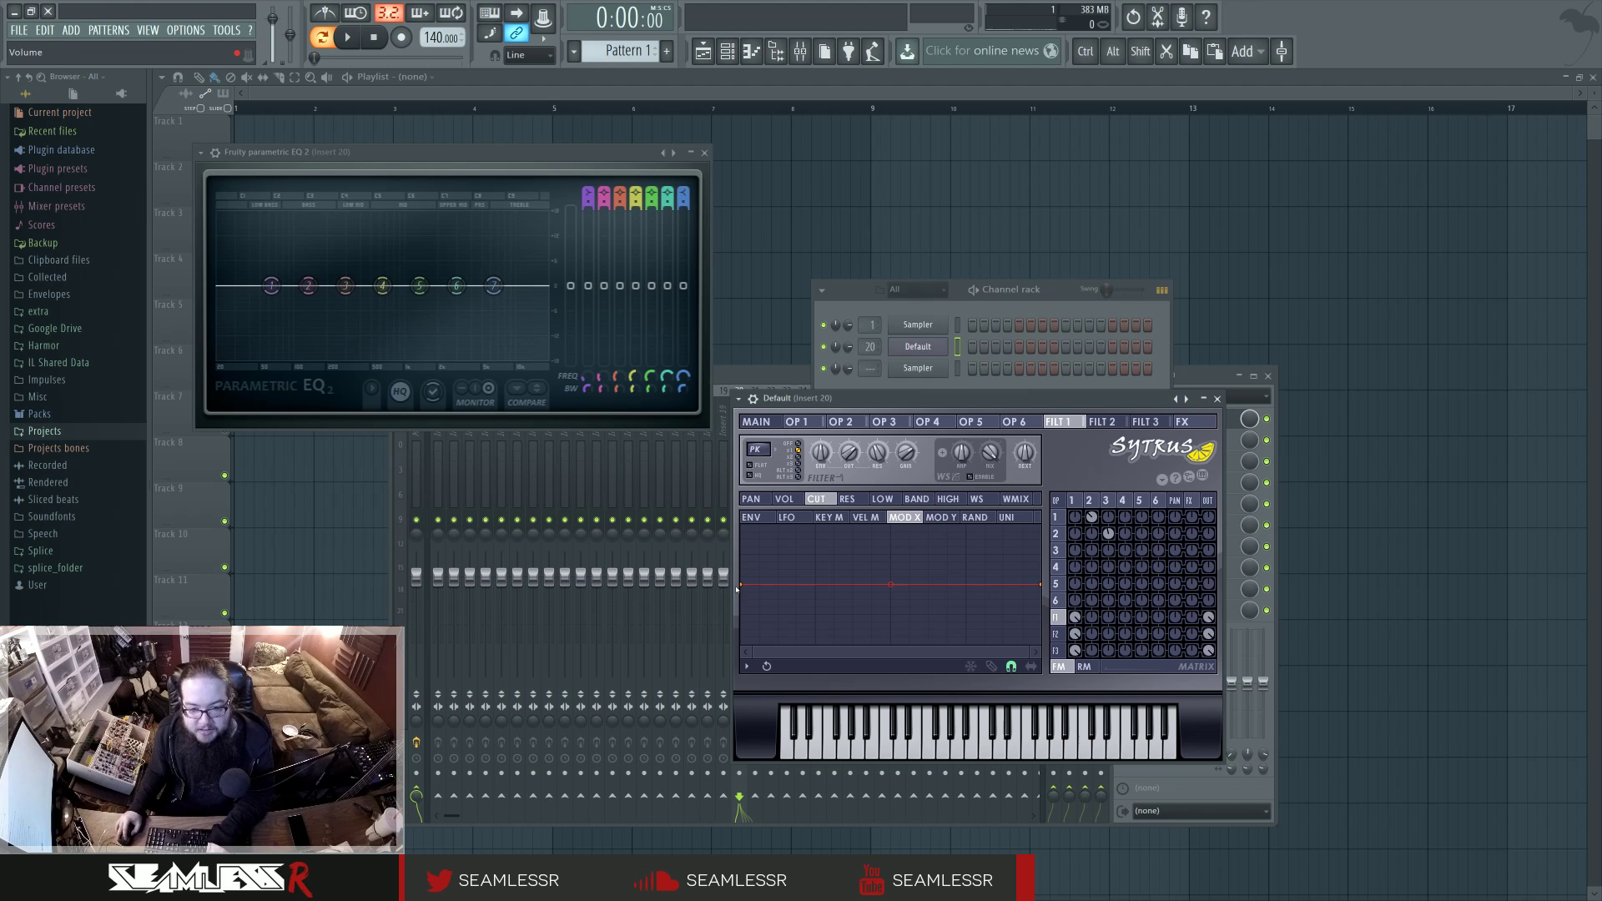
Slope filter 2's cutoff Mod X curve down from a raised start point, comparing it with filter 1's curve.
{"action": "left_click_drag", "start_coordinate": [739, 586], "coordinate": [740, 541]}
{"action": "left_click", "coordinate": [1055, 634]}
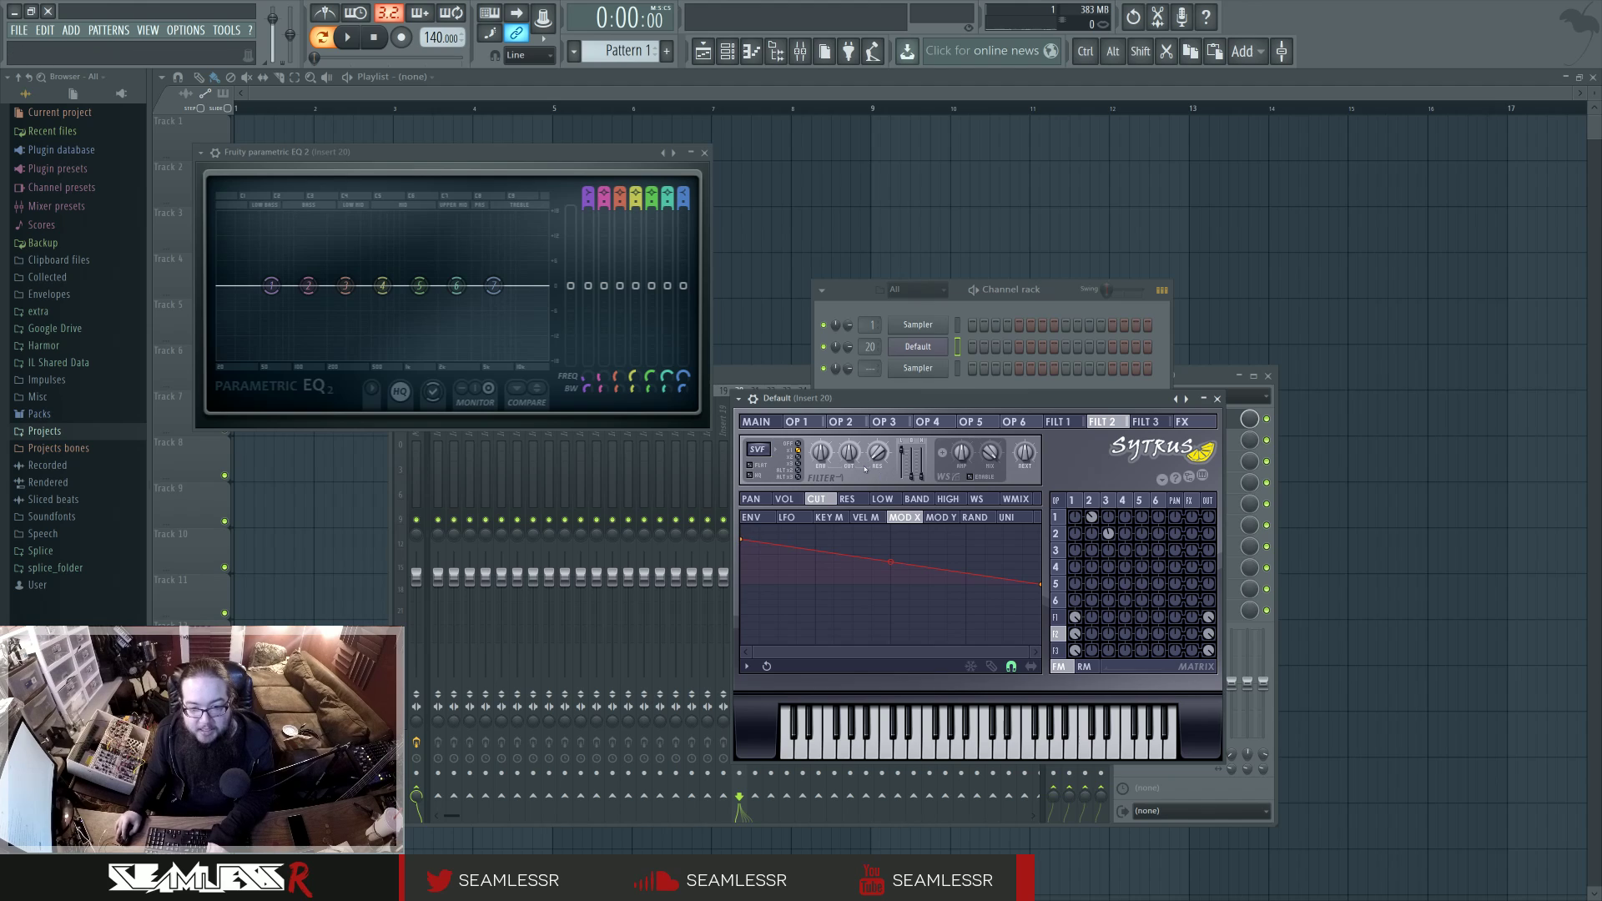
{"action": "left_click", "coordinate": [1056, 617]}
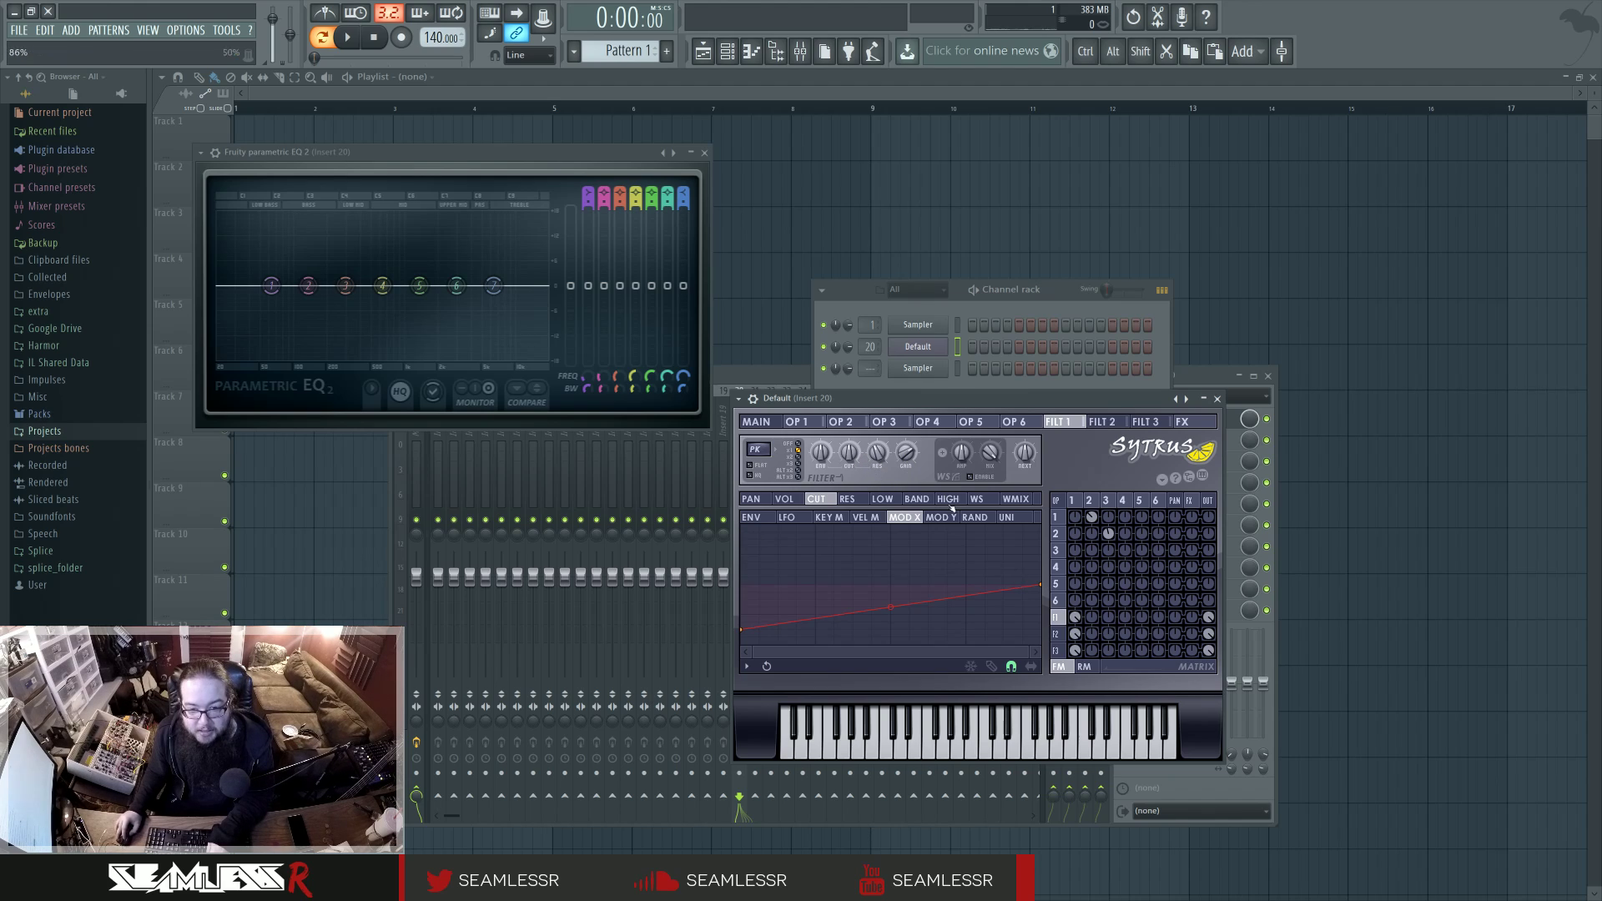
{"action": "left_click", "coordinate": [1054, 633]}
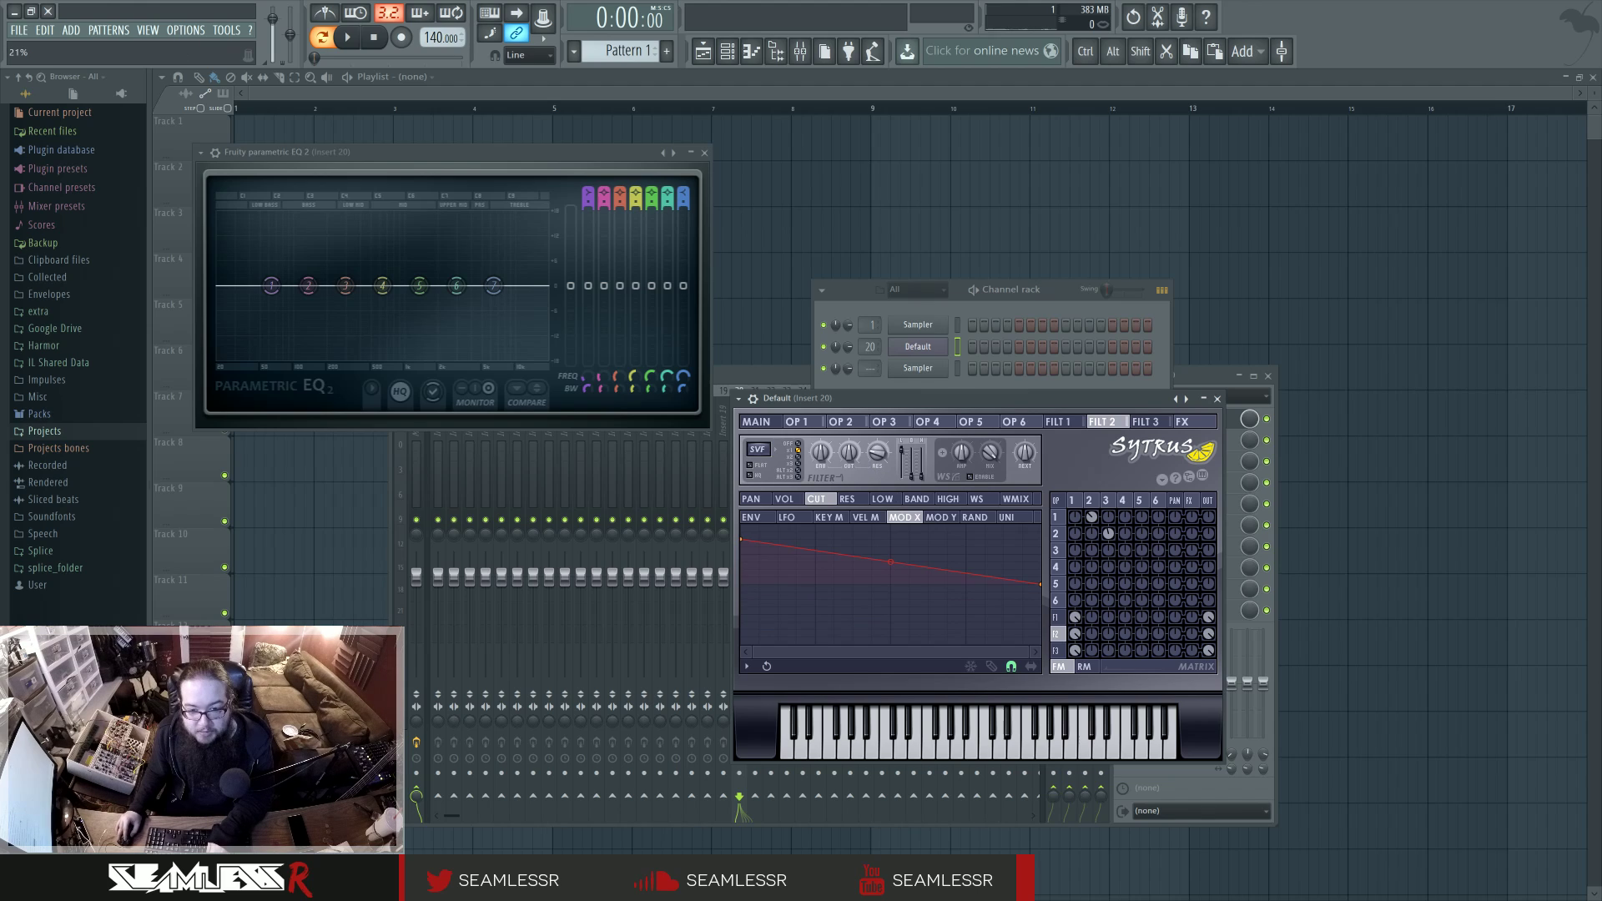
Set filter 2 to the Vanilla peaking type and audition the sound by moving the main page's modulation point.
{"action": "left_click", "coordinate": [757, 448]}
{"action": "left_click", "coordinate": [845, 597]}
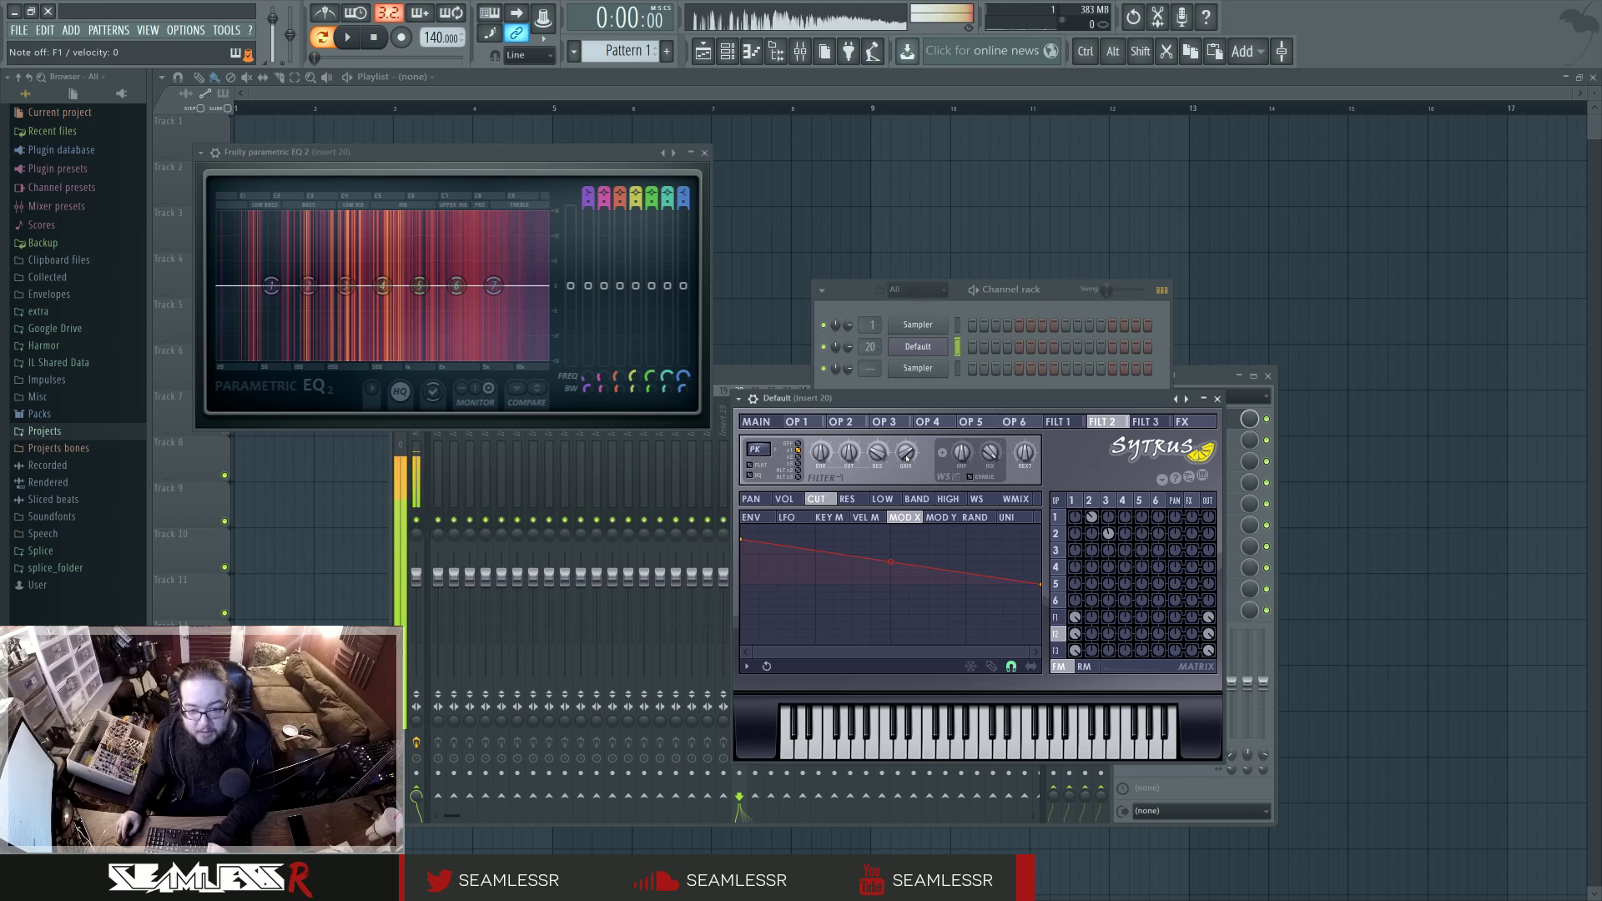
{"action": "left_click", "coordinate": [756, 422]}
{"action": "mouse_move", "coordinate": [825, 535]}
{"action": "left_mouse_down"}
{"action": "mouse_move", "coordinate": [825, 584]}
{"action": "mouse_move", "coordinate": [825, 535]}
{"action": "left_mouse_up"}
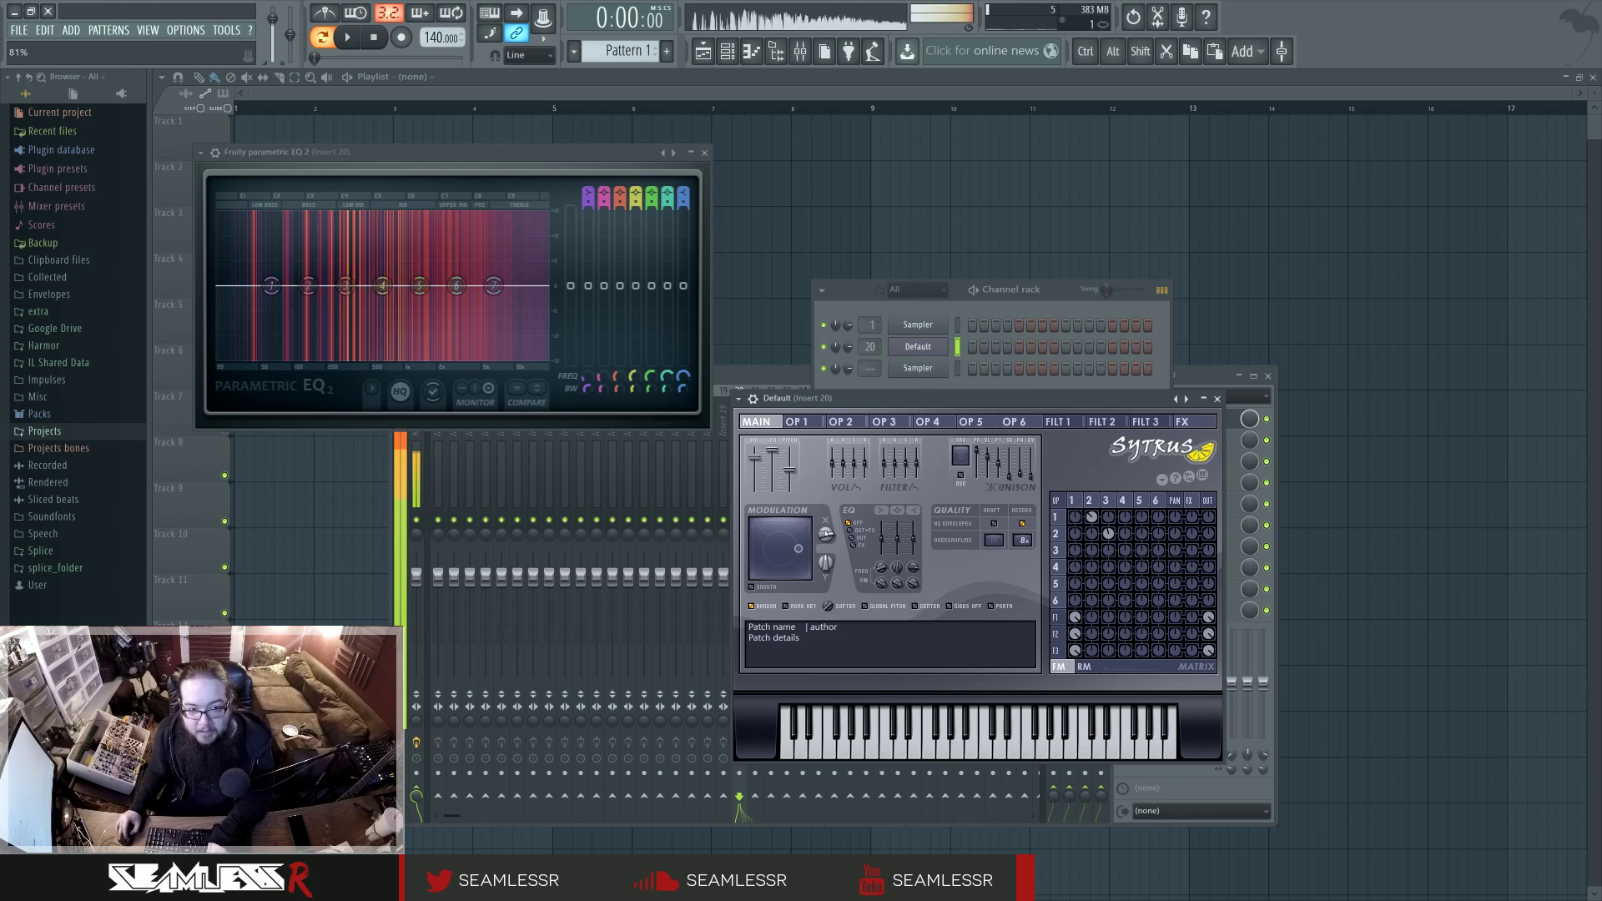
Adjust the start and end points of filter 1's cutoff Mod X curve and check filter 2's curve.
{"action": "left_click", "coordinate": [1057, 422]}
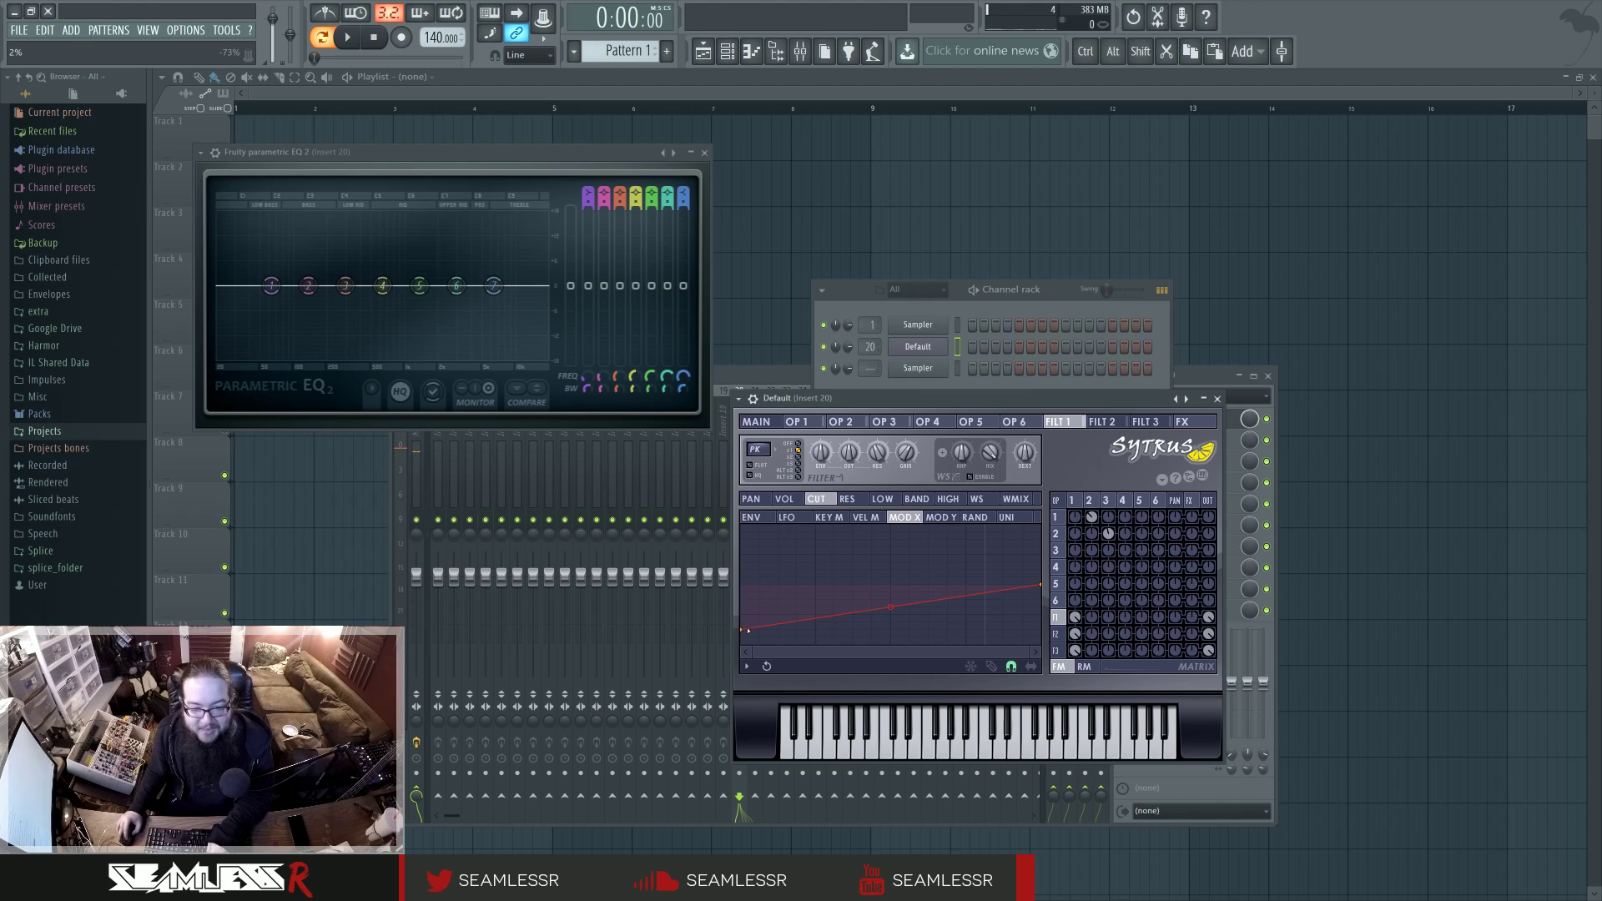
{"action": "left_click_drag", "start_coordinate": [751, 623], "coordinate": [745, 615]}
{"action": "left_click_drag", "start_coordinate": [1040, 586], "coordinate": [1040, 599]}
{"action": "left_click", "coordinate": [1102, 422]}
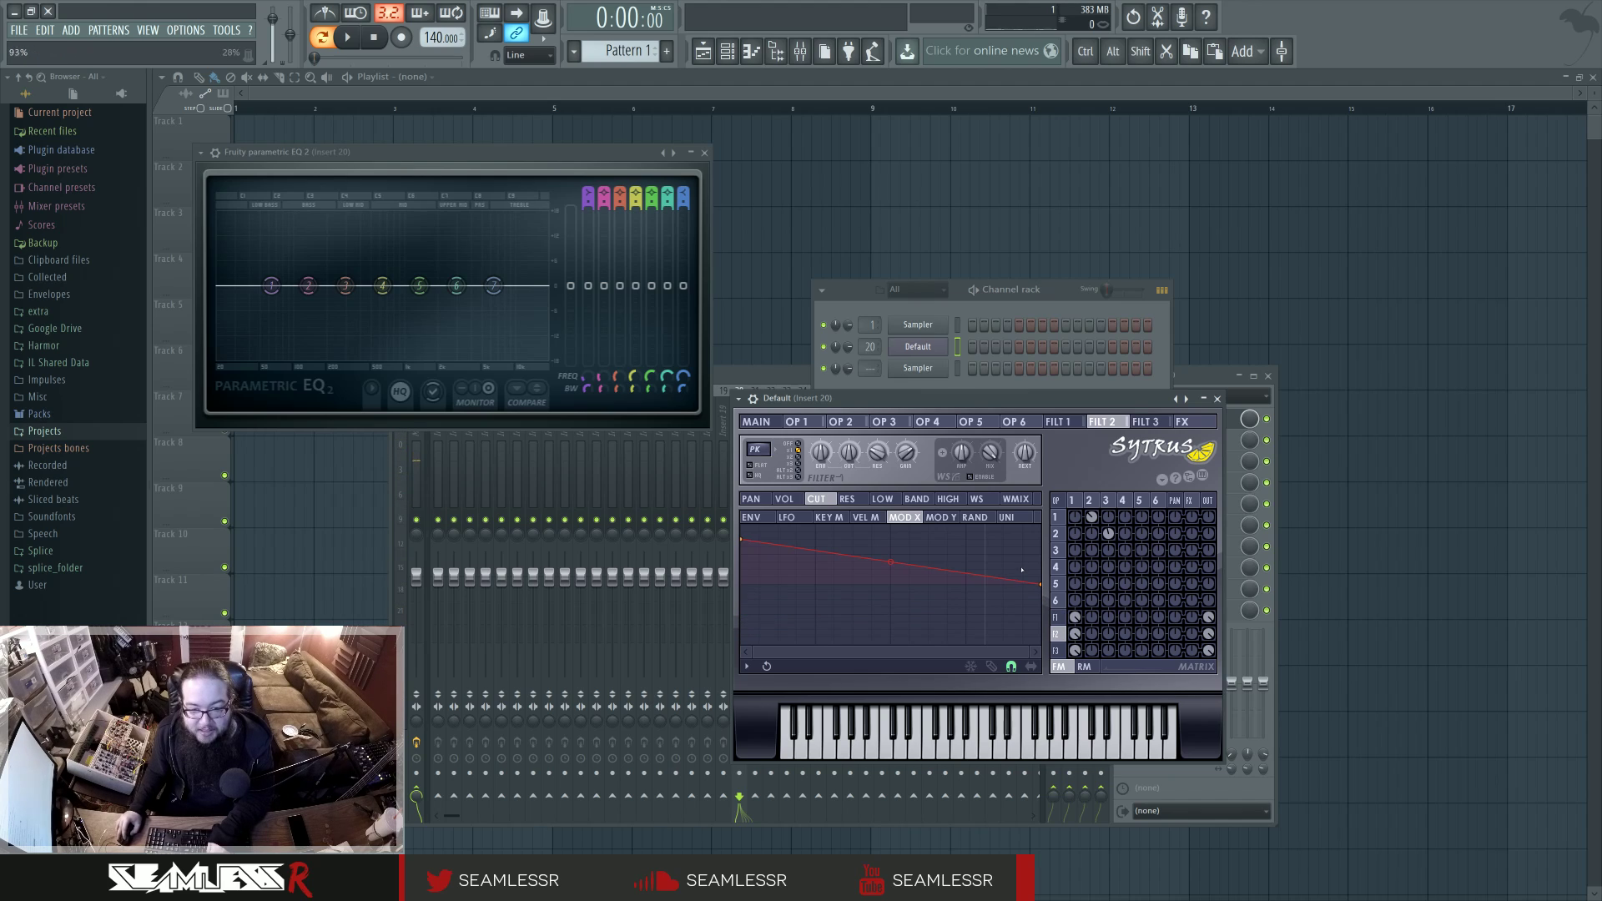
Slope filter 3's cutoff Mod X curve upward from a low start point to an end point at about 62%.
{"action": "left_click_drag", "start_coordinate": [742, 540], "coordinate": [741, 630]}
{"action": "left_click", "coordinate": [1145, 422]}
{"action": "left_click_drag", "start_coordinate": [1042, 585], "coordinate": [1040, 547]}
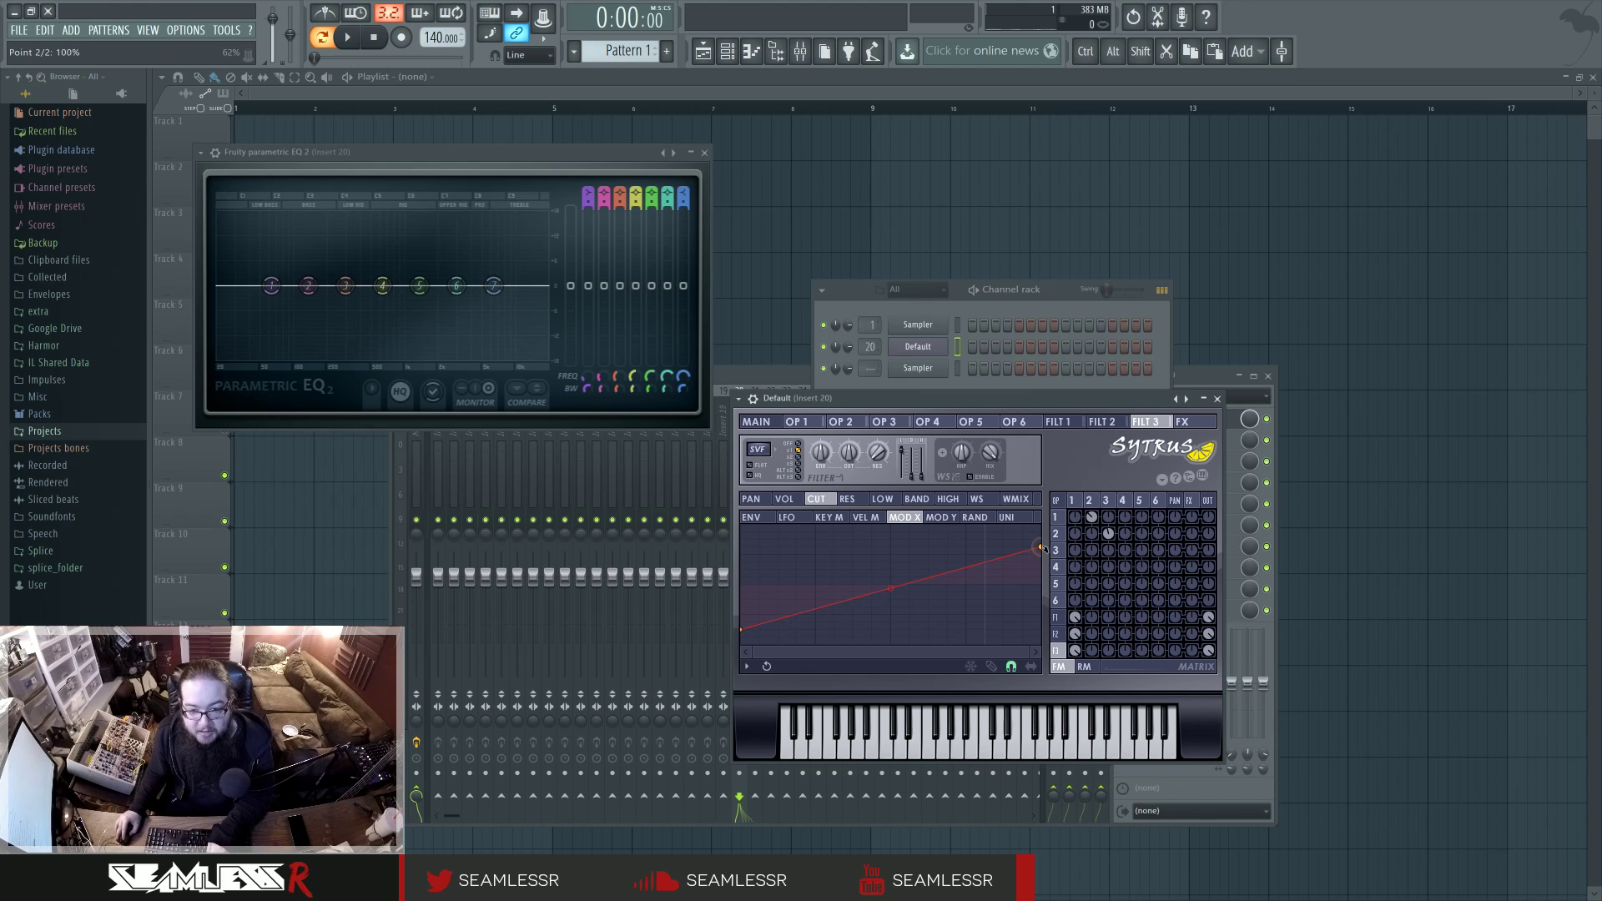
Set filter 3 to the Vanilla peaking type and adjust its gain.
{"action": "left_click", "coordinate": [758, 450]}
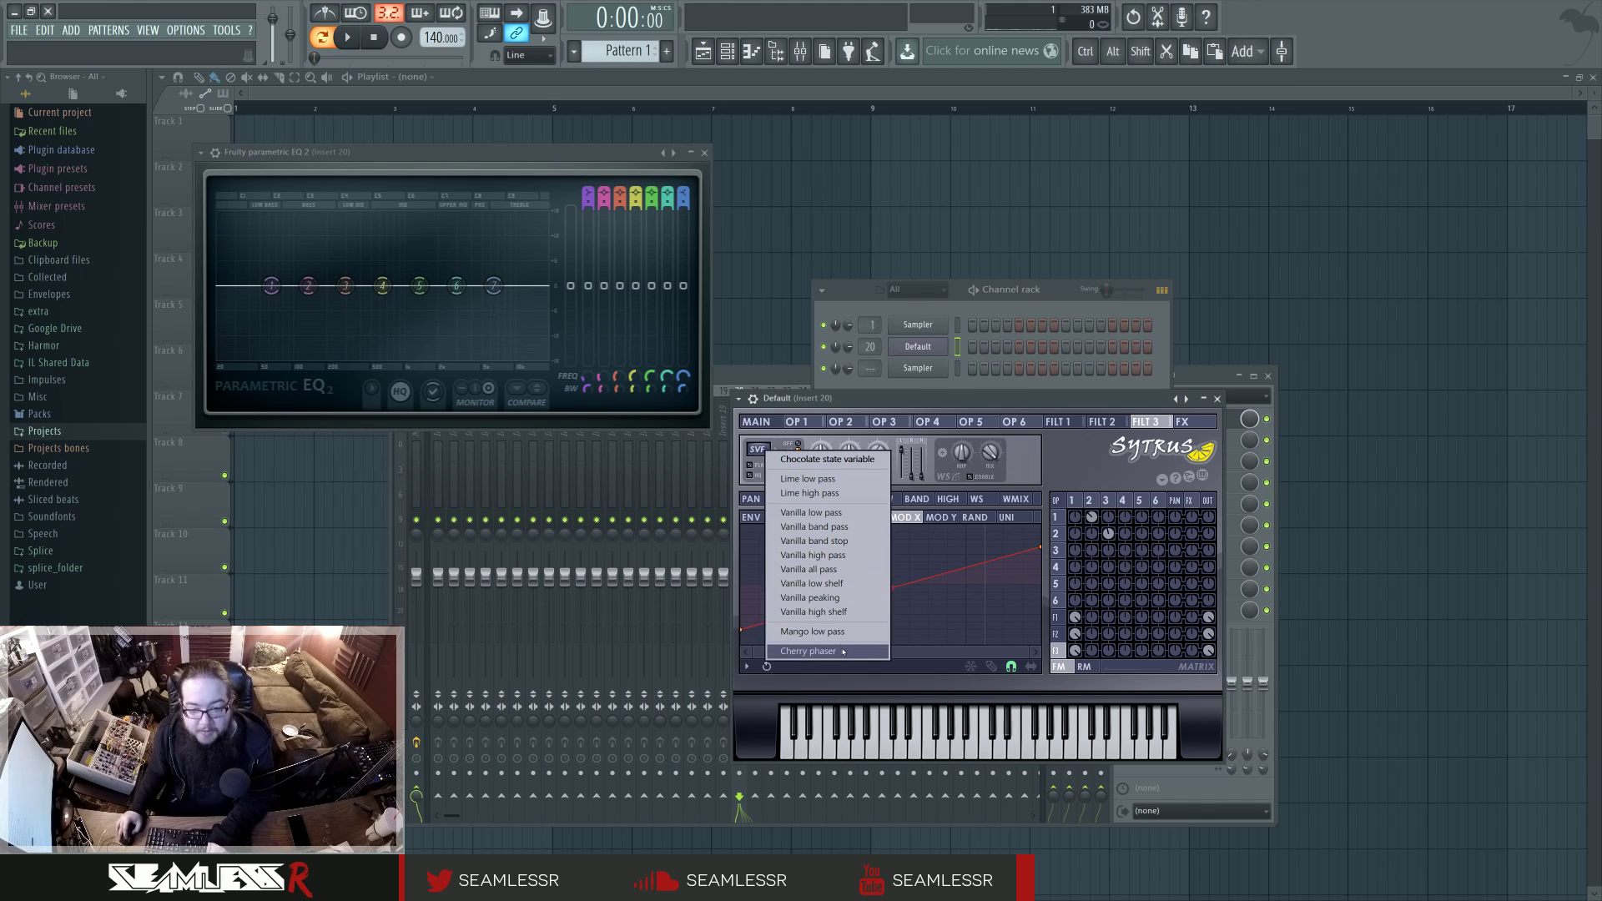
{"action": "left_click", "coordinate": [851, 598]}
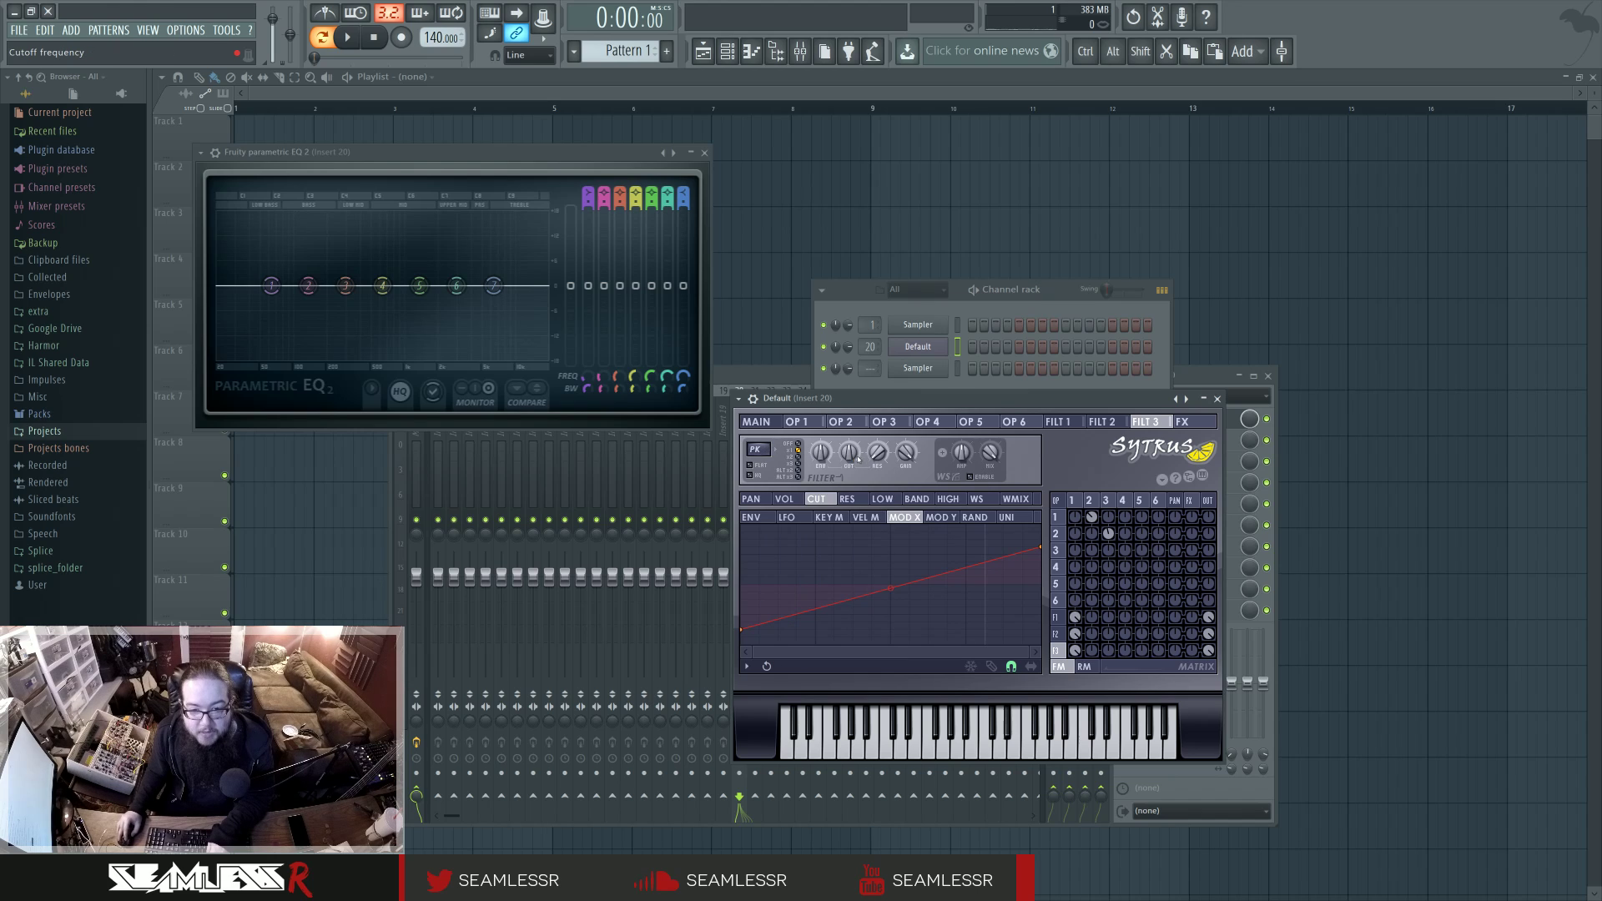
{"action": "left_click_drag", "start_coordinate": [906, 453], "coordinate": [906, 469]}
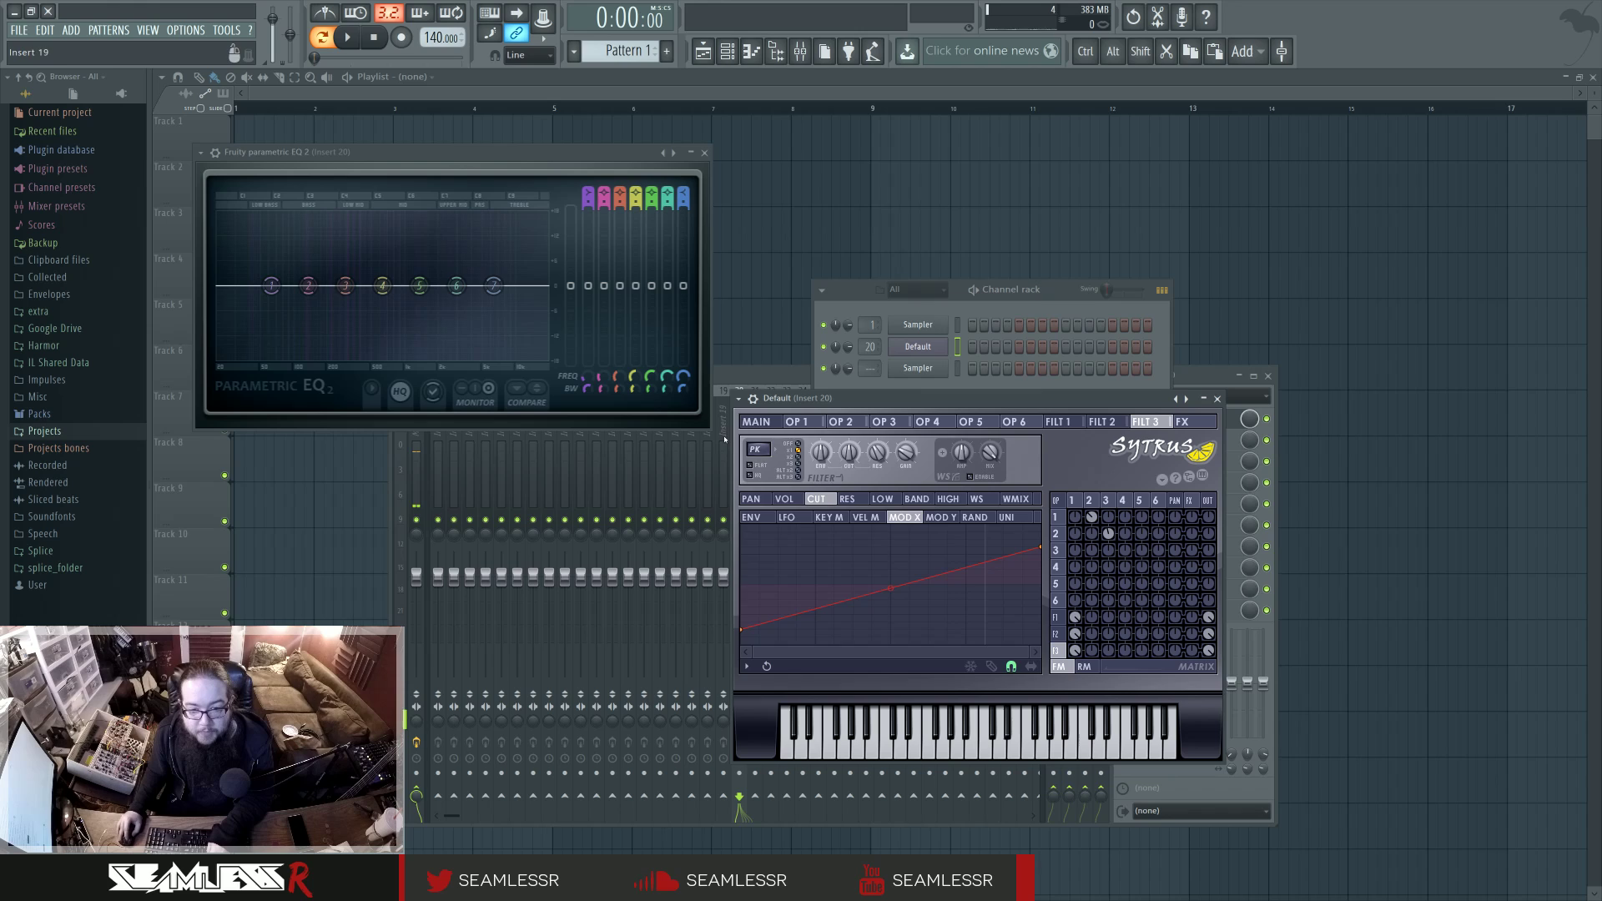
Move the Sytrus window clear of the mixer's effect slot and sweep Modulation X on its main page.
{"action": "left_click", "coordinate": [756, 421]}
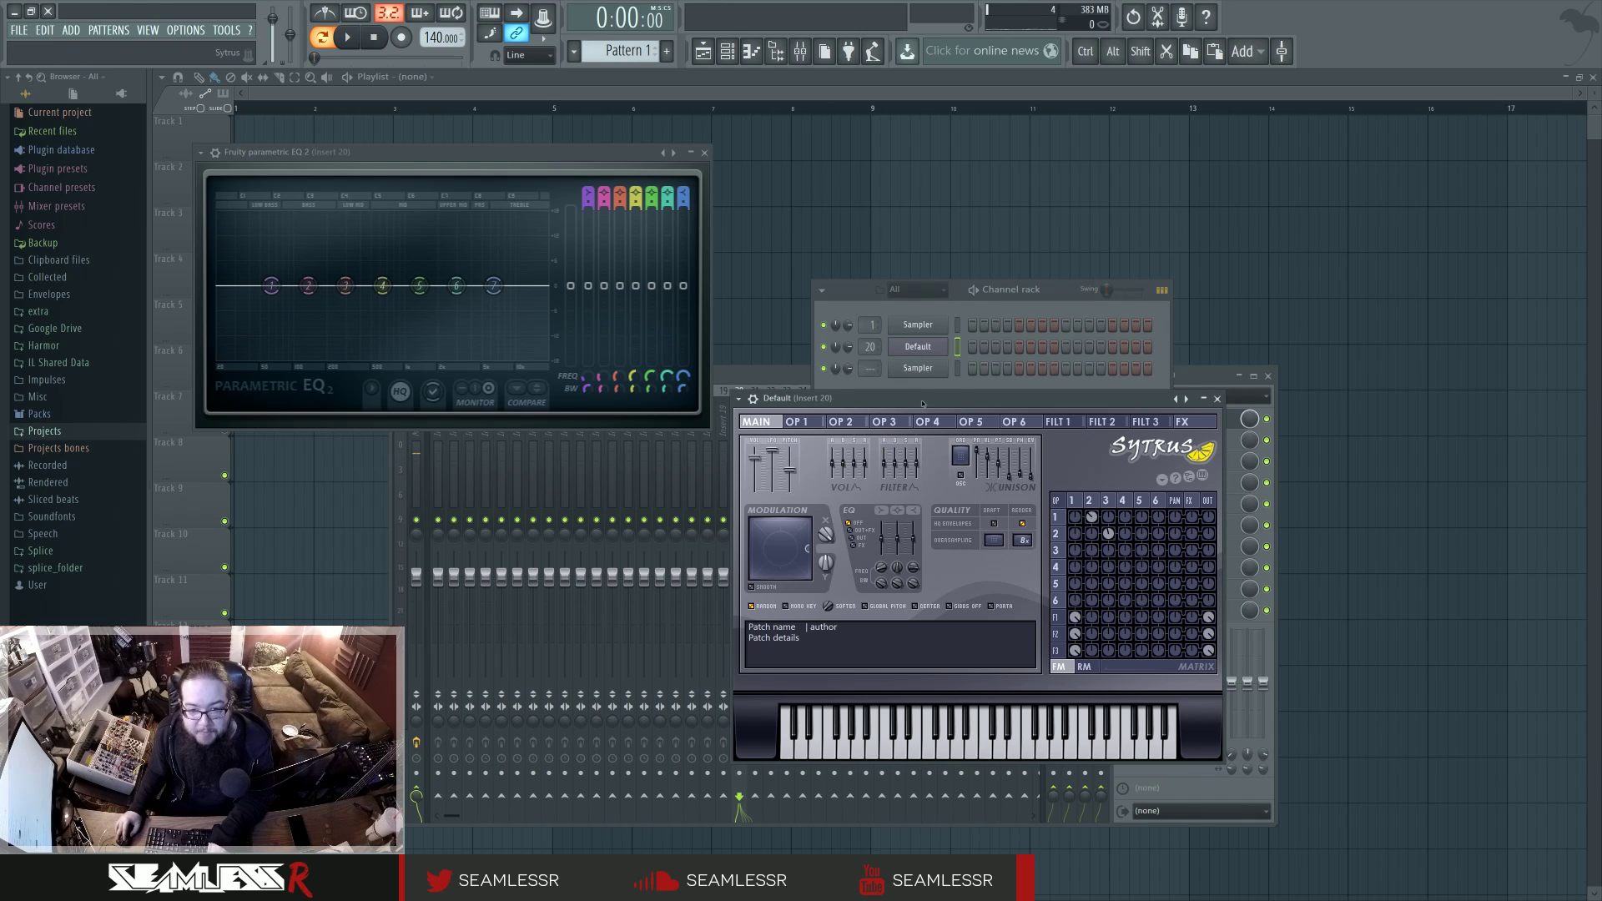
{"action": "left_click_drag", "start_coordinate": [922, 403], "coordinate": [992, 456]}
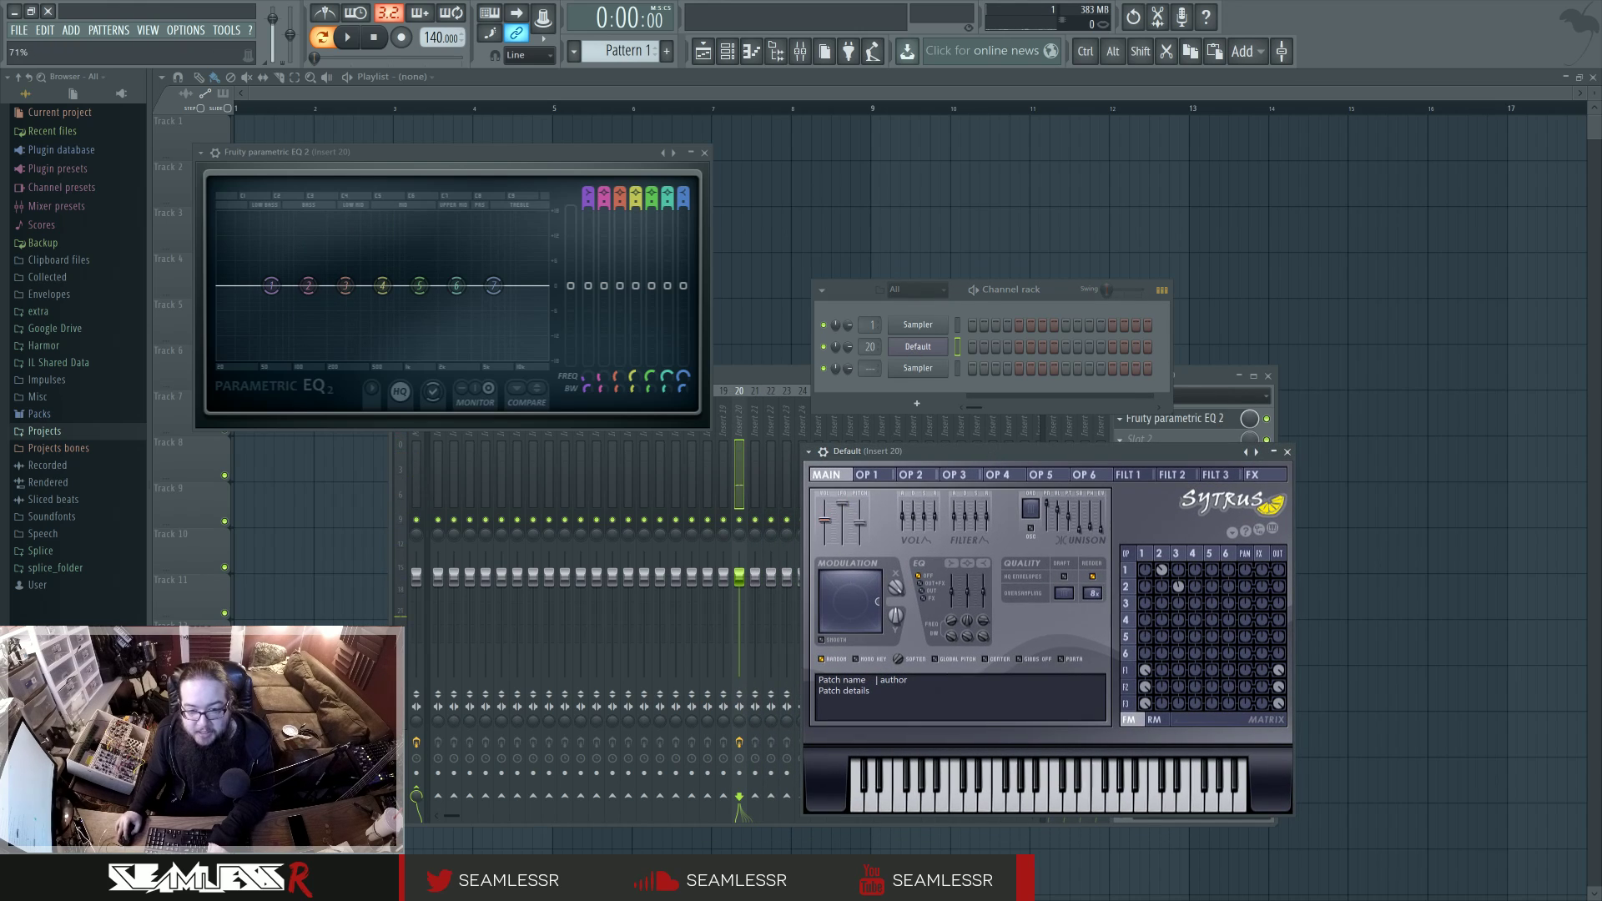
{"action": "left_click_drag", "start_coordinate": [896, 587], "coordinate": [896, 600]}
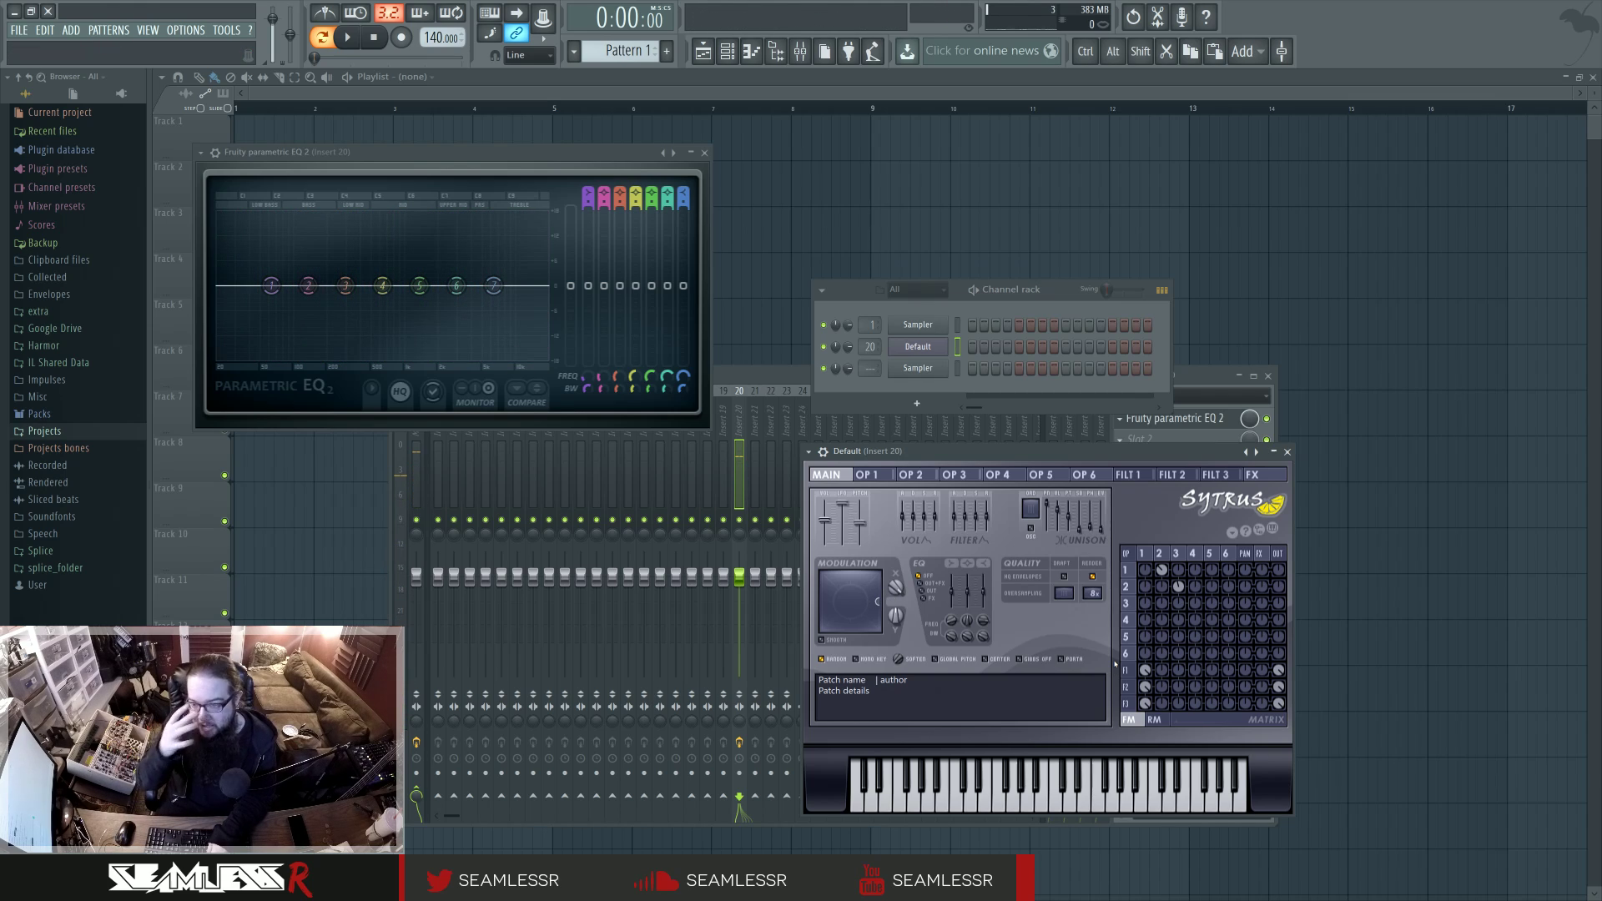
Try frequency ratios of 1 for operator 1, 4 for operator 2 and 16 for operator 3.
{"action": "left_click", "coordinate": [1176, 554]}
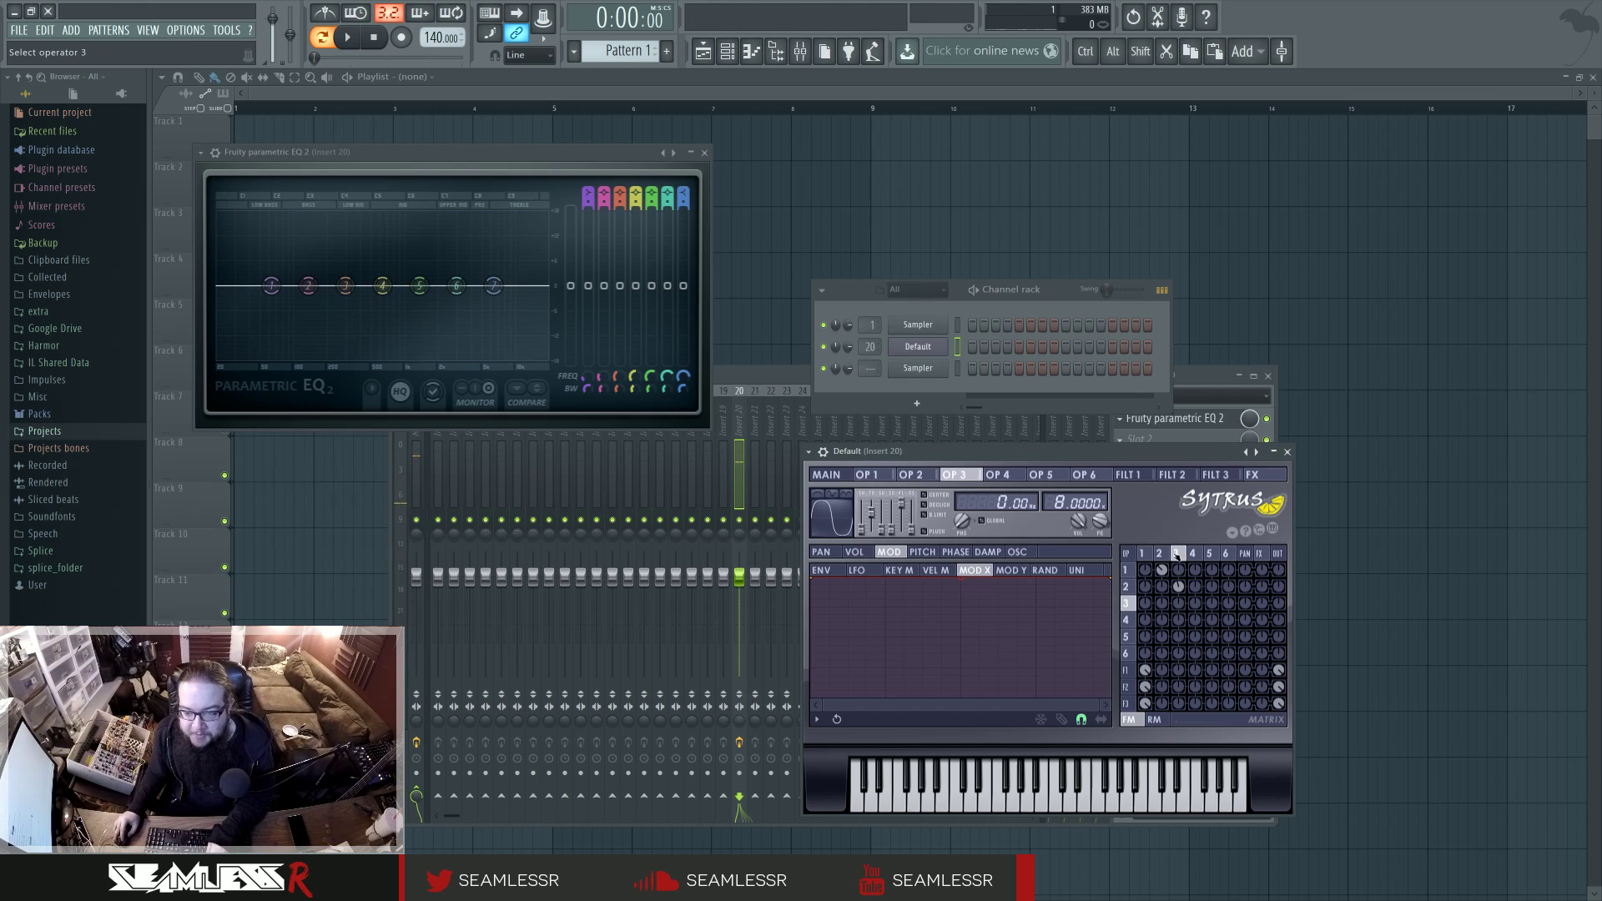
{"action": "left_click", "coordinate": [1165, 554]}
{"action": "left_click", "coordinate": [1145, 554]}
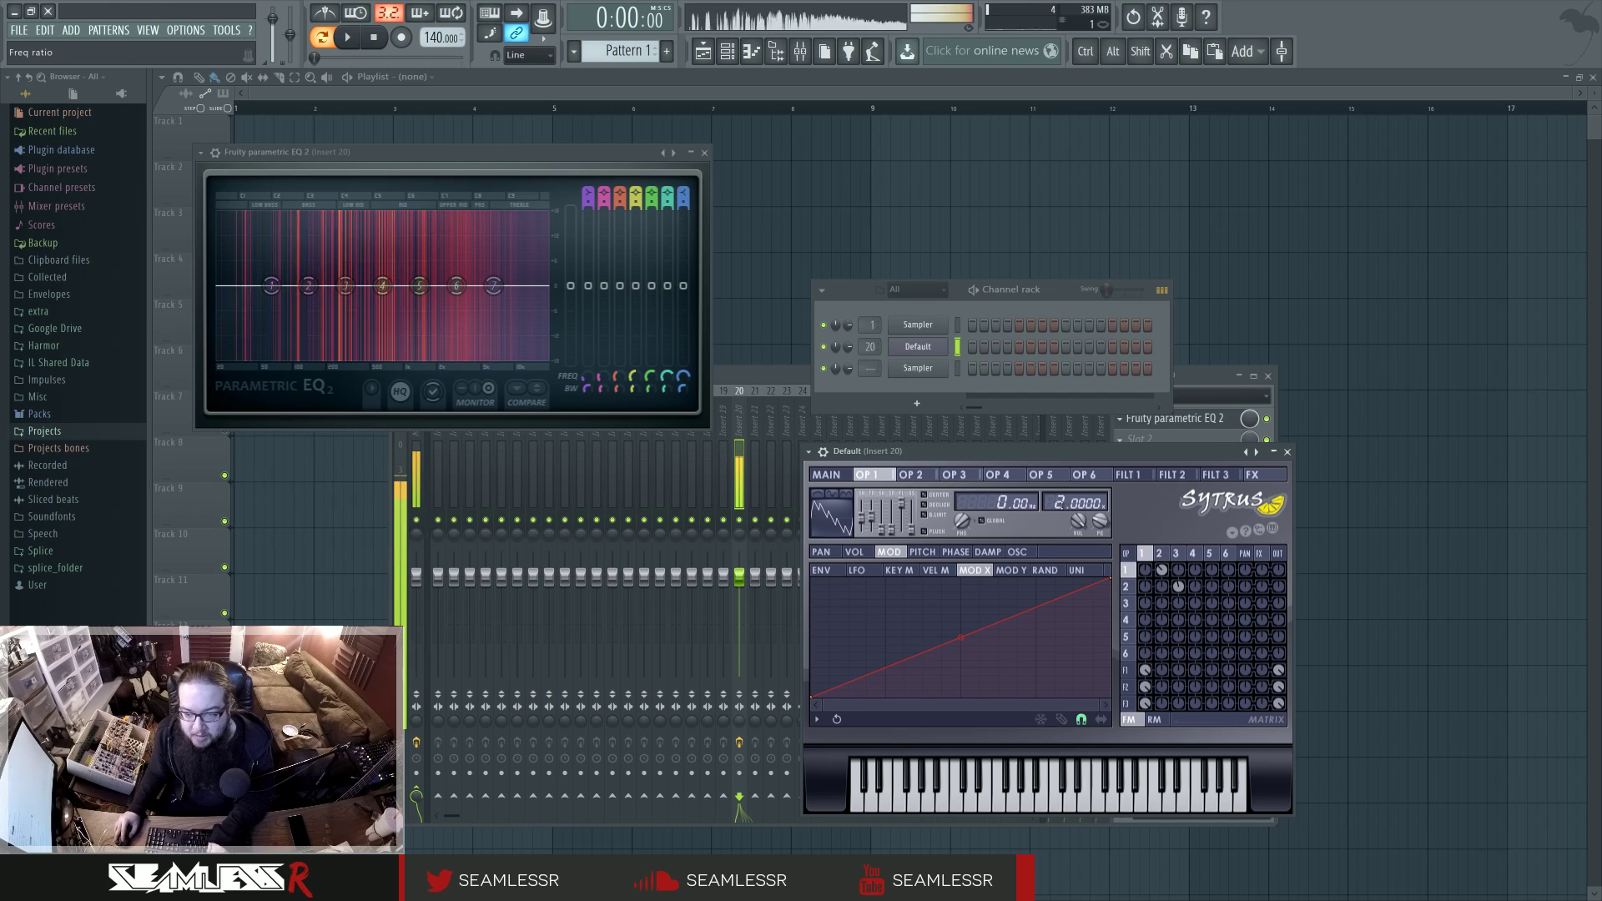
{"action": "left_click_drag", "start_coordinate": [1062, 498], "coordinate": [1062, 498]}
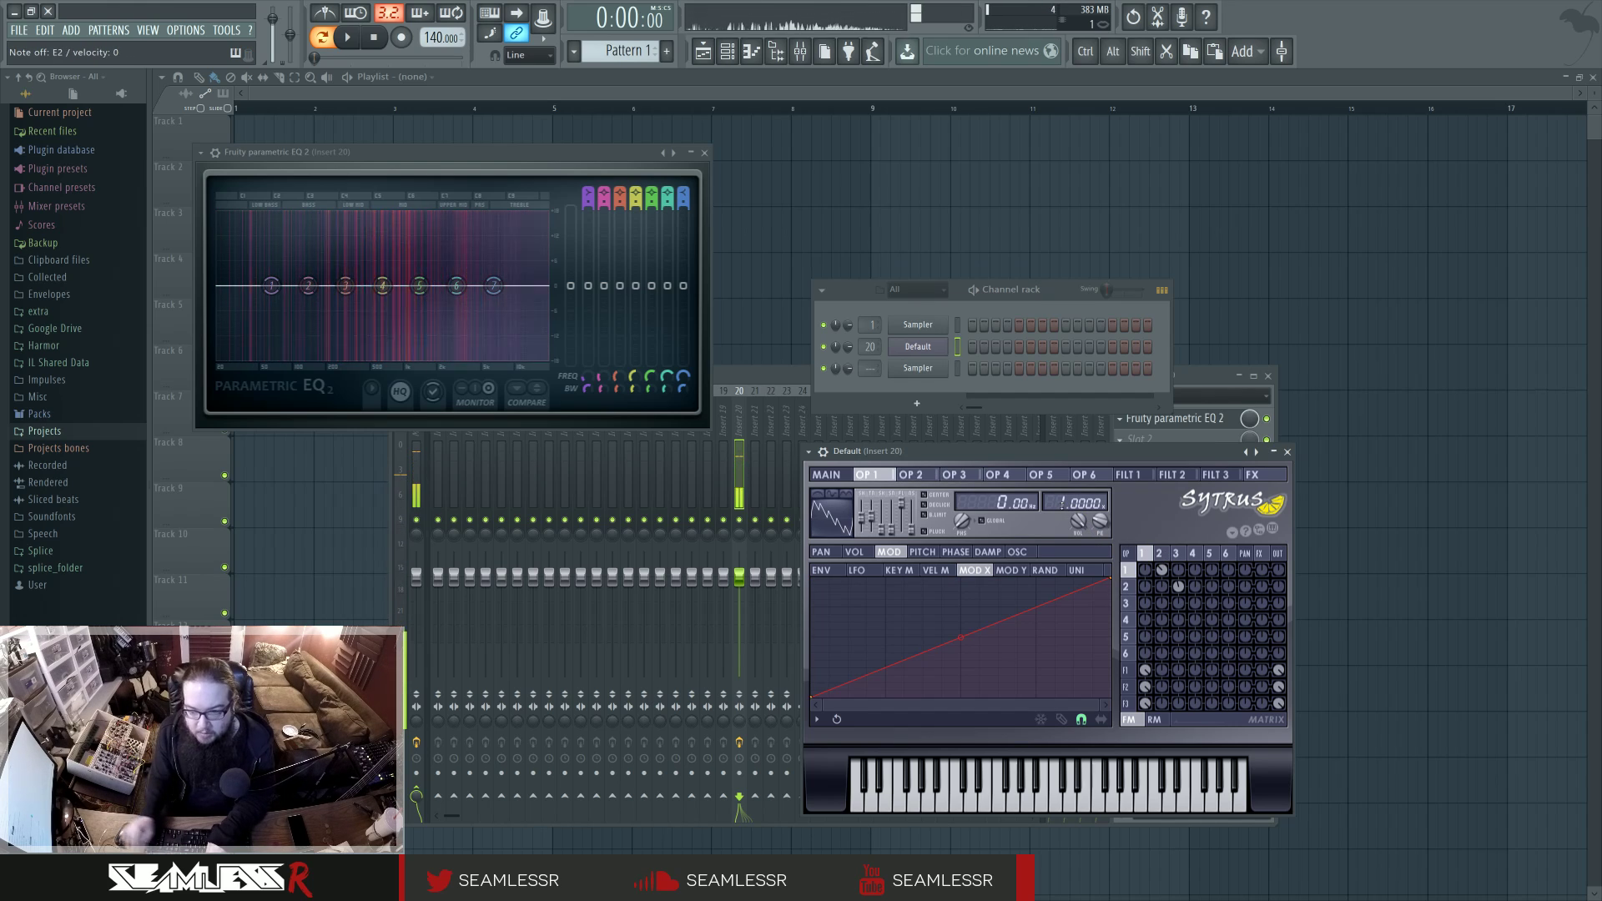
{"action": "left_click", "coordinate": [911, 475]}
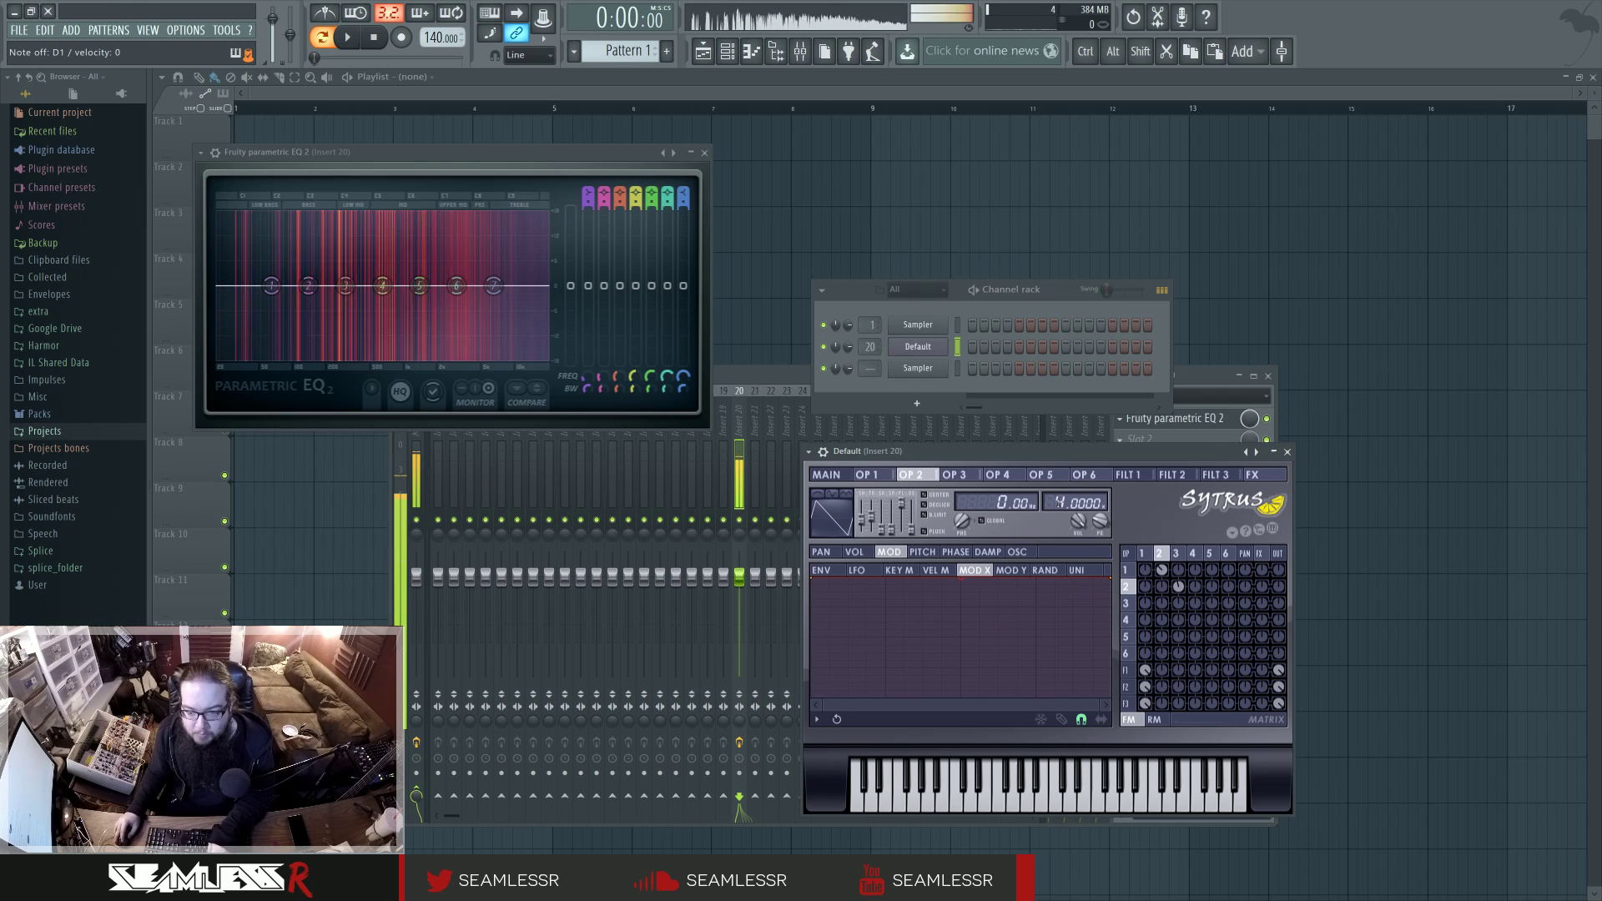
{"action": "left_click", "coordinate": [953, 475]}
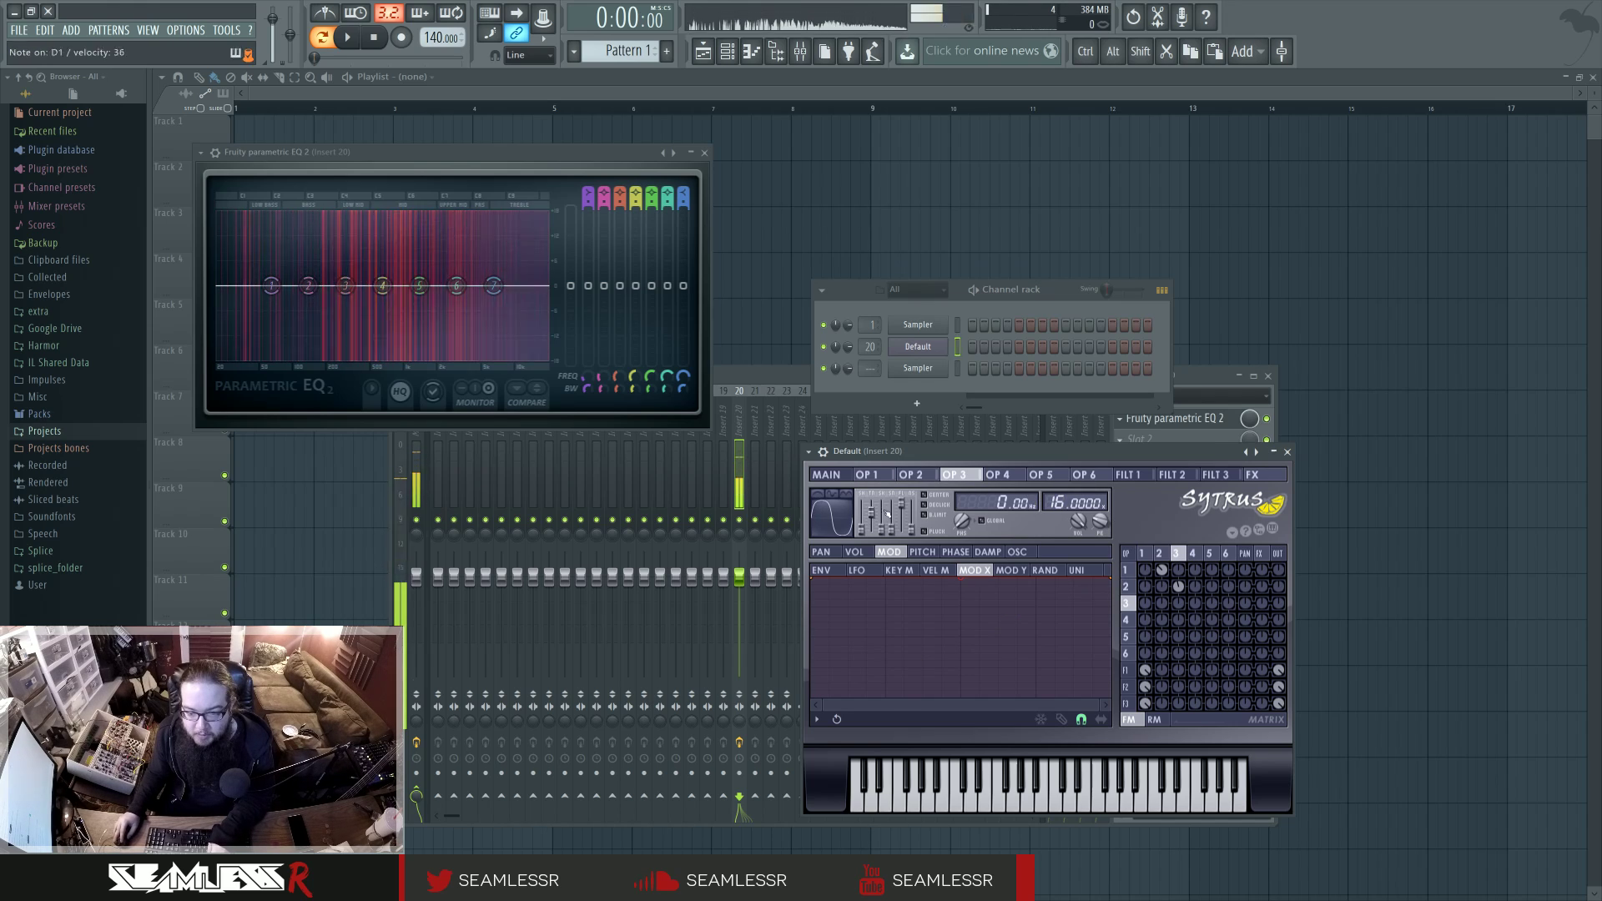
Sweep Modulation X while playing notes to audition the changed operator ratios.
{"action": "left_click", "coordinate": [826, 475]}
{"action": "left_click_drag", "start_coordinate": [896, 587], "coordinate": [896, 659]}
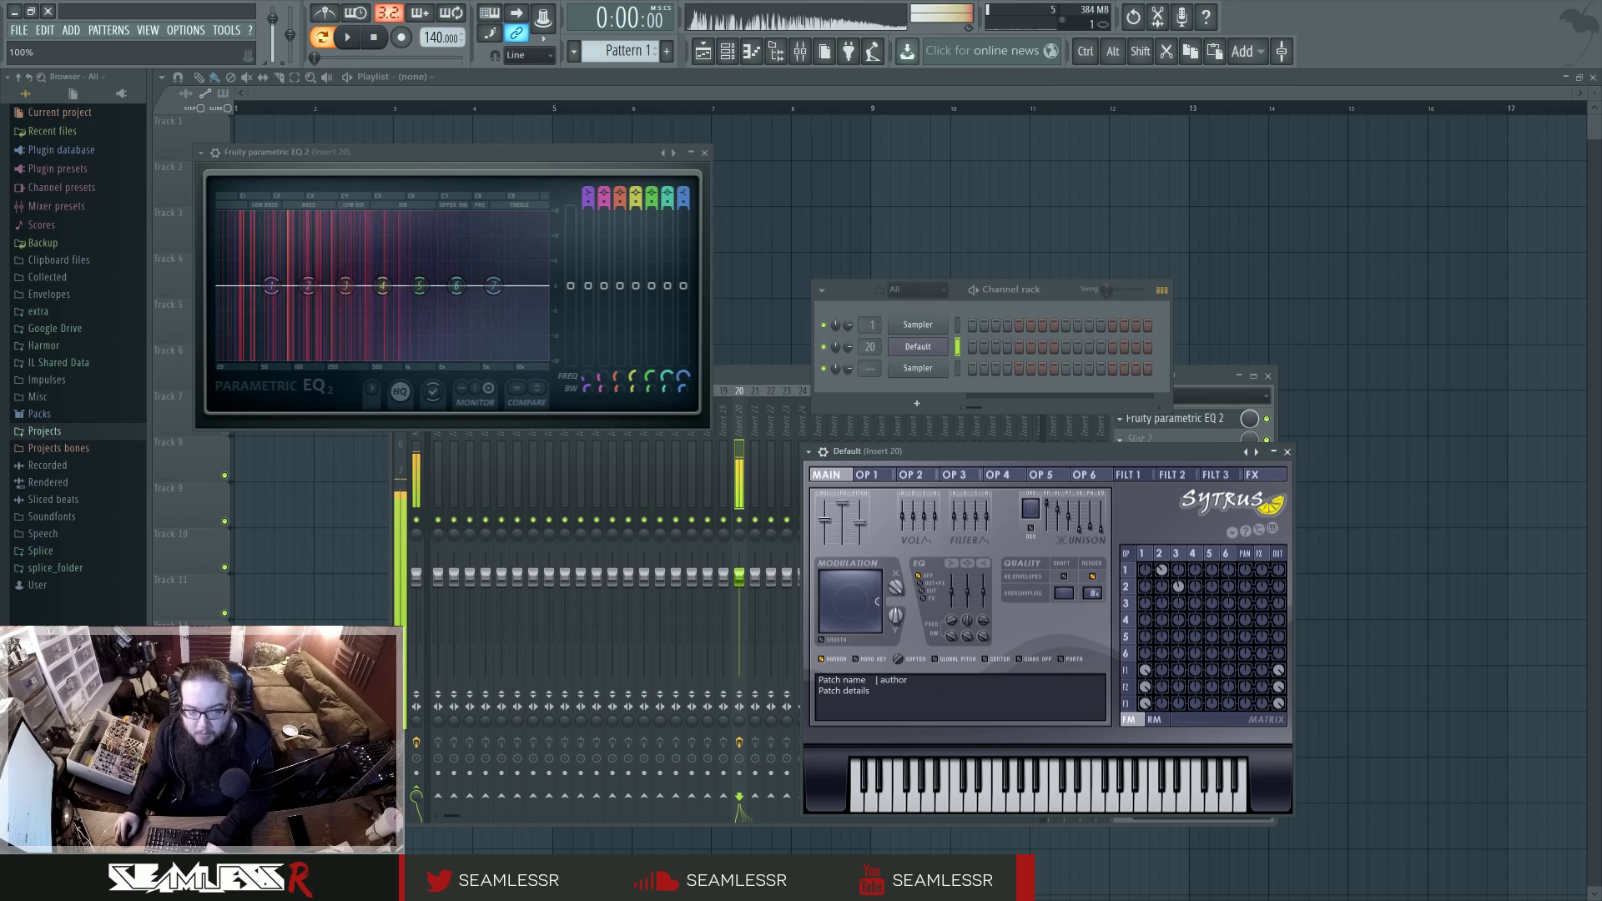
{"action": "left_click_drag", "start_coordinate": [896, 588], "coordinate": [896, 630]}
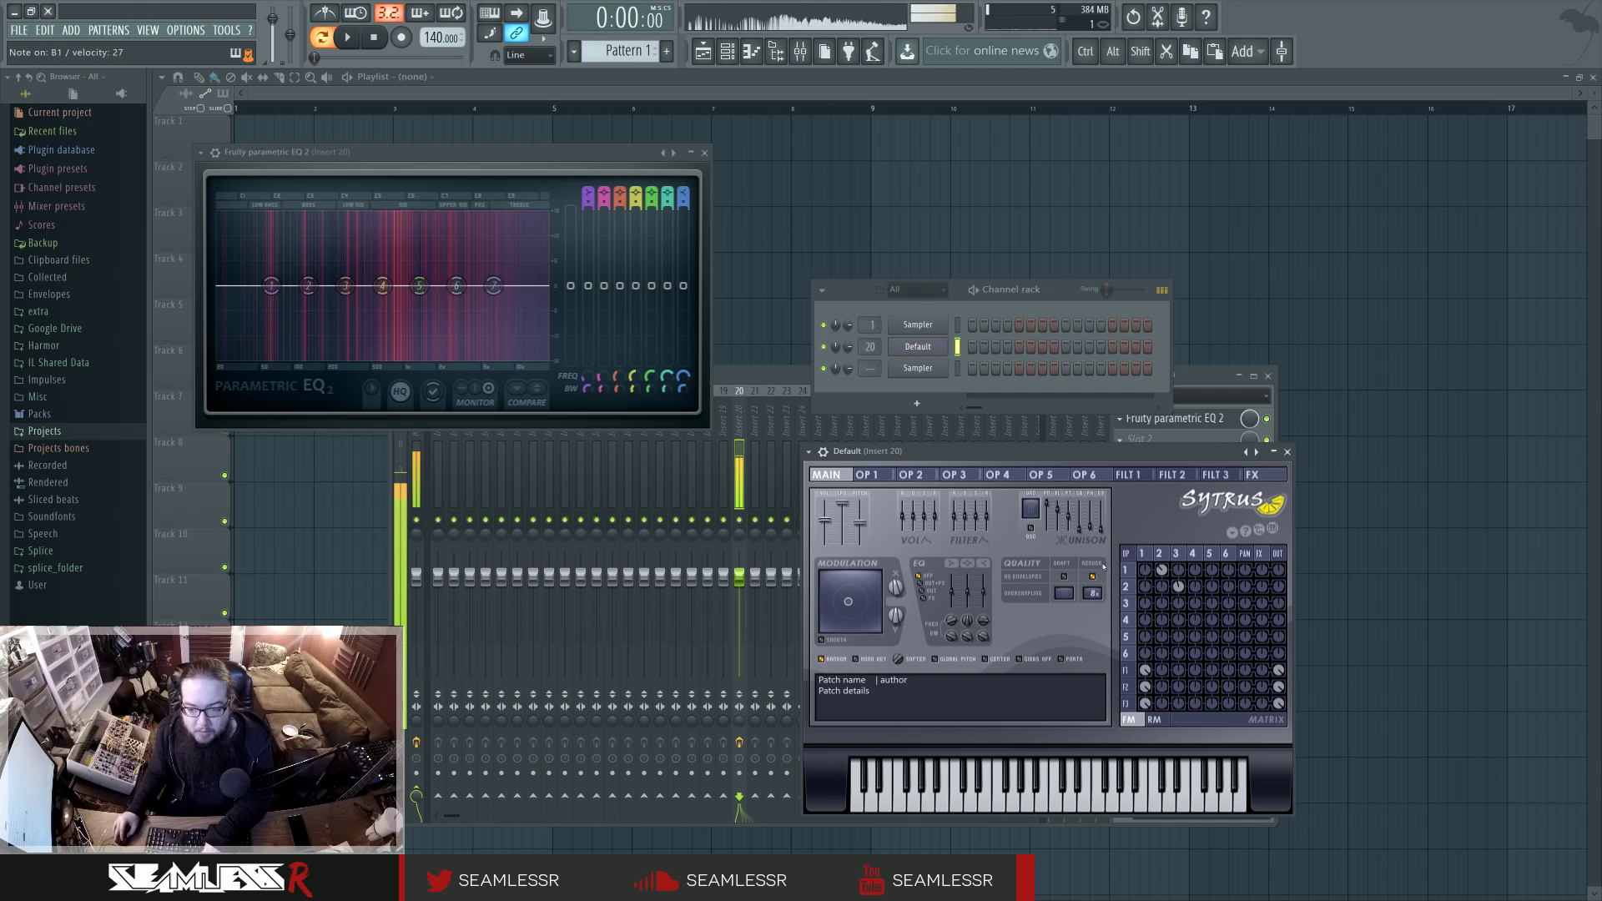
Set operator 1's frequency ratio to 2.0000.
{"action": "left_click", "coordinate": [1143, 554]}
{"action": "left_click", "coordinate": [1158, 554]}
{"action": "left_click", "coordinate": [1142, 554]}
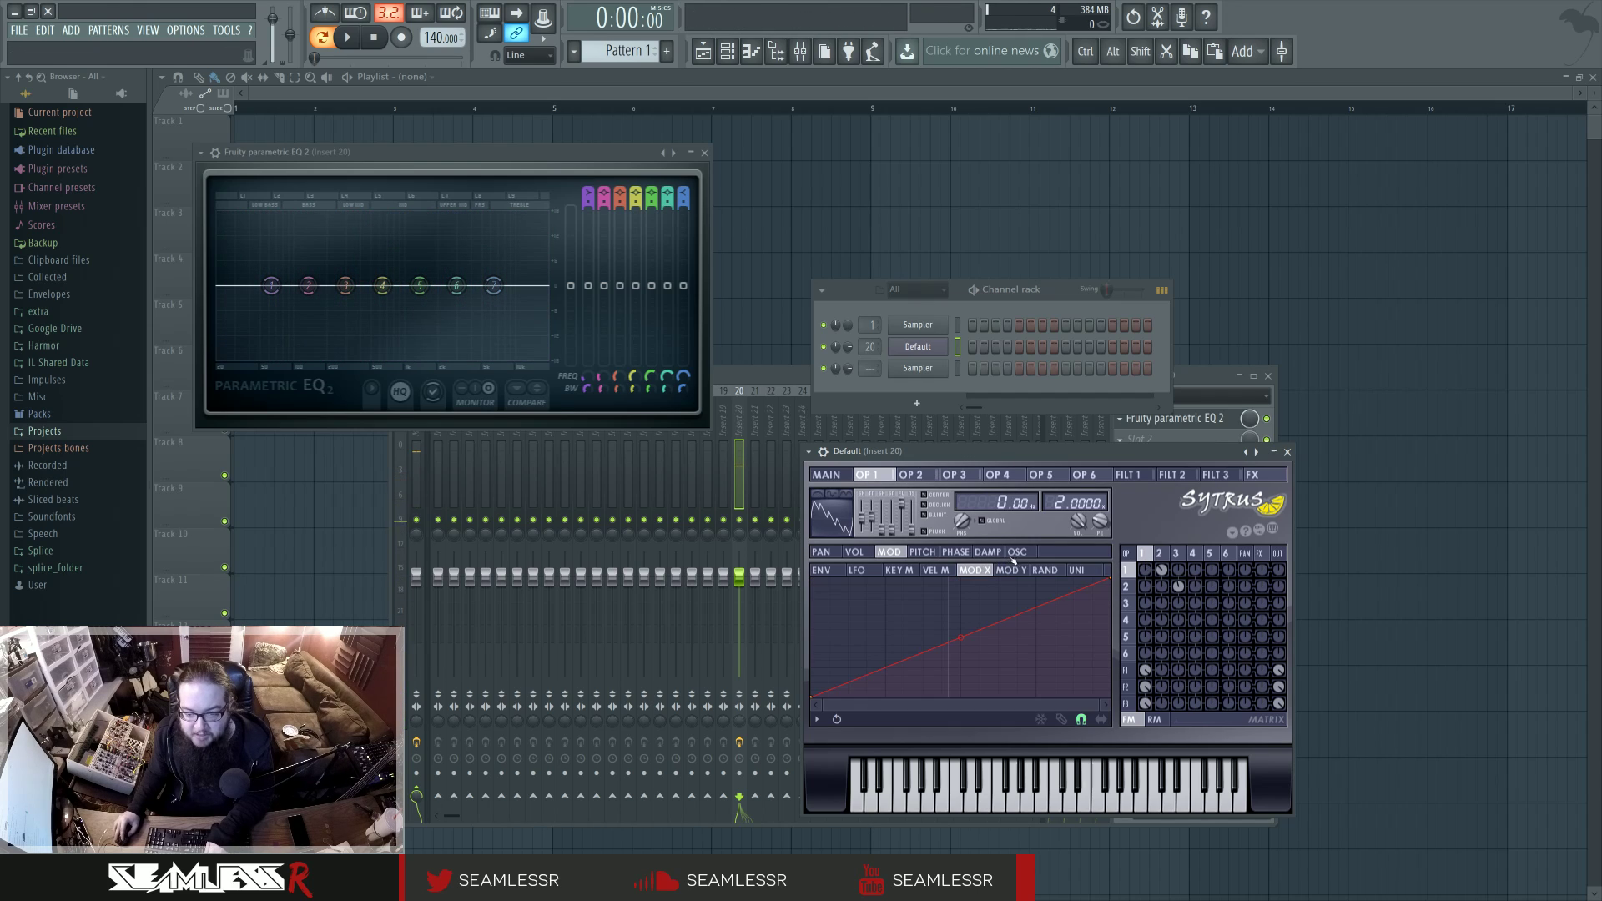
Try adding harmonic 5 at about 32% to operator 1's oscillator waveform and audition it.
{"action": "left_click", "coordinate": [1017, 552]}
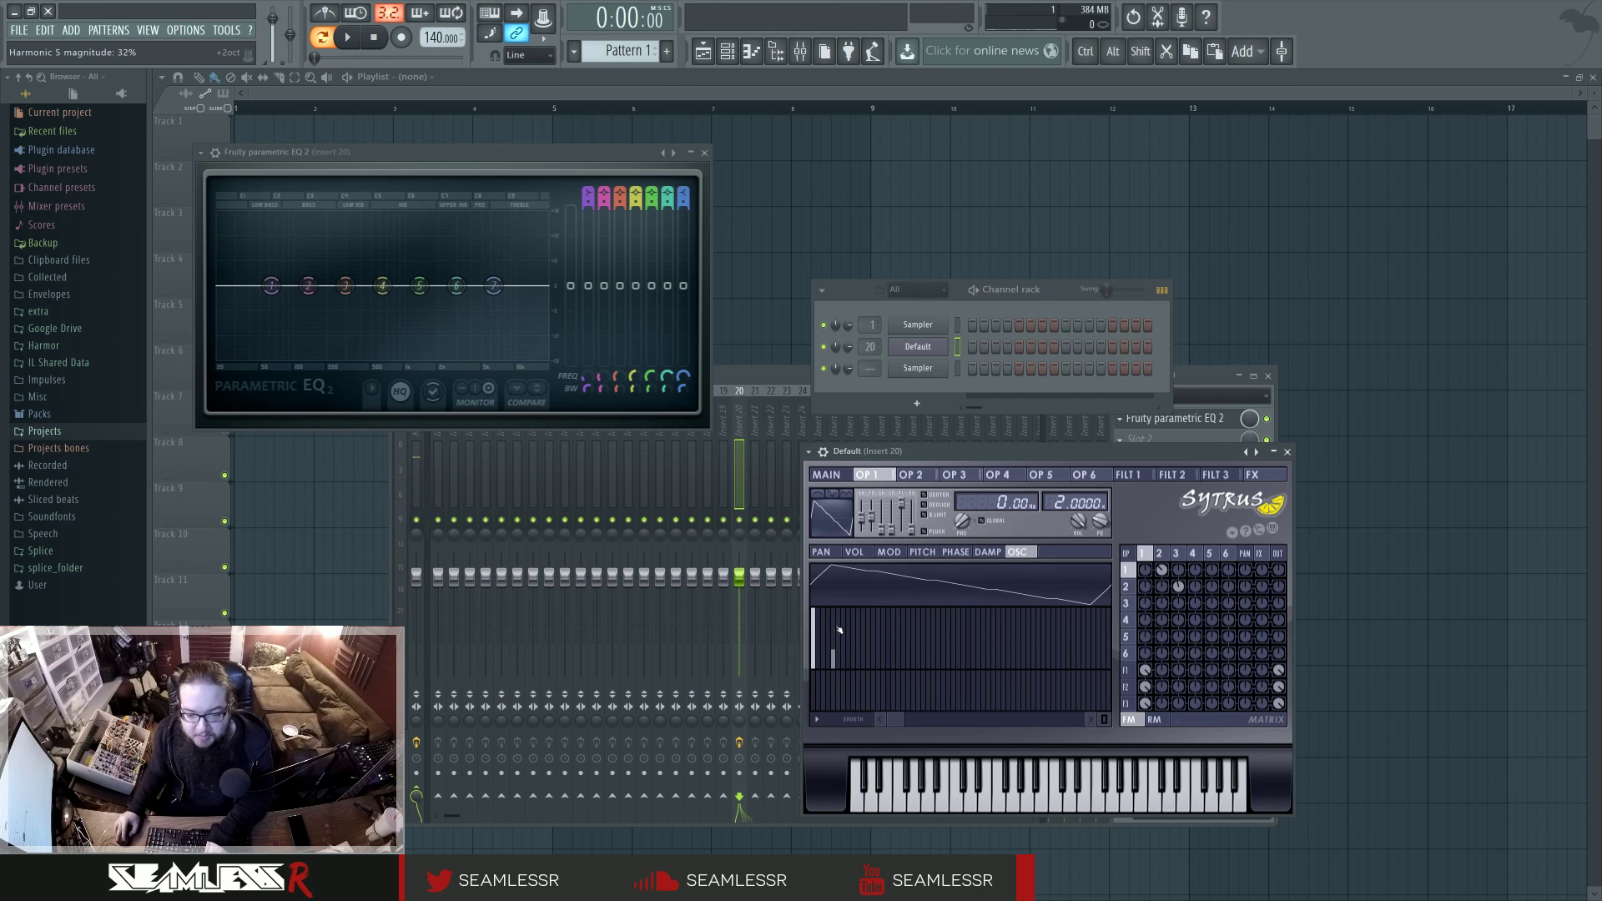
{"action": "left_click", "coordinate": [836, 659]}
{"action": "left_click", "coordinate": [833, 475]}
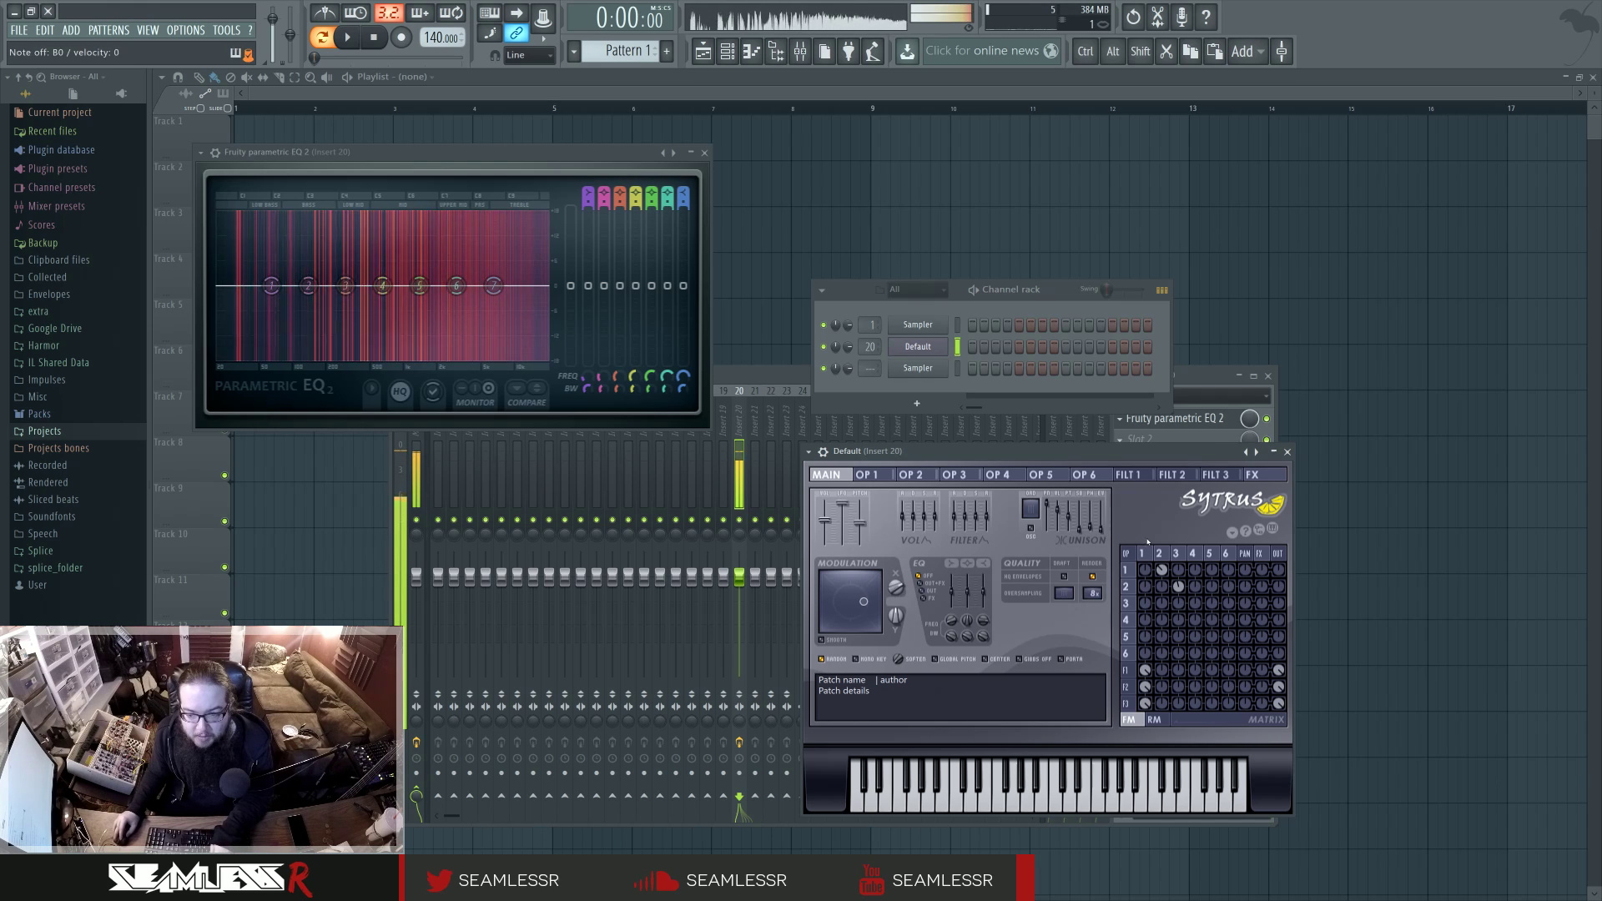
Add harmonic 8 at about 73% to operator 1's oscillator waveform and audition it with the modulation pad.
{"action": "left_click", "coordinate": [867, 474]}
{"action": "left_click", "coordinate": [851, 626]}
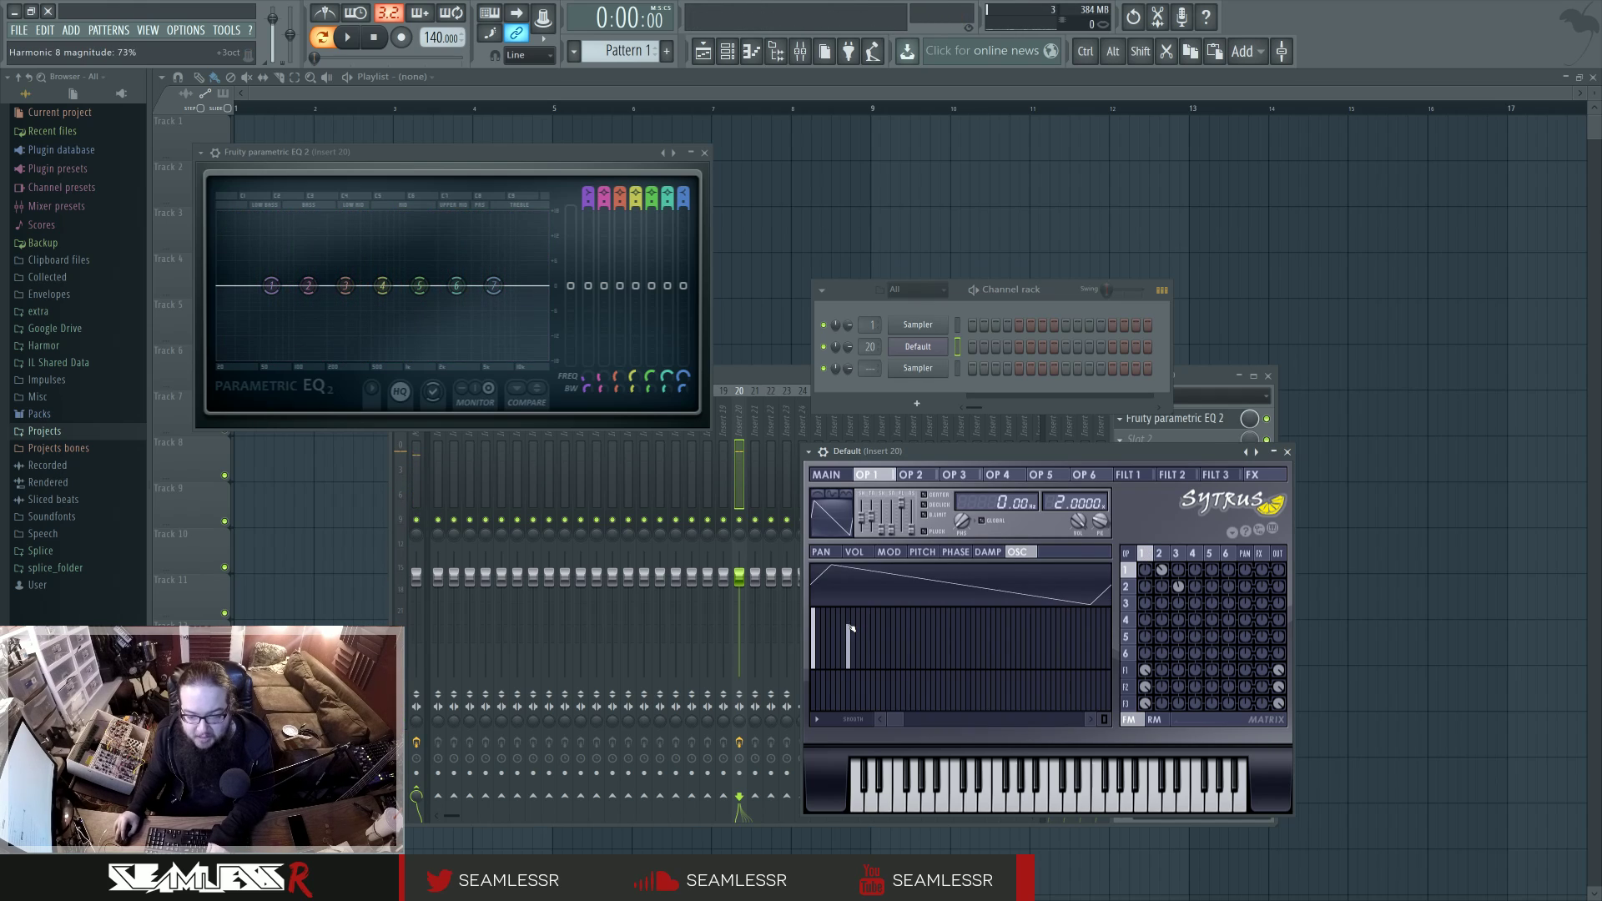
{"action": "left_click", "coordinate": [826, 475]}
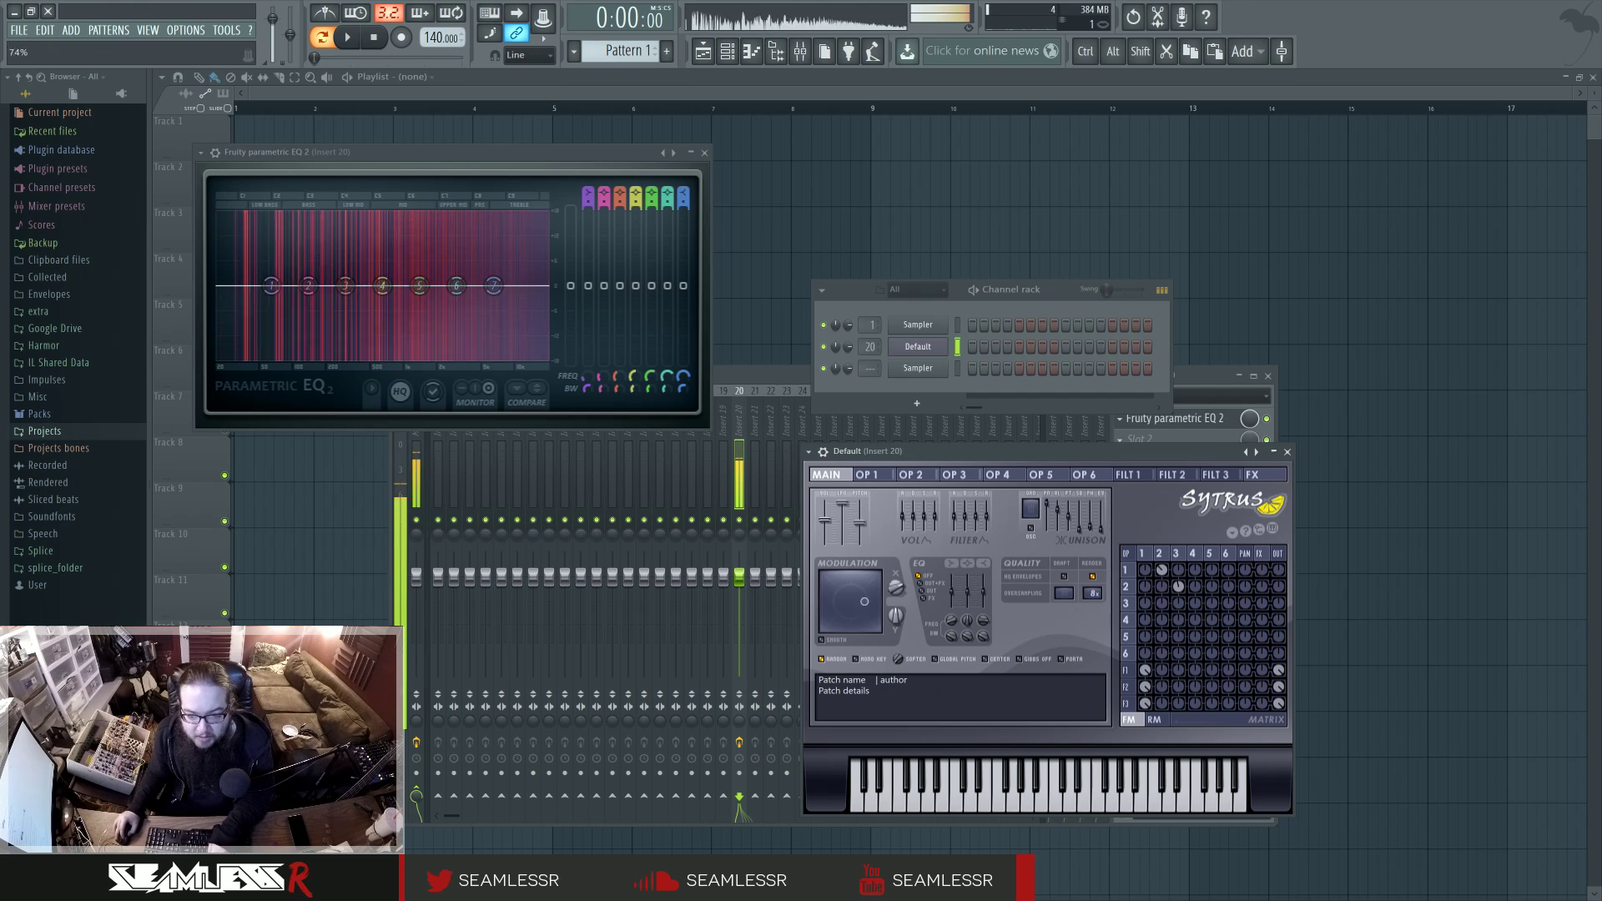
{"action": "mouse_move", "coordinate": [827, 602]}
{"action": "left_mouse_down"}
{"action": "mouse_move", "coordinate": [868, 601]}
{"action": "mouse_move", "coordinate": [824, 602]}
{"action": "left_mouse_up"}
Adjust operator 2's frequency ratio and its modulation of operator 1, checking operator 3's settings alongside.
{"action": "left_click", "coordinate": [1178, 587]}
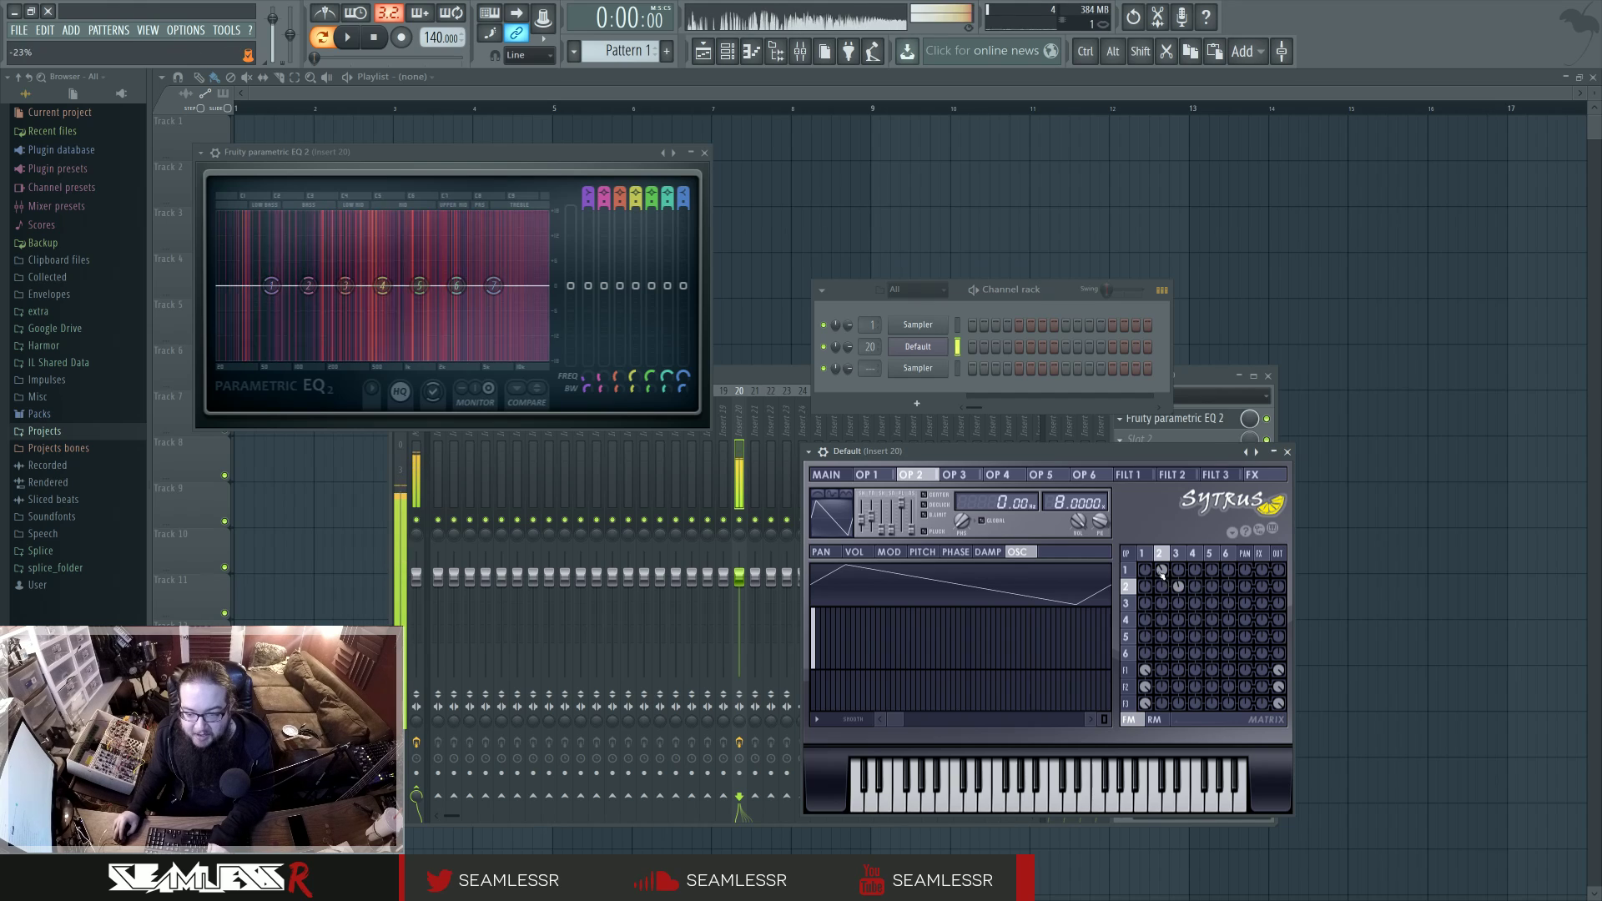
{"action": "left_click_drag", "start_coordinate": [1064, 503], "coordinate": [1065, 499]}
{"action": "left_click", "coordinate": [954, 475]}
{"action": "left_click", "coordinate": [911, 475]}
Raise the unison order on the main page and sweep Modulation X to hear the thicker sound.
{"action": "left_click", "coordinate": [828, 475]}
{"action": "mouse_move", "coordinate": [896, 589]}
{"action": "left_mouse_down"}
{"action": "mouse_move", "coordinate": [896, 617]}
{"action": "mouse_move", "coordinate": [896, 581]}
{"action": "left_mouse_up"}
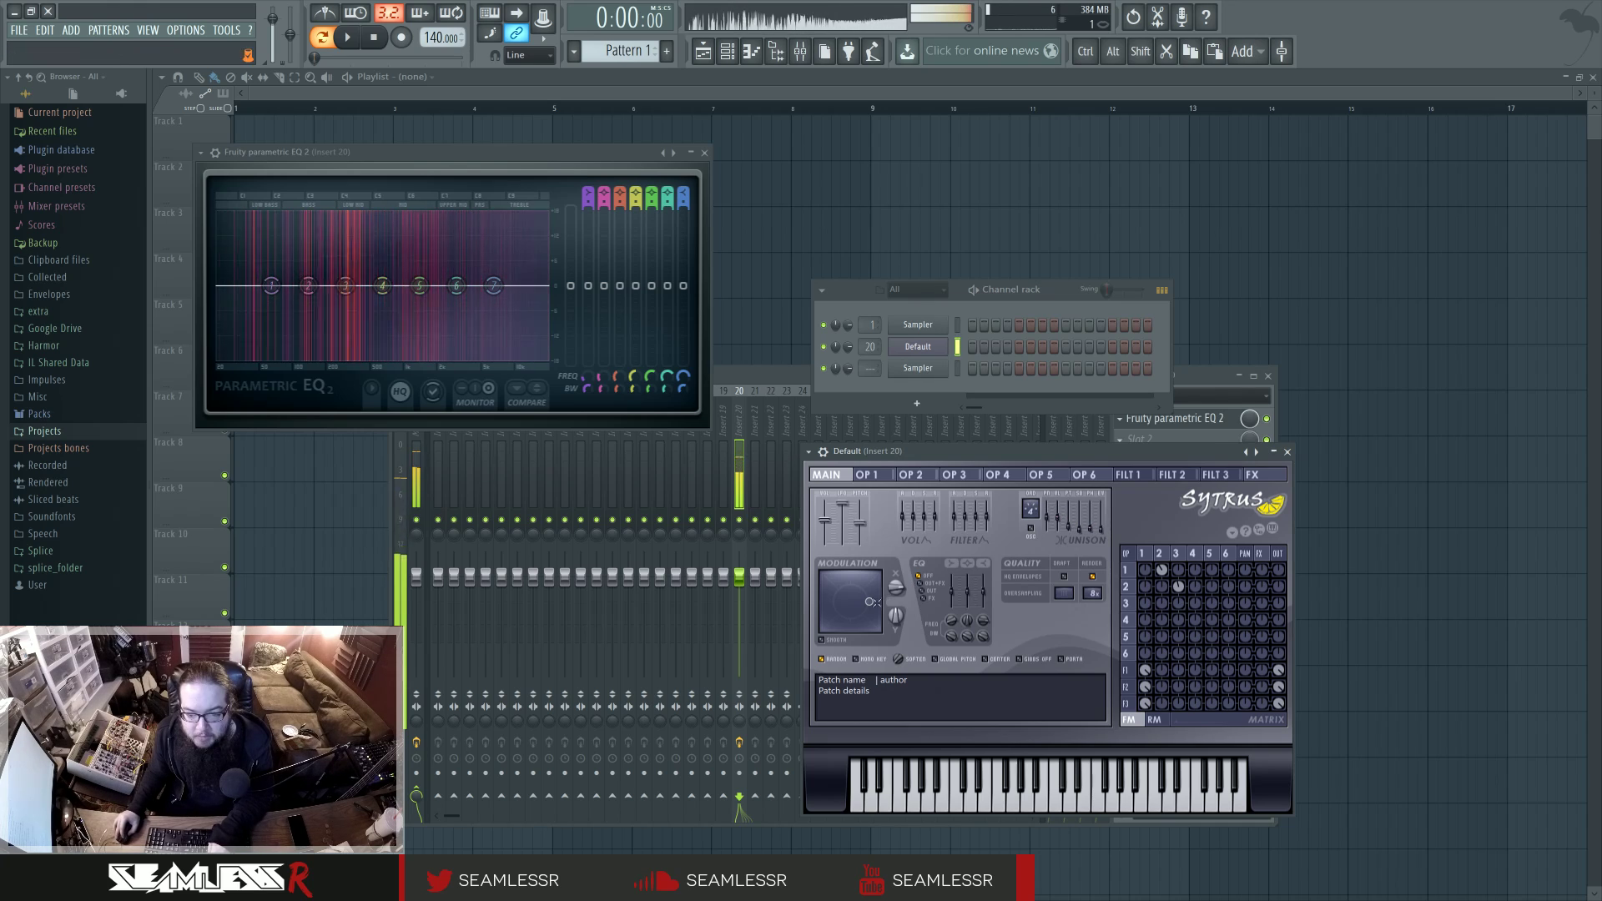
{"action": "mouse_move", "coordinate": [896, 588]}
{"action": "left_mouse_down"}
{"action": "mouse_move", "coordinate": [896, 619]}
{"action": "mouse_move", "coordinate": [896, 588]}
{"action": "left_mouse_up"}
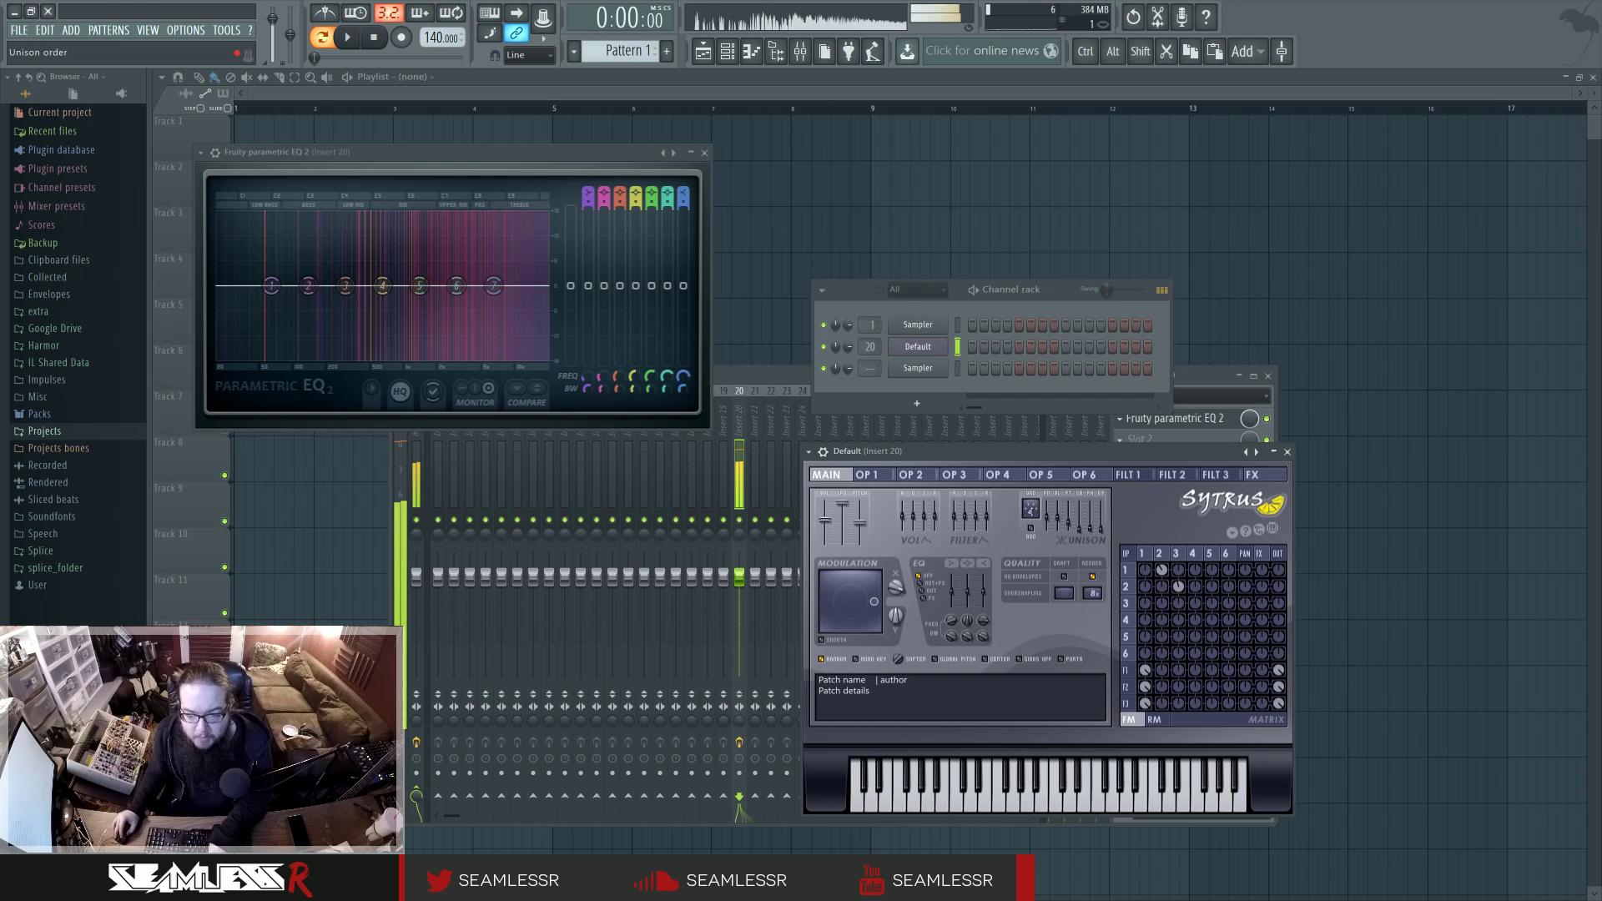
Check operator 3's oscillator and sweep Modulation X on the main page while playing notes.
{"action": "left_click", "coordinate": [1175, 553]}
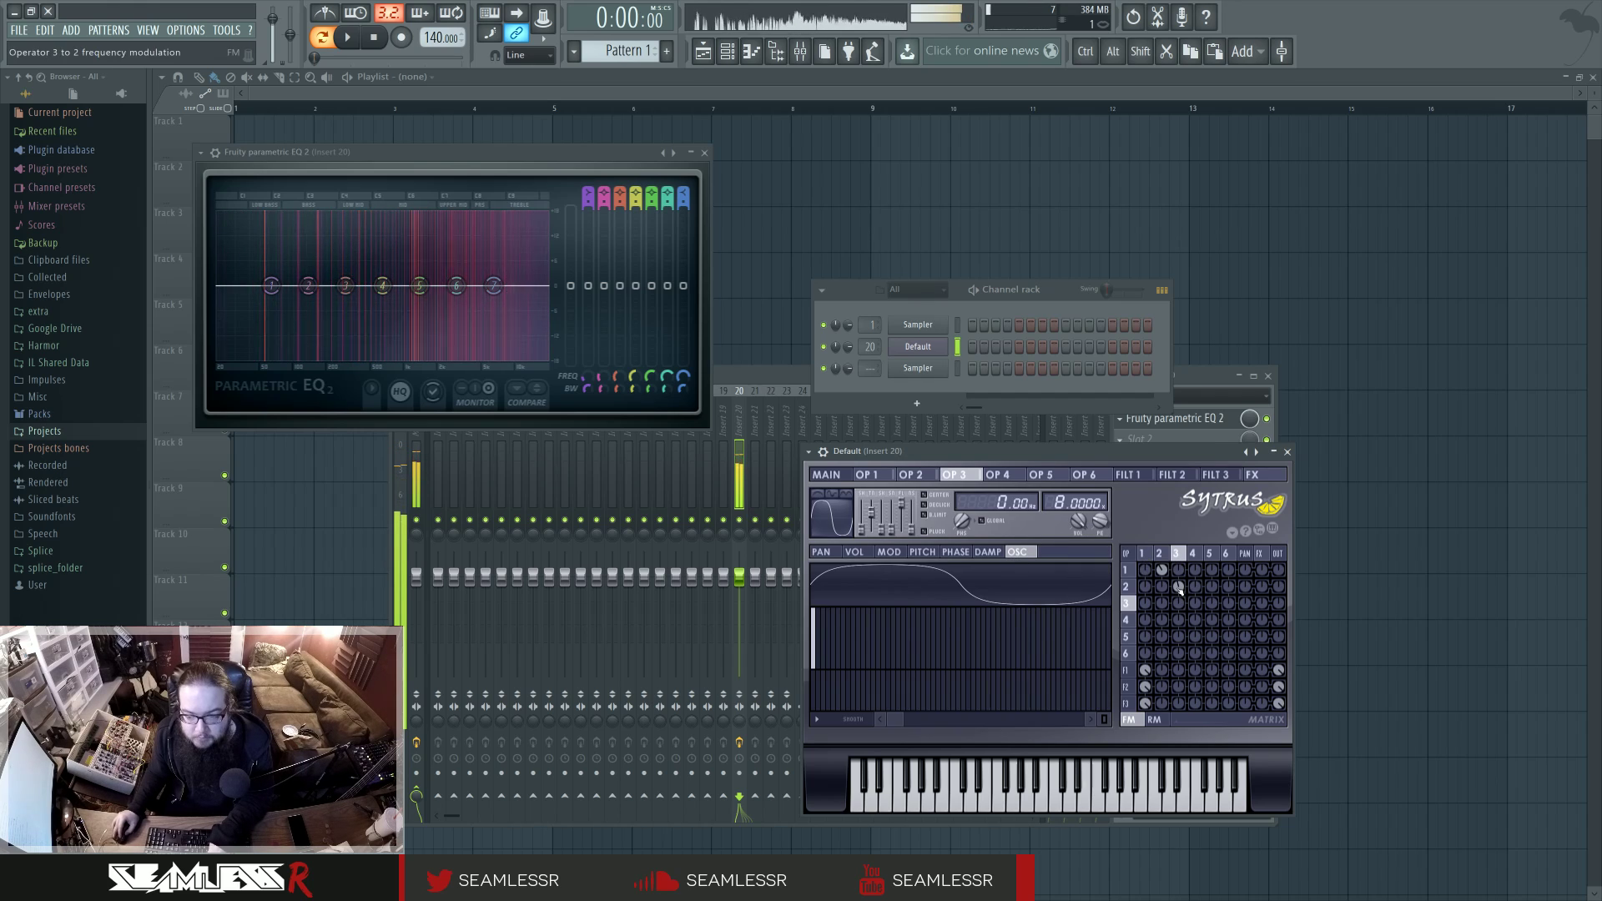
{"action": "left_click", "coordinate": [827, 475]}
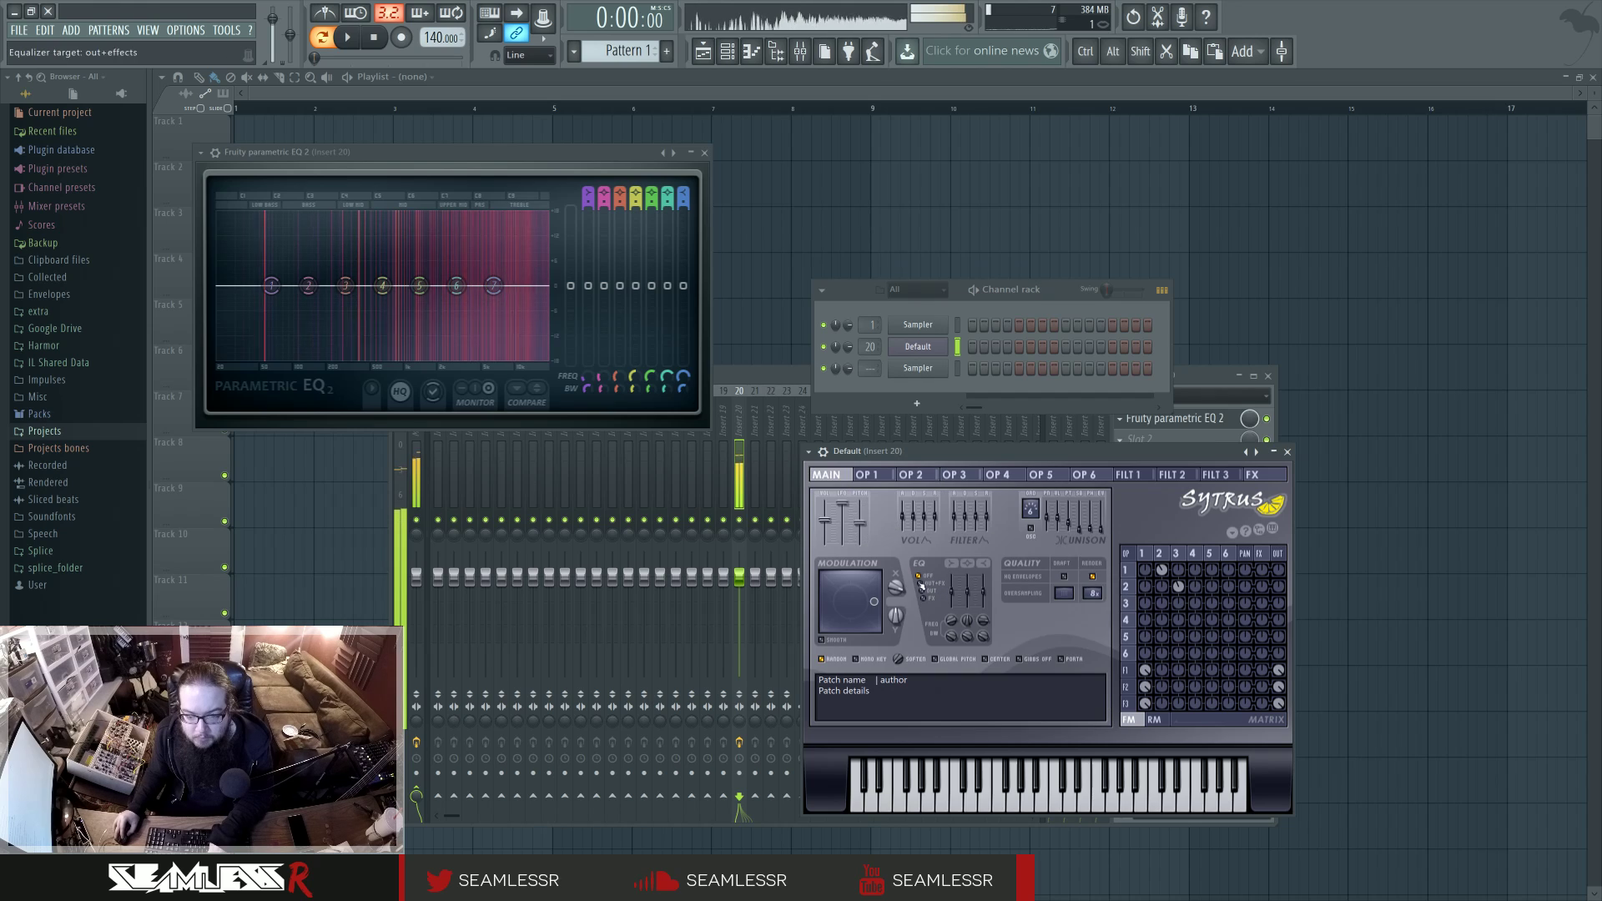
{"action": "mouse_move", "coordinate": [895, 588]}
{"action": "left_mouse_down"}
{"action": "mouse_move", "coordinate": [895, 554]}
{"action": "mouse_move", "coordinate": [895, 621]}
{"action": "mouse_move", "coordinate": [895, 552]}
{"action": "left_mouse_up"}
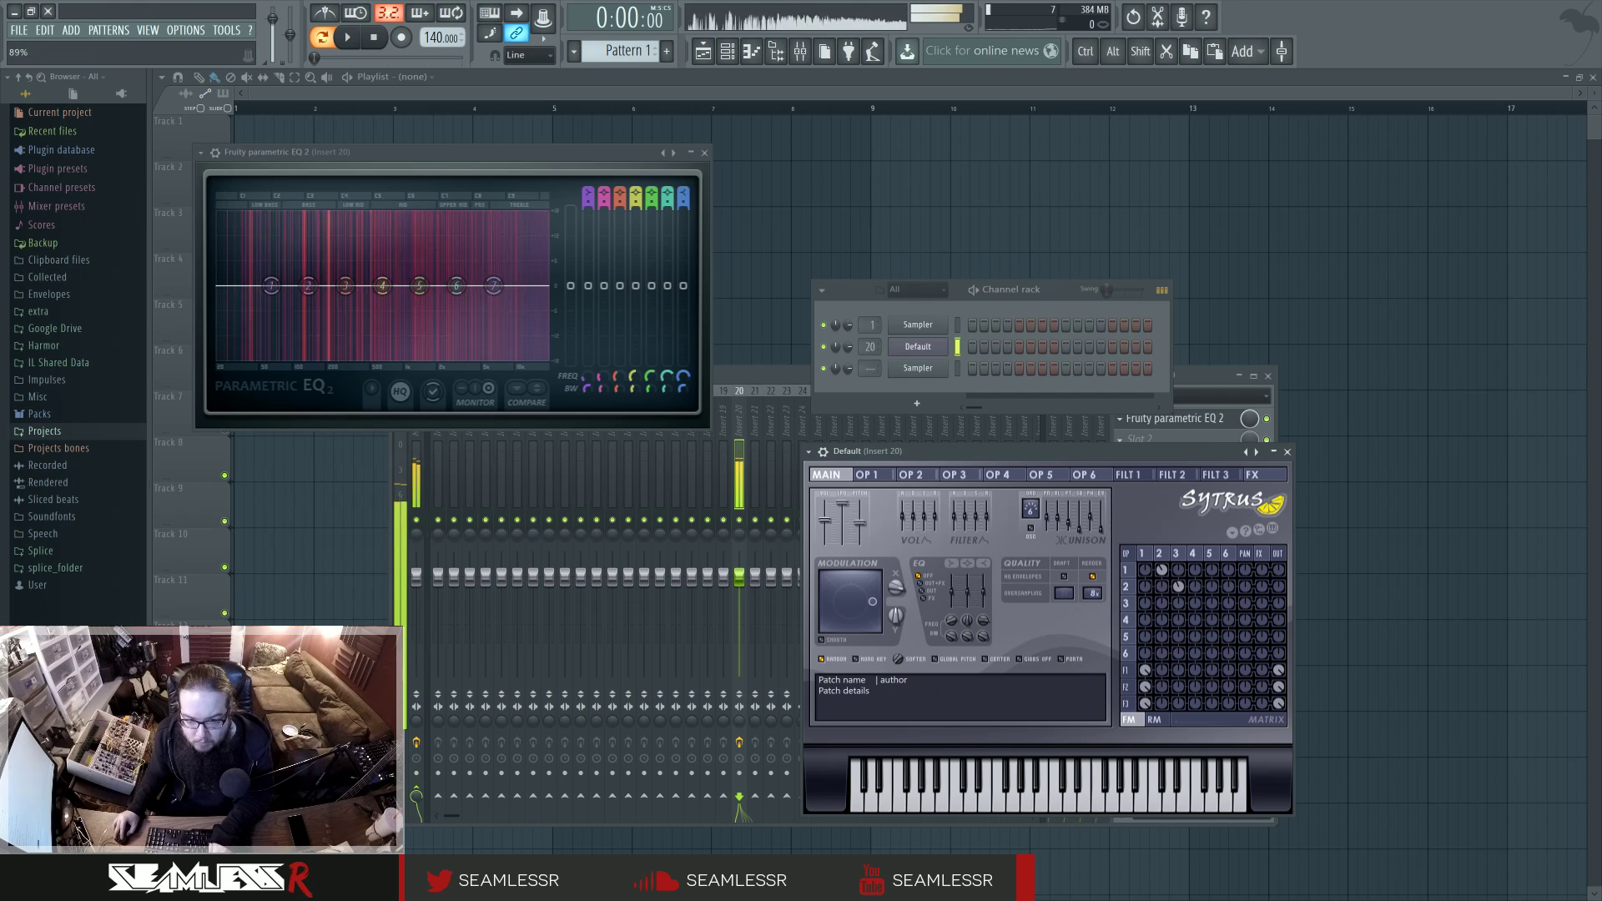
Check operator 1, sweep Modulation X, and set operator 3's frequency modulation of operator 2 to about -32%.
{"action": "left_click", "coordinate": [866, 474]}
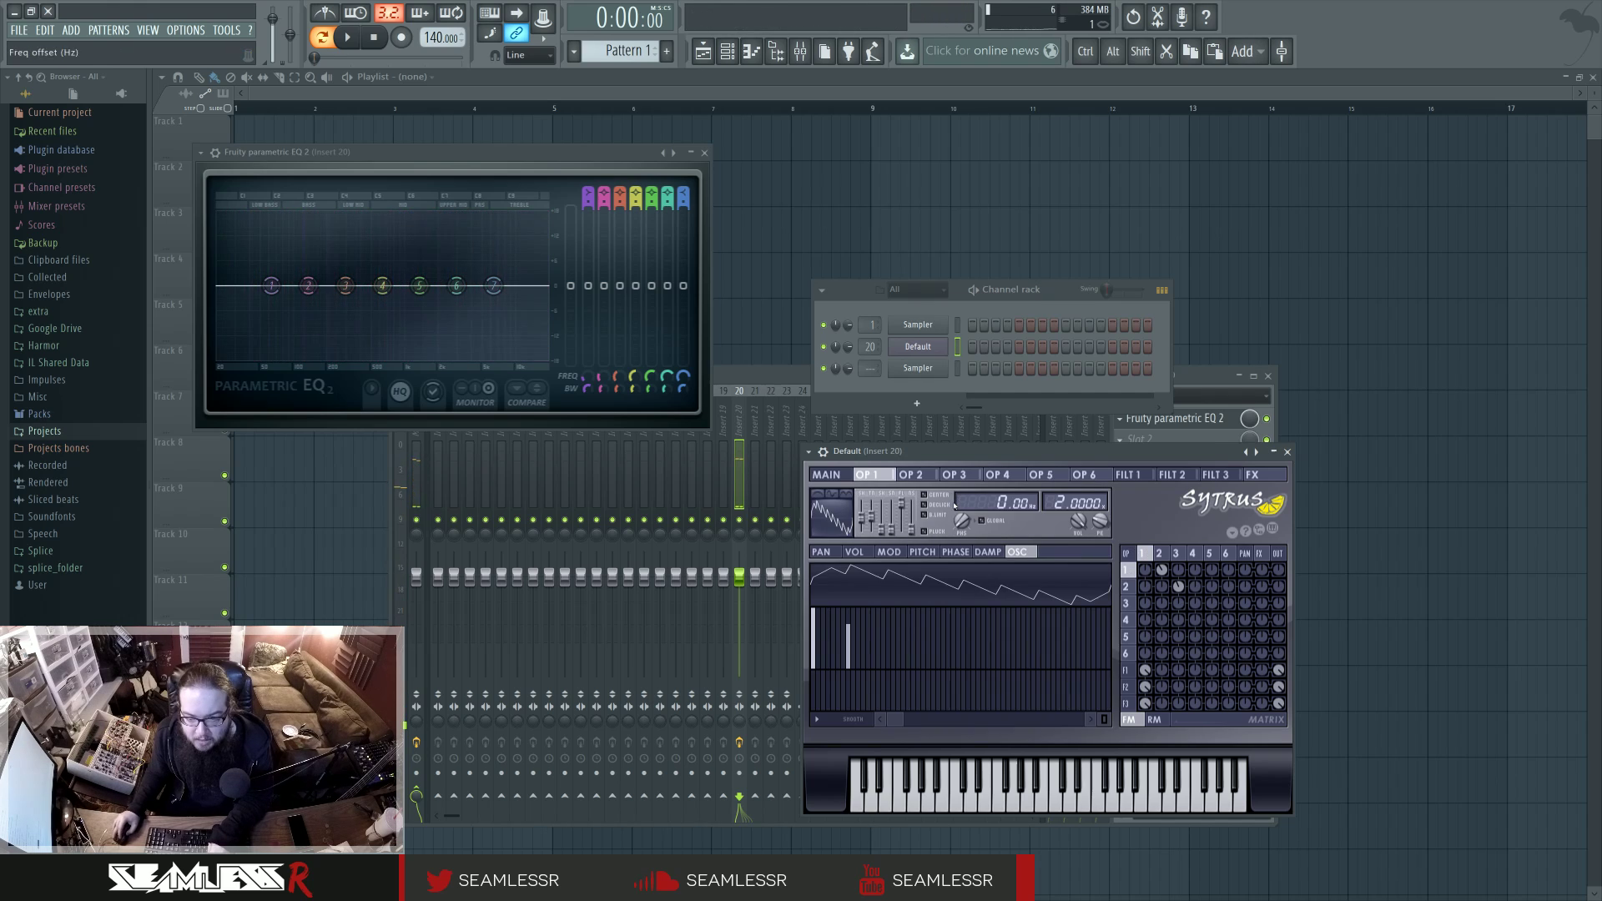
{"action": "left_click", "coordinate": [826, 474]}
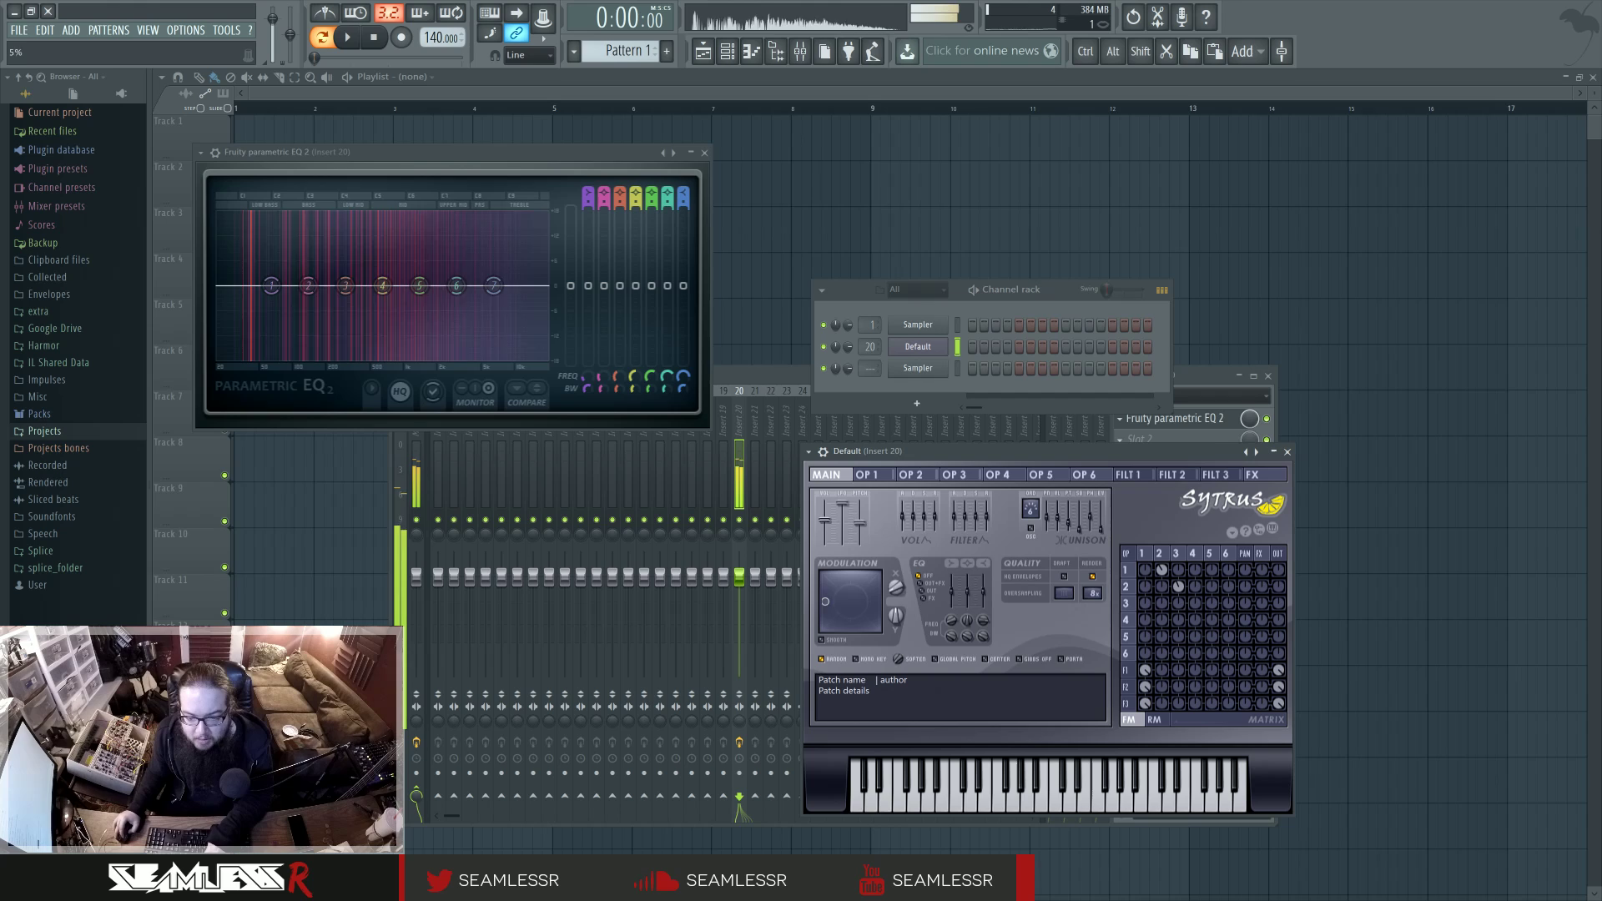
{"action": "left_click_drag", "start_coordinate": [895, 587], "coordinate": [896, 590]}
{"action": "left_click_drag", "start_coordinate": [1178, 586], "coordinate": [1185, 591]}
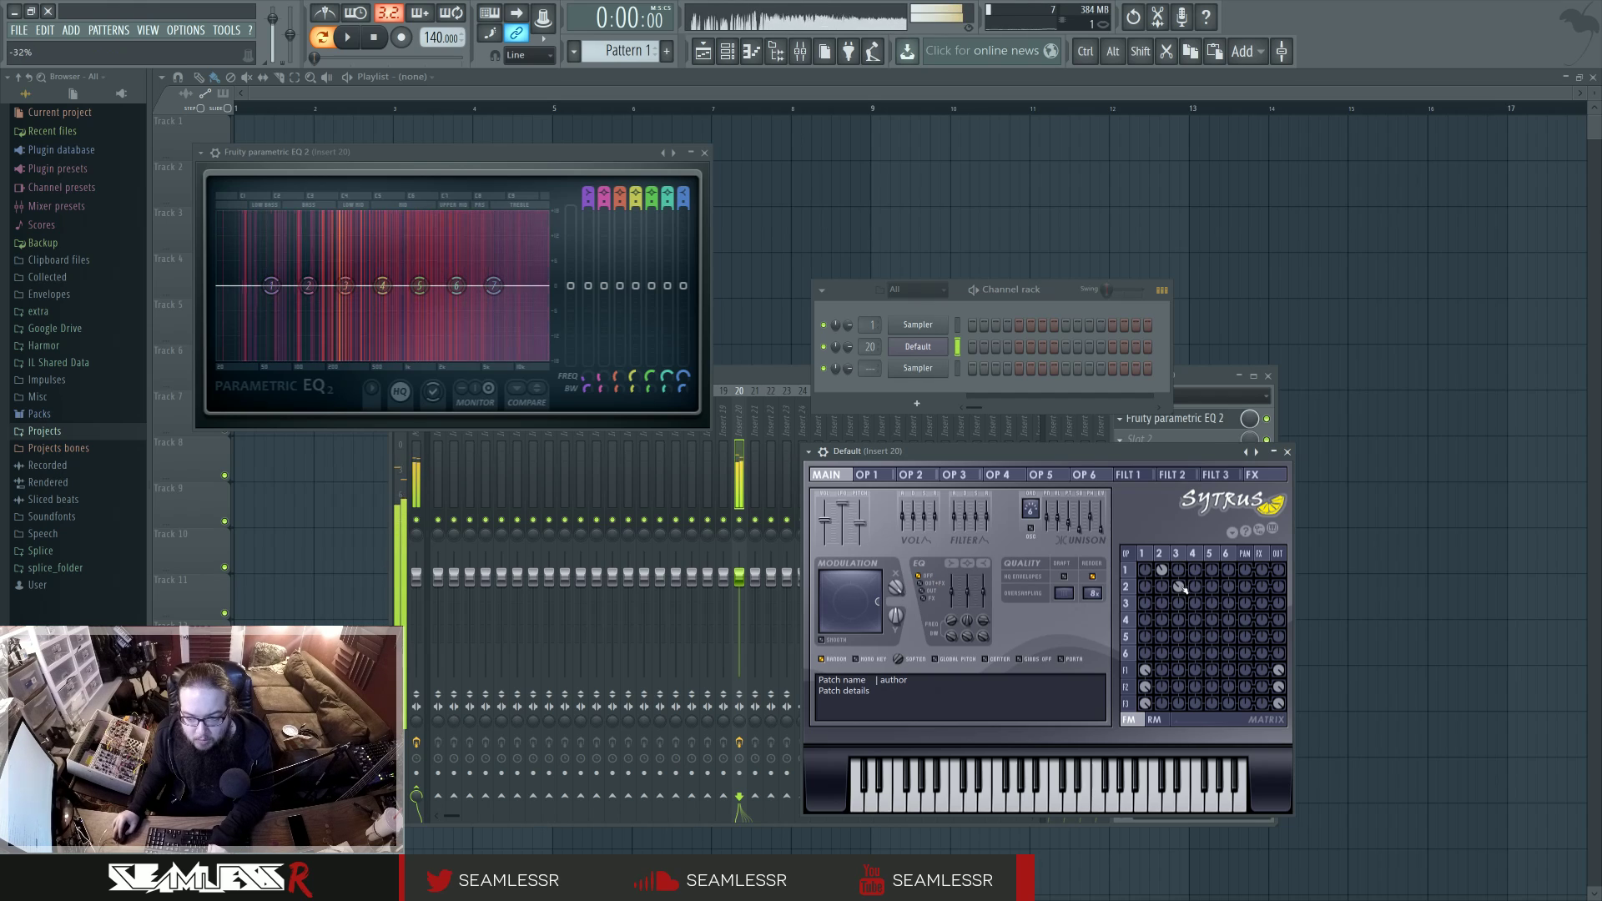
Try boosting upper harmonics on operator 1's oscillator, with Modulation X swept up to 100% for listening.
{"action": "left_click_drag", "start_coordinate": [895, 588], "coordinate": [896, 552]}
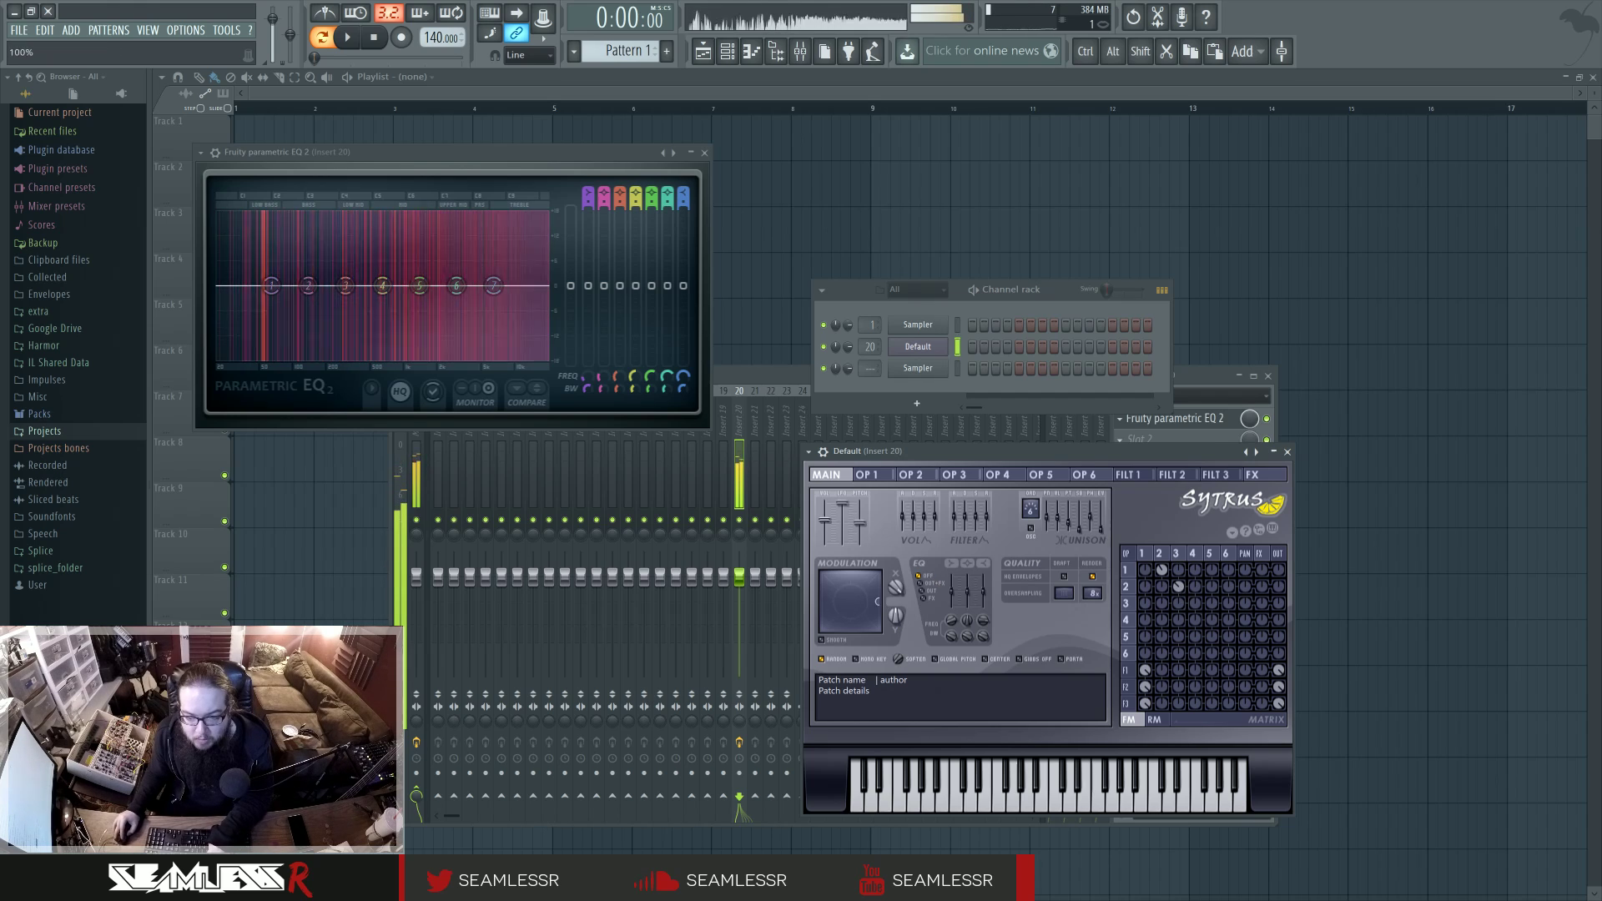
{"action": "left_click", "coordinate": [866, 474]}
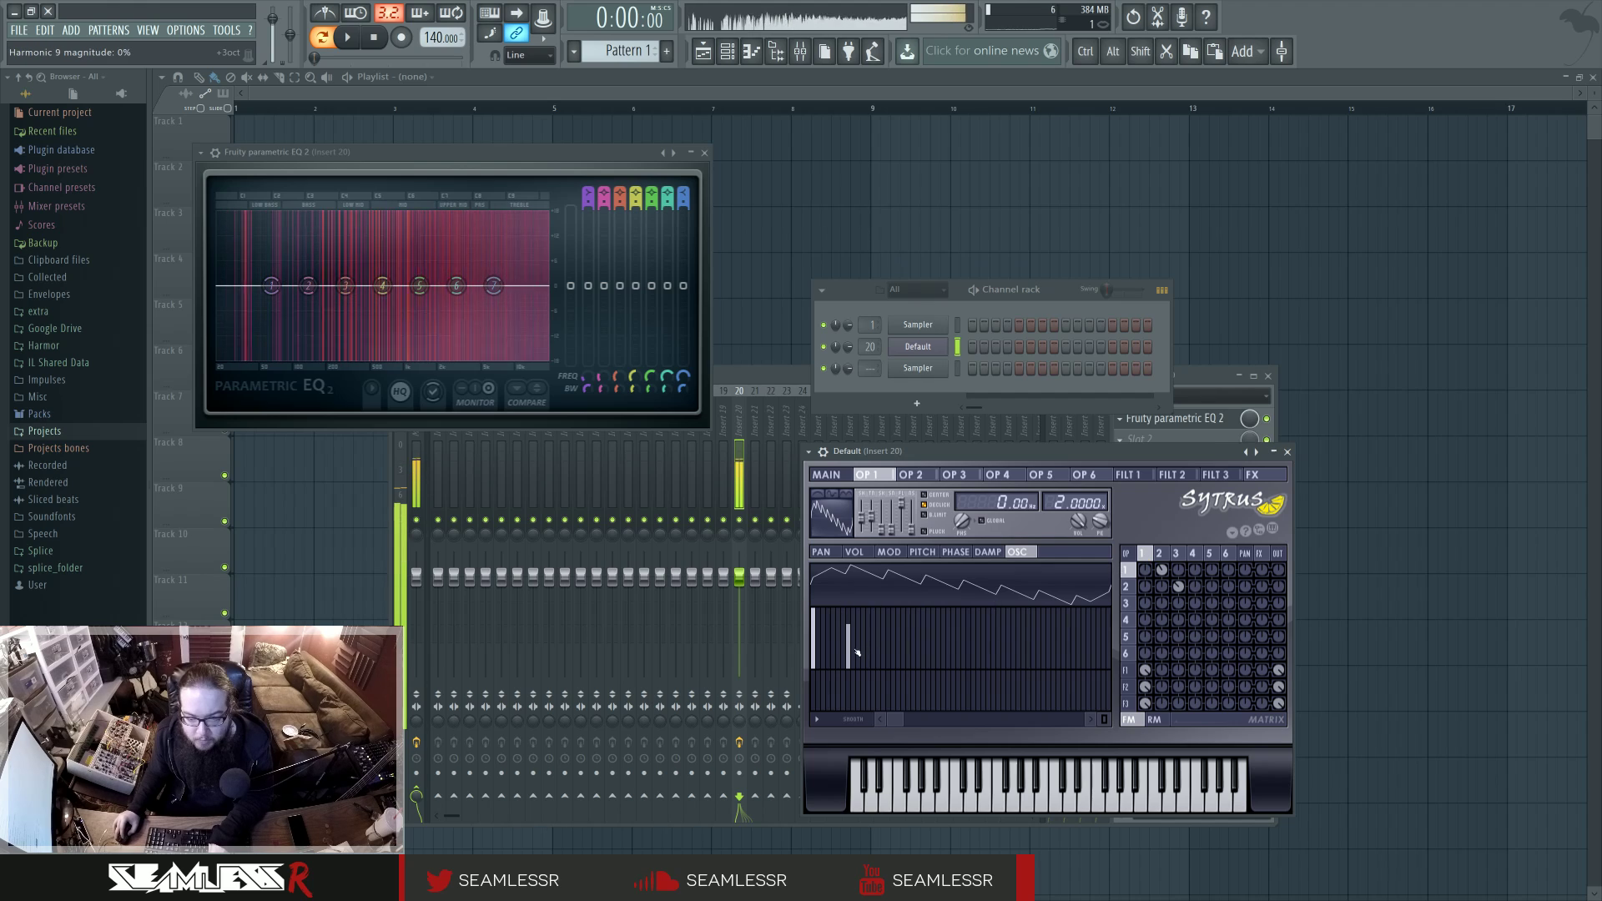
{"action": "left_click_drag", "start_coordinate": [851, 668], "coordinate": [838, 624]}
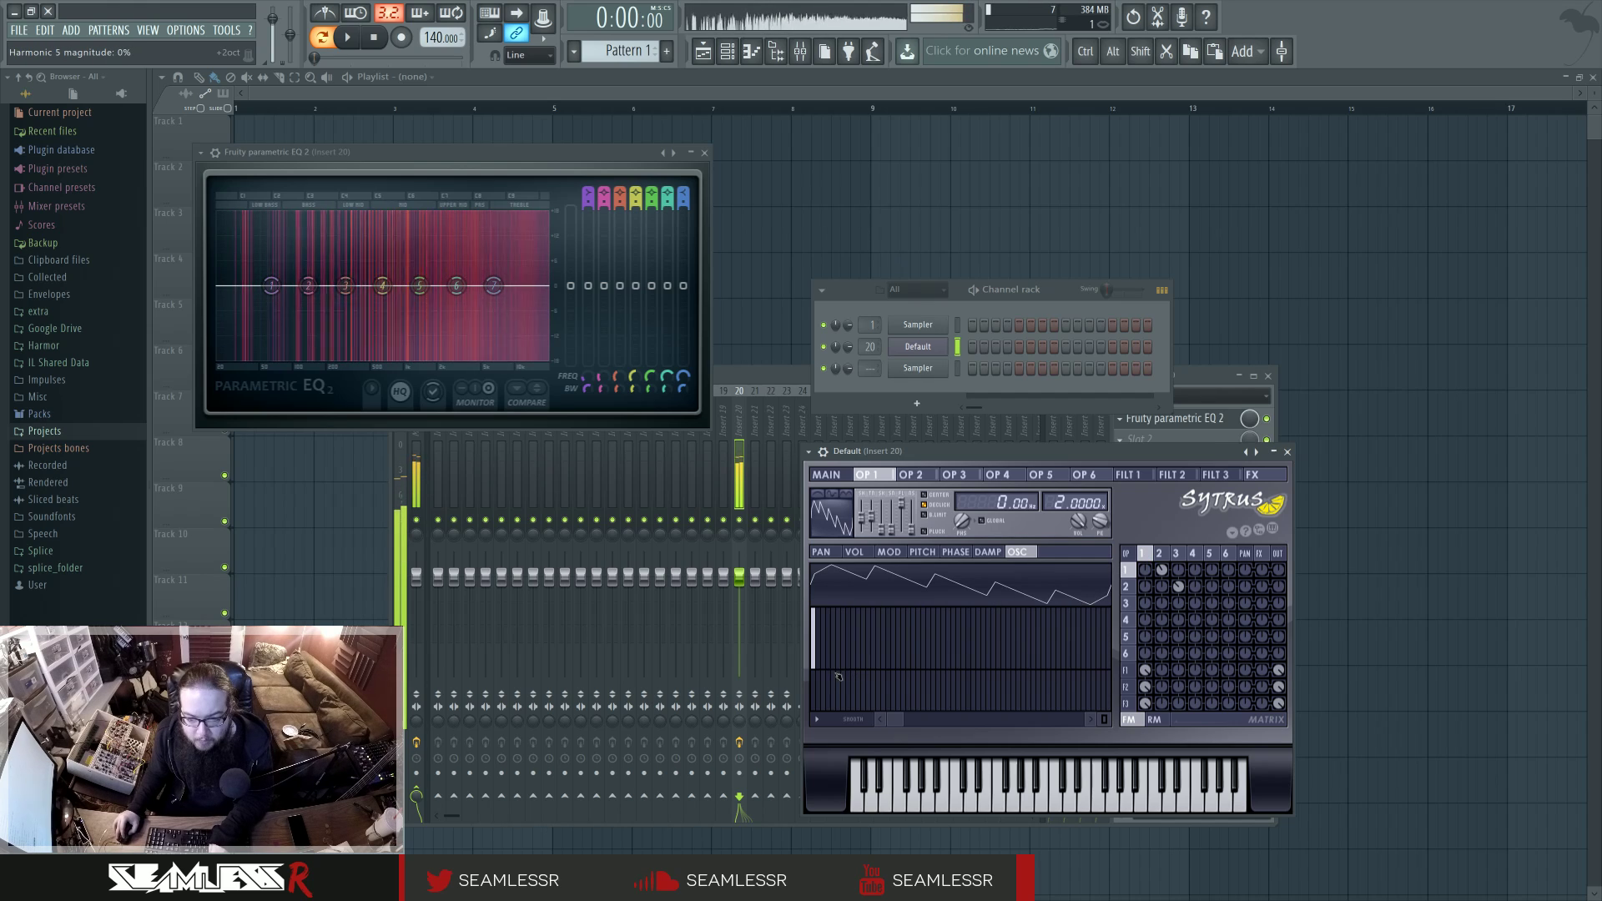
{"action": "left_click", "coordinate": [826, 474]}
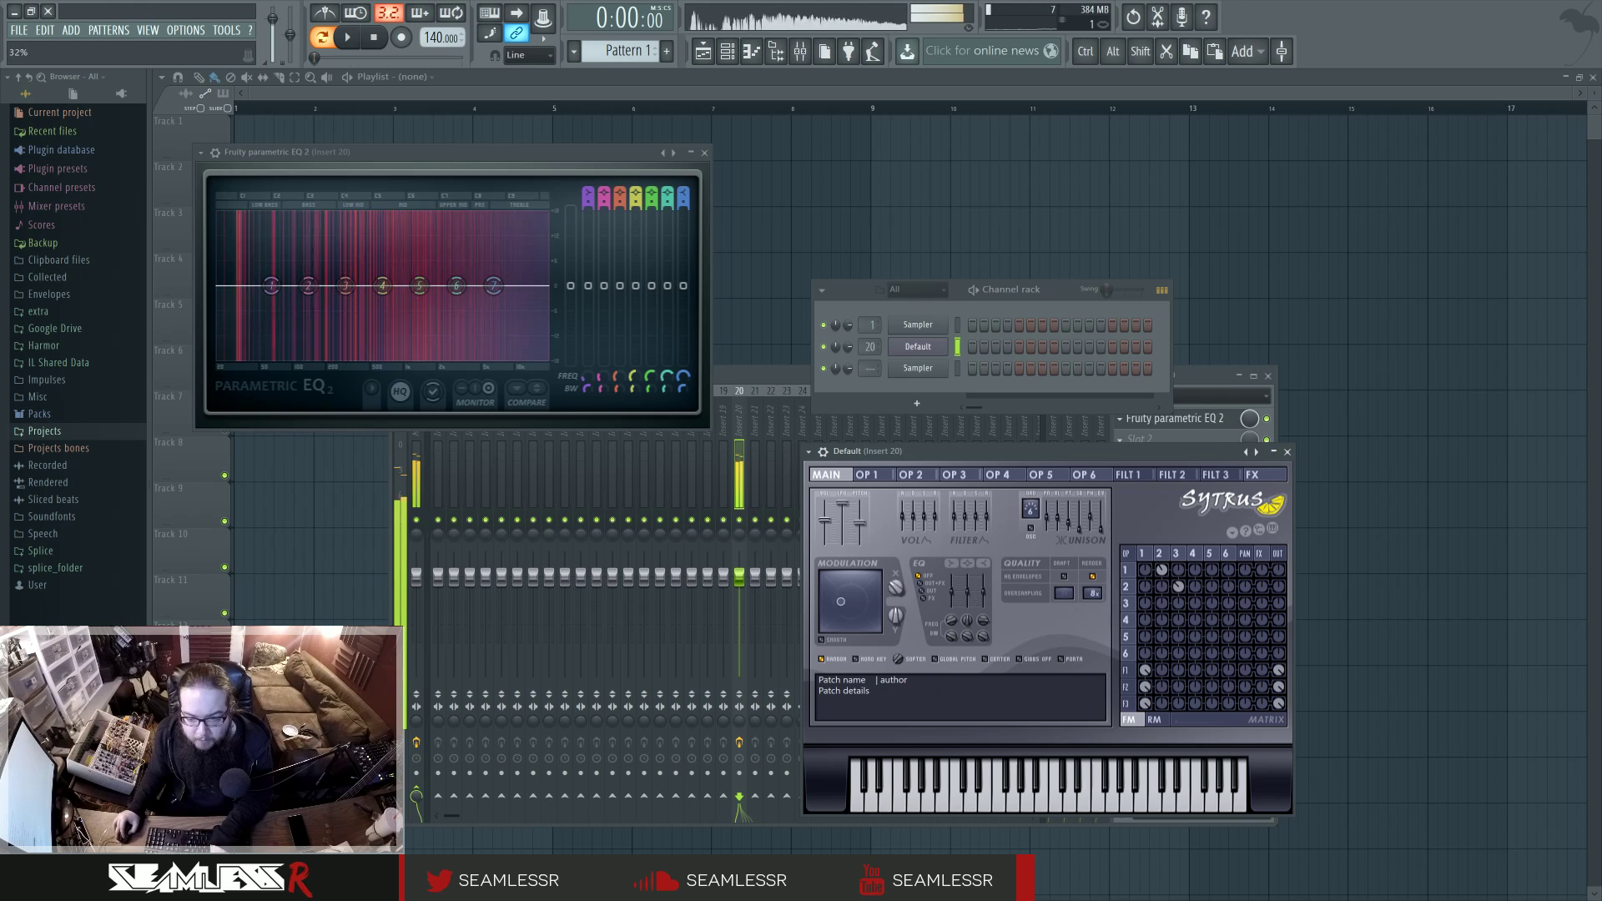
Add a low harmonic and harmonic 16 at about 32% to operator 1's oscillator, and sweep Modulation X to hear them.
{"action": "left_click", "coordinate": [867, 474]}
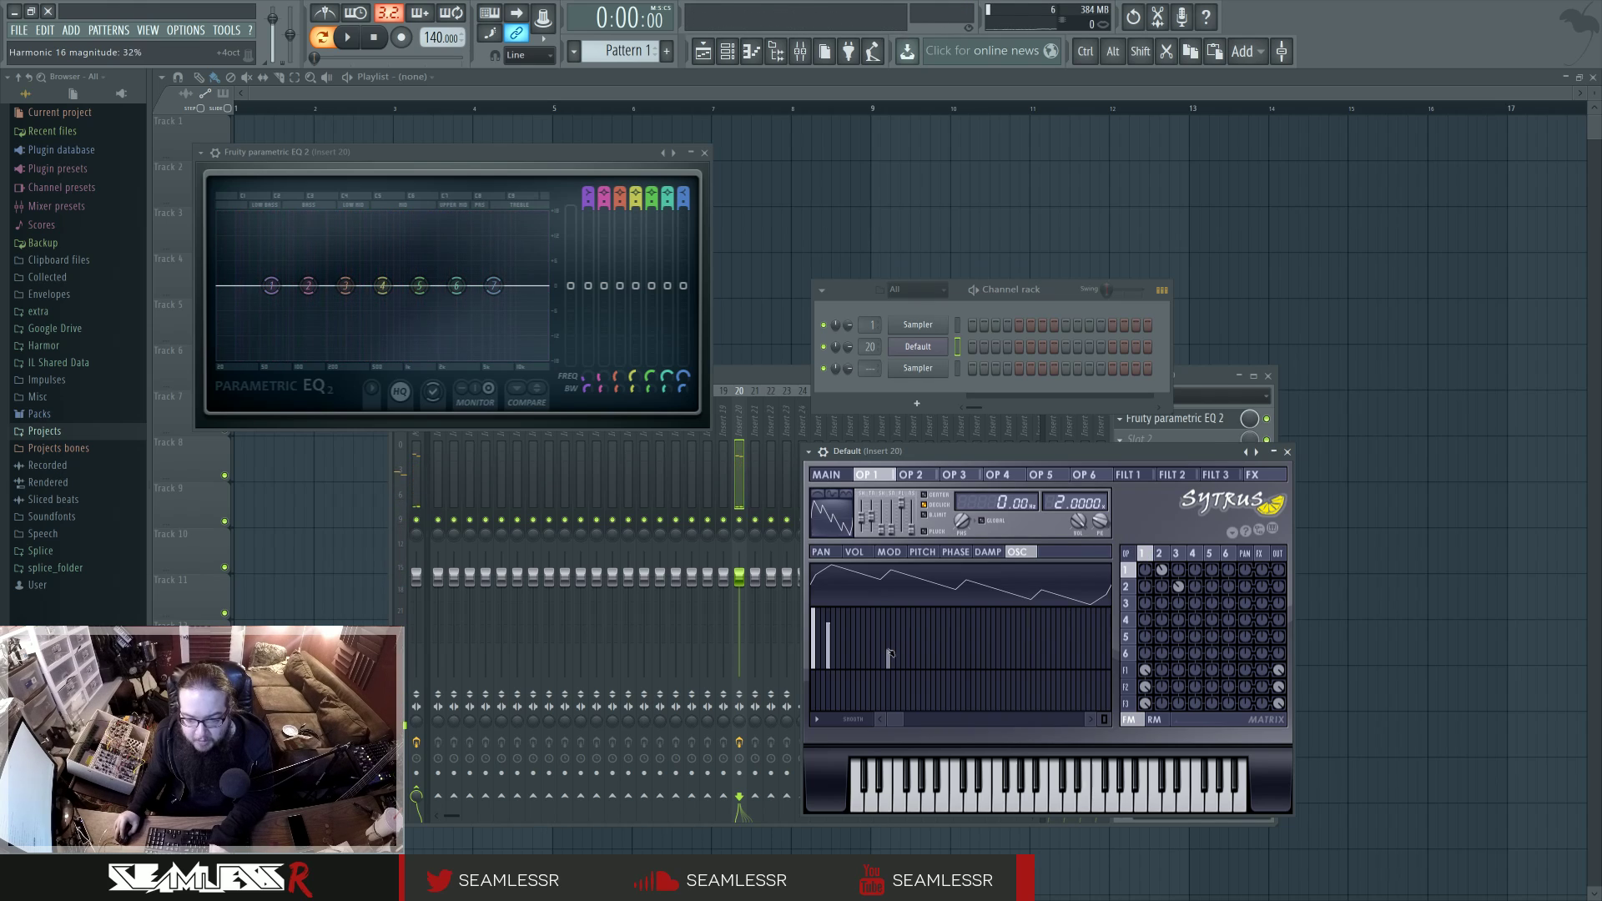
{"action": "left_click", "coordinate": [838, 478]}
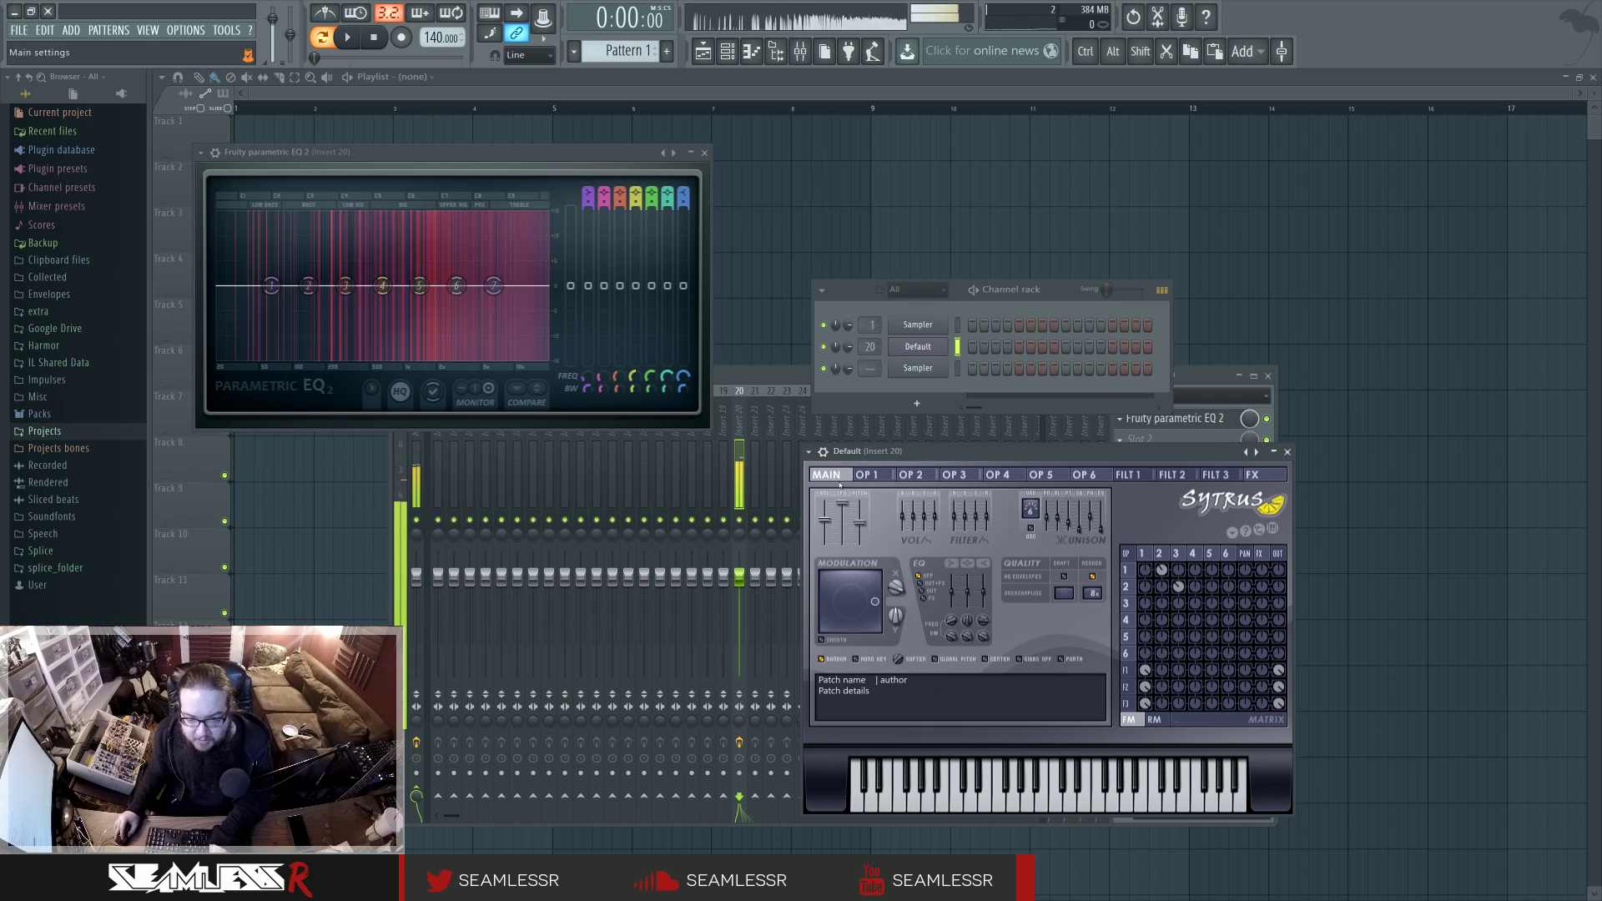
{"action": "left_click_drag", "start_coordinate": [896, 587], "coordinate": [896, 655]}
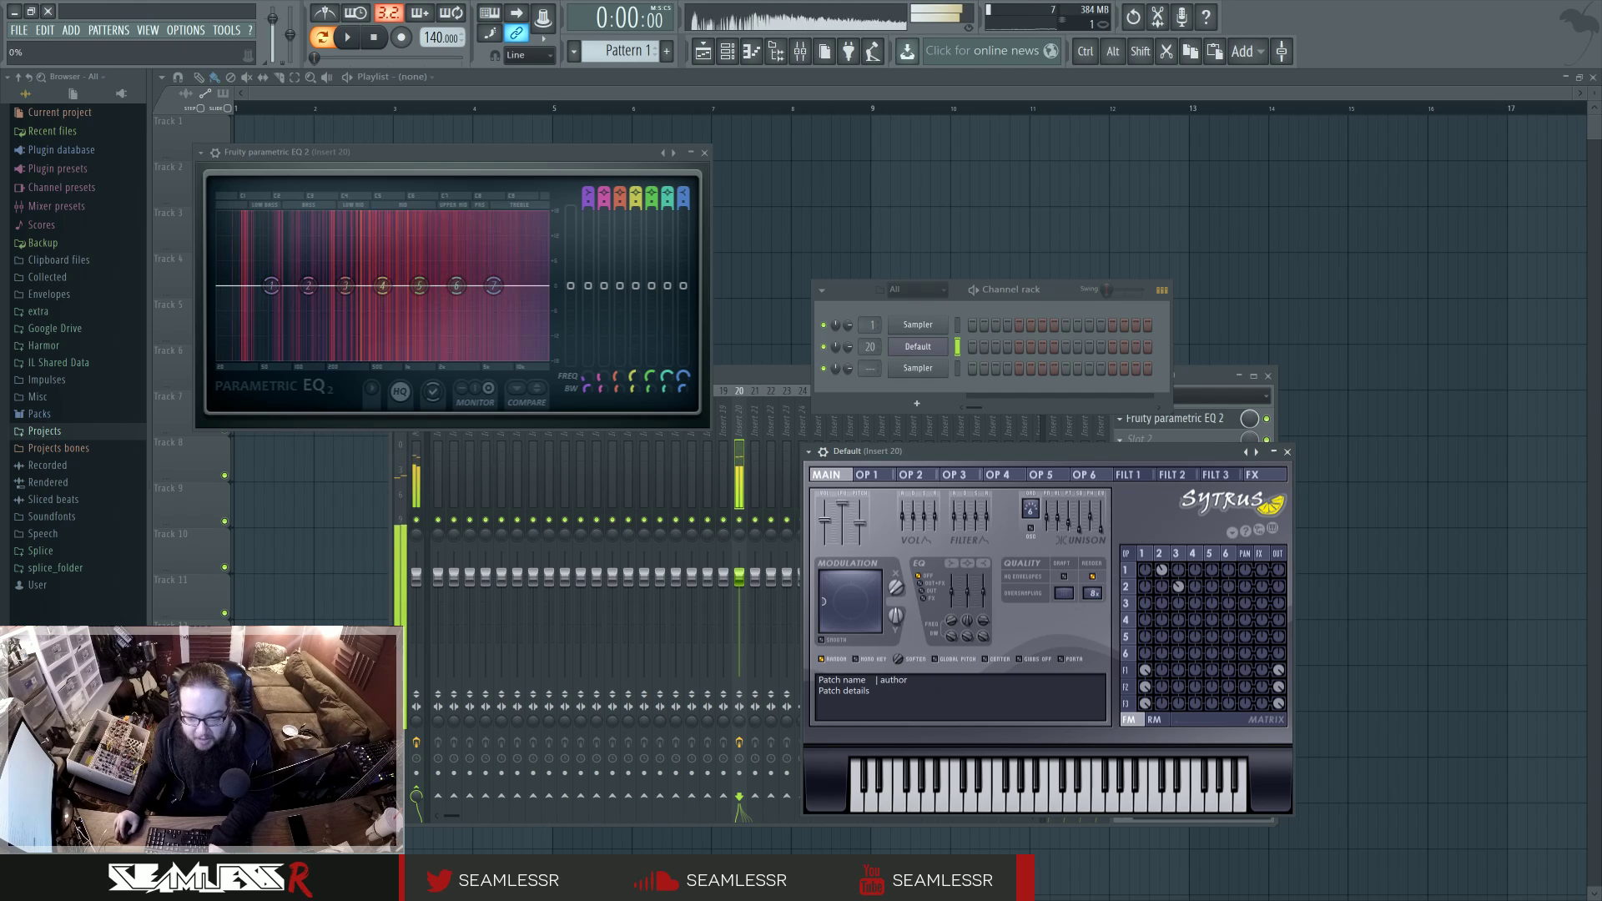
Recheck operator 1's oscillator harmonics and sweep Modulation X on the main page while playing notes.
{"action": "left_click", "coordinate": [1143, 553]}
{"action": "right_click", "coordinate": [971, 665]}
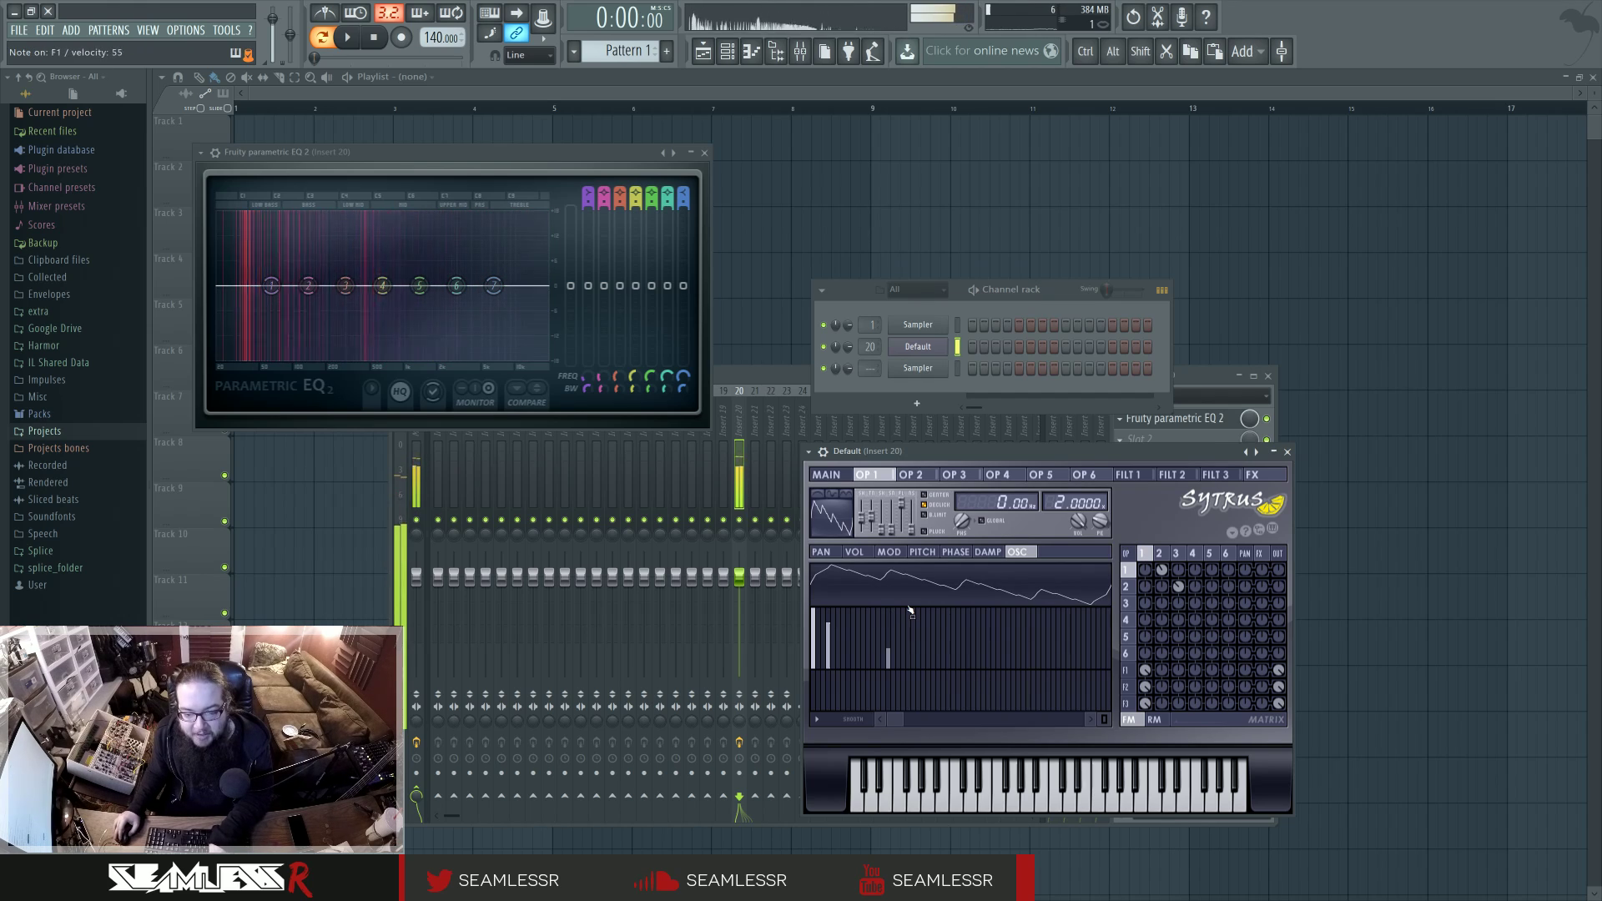
{"action": "left_click", "coordinate": [845, 476]}
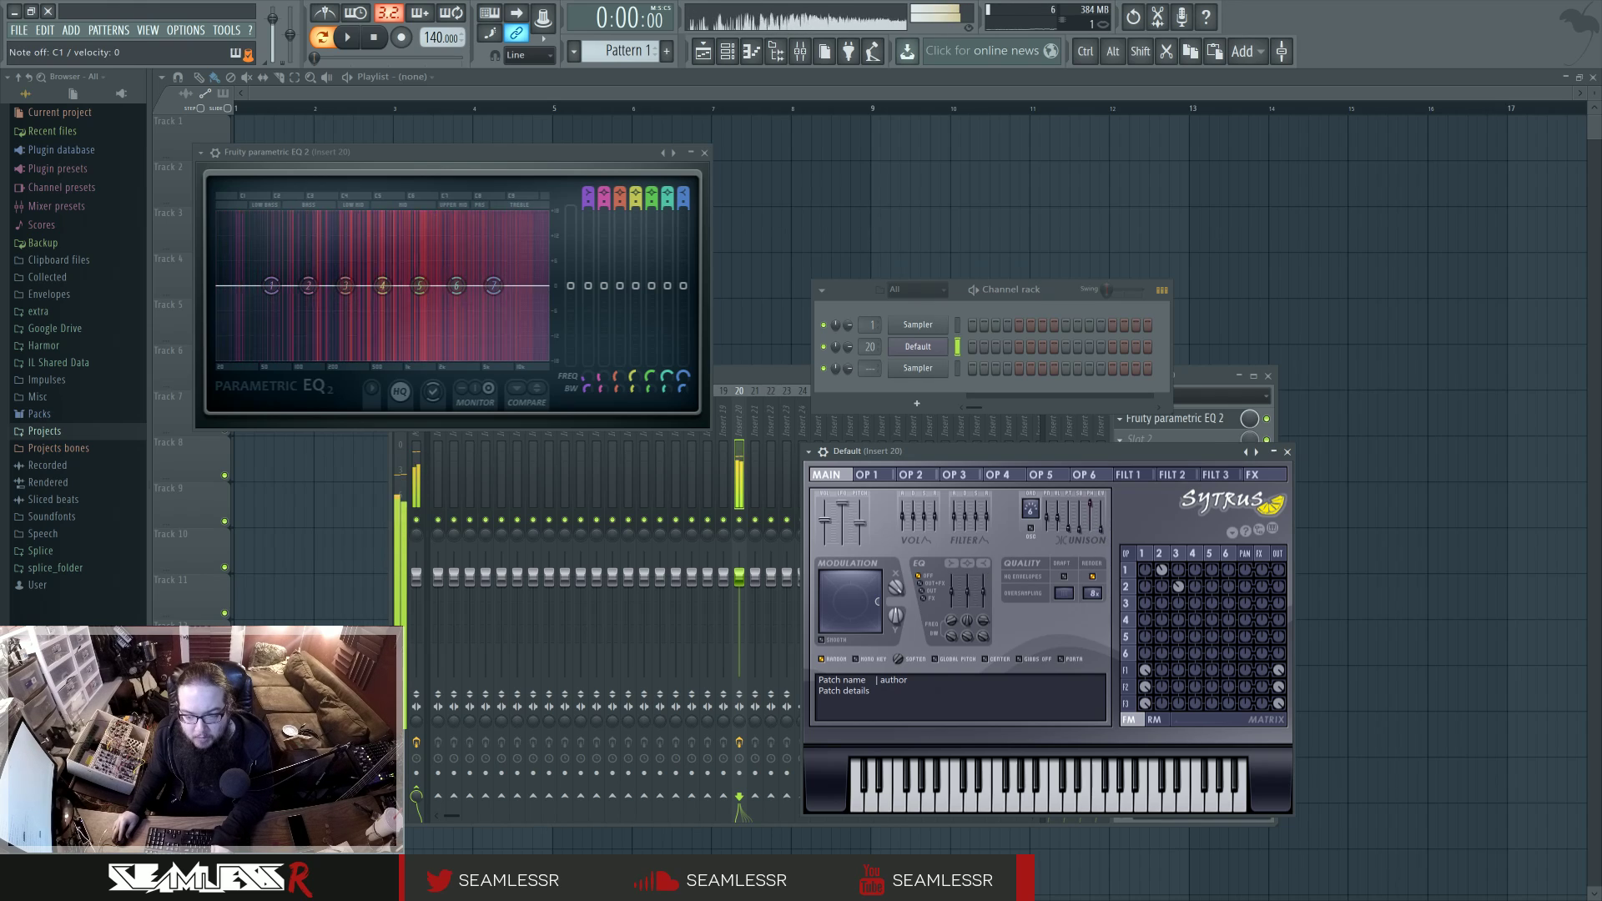
{"action": "left_click_drag", "start_coordinate": [898, 585], "coordinate": [898, 664]}
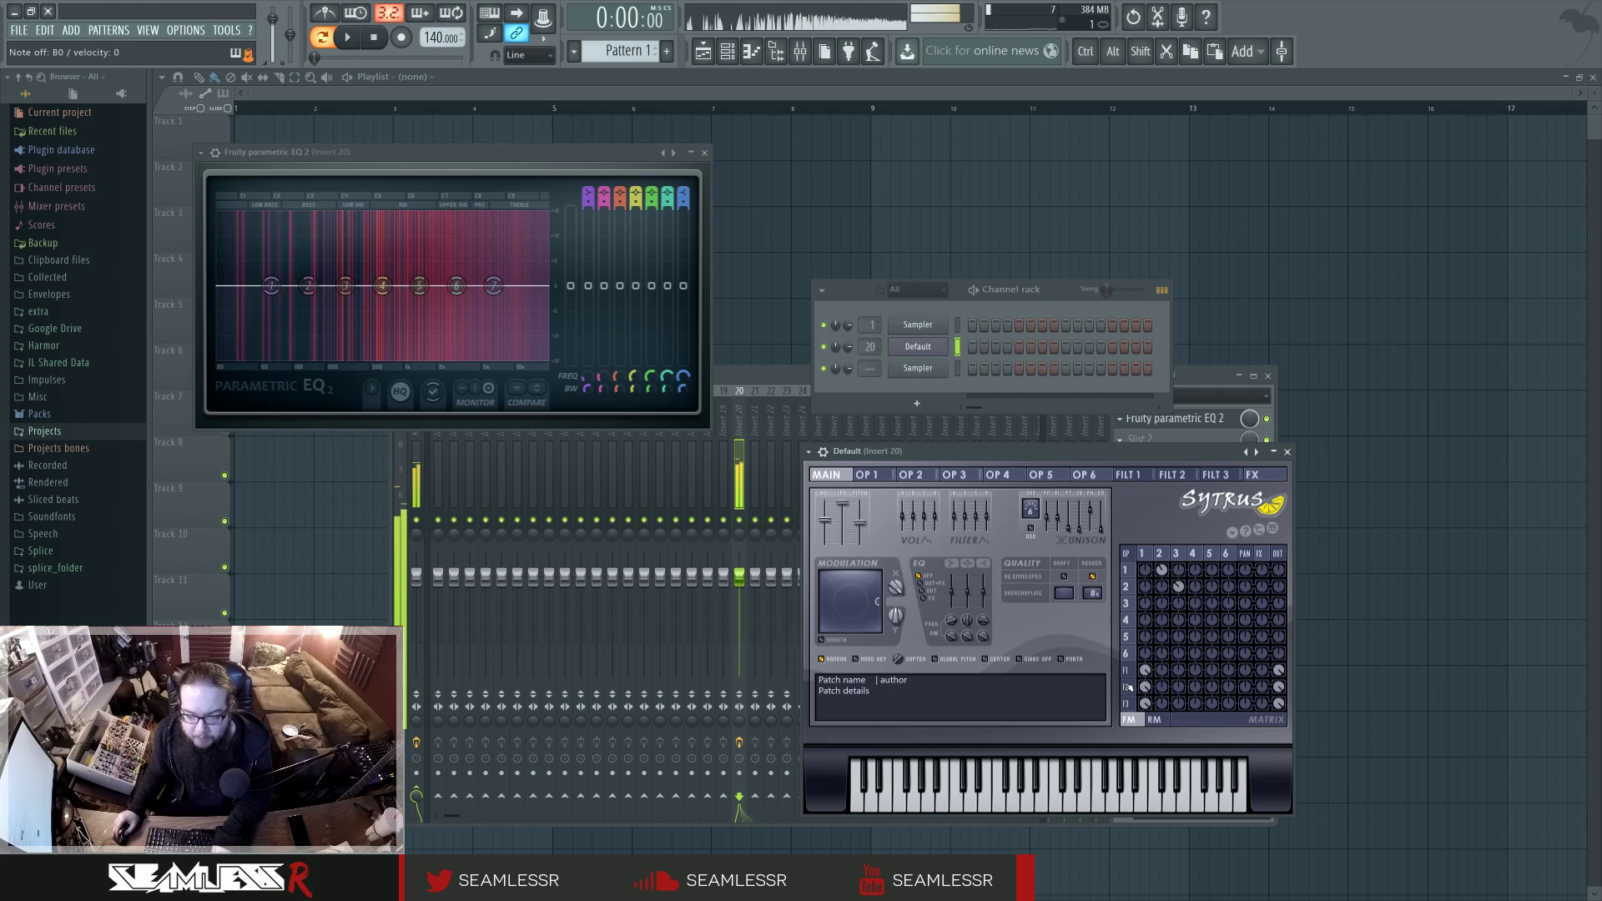
Try operator 4's frequency modulation of operator 1 and return it to 0%.
{"action": "left_click", "coordinate": [1177, 554]}
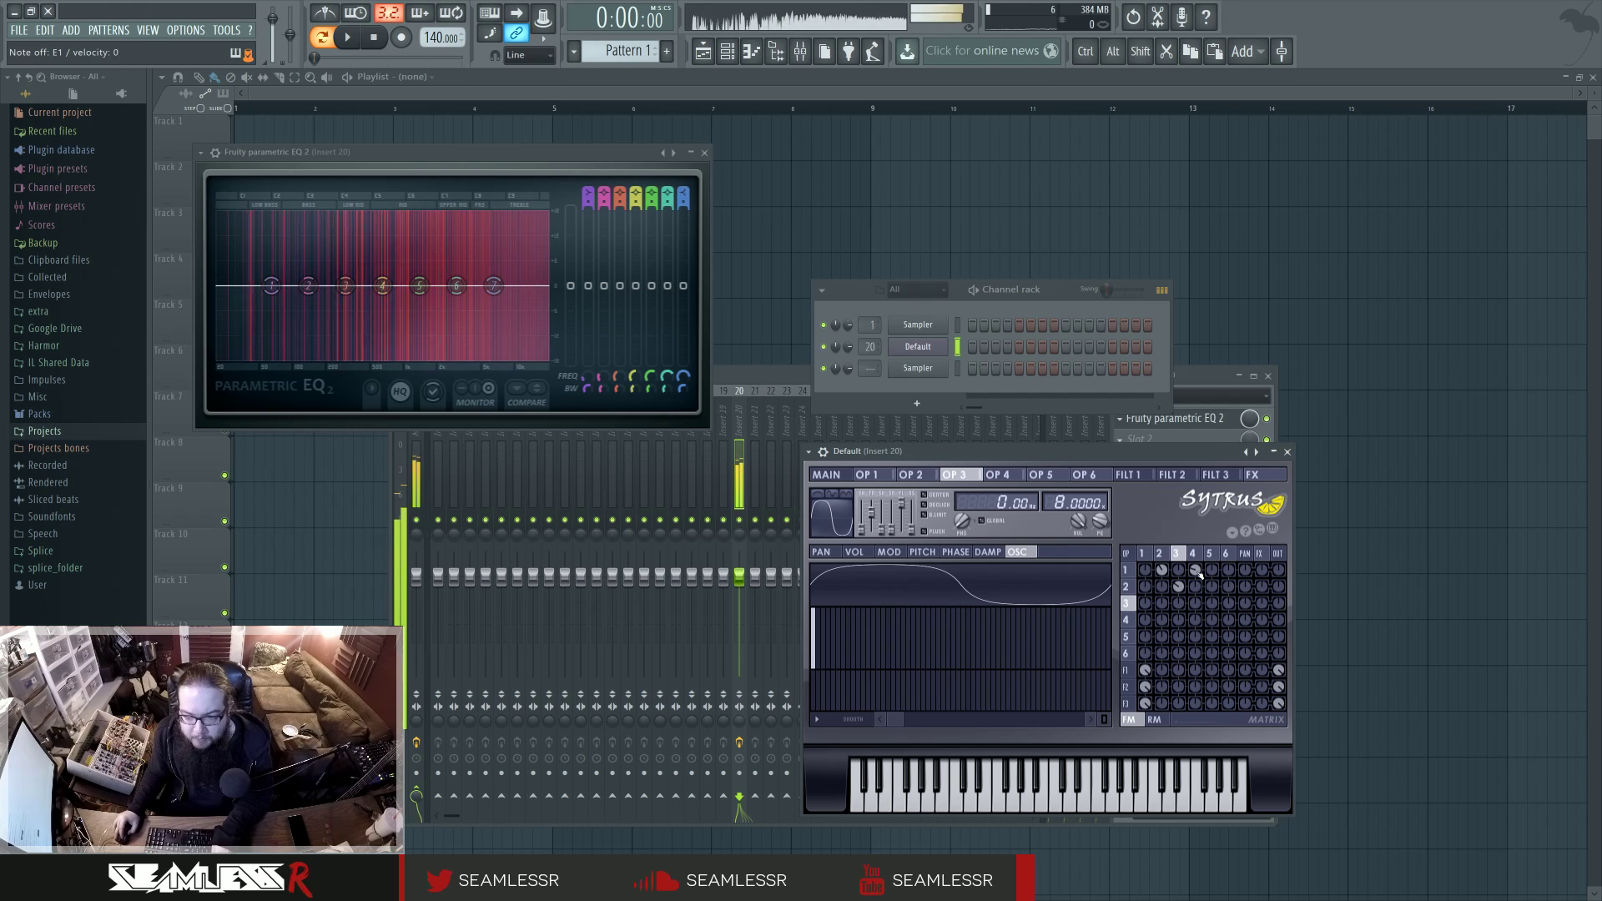
{"action": "left_click", "coordinate": [1196, 570]}
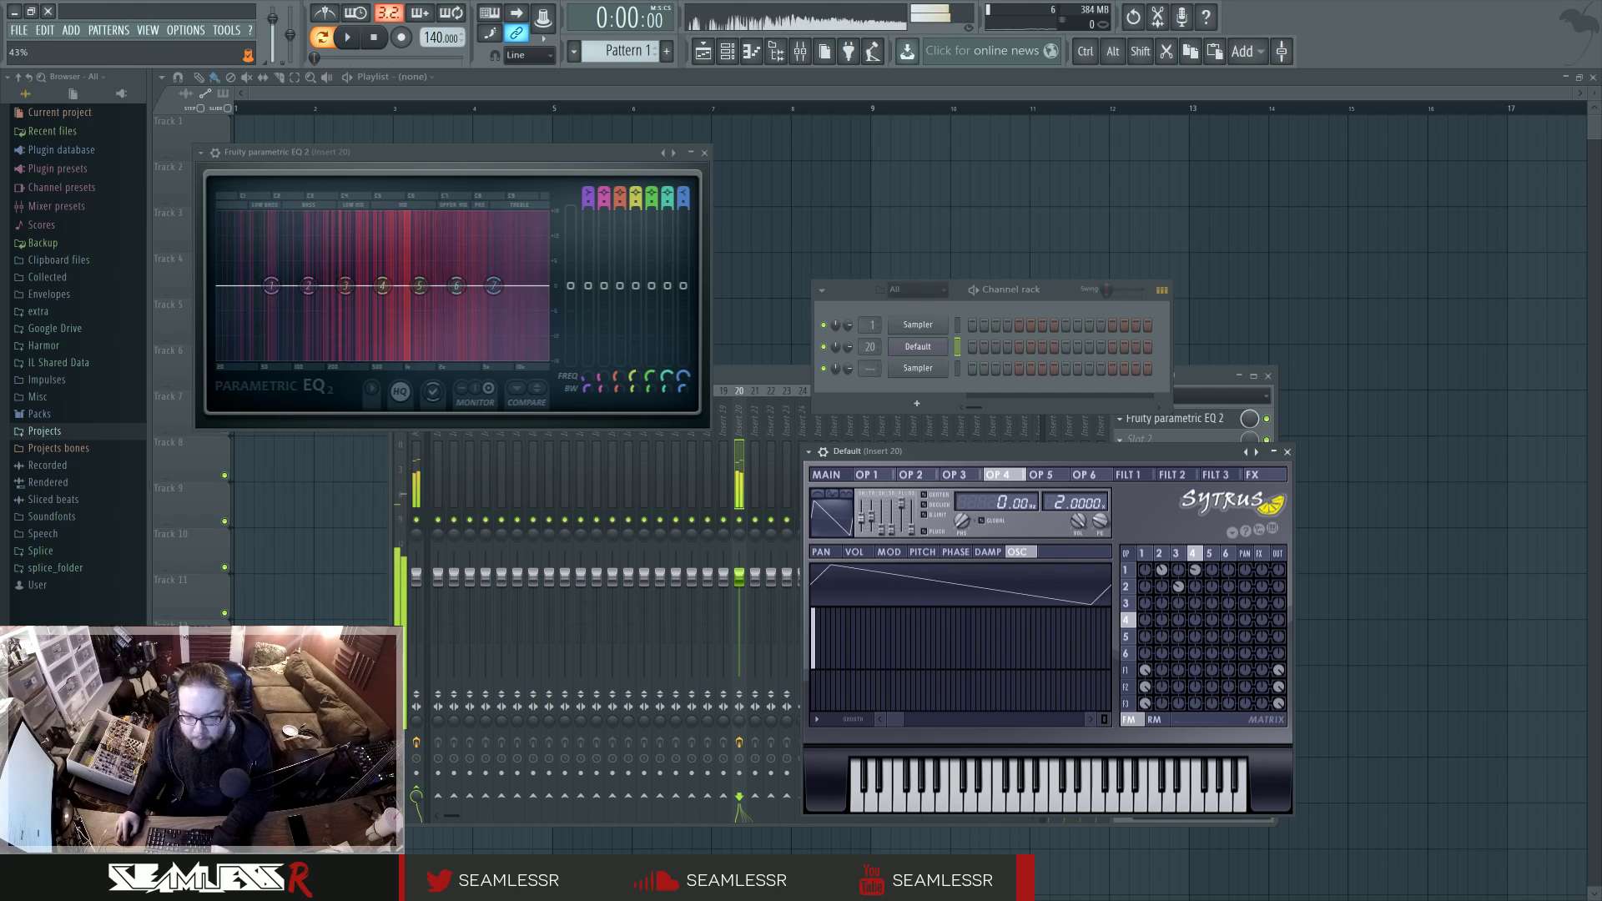
{"action": "left_click_drag", "start_coordinate": [1196, 571], "coordinate": [1196, 601]}
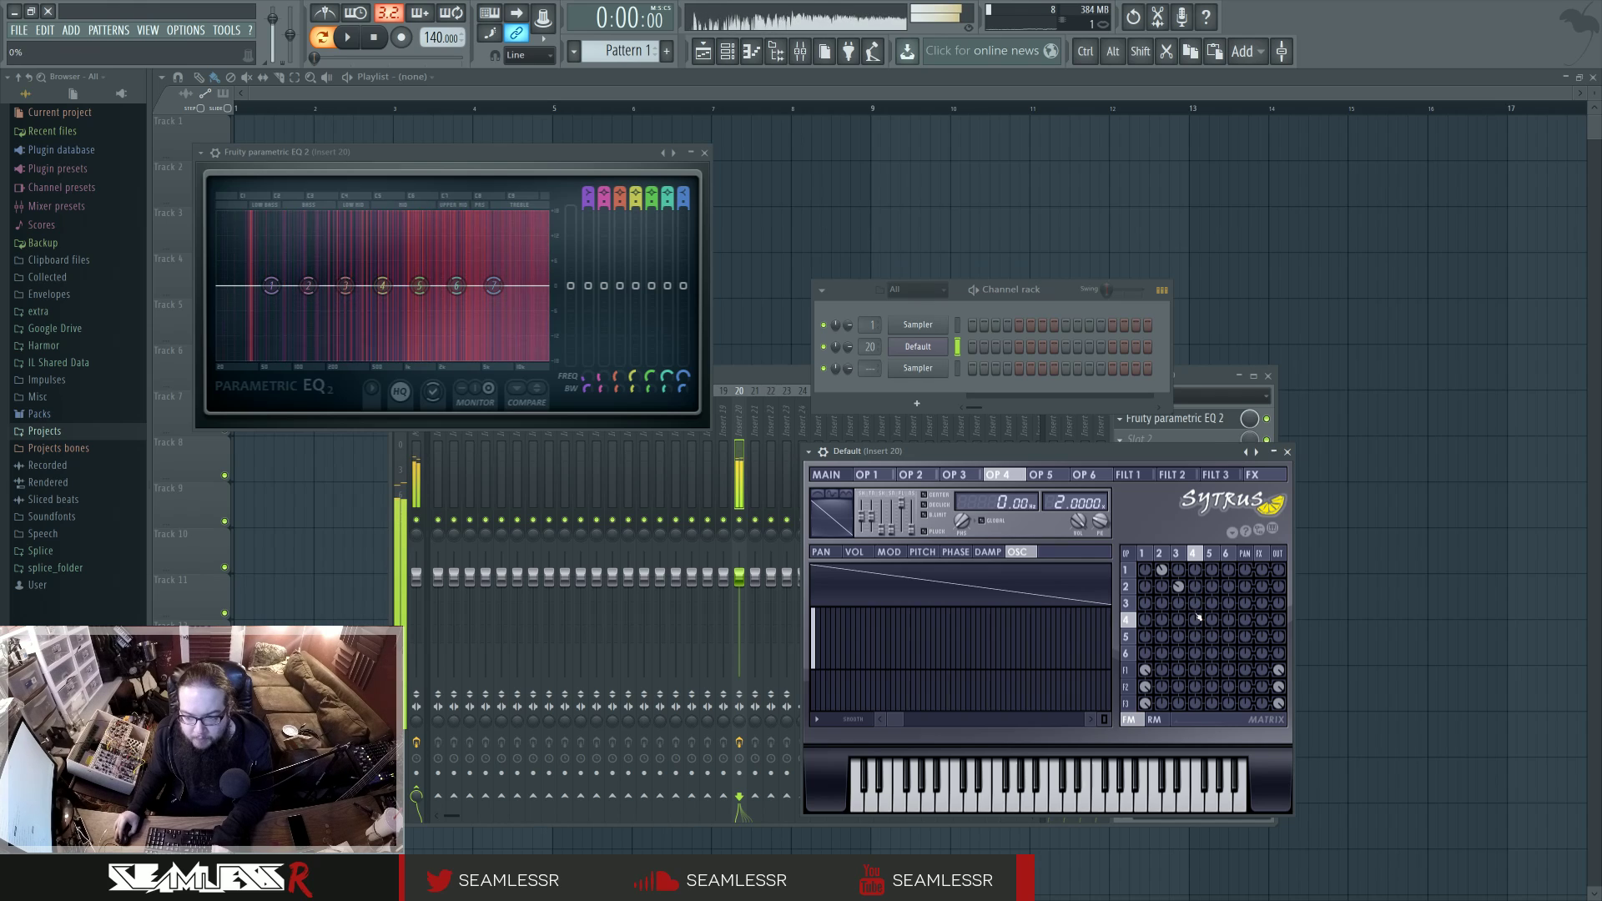
Try operator 4's frequency modulation of operator 2 while reshaping operator 4's oscillator waveform.
{"action": "mouse_move", "coordinate": [1162, 604]}
{"action": "left_mouse_down"}
{"action": "mouse_move", "coordinate": [1161, 618]}
{"action": "mouse_move", "coordinate": [1145, 608]}
{"action": "left_mouse_up"}
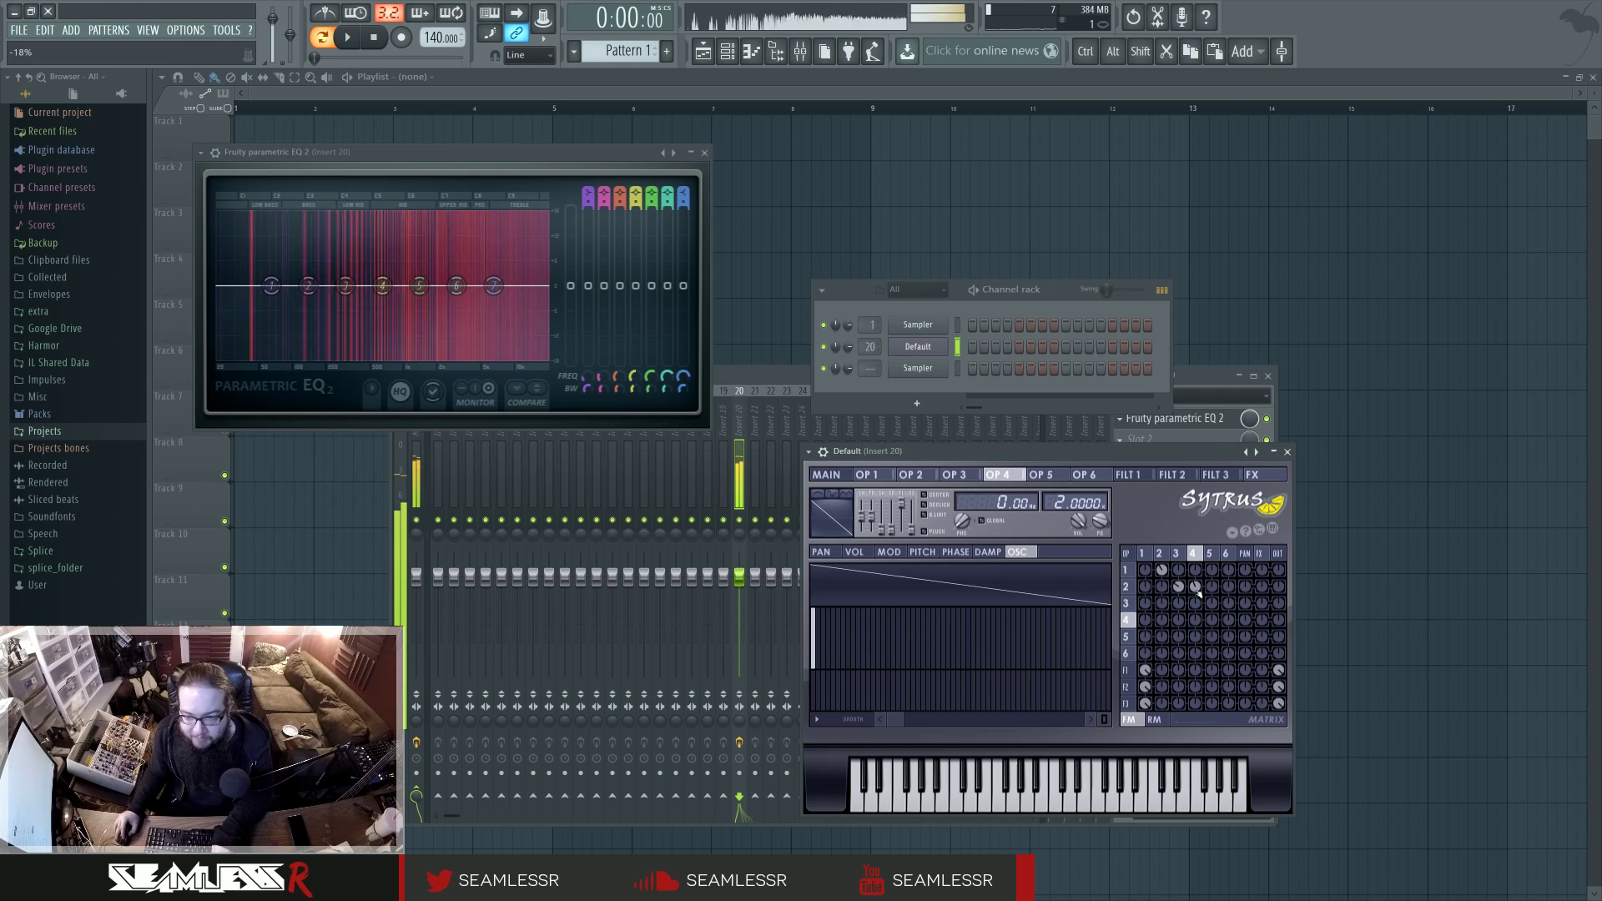
{"action": "left_click_drag", "start_coordinate": [1198, 589], "coordinate": [1197, 567]}
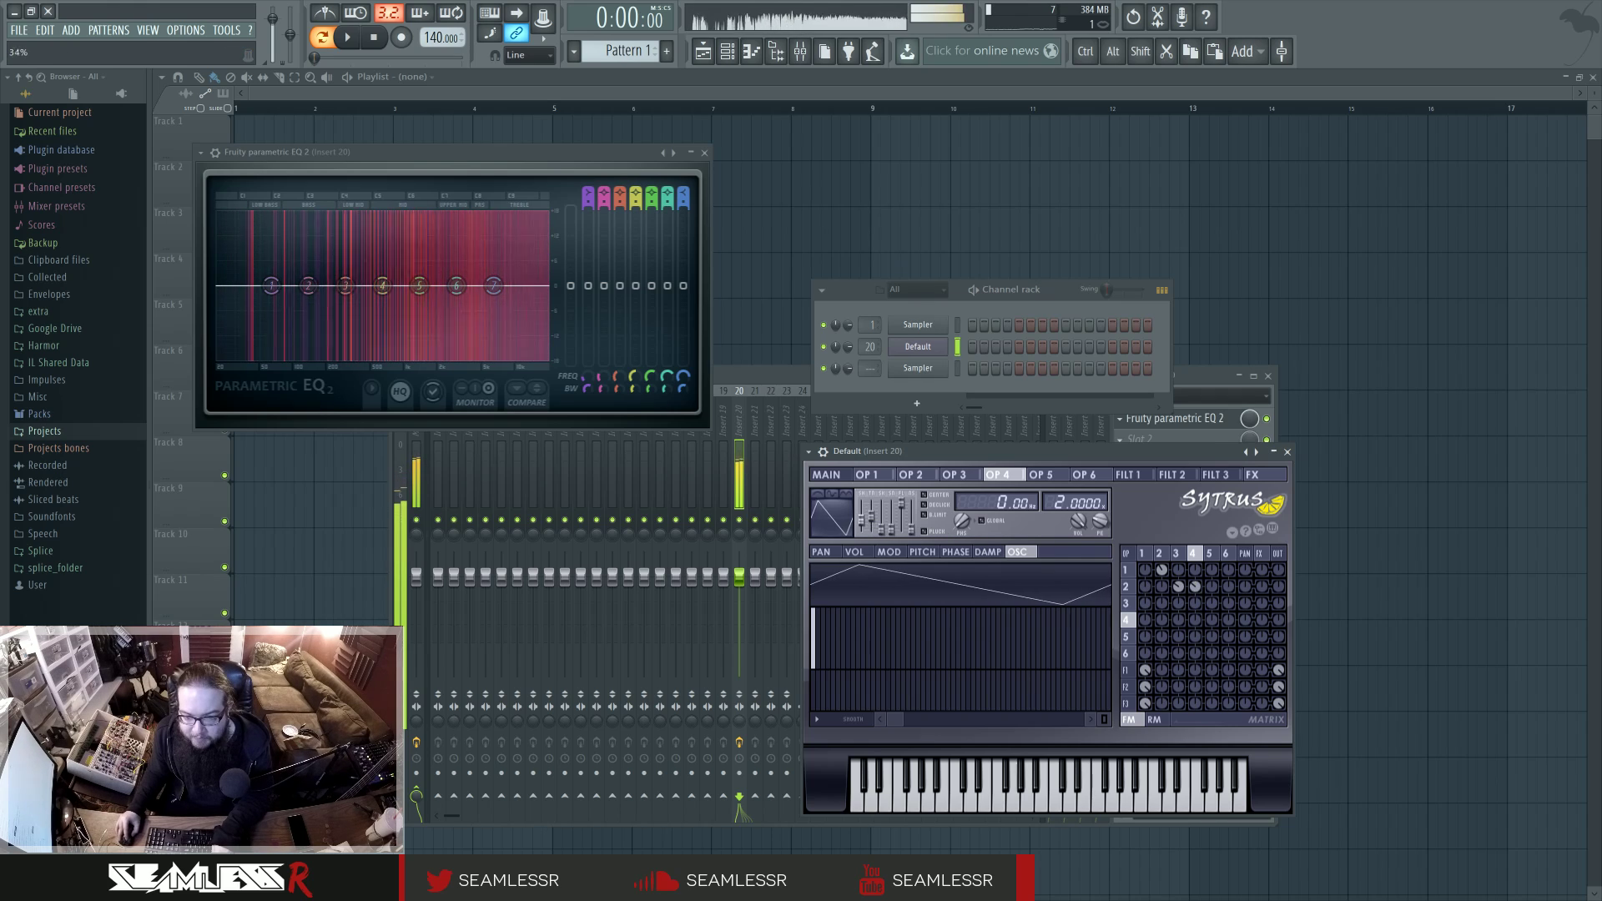
{"action": "left_click_drag", "start_coordinate": [863, 521], "coordinate": [864, 525]}
{"action": "left_click", "coordinate": [834, 476]}
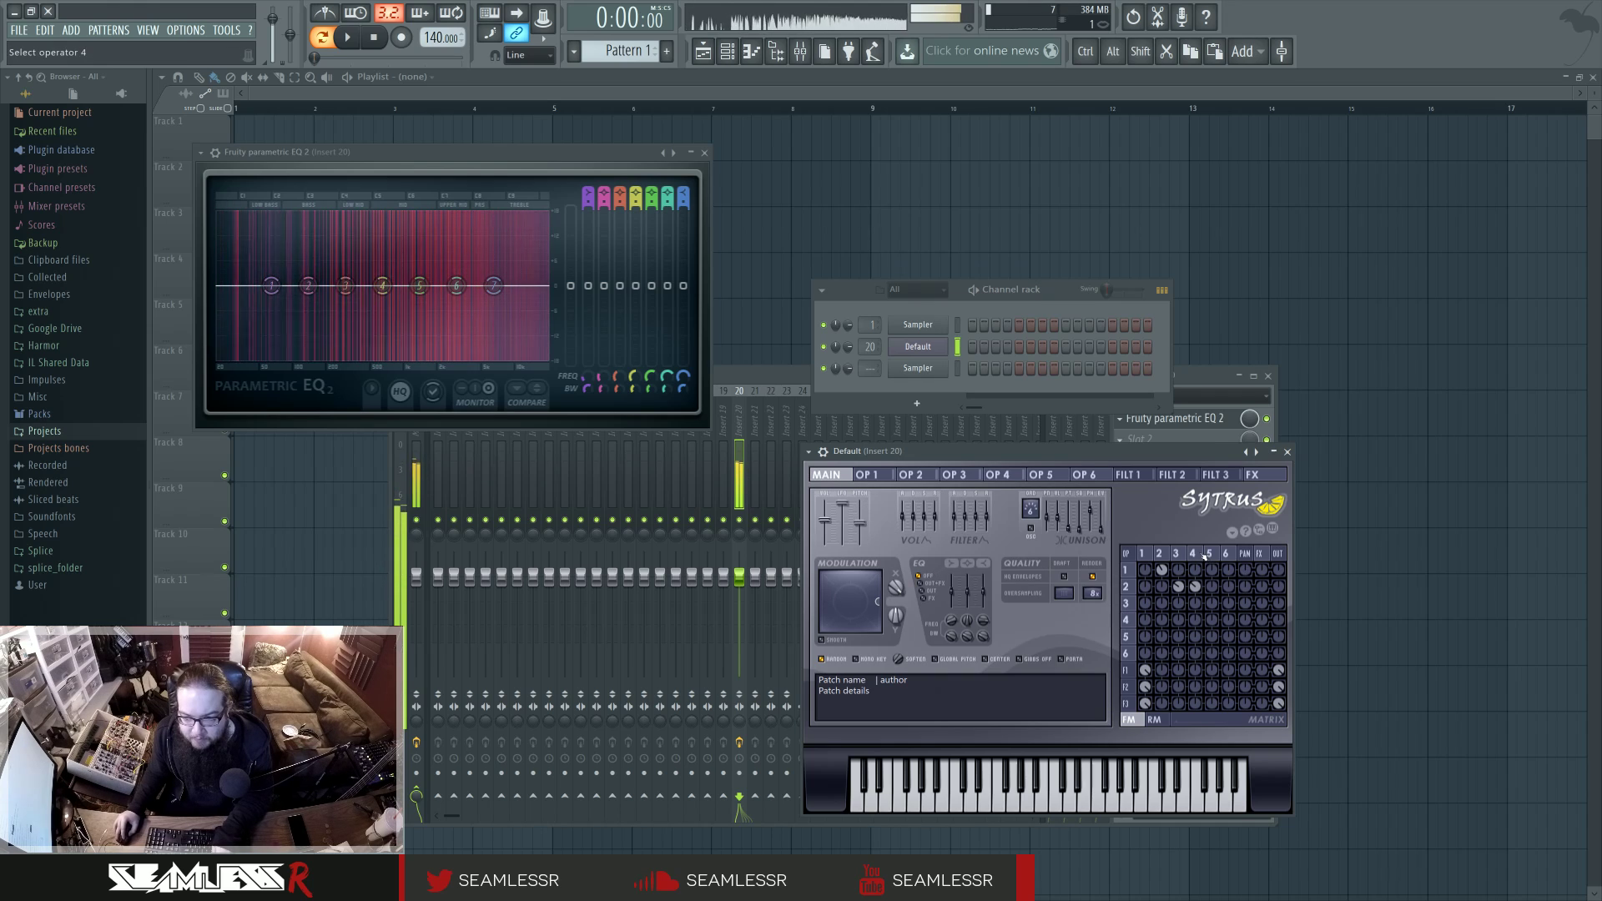
Lower operator 4's frequency ratio to 0.0100 and adjust operator 3's frequency ratio.
{"action": "left_click", "coordinate": [998, 475]}
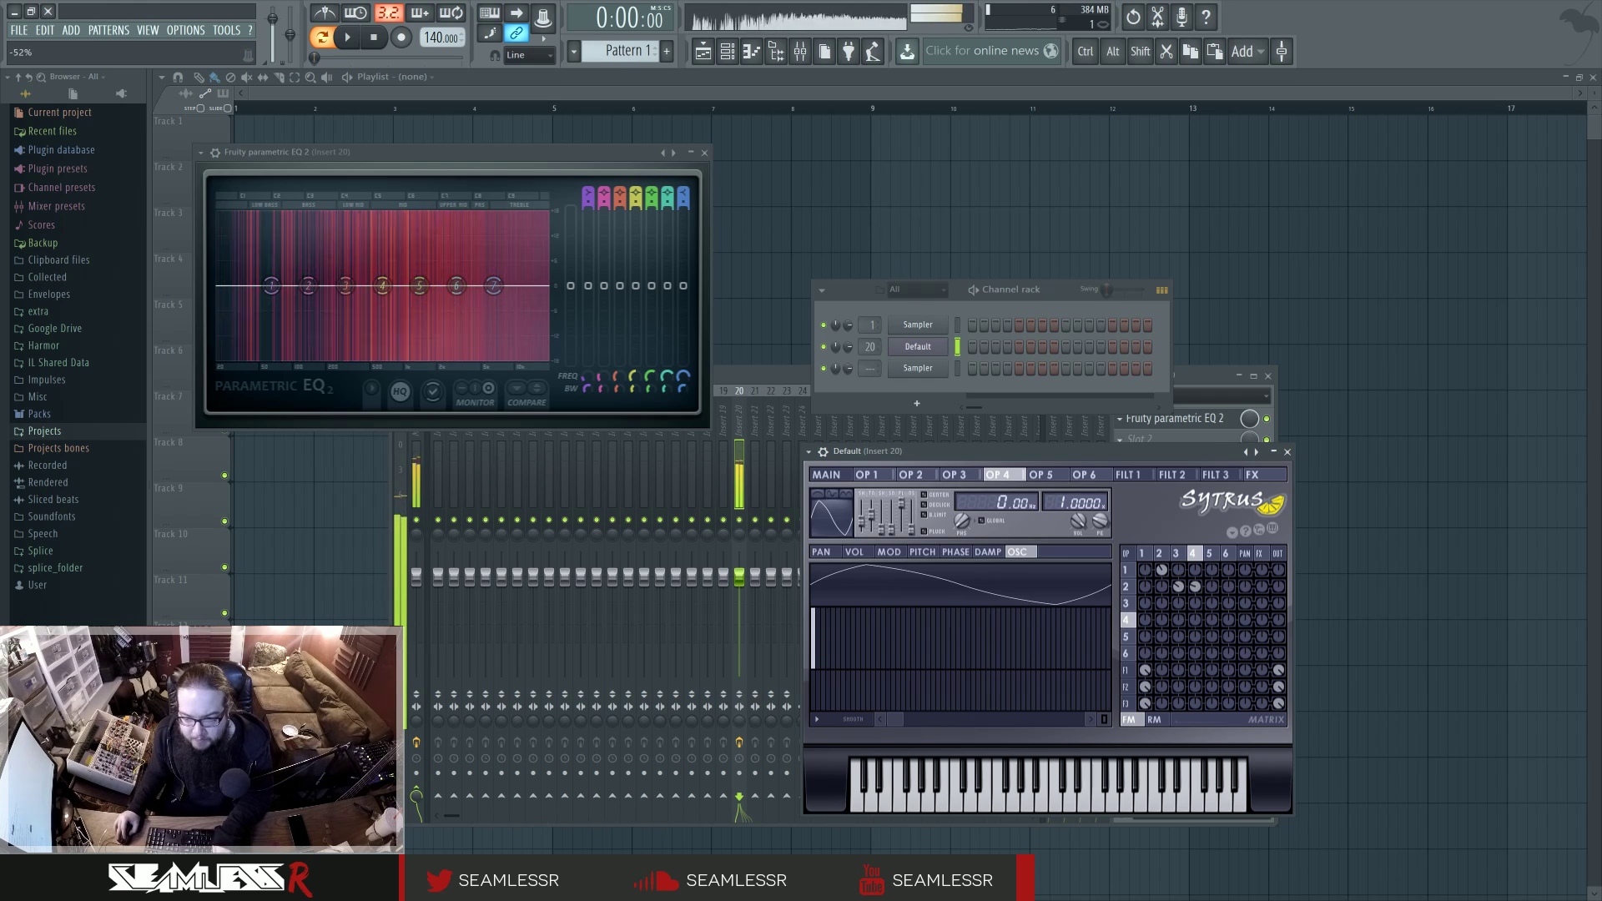
{"action": "left_click_drag", "start_coordinate": [1075, 504], "coordinate": [1075, 551]}
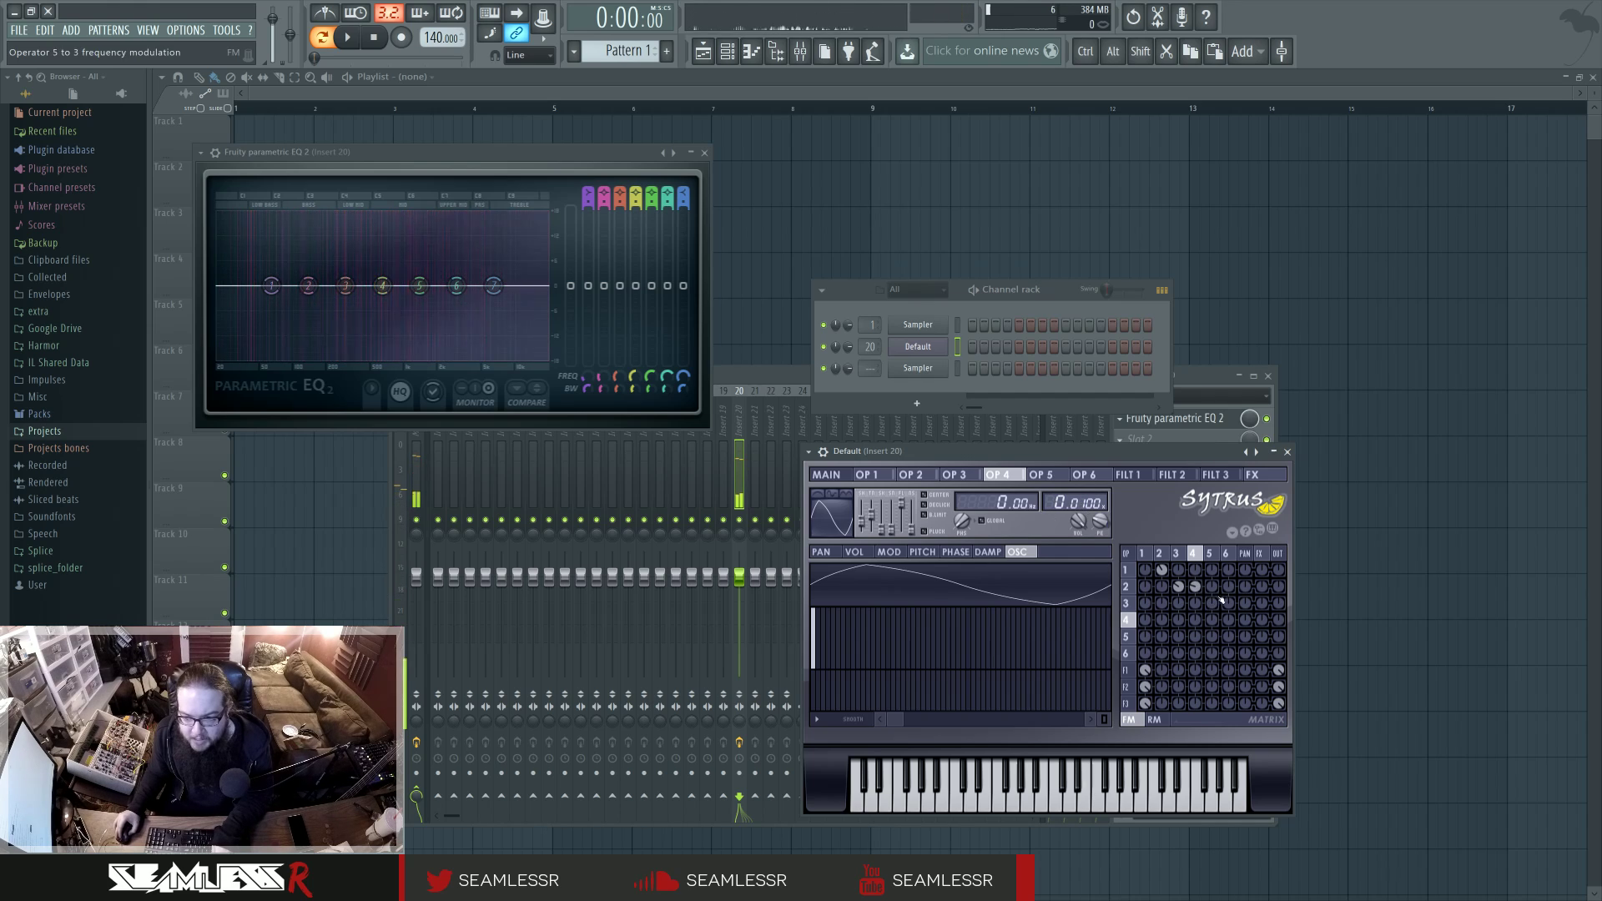
{"action": "left_click", "coordinate": [1176, 554]}
{"action": "left_click_drag", "start_coordinate": [1074, 504], "coordinate": [1074, 485]}
Check operator 2 and sweep Modulation X on the main page to hear the changed modulators.
{"action": "left_click", "coordinate": [1160, 554]}
{"action": "left_click", "coordinate": [826, 475]}
{"action": "left_click_drag", "start_coordinate": [825, 515], "coordinate": [825, 520]}
{"action": "left_click_drag", "start_coordinate": [895, 587], "coordinate": [896, 606]}
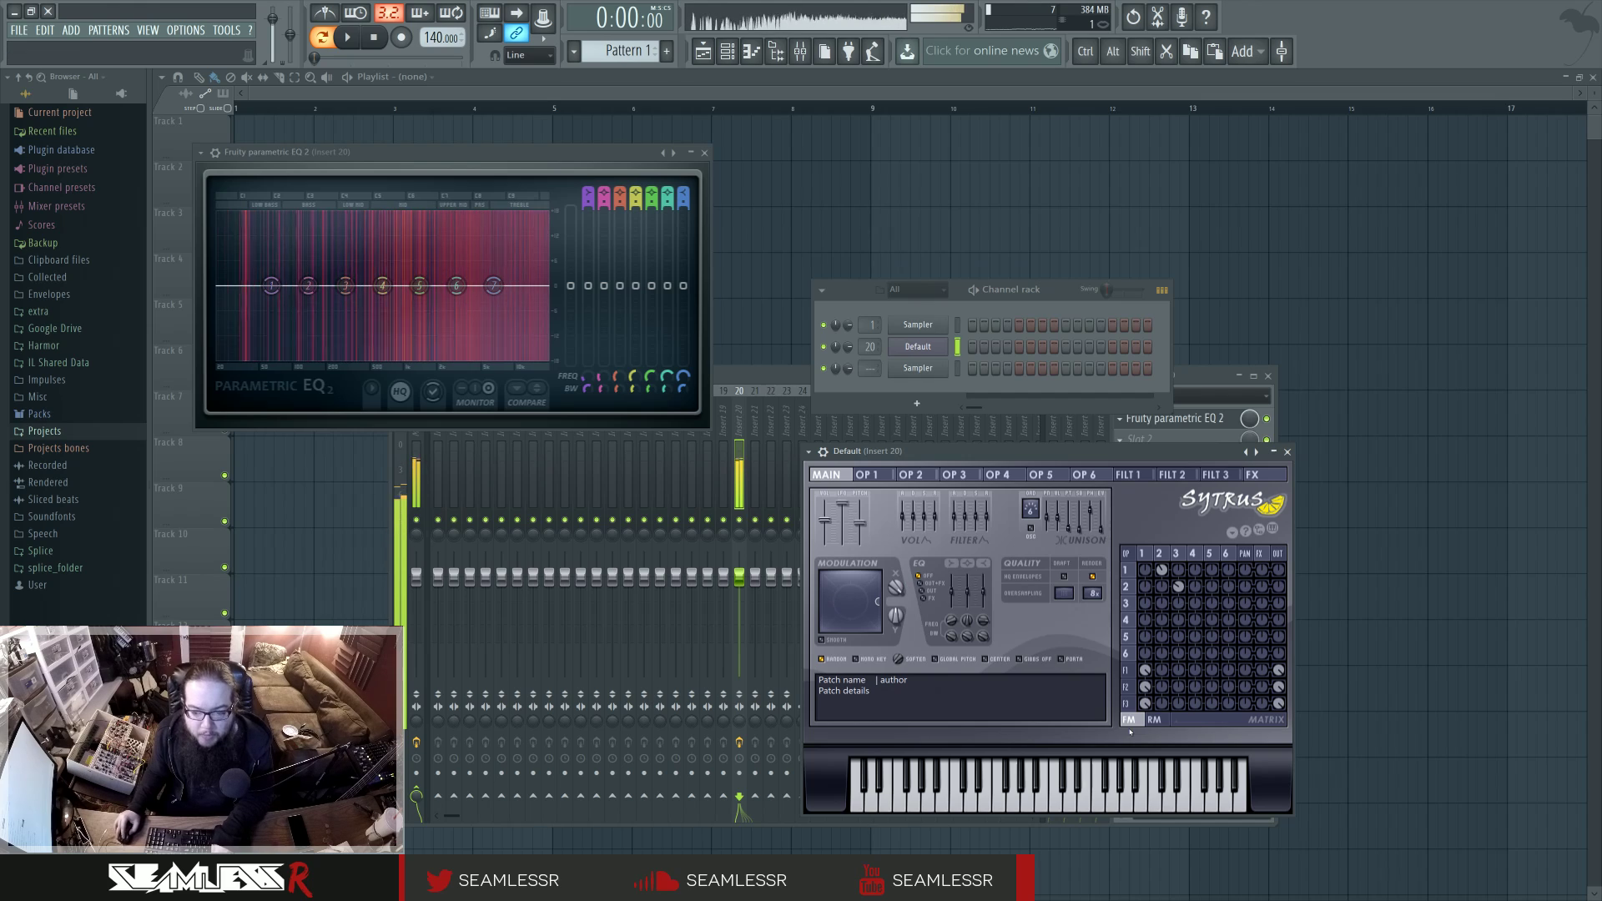
Reshape the cutoff curves over Modulation X on filters 1, 2 and 3, giving filter 3 a falling slope.
{"action": "left_click", "coordinate": [1126, 687]}
{"action": "left_click", "coordinate": [886, 551]}
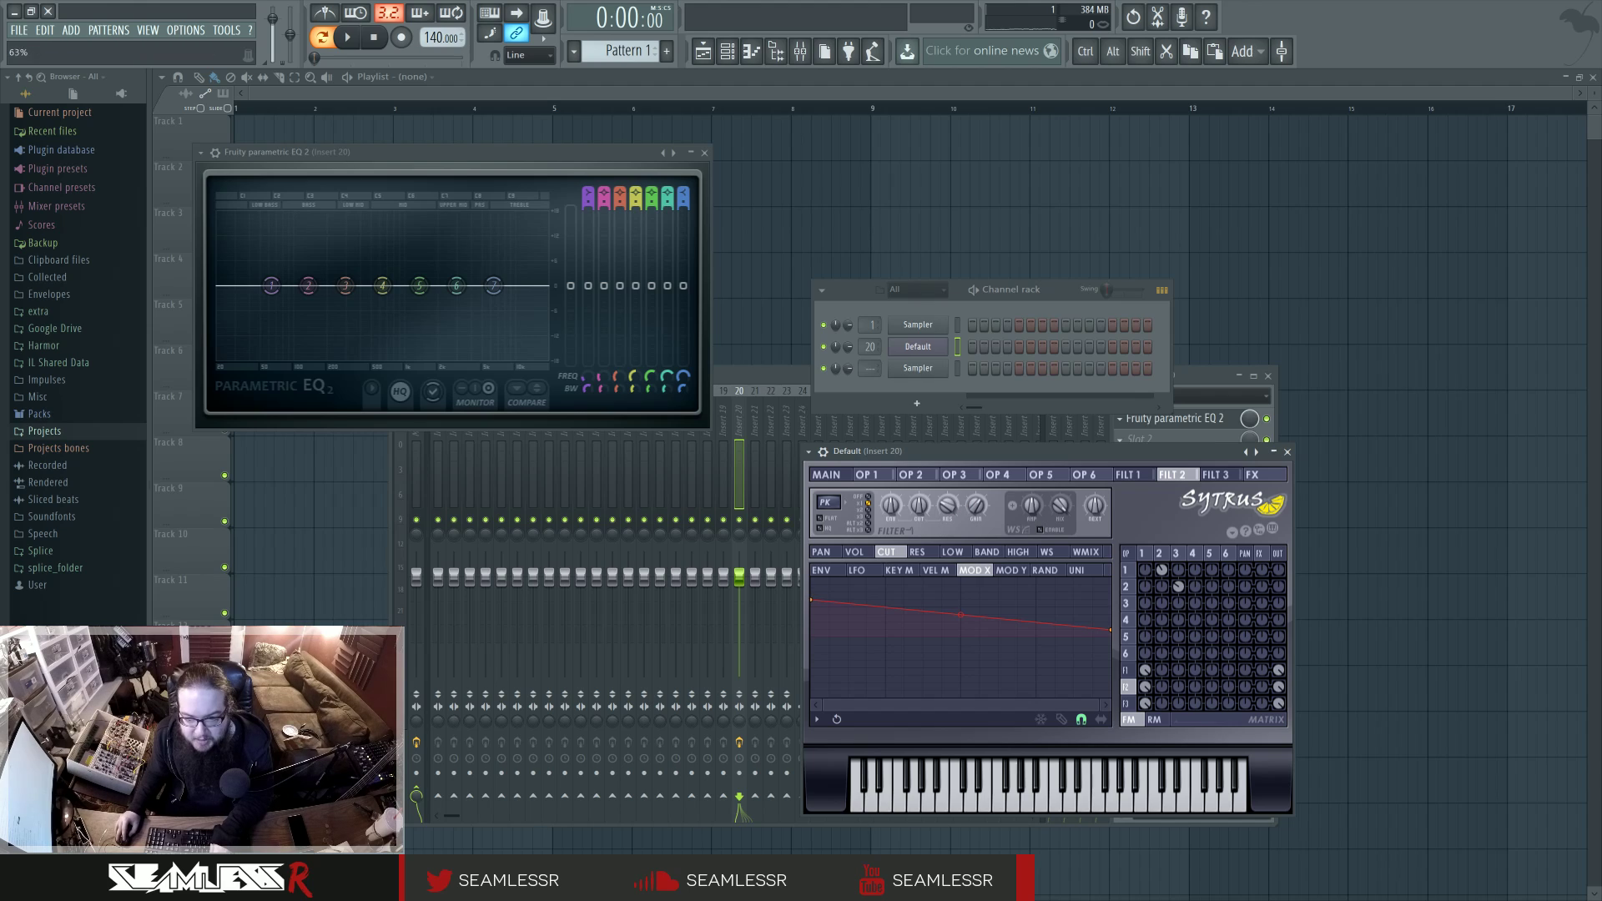
{"action": "left_click", "coordinate": [1126, 670]}
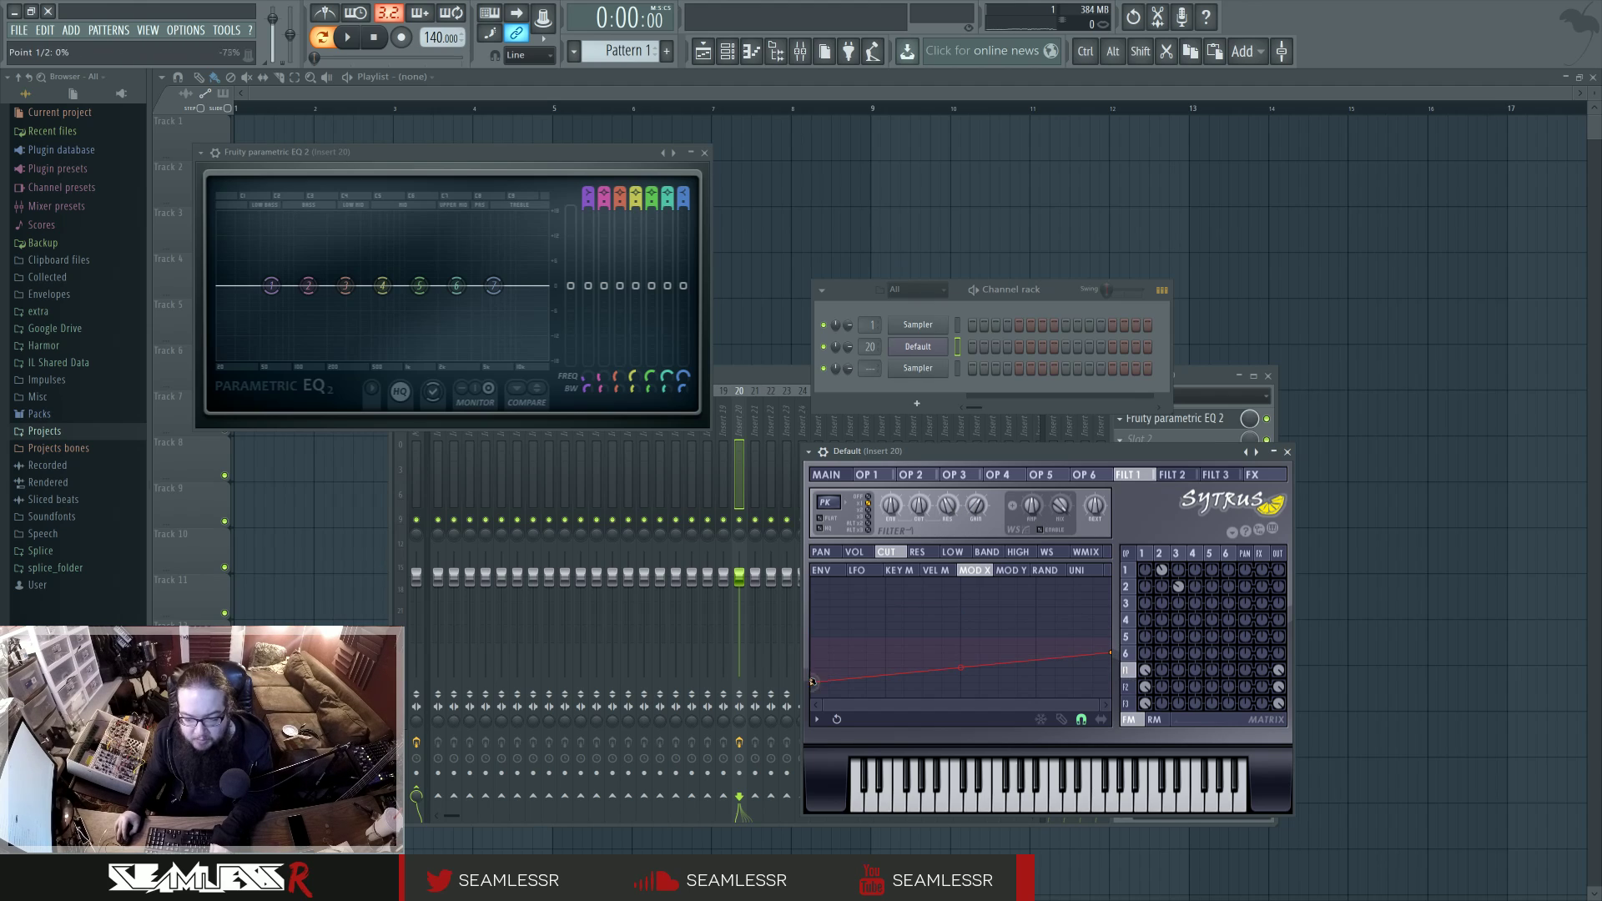
{"action": "left_click", "coordinate": [1123, 704]}
{"action": "left_click_drag", "start_coordinate": [1109, 600], "coordinate": [828, 596]}
{"action": "left_click", "coordinate": [835, 474]}
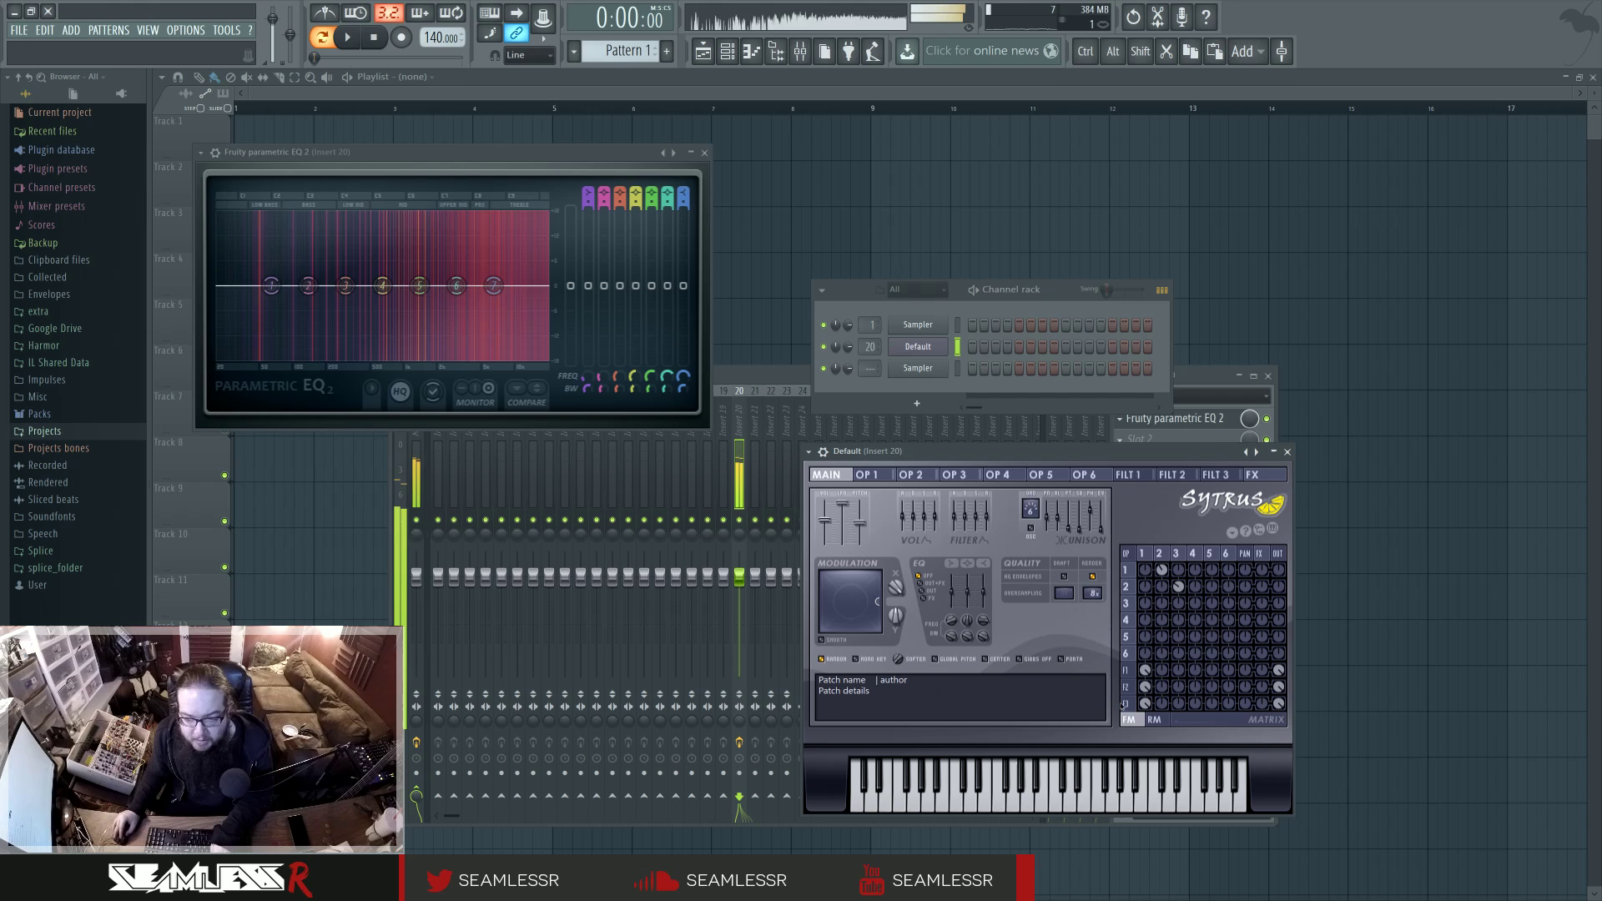
{"action": "left_click", "coordinate": [1215, 475]}
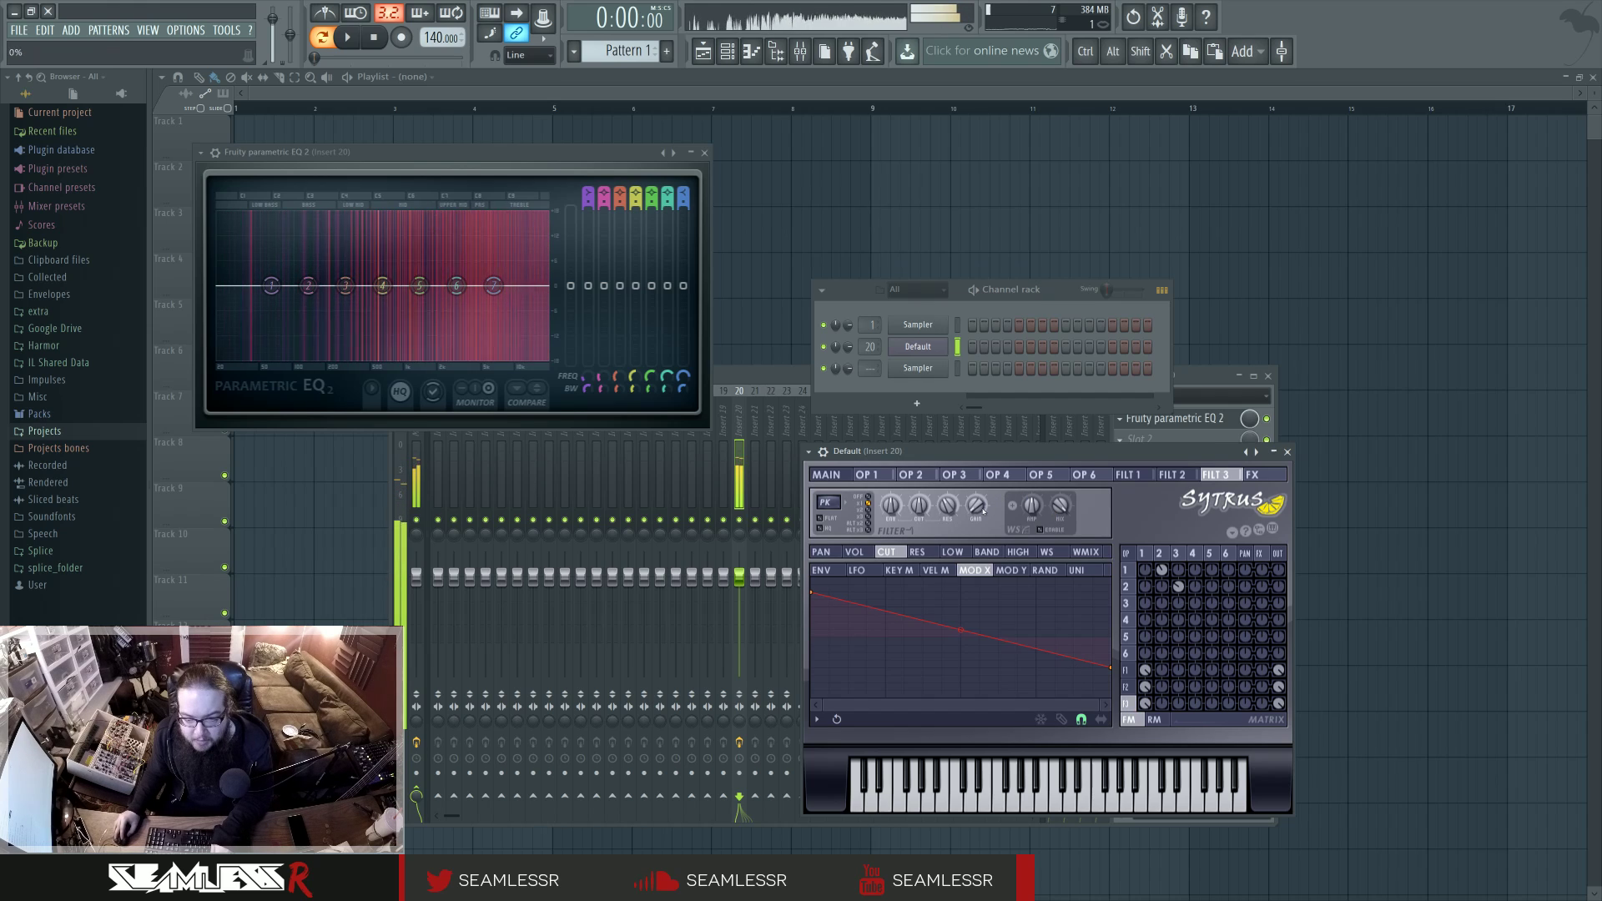
{"action": "left_click", "coordinate": [835, 474]}
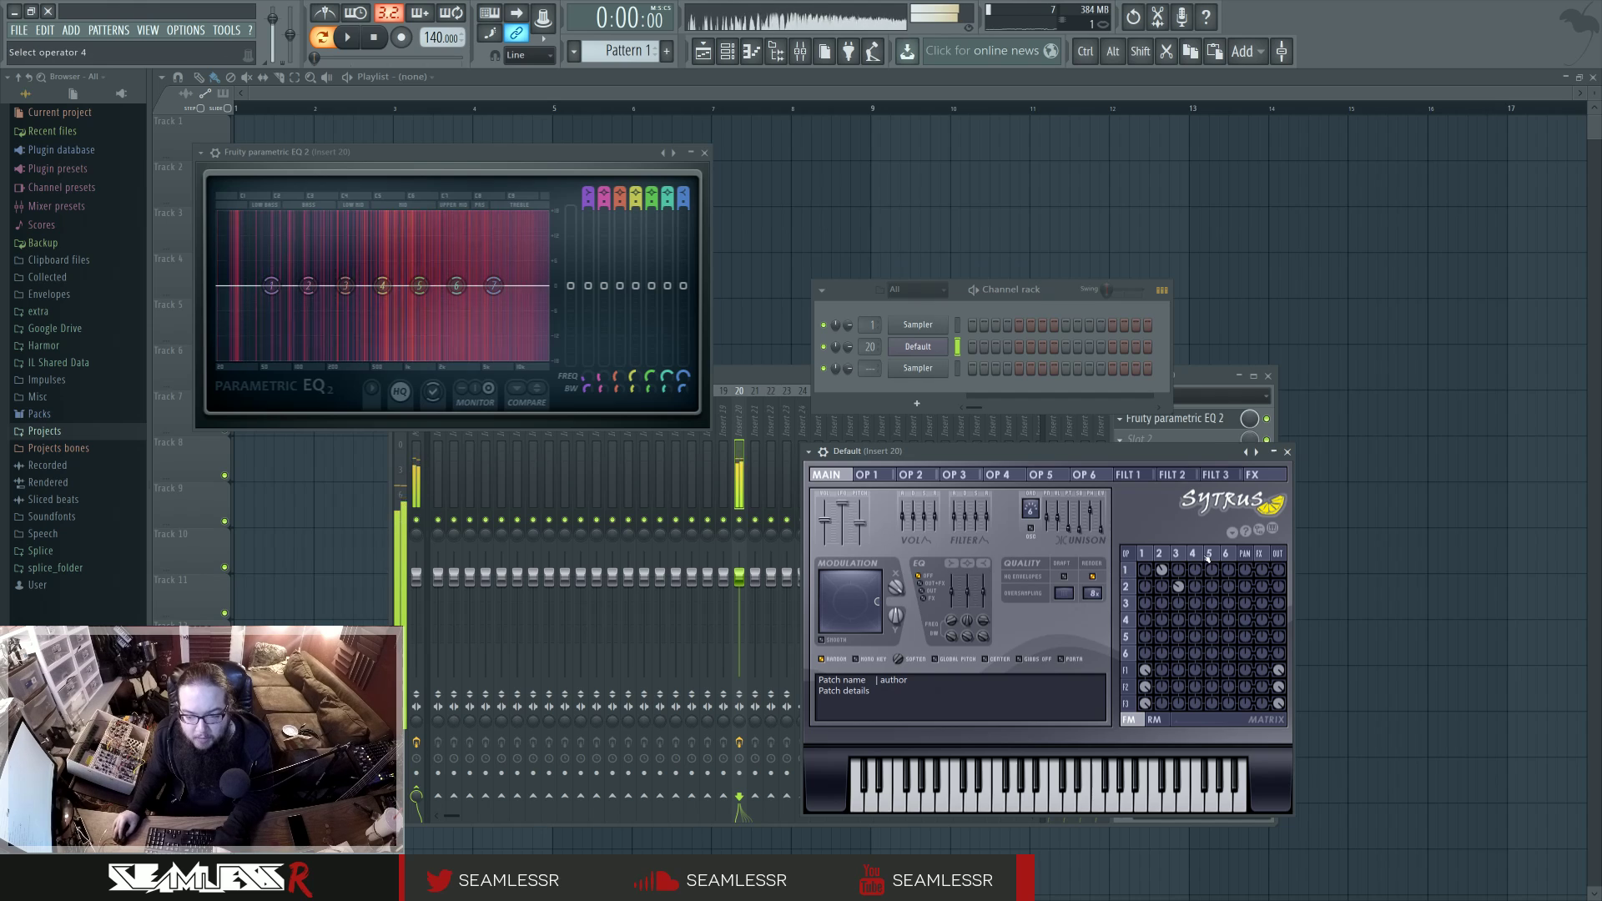
Clear the extra harmonics from operator 1's oscillator, leaving only the first harmonic.
{"action": "left_click", "coordinate": [1126, 570]}
{"action": "left_click", "coordinate": [1017, 552]}
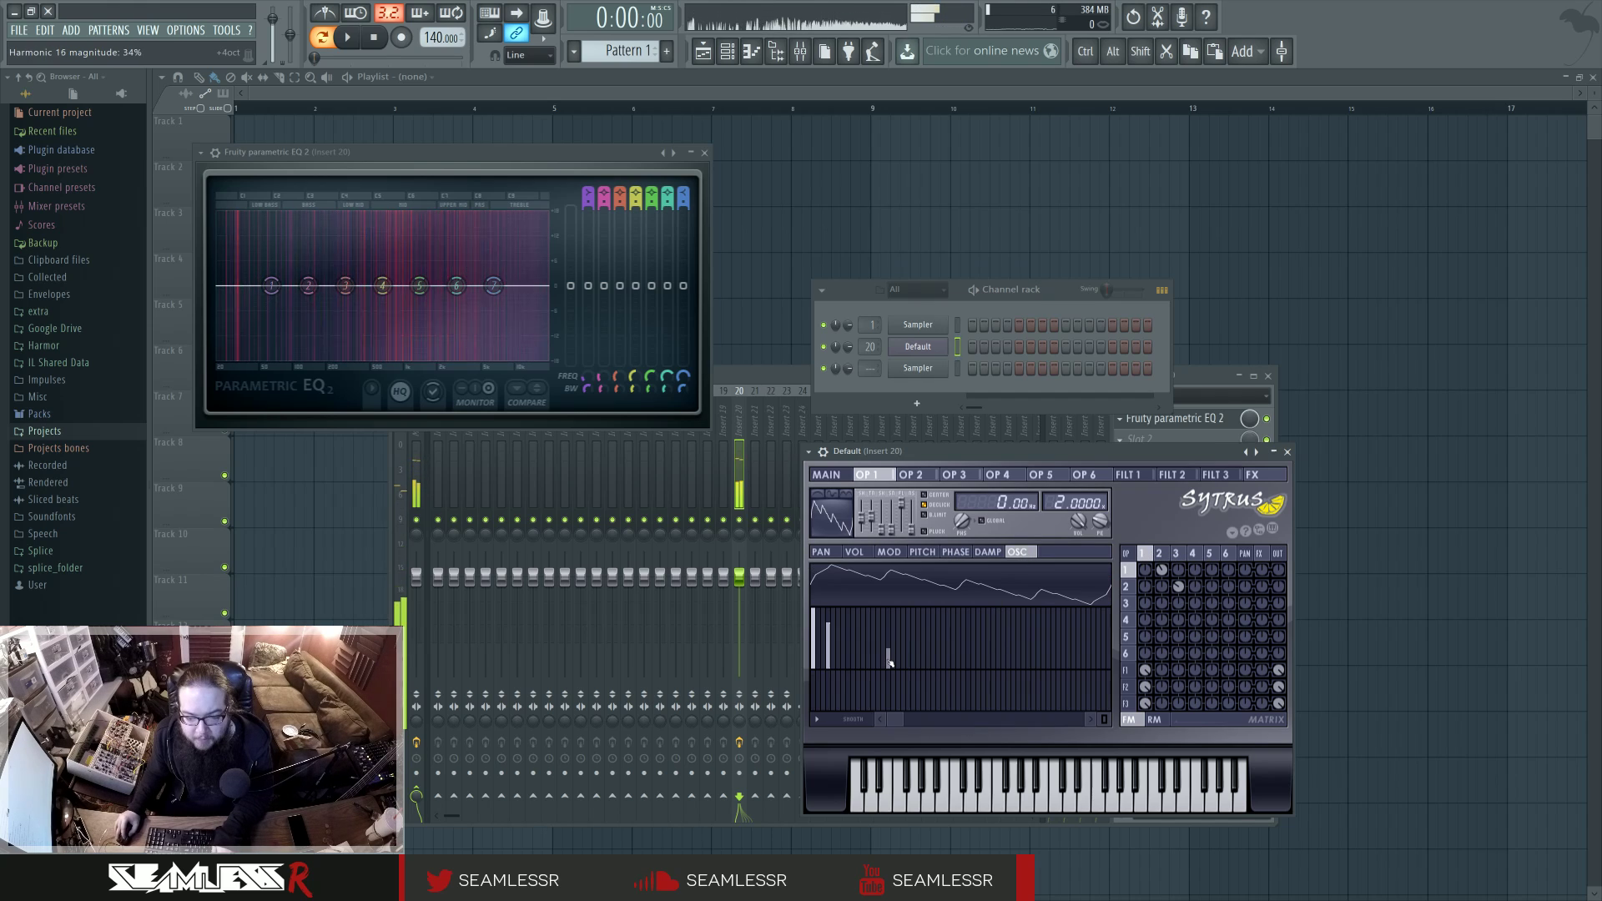
{"action": "left_click", "coordinate": [826, 474]}
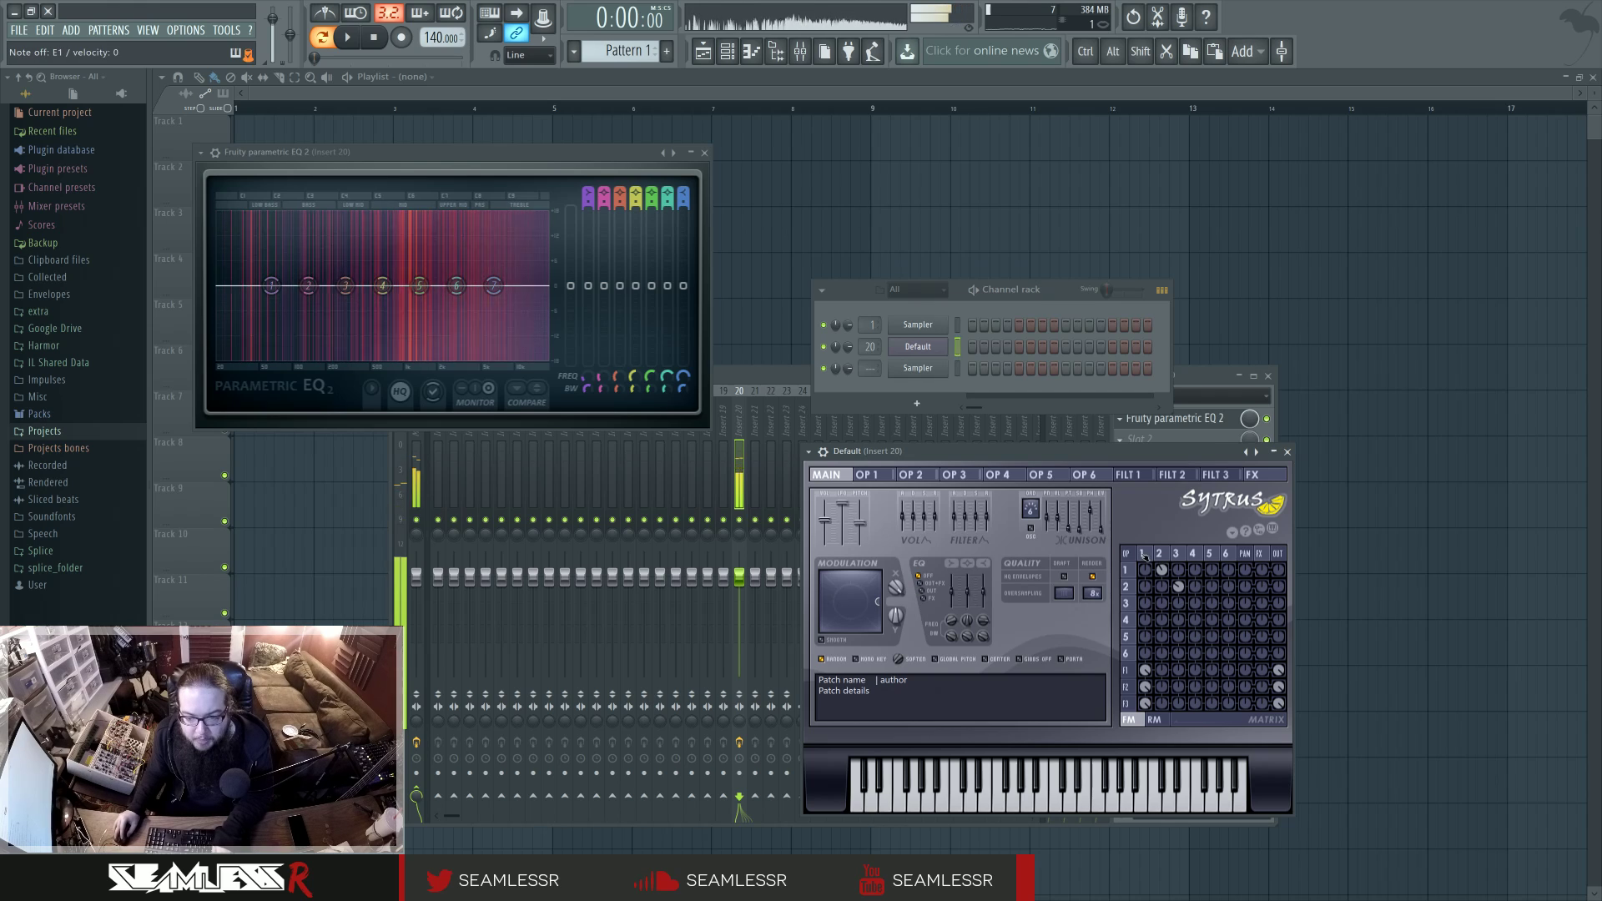
{"action": "left_click", "coordinate": [867, 475]}
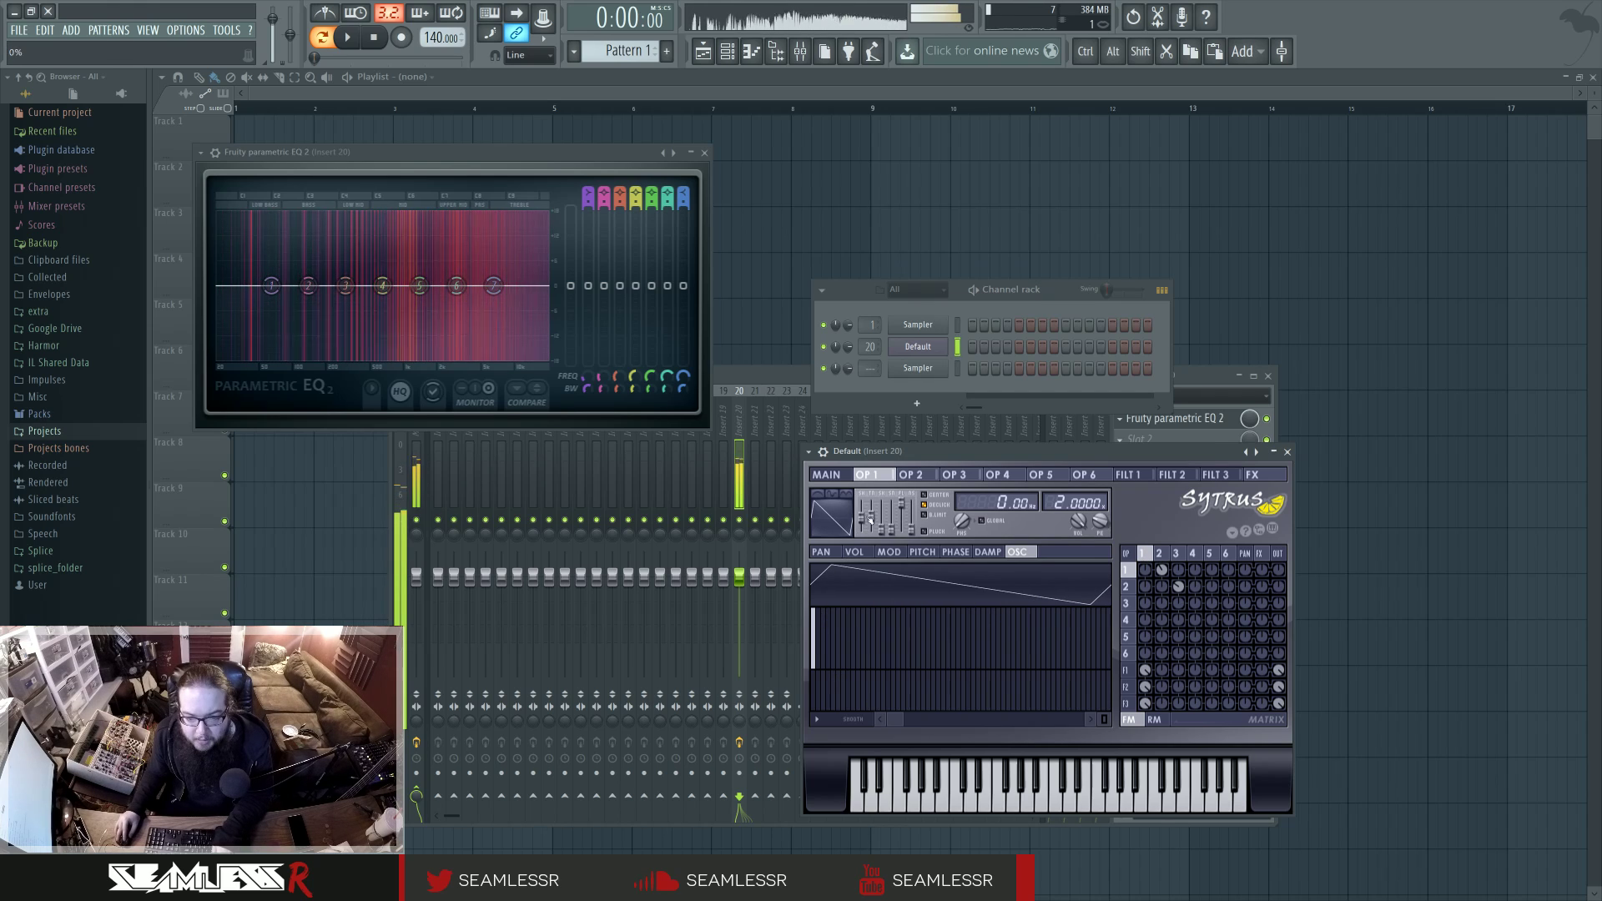
{"action": "left_click", "coordinate": [826, 474]}
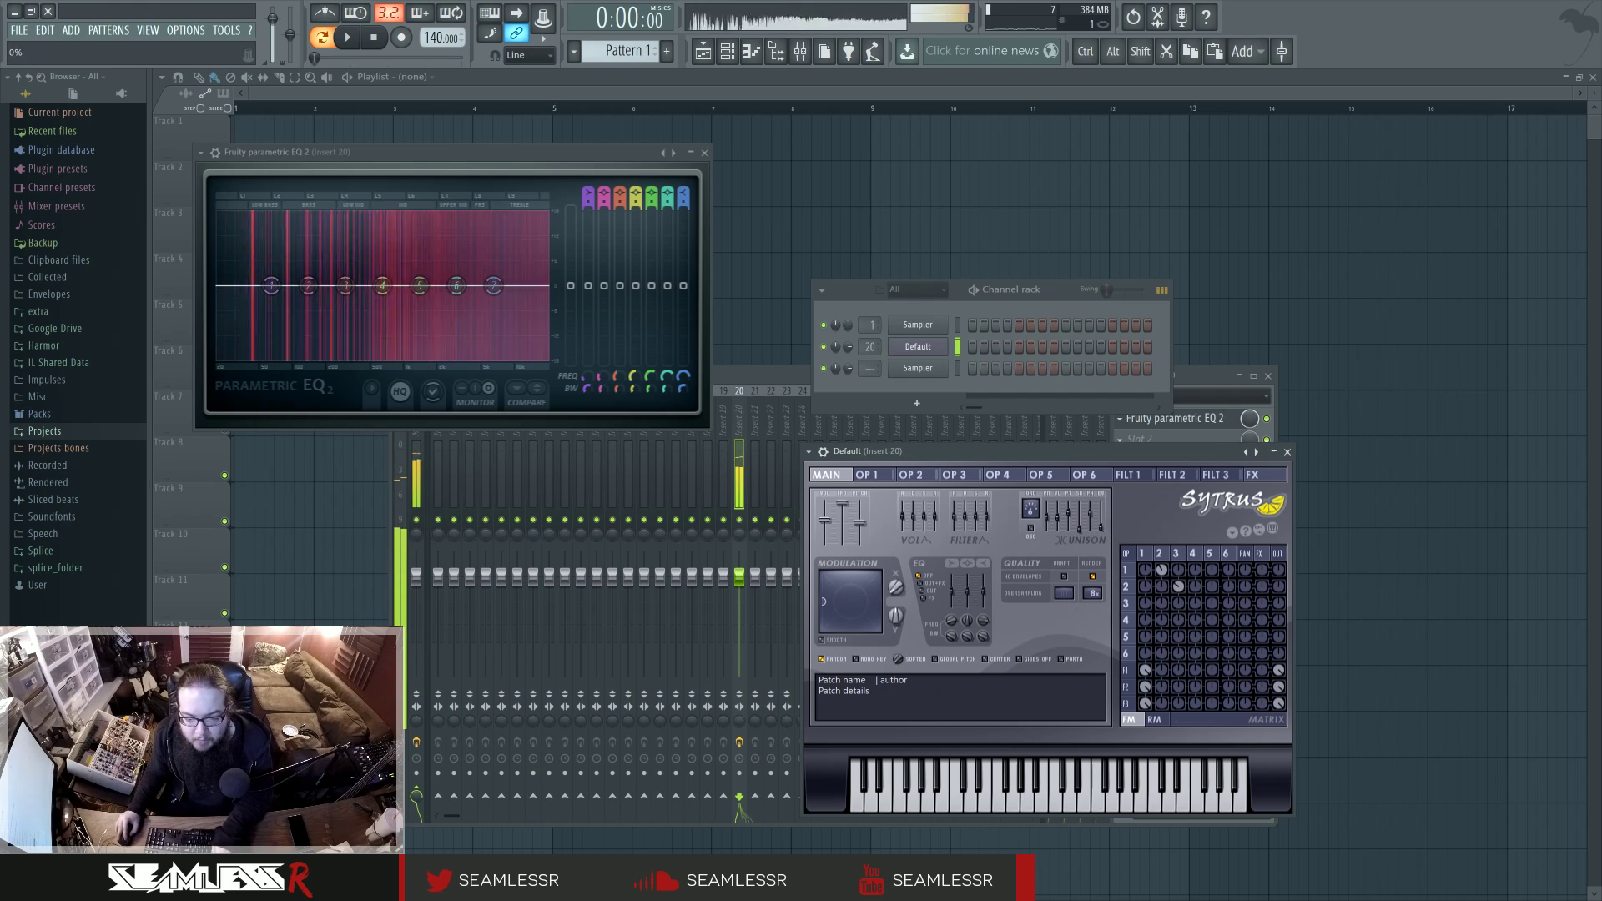
Turn off the unison voices on the main page and sweep Modulation X to hear the plain sound, checking operator 1.
{"action": "left_click_drag", "start_coordinate": [1032, 508], "coordinate": [1031, 538]}
{"action": "left_click_drag", "start_coordinate": [826, 599], "coordinate": [877, 596]}
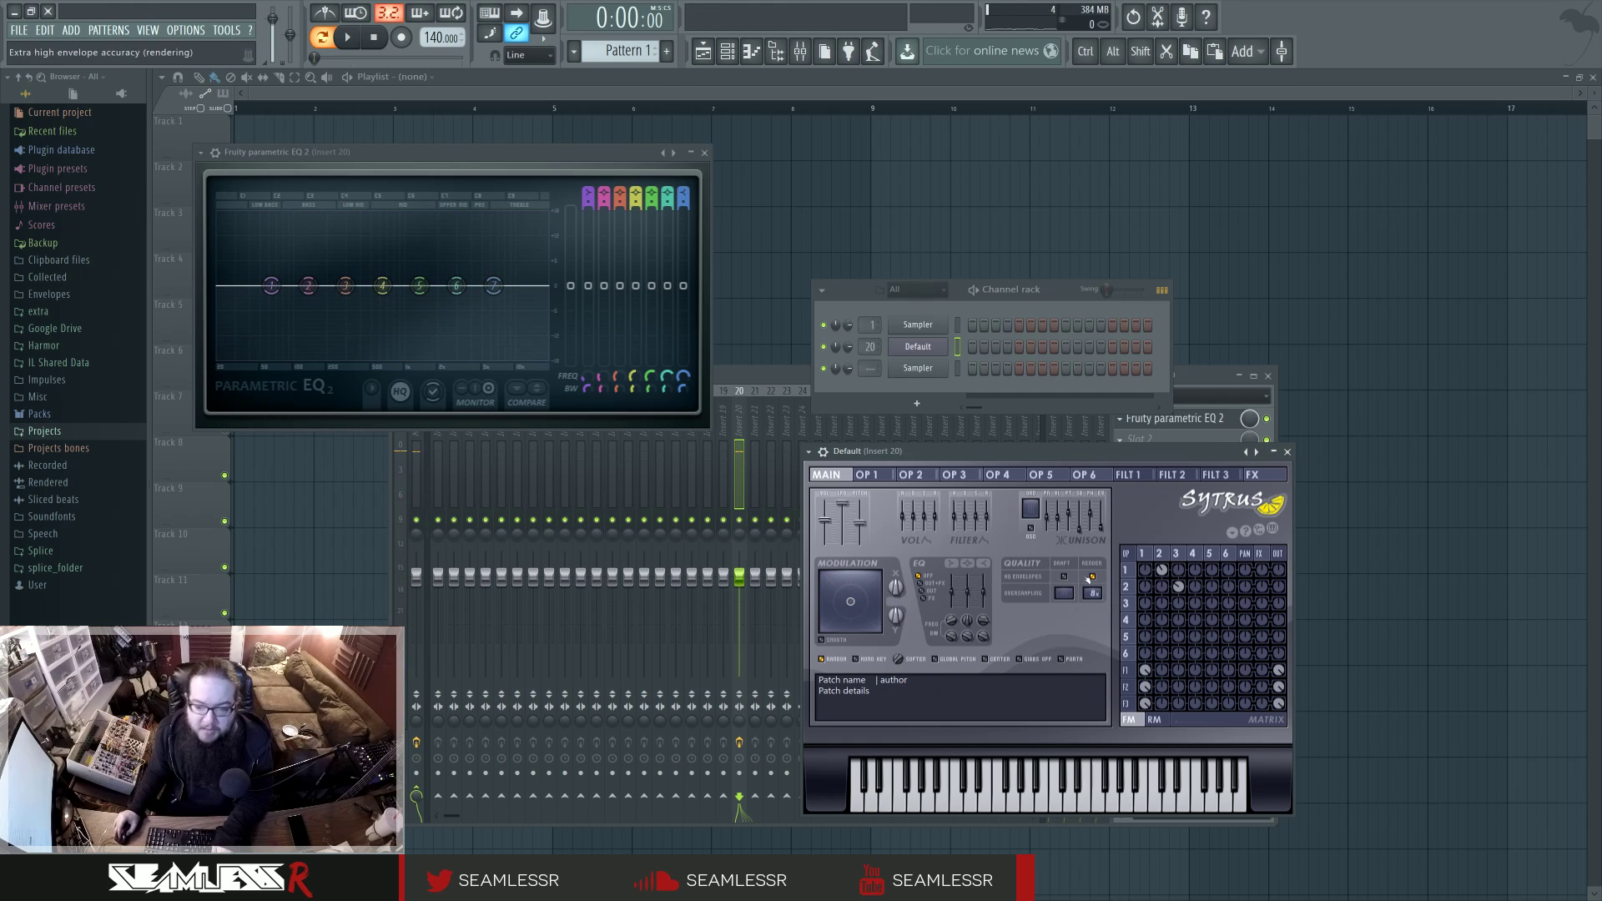
{"action": "left_click", "coordinate": [853, 477]}
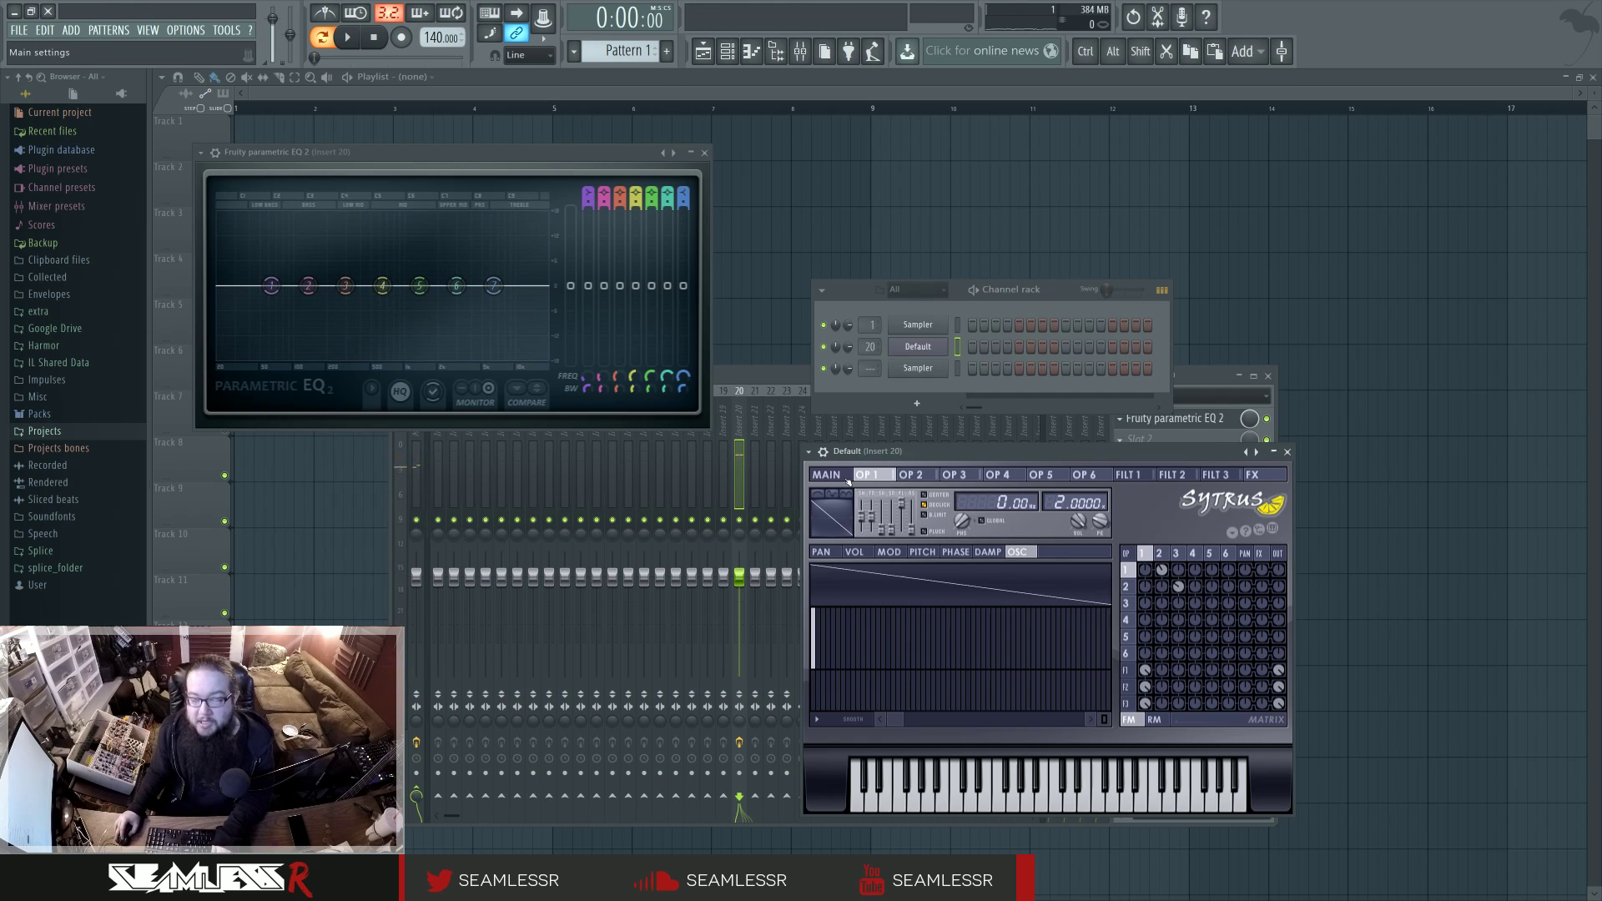
{"action": "left_click", "coordinate": [838, 475]}
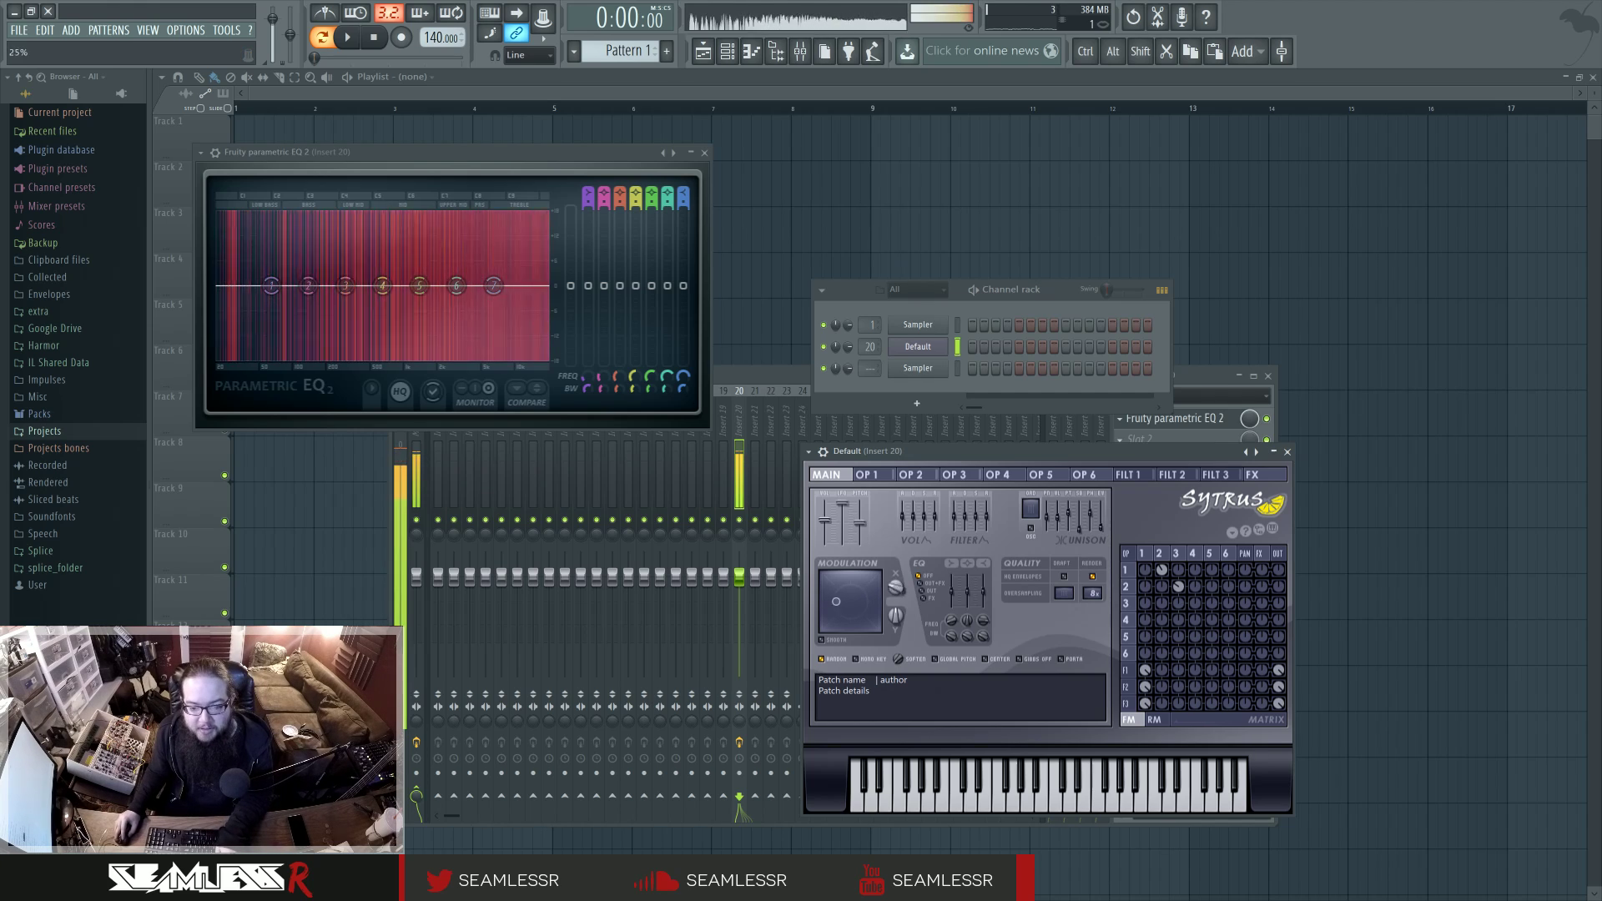
{"action": "left_click_drag", "start_coordinate": [896, 587], "coordinate": [895, 571]}
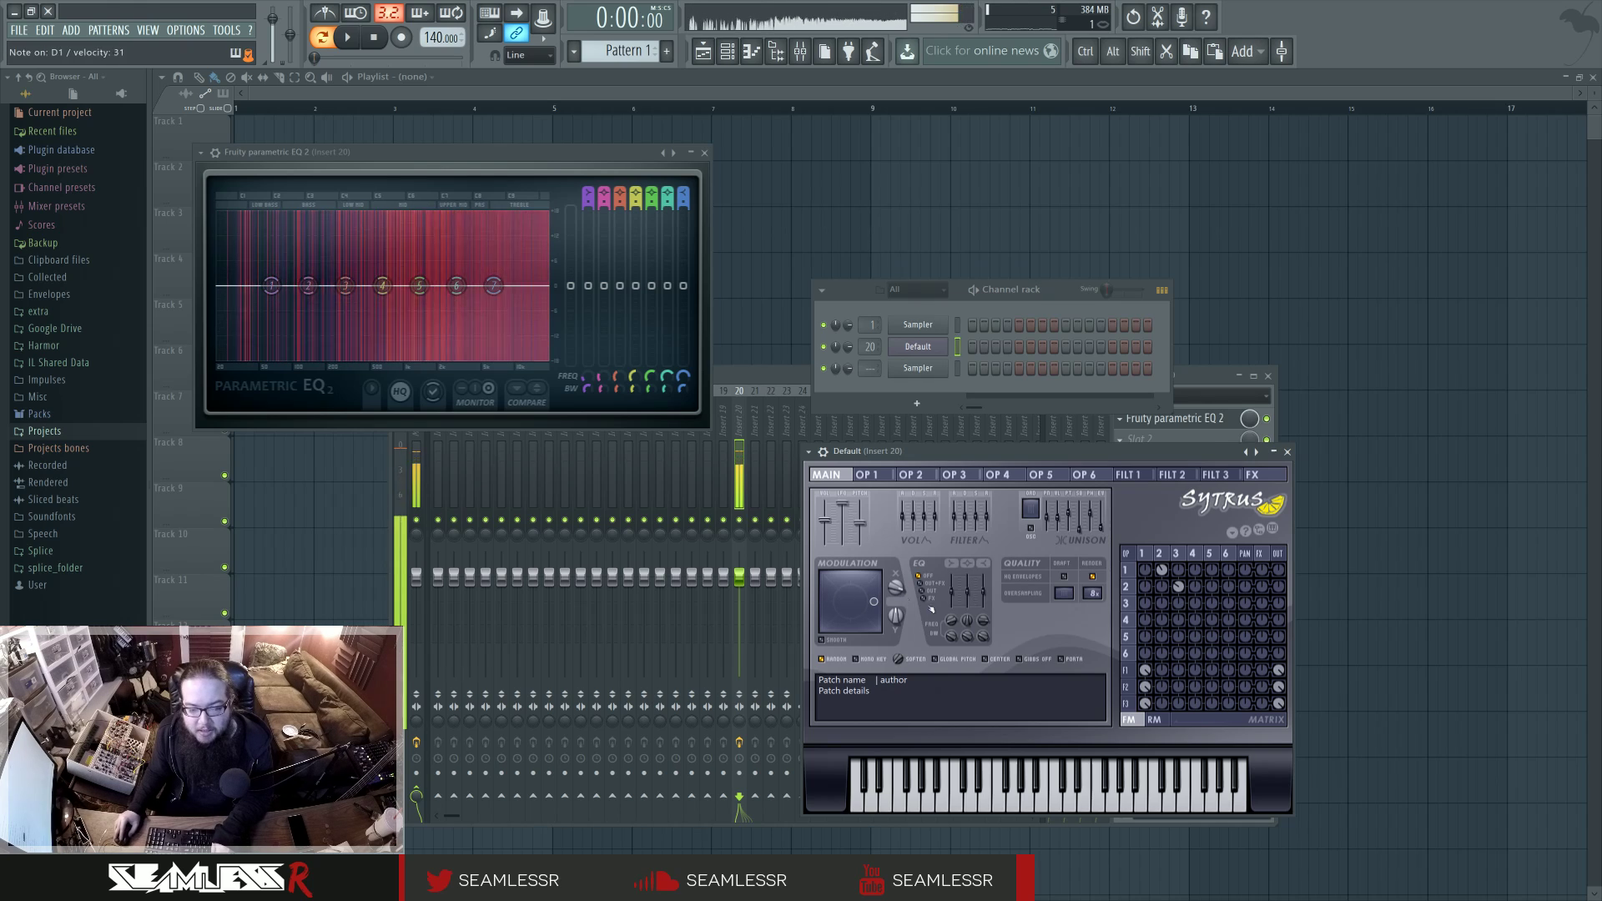
Set operator 4's frequency modulation of operator 1 to about -95% and reshape operator 4's oscillator waveform.
{"action": "left_click_drag", "start_coordinate": [1195, 601], "coordinate": [1199, 576]}
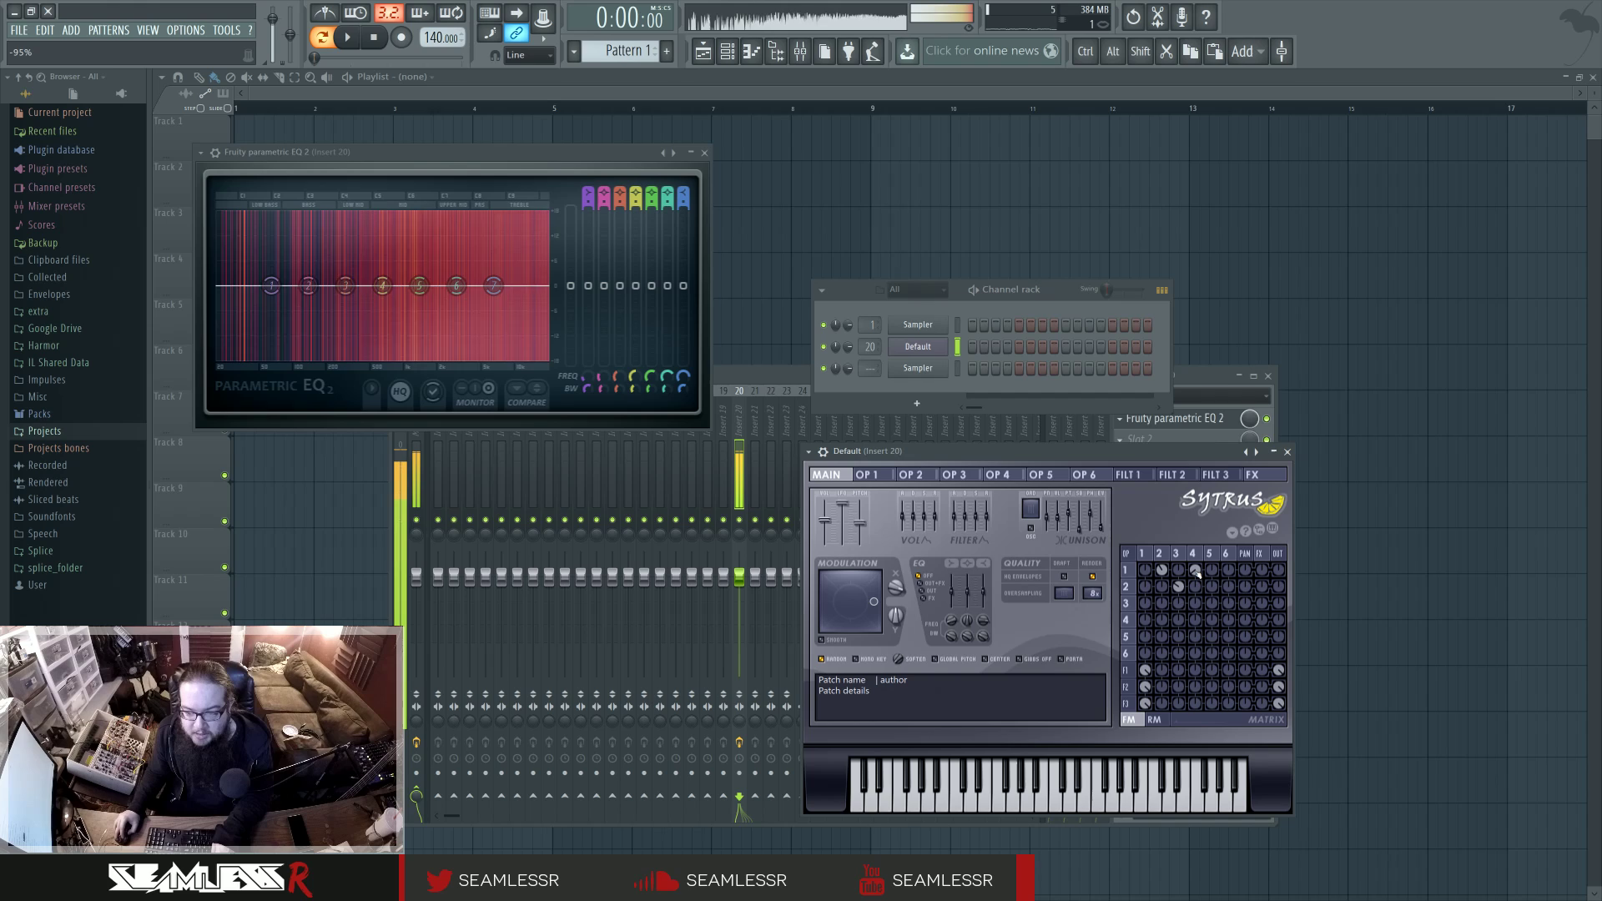
{"action": "left_click", "coordinate": [1193, 554]}
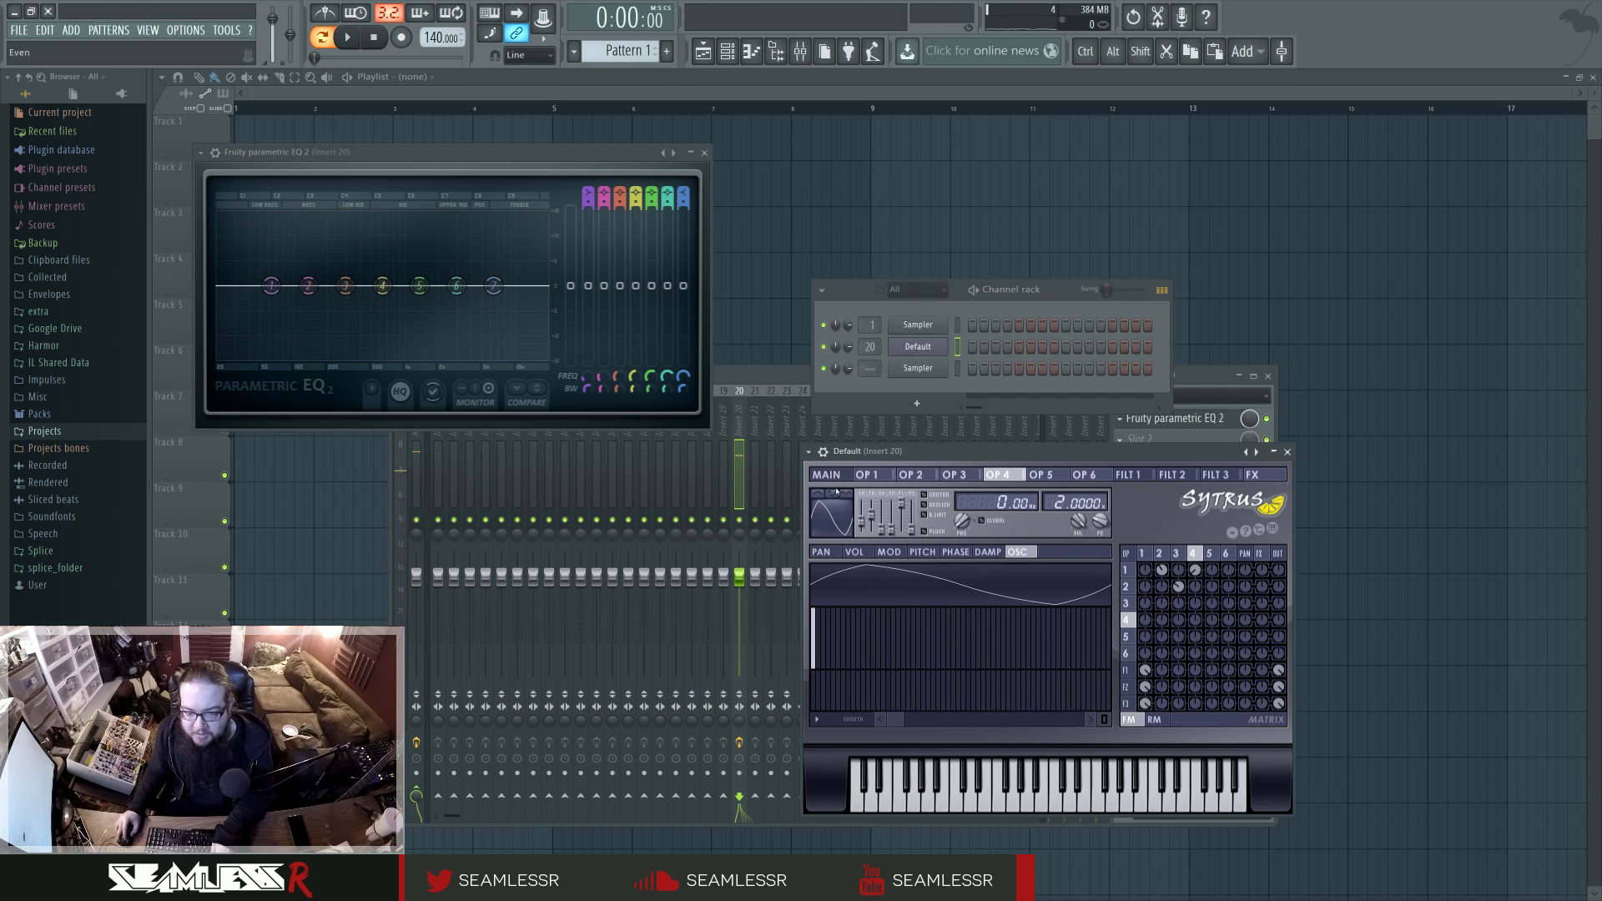
{"action": "left_click_drag", "start_coordinate": [861, 522], "coordinate": [862, 515]}
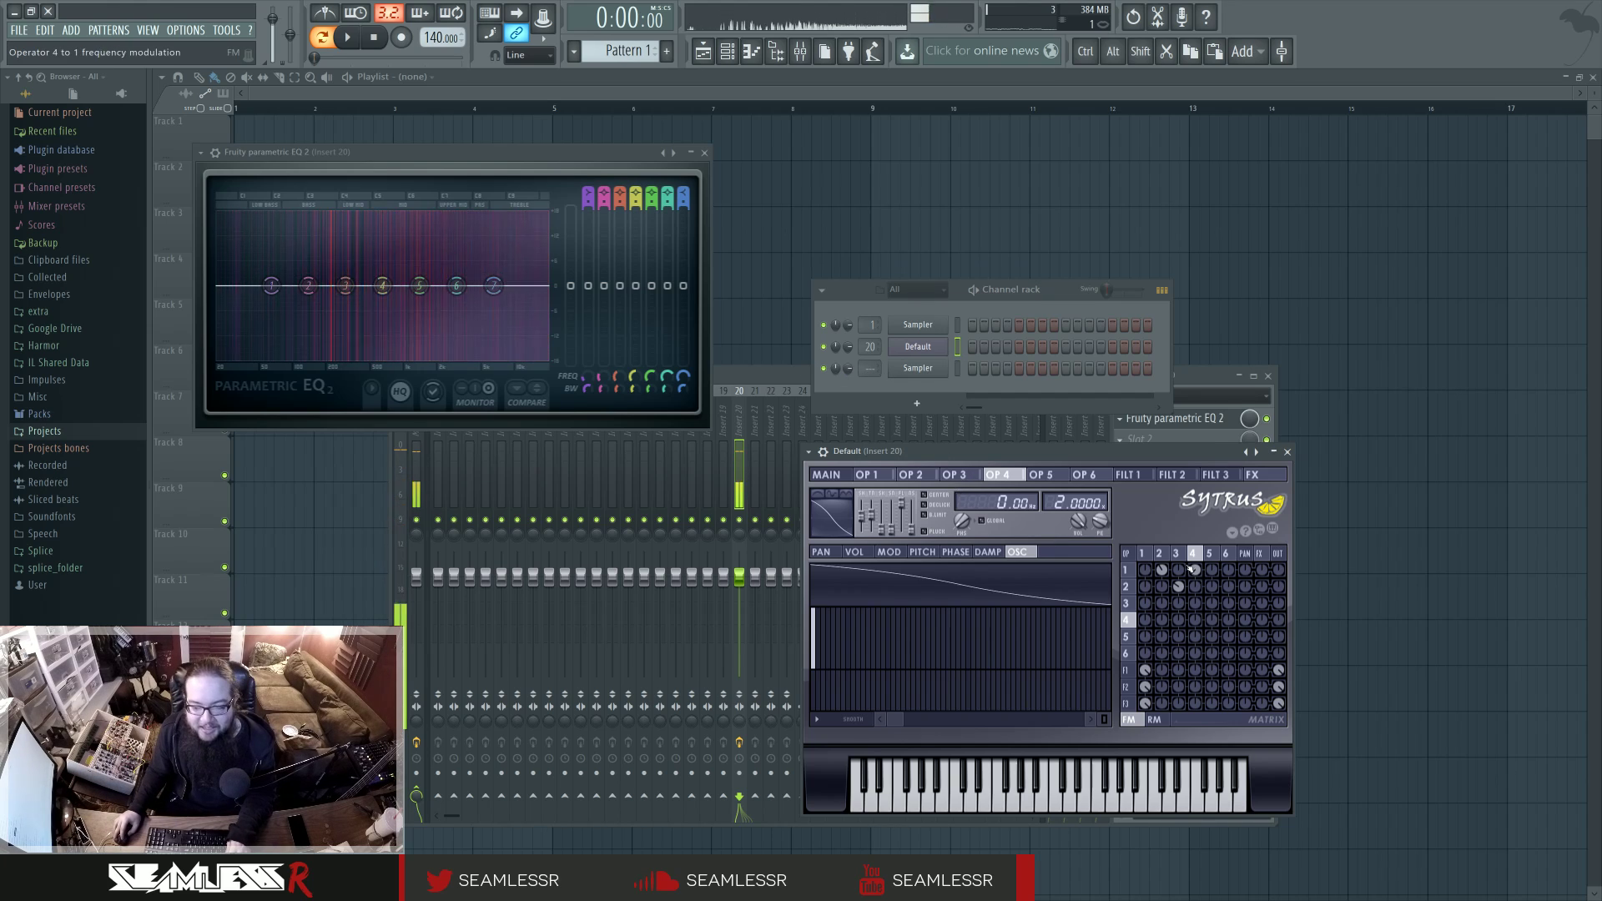
Set the frequency ratio of operator 2 to 4 and of operator 3 to 10.
{"action": "left_click", "coordinate": [1162, 555]}
{"action": "left_click_drag", "start_coordinate": [1078, 502], "coordinate": [1078, 495]}
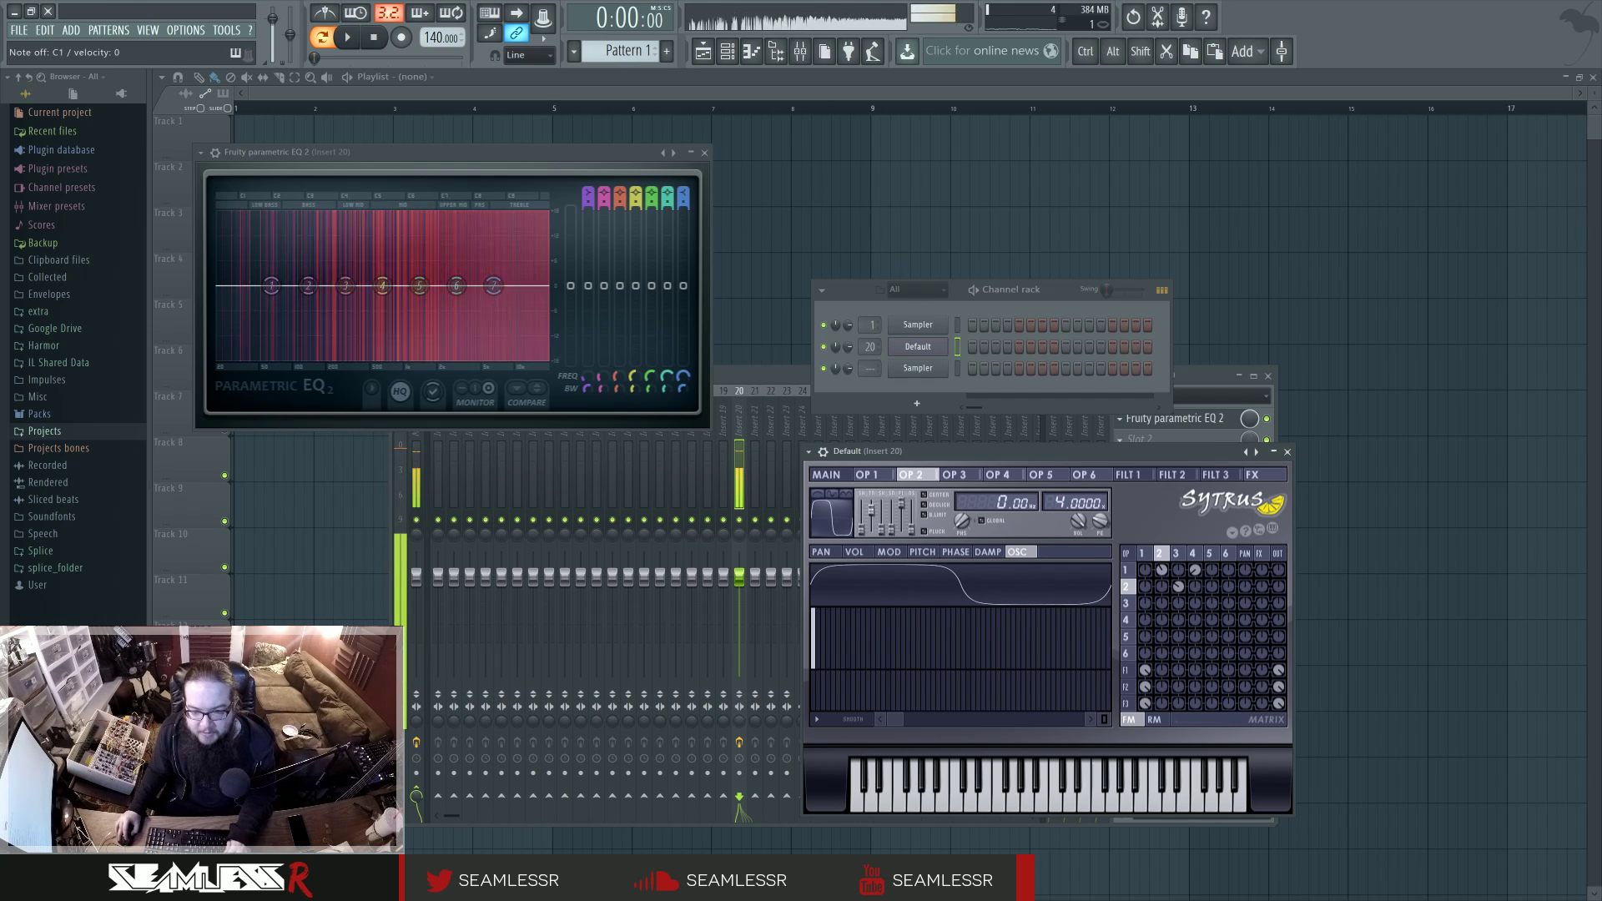
{"action": "left_click", "coordinate": [1177, 555]}
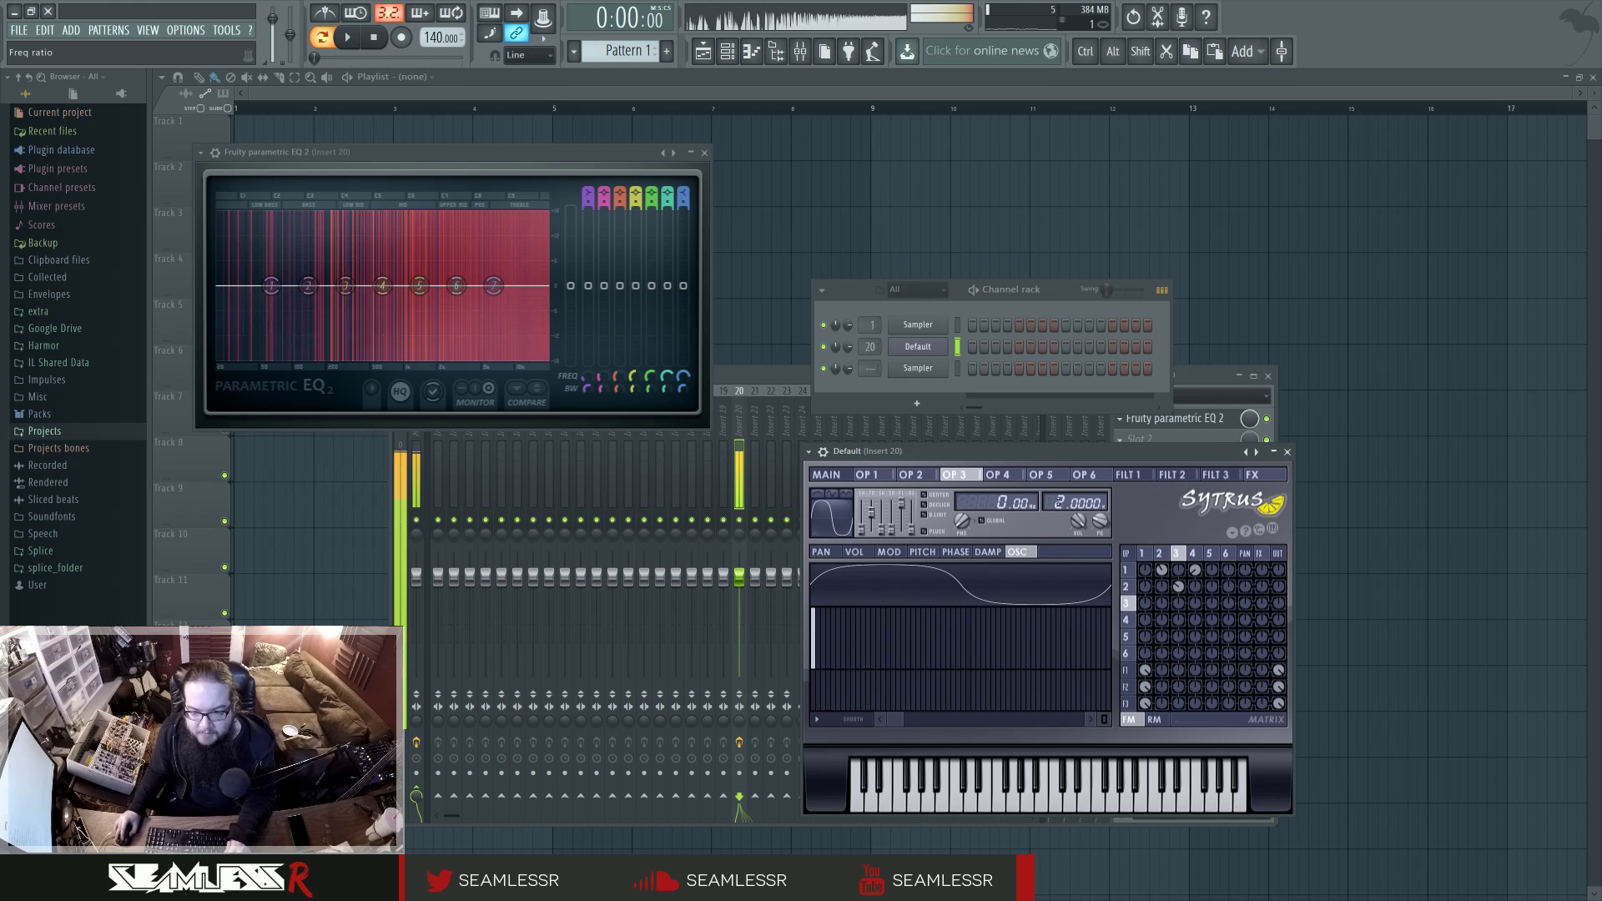
{"action": "left_click_drag", "start_coordinate": [1058, 500], "coordinate": [1058, 477]}
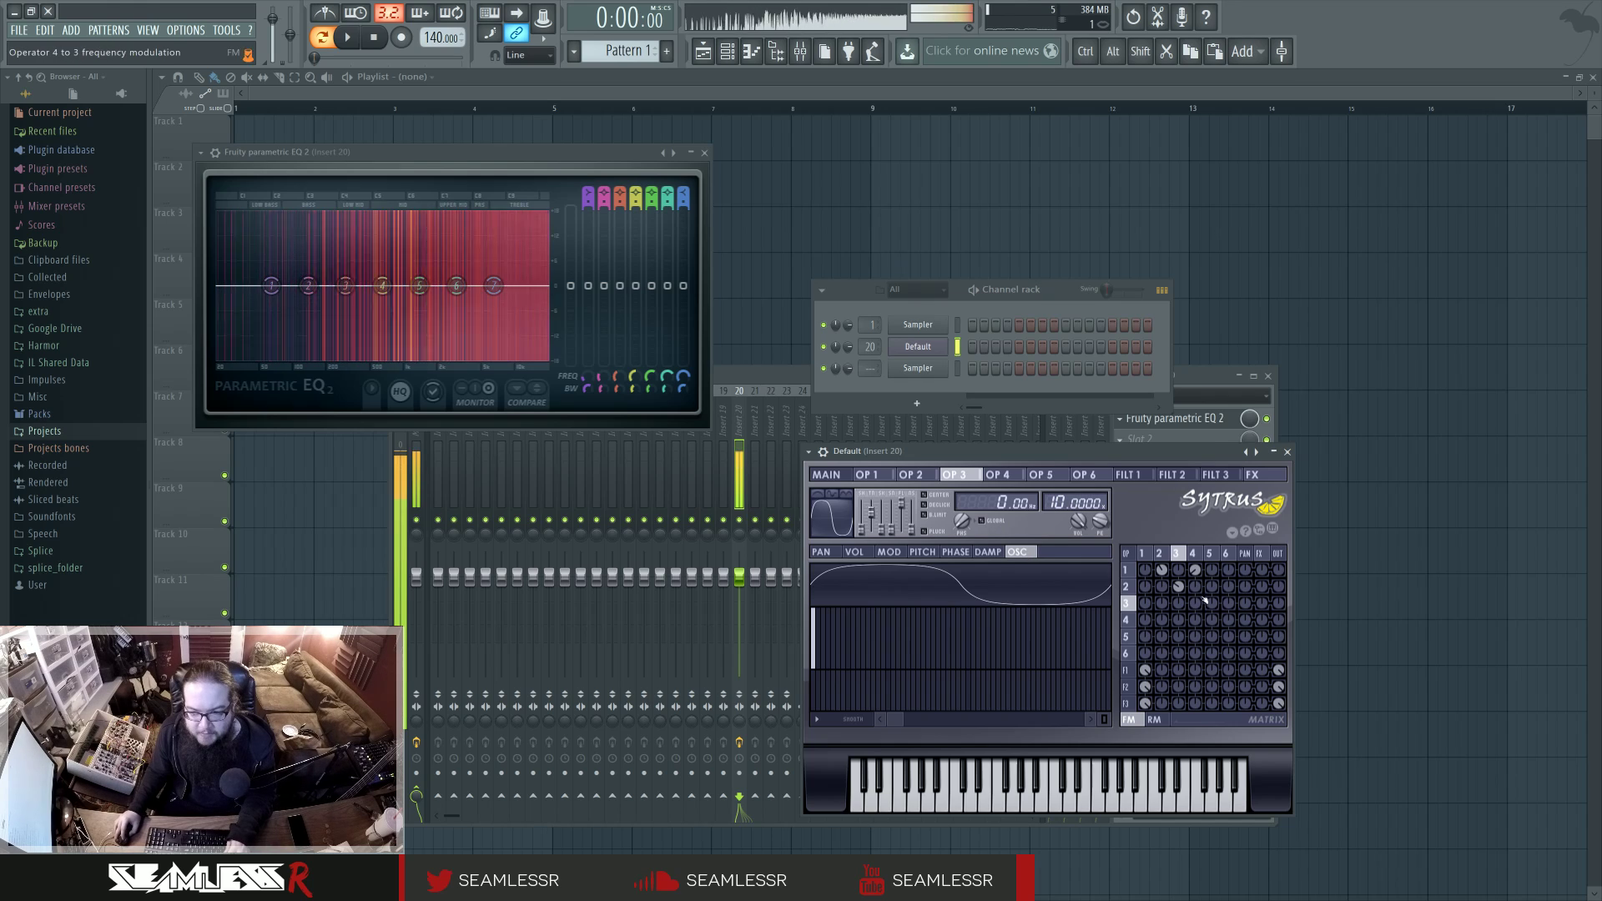
Set operator 4's frequency modulation of operator 1 to about -20% and sweep Modulation X to hear the change.
{"action": "left_click_drag", "start_coordinate": [1194, 569], "coordinate": [1195, 561]}
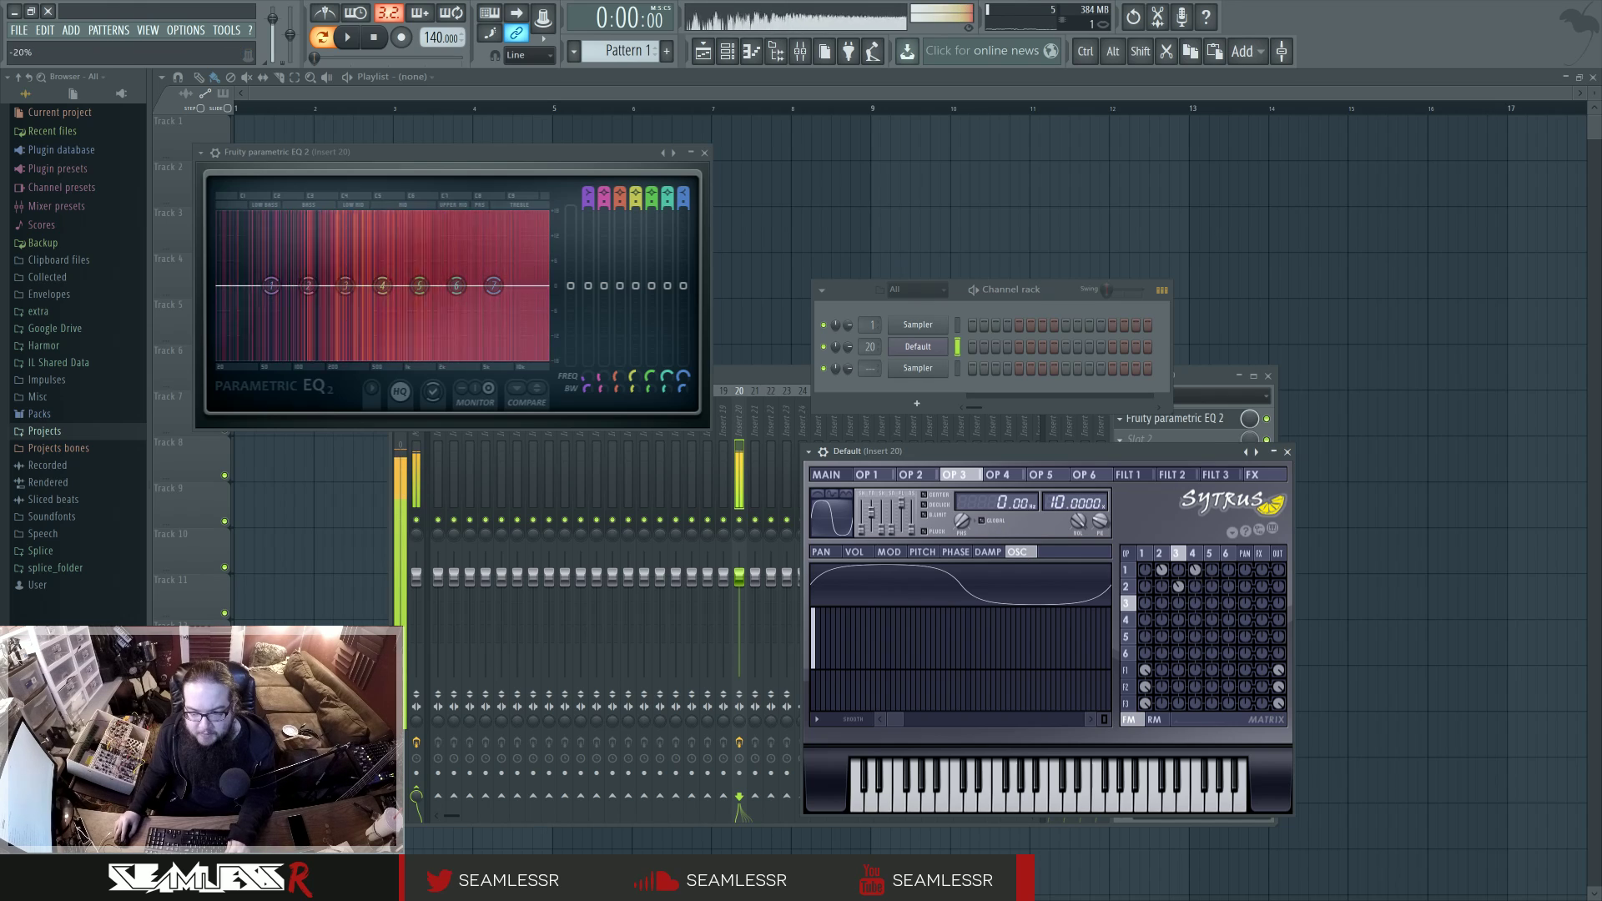
{"action": "left_click", "coordinate": [827, 475]}
{"action": "left_click_drag", "start_coordinate": [896, 588], "coordinate": [896, 659]}
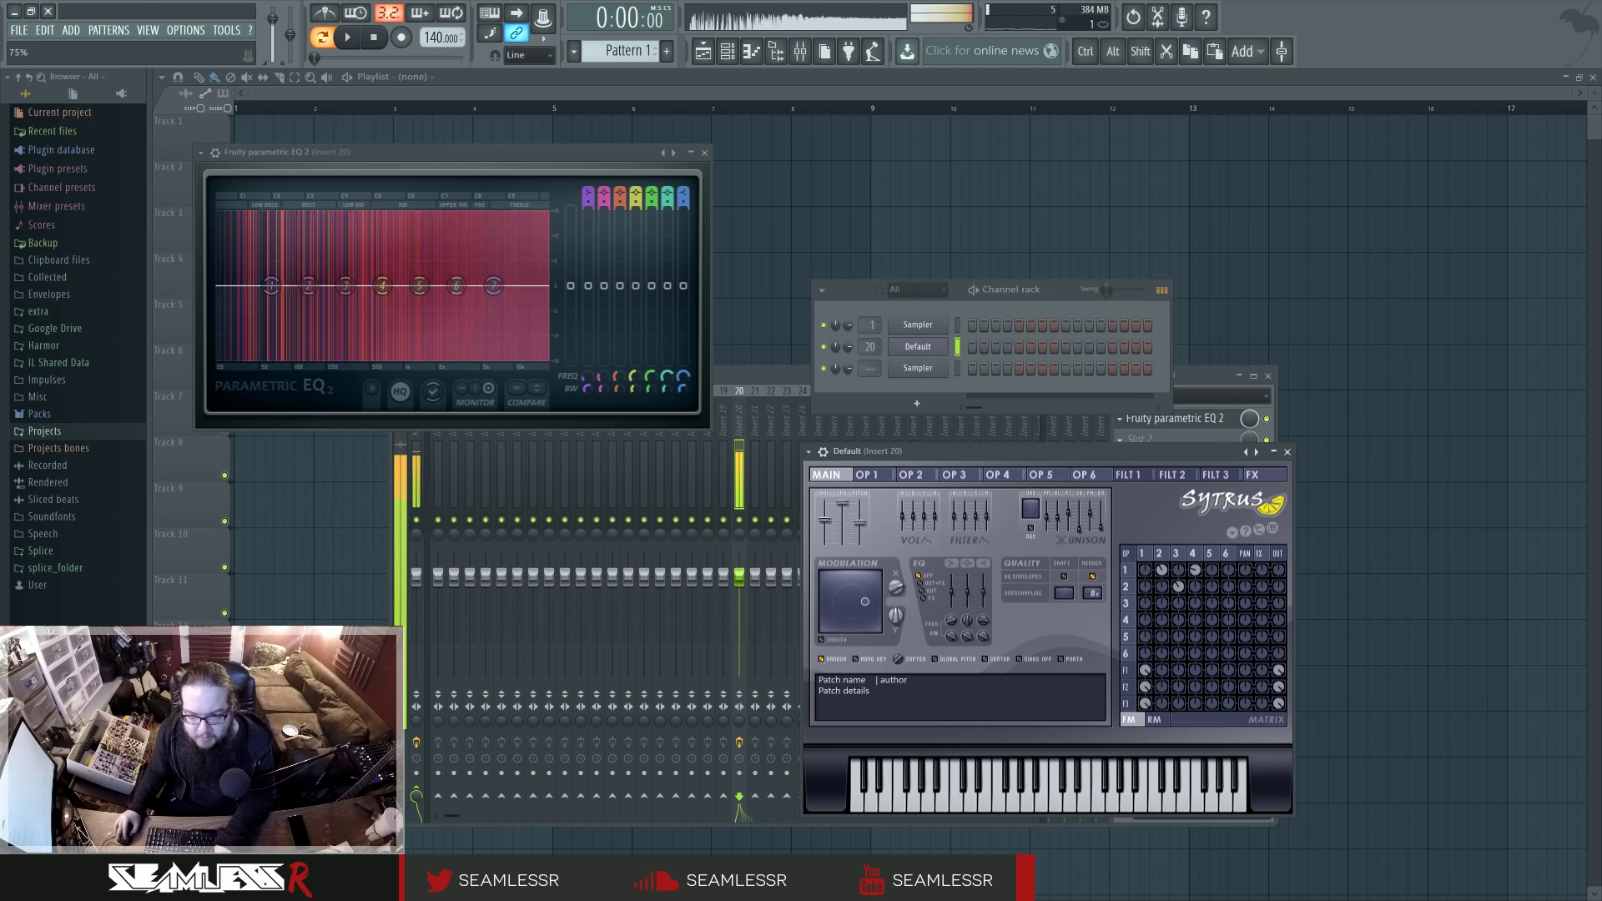
Raise operator 3's frequency ratio to 29 and sweep Modulation X on the main page to hear it.
{"action": "left_click", "coordinate": [953, 475]}
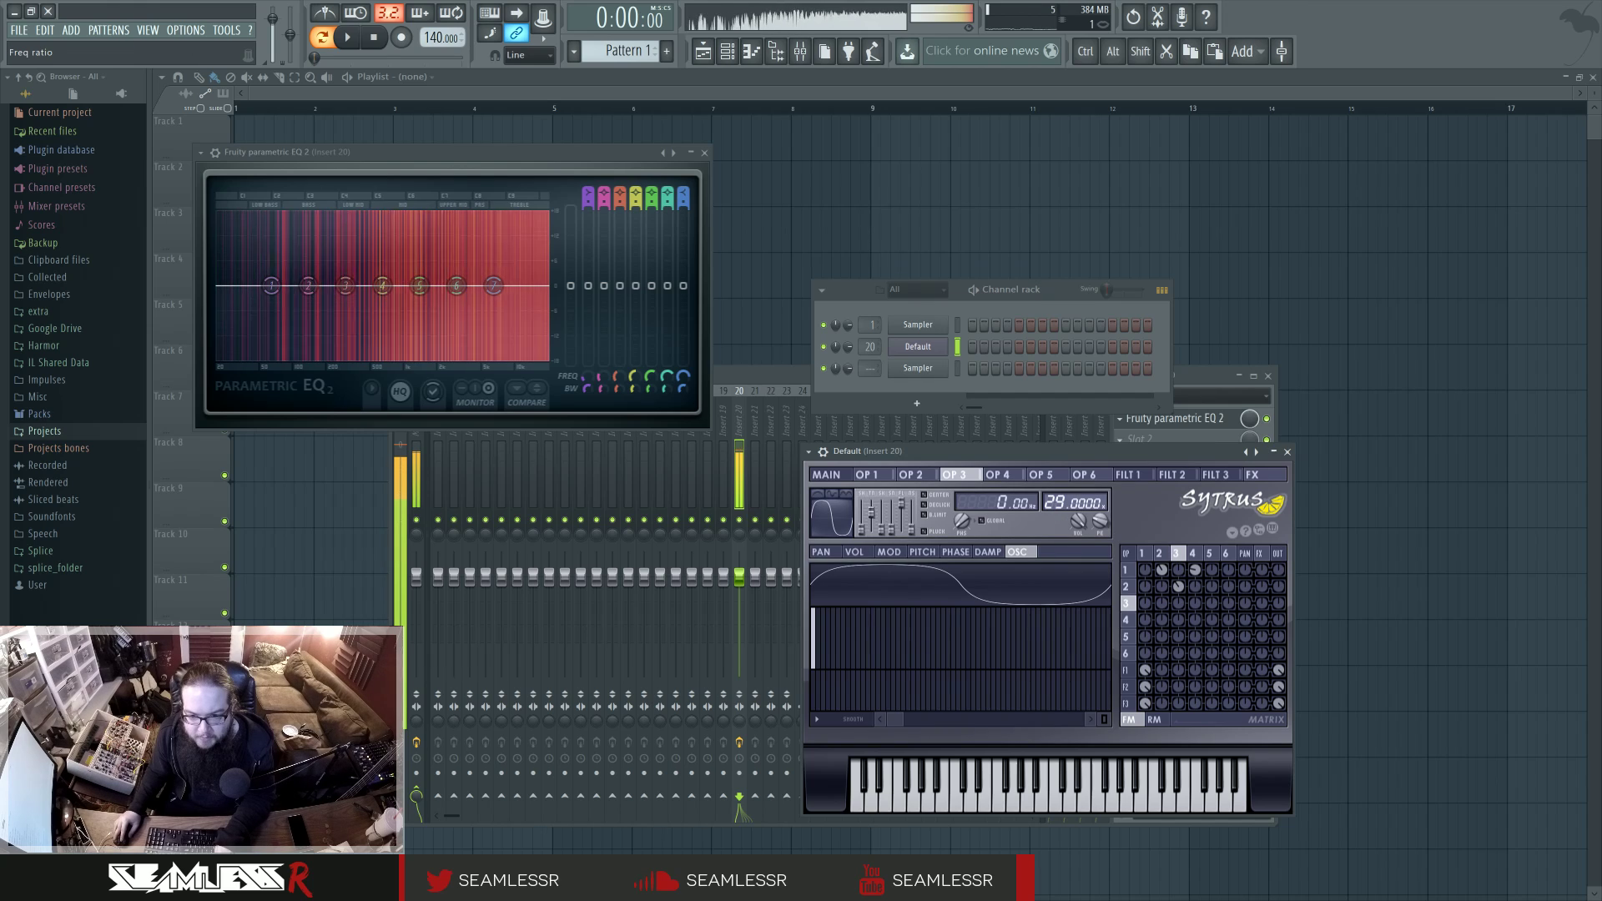
{"action": "left_click", "coordinate": [827, 475]}
{"action": "left_click_drag", "start_coordinate": [896, 588], "coordinate": [896, 564]}
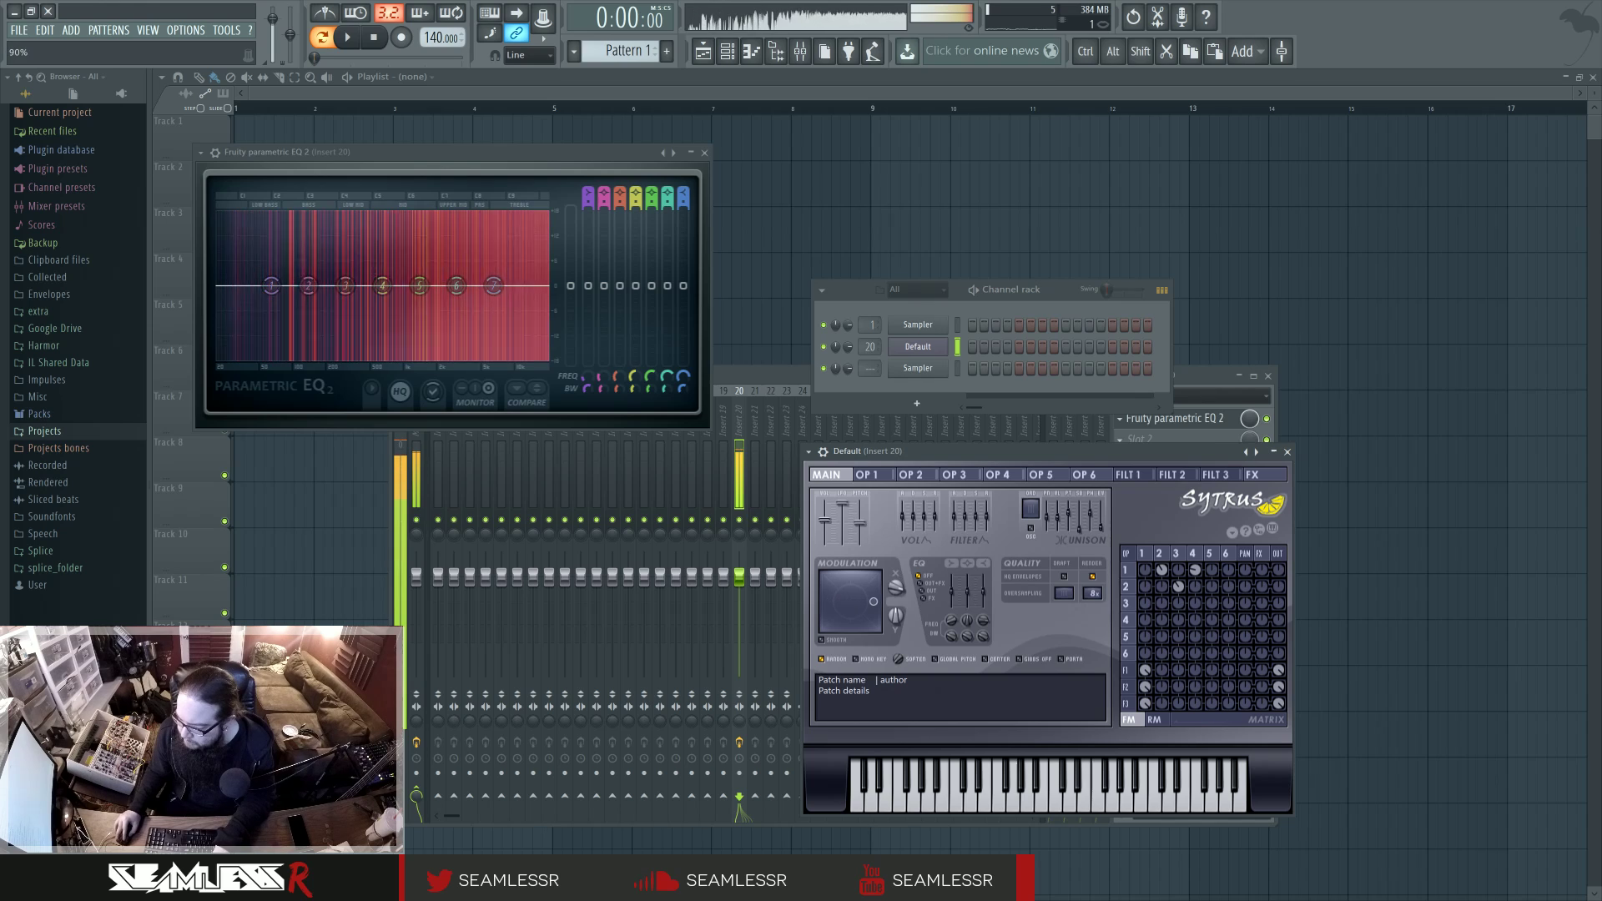
{"action": "left_click_drag", "start_coordinate": [896, 589], "coordinate": [896, 576]}
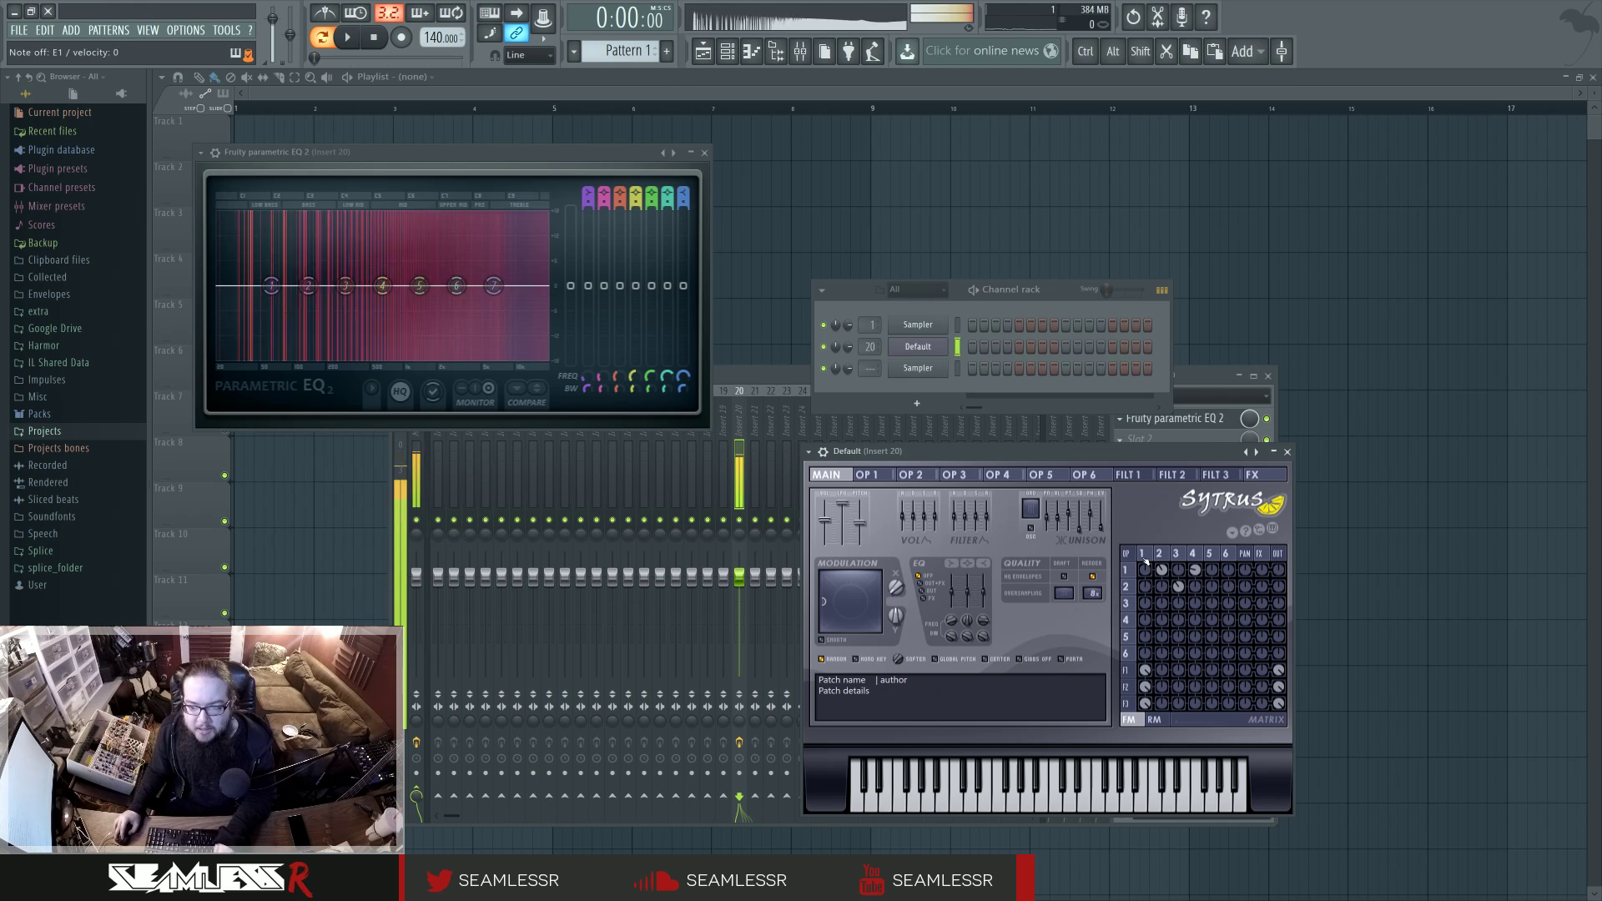
Check operator 1's oscillator, audition the Modulation X range and bring Modulation X back down to 0%.
{"action": "left_click", "coordinate": [866, 474]}
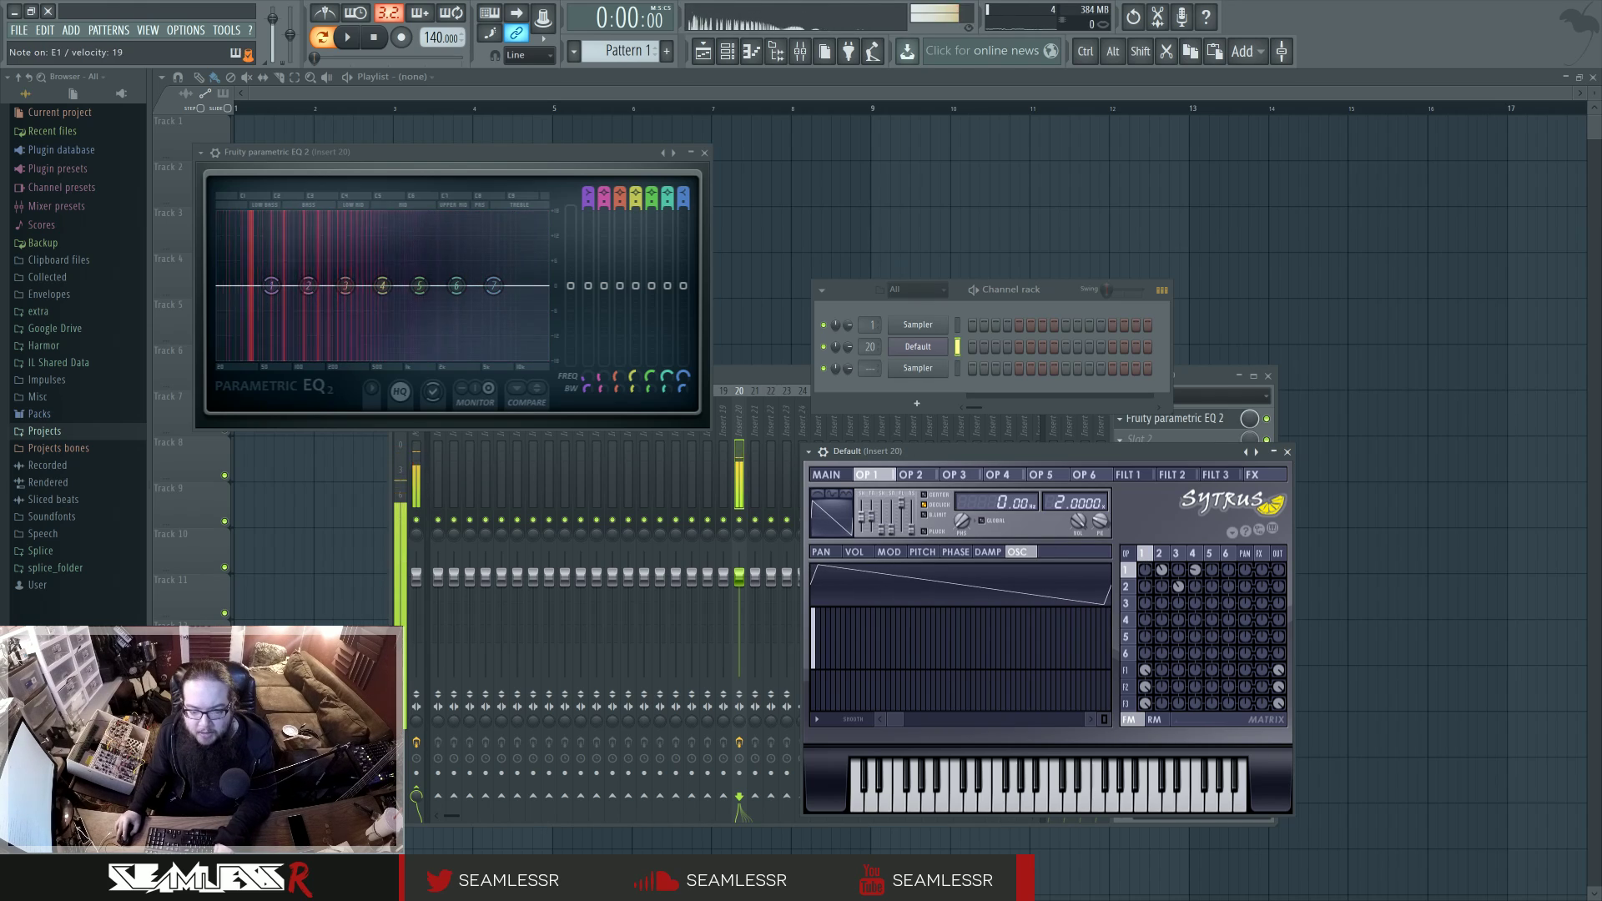
{"action": "left_click", "coordinate": [828, 474]}
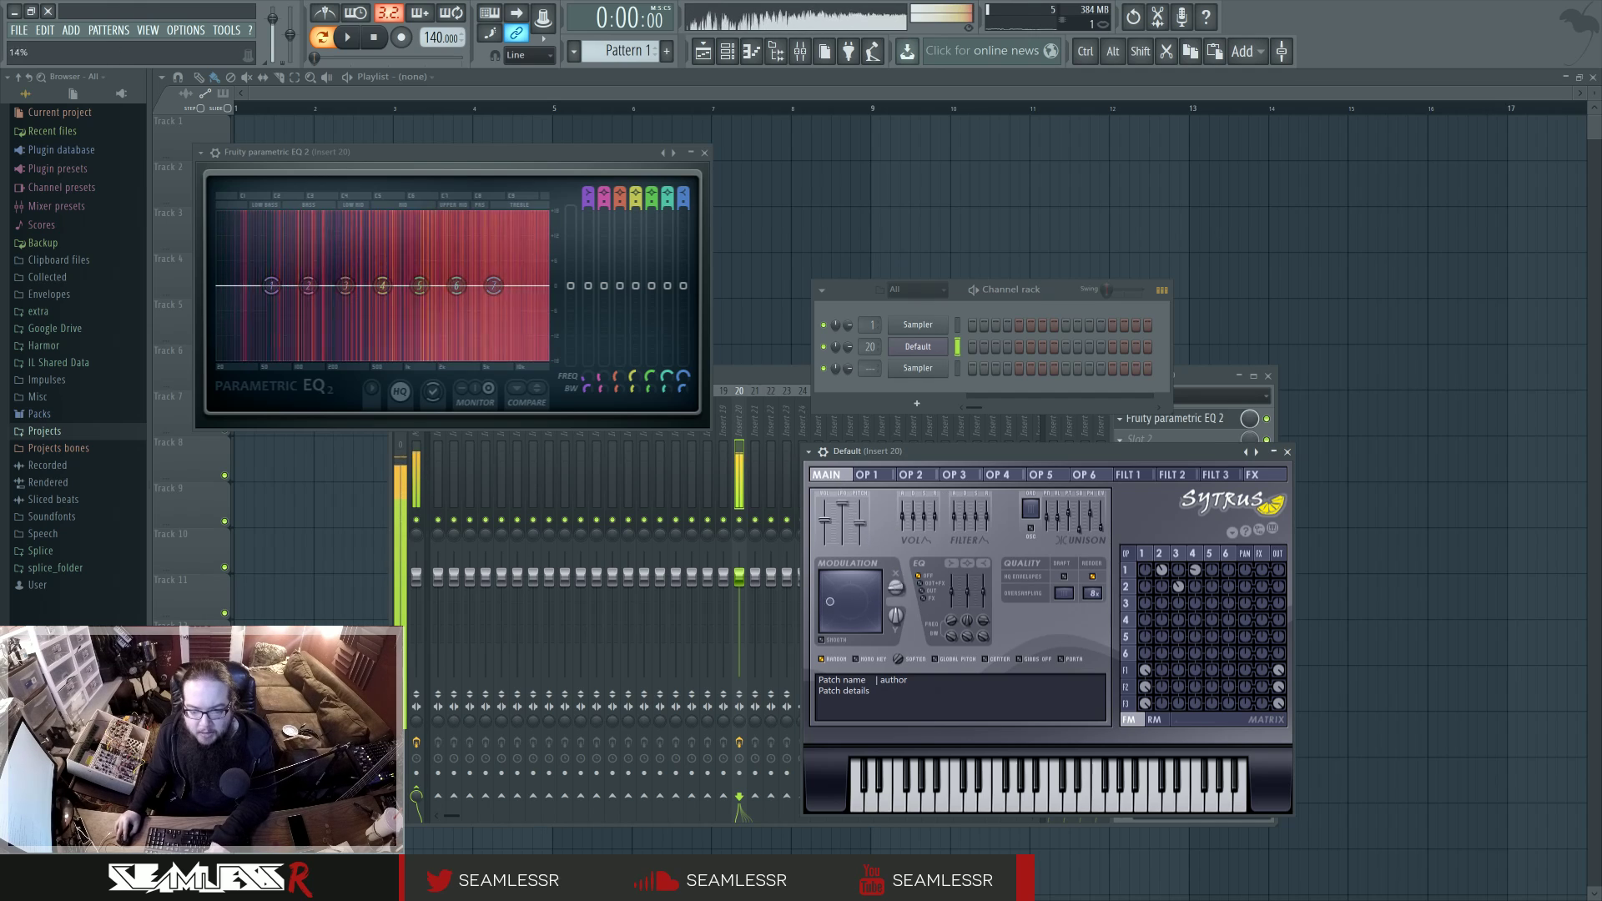
{"action": "mouse_move", "coordinate": [895, 588]}
{"action": "left_mouse_down"}
{"action": "mouse_move", "coordinate": [895, 509]}
{"action": "mouse_move", "coordinate": [895, 596]}
{"action": "left_mouse_up"}
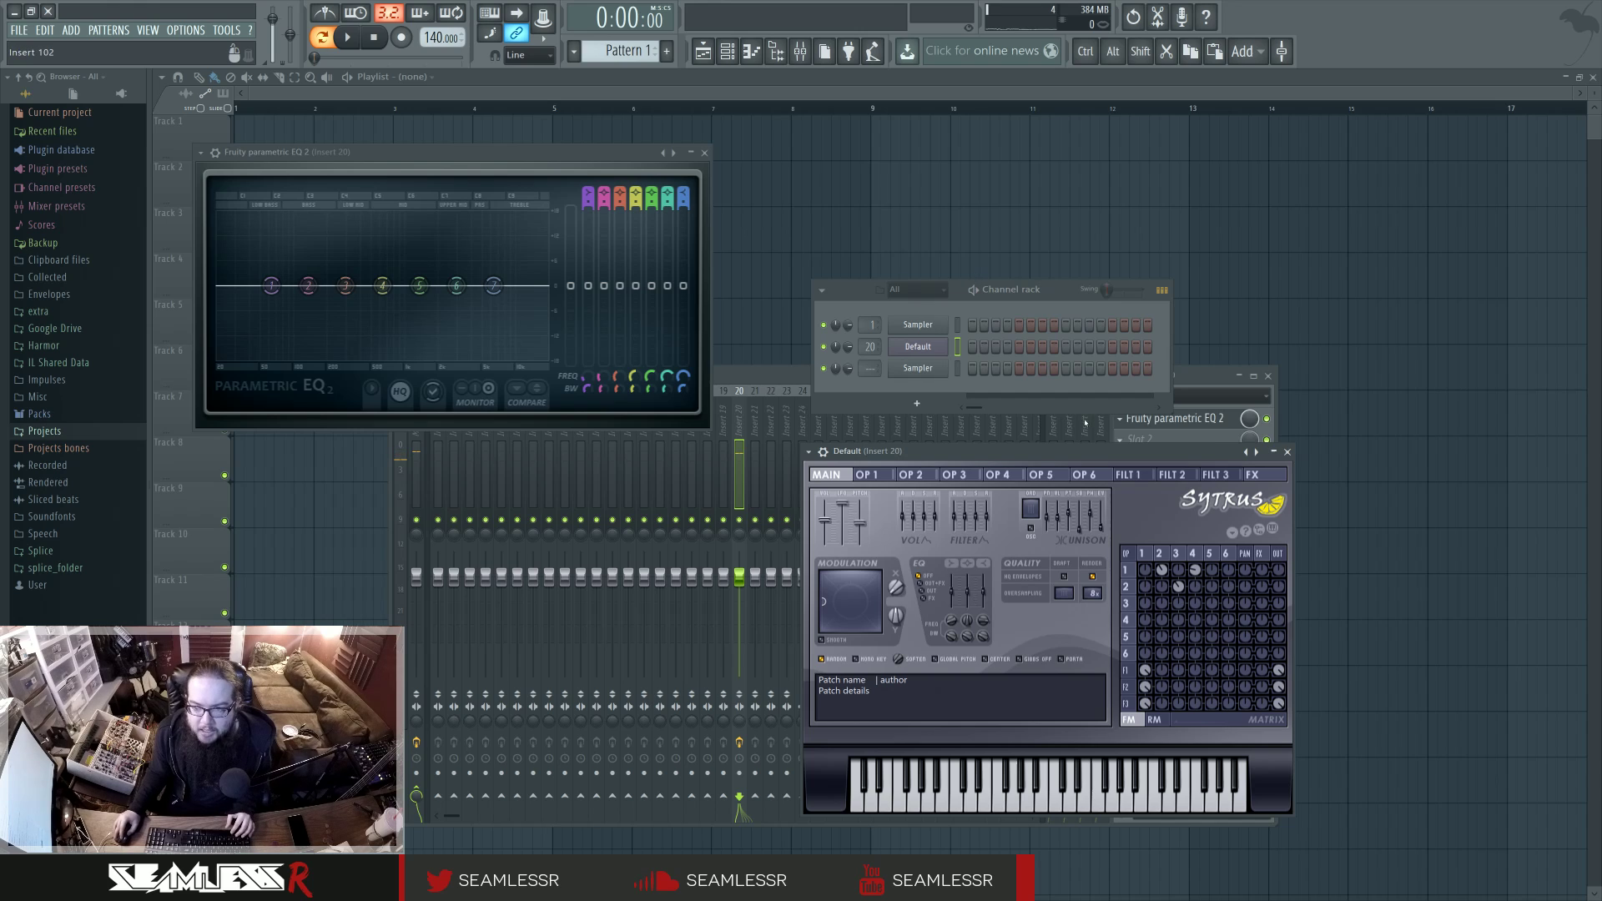
Wrap the Sytrus channel in Patcher, close the Sytrus window and open the Patcher channel's piano roll.
{"action": "key", "text": "F8"}
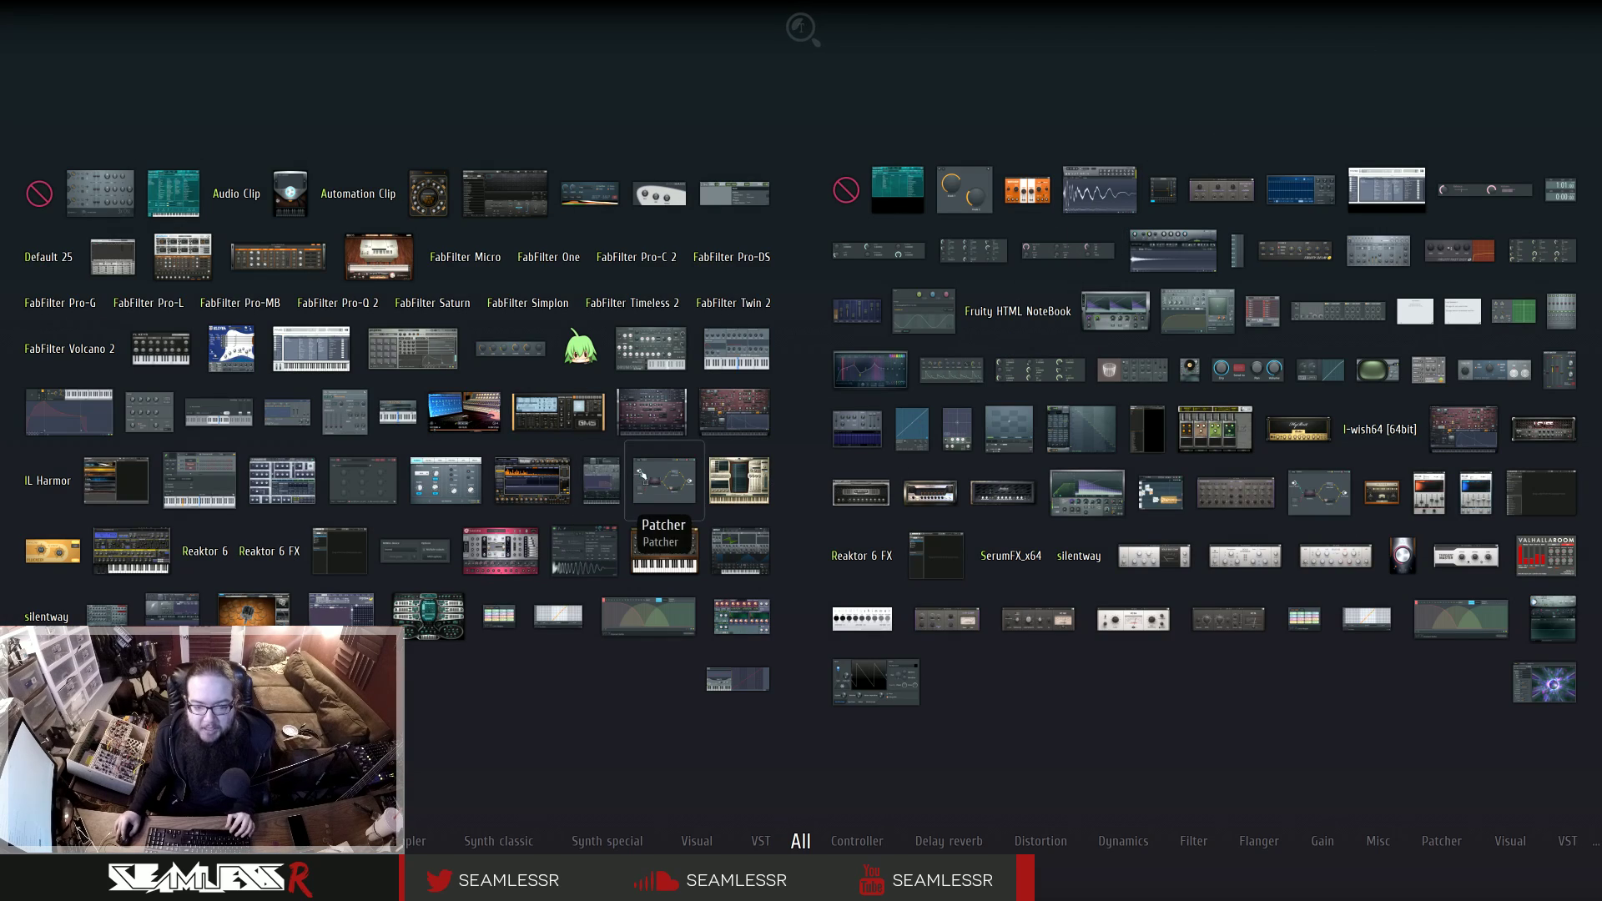
{"action": "left_click_drag", "start_coordinate": [664, 481], "coordinate": [916, 349]}
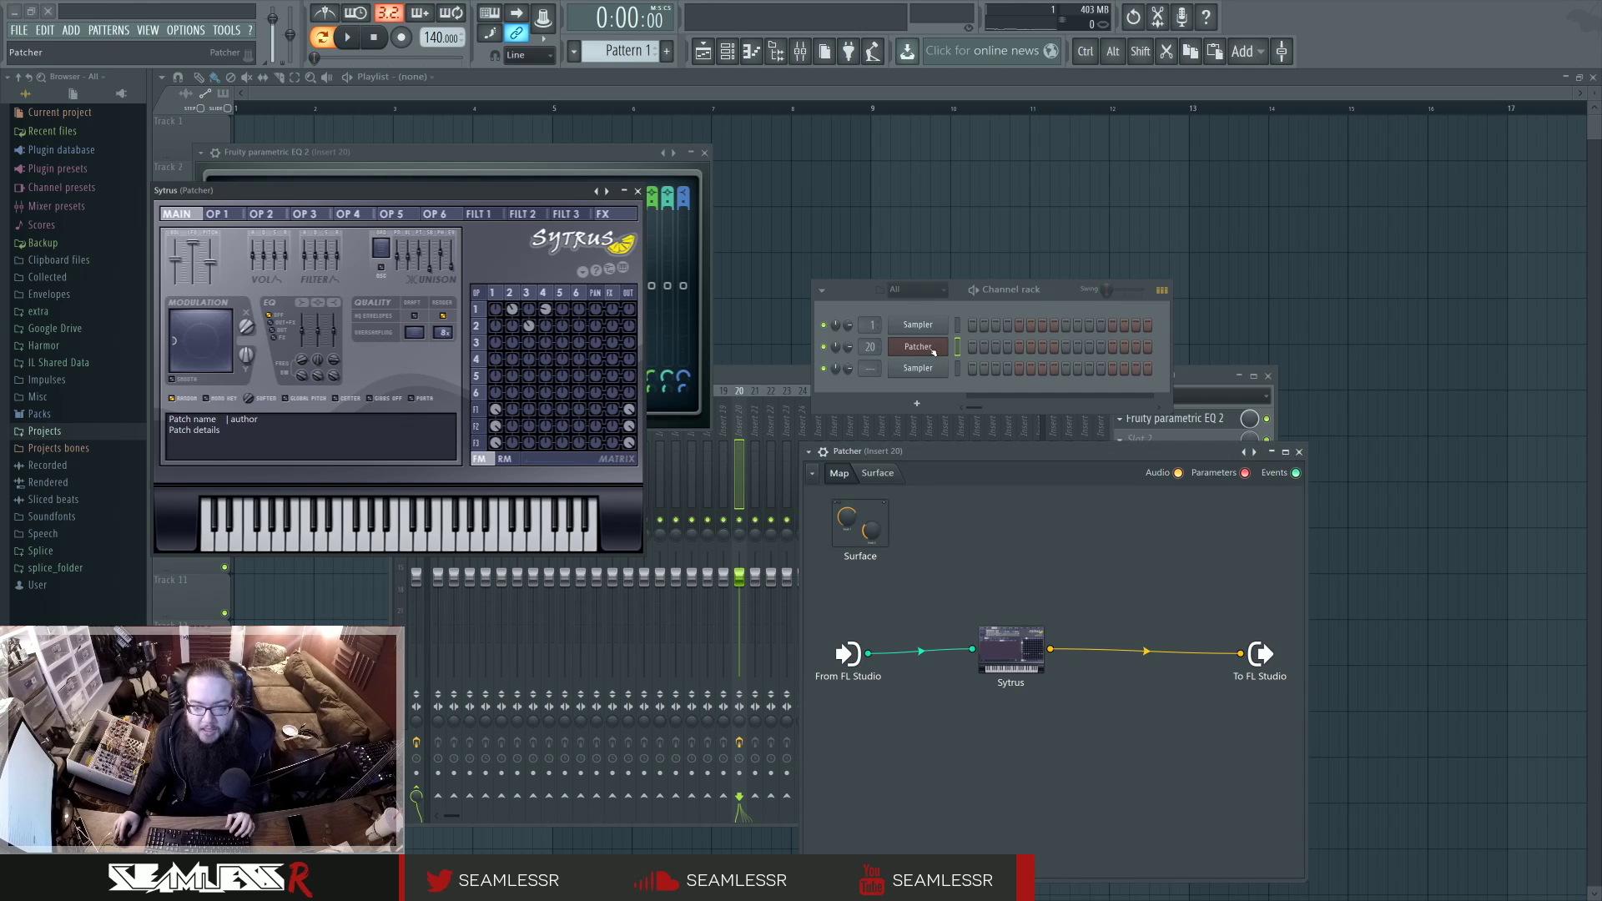
{"action": "right_click", "coordinate": [939, 344]}
{"action": "left_click", "coordinate": [972, 351]}
{"action": "left_click", "coordinate": [638, 191]}
Draw a one-bar note at the start of the pattern and move it down to F1.
{"action": "left_click", "coordinate": [207, 475]}
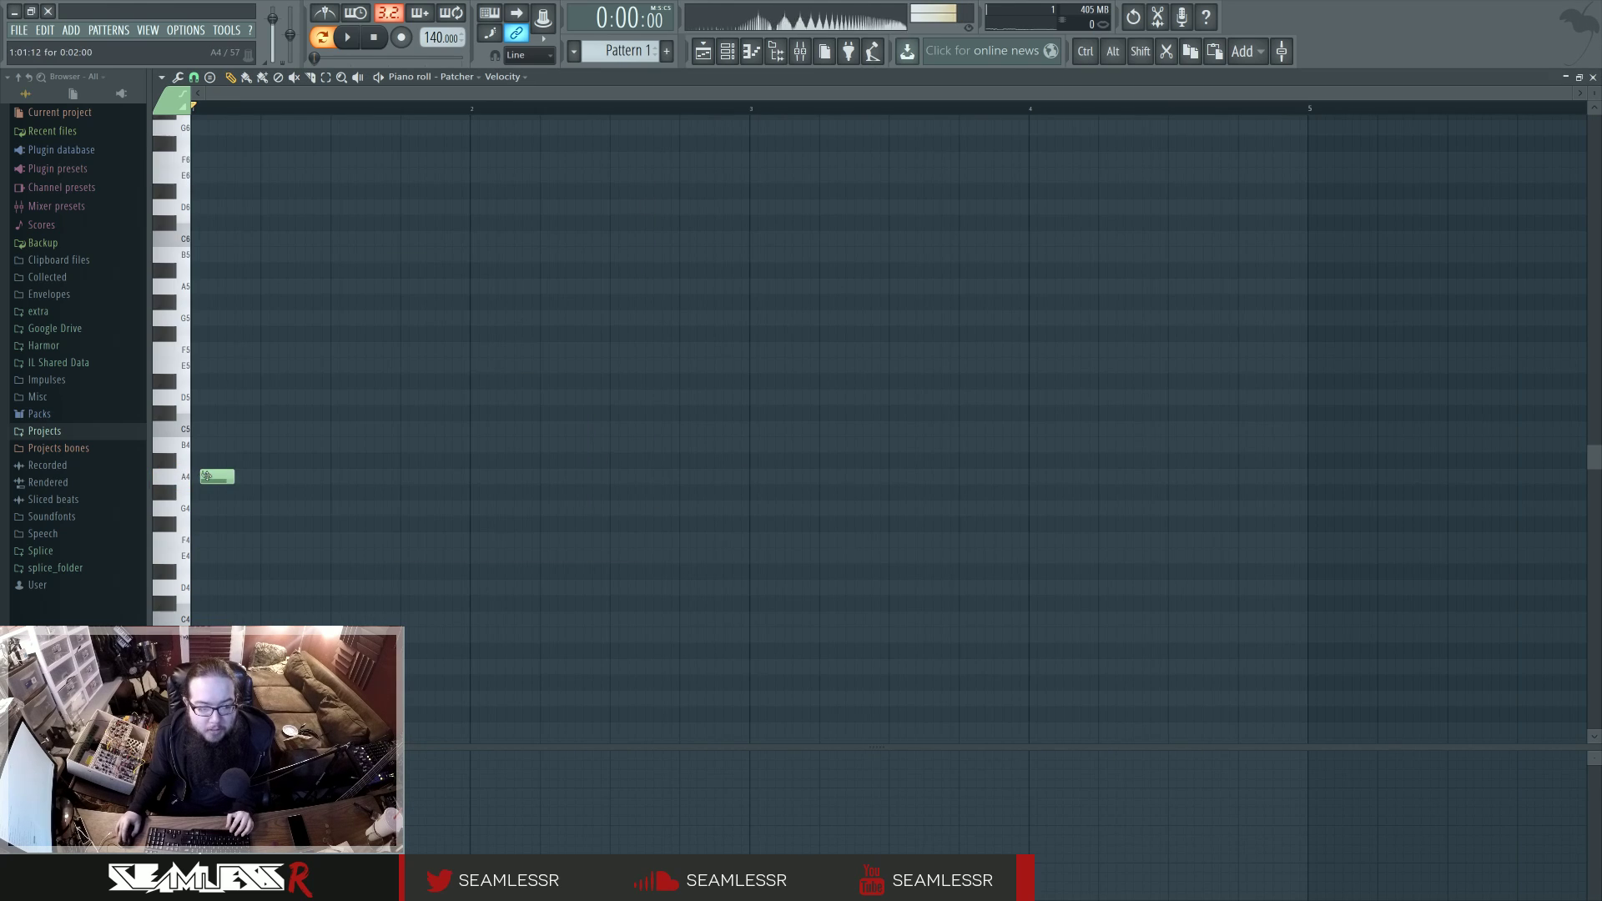
{"action": "left_click_drag", "start_coordinate": [206, 476], "coordinate": [449, 452]}
{"action": "left_click_drag", "start_coordinate": [285, 453], "coordinate": [285, 467]}
{"action": "scroll", "coordinate": [324, 534], "scroll_direction": "up", "scroll_amount": 3}
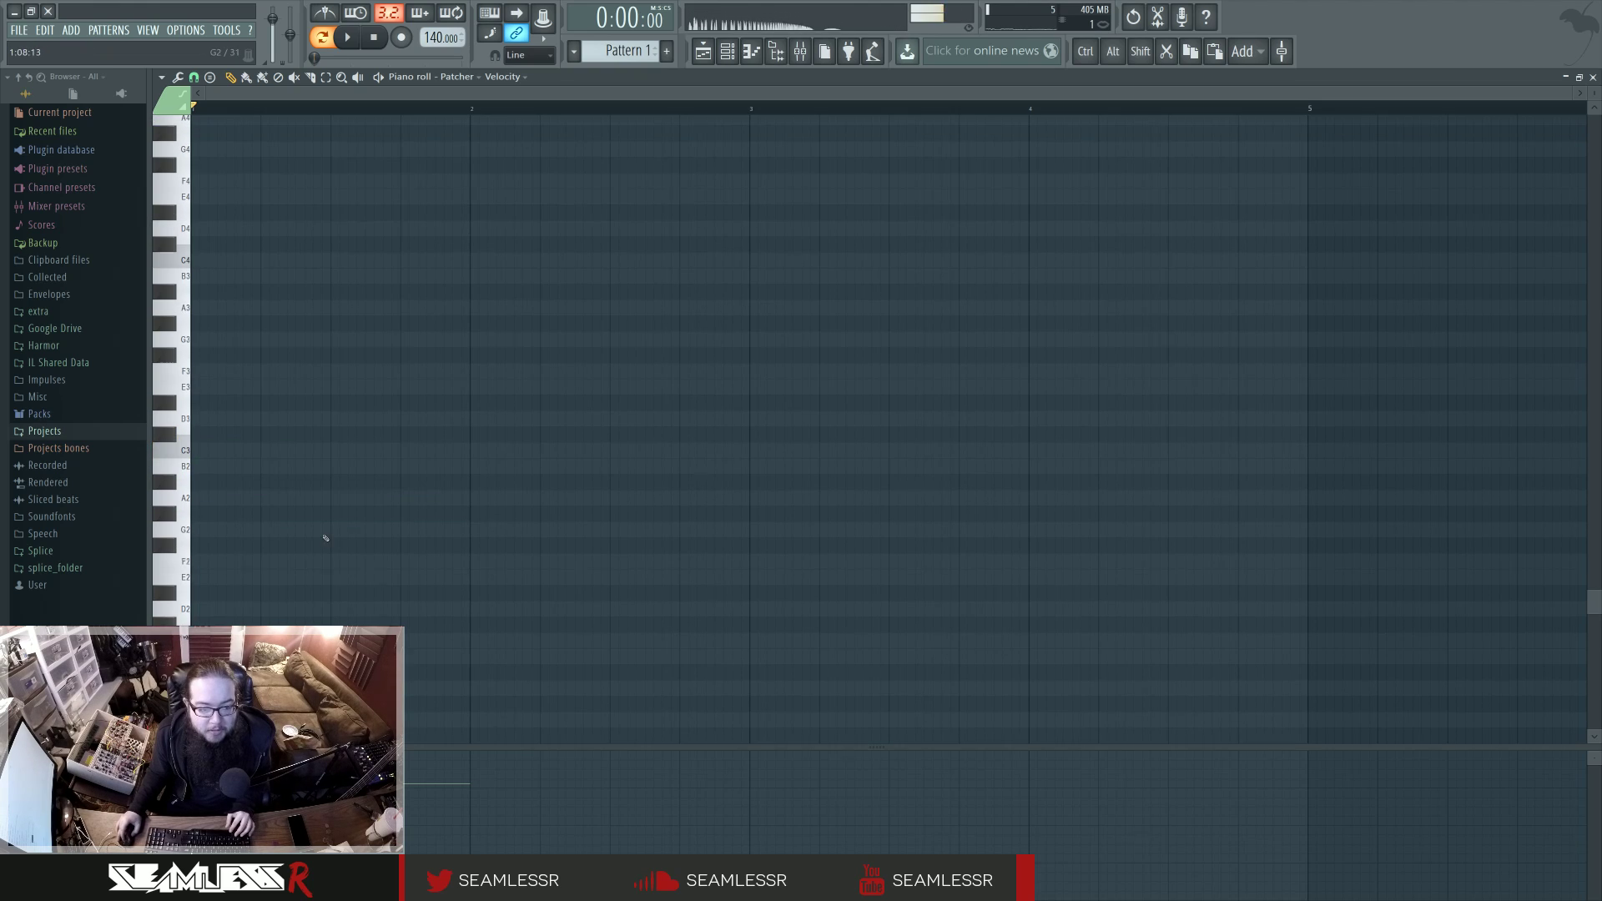
{"action": "scroll", "coordinate": [401, 551], "scroll_direction": "down", "scroll_amount": 3}
Try one-bar notes on F2, C#2 and G#1 in bars 2, 3 and 4.
{"action": "left_click", "coordinate": [481, 282]}
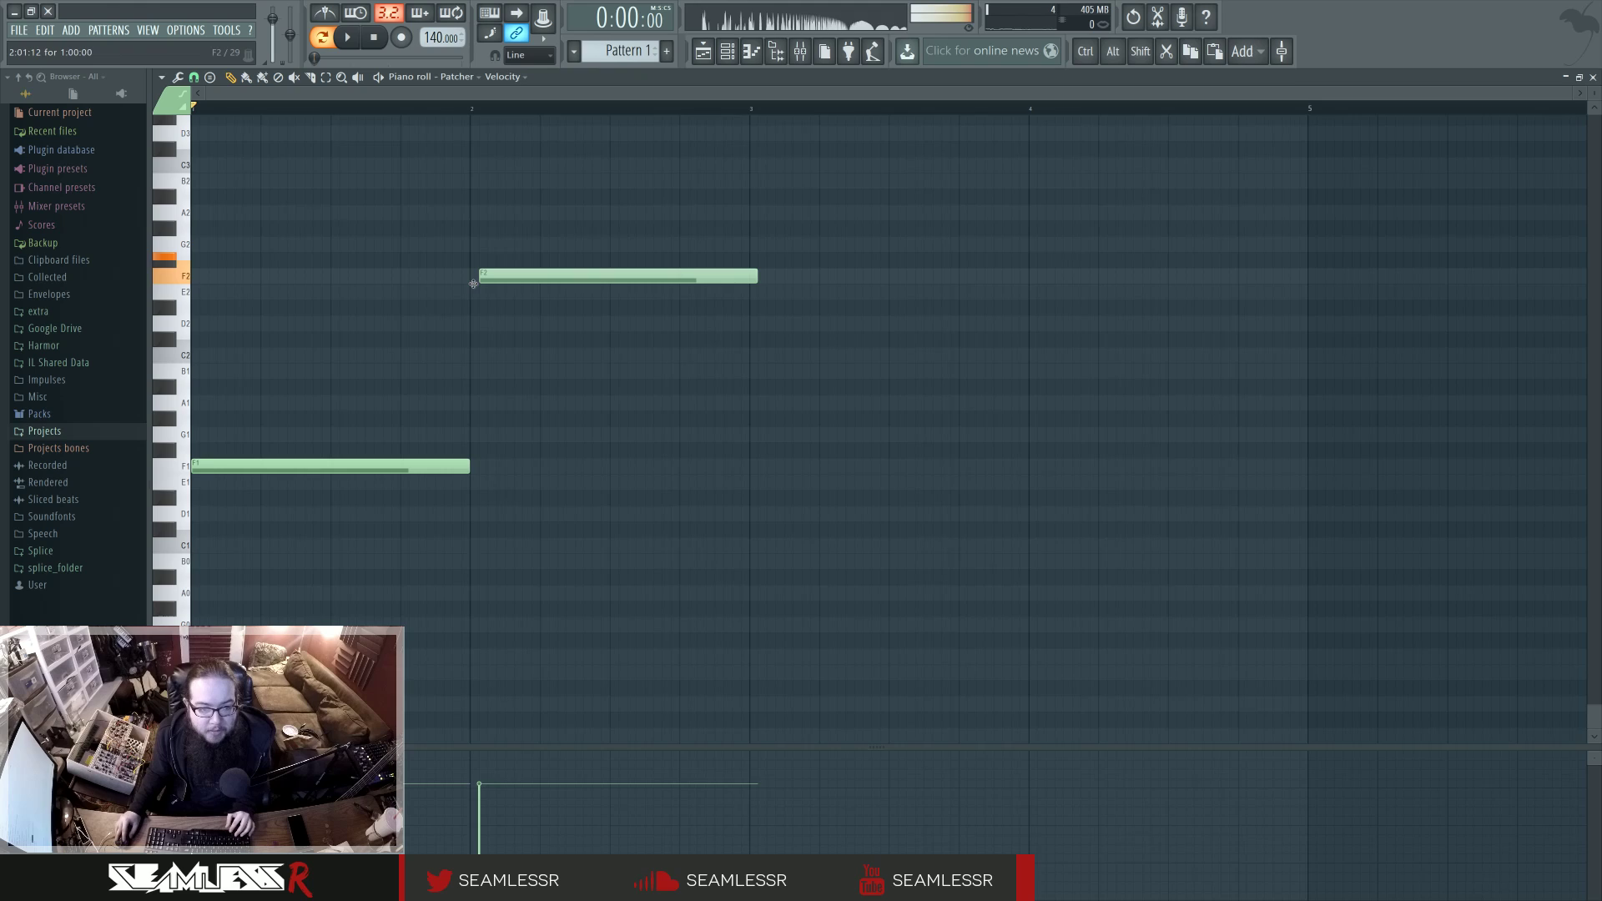
{"action": "left_click", "coordinate": [764, 339]}
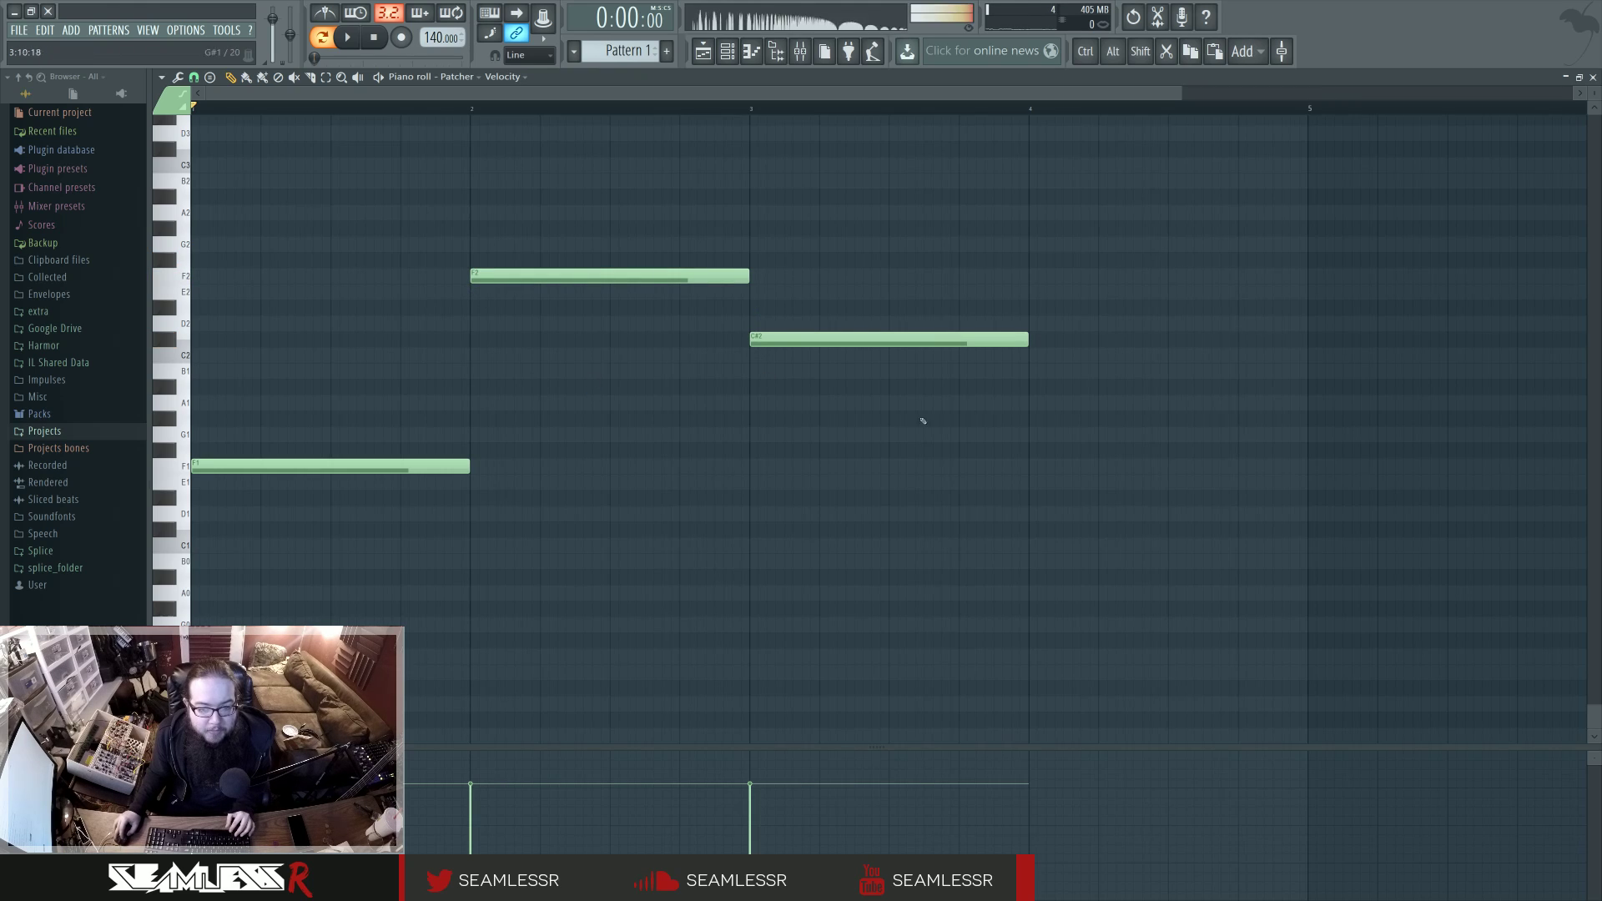
{"action": "left_click", "coordinate": [1041, 418]}
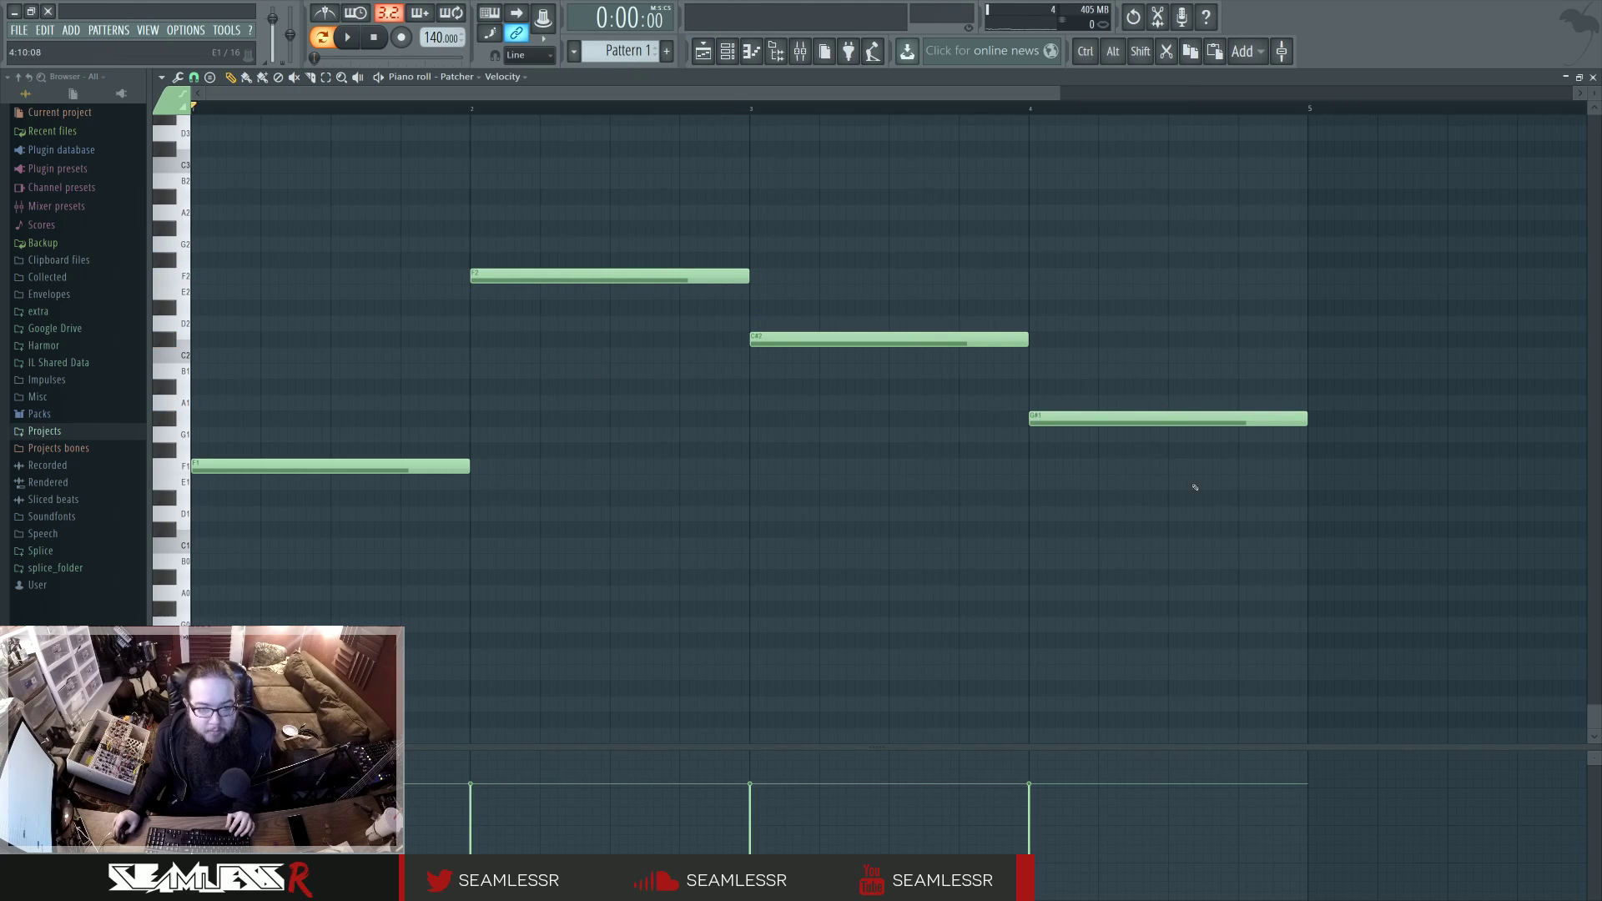
Remove the notes in bars 3 and 4, then try a half-bar F2 followed by a half-bar C2 in bar 2.
{"action": "right_click", "coordinate": [1168, 418]}
{"action": "right_click", "coordinate": [889, 339]}
{"action": "left_click_drag", "start_coordinate": [748, 278], "coordinate": [606, 283]}
{"action": "left_click", "coordinate": [624, 447]}
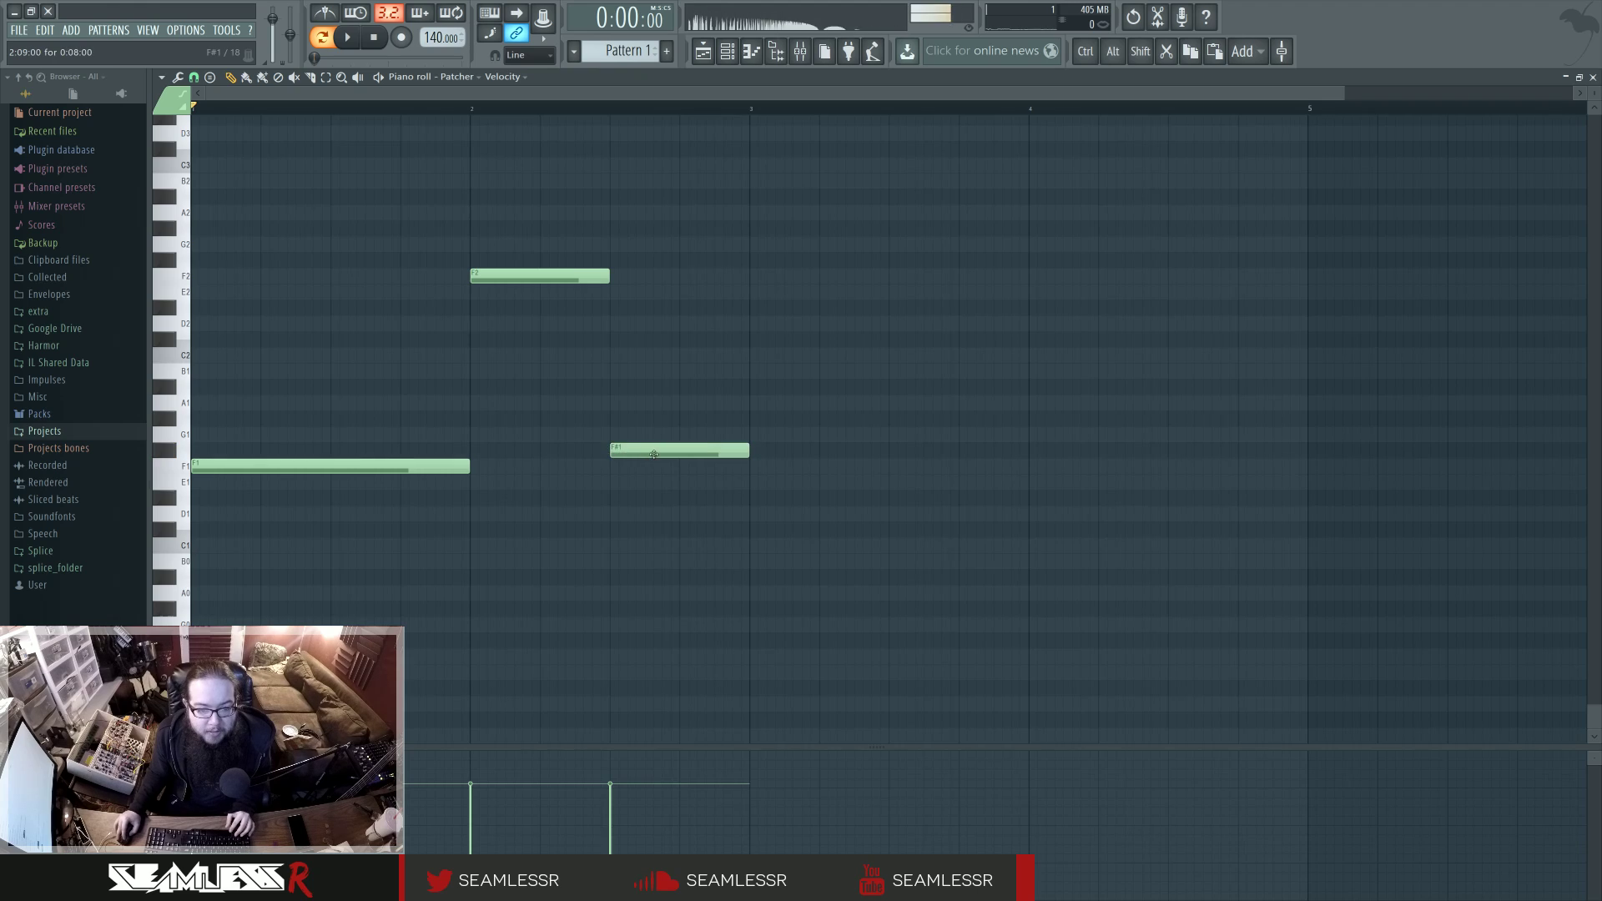
{"action": "right_click", "coordinate": [622, 449]}
{"action": "left_click_drag", "start_coordinate": [613, 370], "coordinate": [608, 355]}
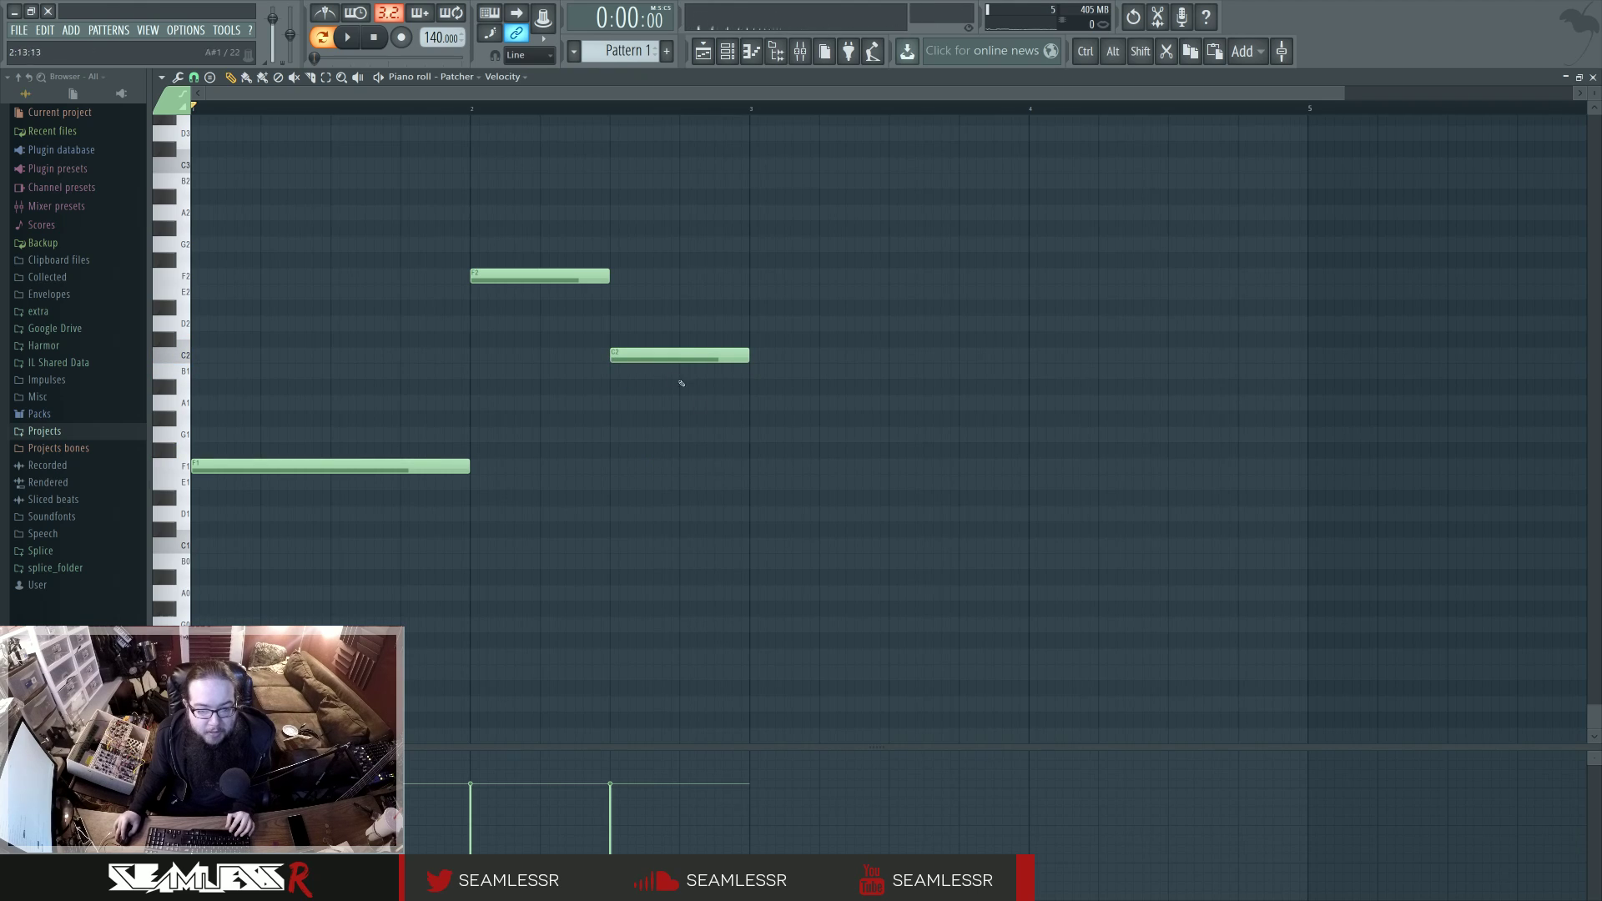
Shorten the F1 note to half a bar and delete all the other notes in the pattern.
{"action": "left_click_drag", "start_coordinate": [469, 469], "coordinate": [325, 471]}
{"action": "left_click", "coordinate": [332, 293]}
{"action": "right_click", "coordinate": [499, 277]}
{"action": "right_click", "coordinate": [402, 290]}
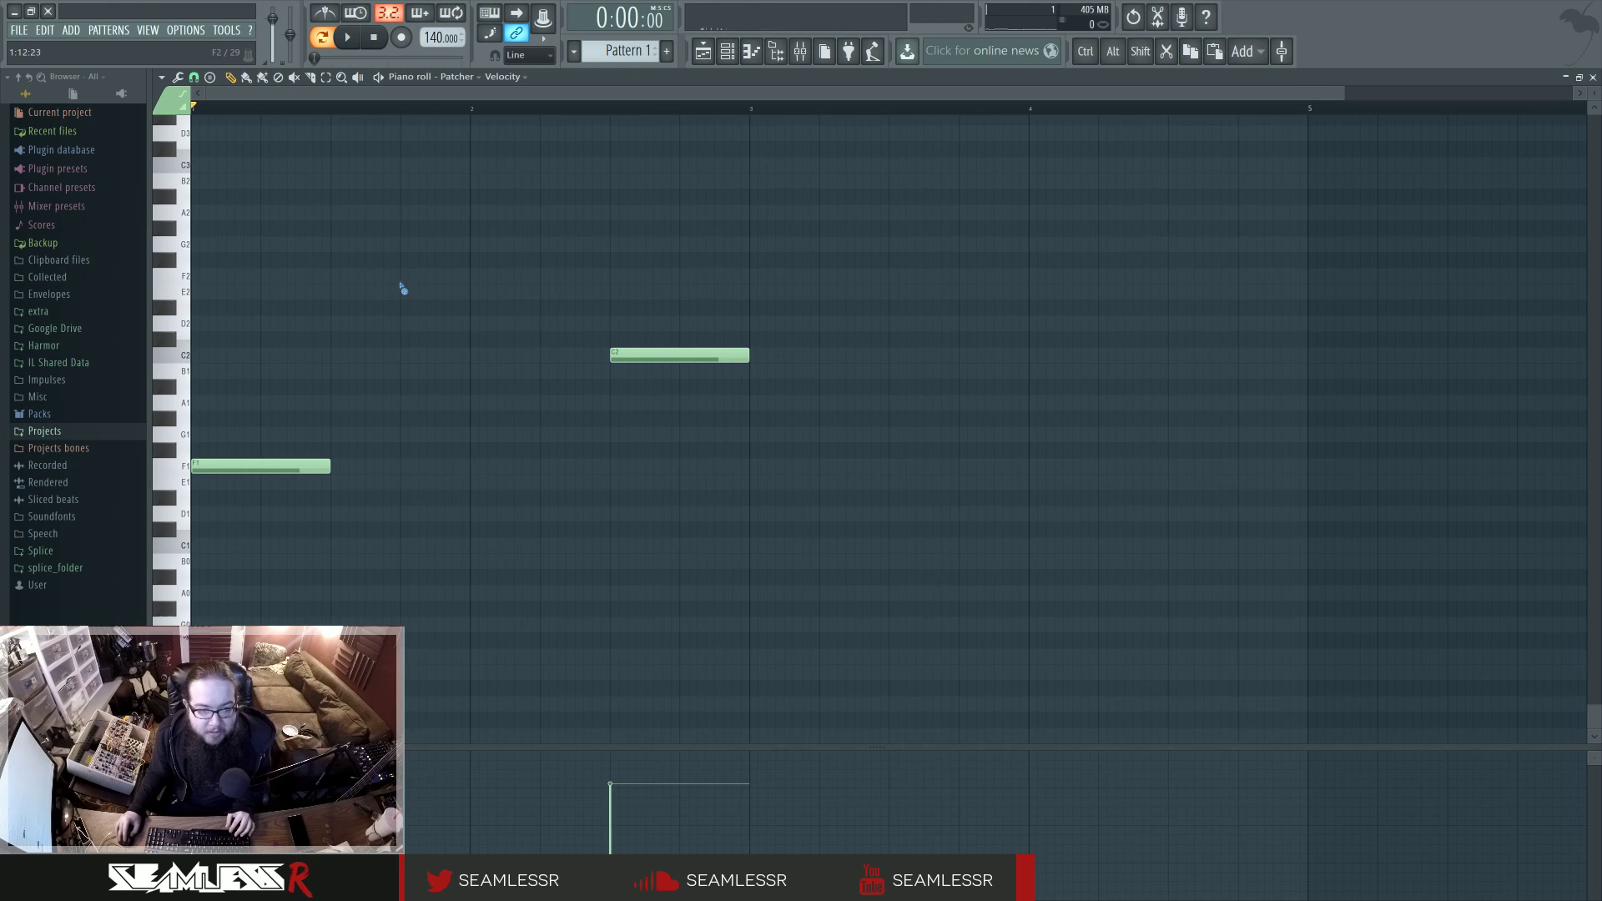
{"action": "left_click", "coordinate": [341, 277]}
{"action": "right_click", "coordinate": [635, 355]}
{"action": "right_click", "coordinate": [414, 276]}
Add half-bar notes on F2, G#1 and F#1 in sequence after the F1 note.
{"action": "left_click", "coordinate": [340, 277]}
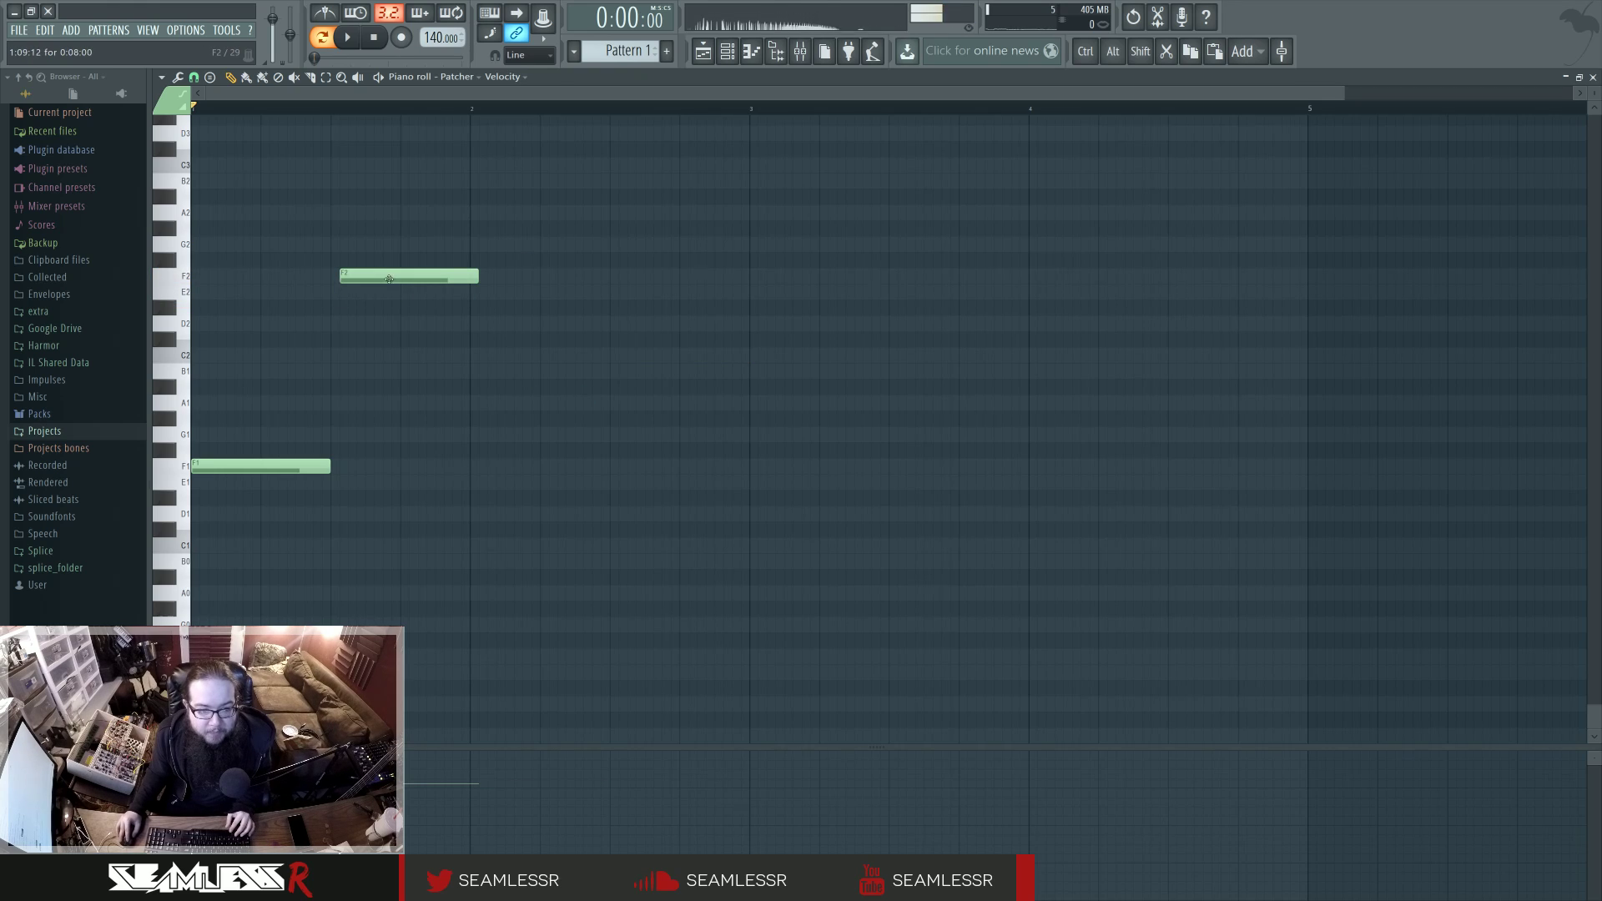
{"action": "left_click", "coordinate": [470, 420]}
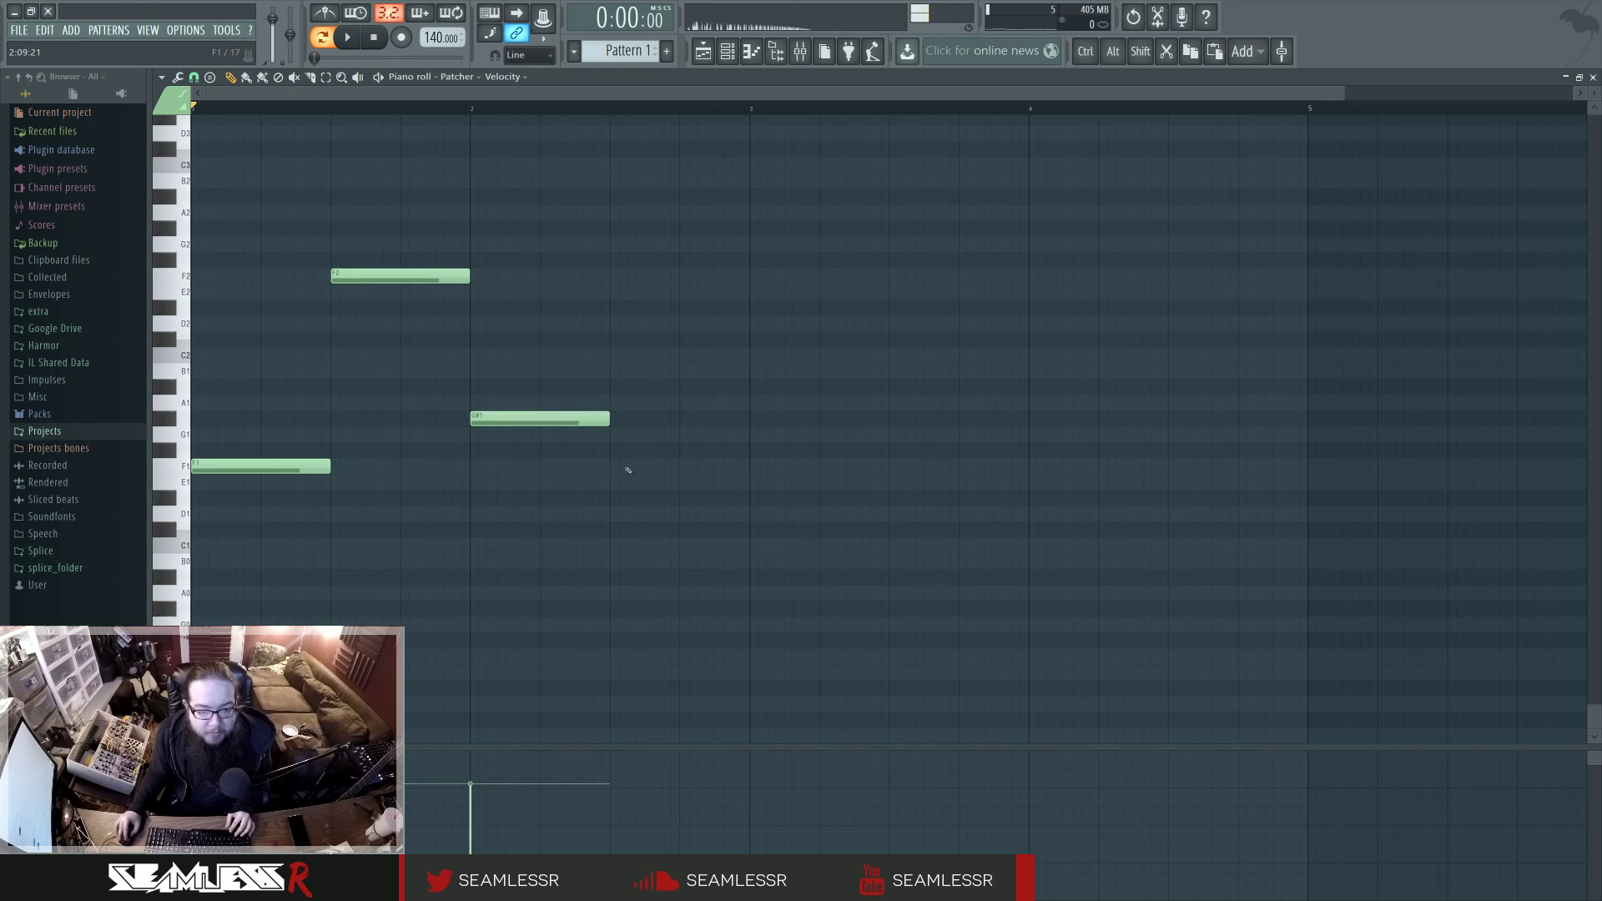
{"action": "left_click_drag", "start_coordinate": [613, 434], "coordinate": [613, 450]}
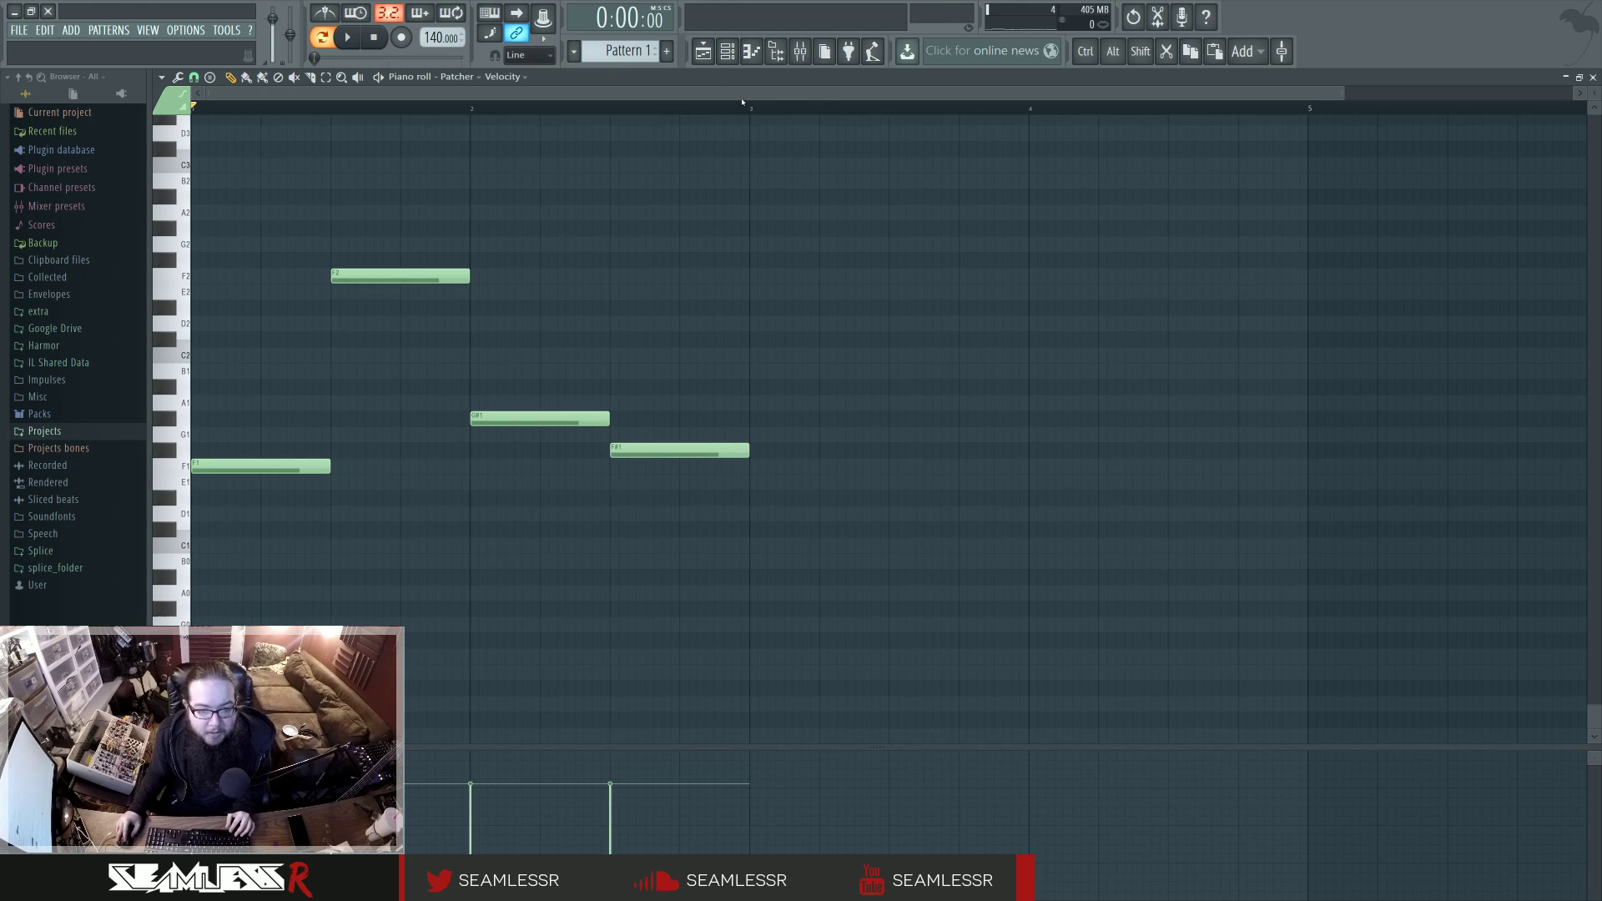
Place Pattern 1 on playlist track 1 at bar 5, select its two bars as the loop and play it.
{"action": "left_click", "coordinate": [706, 54]}
{"action": "left_click", "coordinate": [618, 140]}
{"action": "scroll", "coordinate": [619, 142], "scroll_direction": "up", "scroll_amount": 1}
{"action": "left_click_drag", "start_coordinate": [626, 146], "coordinate": [564, 154]}
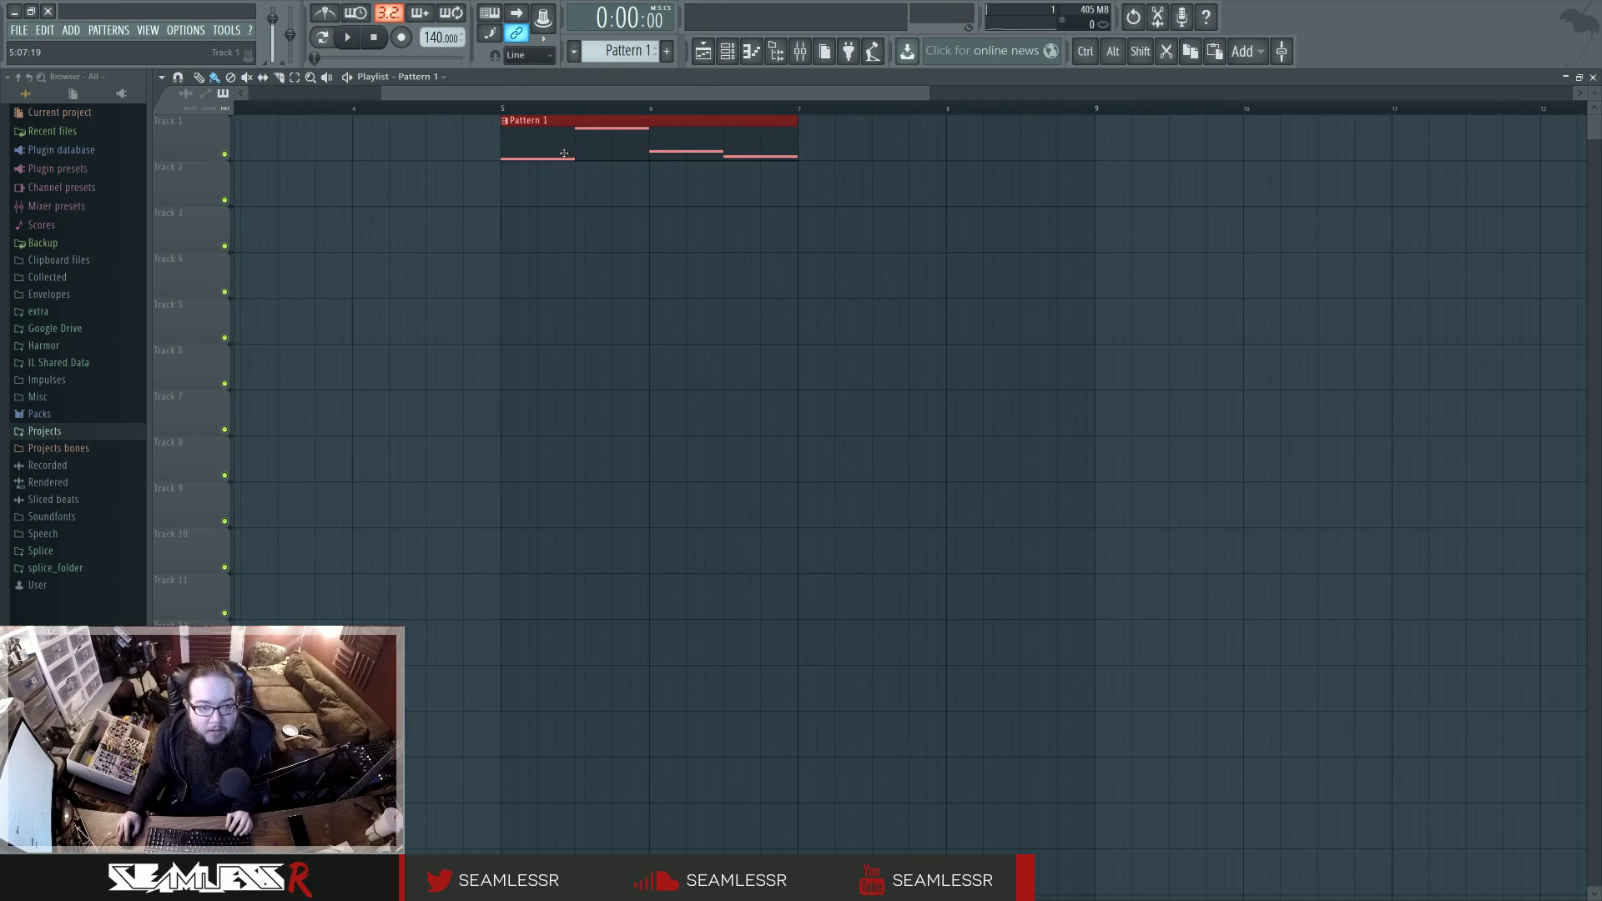
{"action": "left_click_drag", "start_coordinate": [504, 110], "coordinate": [801, 114]}
{"action": "key", "text": "space"}
Stop playback, activate Modulation X of the Sytrus inside Patcher and create an automation clip for it.
{"action": "left_click", "coordinate": [727, 52]}
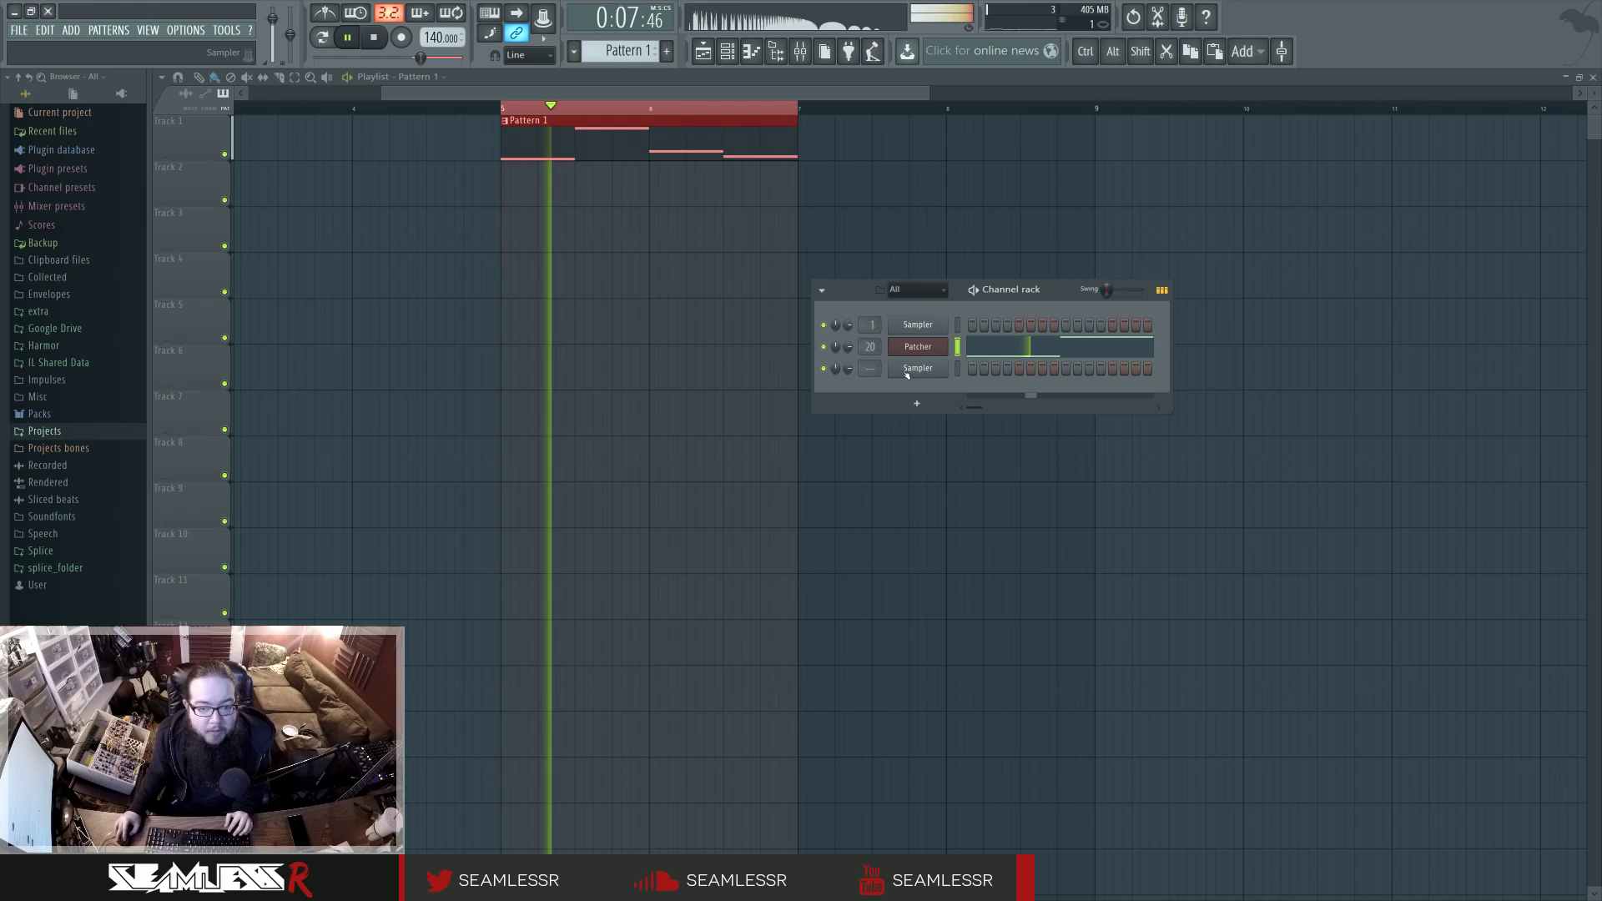
{"action": "key", "text": "space"}
{"action": "left_click", "coordinate": [912, 352]}
{"action": "double_click", "coordinate": [1011, 646]}
{"action": "right_click", "coordinate": [254, 329]}
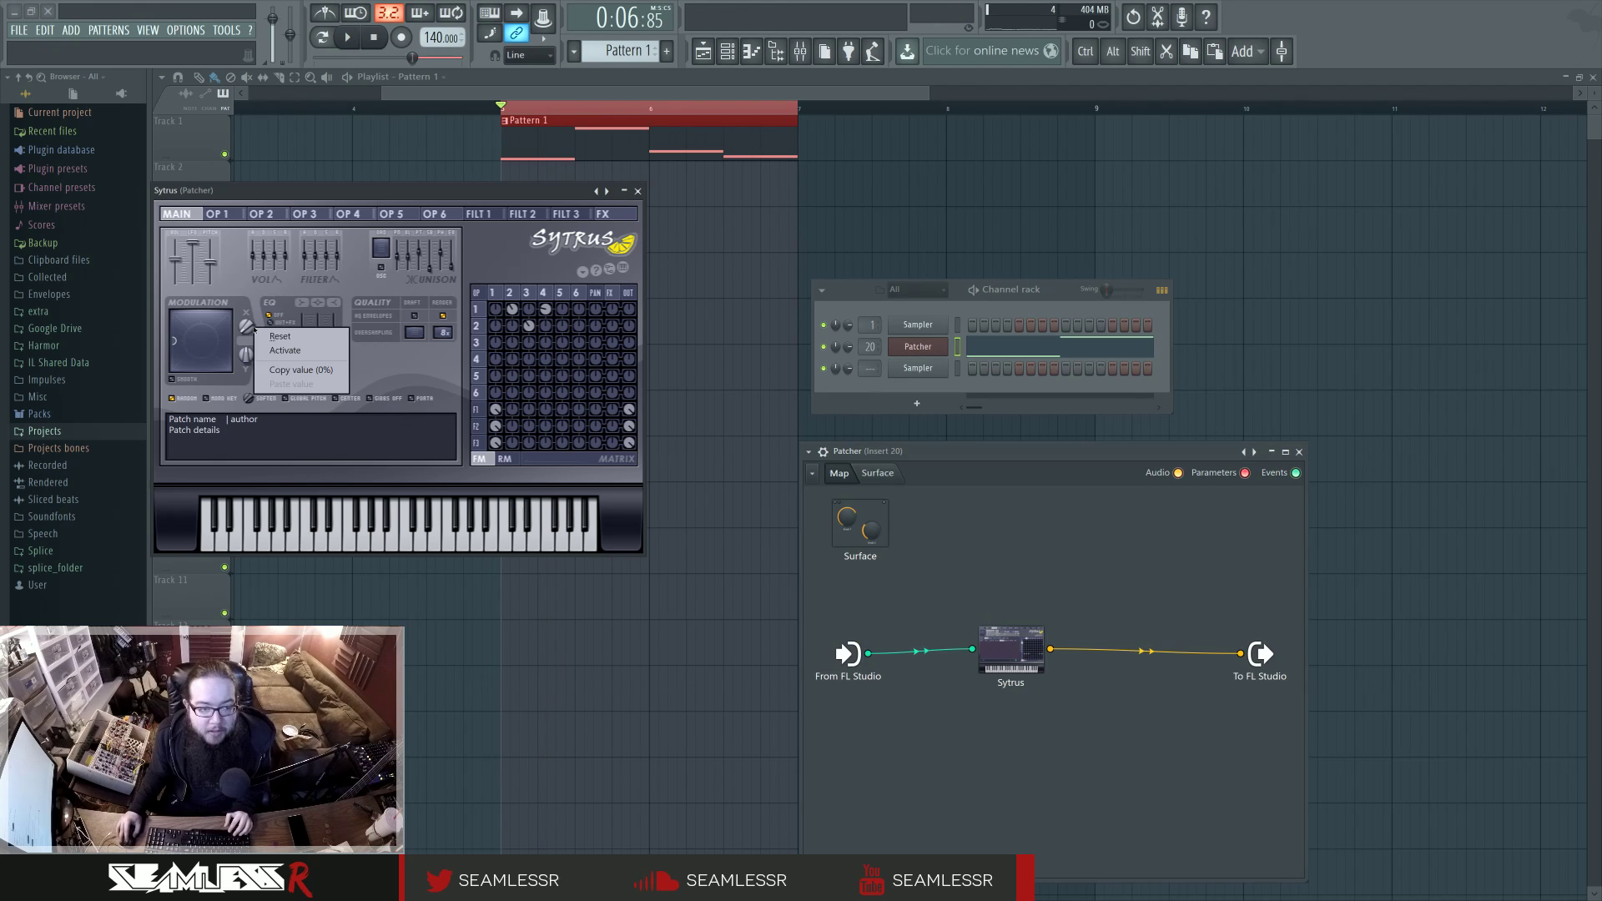
{"action": "left_click", "coordinate": [286, 352]}
{"action": "right_click", "coordinate": [248, 327]}
{"action": "left_click", "coordinate": [309, 444]}
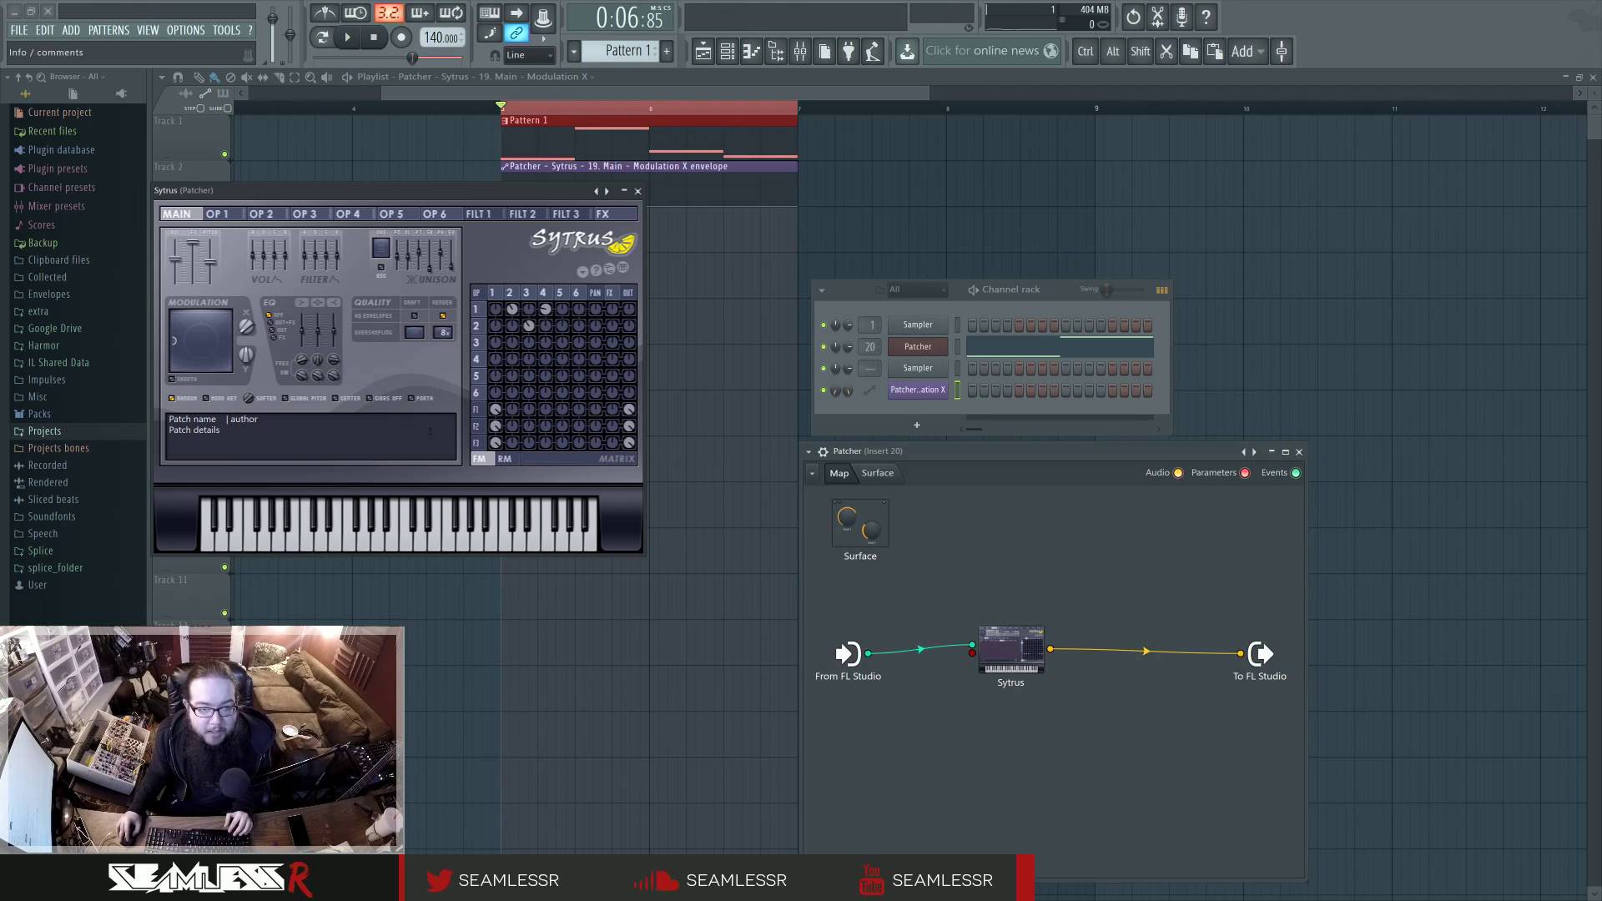
{"action": "left_click", "coordinate": [637, 191]}
Shape a triangular peak in the first beat of the Modulation X automation, falling back to zero at beat 2, and play it.
{"action": "scroll", "coordinate": [559, 212], "scroll_direction": "up", "scroll_amount": 2}
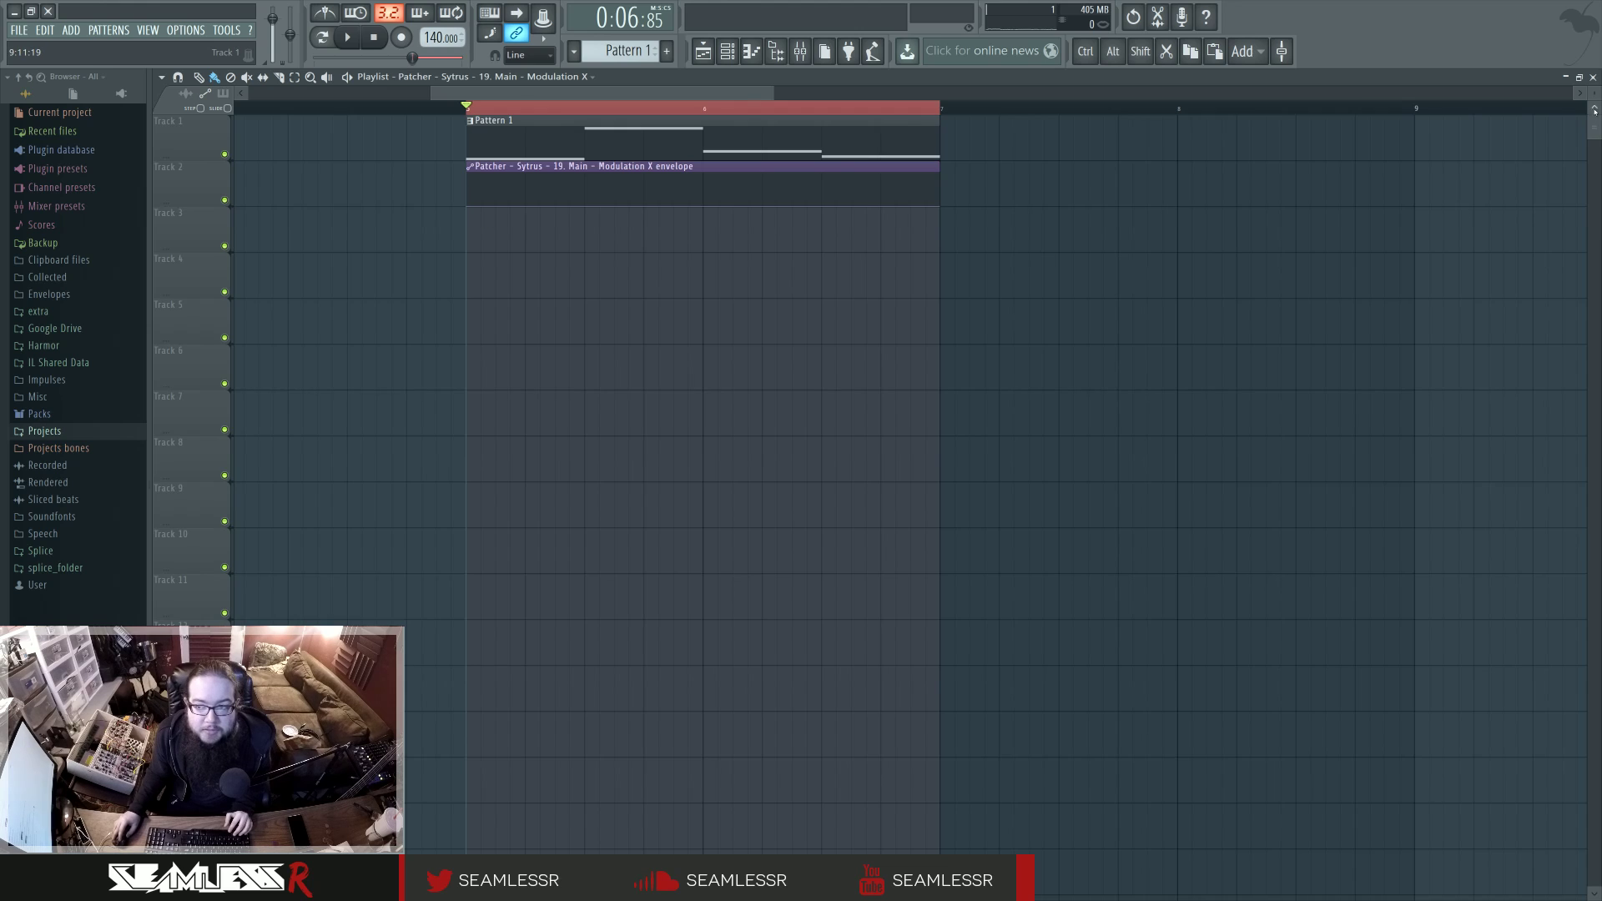
{"action": "left_click_drag", "start_coordinate": [1595, 93], "coordinate": [1595, 75]}
{"action": "left_click_drag", "start_coordinate": [509, 459], "coordinate": [660, 464]}
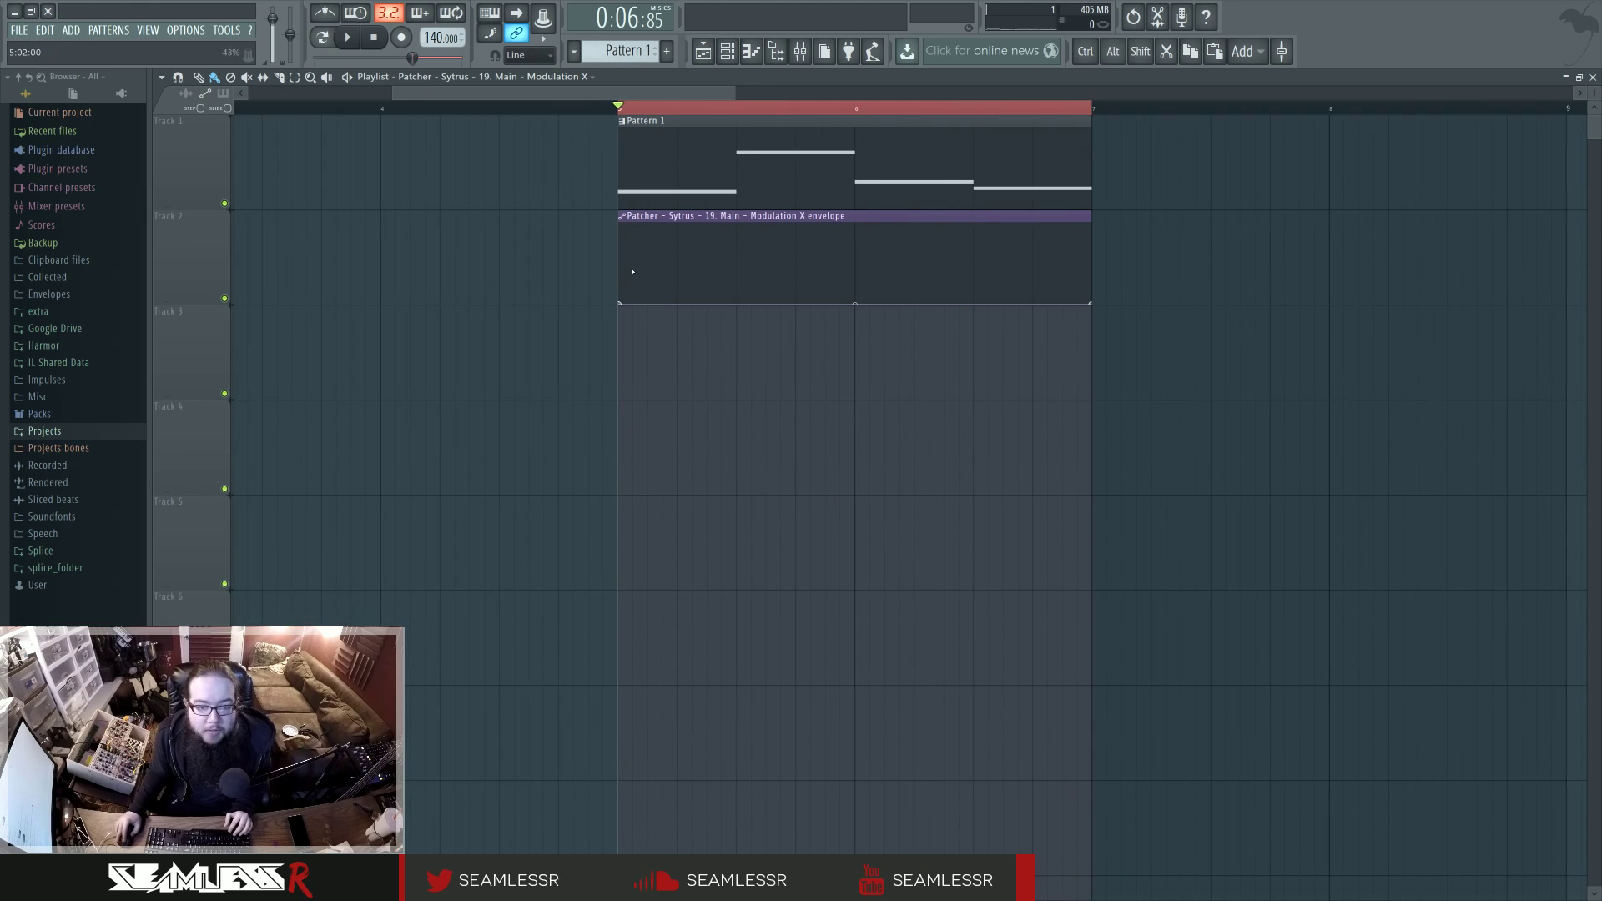
{"action": "right_click", "coordinate": [649, 225]}
{"action": "right_click", "coordinate": [677, 303]}
{"action": "key", "text": "space"}
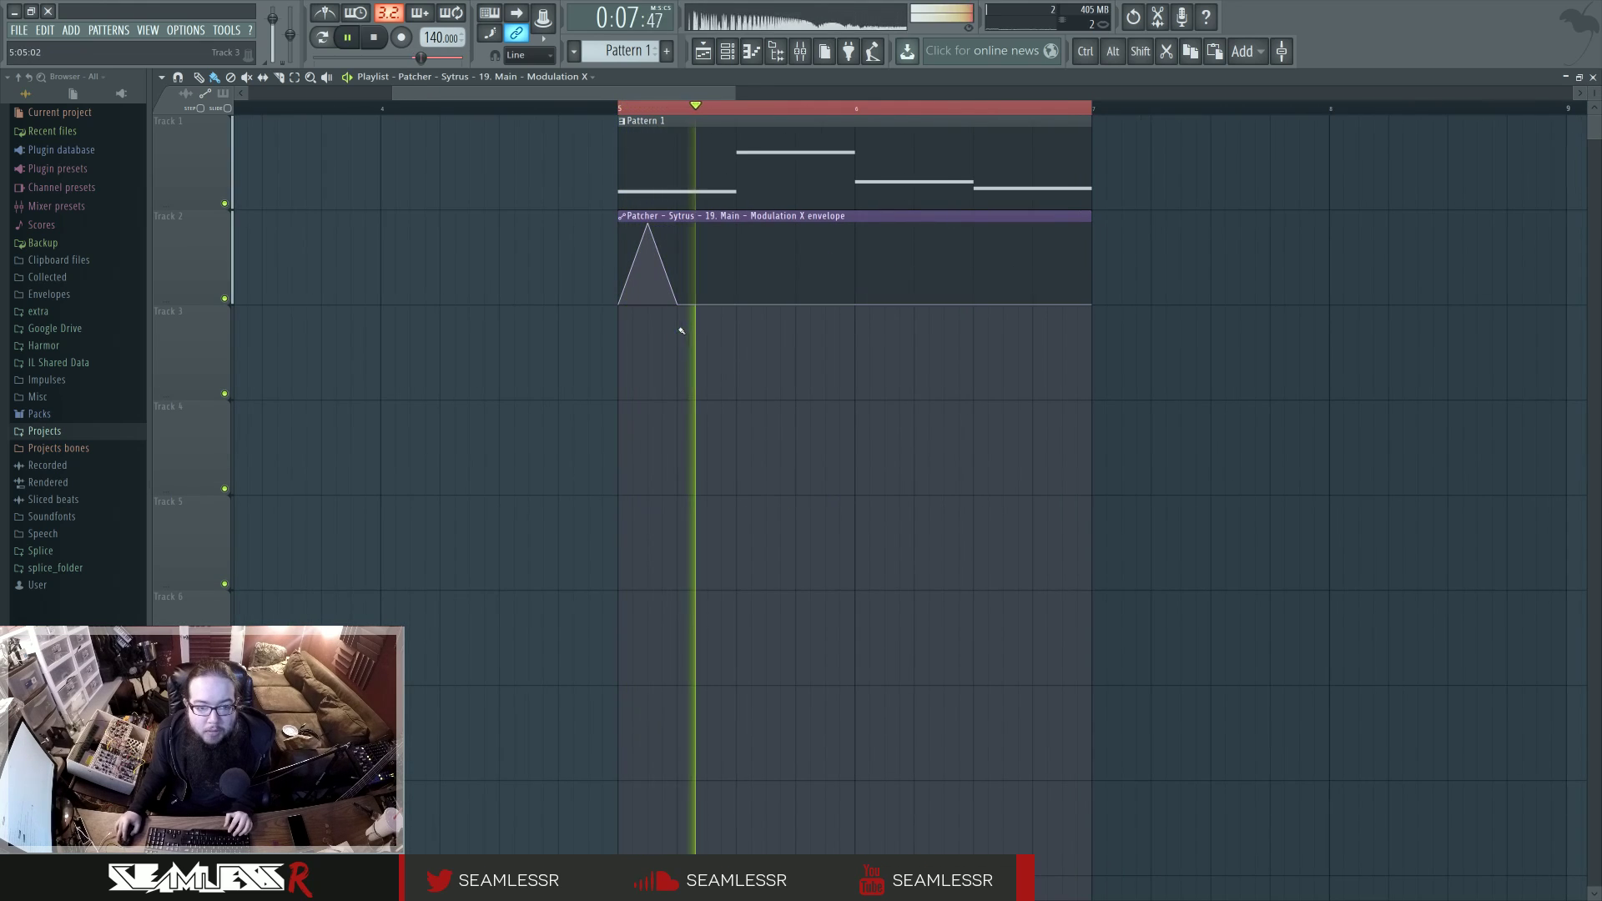
{"action": "key", "text": "space"}
{"action": "key", "text": "space"}
{"action": "key", "text": "space"}
Add two half-beat spikes with instant rises and sloped falls to zero across beat 2 of the automation, and play it.
{"action": "right_click", "coordinate": [679, 225]}
{"action": "right_click", "coordinate": [707, 303]}
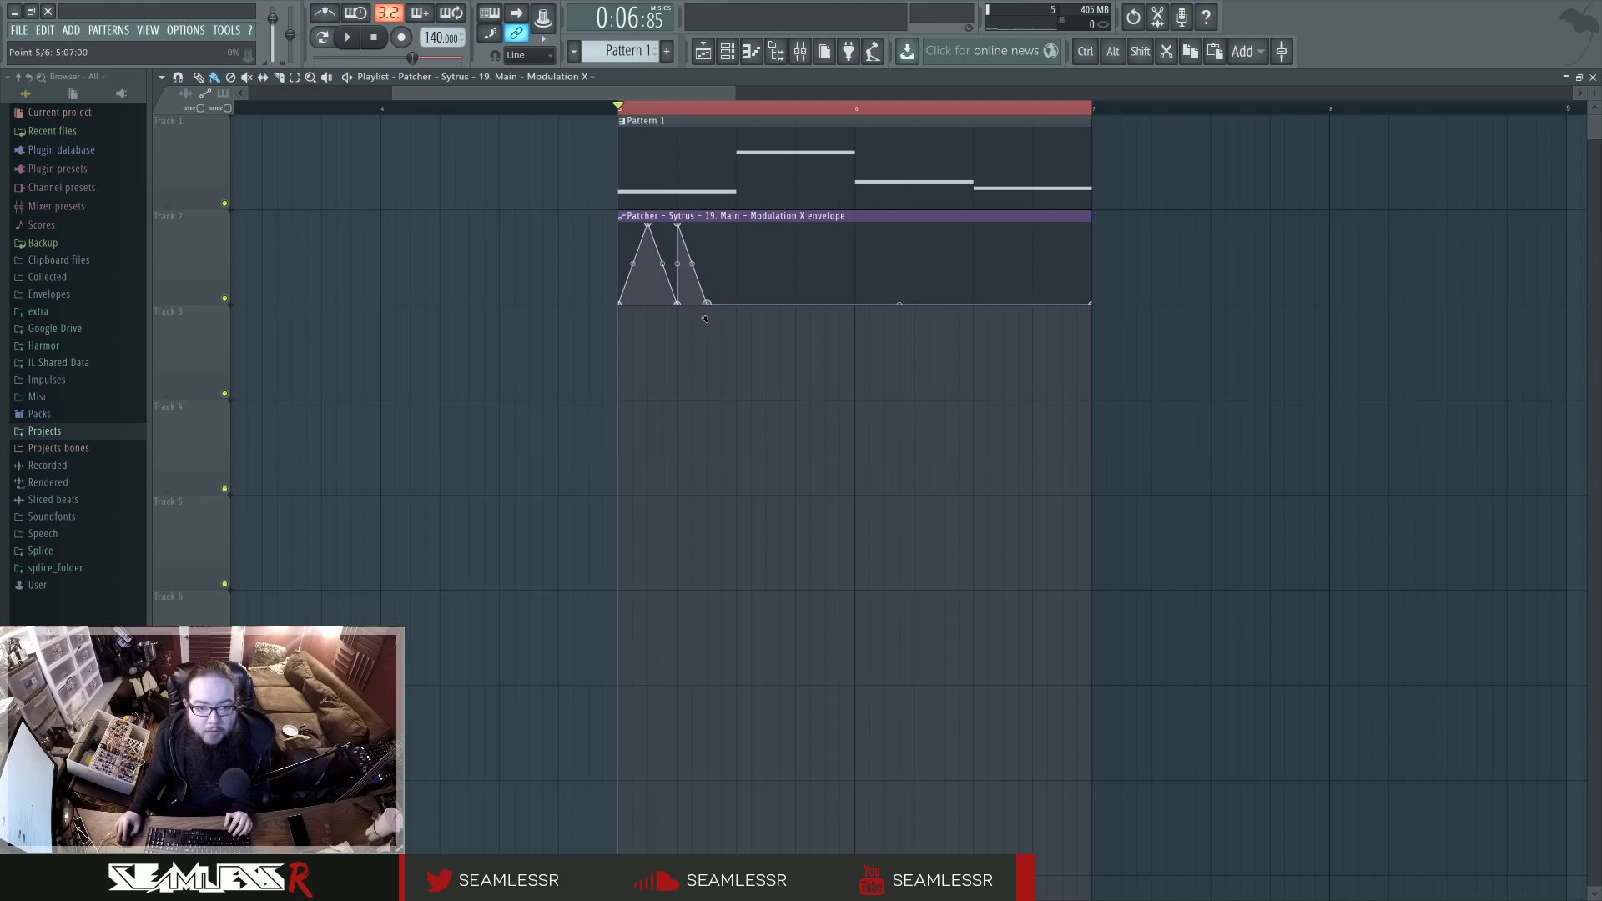
{"action": "right_click", "coordinate": [707, 227]}
{"action": "right_click", "coordinate": [737, 303]}
{"action": "key", "text": "space"}
{"action": "key", "text": "space"}
{"action": "key", "text": "space"}
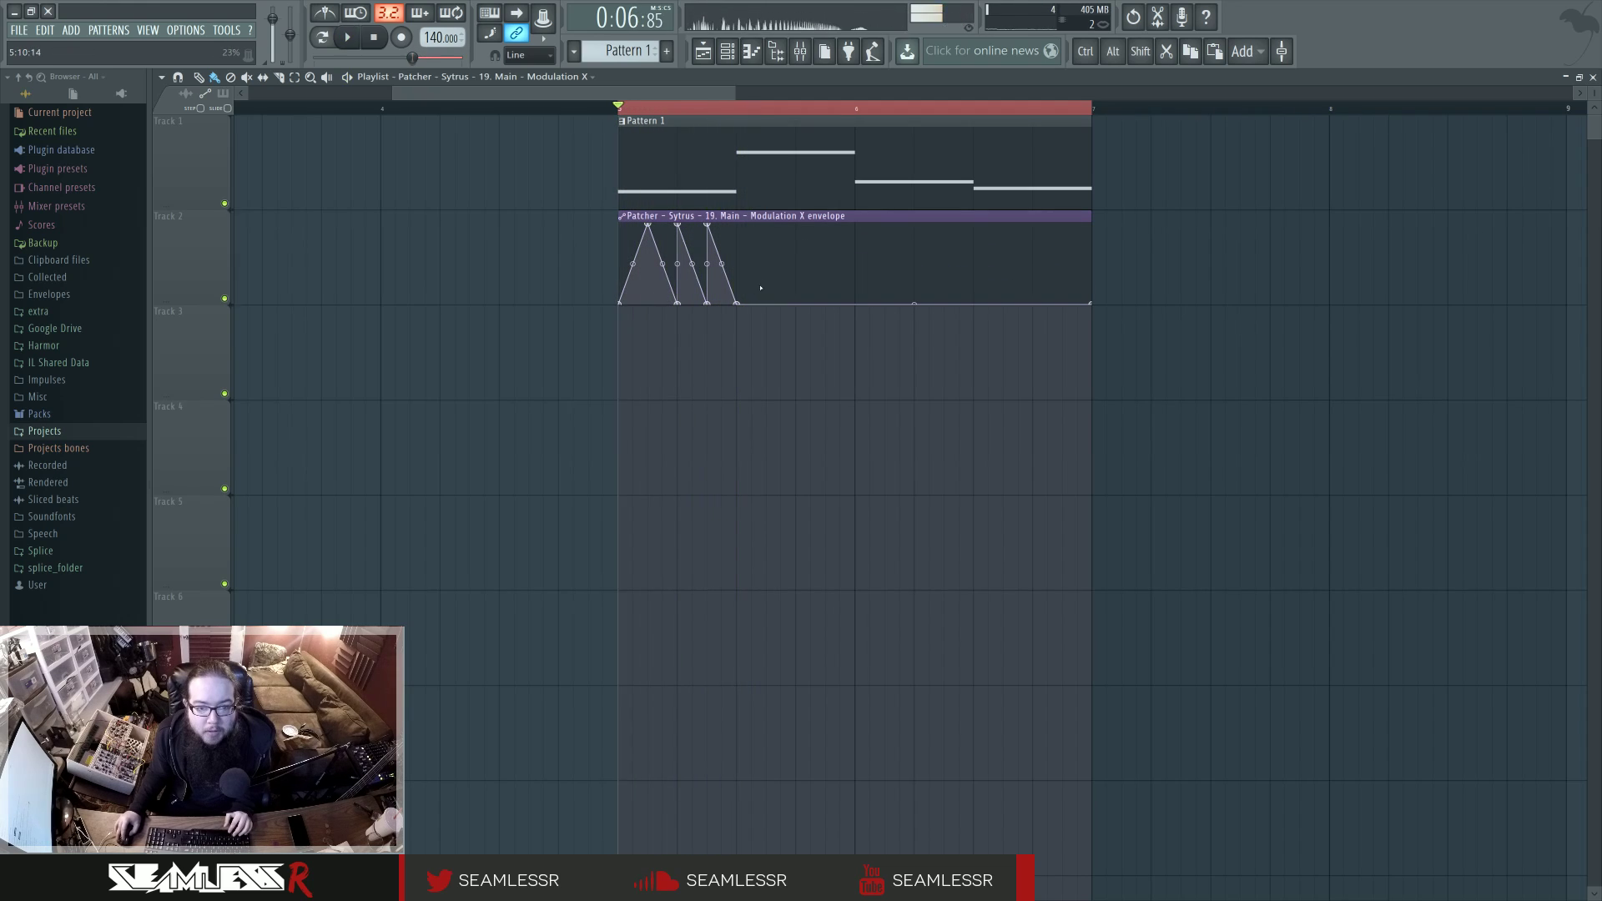
Add a slower automation rise peaking at beat 4 and falling to a low level at bar 6, fine-tuning the last point during playback.
{"action": "right_click", "coordinate": [796, 243]}
{"action": "right_click", "coordinate": [855, 281]}
{"action": "key", "text": "space"}
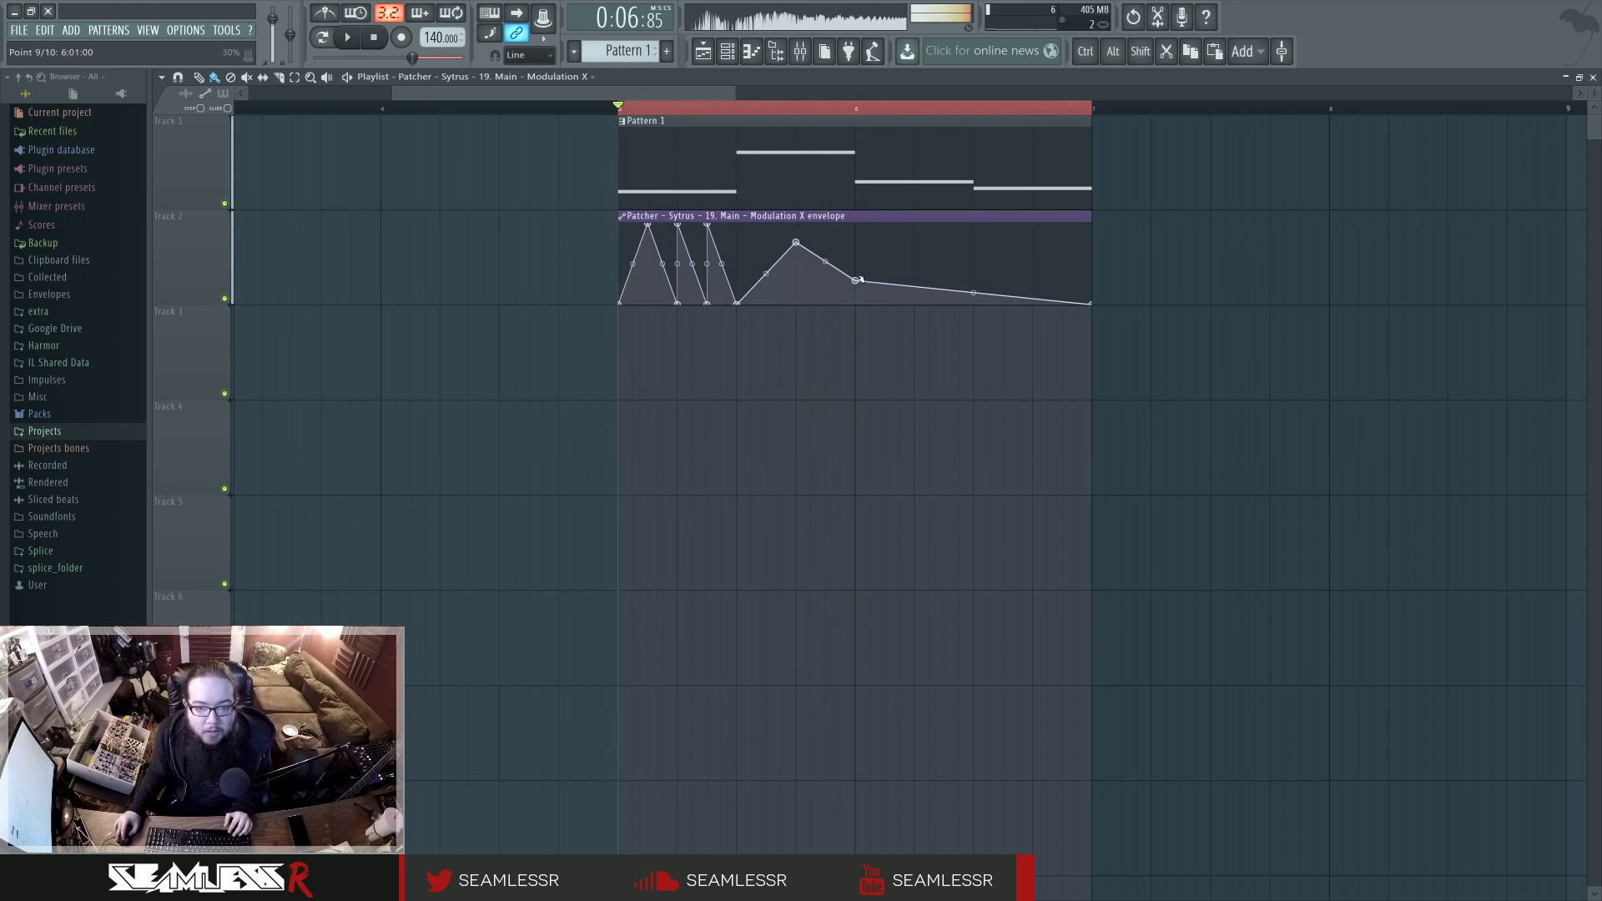
{"action": "key", "text": "space"}
{"action": "left_click_drag", "start_coordinate": [856, 281], "coordinate": [857, 285]}
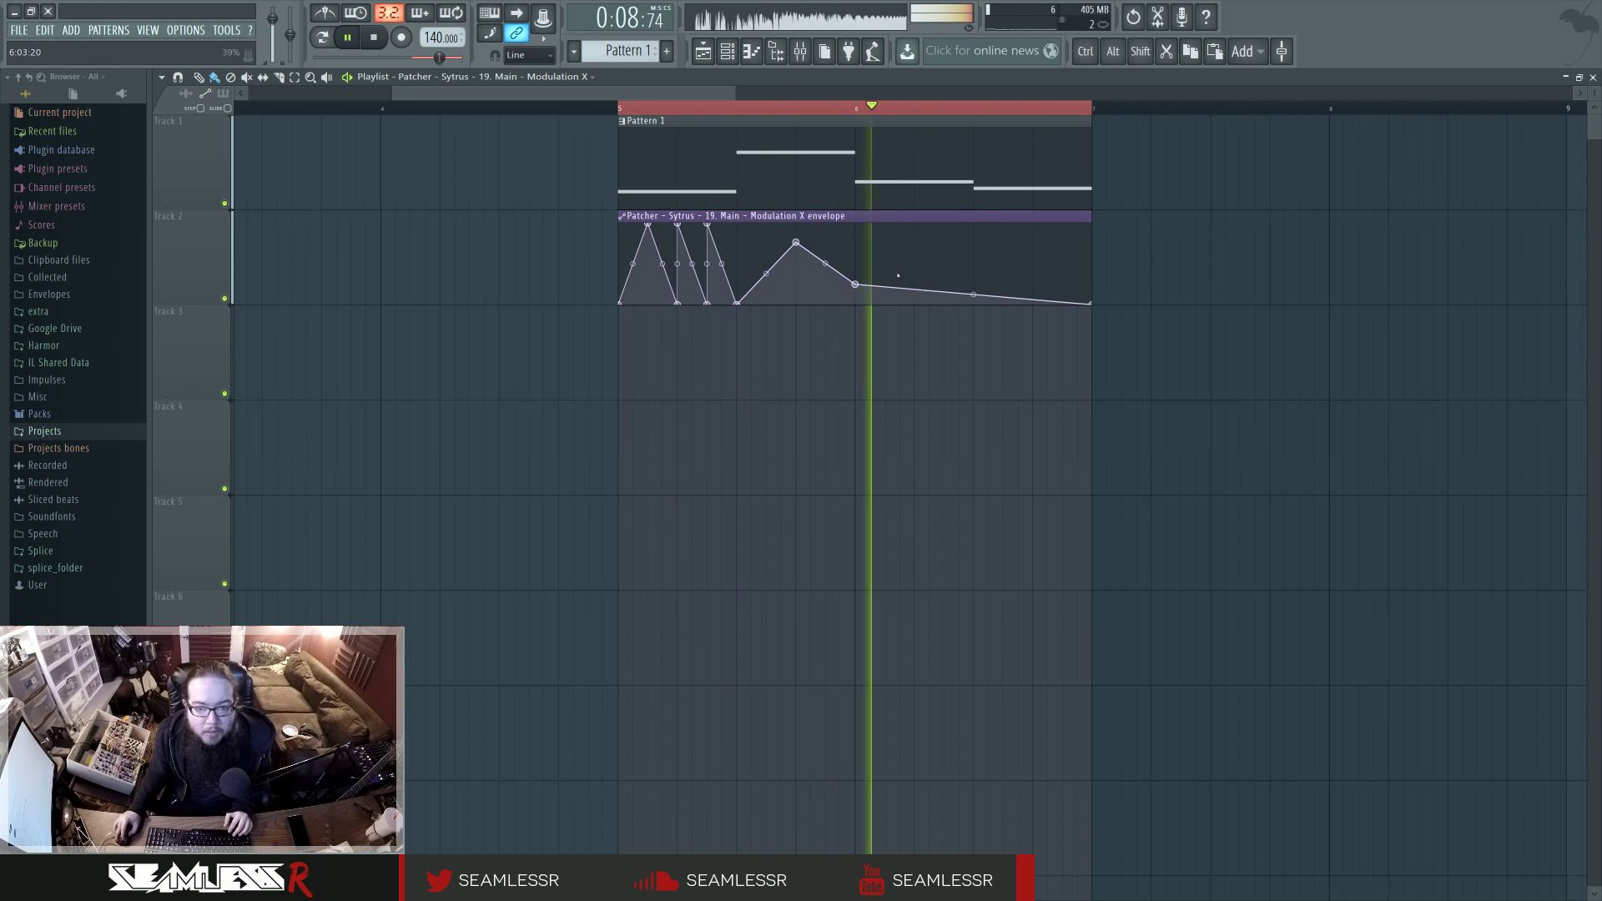
Raise the automation level just before bar 6 to about half, drop it instantly to zero there, and play it.
{"action": "key", "text": "space"}
{"action": "key", "text": "space"}
{"action": "right_click", "coordinate": [855, 249]}
{"action": "left_click_drag", "start_coordinate": [856, 252], "coordinate": [857, 306]}
{"action": "key", "text": "space"}
{"action": "key", "text": "space"}
Shape bar 6 of the Modulation X automation with a slow rise dipping at beat 3, followed by two steep triangular peaks.
{"action": "right_click", "coordinate": [943, 252]}
{"action": "right_click", "coordinate": [974, 294]}
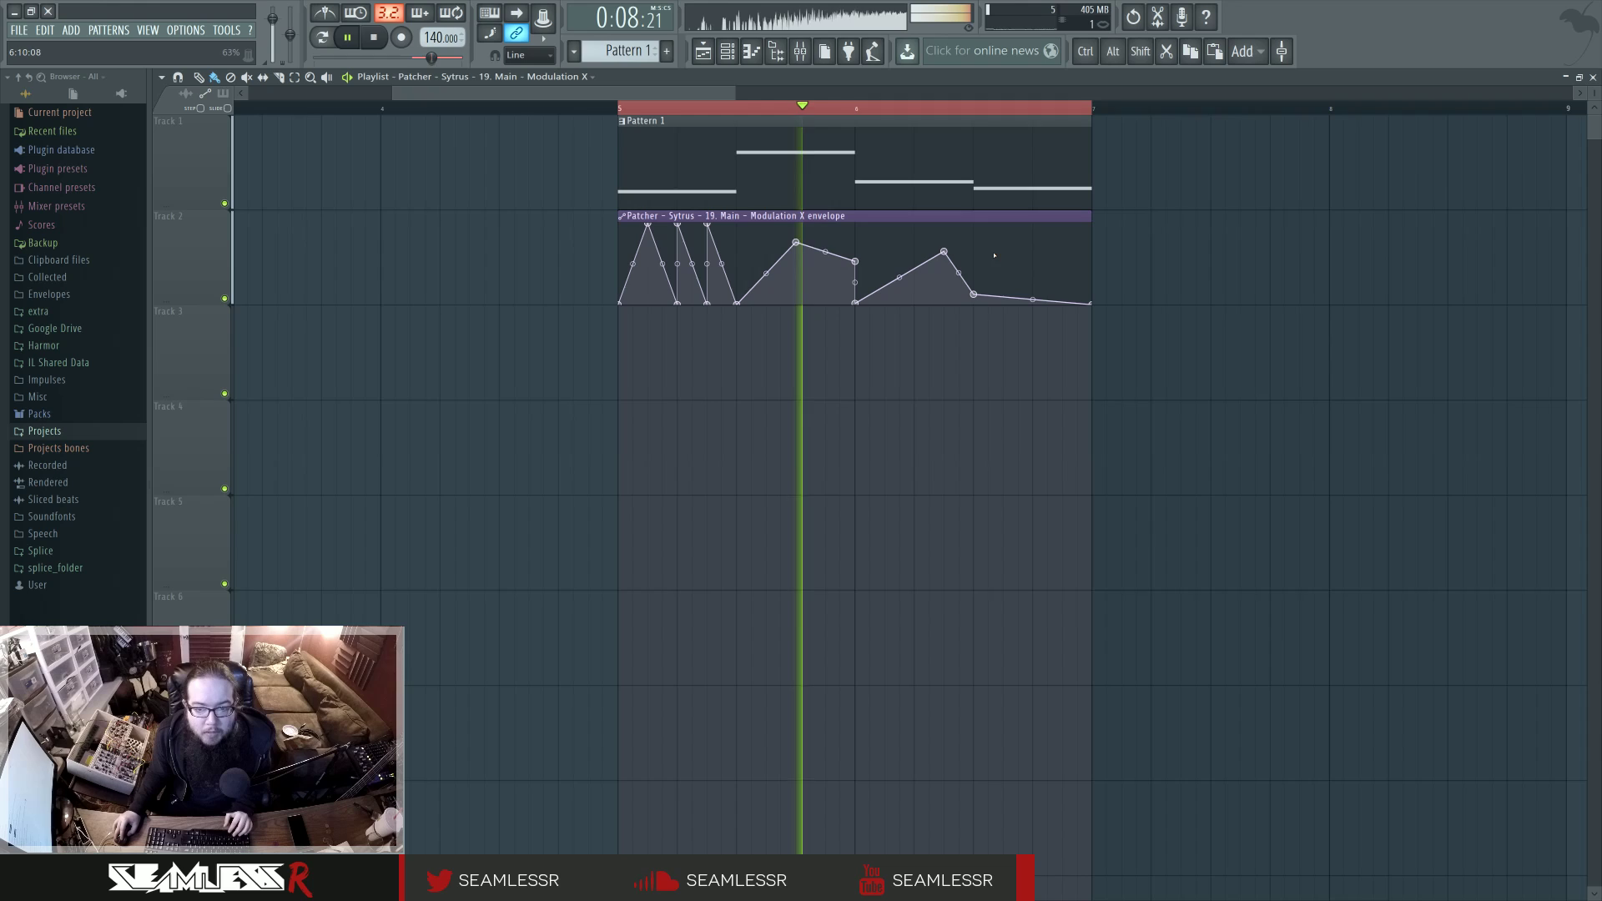
{"action": "right_click", "coordinate": [1003, 234]}
{"action": "right_click", "coordinate": [1018, 304]}
{"action": "right_click", "coordinate": [1062, 236]}
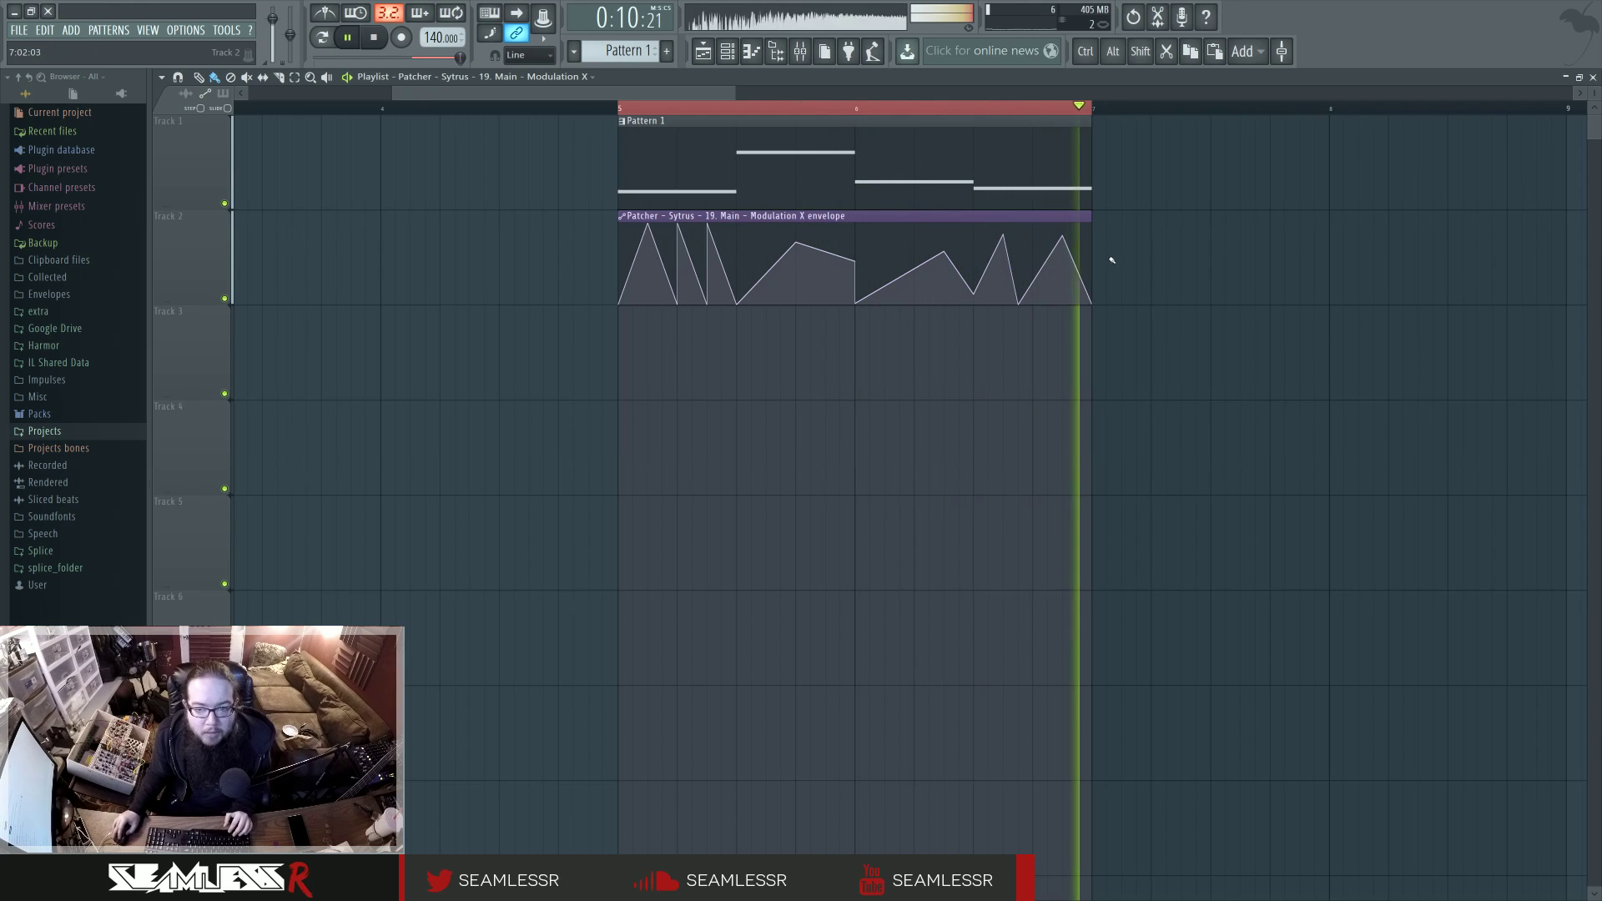
Open the Patcher map, move Sytrus closer to the FL Studio input node, and stop playback.
{"action": "key", "text": "F6"}
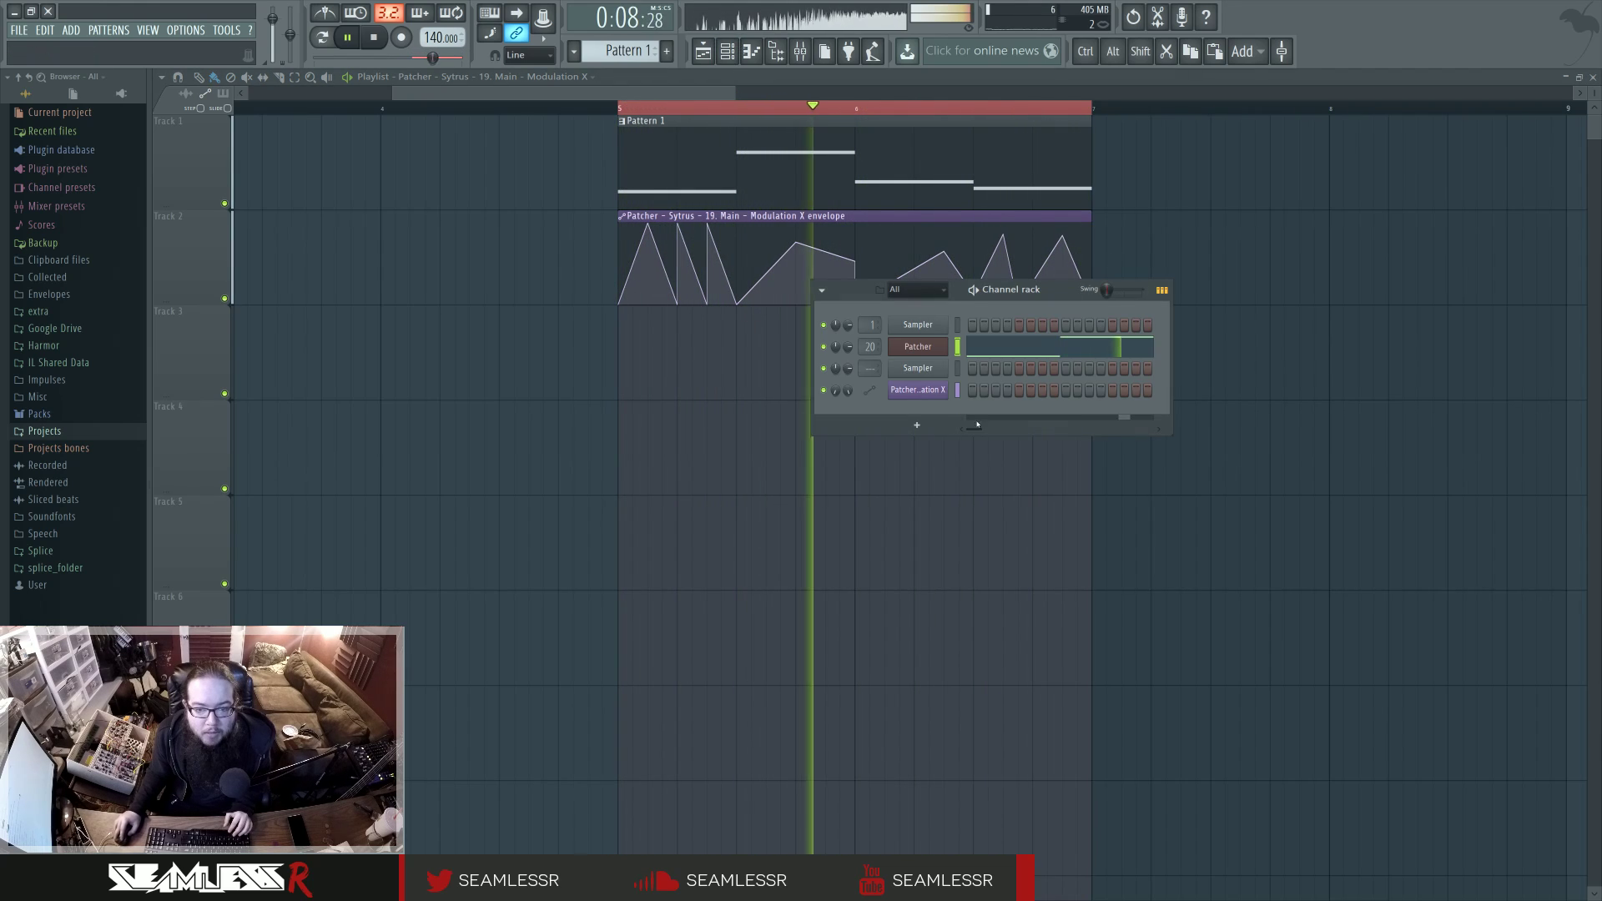
{"action": "left_click", "coordinate": [917, 347]}
{"action": "left_click_drag", "start_coordinate": [941, 454], "coordinate": [799, 409]}
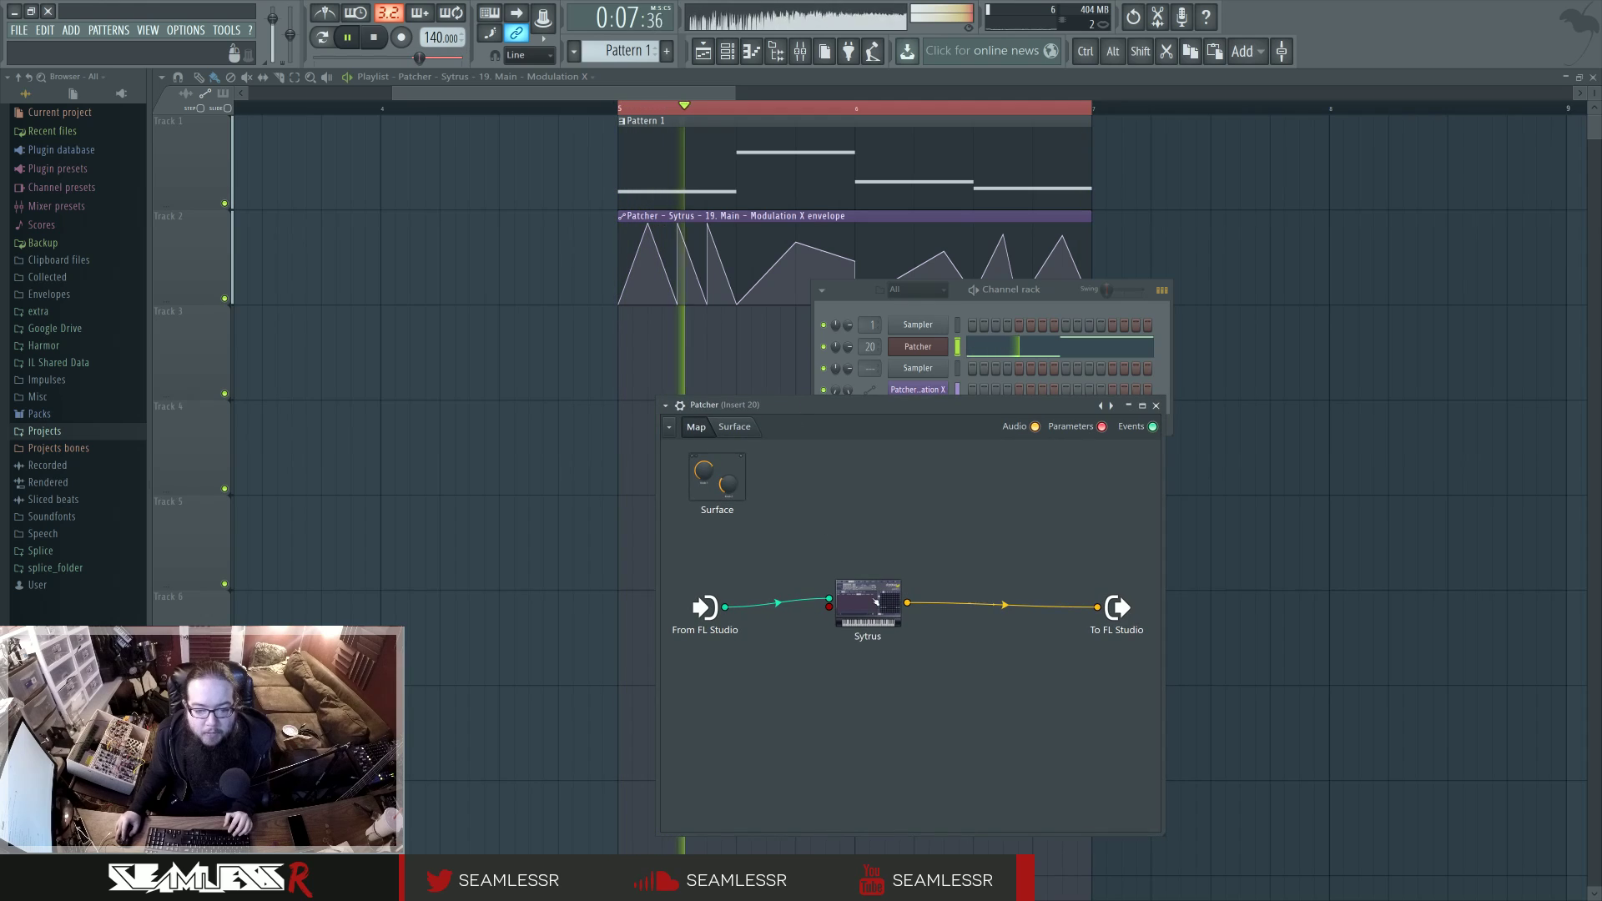
{"action": "key", "text": "space"}
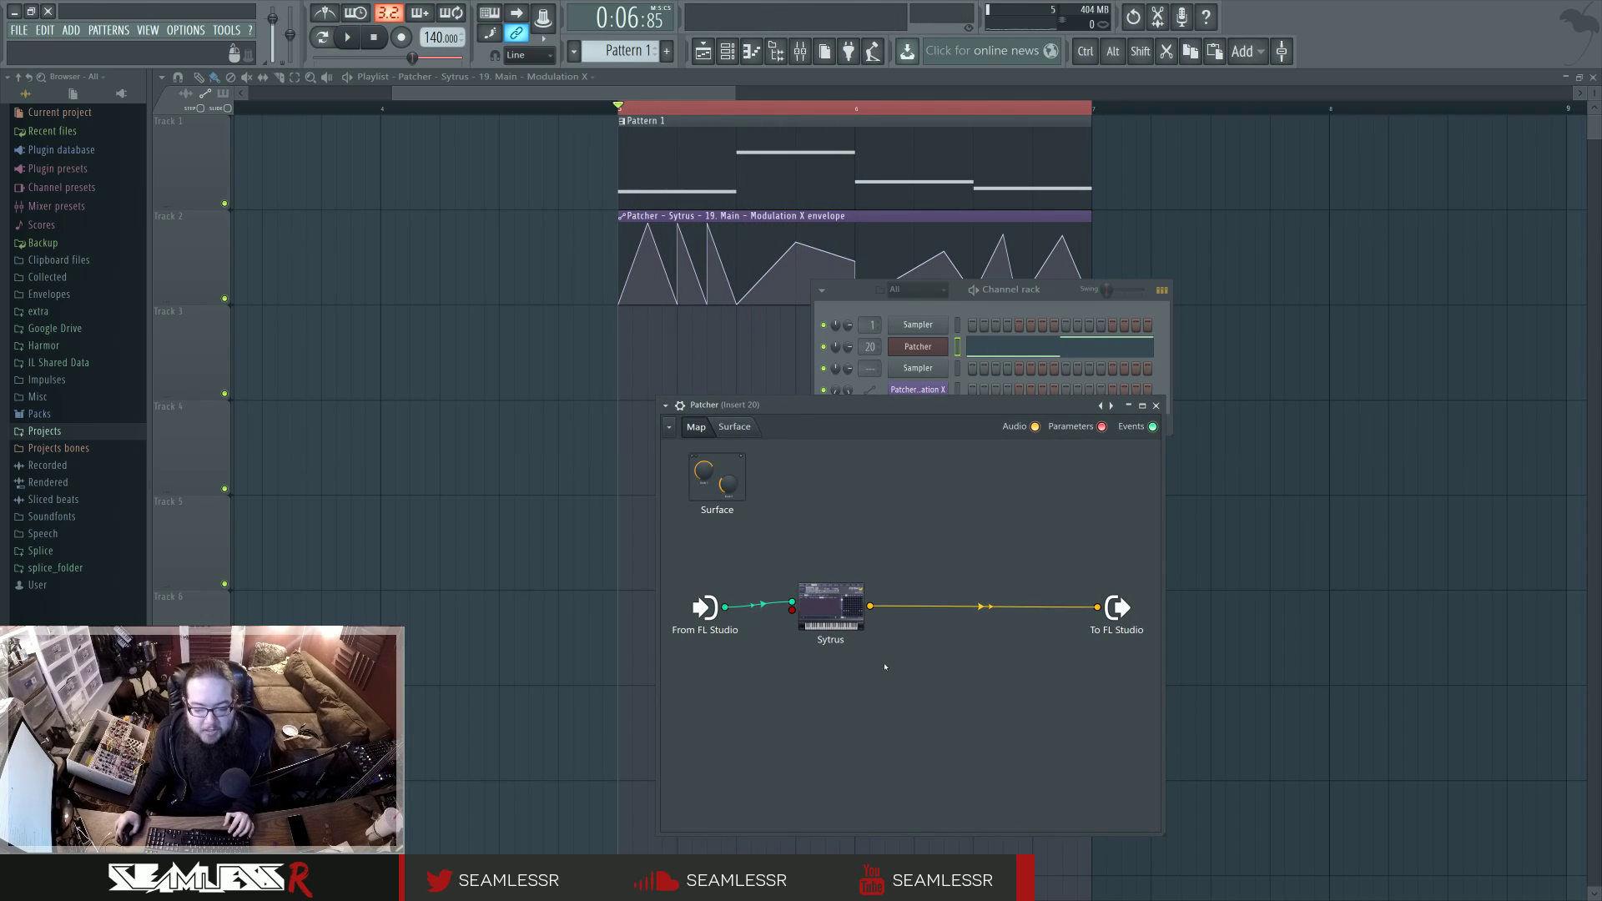
{"action": "double_click", "coordinate": [827, 615]}
{"action": "left_click", "coordinate": [637, 191]}
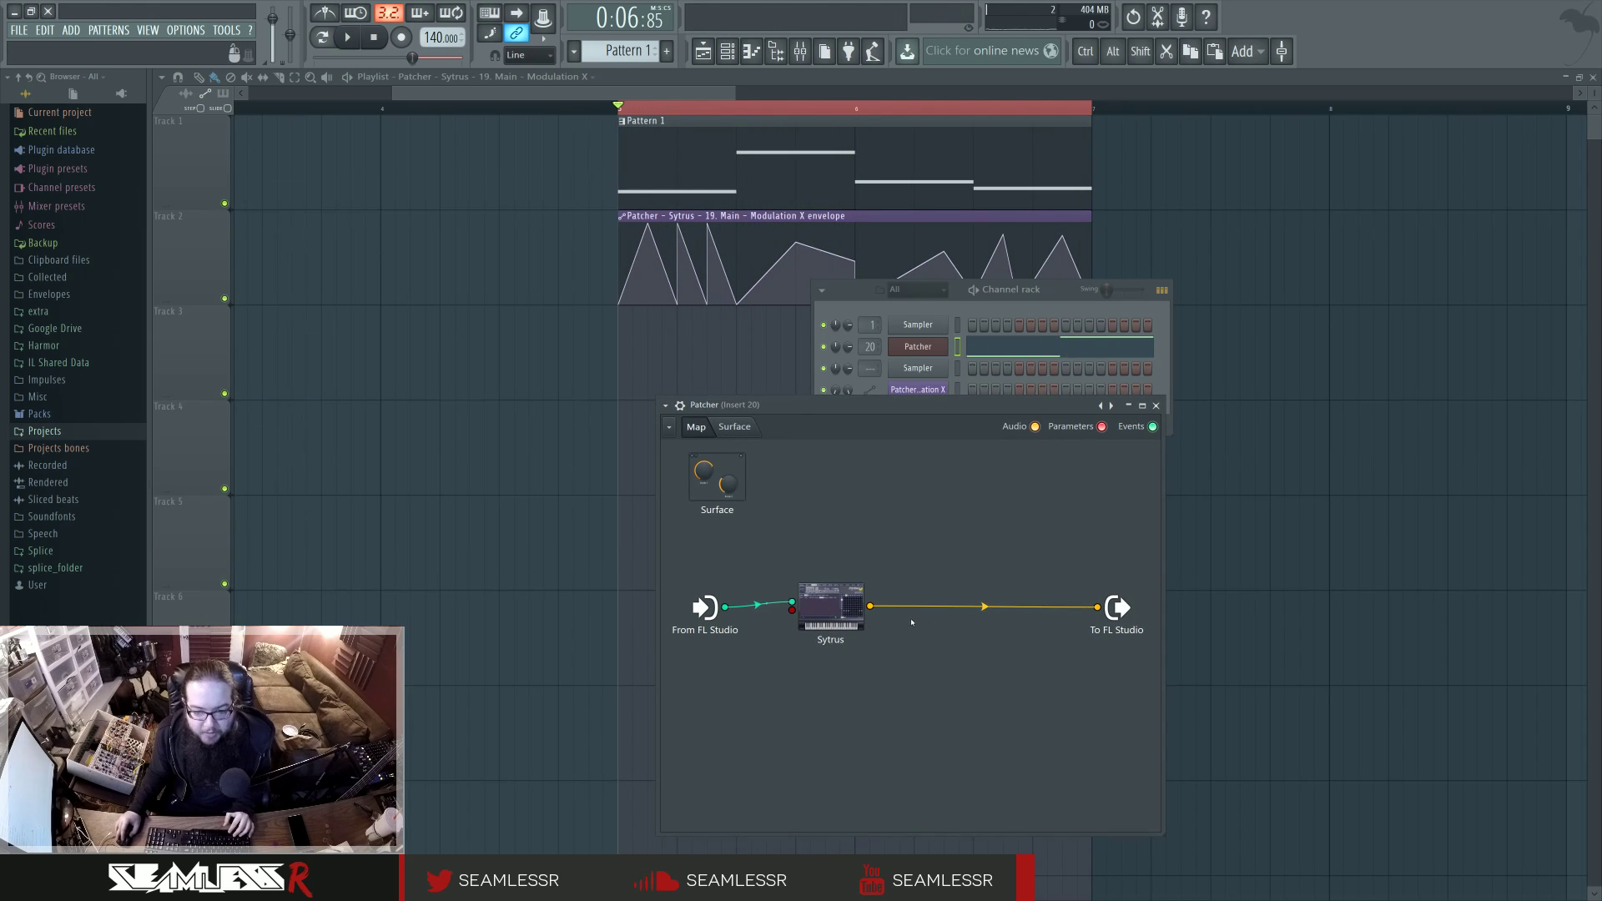
Insert a Fruity Delay Bank between Sytrus and the output in the Patcher map.
{"action": "key", "text": "F8"}
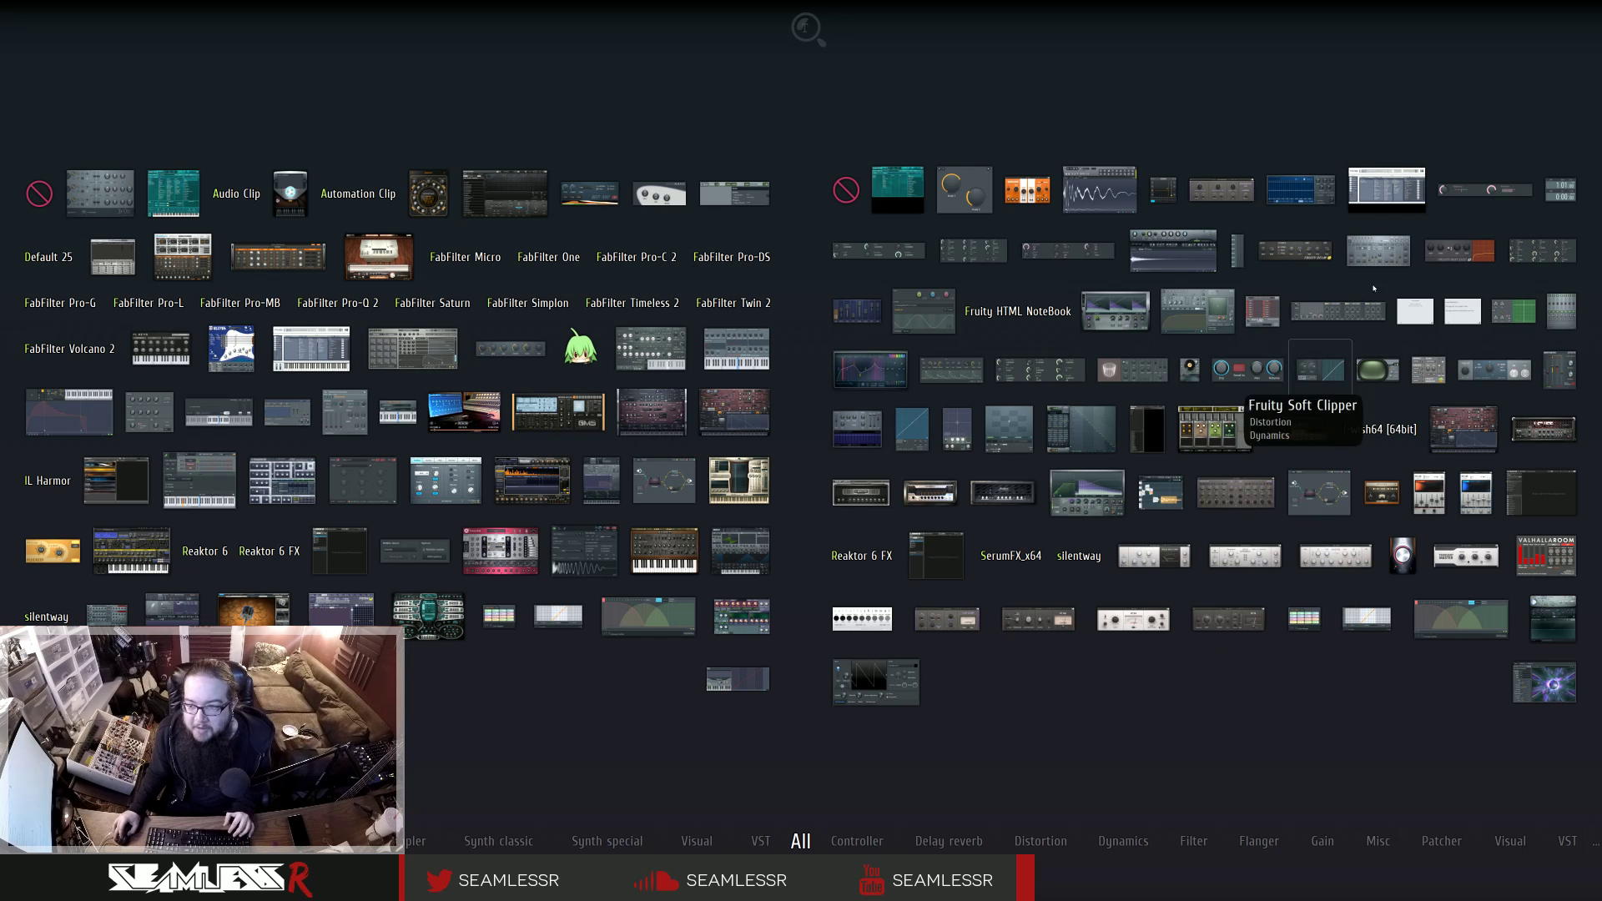
{"action": "left_click_drag", "start_coordinate": [1368, 250], "coordinate": [1153, 490]}
{"action": "left_click_drag", "start_coordinate": [881, 622], "coordinate": [889, 617]}
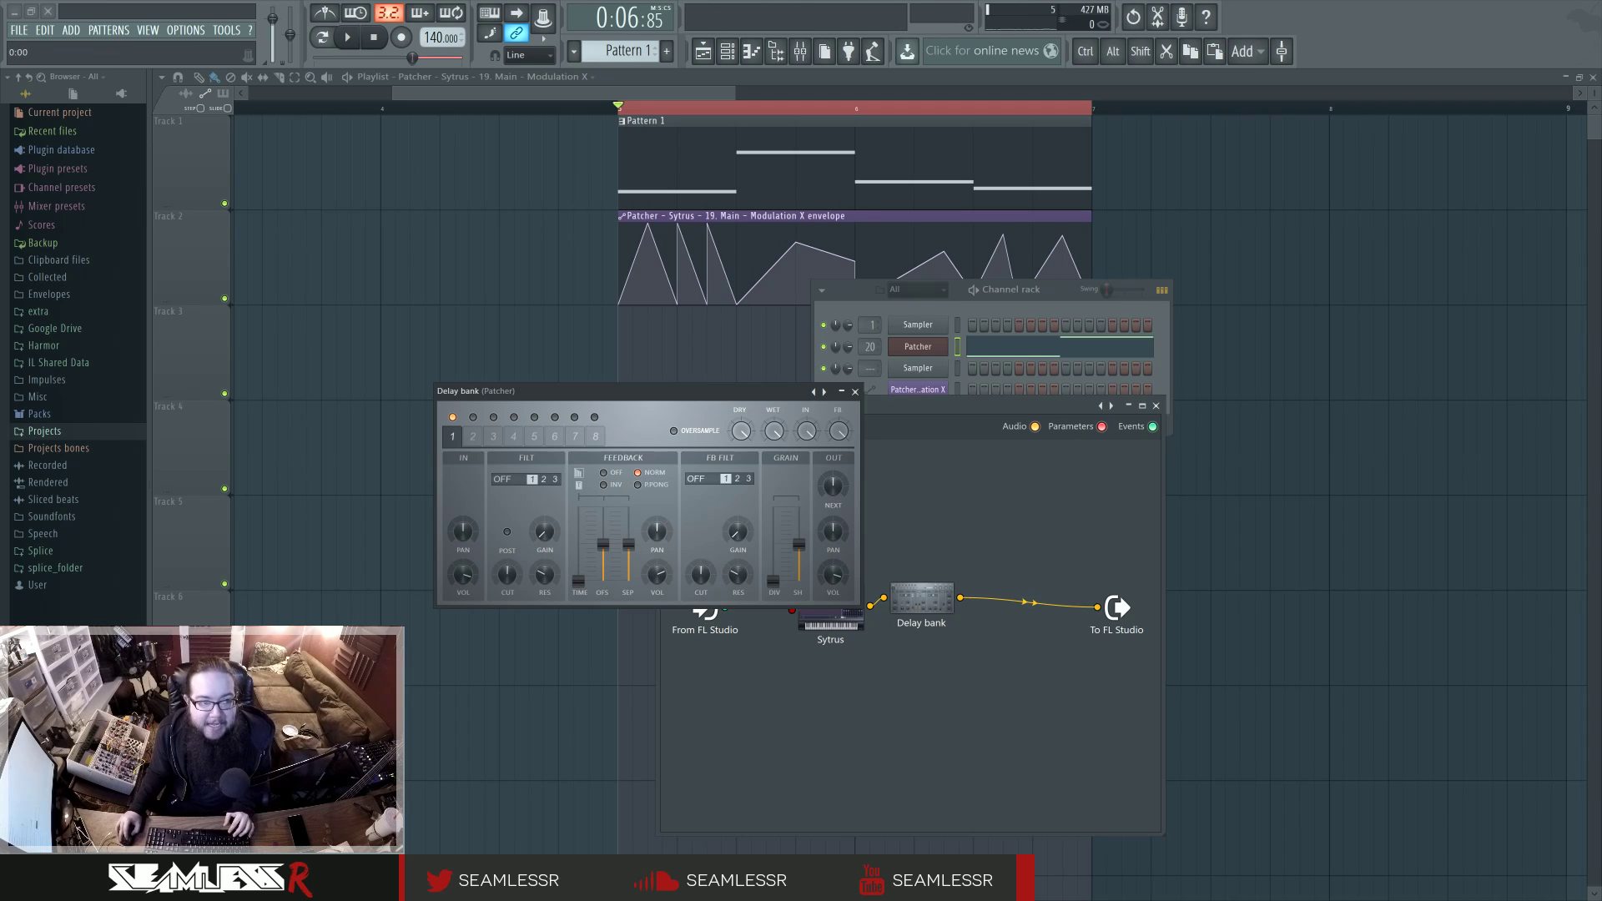
Play the loop, switch the delay bank's feedback mode to ping-pong and fine-tune the delay time.
{"action": "key", "text": "space"}
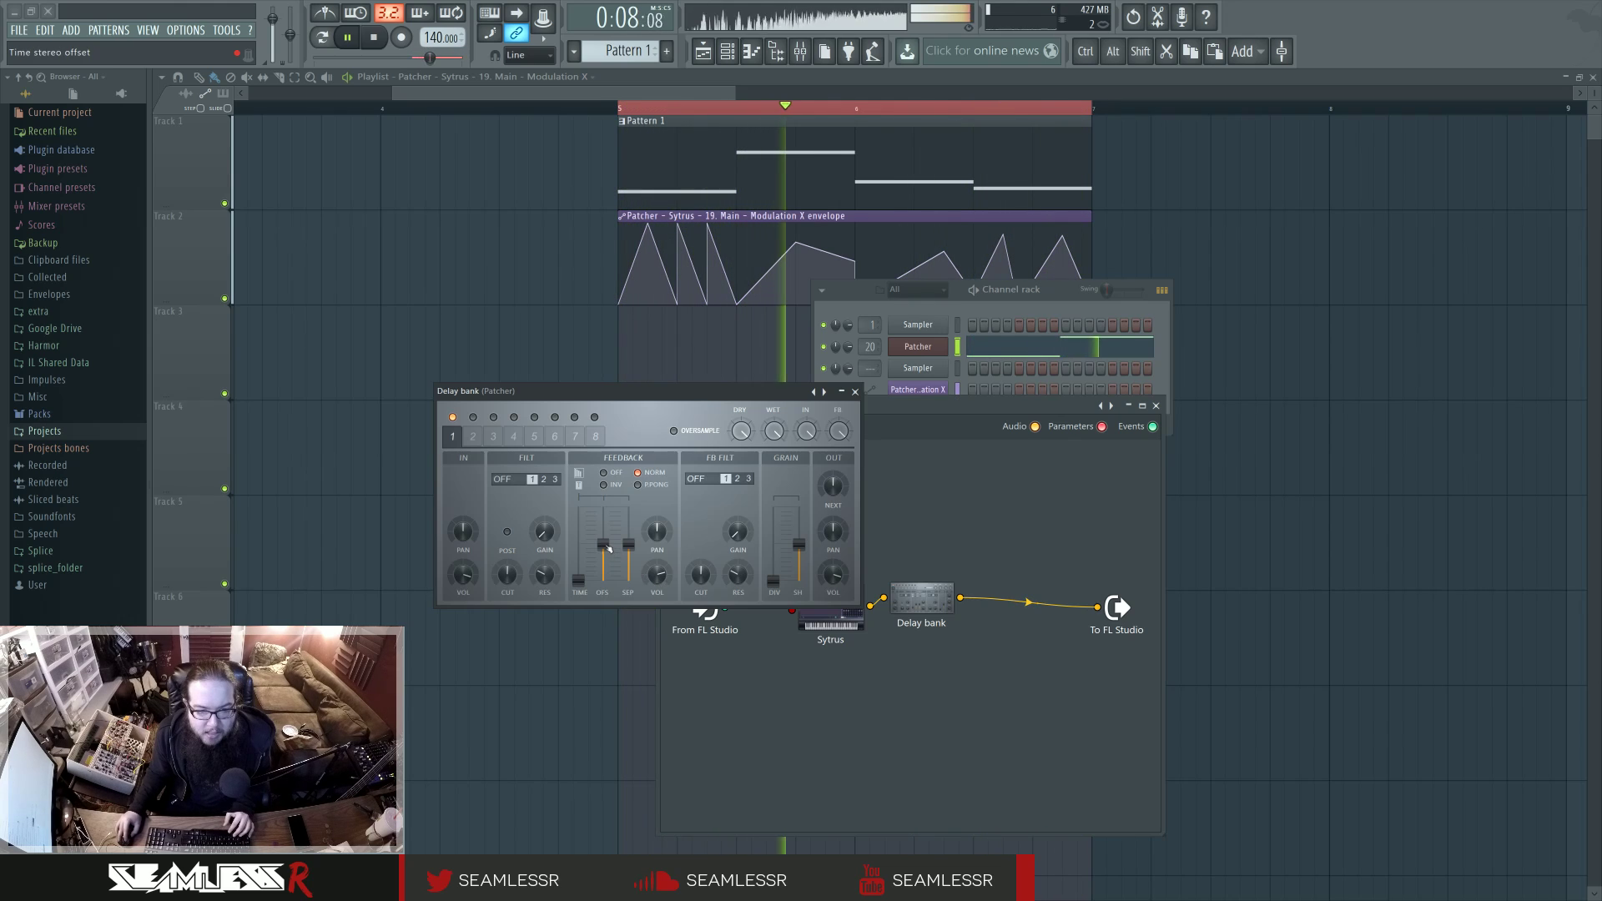
{"action": "left_click", "coordinate": [653, 486]}
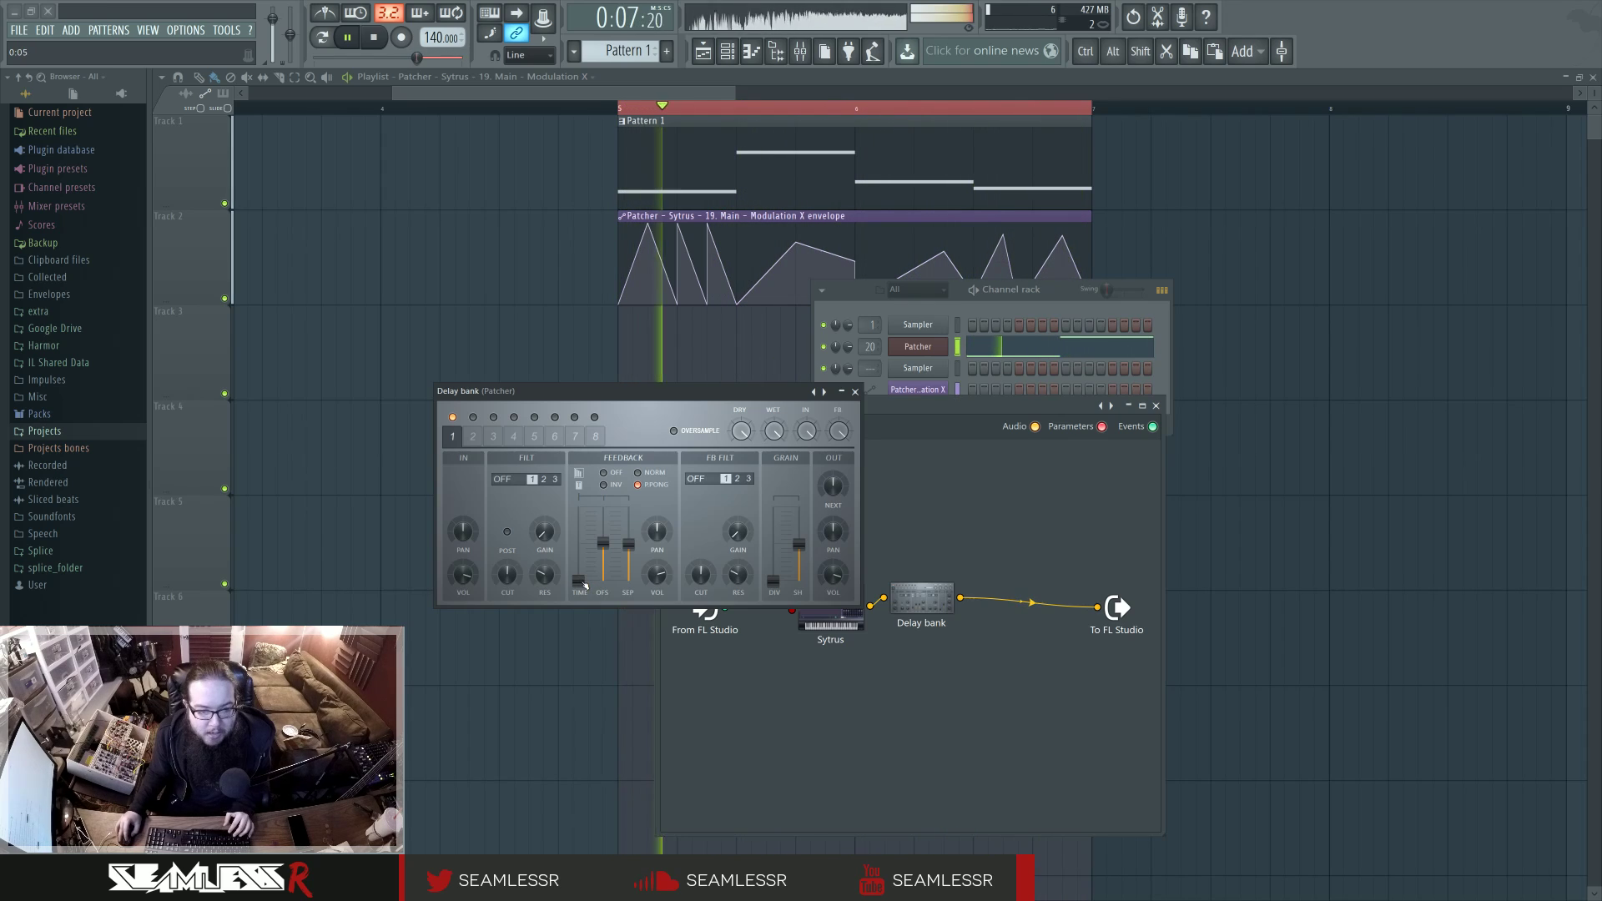
{"action": "left_click_drag", "start_coordinate": [586, 584], "coordinate": [586, 580]}
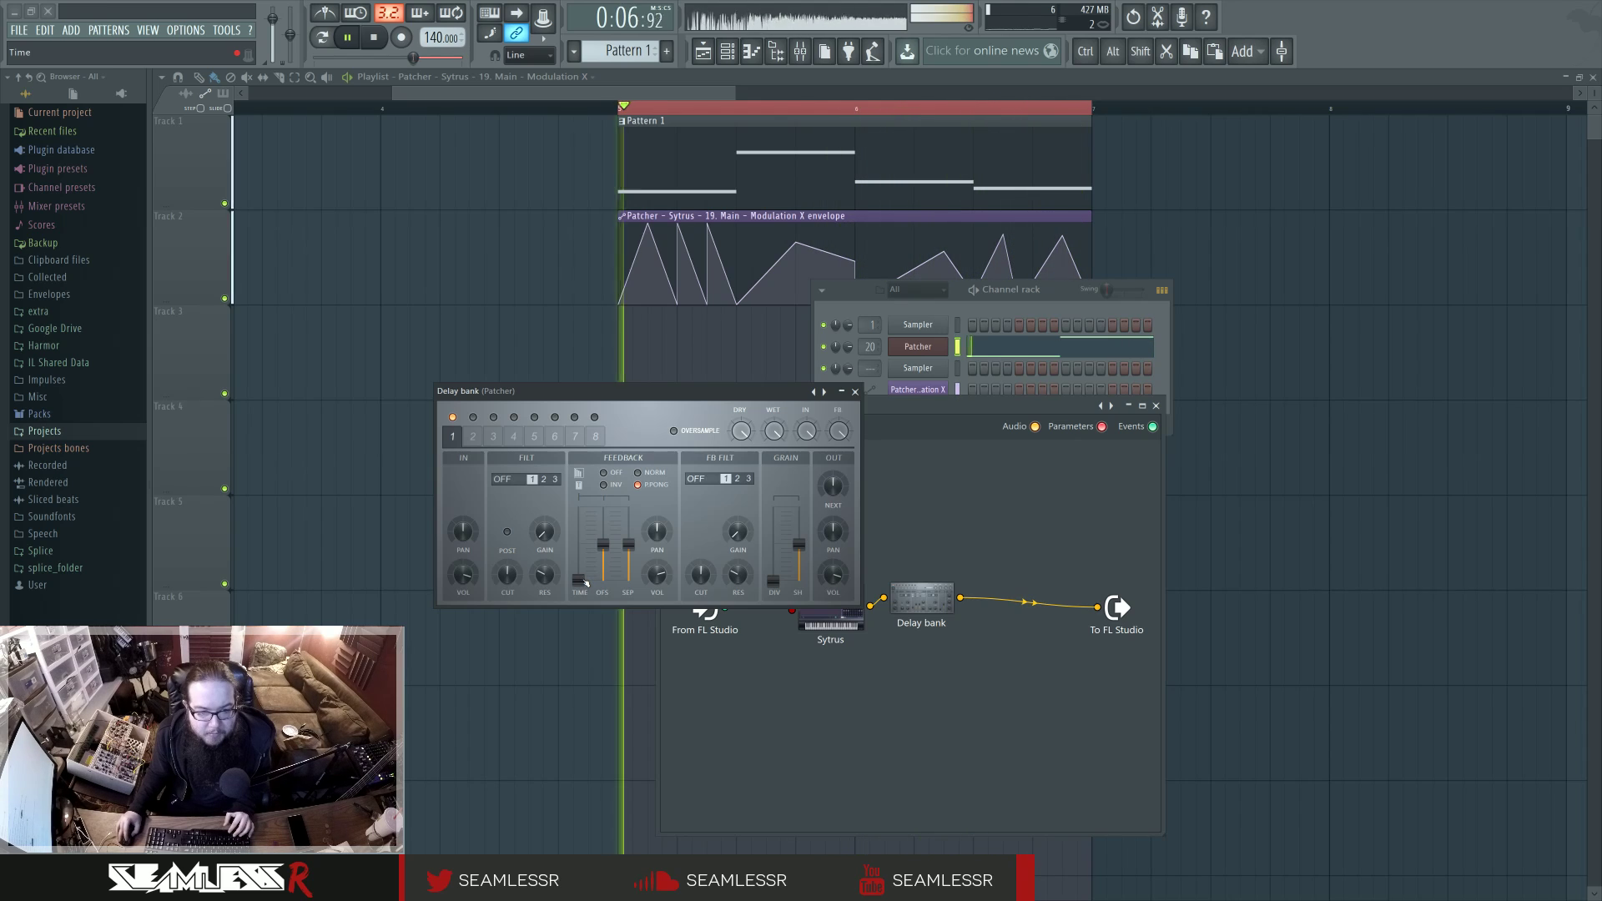
{"action": "left_click_drag", "start_coordinate": [583, 580], "coordinate": [583, 583]}
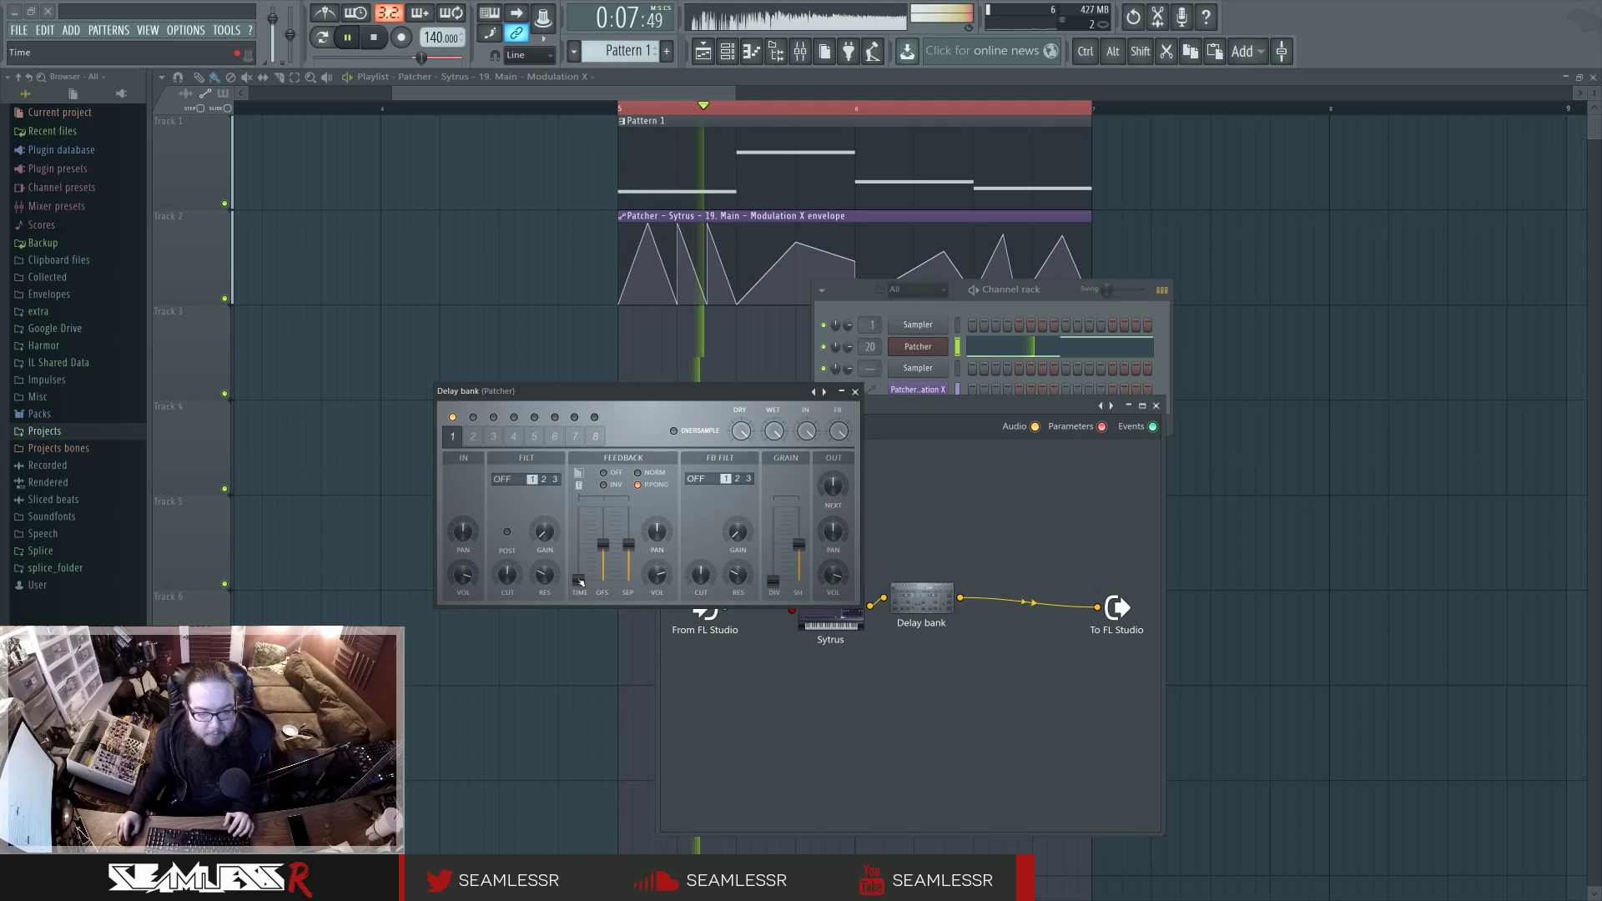
Try grain divisions up to 12 with the delay time around 0:02, and return the divisions to minimum.
{"action": "mouse_move", "coordinate": [782, 580]}
{"action": "left_mouse_down"}
{"action": "mouse_move", "coordinate": [777, 535]}
{"action": "mouse_move", "coordinate": [773, 559]}
{"action": "left_mouse_up"}
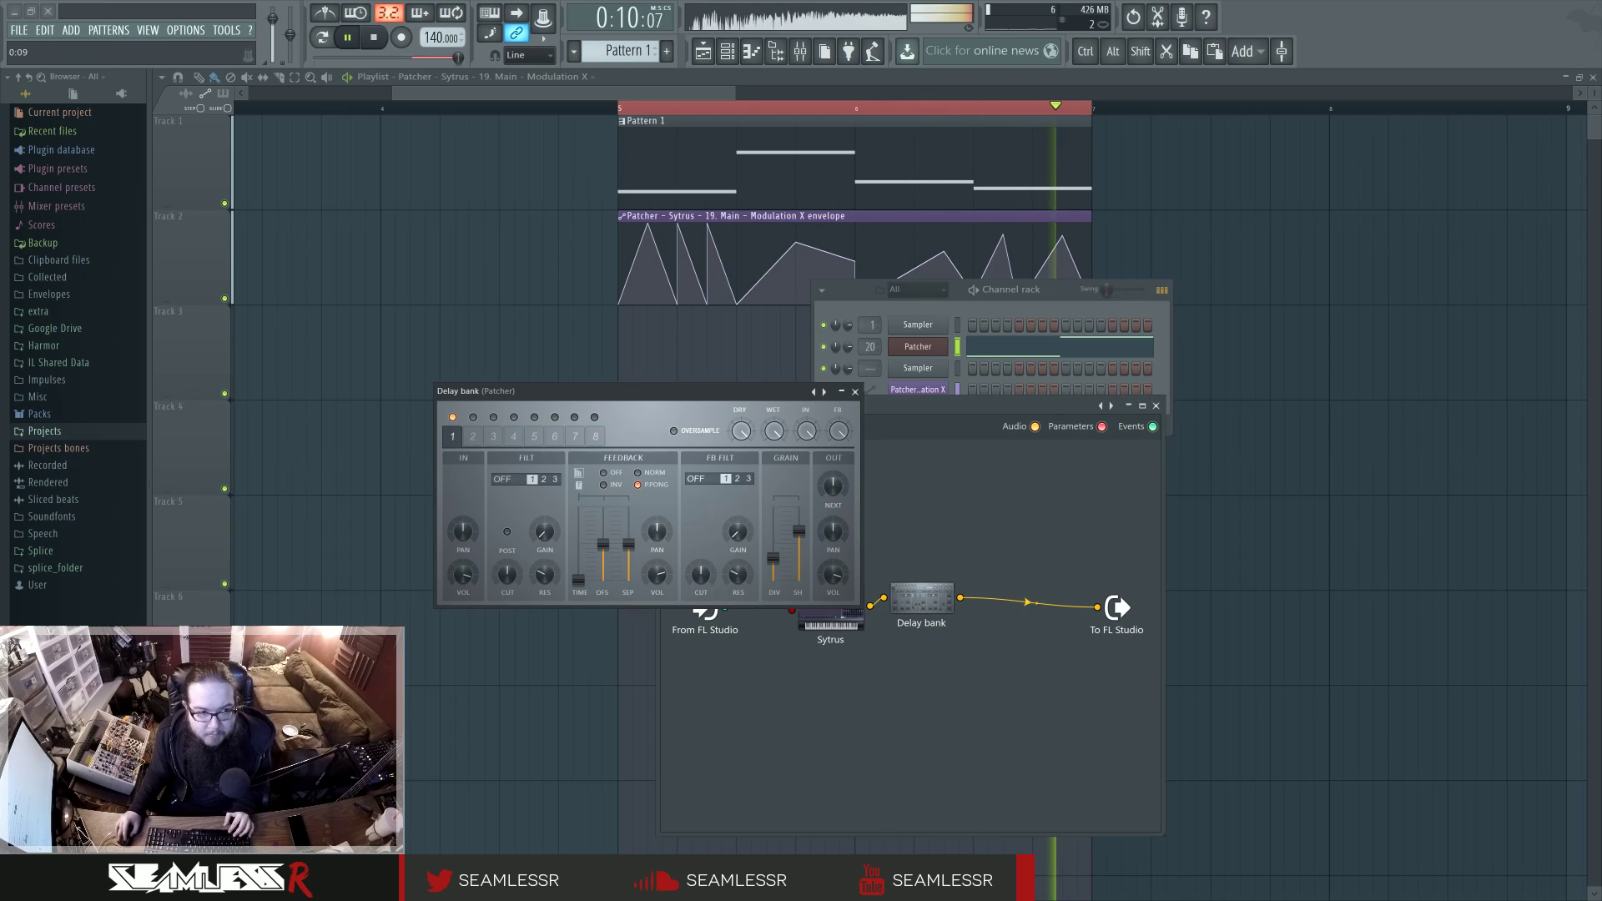
{"action": "left_click_drag", "start_coordinate": [579, 578], "coordinate": [581, 580]}
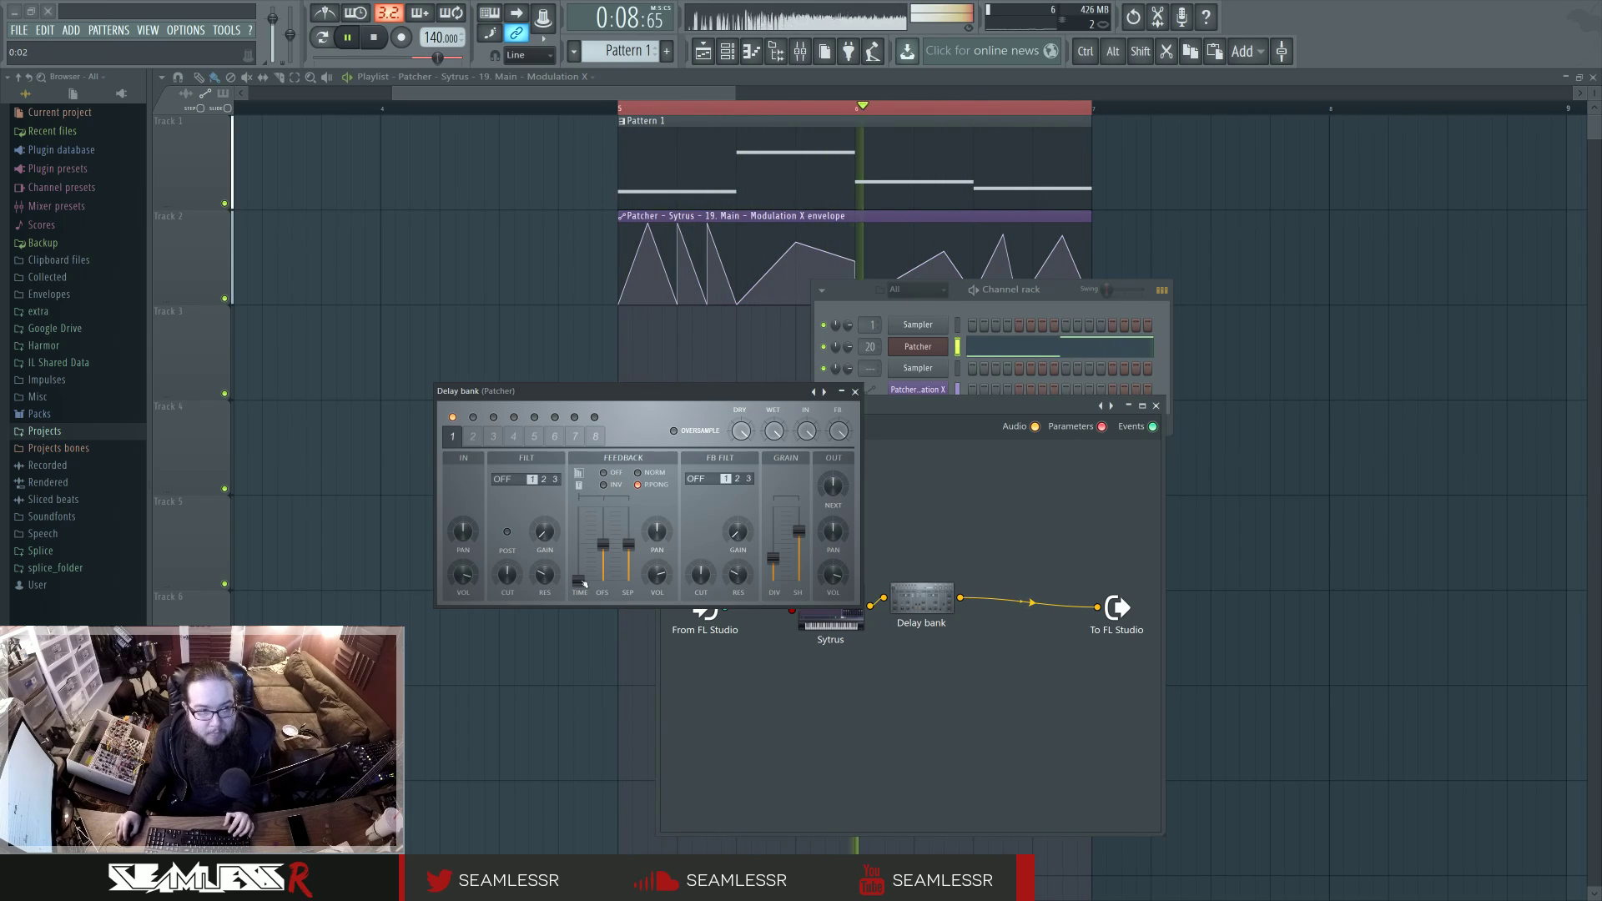
{"action": "left_click_drag", "start_coordinate": [773, 575], "coordinate": [777, 530]}
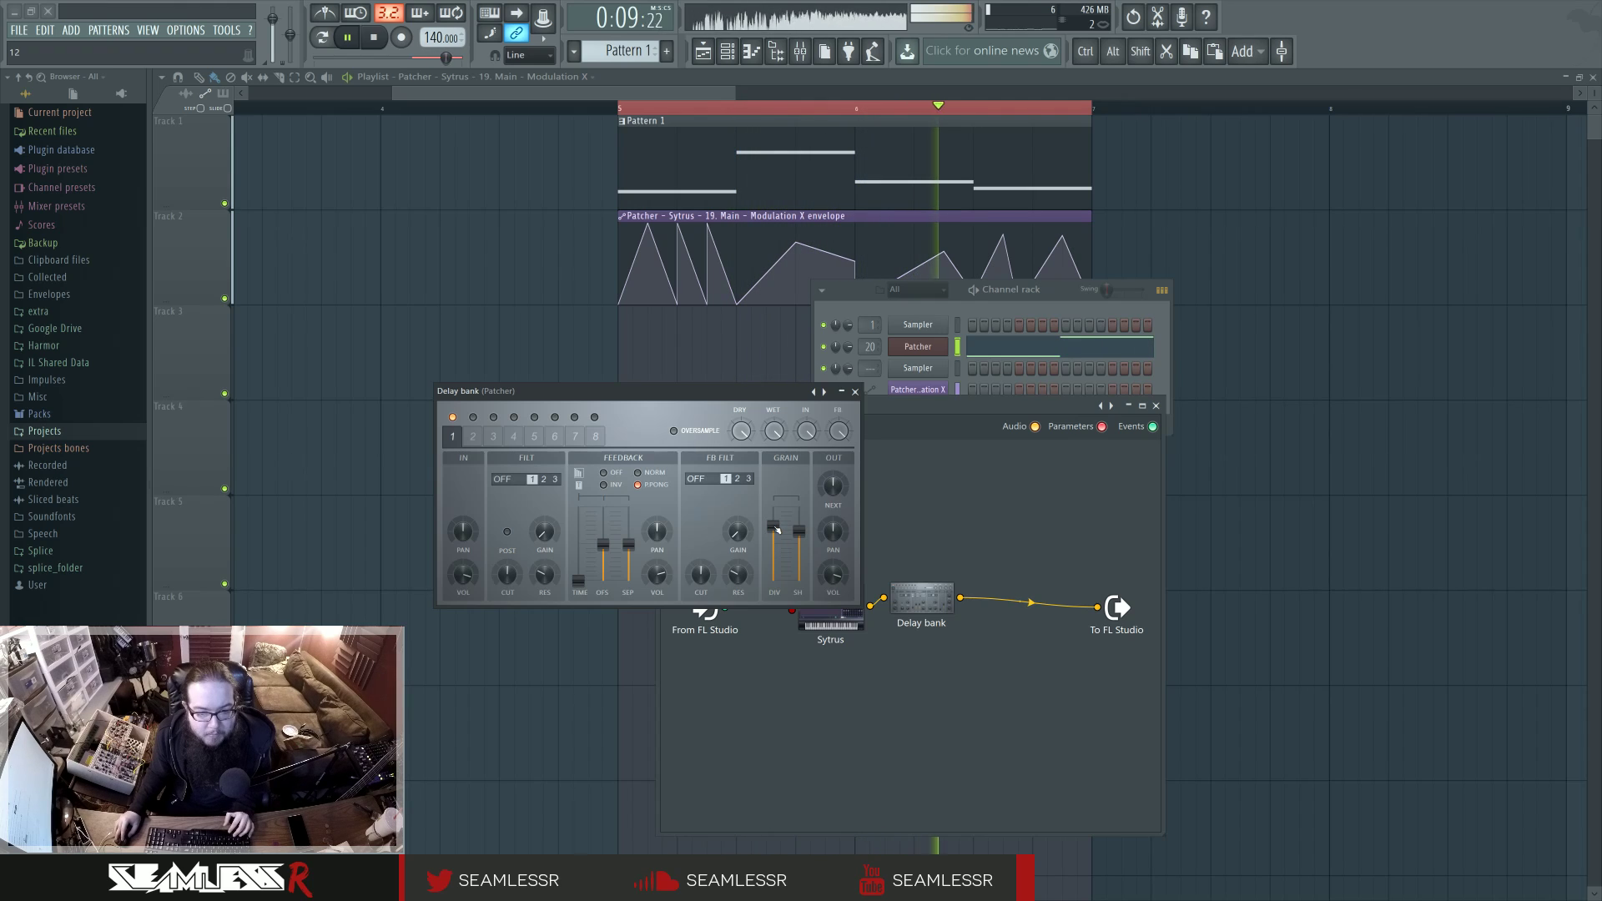
{"action": "left_click_drag", "start_coordinate": [777, 538], "coordinate": [777, 576]}
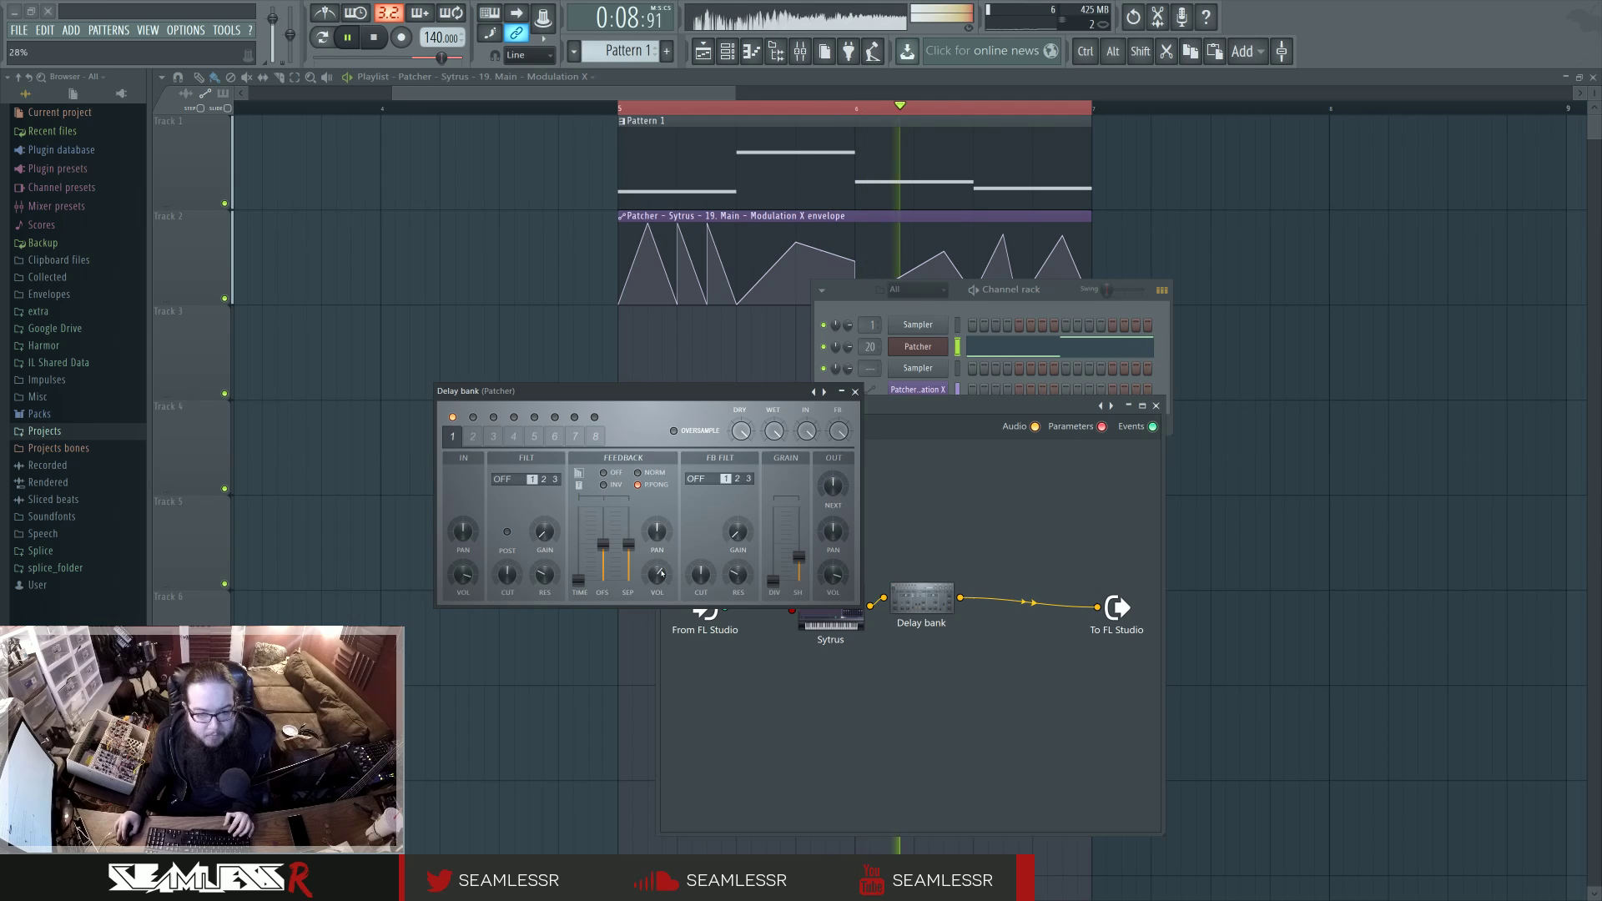
Lower the delay's feedback volume to 15%, set its input filter to band-pass (BP), and stop playback.
{"action": "left_click_drag", "start_coordinate": [660, 573], "coordinate": [663, 582]}
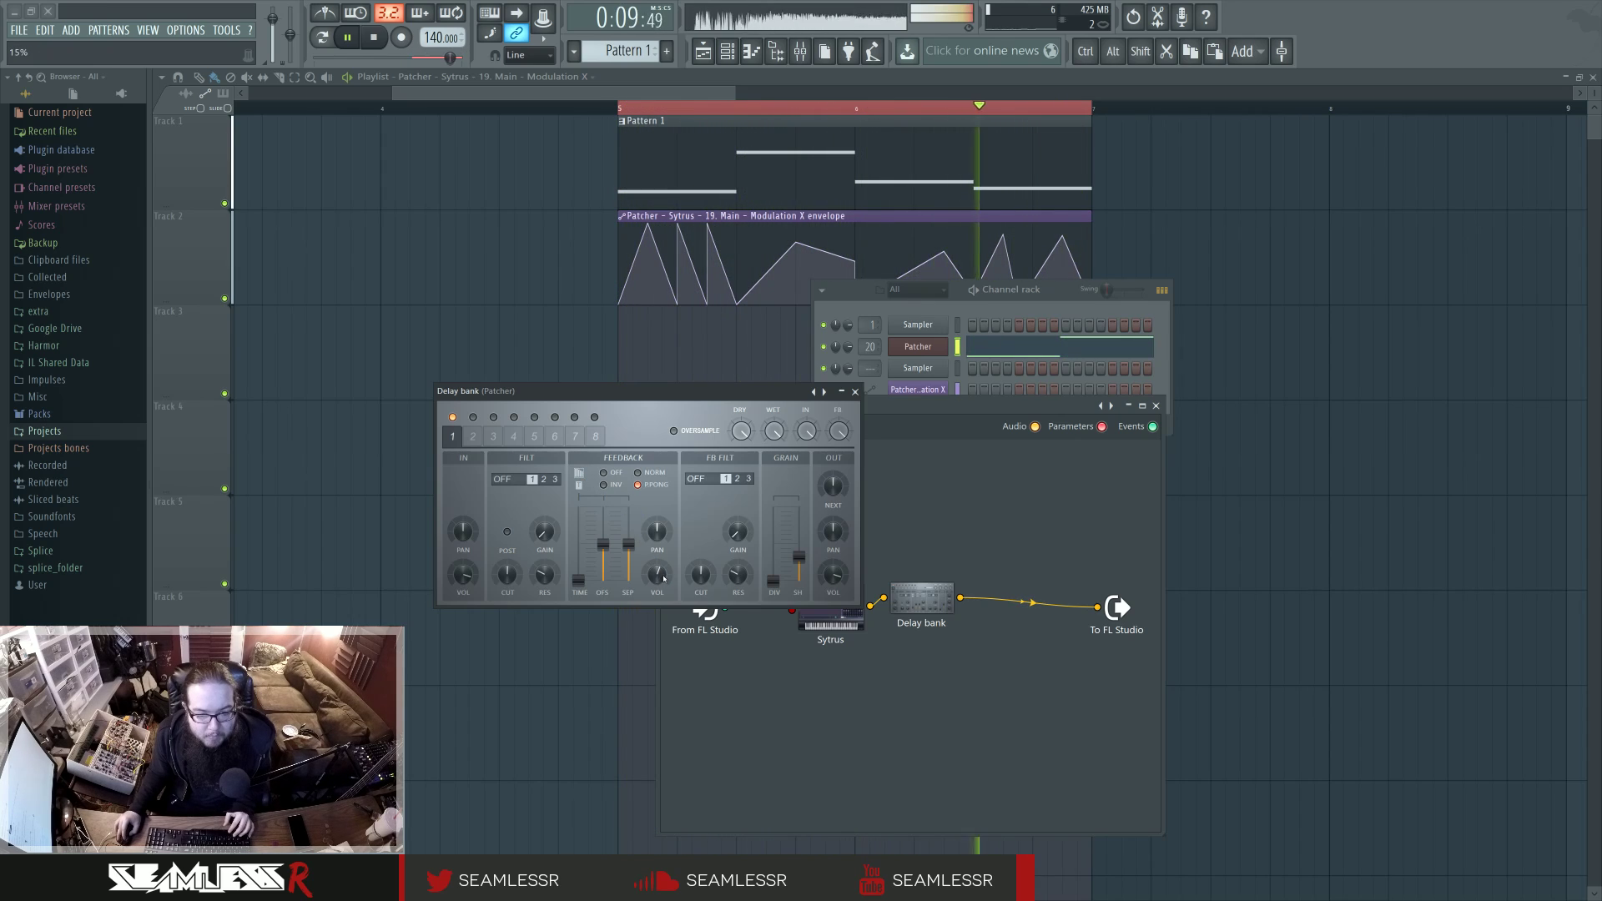
{"action": "left_click_drag", "start_coordinate": [506, 480], "coordinate": [500, 473]}
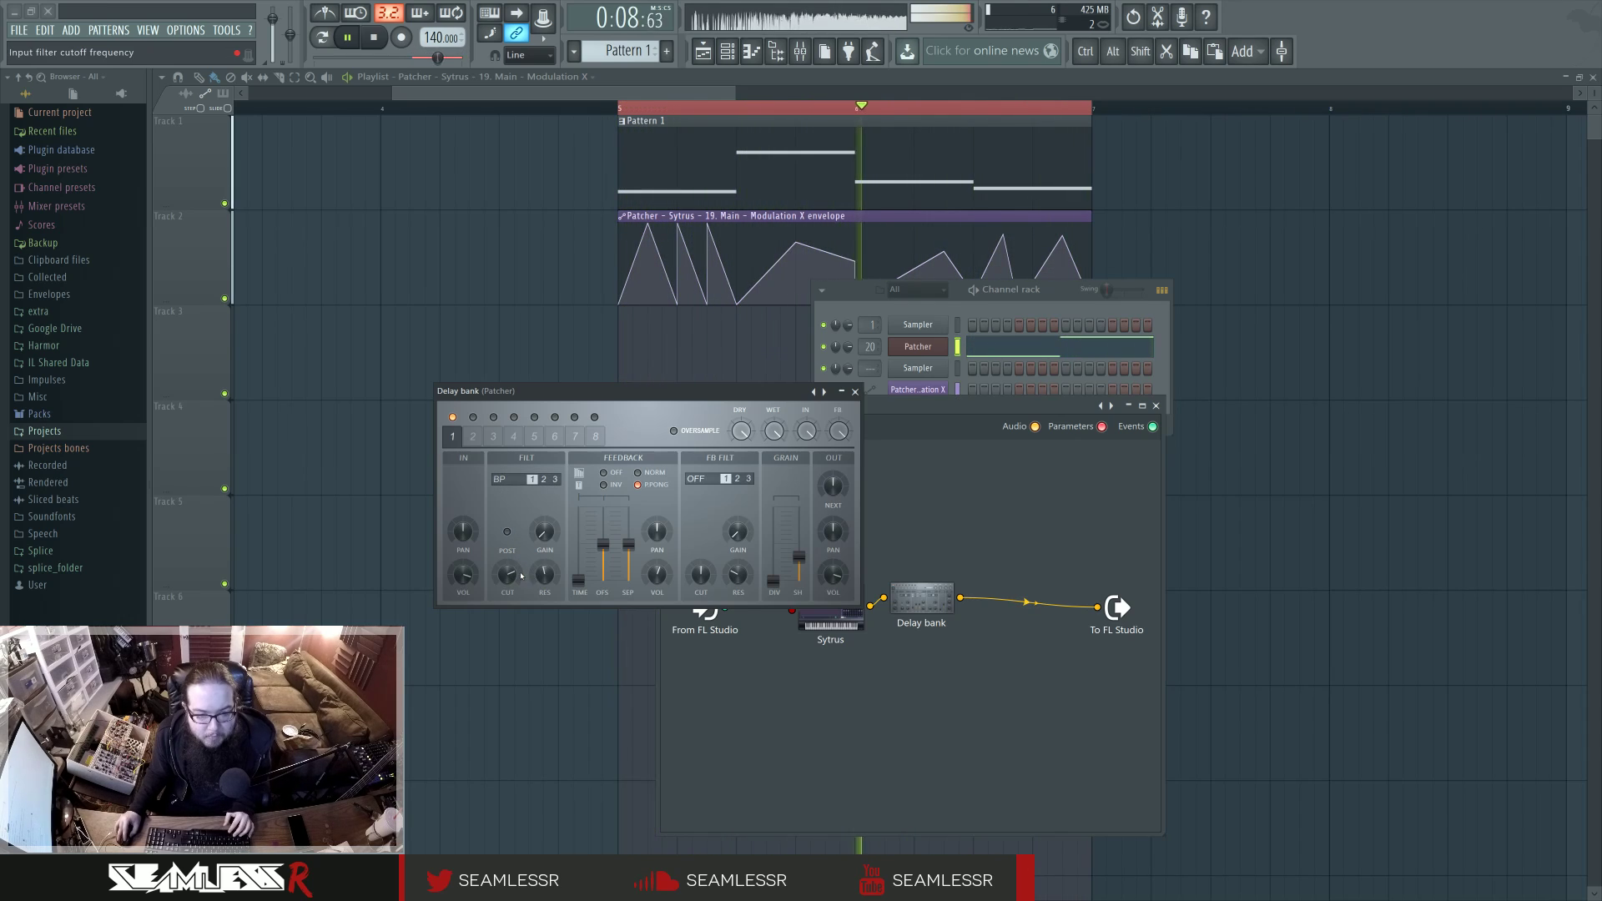
{"action": "left_click", "coordinate": [854, 391]}
{"action": "key", "text": "space"}
Adjust the delay's input filter cutoff while the loop plays, and close the delay bank.
{"action": "left_click", "coordinate": [921, 598]}
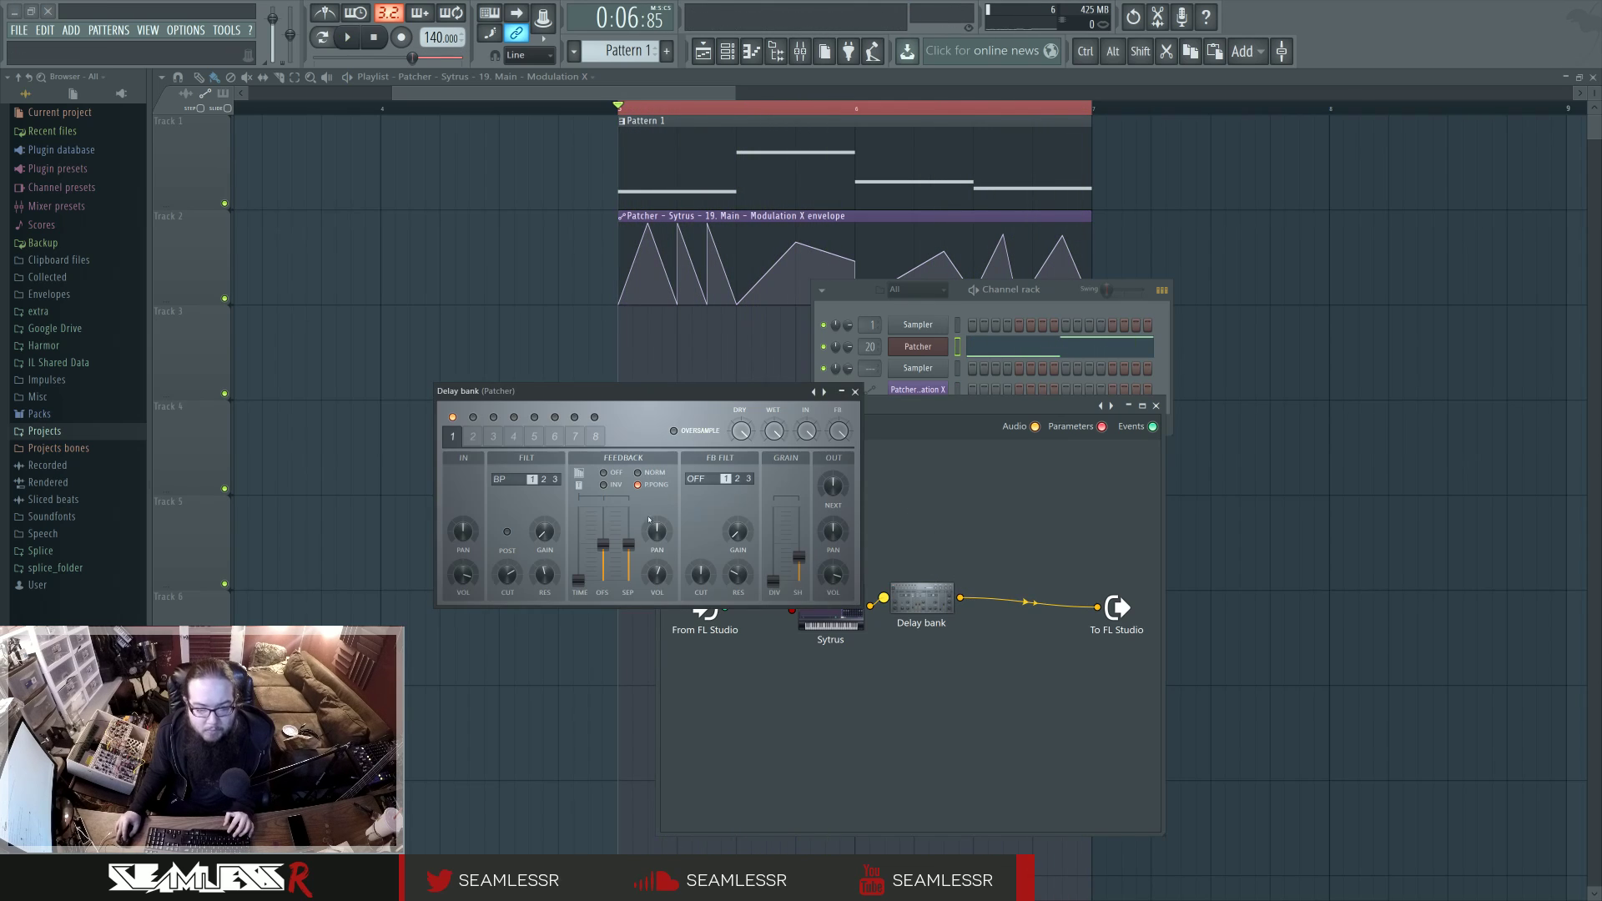
{"action": "key", "text": "space"}
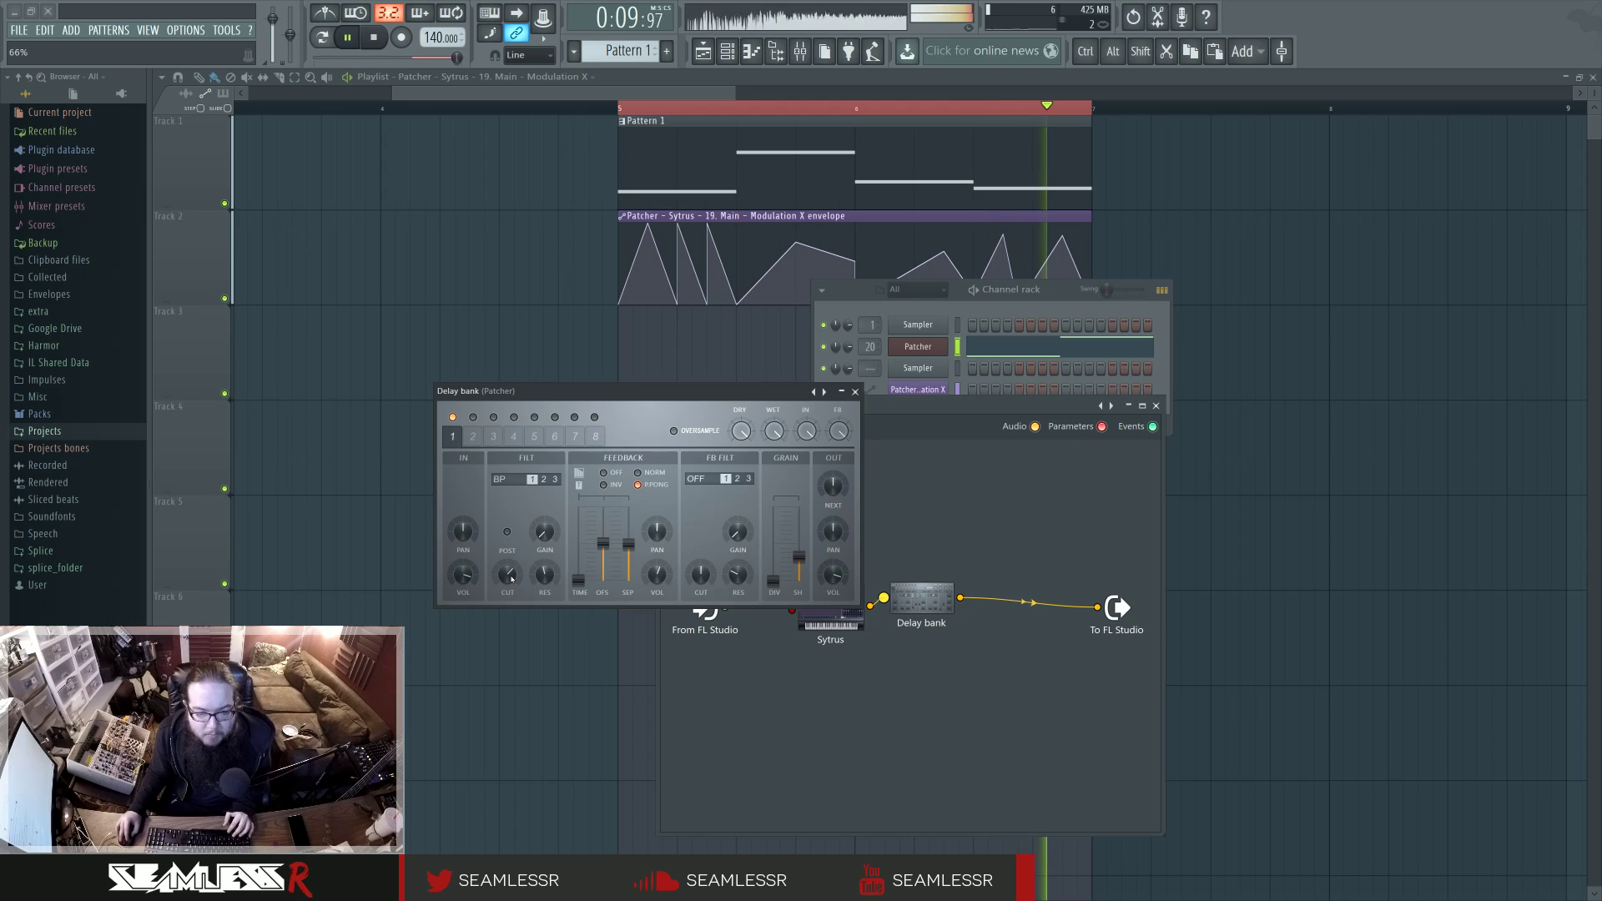
{"action": "key", "text": "space"}
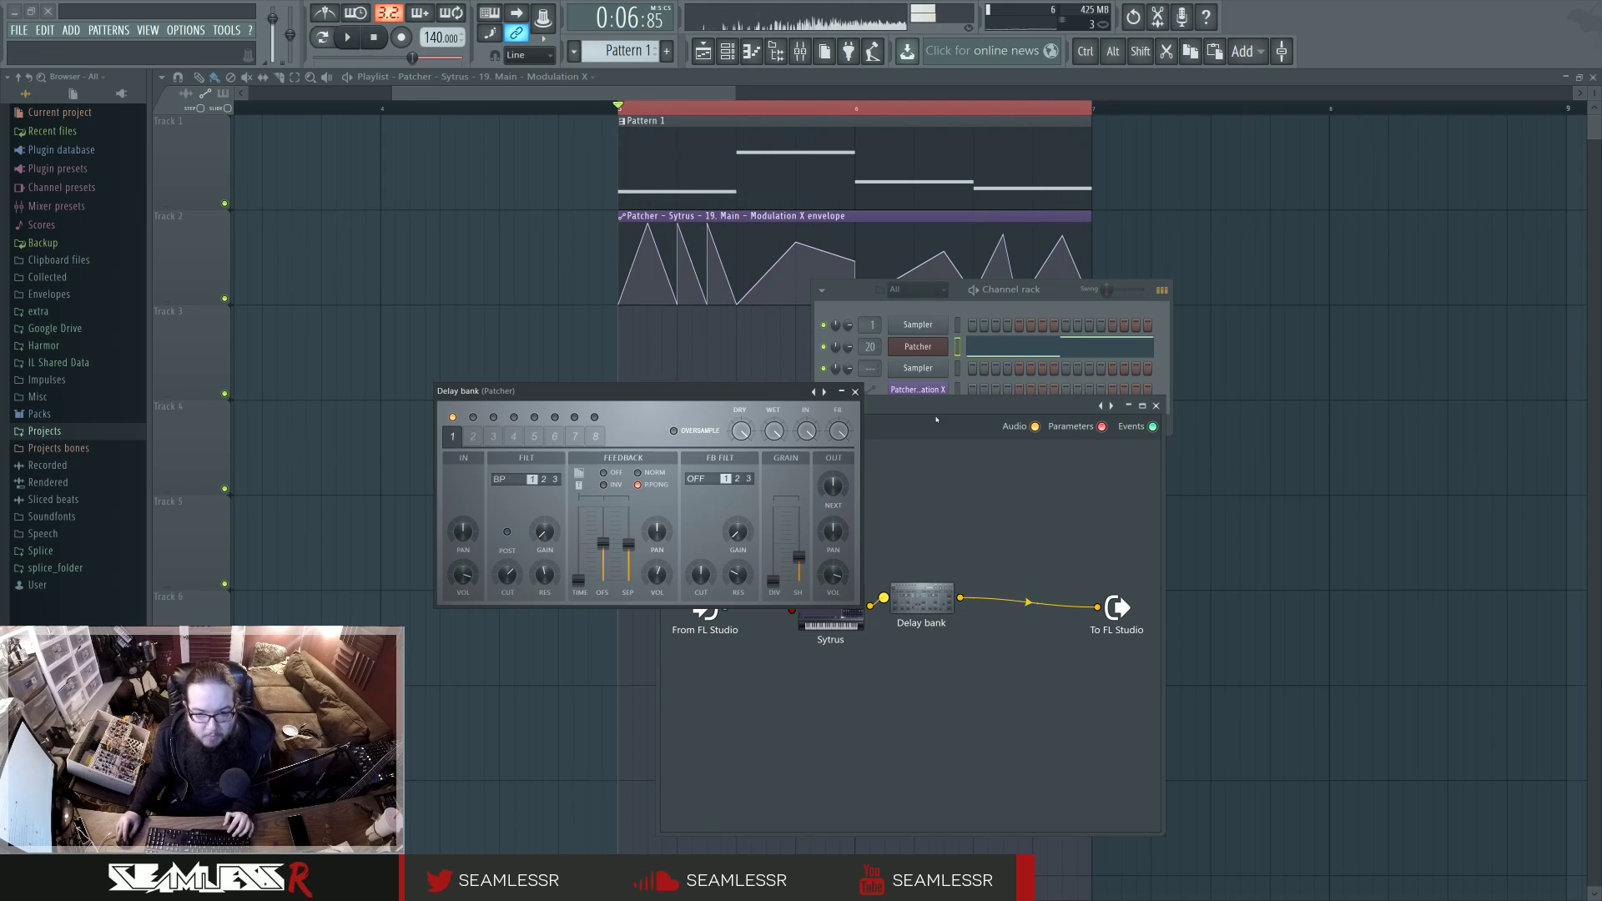
{"action": "left_click", "coordinate": [855, 391]}
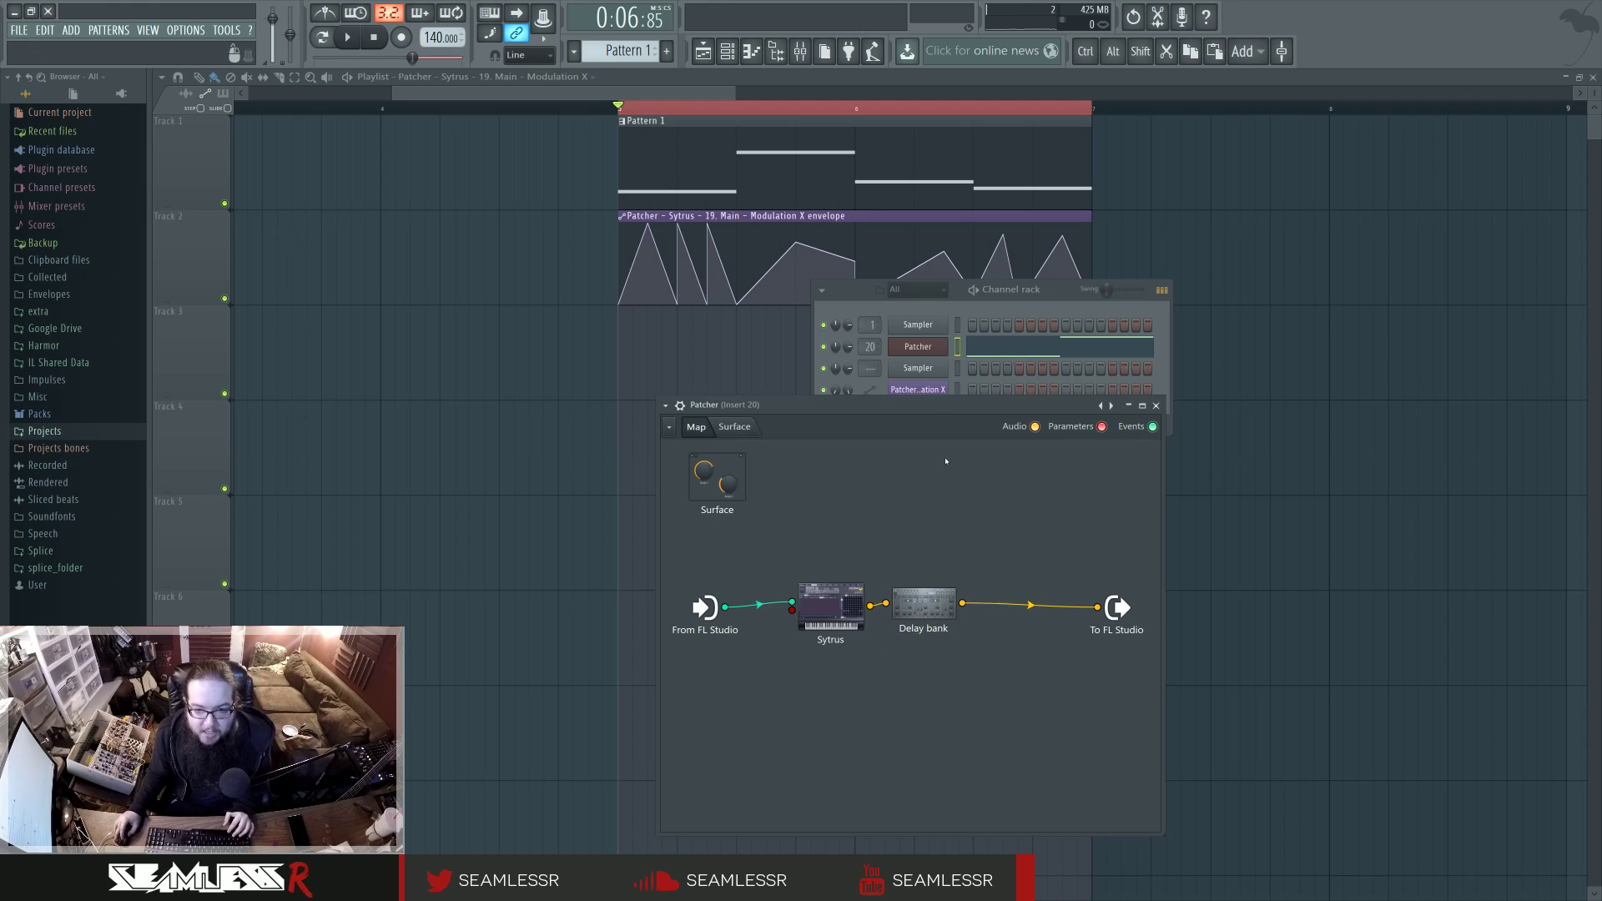
Open Sytrus from the Patcher map, move its window clear, and switch its matrix to ring modulation (RM).
{"action": "left_click", "coordinate": [933, 369]}
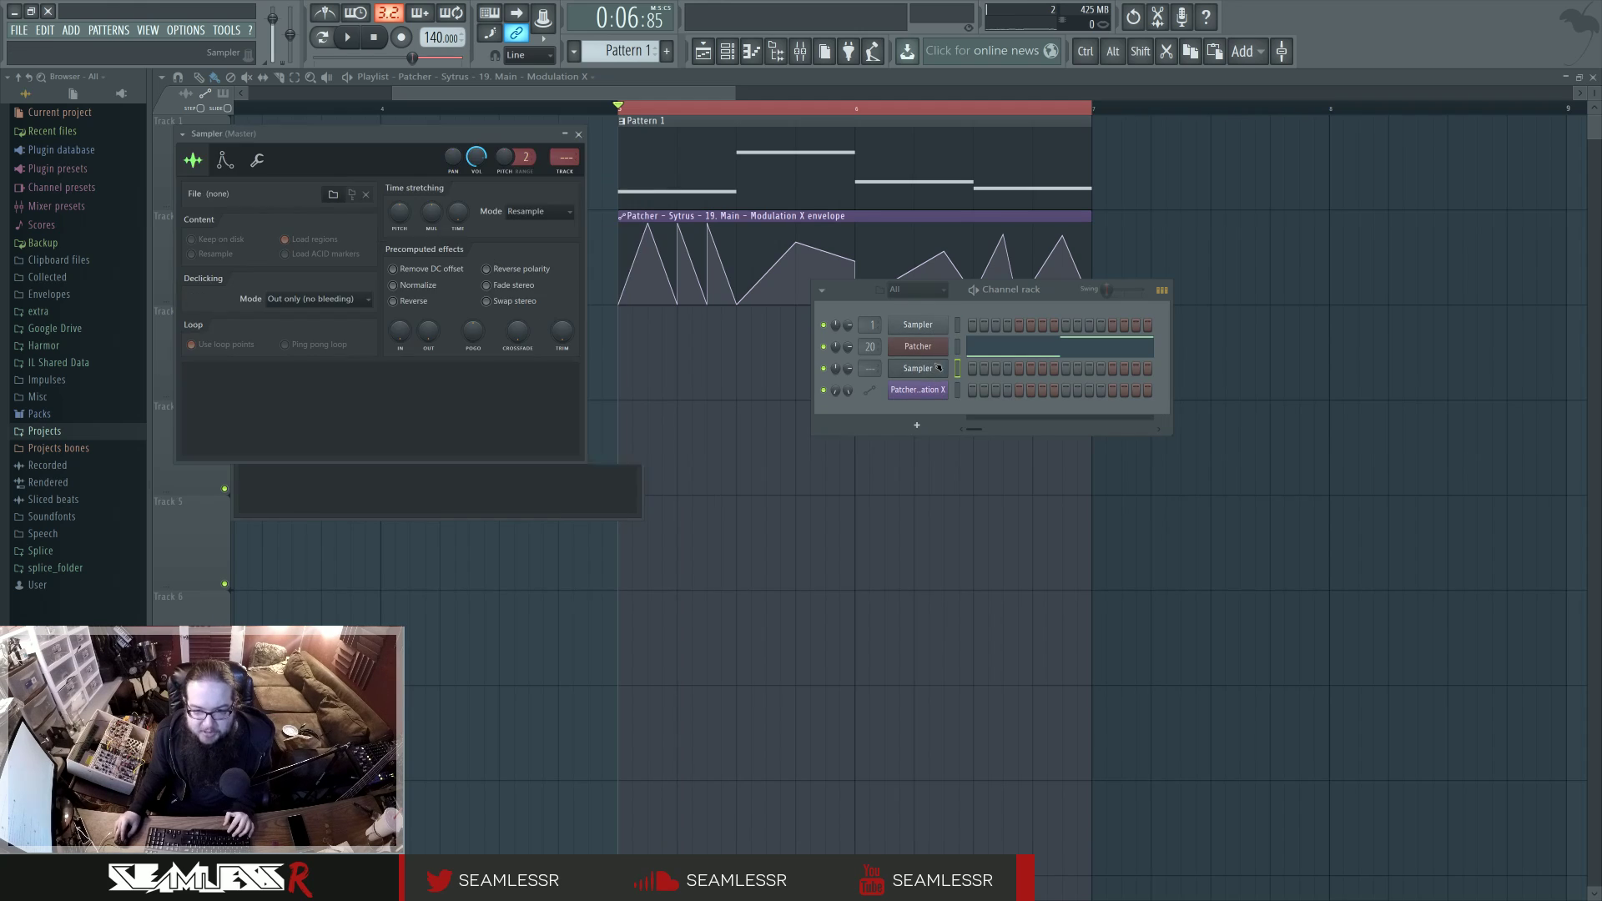
{"action": "left_click", "coordinate": [918, 347]}
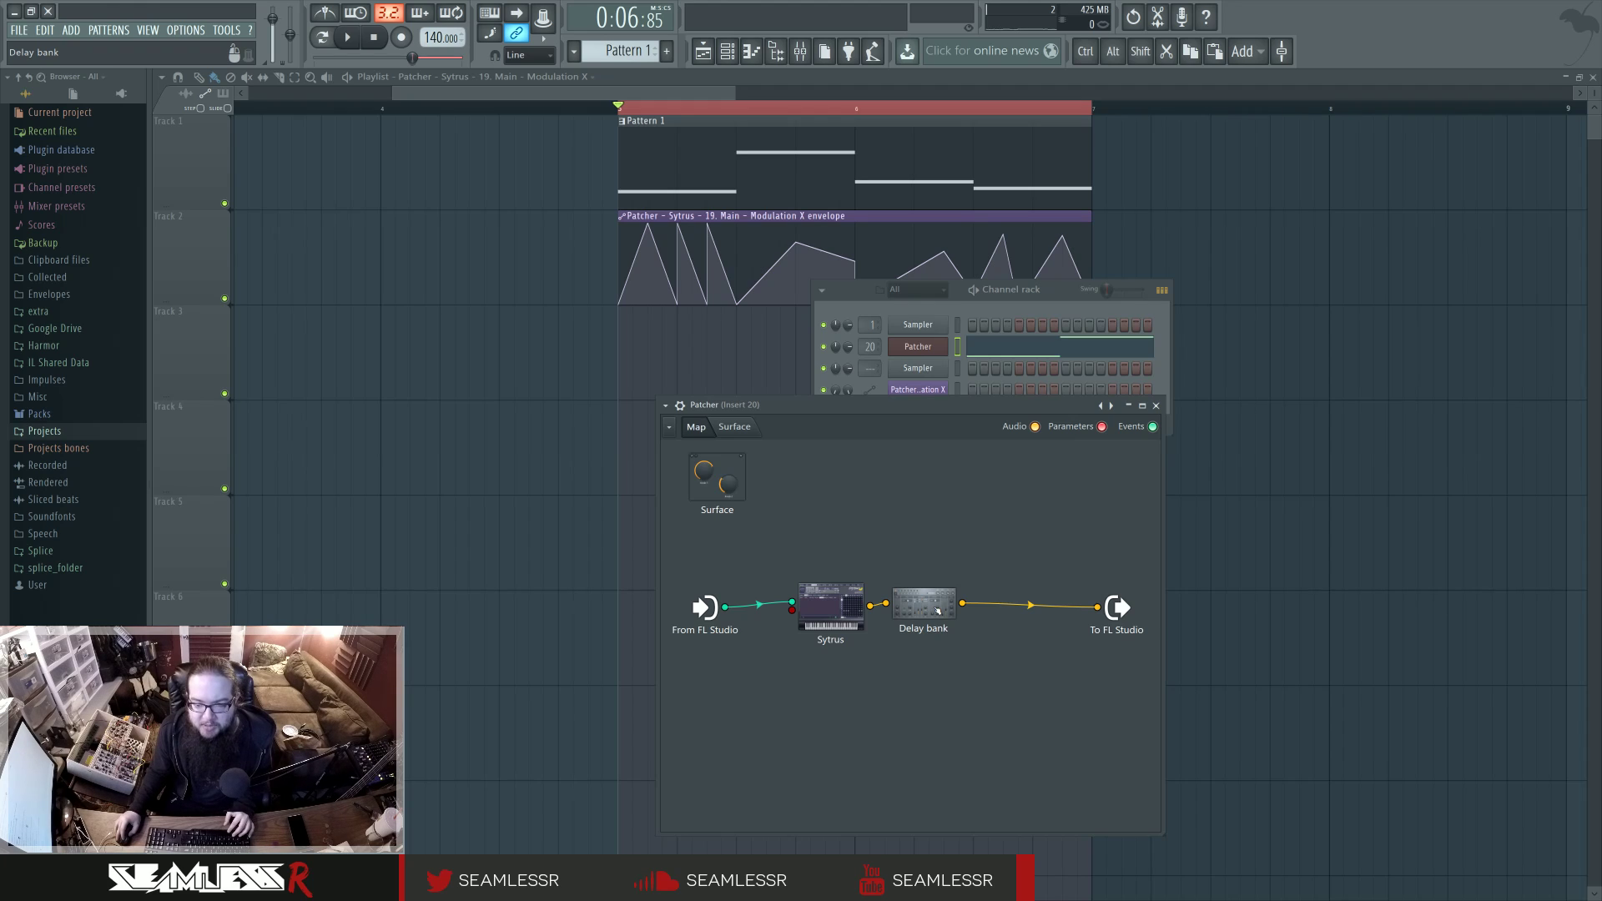
{"action": "double_click", "coordinate": [830, 606]}
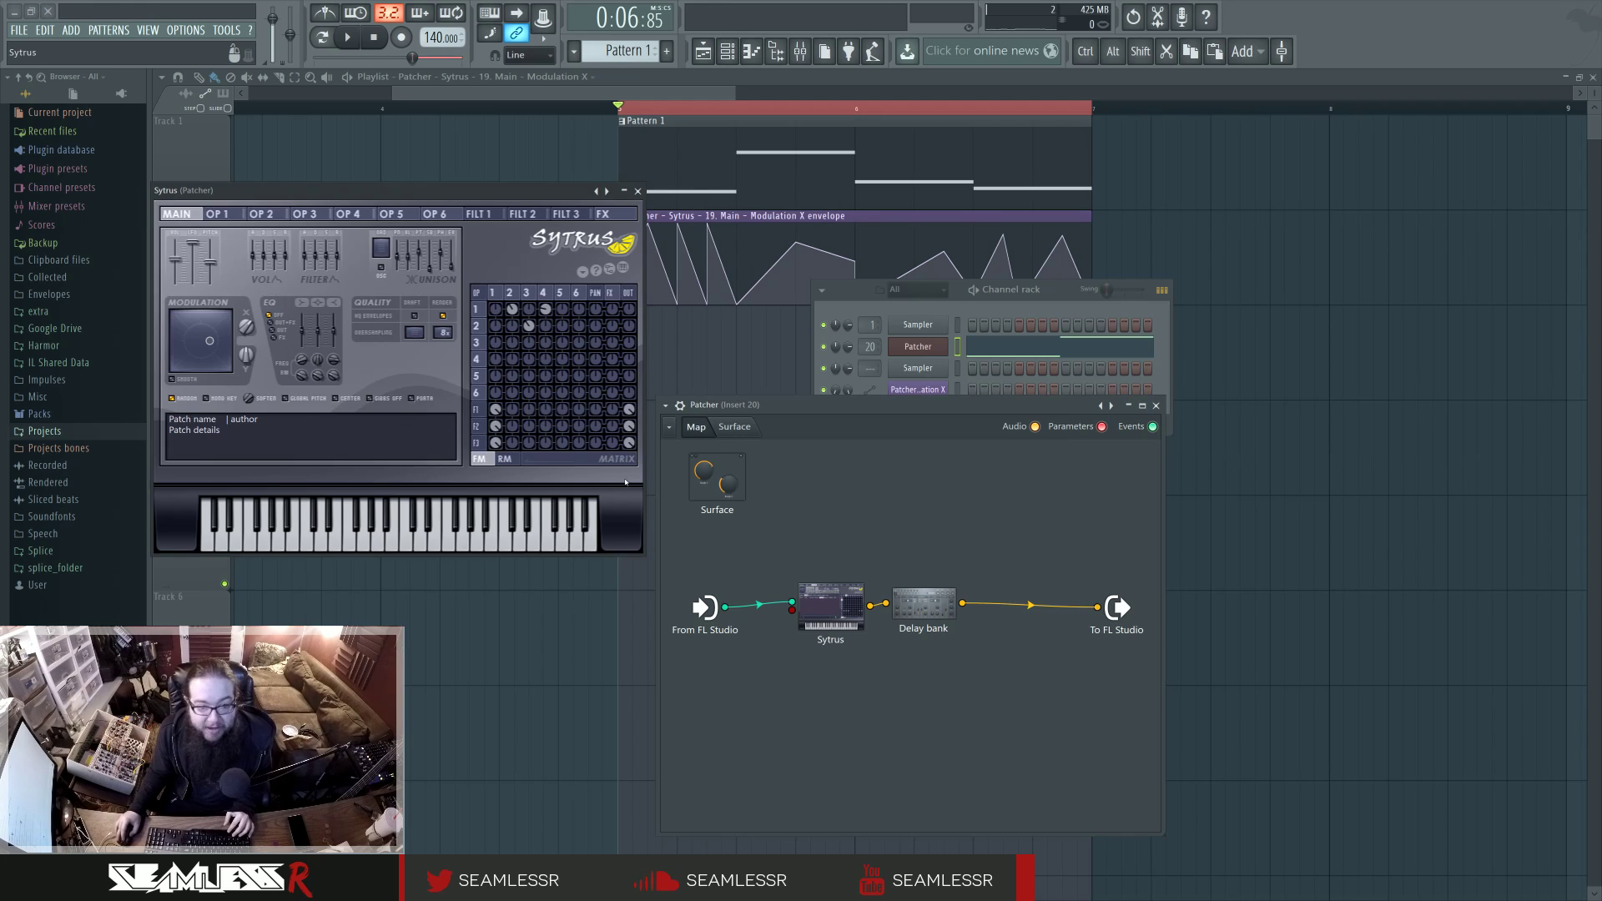
{"action": "left_click_drag", "start_coordinate": [536, 197], "coordinate": [940, 387]}
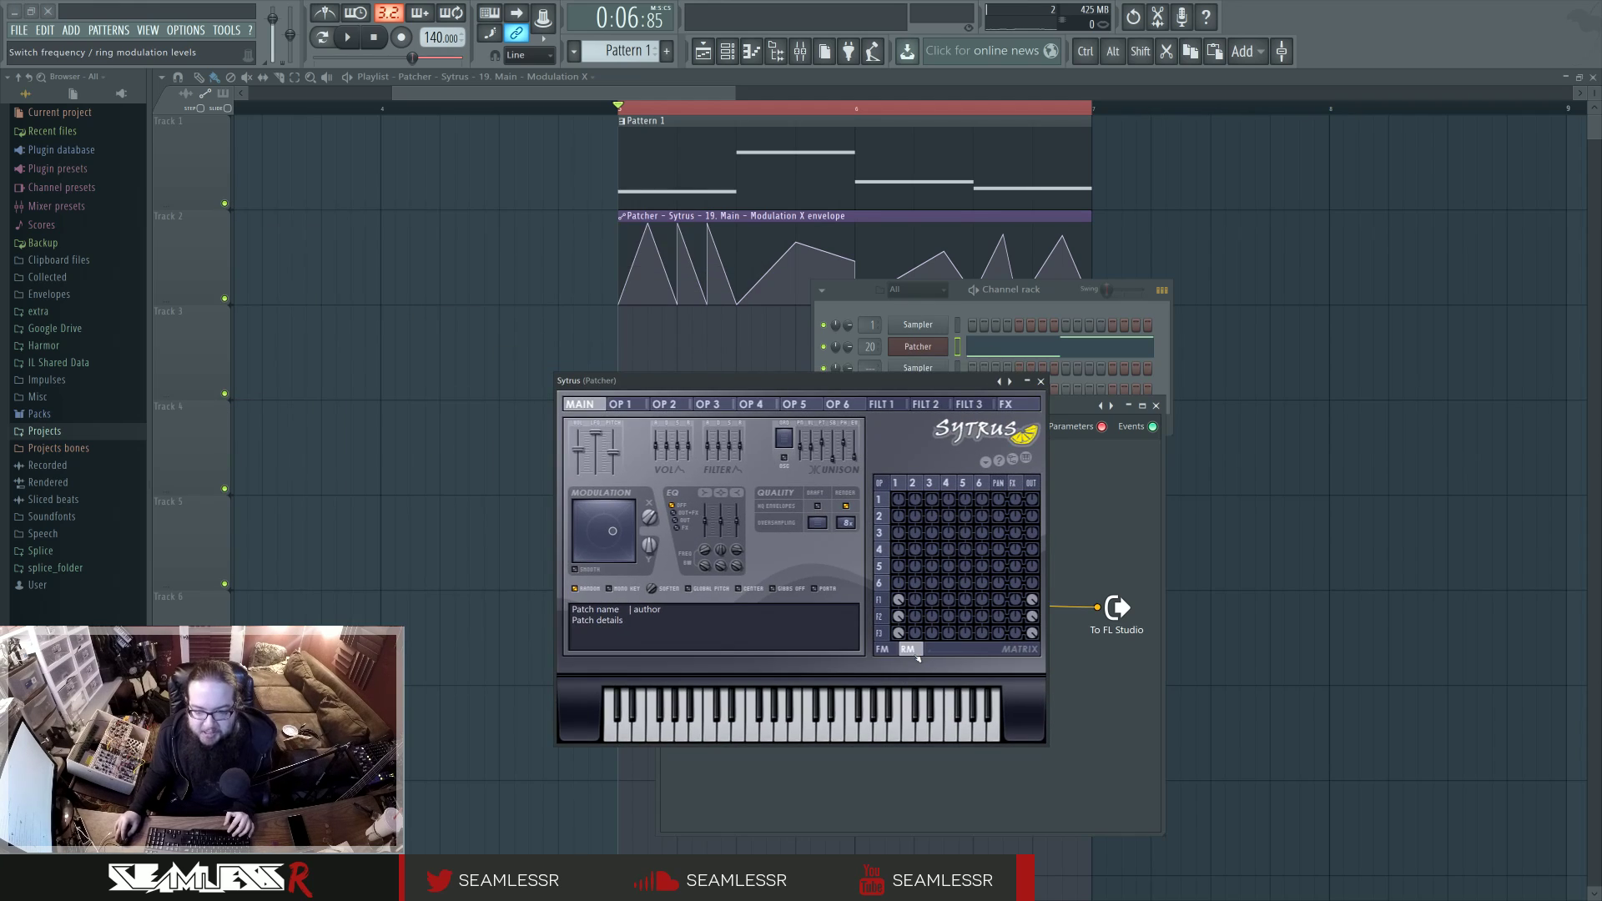
During playback, route operator 5 into operator 3 with ring modulation and set operator 5's frequency ratio to 4.0400.
{"action": "left_click", "coordinate": [354, 40]}
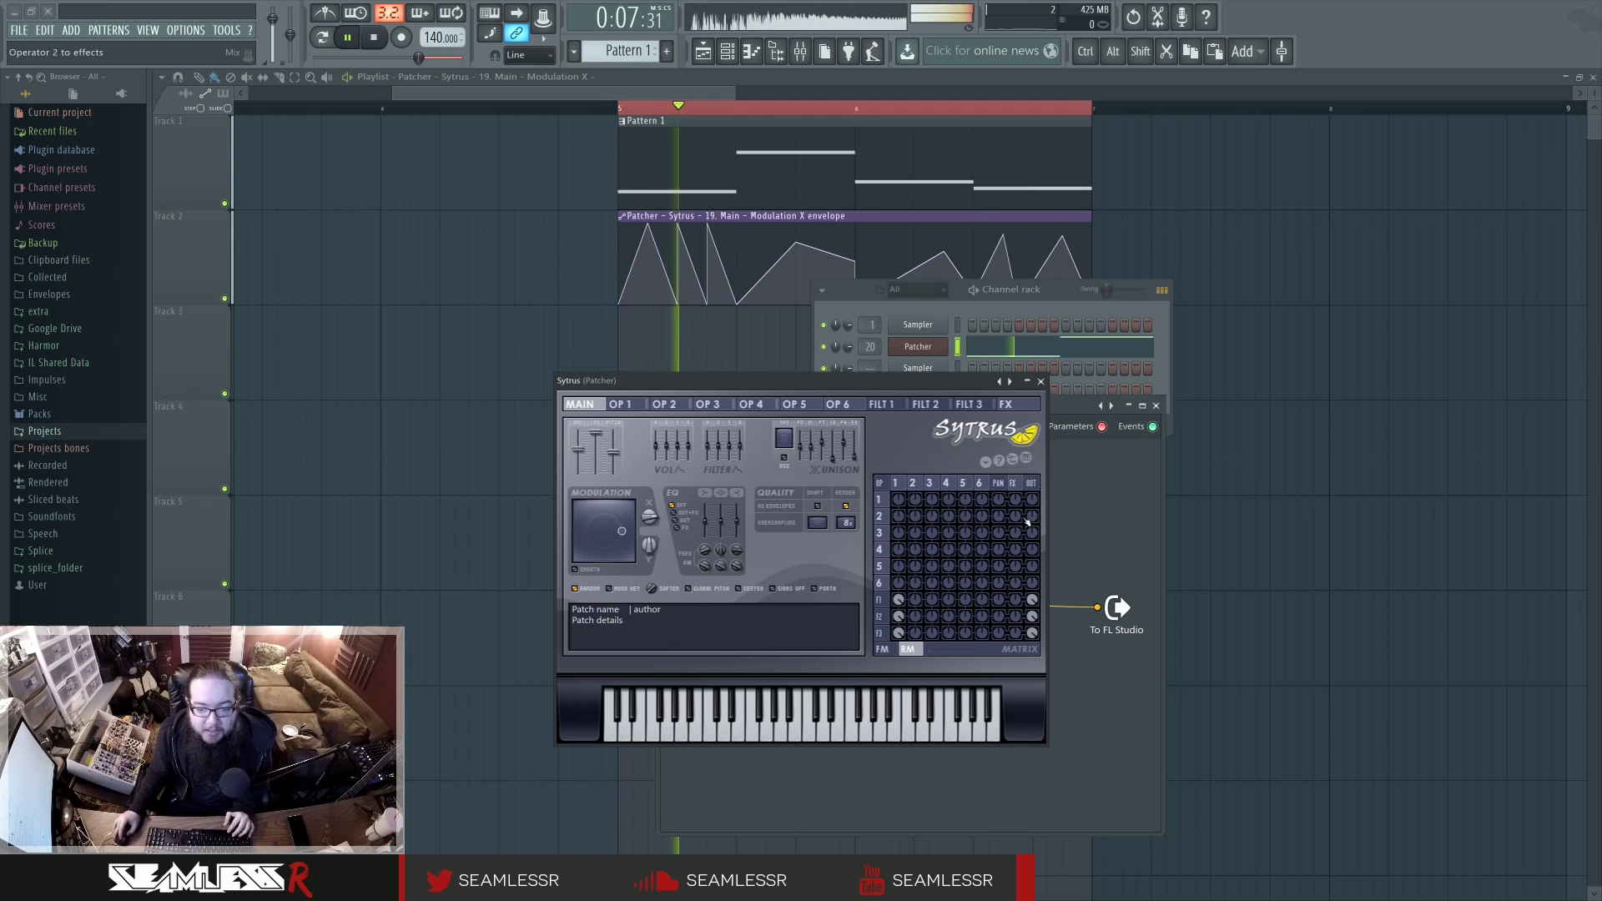
{"action": "left_click", "coordinate": [794, 404]}
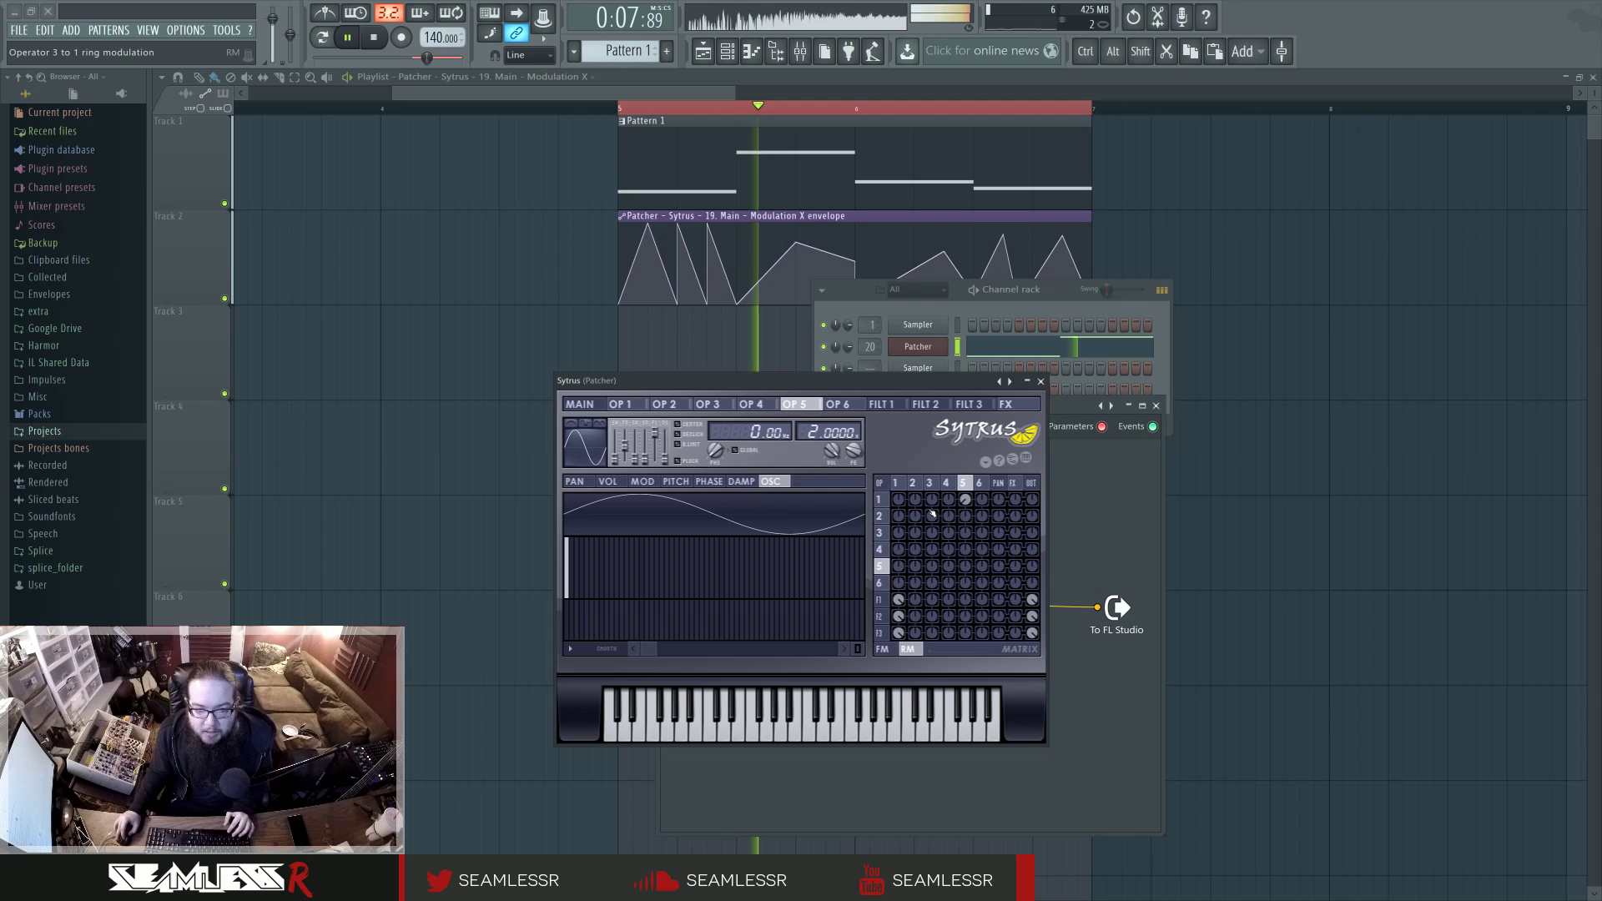
{"action": "left_click_drag", "start_coordinate": [965, 515], "coordinate": [965, 579]}
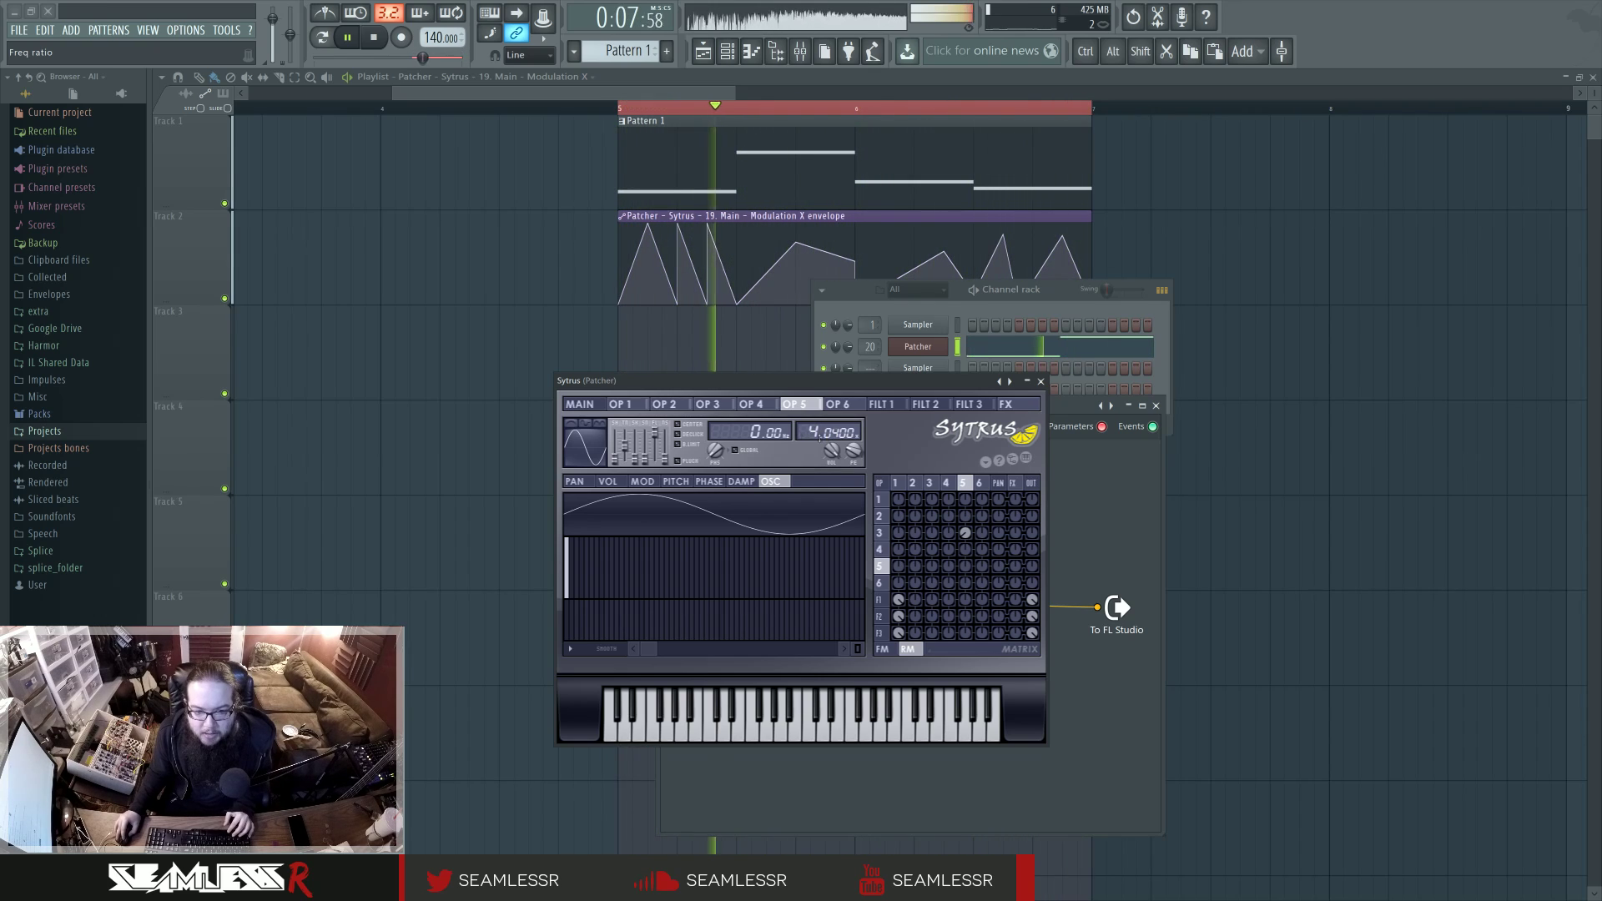
Reshape operator 5's sine into a sawtooth-like waveform and shift the phase of its first harmonic.
{"action": "left_click_drag", "start_coordinate": [615, 458], "coordinate": [615, 444]}
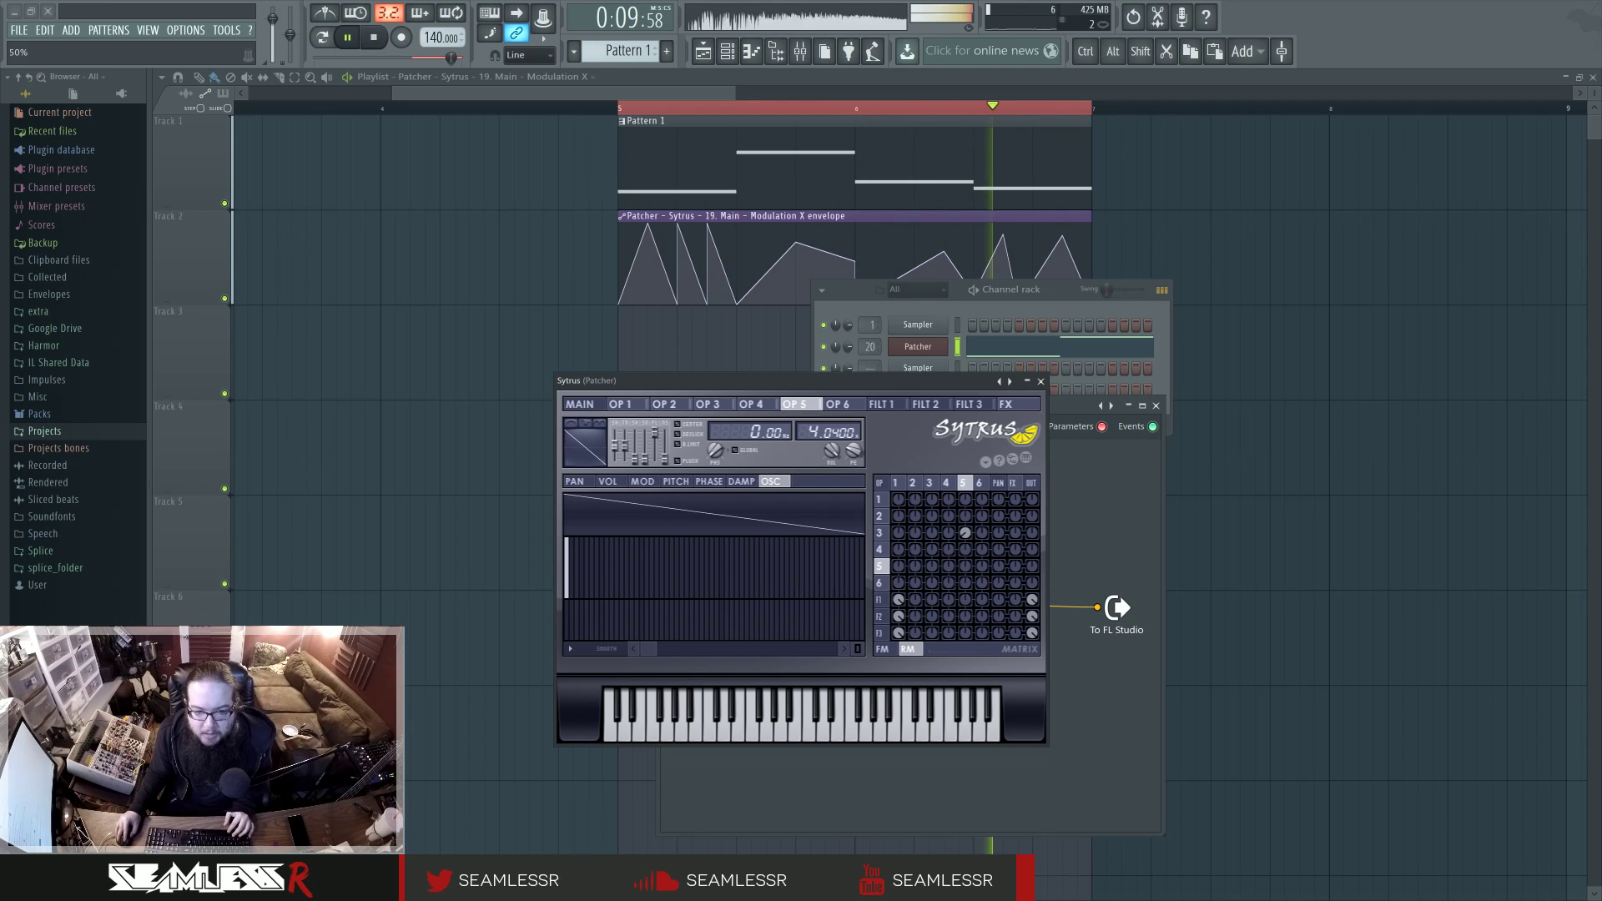
{"action": "left_click", "coordinate": [571, 424]}
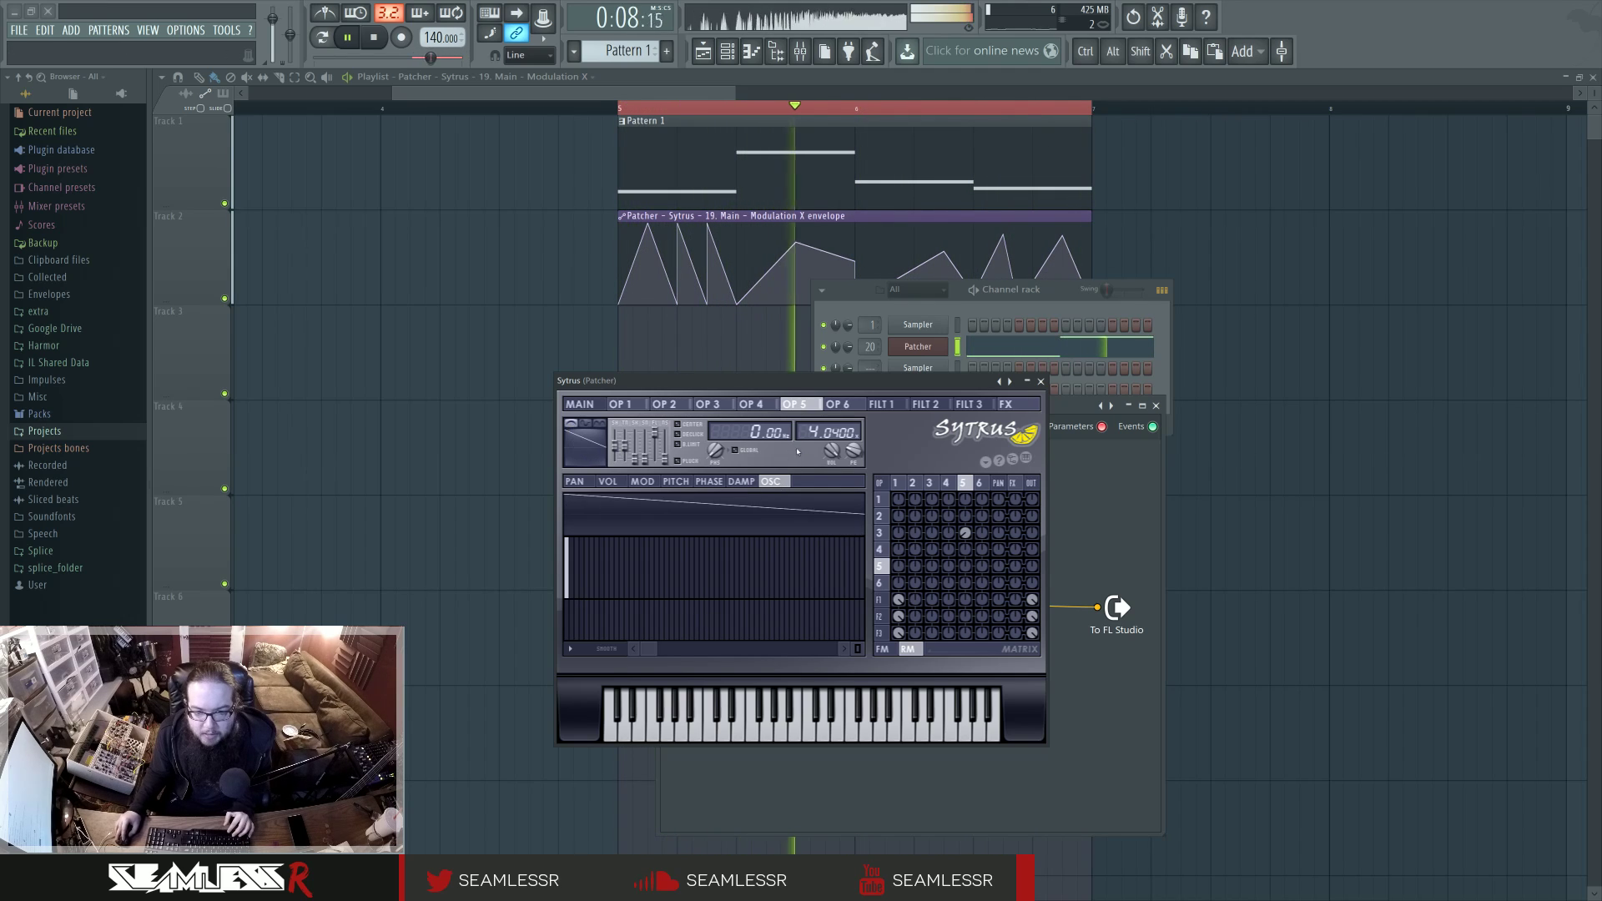
{"action": "scroll", "coordinate": [967, 535], "scroll_direction": "up", "scroll_amount": 10}
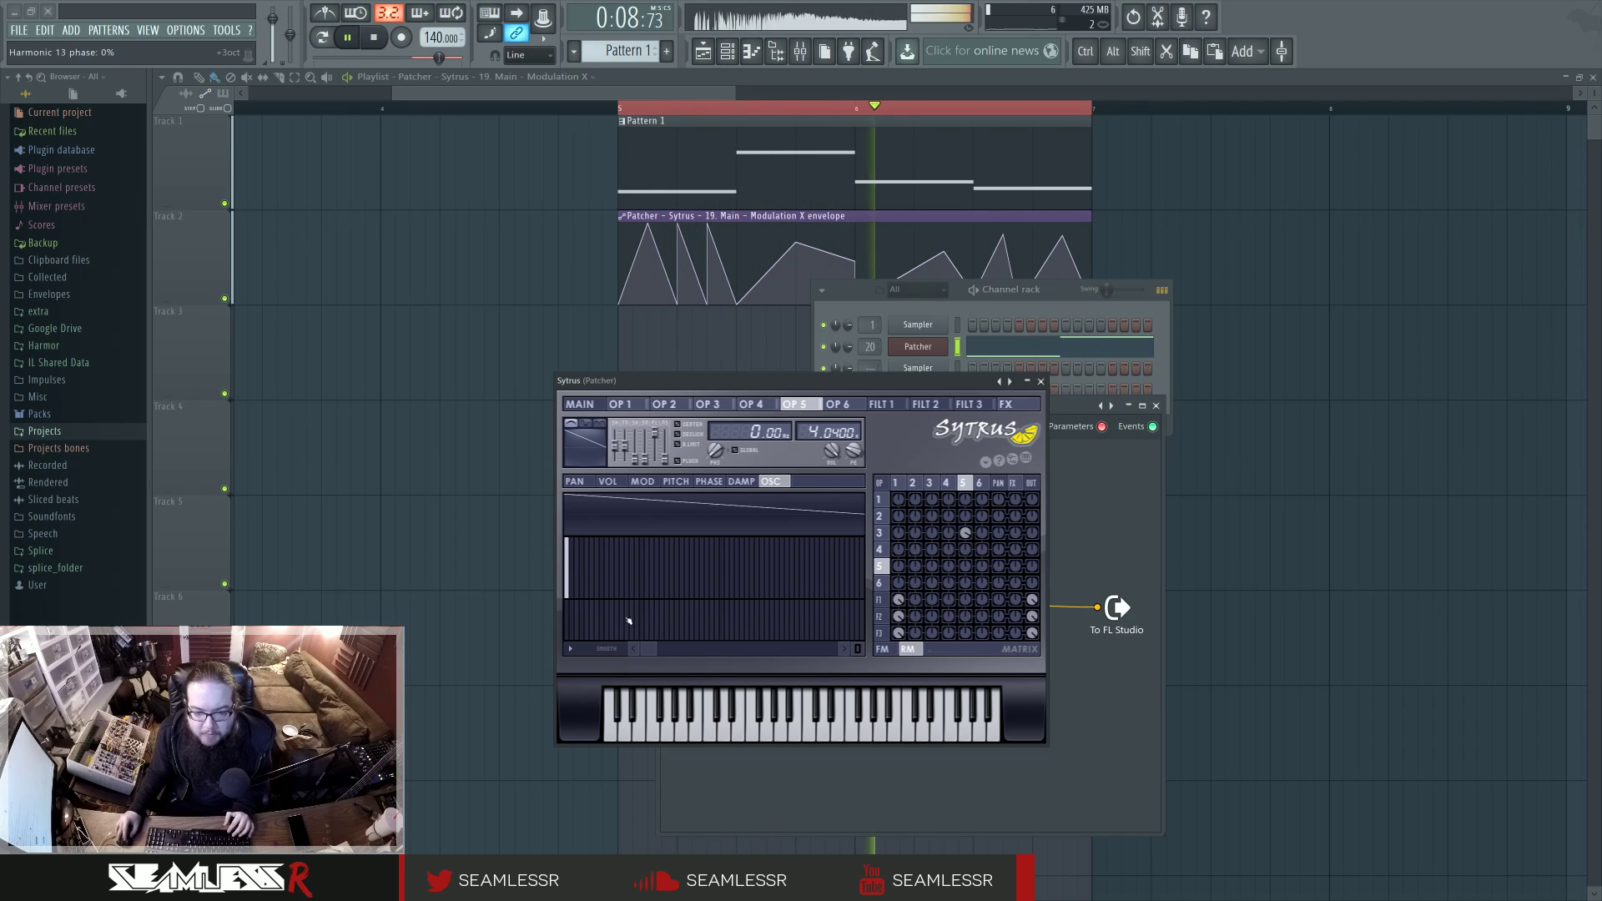
{"action": "left_click", "coordinate": [570, 624]}
{"action": "left_click_drag", "start_coordinate": [571, 633], "coordinate": [572, 634]}
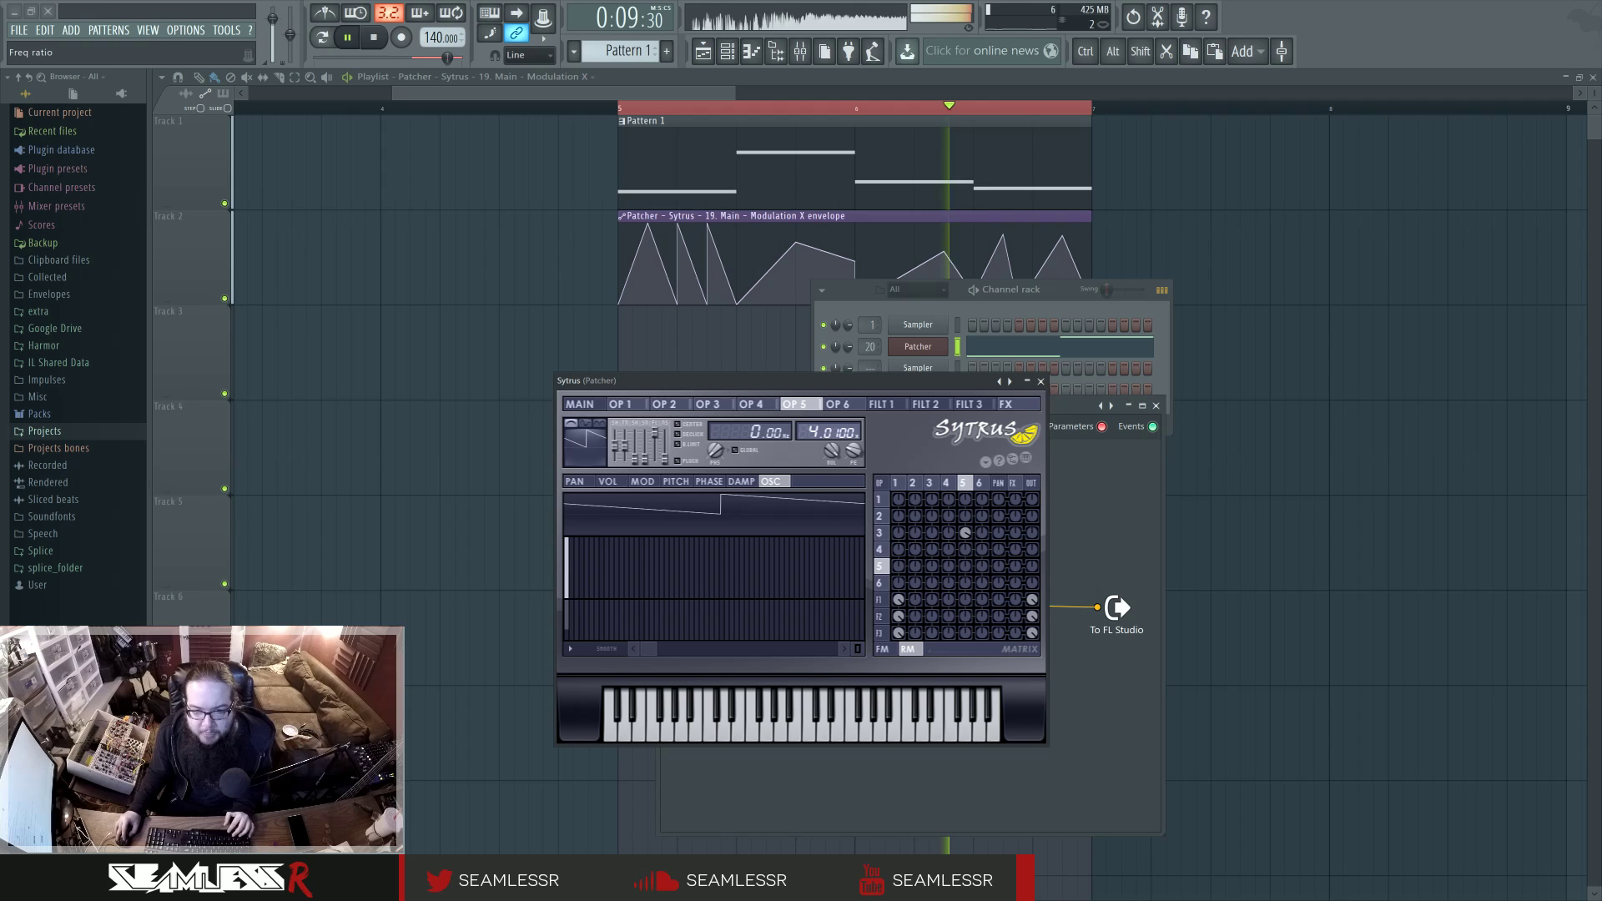
Set operator 5's frequency ratio to 1.0000 and replace its ring modulation of operator 3 with operator 1 at -67%.
{"action": "left_click_drag", "start_coordinate": [820, 431], "coordinate": [820, 445]}
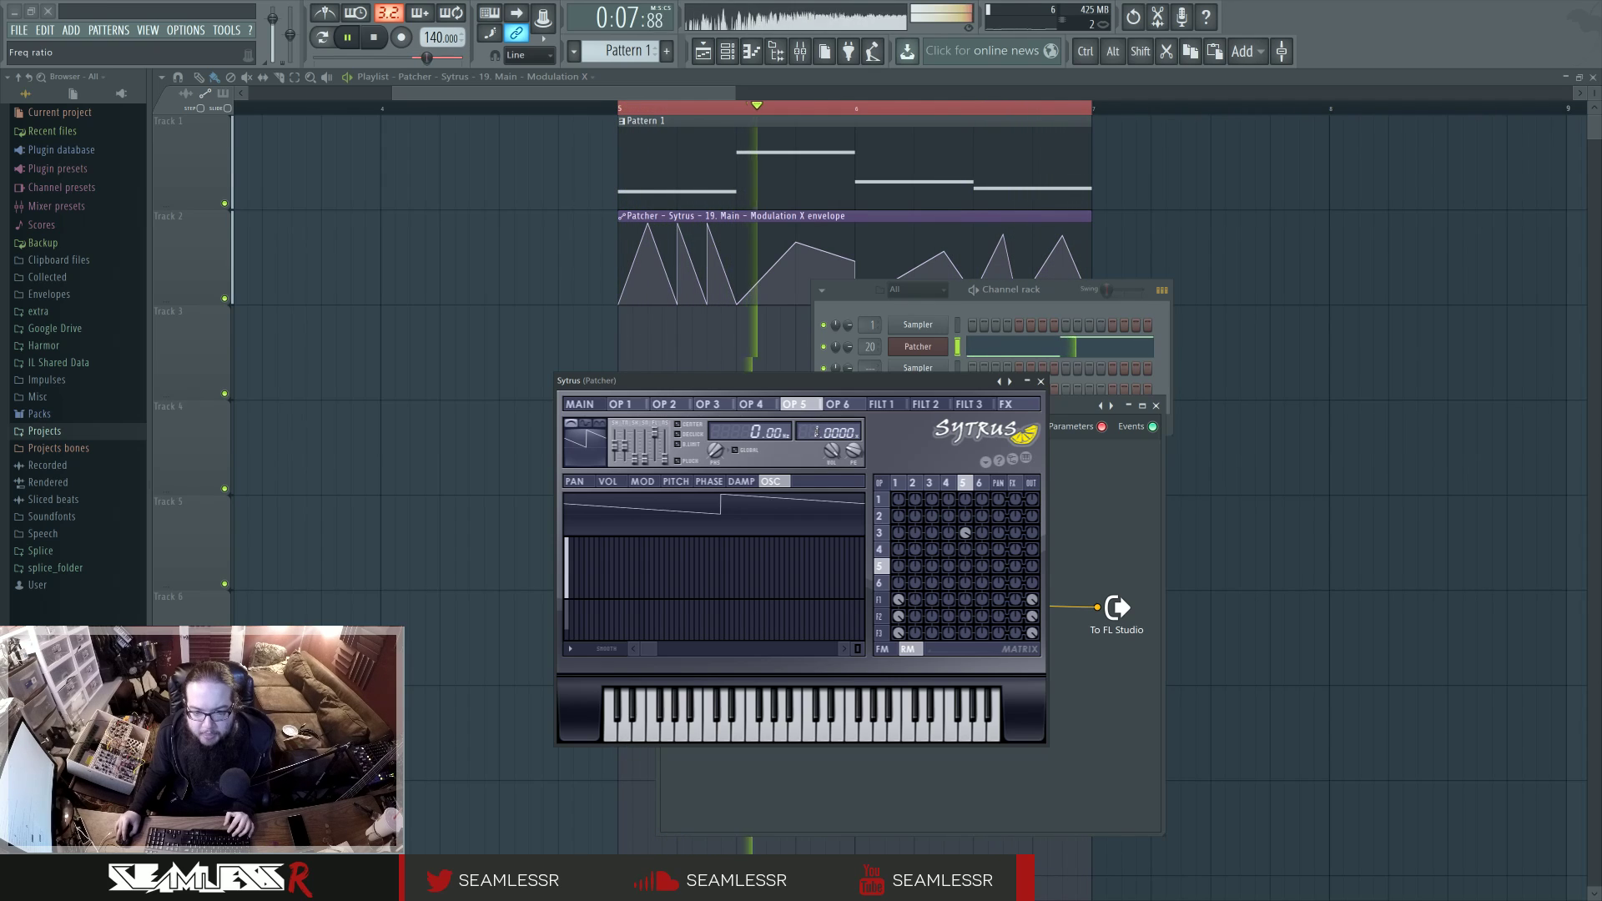
{"action": "left_click", "coordinate": [965, 535], "text": "alt"}
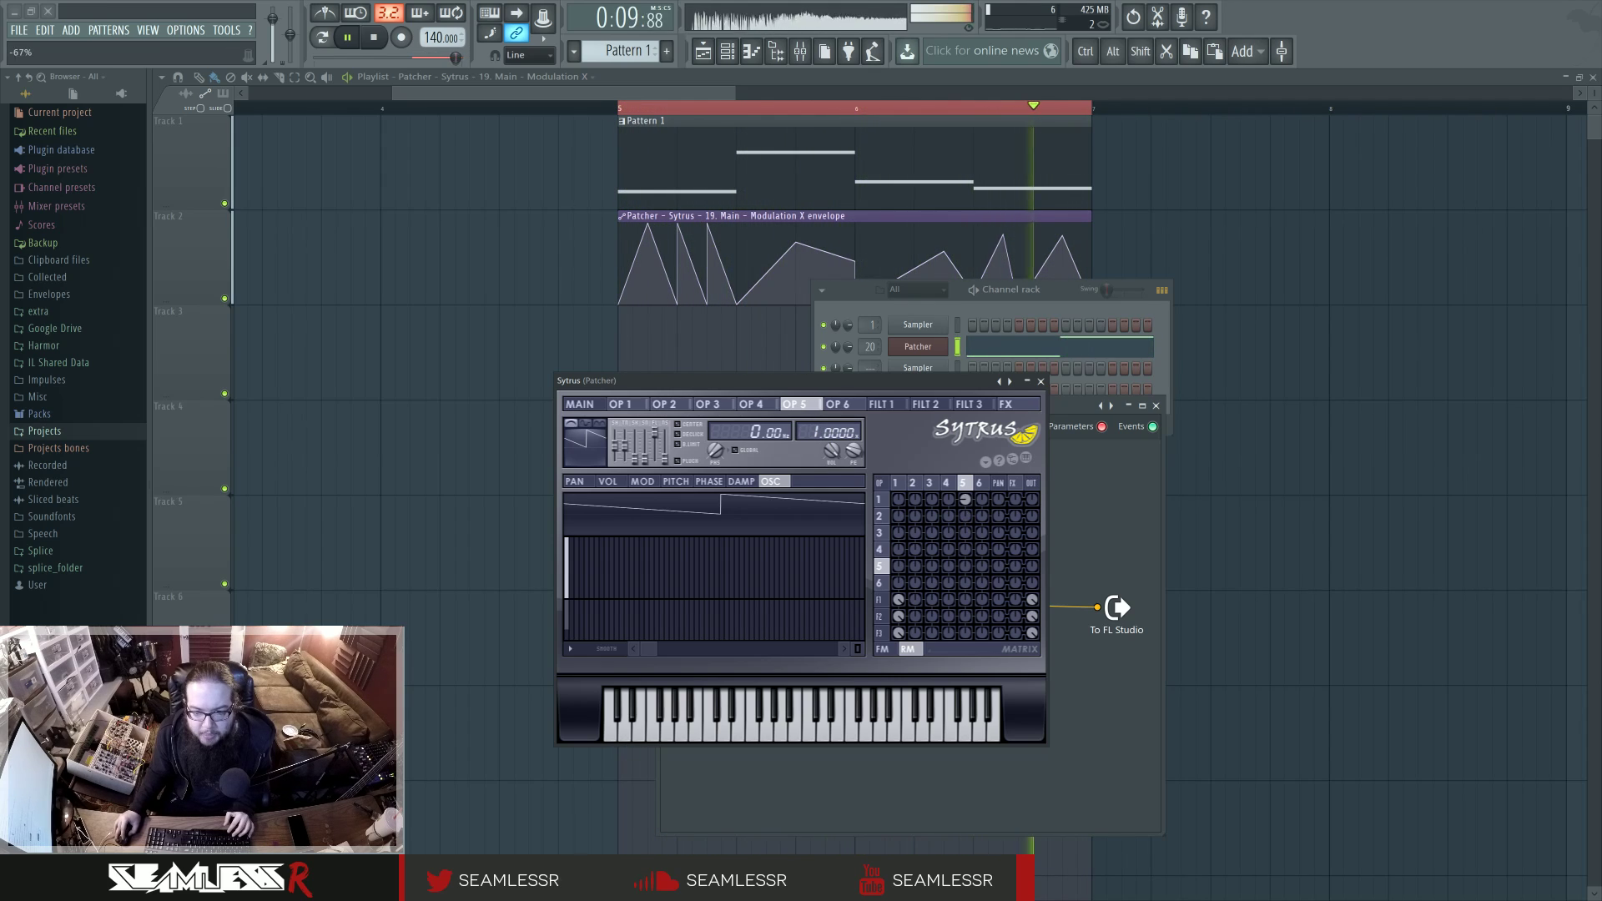
Set operator 5's ring modulation of operator 1 to -100% and operator 5's frequency ratio to 2.0000.
{"action": "left_click_drag", "start_coordinate": [965, 501], "coordinate": [966, 503]}
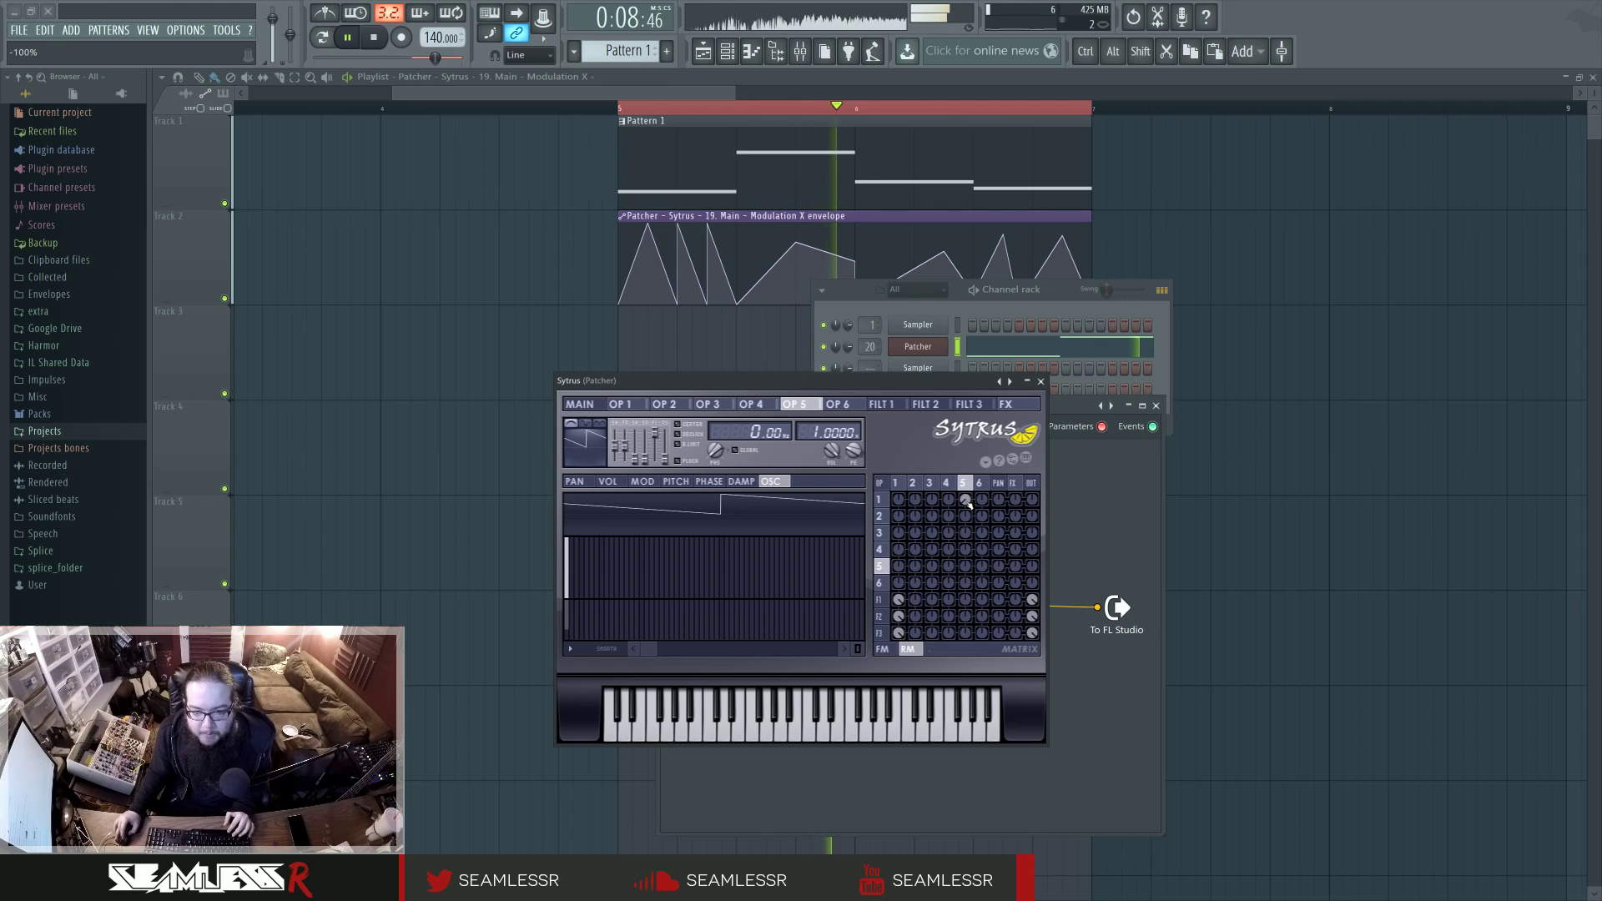
{"action": "left_click_drag", "start_coordinate": [826, 431], "coordinate": [826, 424]}
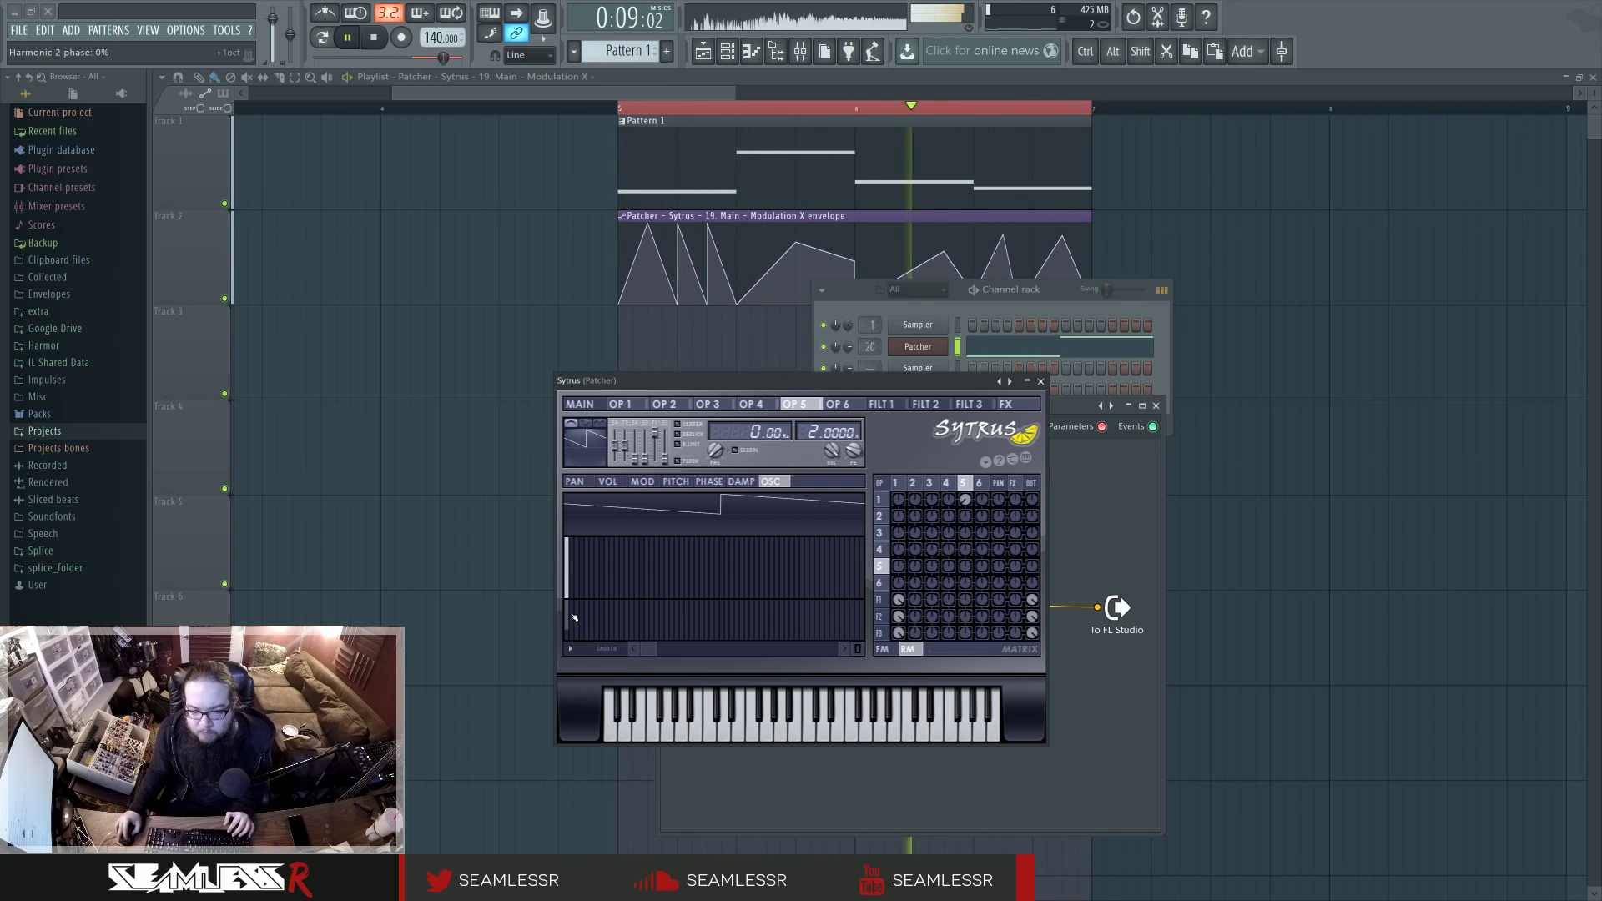
Reset operator 5's ring modulation of operator 1, try it on operator 2, and route it into operator 4 with a 2.0200 frequency ratio.
{"action": "left_click", "coordinate": [966, 500], "text": "alt"}
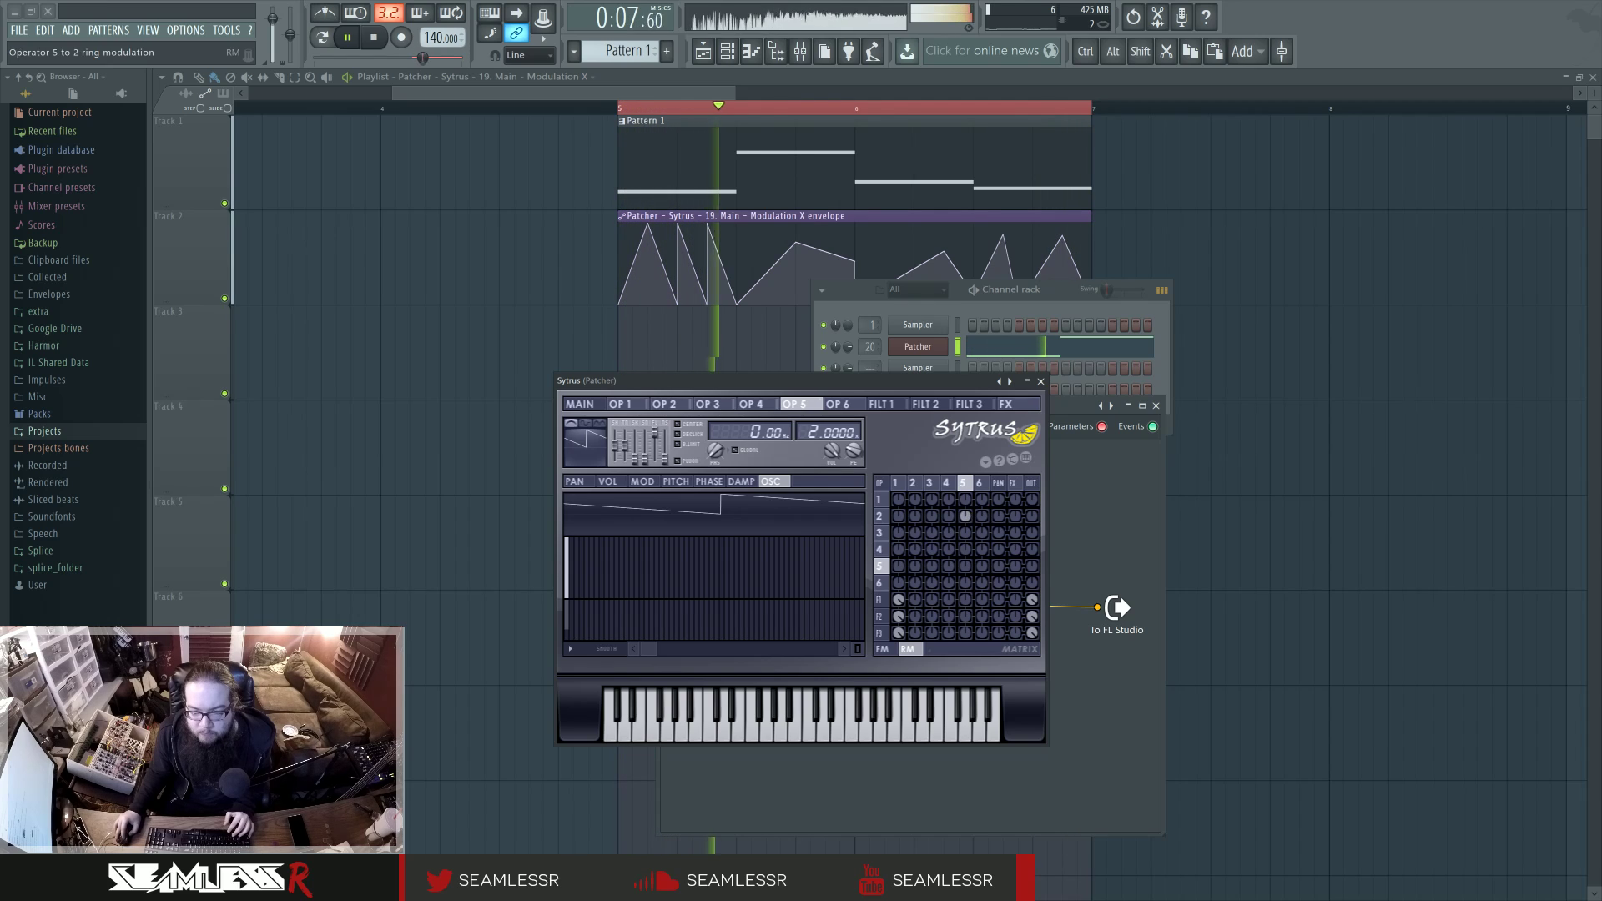
{"action": "left_click_drag", "start_coordinate": [966, 517], "coordinate": [967, 454]}
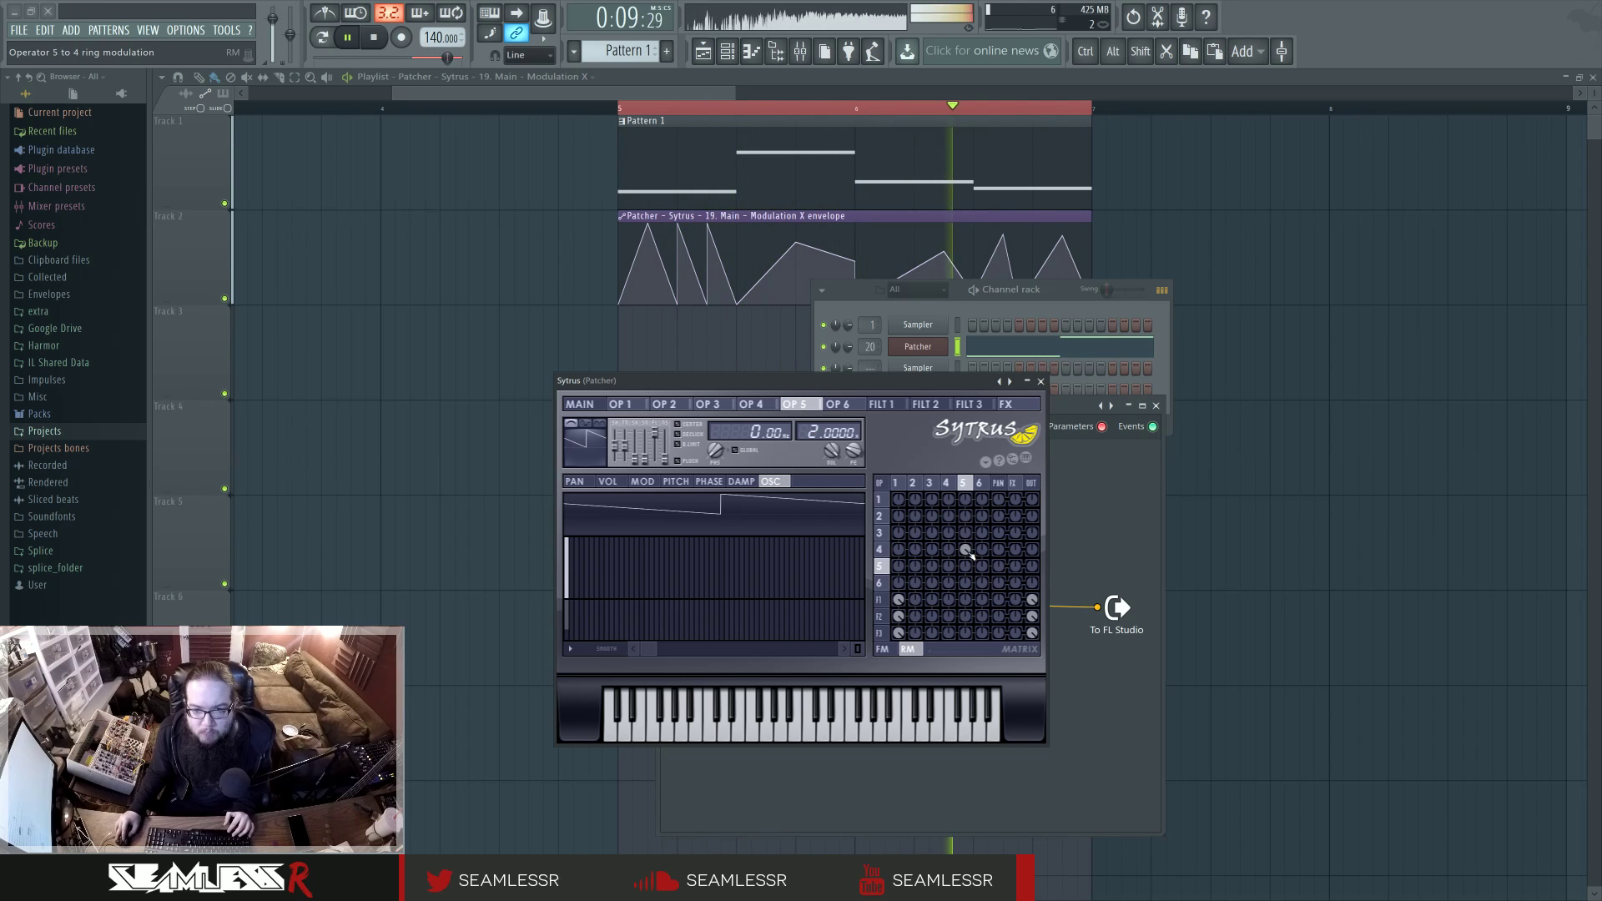
{"action": "scroll", "coordinate": [835, 433], "scroll_direction": "up", "scroll_amount": 1}
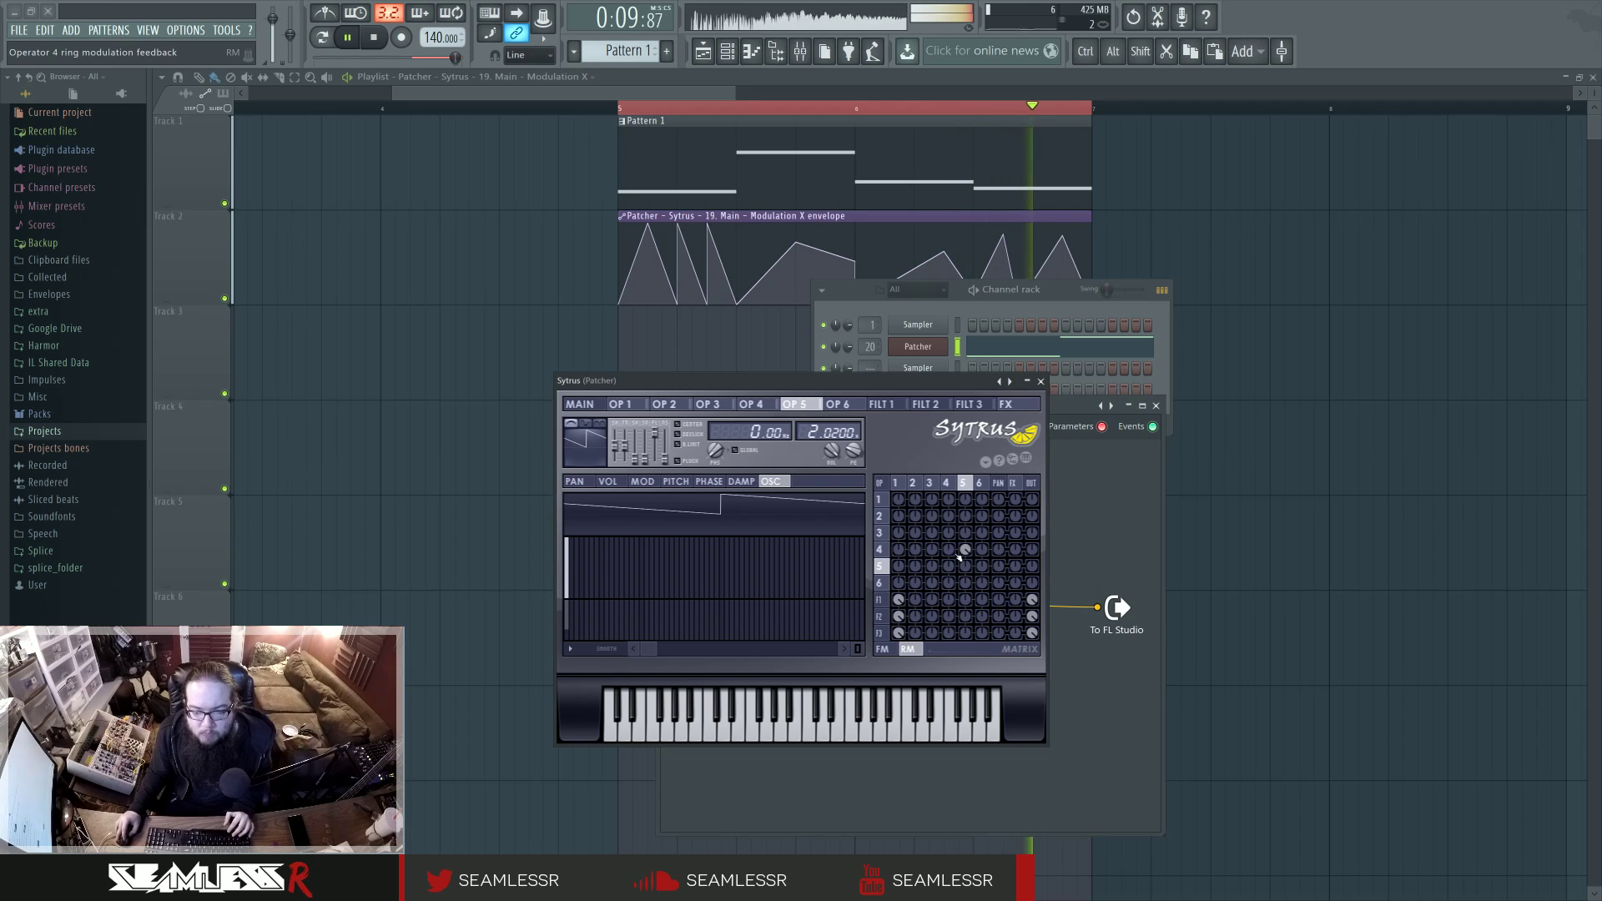
{"action": "left_click_drag", "start_coordinate": [965, 547], "coordinate": [965, 556]}
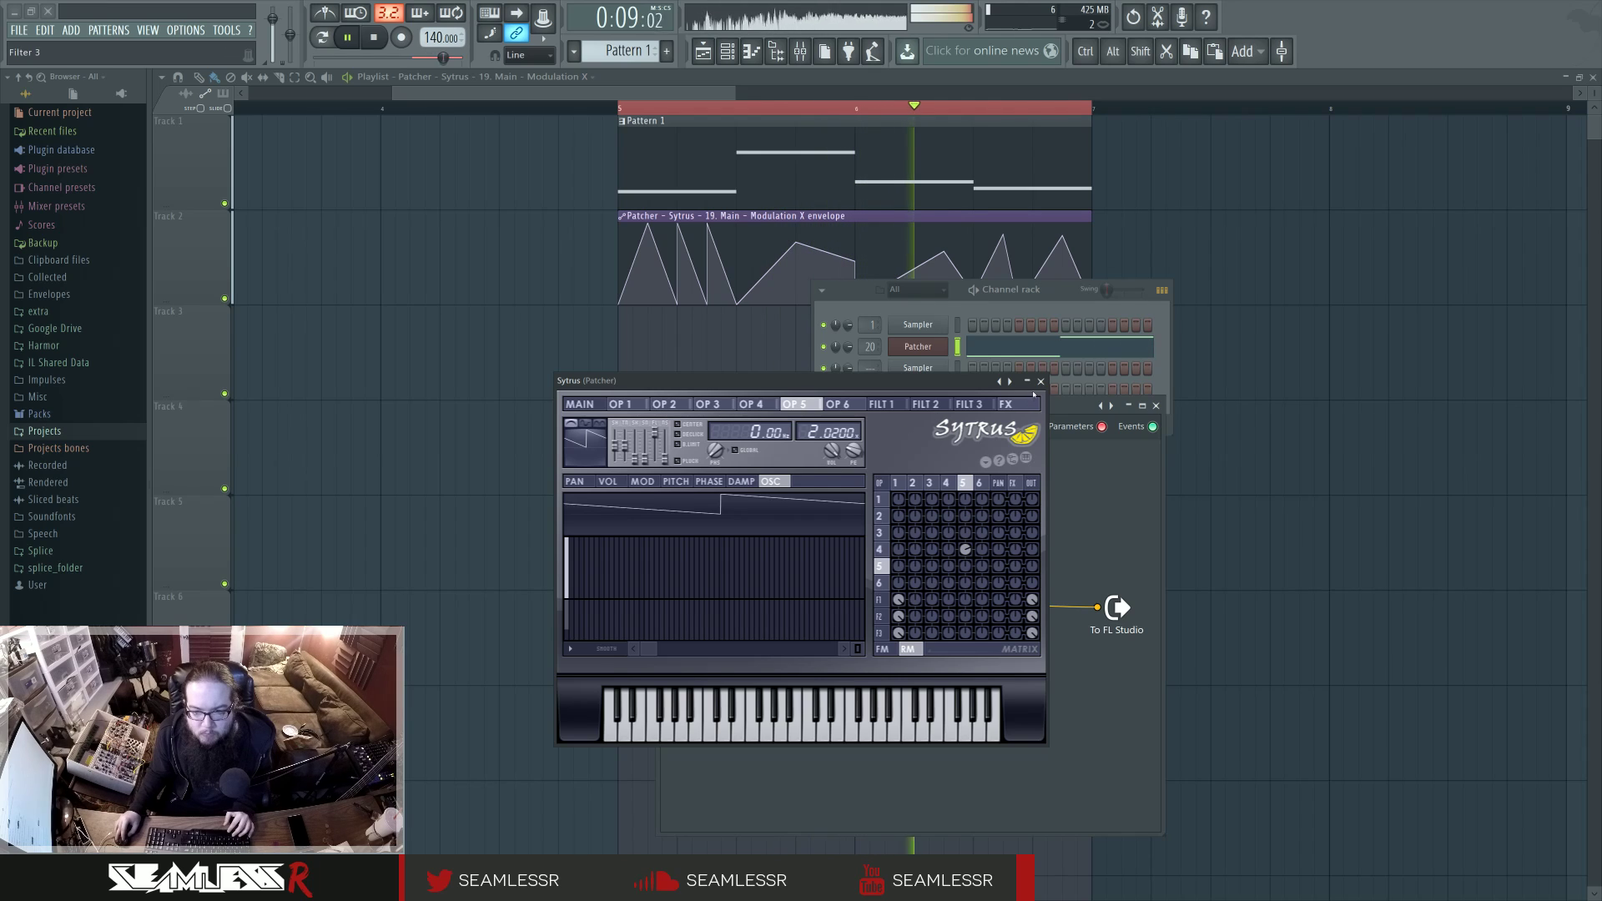
Close the plugin and channel rack windows and delete the low point between the first two peaks of the Modulation X envelope.
{"action": "left_click", "coordinate": [1041, 381]}
{"action": "right_click", "coordinate": [590, 272]}
{"action": "right_click", "coordinate": [676, 305]}
{"action": "left_click", "coordinate": [703, 325]}
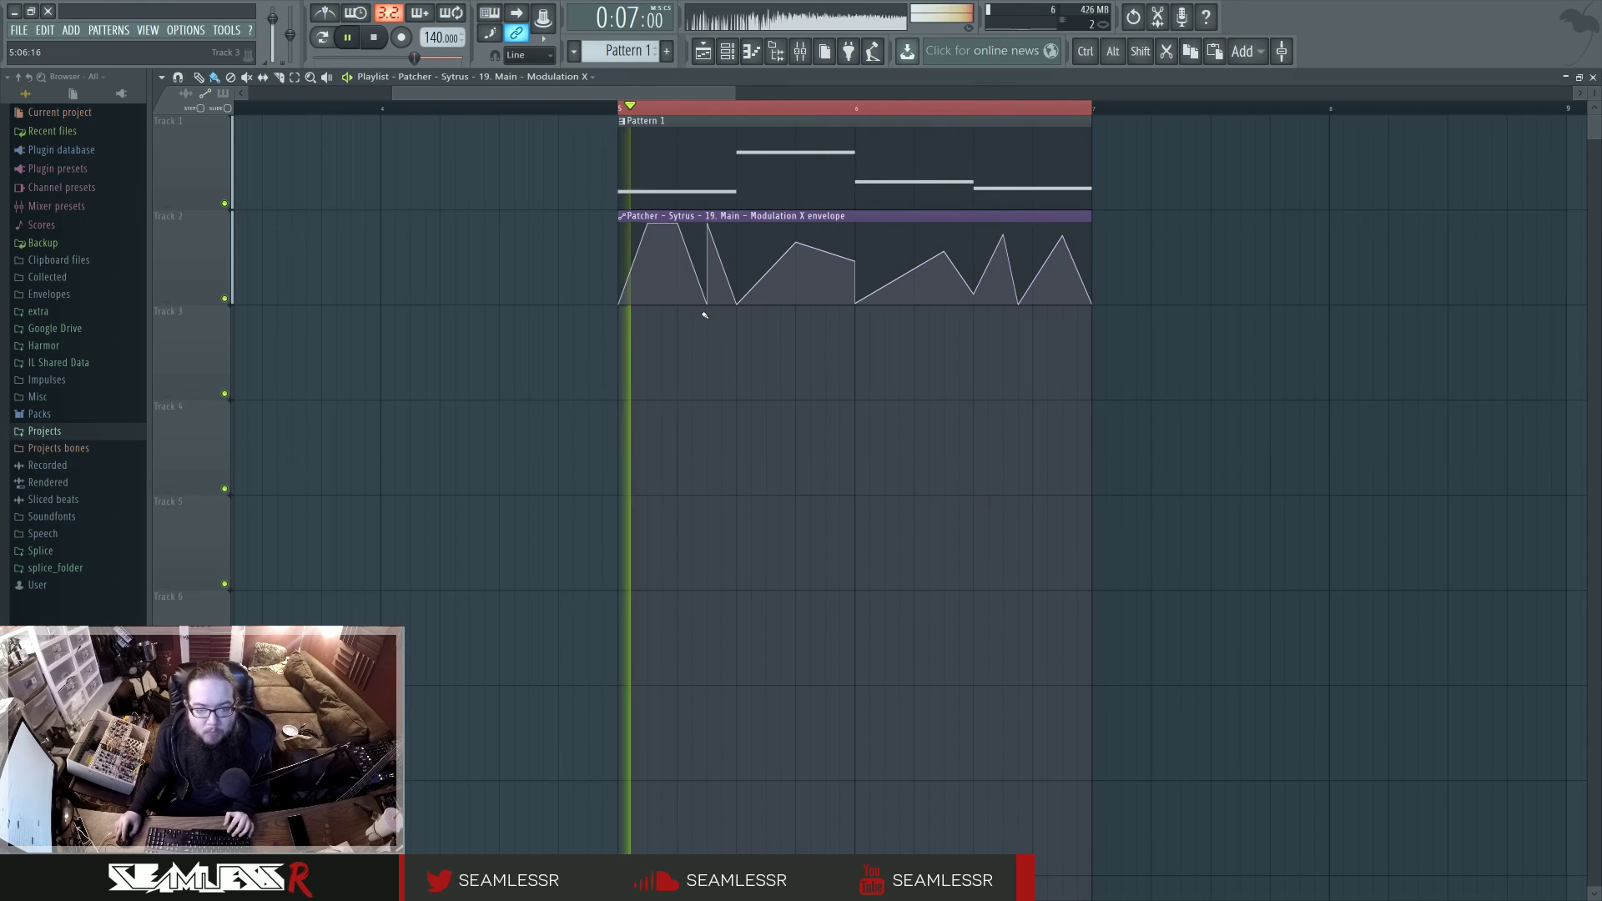
Delete the extra points in the opening hump of the Modulation X envelope and bend its descent into a rounded curve.
{"action": "right_click", "coordinate": [705, 307]}
{"action": "left_click", "coordinate": [716, 324]}
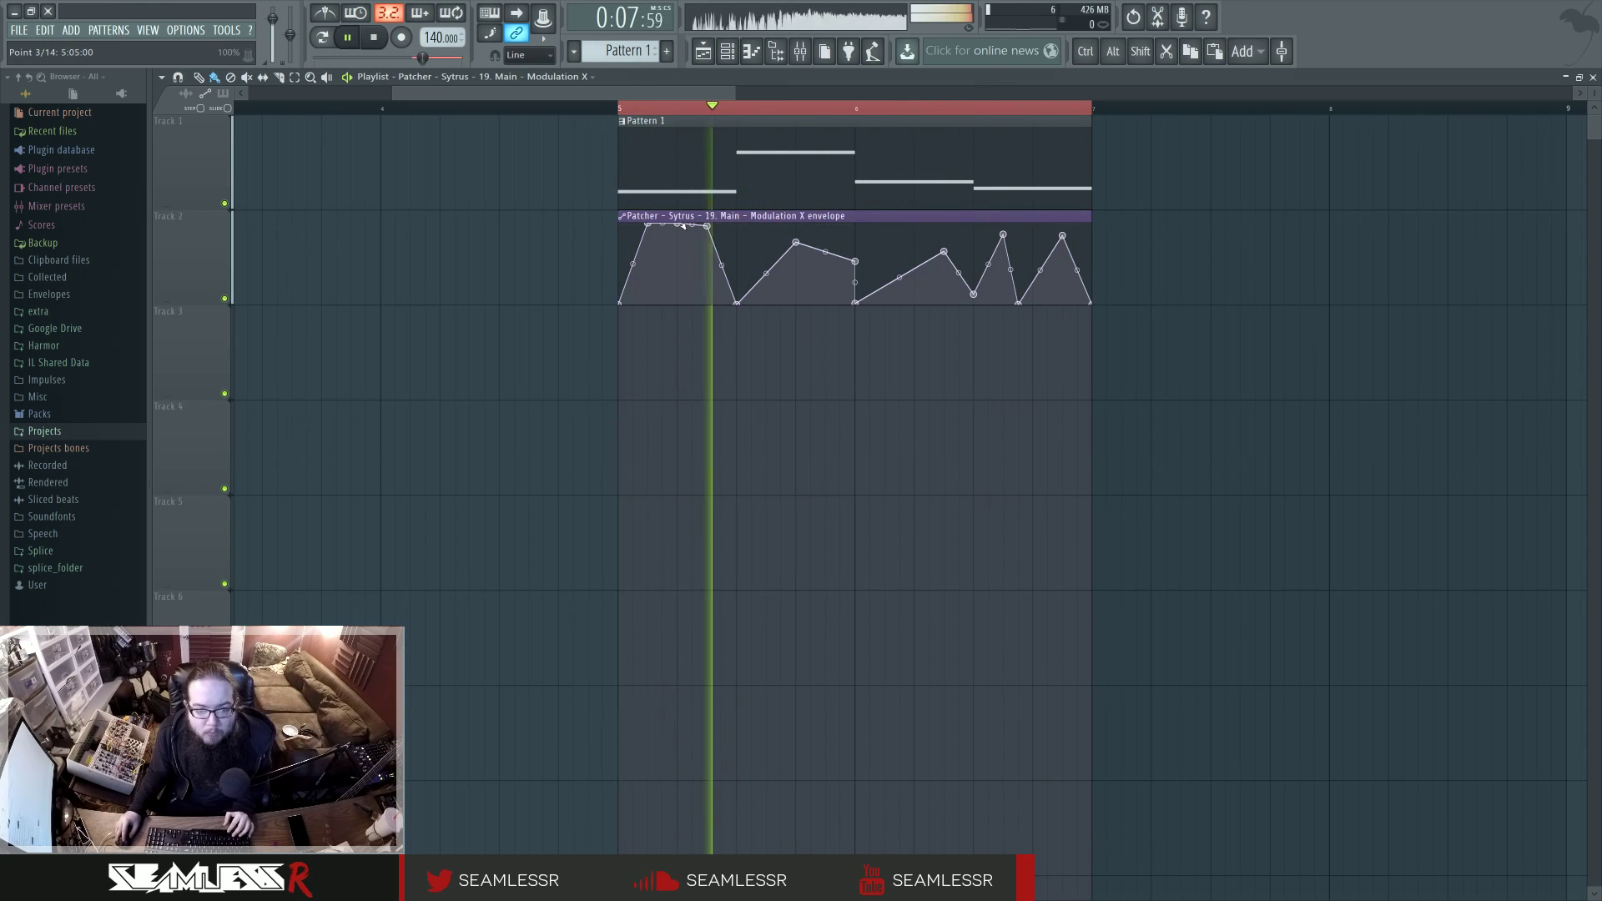
{"action": "right_click", "coordinate": [679, 225]}
{"action": "left_click", "coordinate": [704, 246]}
{"action": "key", "text": "space"}
{"action": "left_click_drag", "start_coordinate": [708, 227], "coordinate": [694, 233]}
{"action": "key", "text": "space"}
{"action": "right_click", "coordinate": [707, 234]}
{"action": "left_click", "coordinate": [727, 253]}
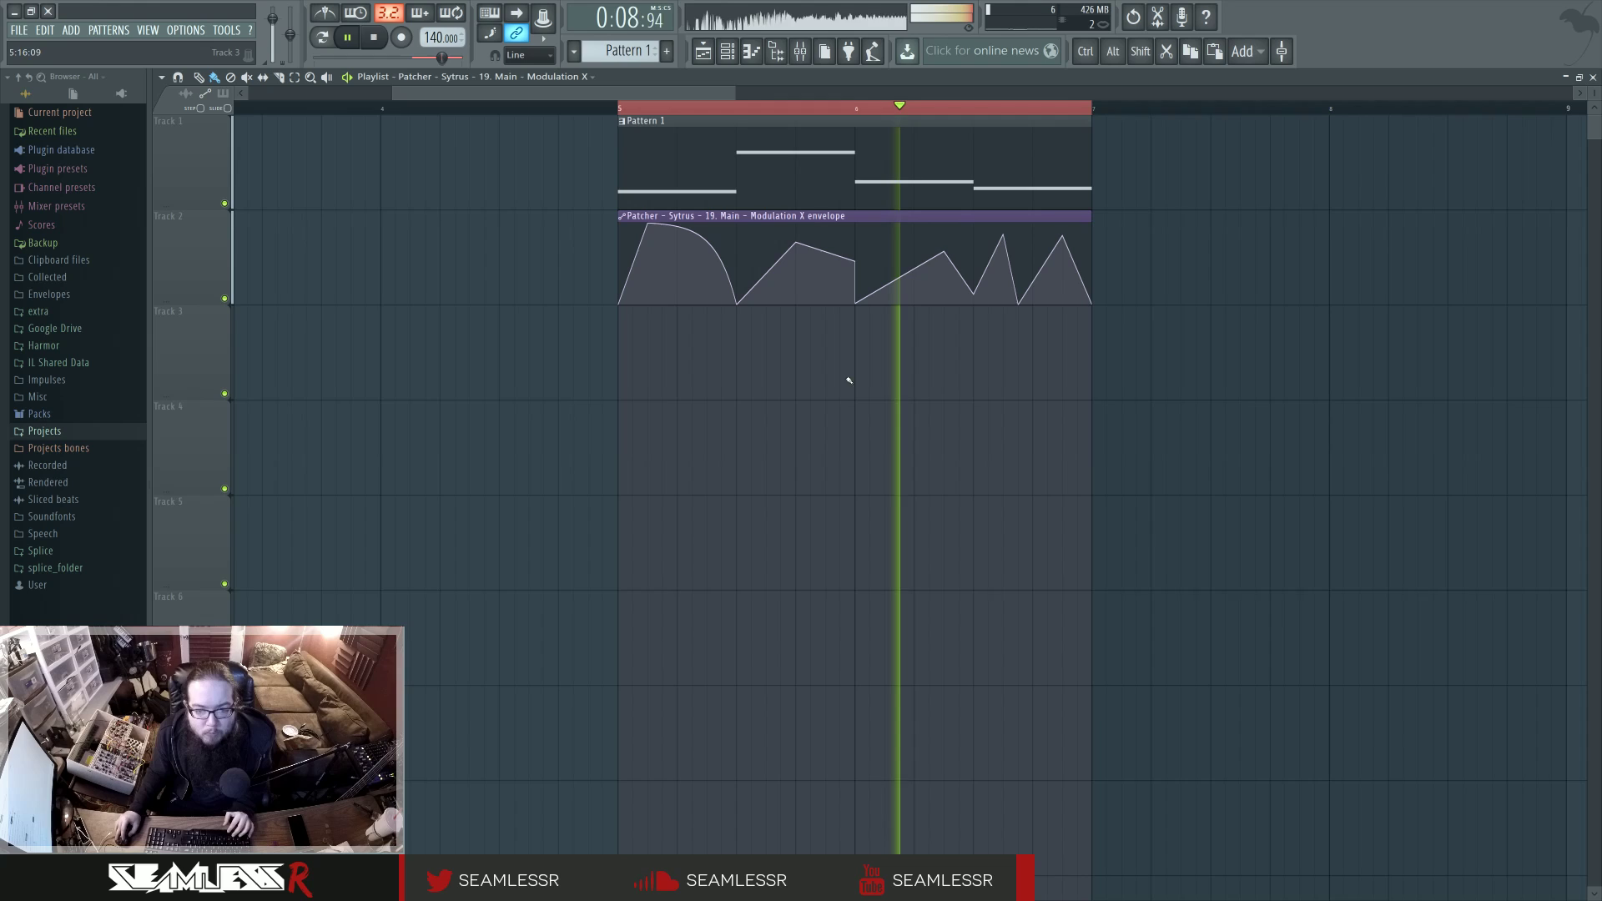
Raise the low envelope point at the start of bar 6 and audition playback around it.
{"action": "left_click_drag", "start_coordinate": [855, 303], "coordinate": [855, 279]}
{"action": "left_click", "coordinate": [857, 108]}
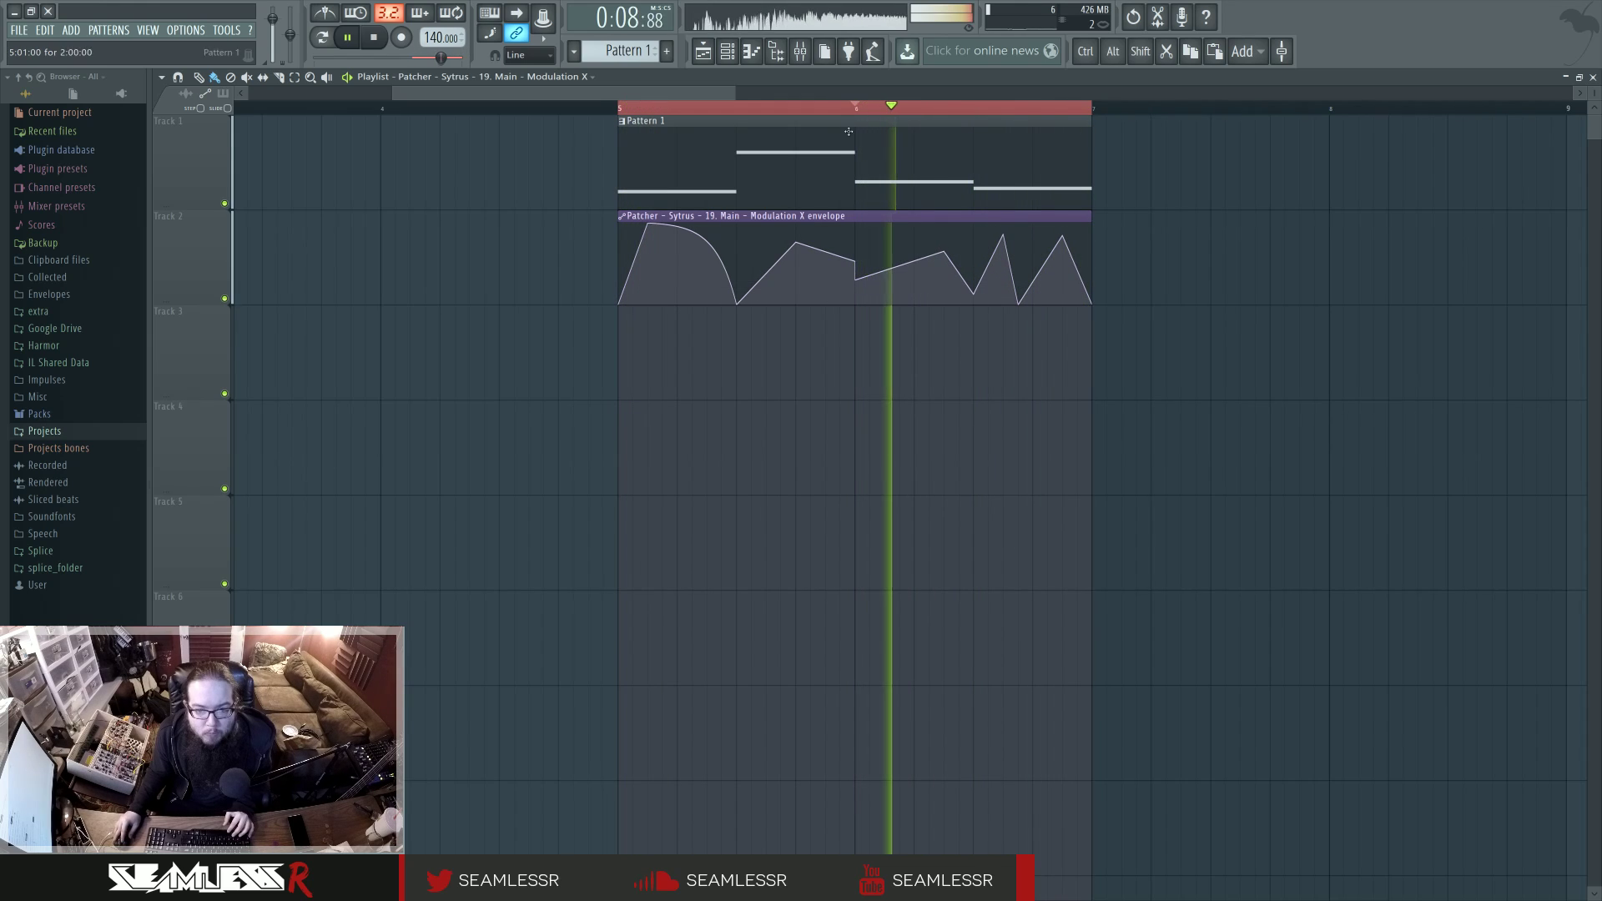
{"action": "key", "text": "space"}
{"action": "key", "text": "space"}
Reshape the Modulation X envelope under the second note into a shallow low dip, auditioning it from the middle of bar 5.
{"action": "left_click", "coordinate": [736, 108]}
{"action": "key", "text": "space"}
{"action": "left_click_drag", "start_coordinate": [737, 305], "coordinate": [766, 289]}
{"action": "key", "text": "space"}
{"action": "key", "text": "space"}
{"action": "key", "text": "space"}
{"action": "right_click", "coordinate": [765, 296]}
{"action": "key", "text": "space"}
{"action": "key", "text": "space"}
{"action": "key", "text": "space"}
{"action": "key", "text": "space"}
{"action": "left_click", "coordinate": [736, 108]}
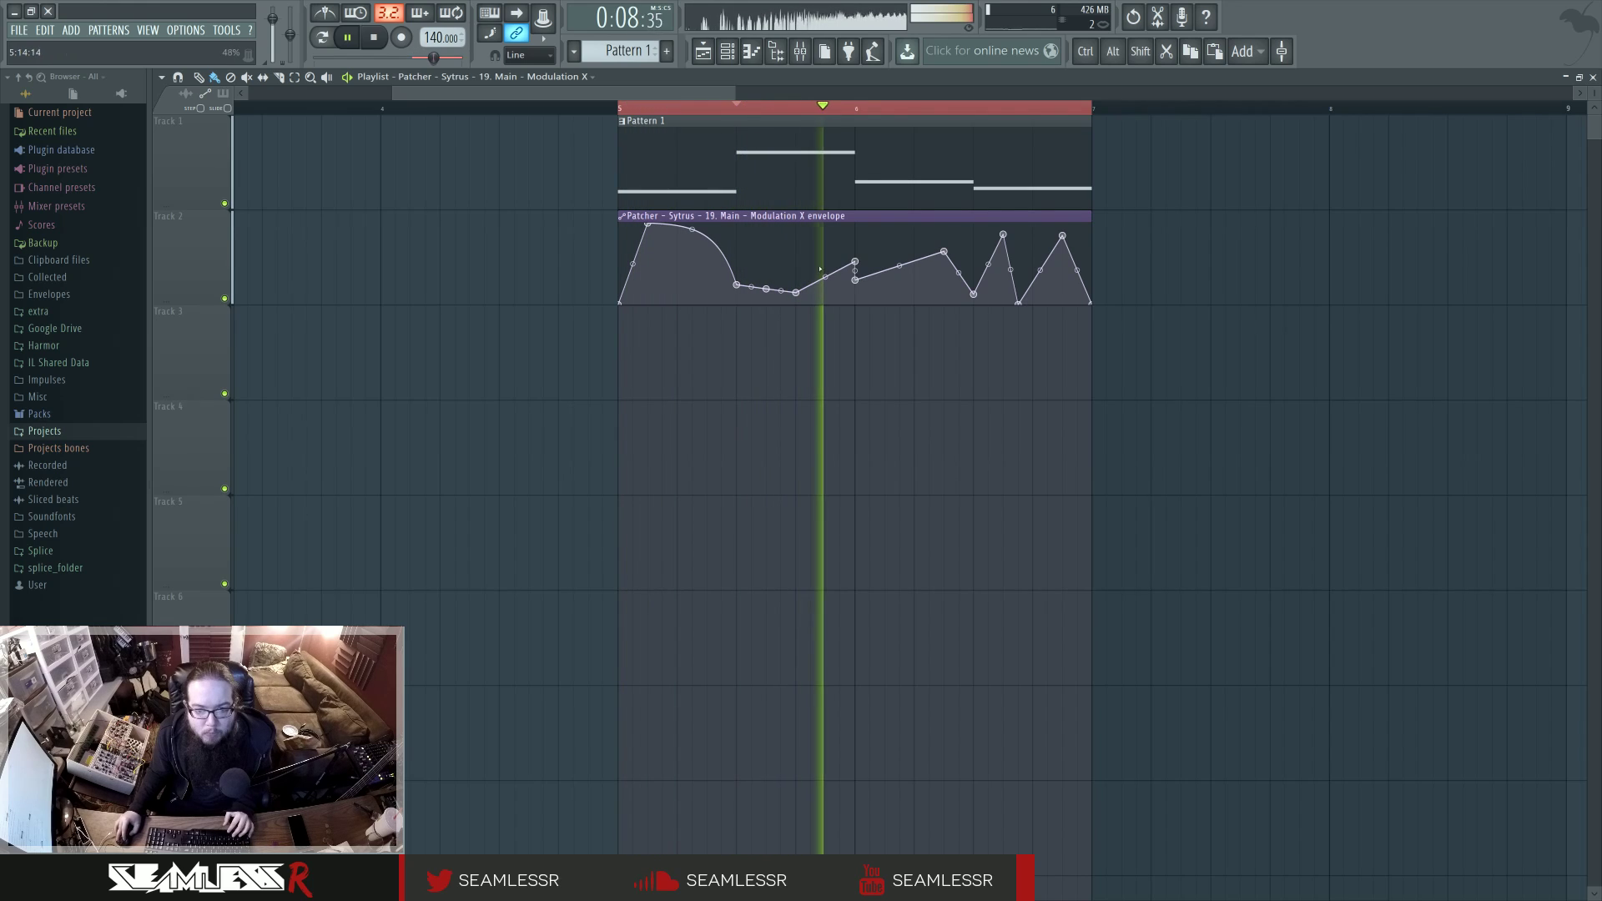
Try to pull the envelope point at the end of bar 5 earlier and up into a sharp peak.
{"action": "left_click_drag", "start_coordinate": [855, 262], "coordinate": [841, 225]}
{"action": "key", "text": "space"}
{"action": "key", "text": "space"}
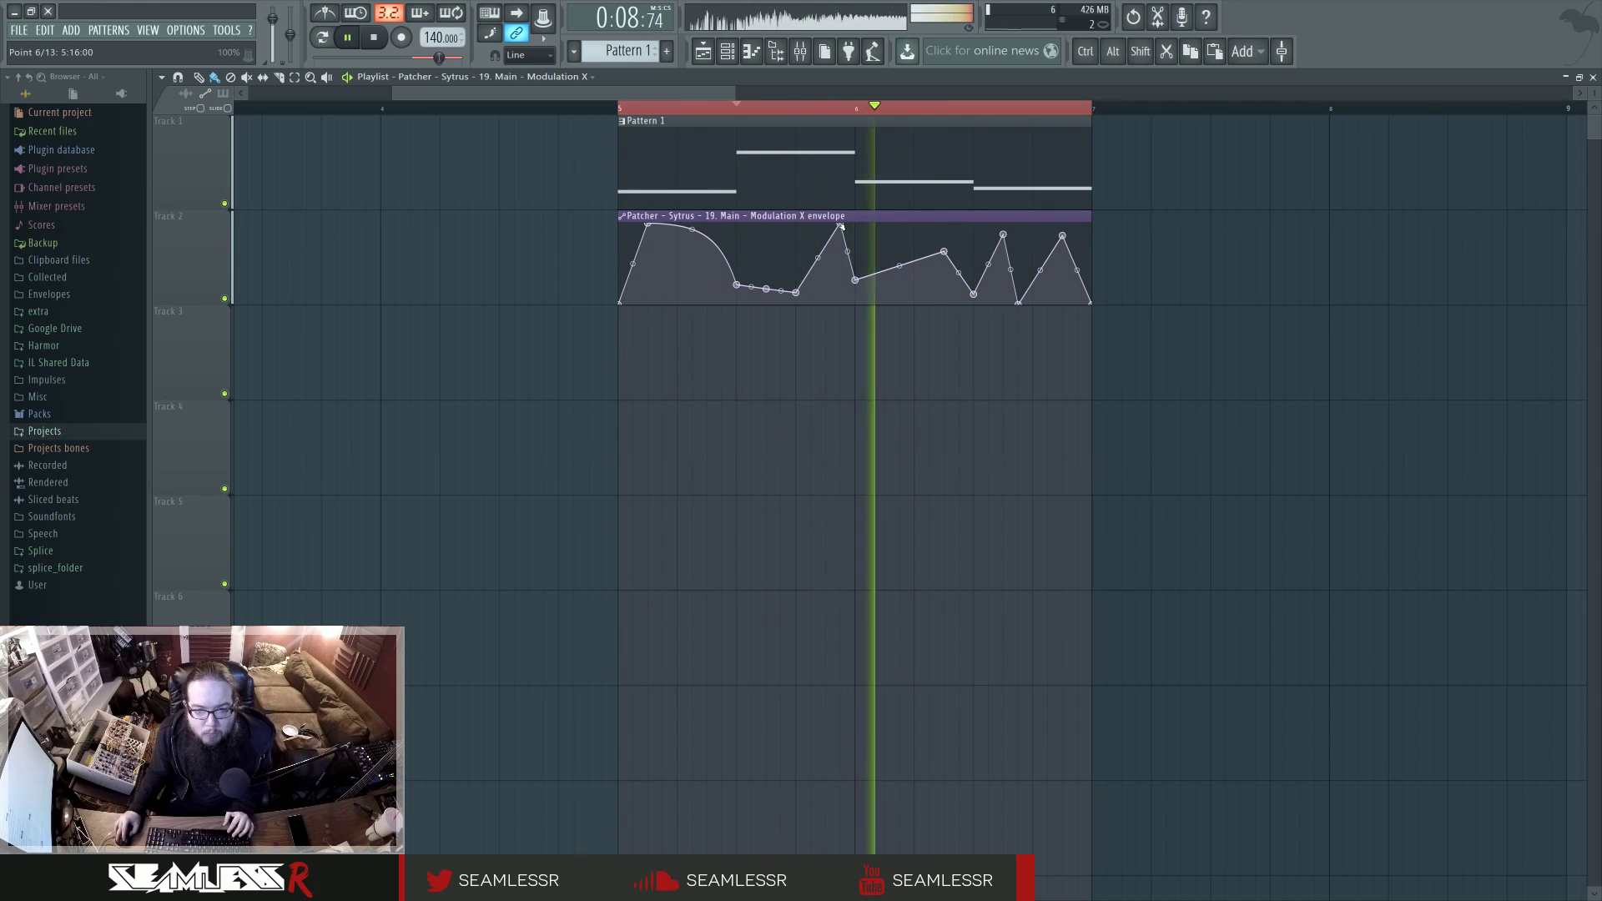
{"action": "key", "text": "ctrl+z"}
Audition the loop and flatten the envelope peak at 6:11:00 into a low bump, raising the dip after it.
{"action": "key", "text": "space"}
{"action": "key", "text": "space"}
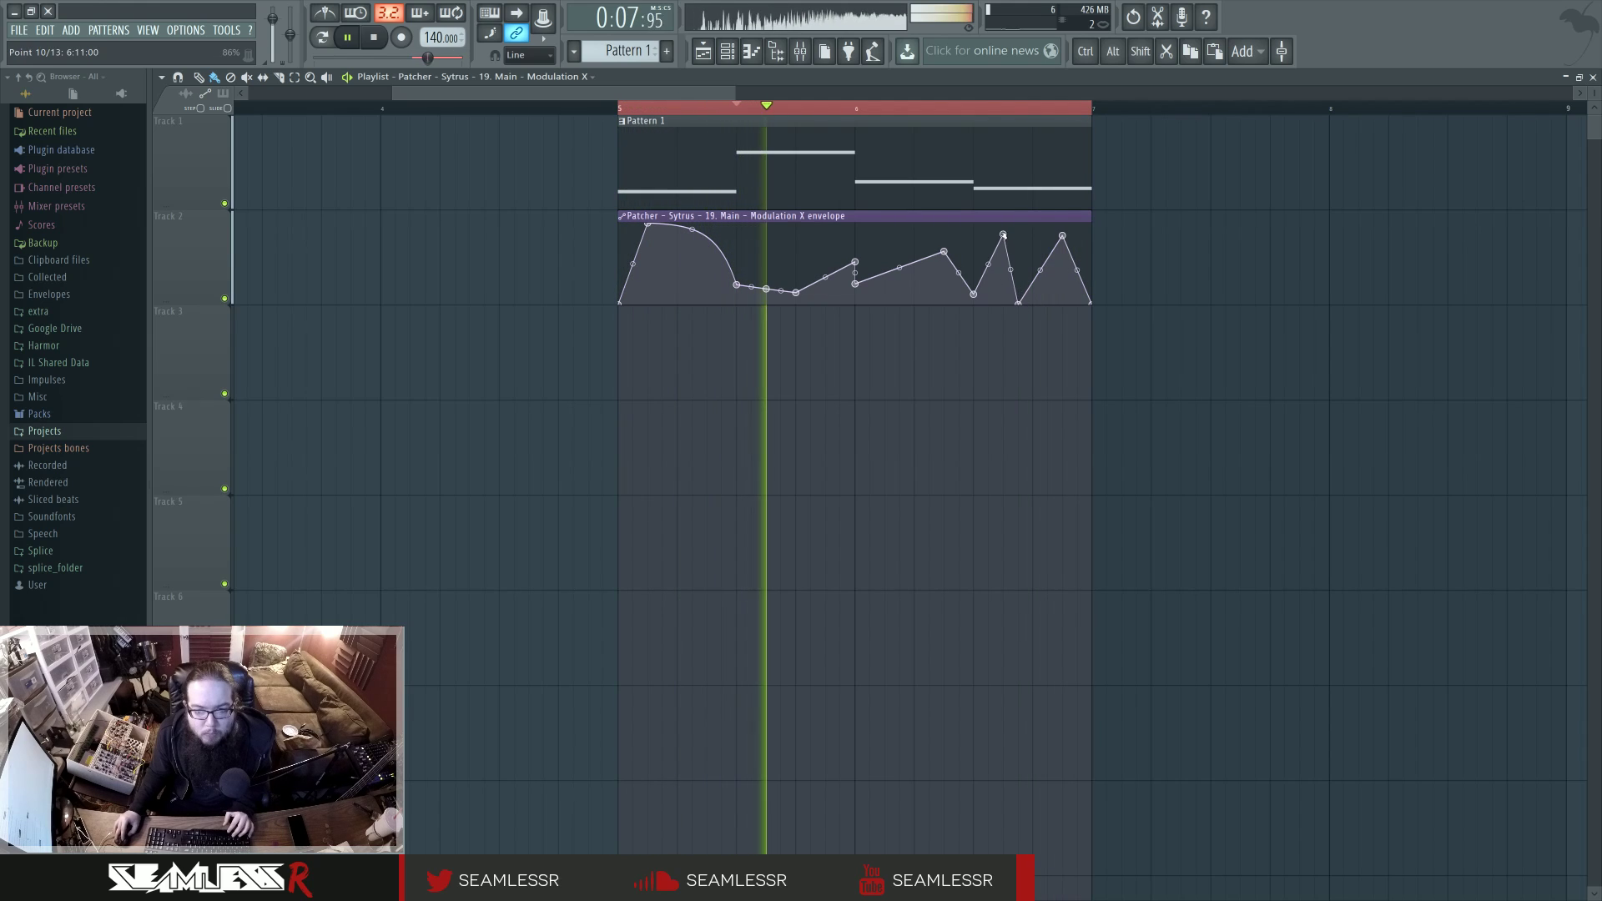
{"action": "left_click_drag", "start_coordinate": [1003, 235], "coordinate": [1003, 277]}
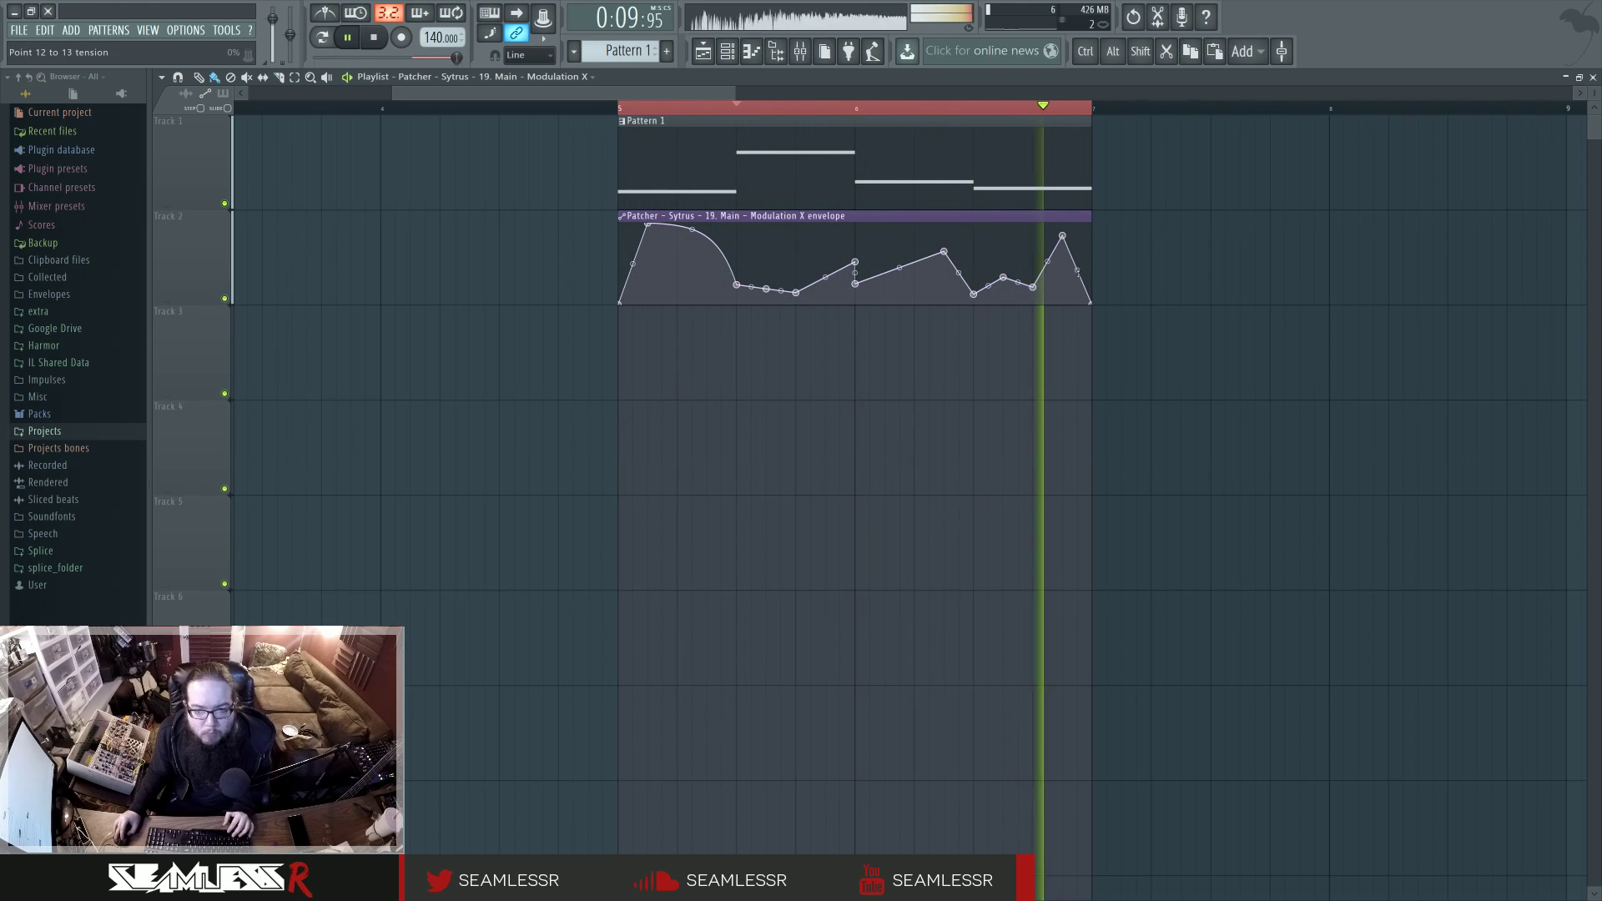
Open the Patcher channel's plugin map and view its Sytrus synth's settings.
{"action": "key", "text": "F6"}
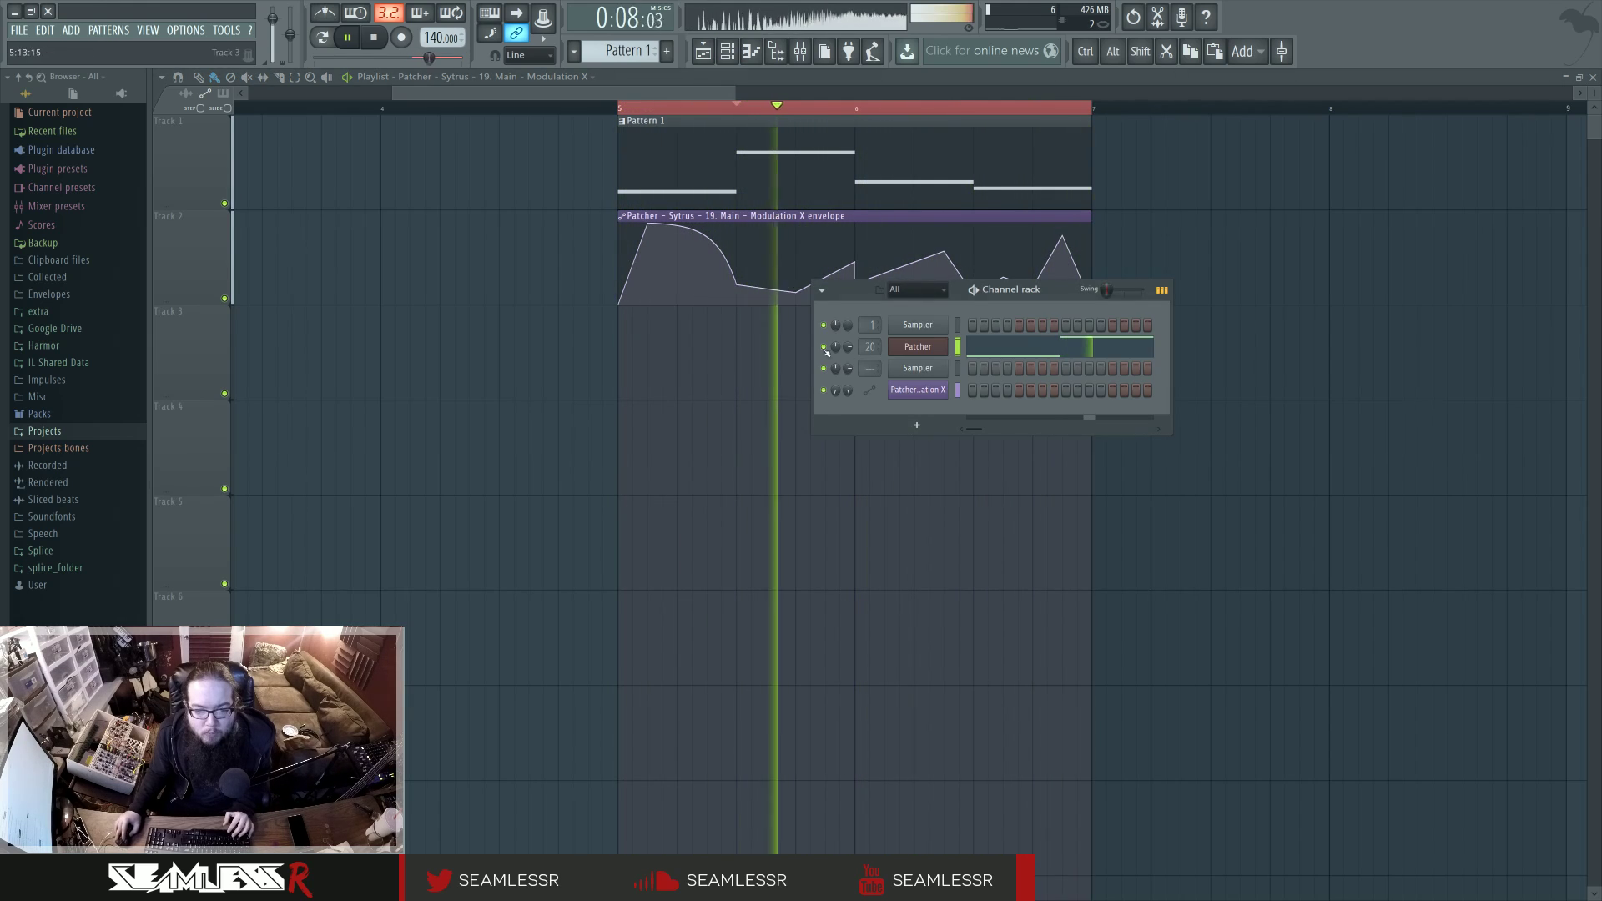
{"action": "left_click", "coordinate": [913, 348]}
{"action": "double_click", "coordinate": [843, 614]}
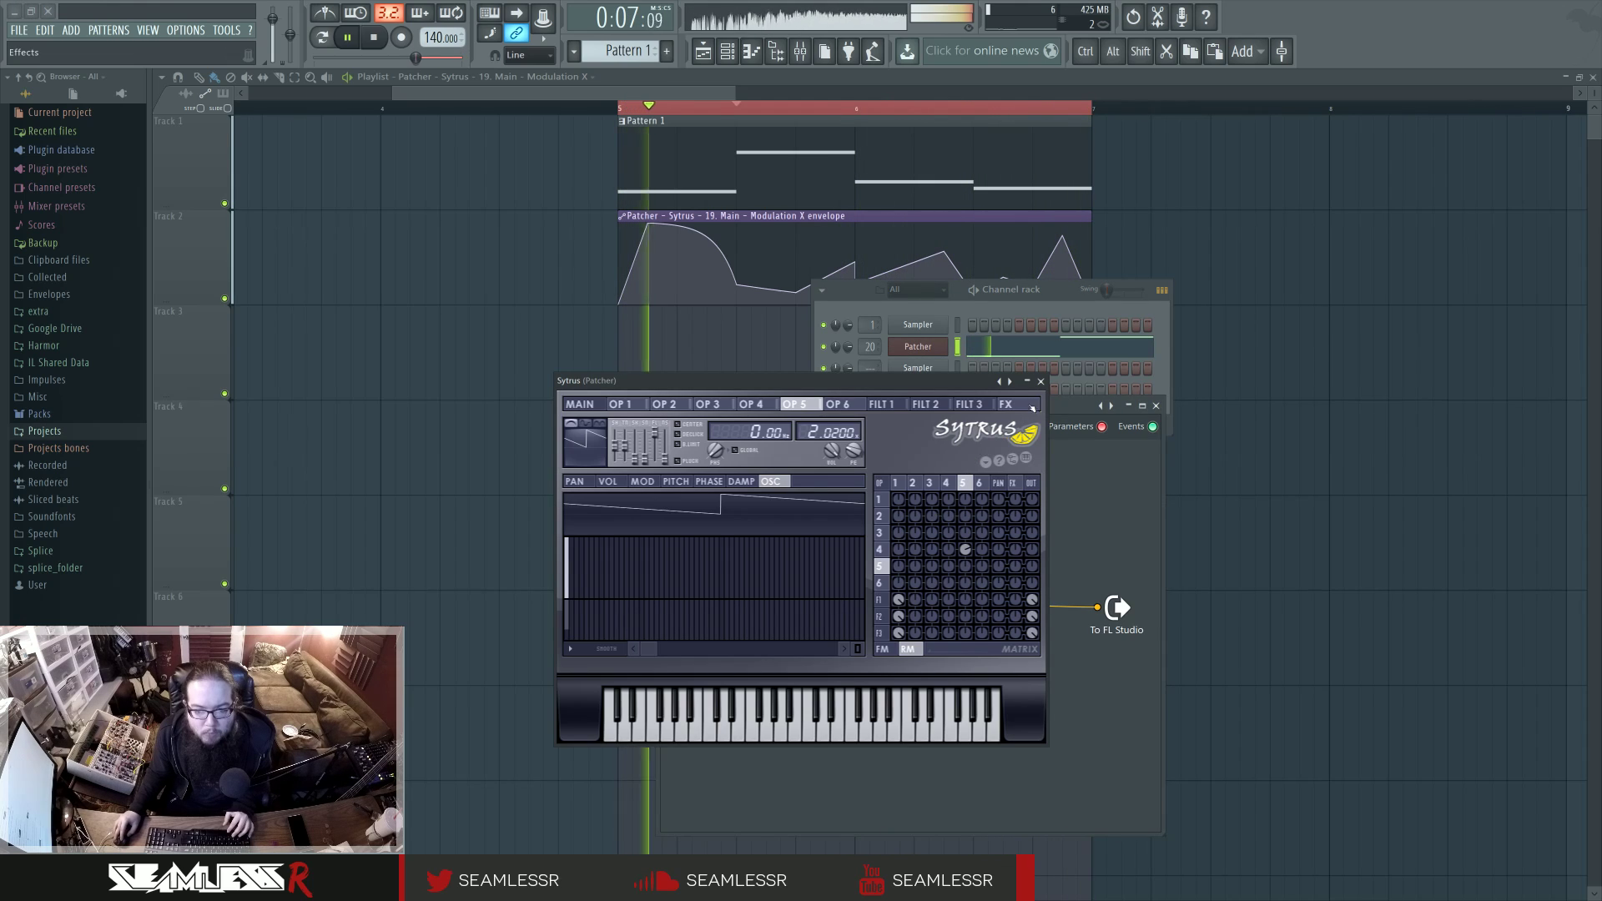
{"action": "left_click", "coordinate": [1043, 380]}
Insert Vocodex between the Delay bank and the output in the Patcher map, and open its window while the loop plays.
{"action": "key", "text": "F8"}
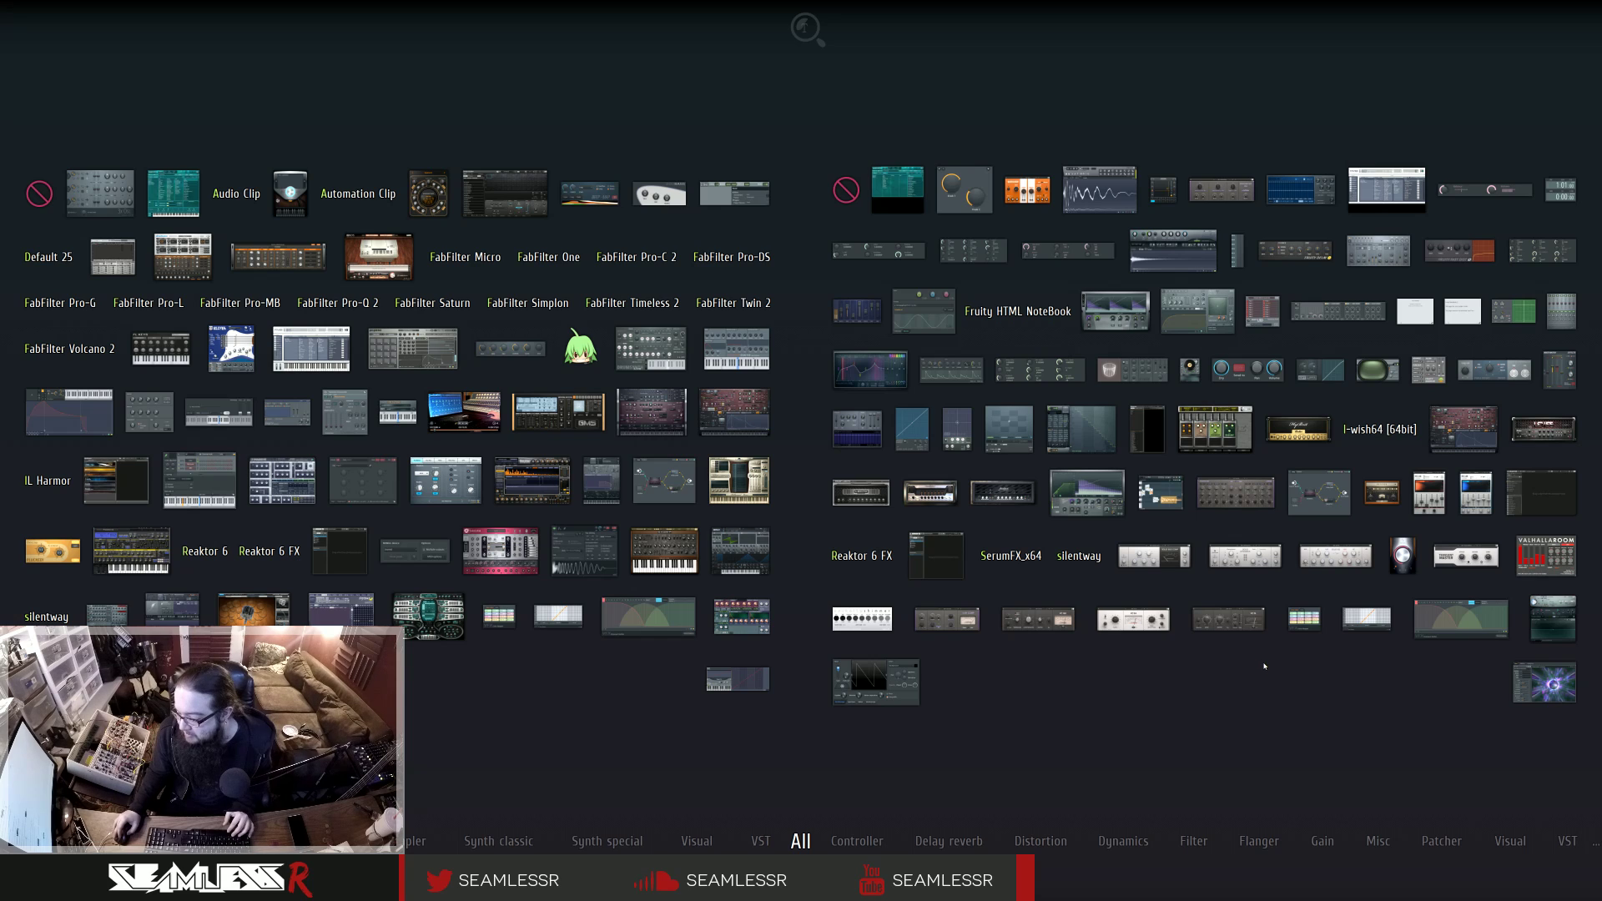
{"action": "left_click_drag", "start_coordinate": [1553, 619], "coordinate": [1304, 572]}
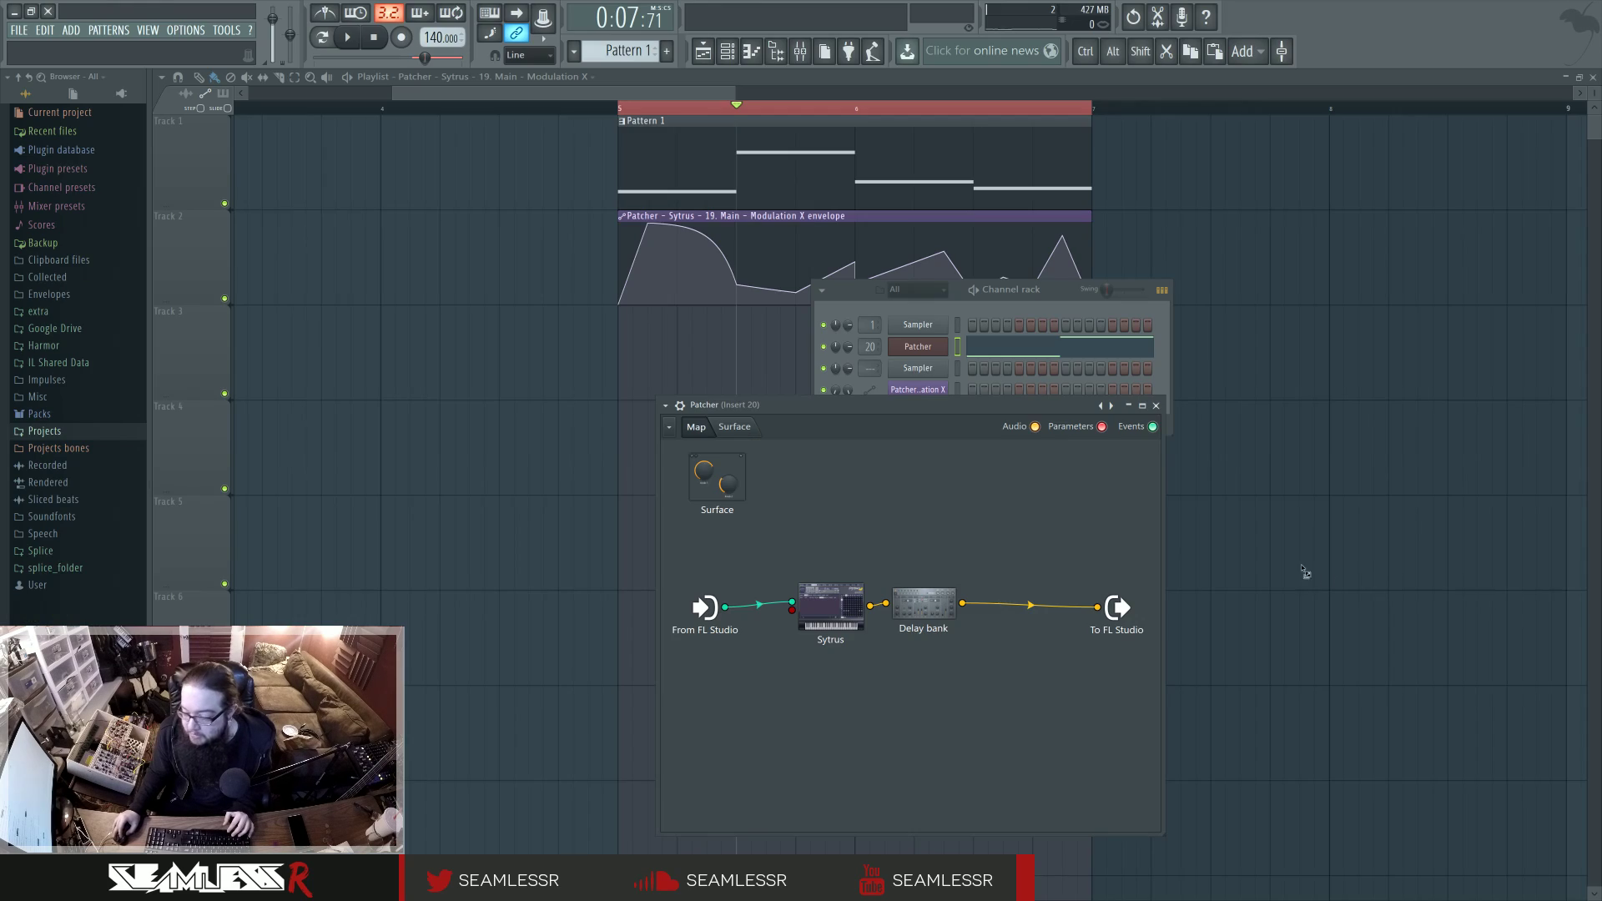
{"action": "left_click_drag", "start_coordinate": [1009, 603], "coordinate": [1020, 611]}
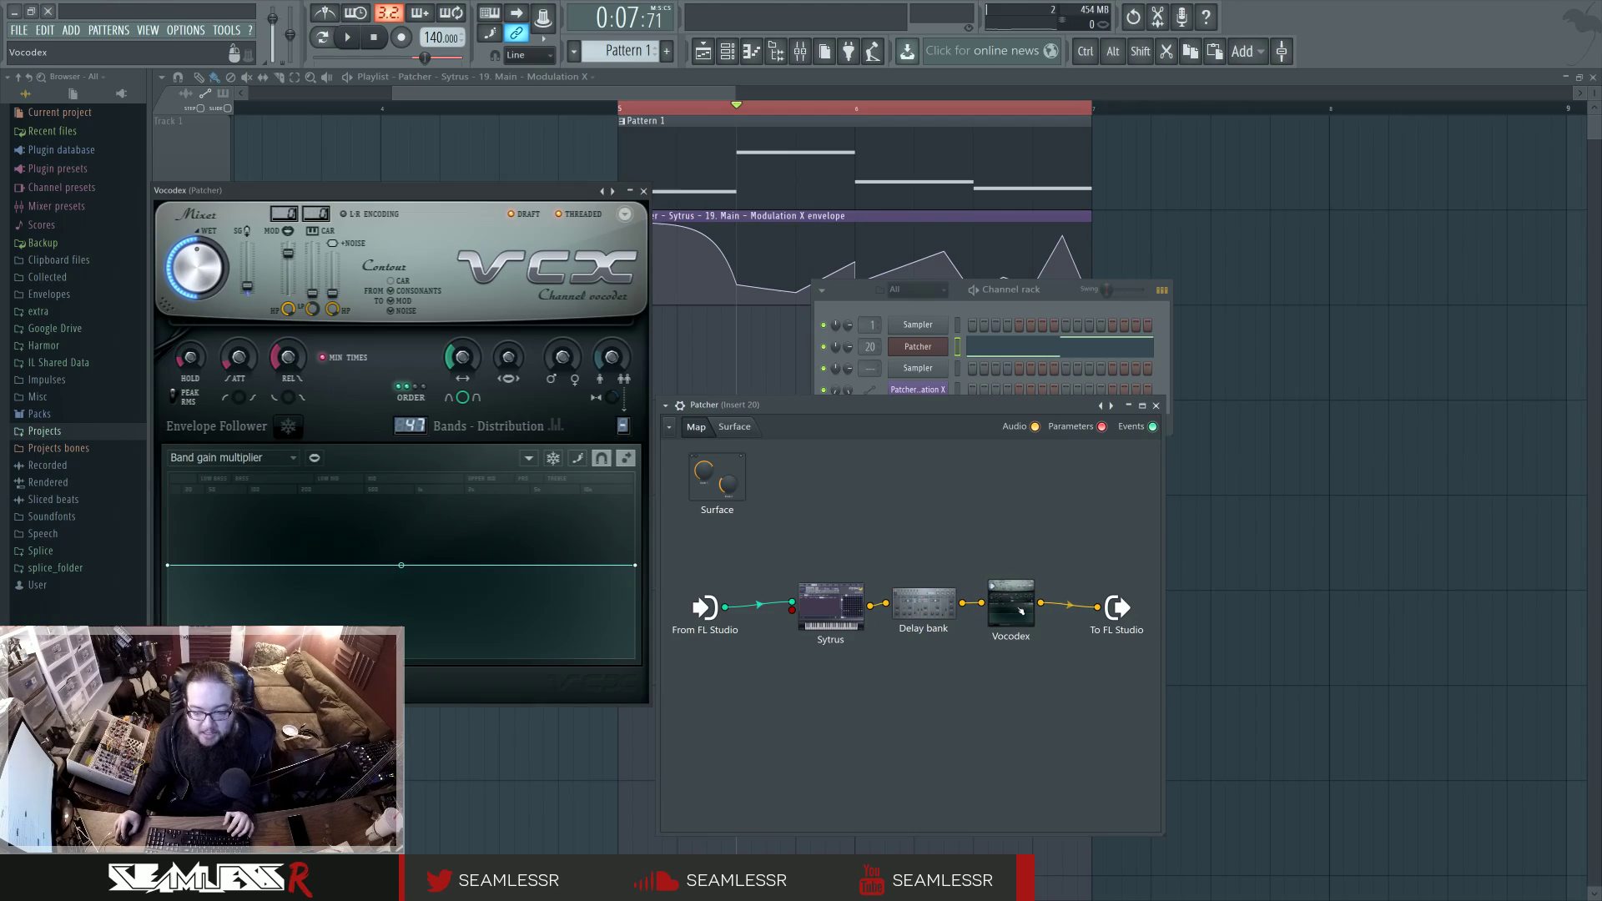
{"action": "left_click_drag", "start_coordinate": [562, 271], "coordinate": [1163, 368]}
{"action": "key", "text": "space"}
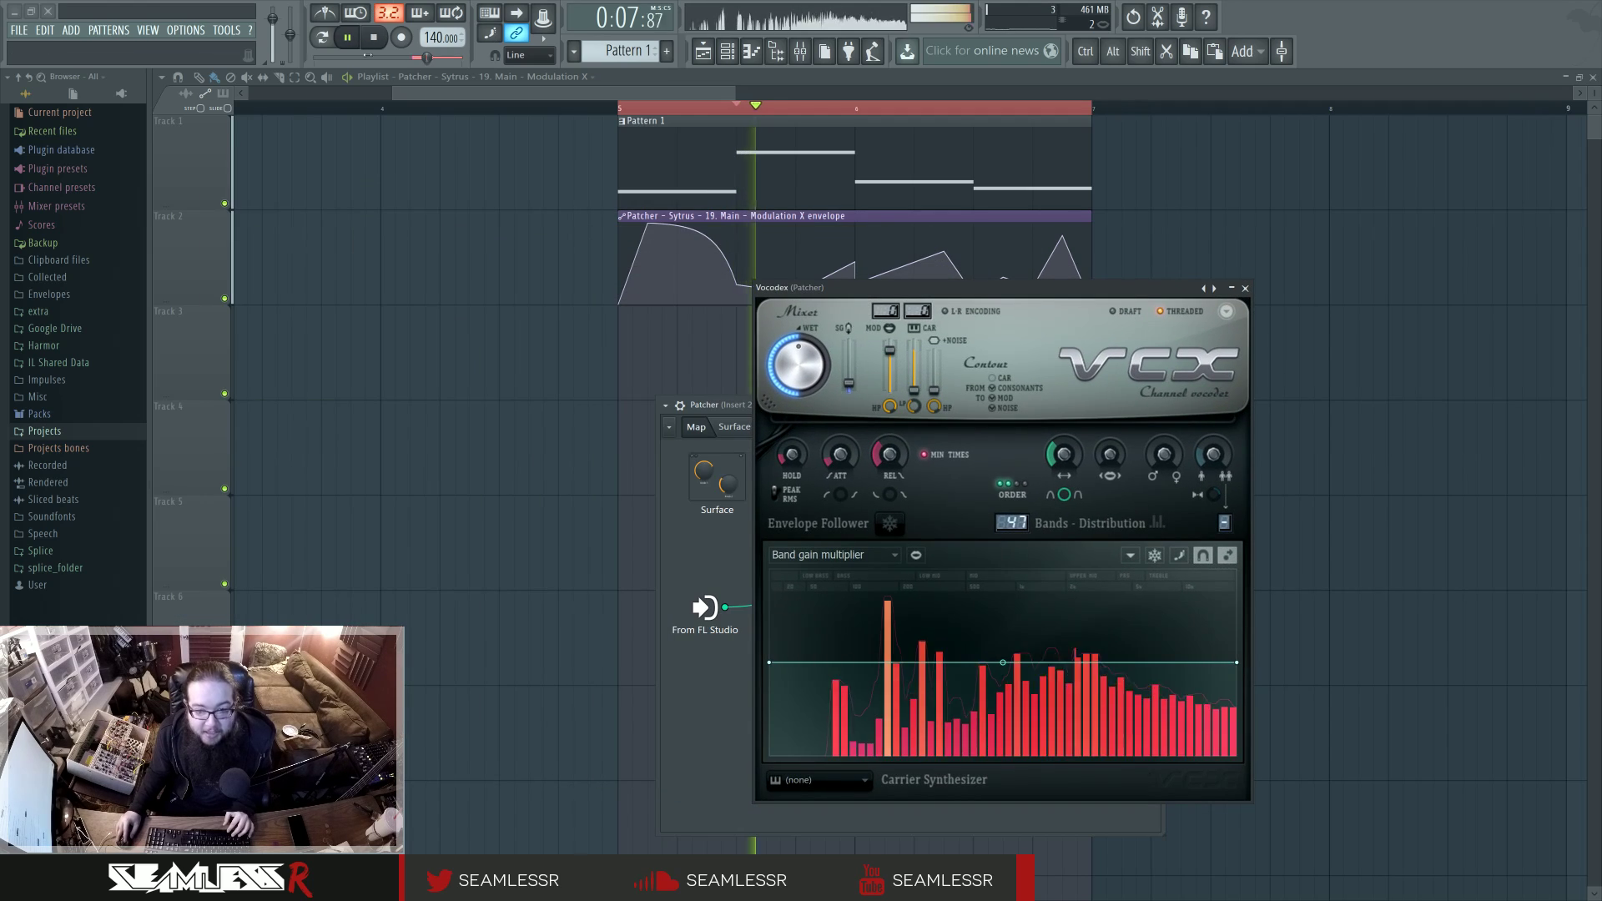
Set Vocodex to 96 bands and reshape its Band distribution curve into several steep rises and dips.
{"action": "left_click", "coordinate": [834, 555]}
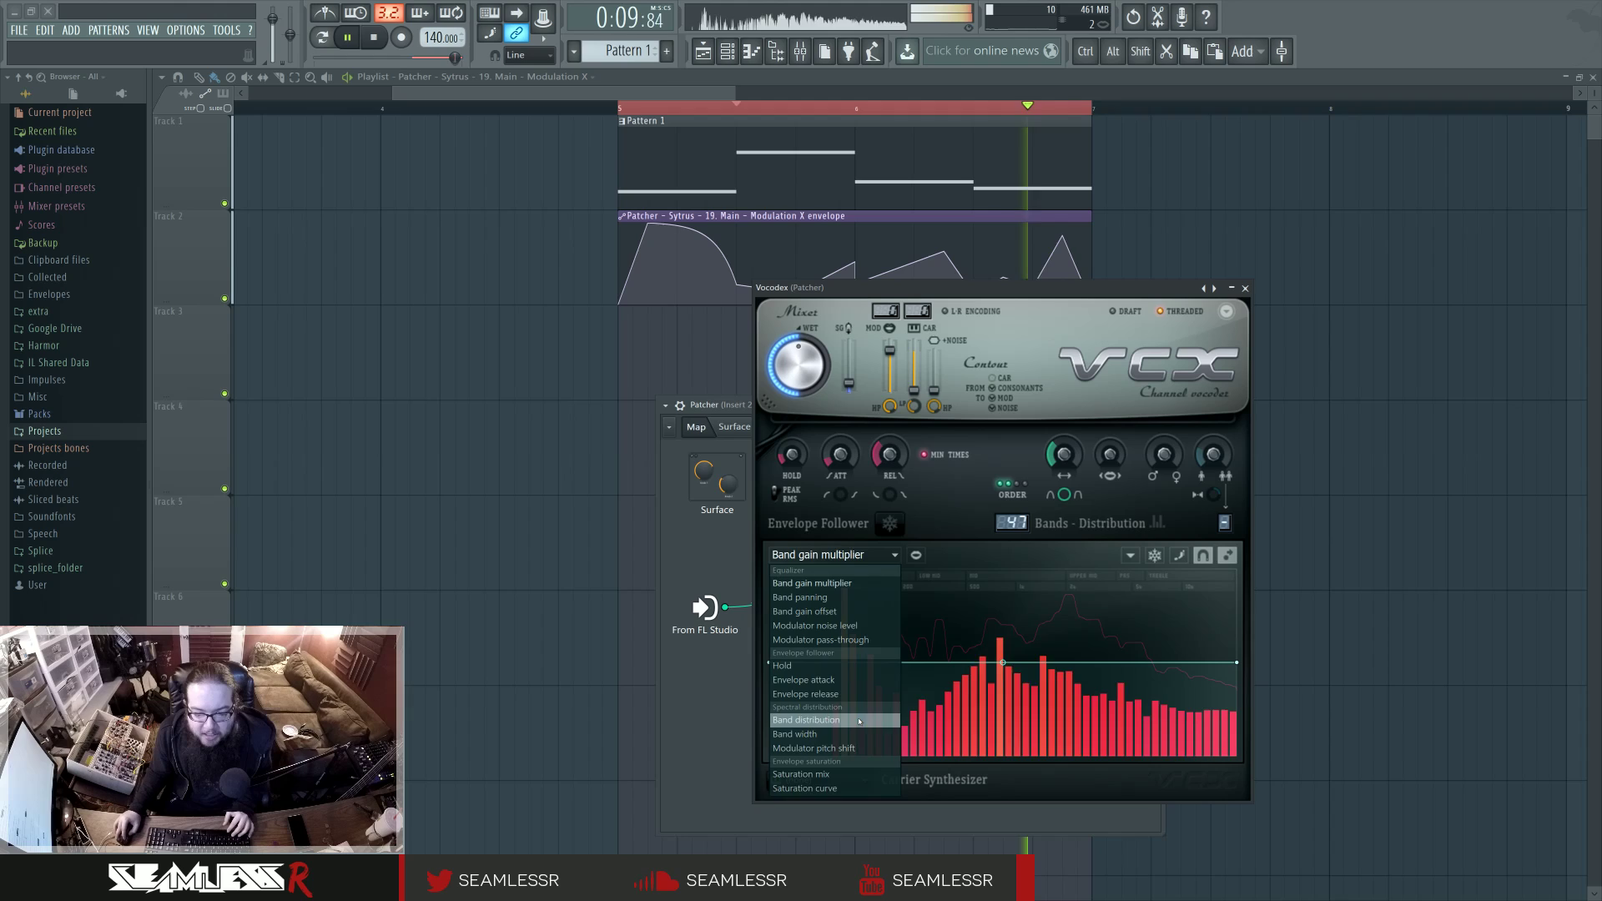
{"action": "left_click", "coordinate": [806, 719]}
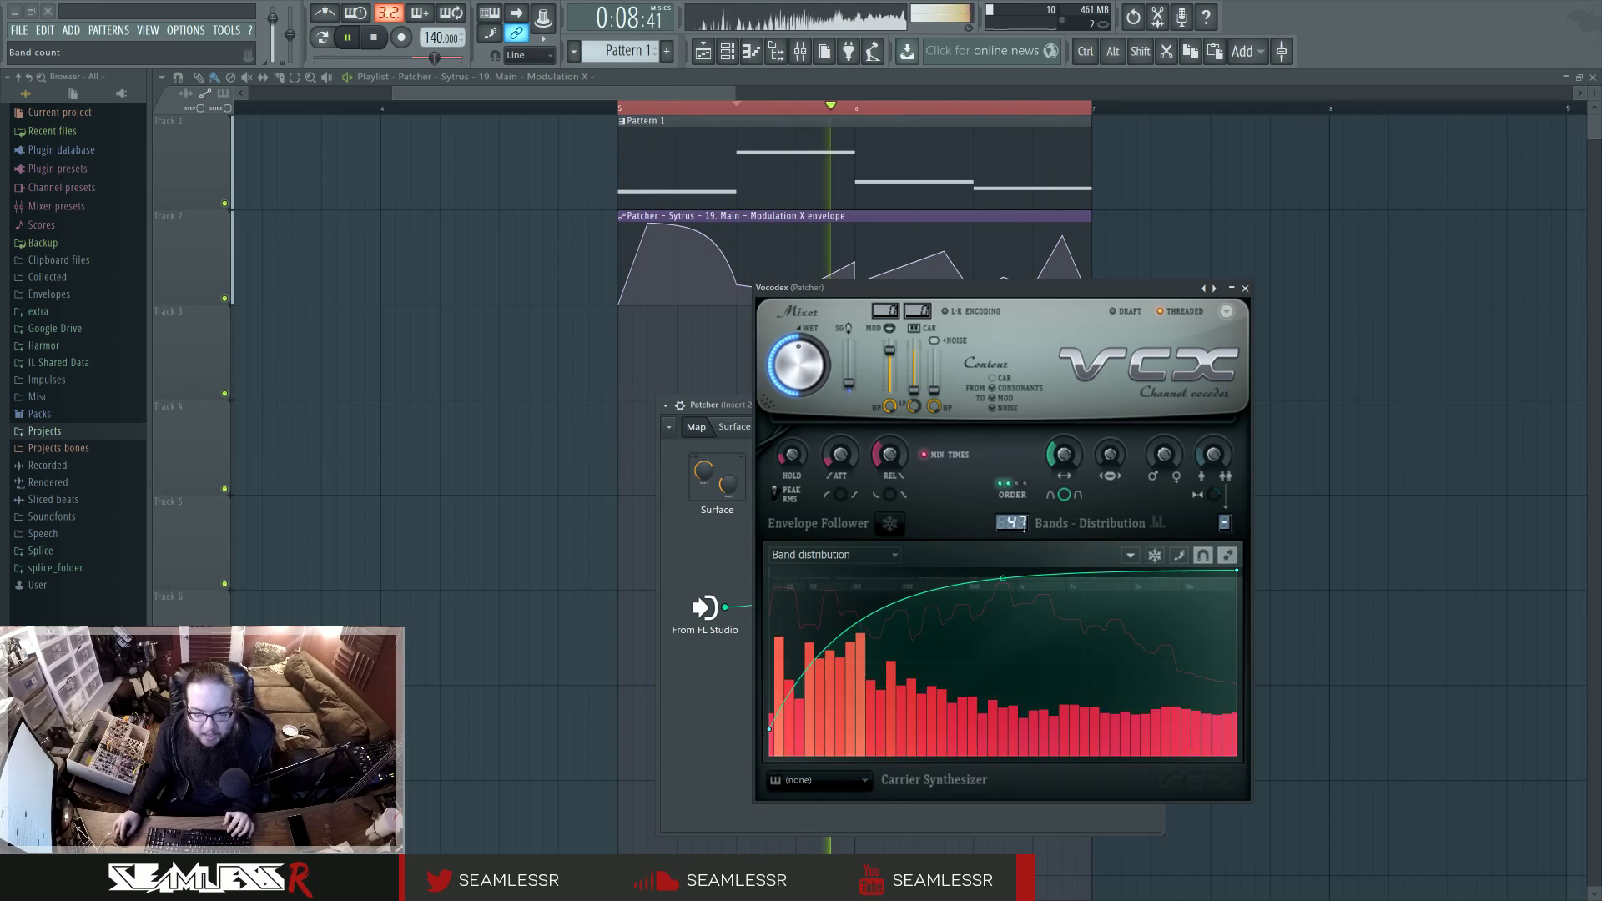
{"action": "left_click_drag", "start_coordinate": [1012, 522], "coordinate": [1012, 481]}
{"action": "left_click_drag", "start_coordinate": [1003, 578], "coordinate": [1003, 577]}
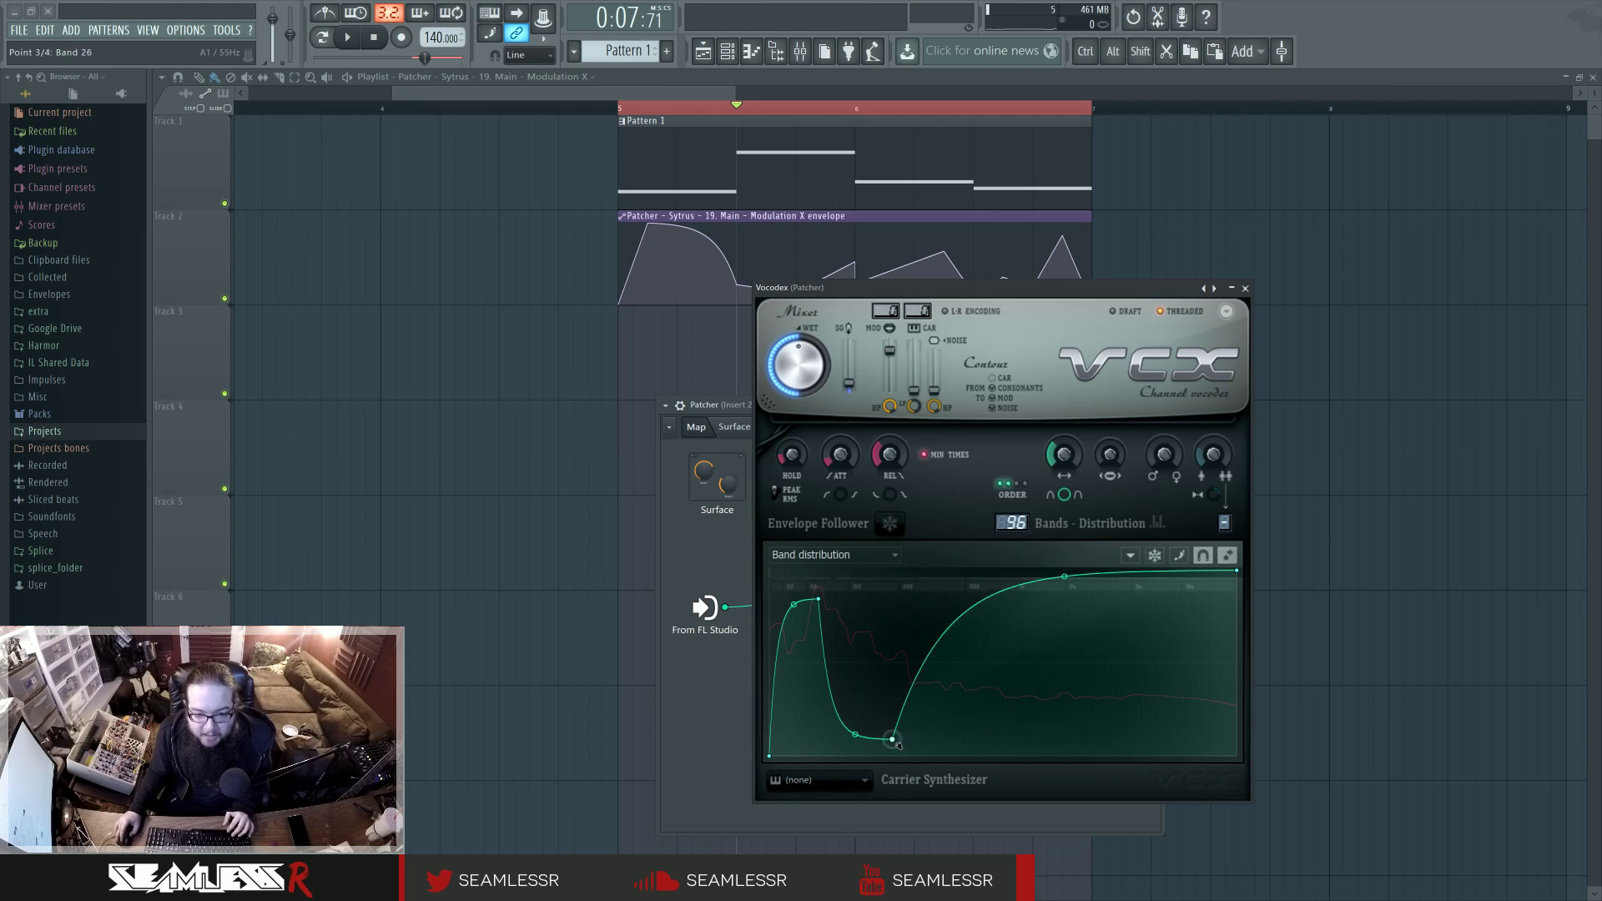
{"action": "right_click", "coordinate": [956, 608]}
{"action": "right_click", "coordinate": [1000, 659]}
{"action": "right_click", "coordinate": [1073, 704]}
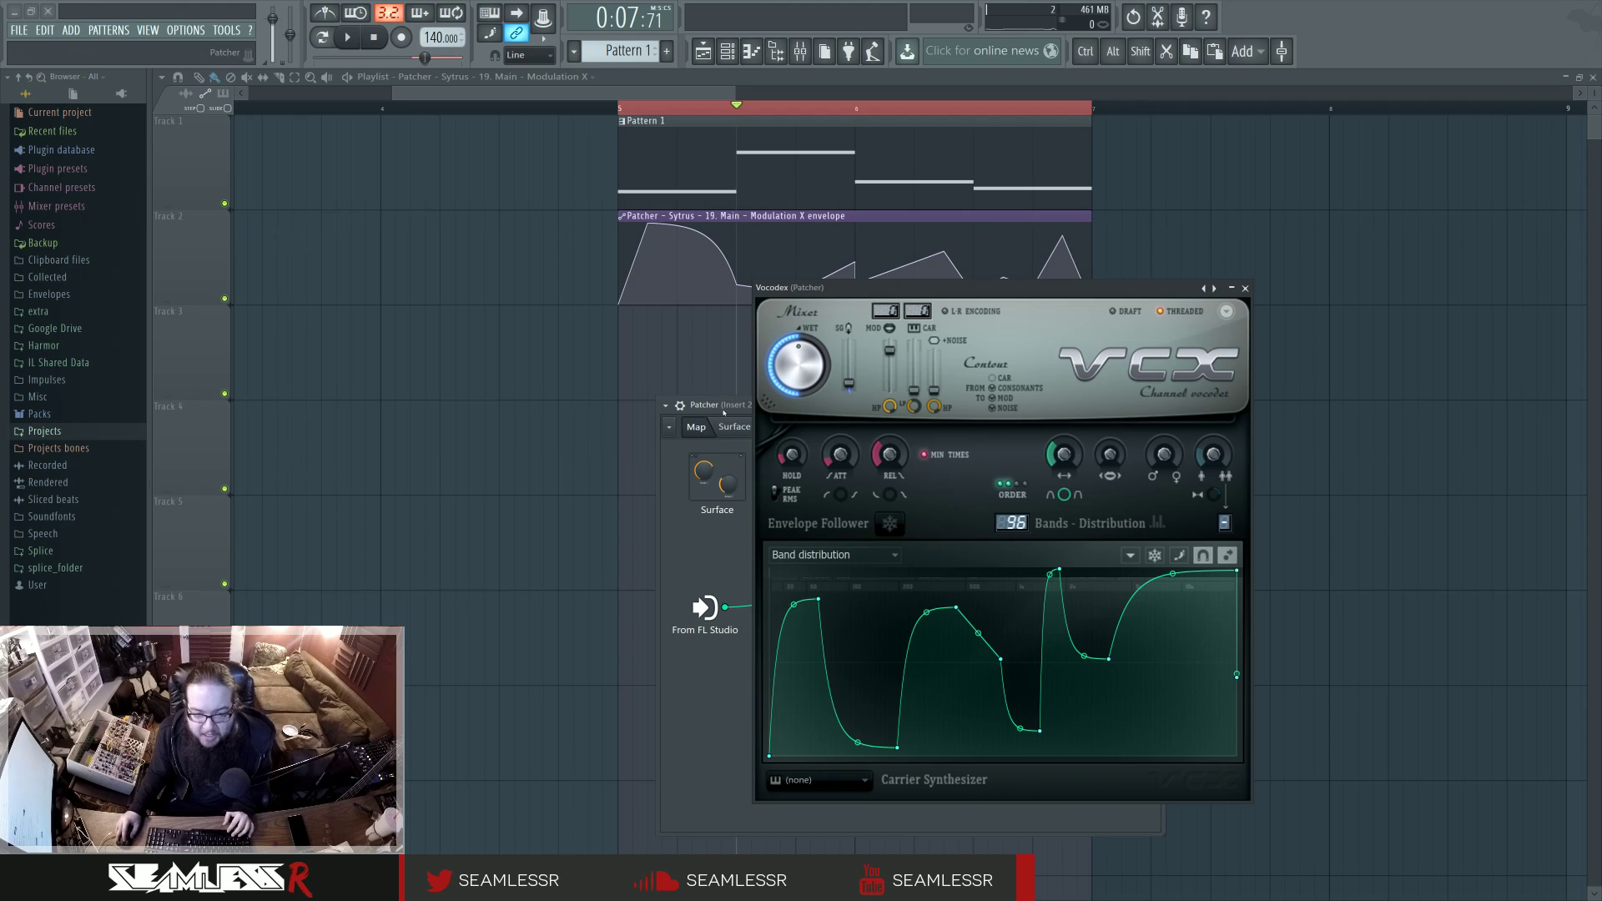
Shape Vocodex's Band width curve into a zigzag of peaks and valleys across the mid and high frequencies.
{"action": "left_click", "coordinate": [881, 555]}
{"action": "left_click", "coordinate": [834, 735]}
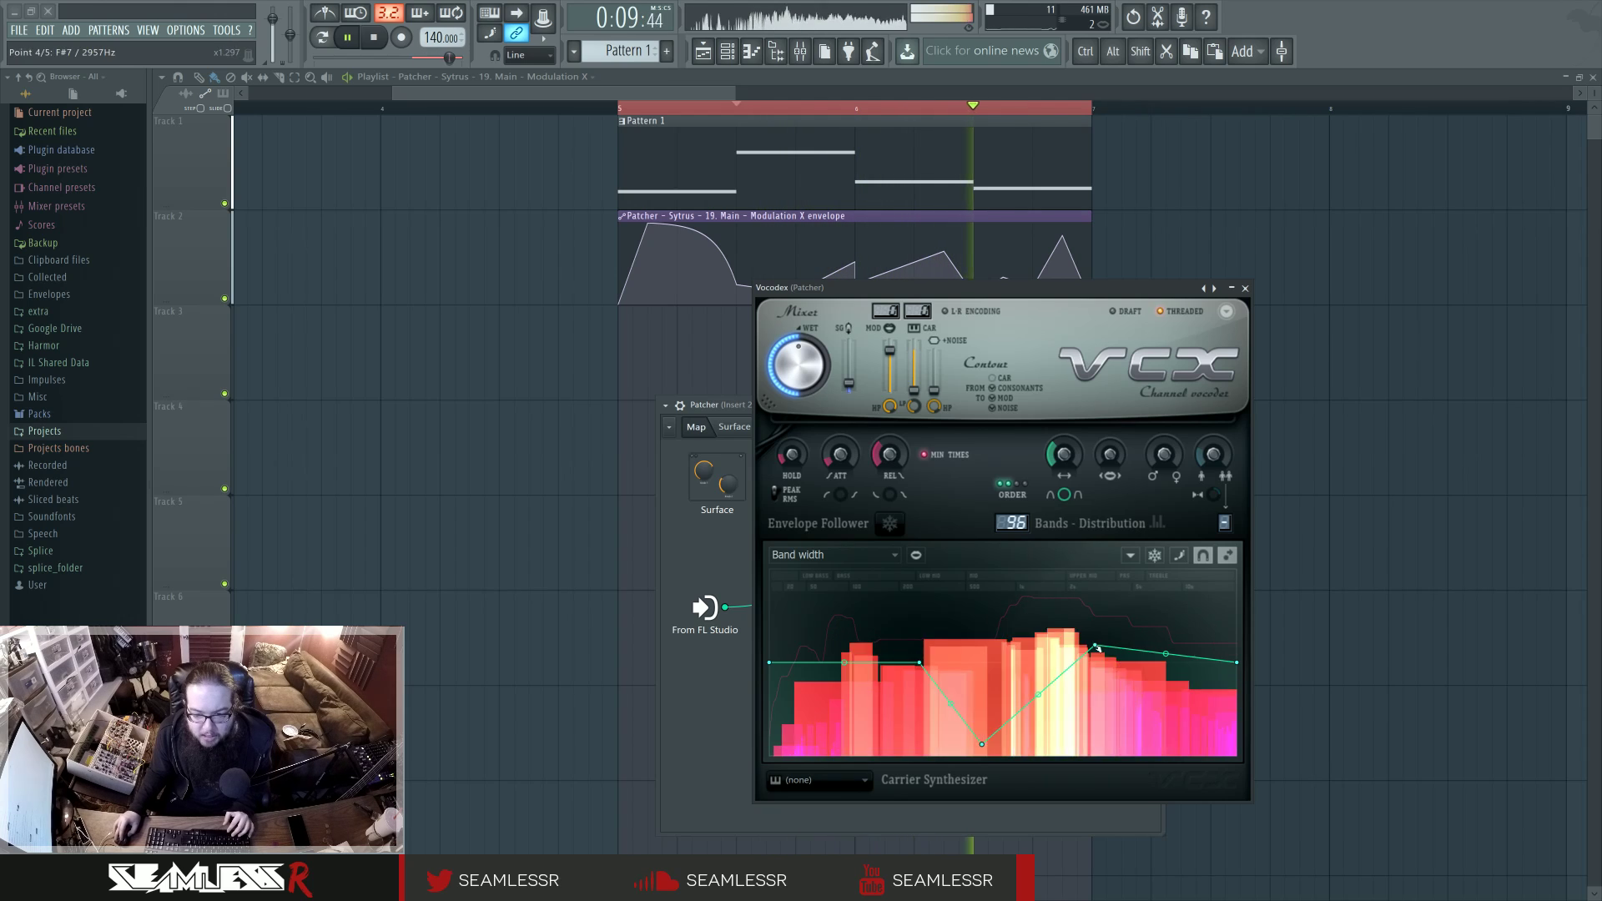
{"action": "right_click", "coordinate": [1175, 635]}
{"action": "right_click", "coordinate": [1002, 604]}
{"action": "right_click", "coordinate": [1034, 726]}
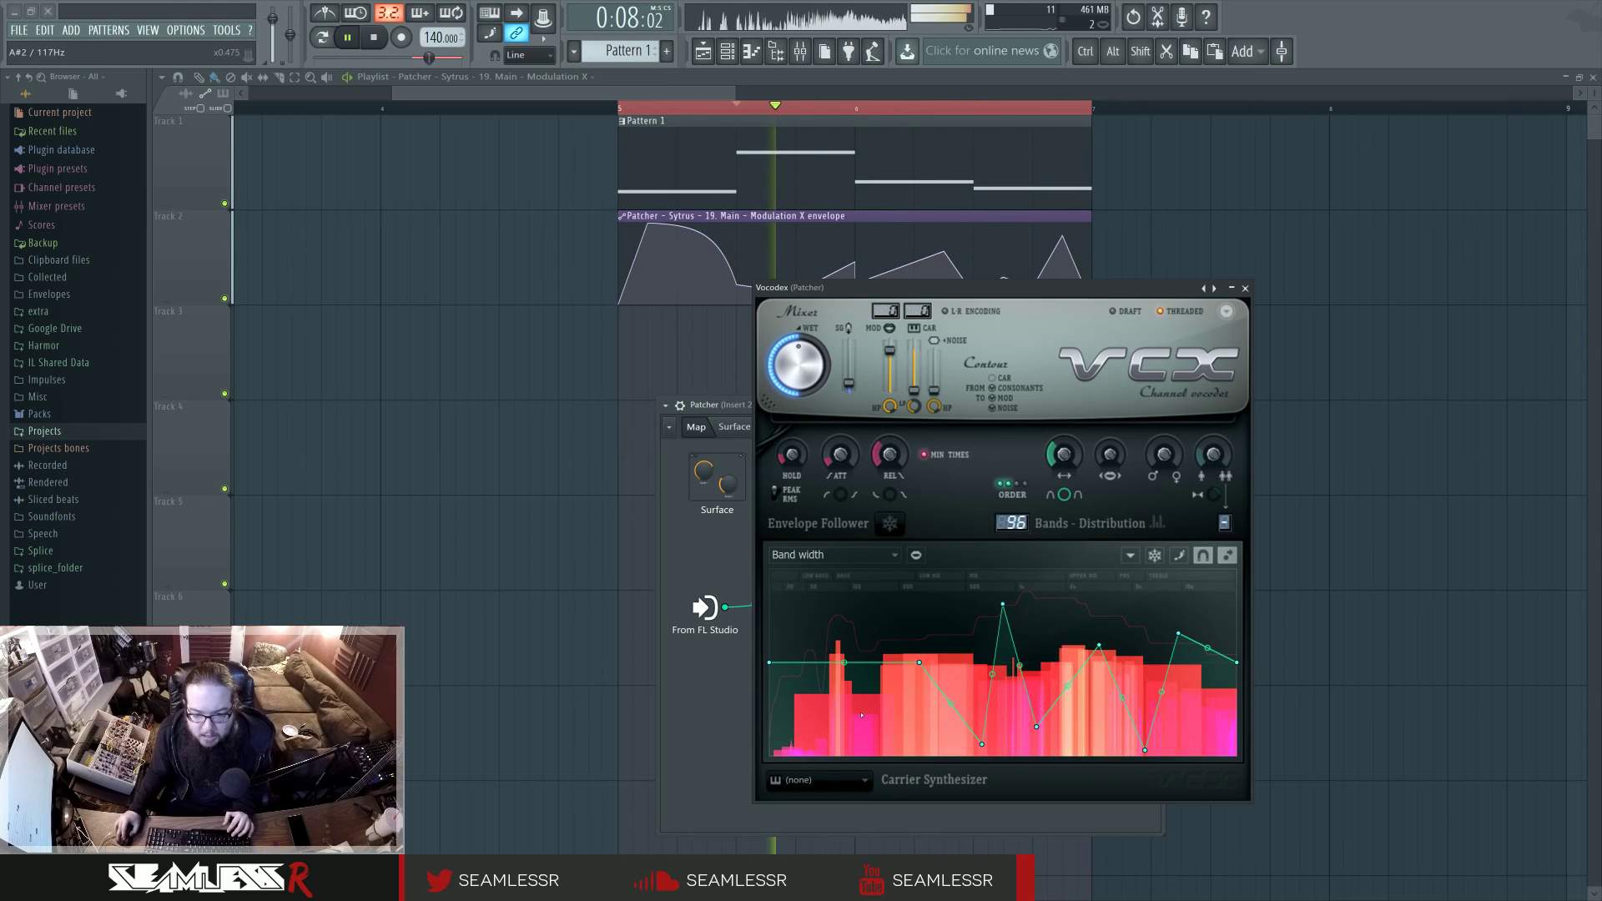
Curve the Band gain multiplier down to zero across the low frequencies, and rebalance the Vocodex mixer levels toward the carrier.
{"action": "left_click", "coordinate": [834, 555]}
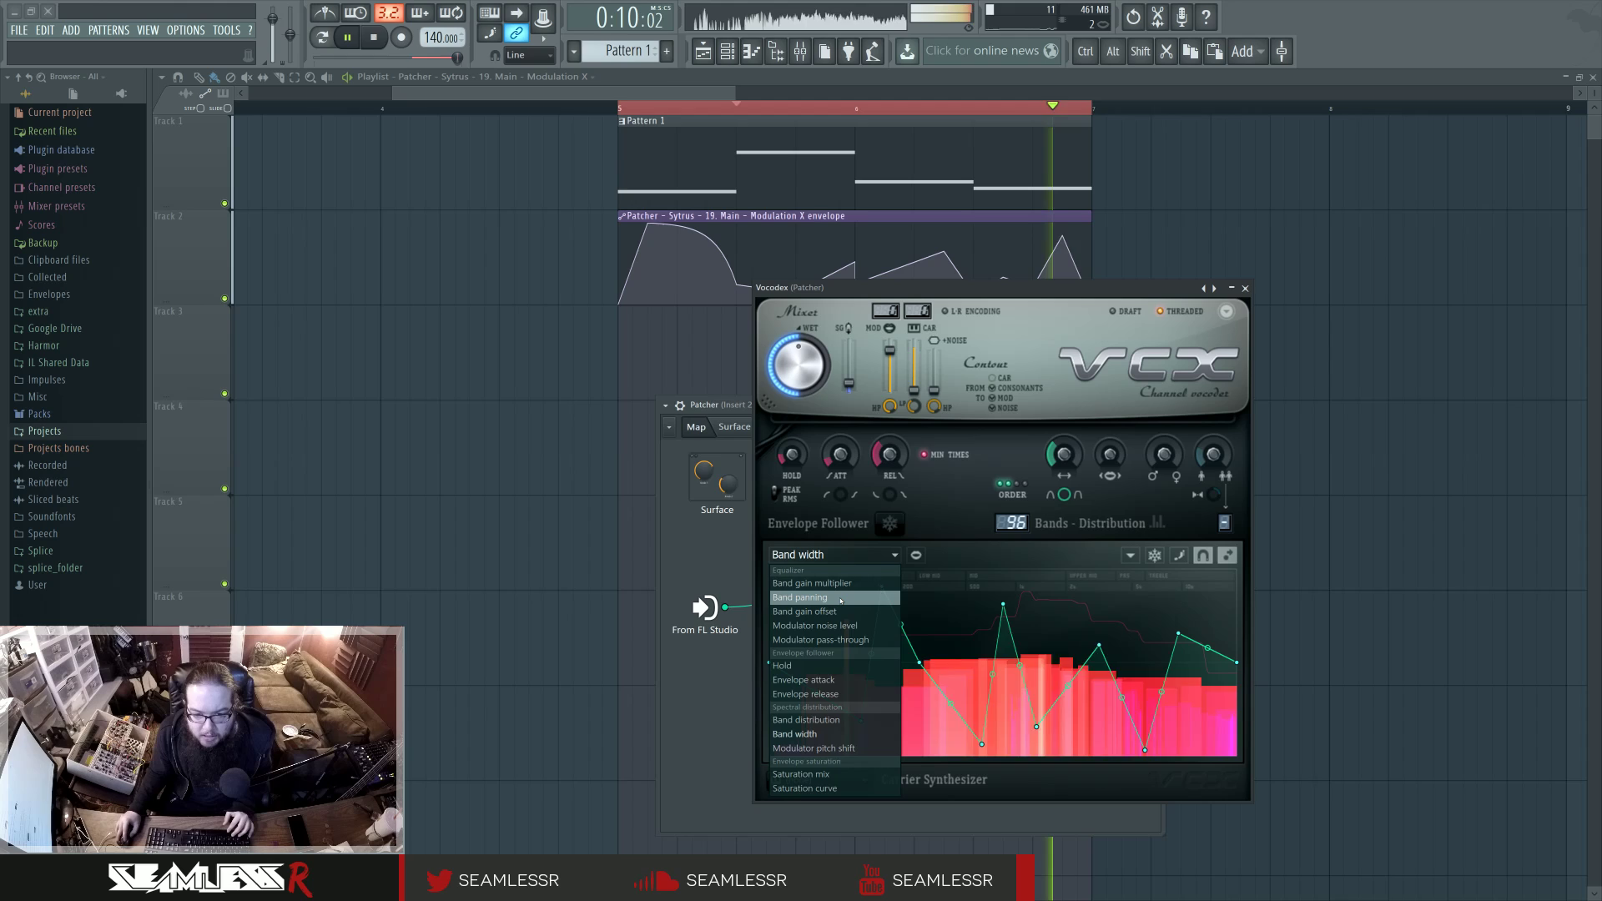
{"action": "left_click", "coordinate": [850, 589]}
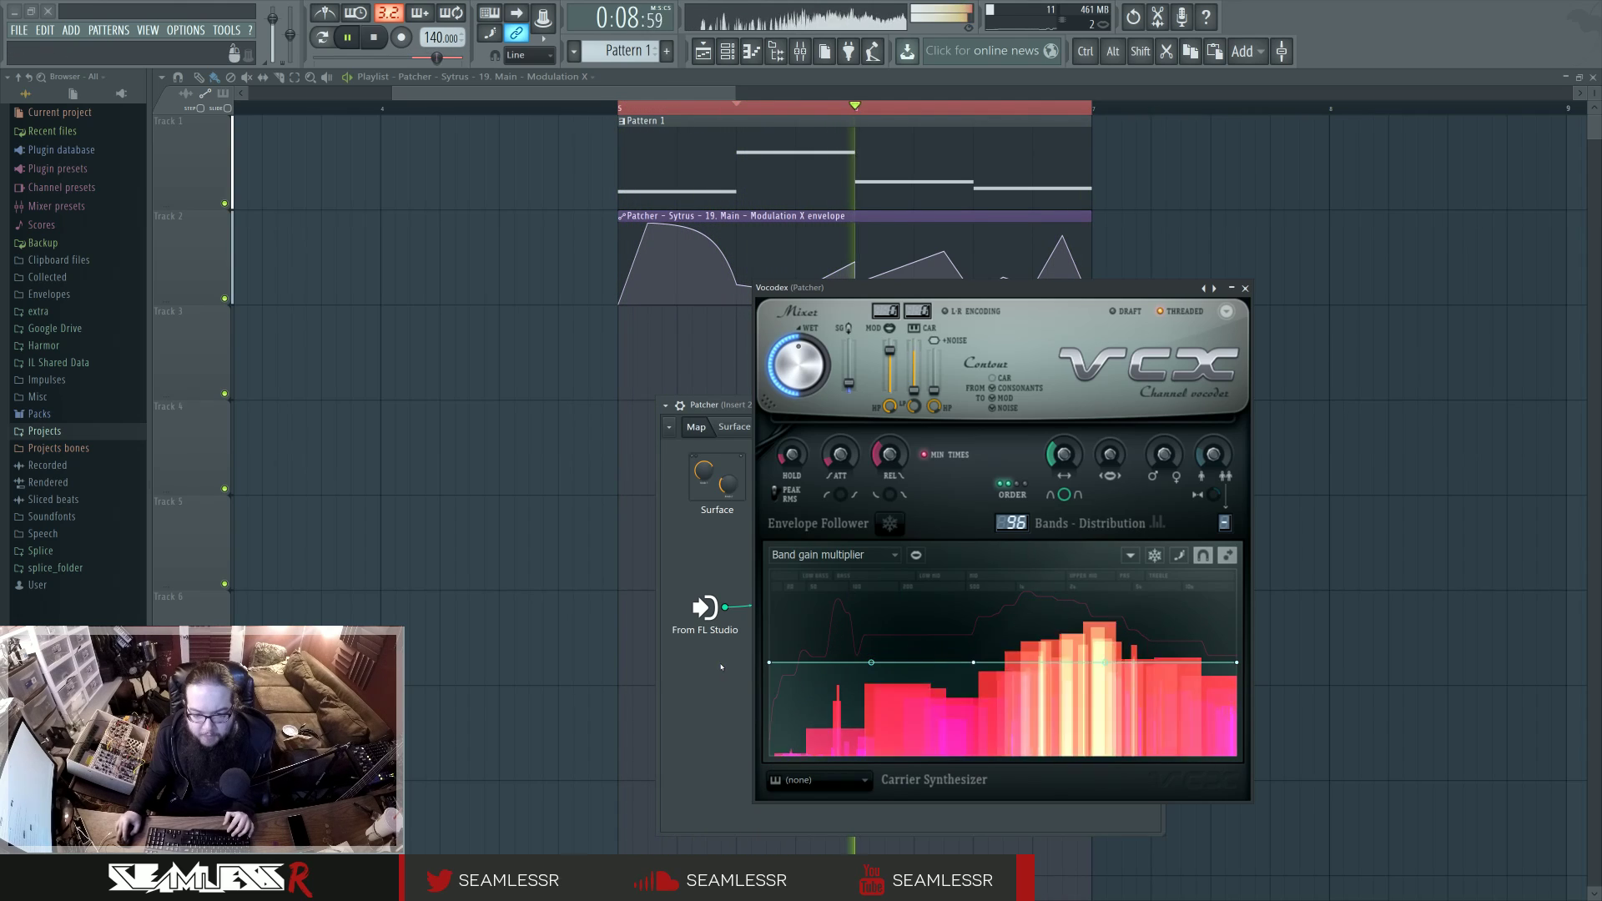
{"action": "left_click_drag", "start_coordinate": [871, 728], "coordinate": [871, 748]}
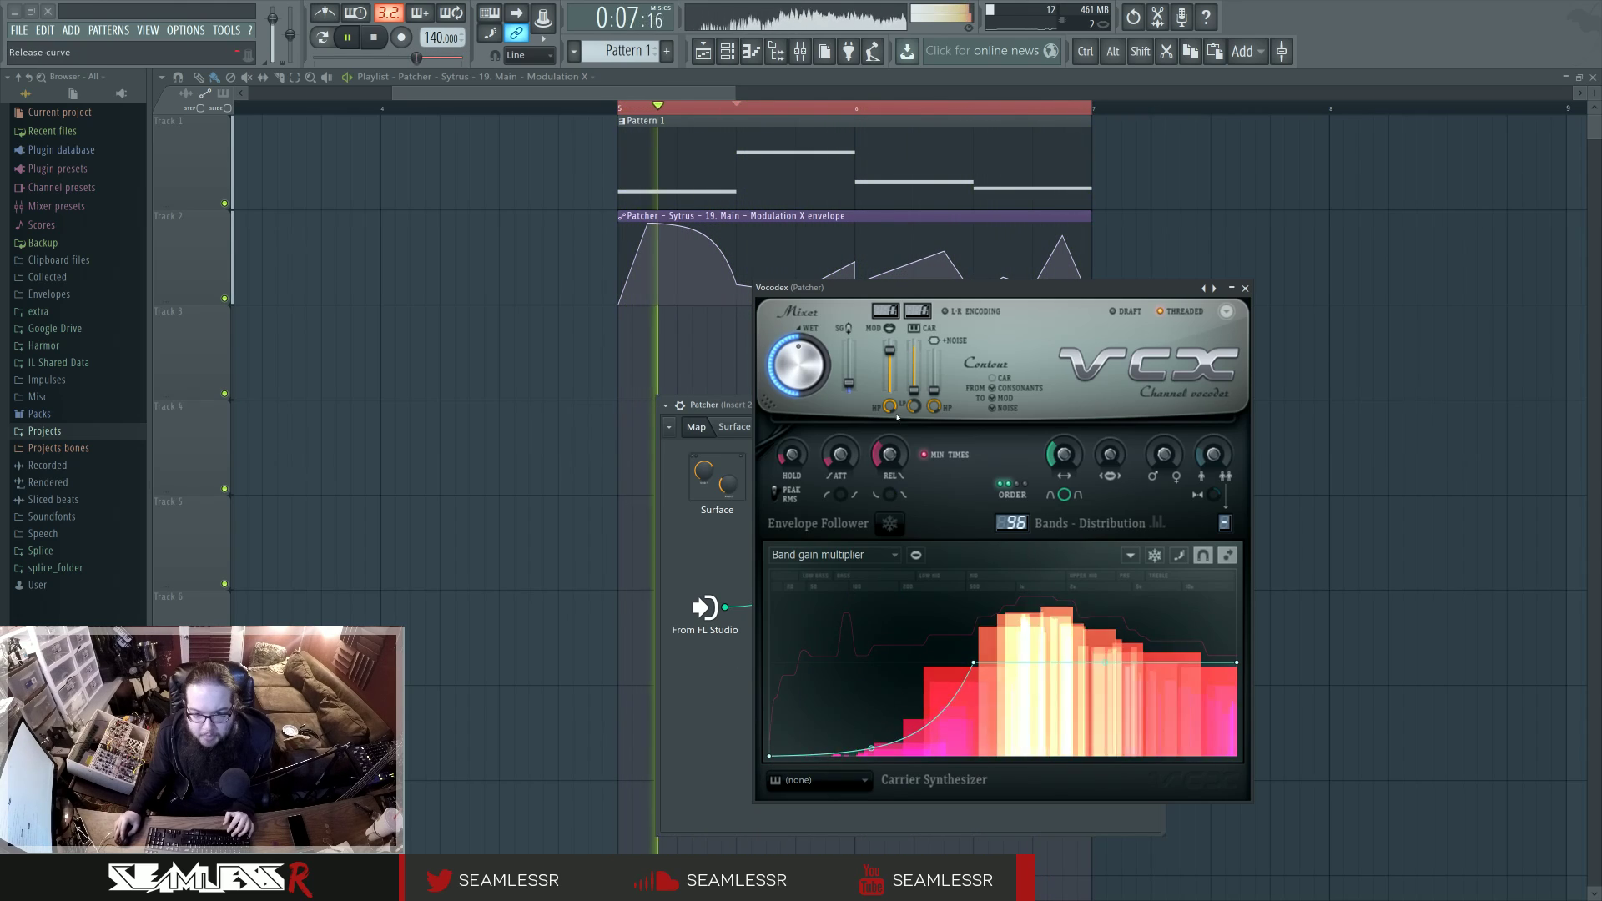
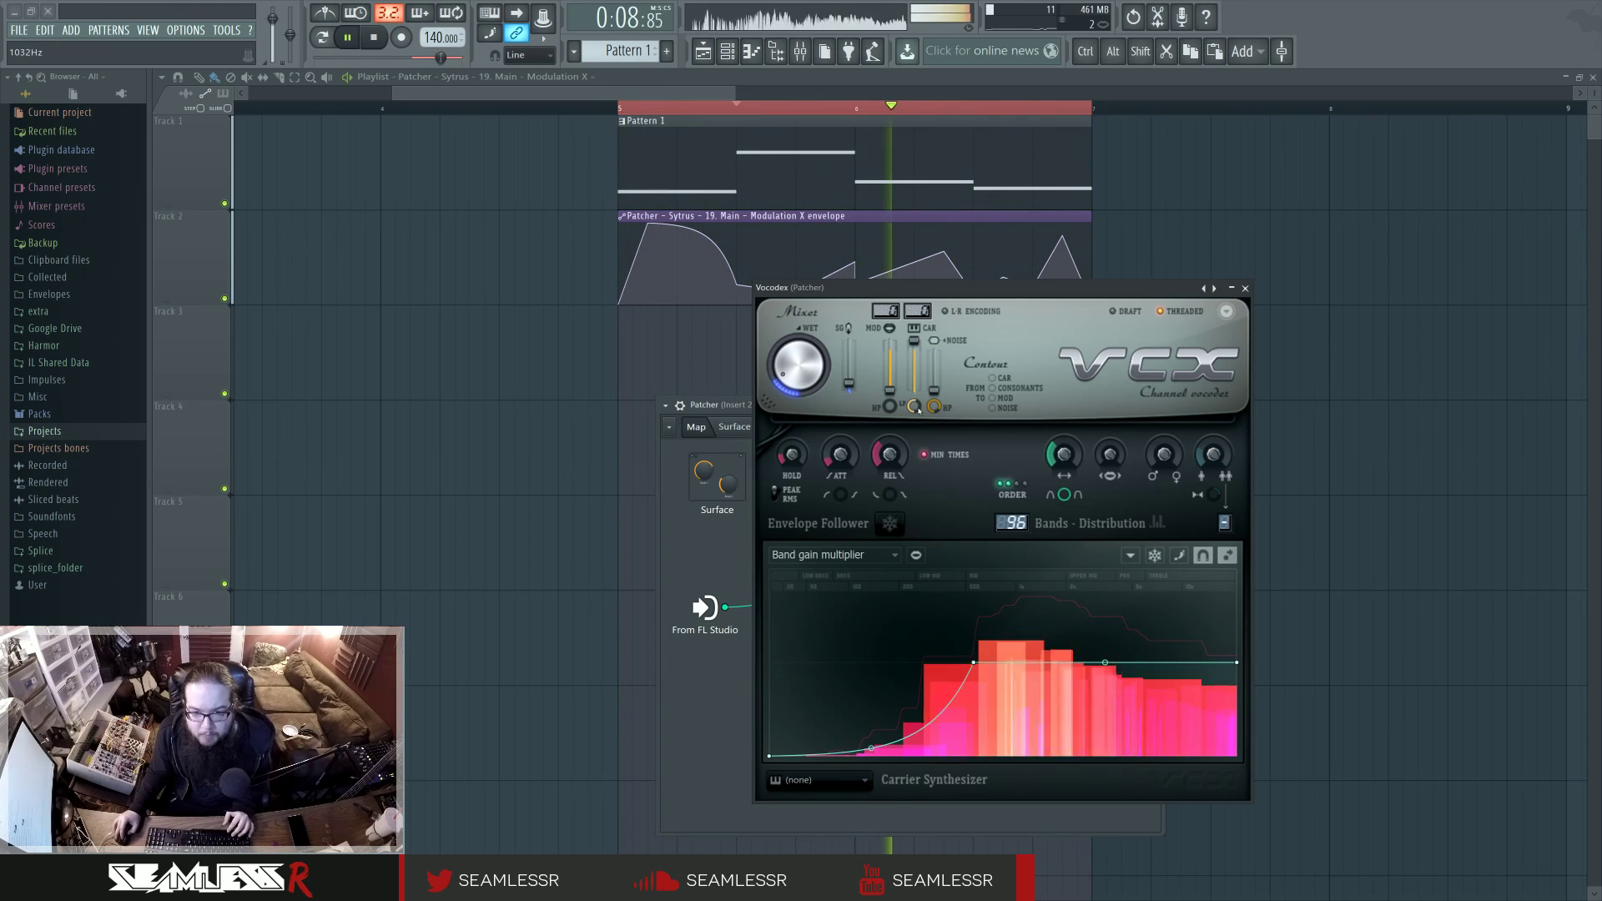
{"action": "scroll", "coordinate": [816, 377], "scroll_direction": "up", "scroll_amount": 6}
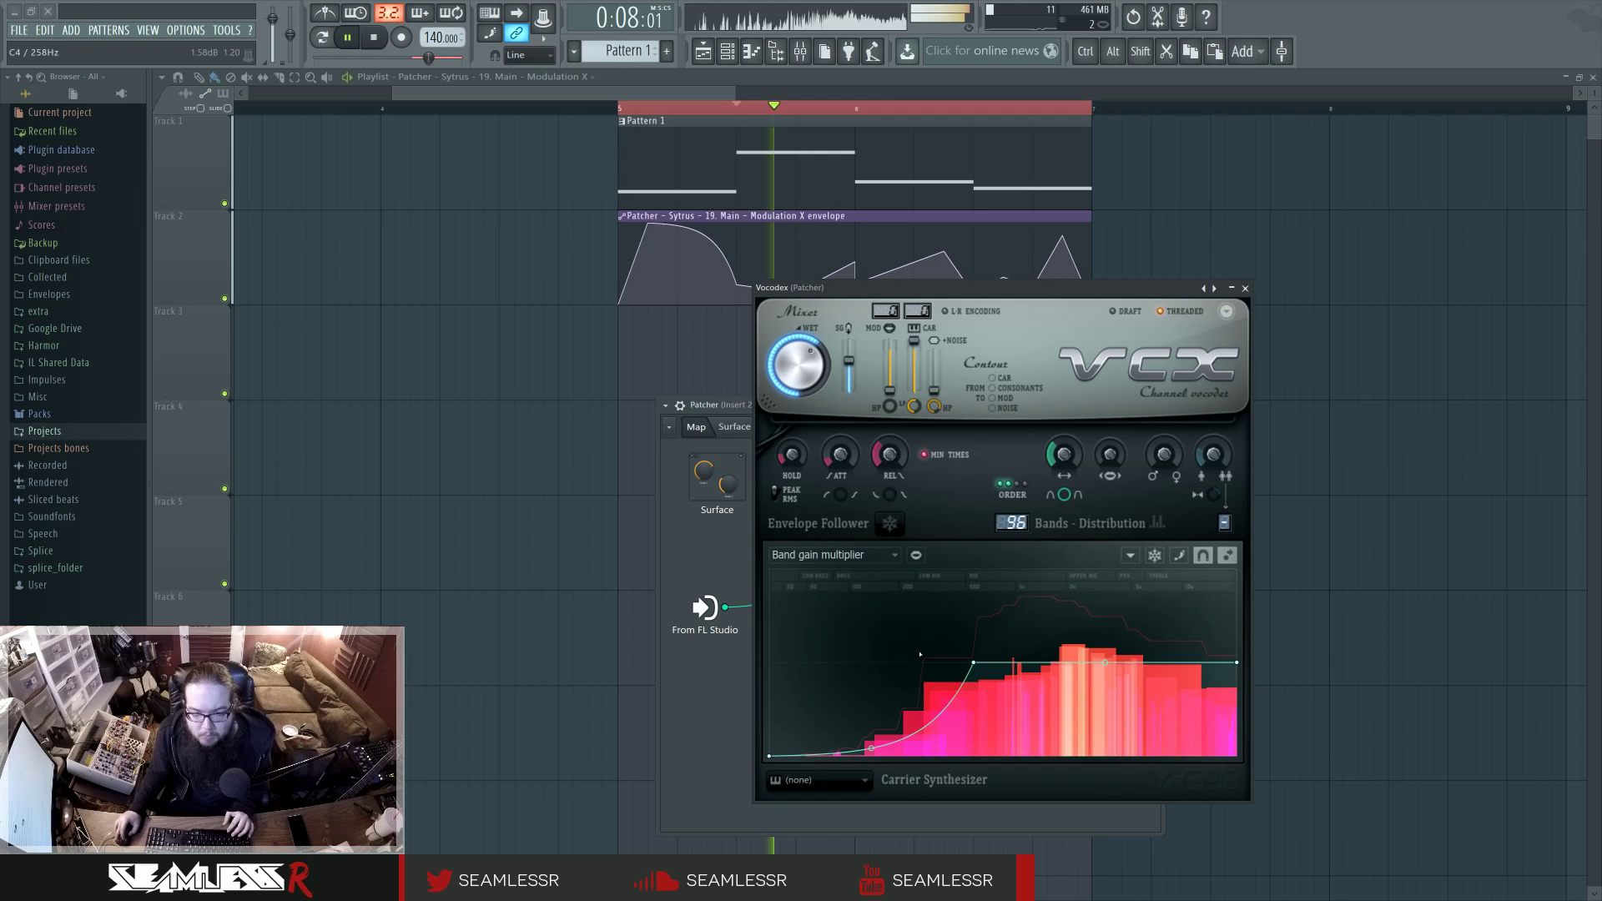
Draw a curved series of rises and dips in Vocodex's Modulator pitch shift envelope.
{"action": "left_click", "coordinate": [888, 557]}
{"action": "left_click", "coordinate": [842, 748]}
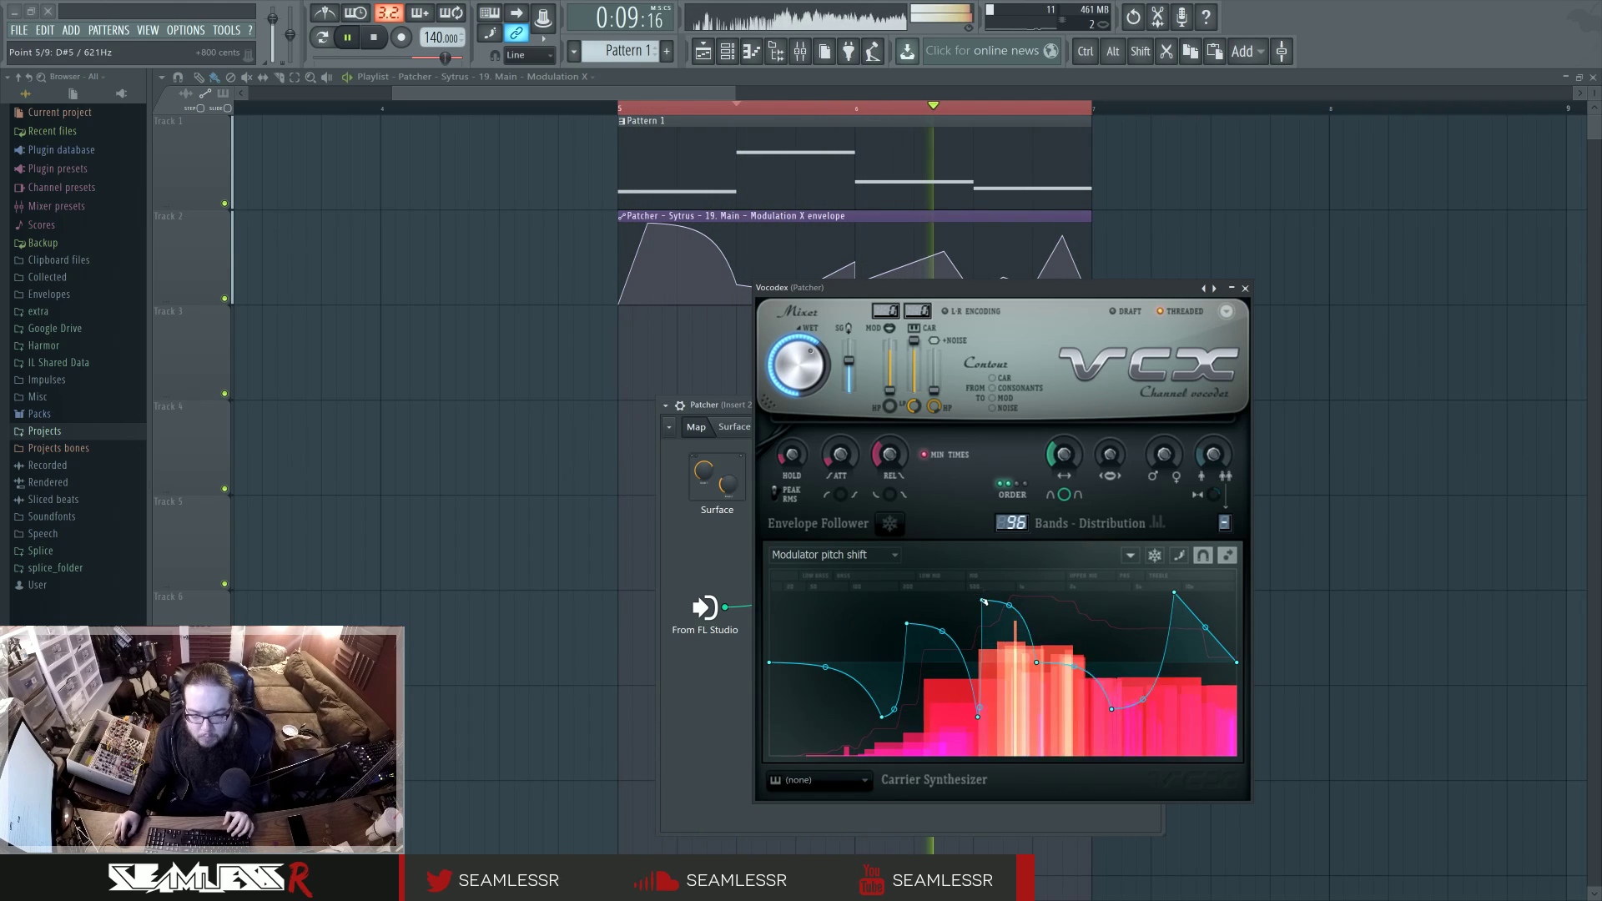
{"action": "left_click_drag", "start_coordinate": [979, 717], "coordinate": [962, 686]}
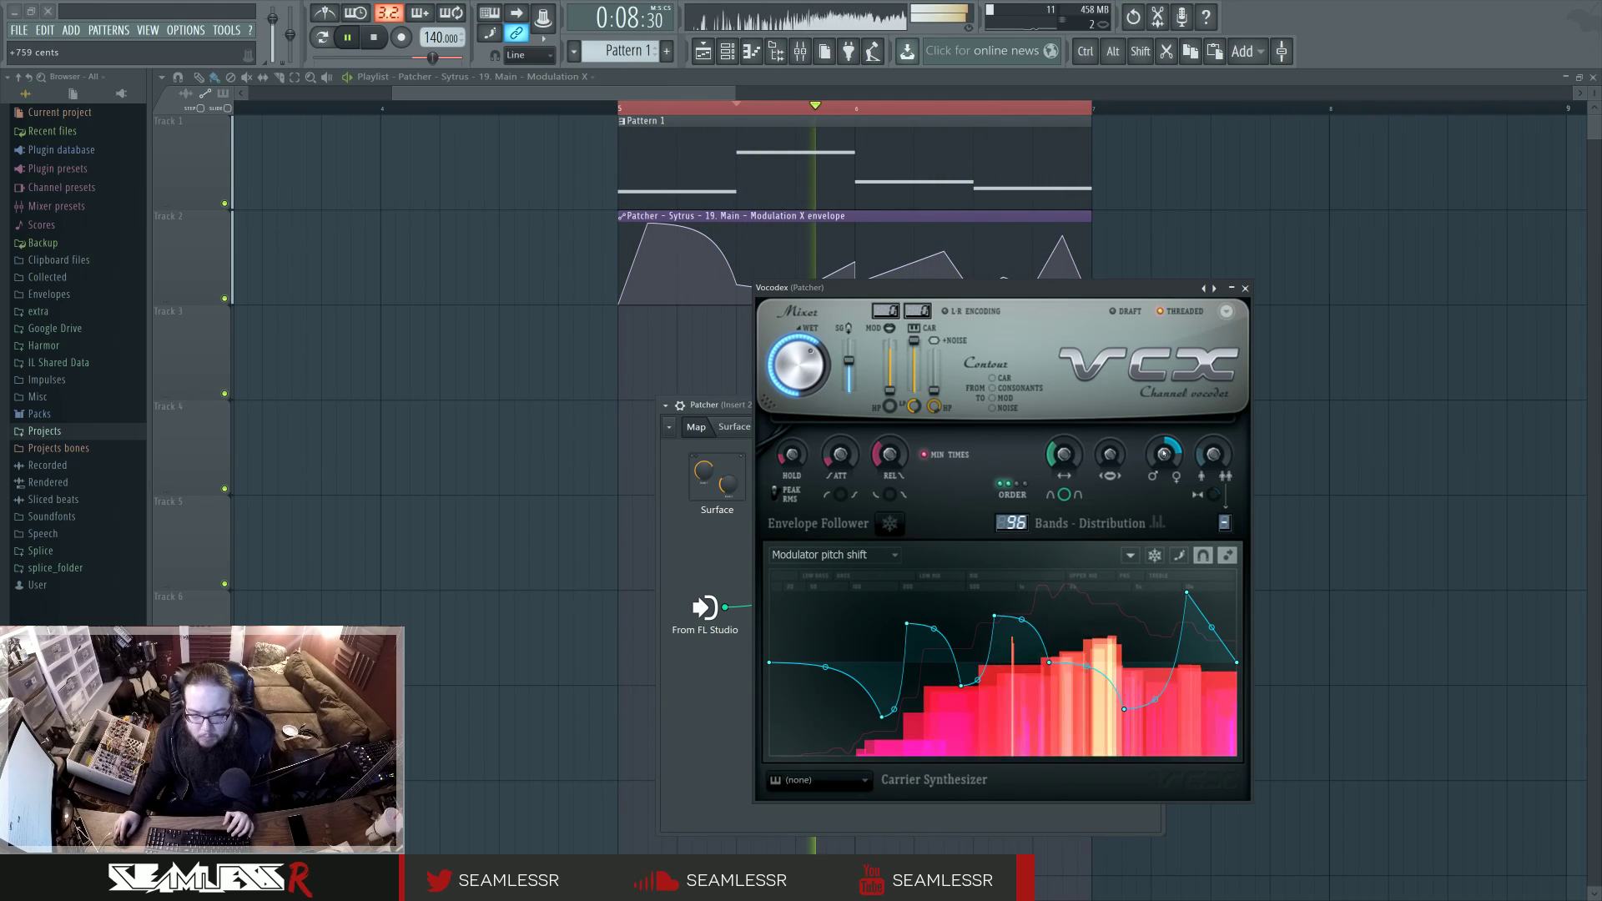
Add a deep valley and high peak to the low end of the Band width curve, and raise the band filter order one level.
{"action": "left_click", "coordinate": [864, 556]}
{"action": "left_click", "coordinate": [851, 735]}
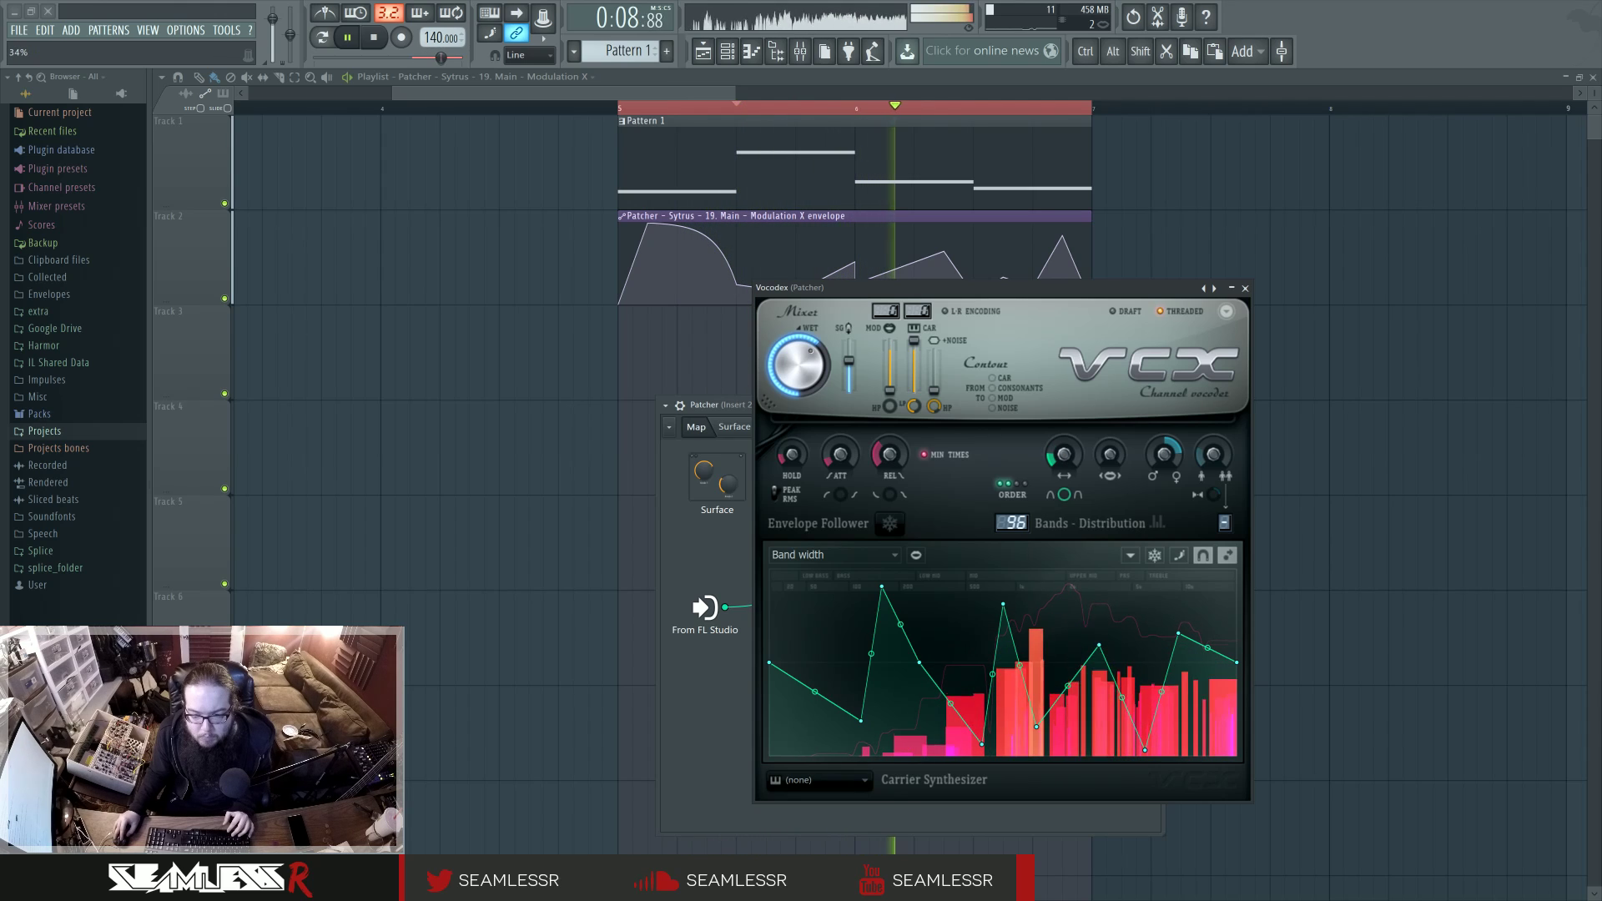
{"action": "left_click", "coordinate": [1024, 484]}
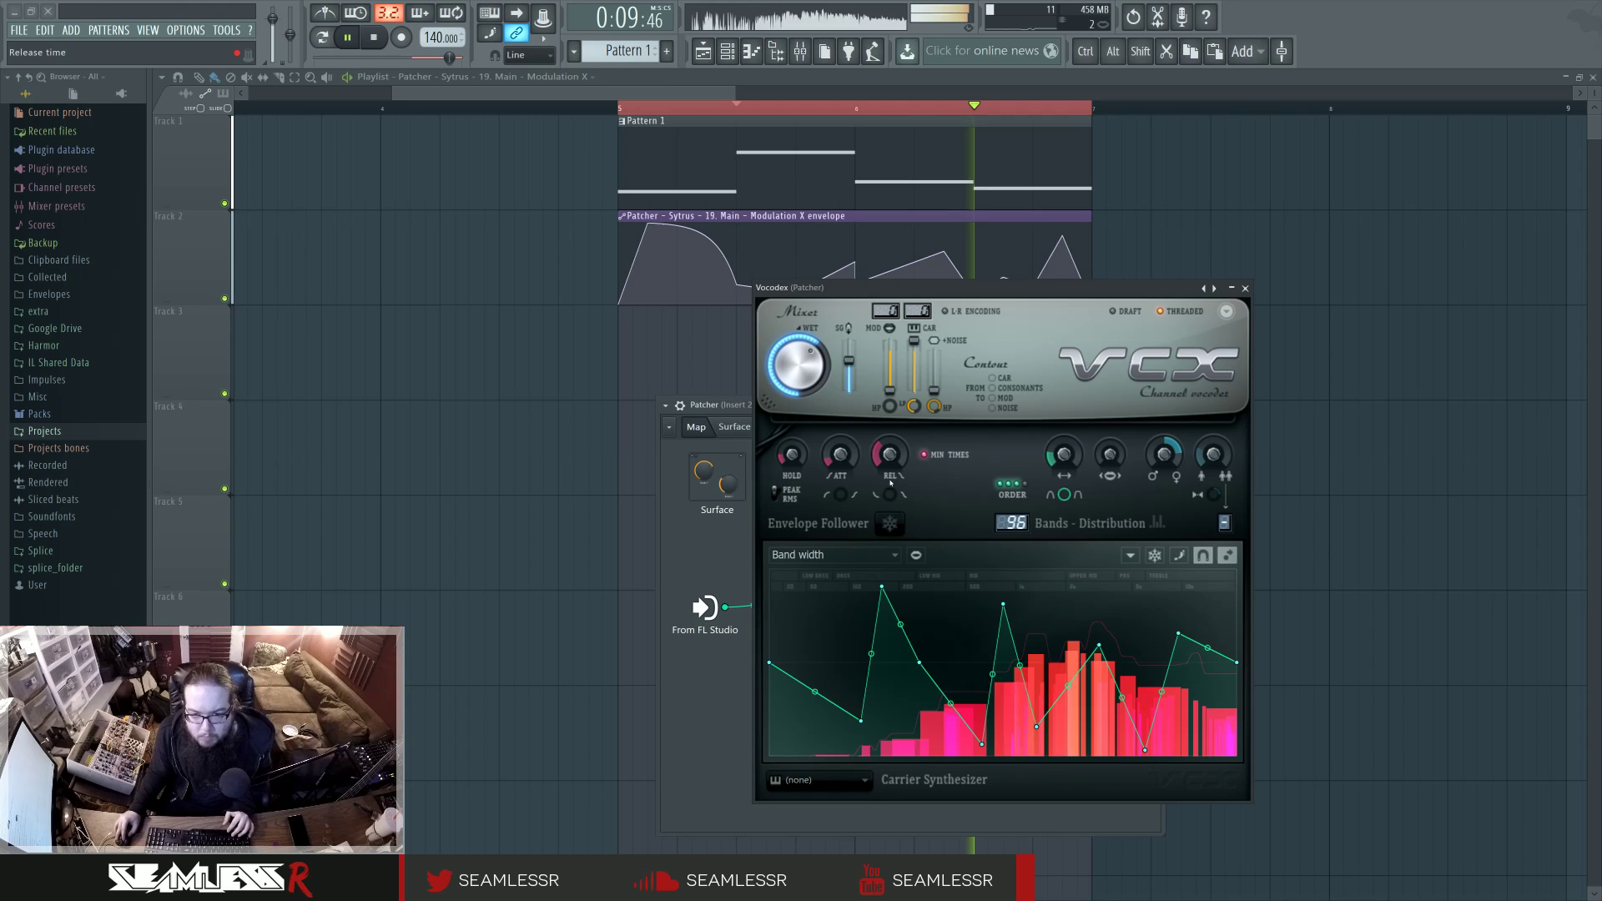
Shape the Envelope release curve with a low-mid dip and a high-frequency peak, turn off minimum times, and adjust the release time.
{"action": "left_click", "coordinate": [872, 555]}
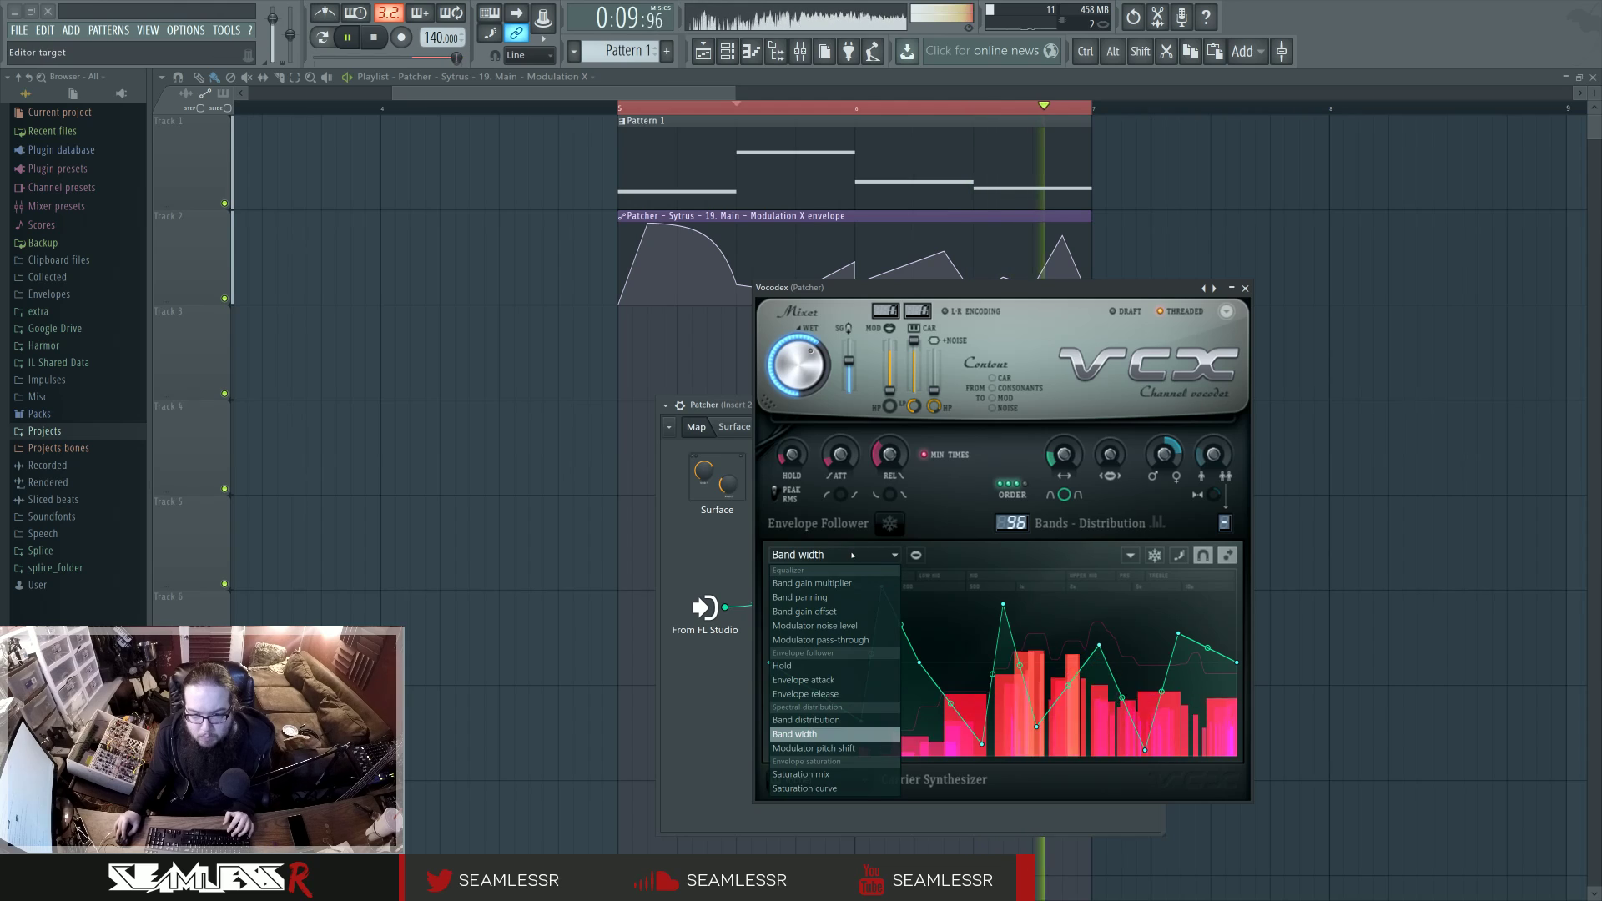
{"action": "left_click", "coordinate": [826, 694]}
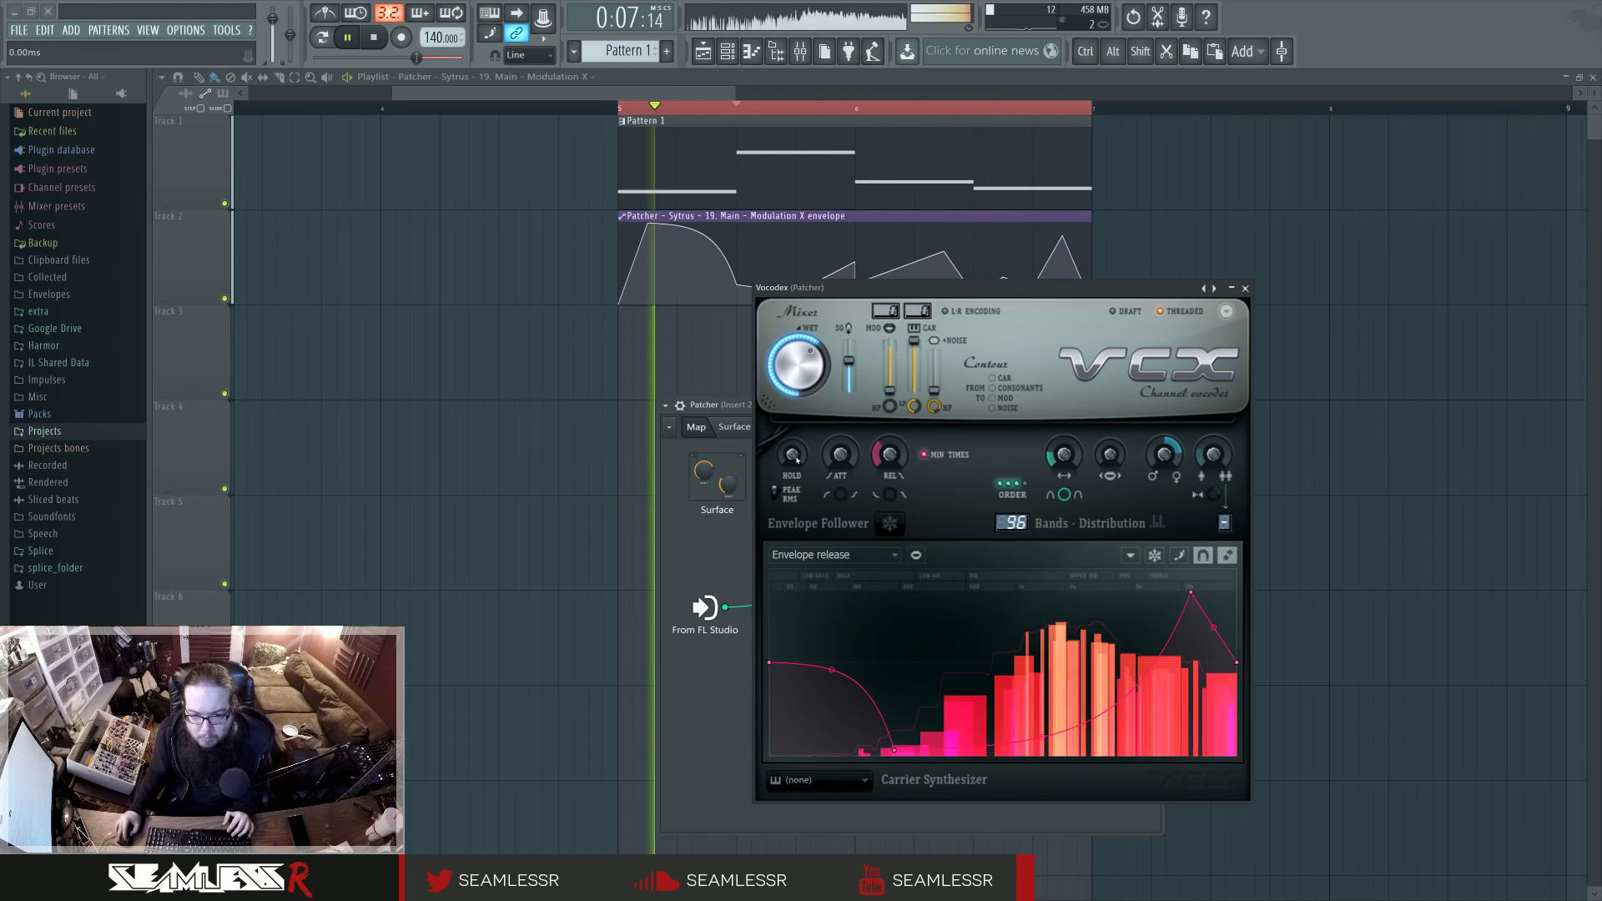
{"action": "left_click", "coordinate": [928, 456]}
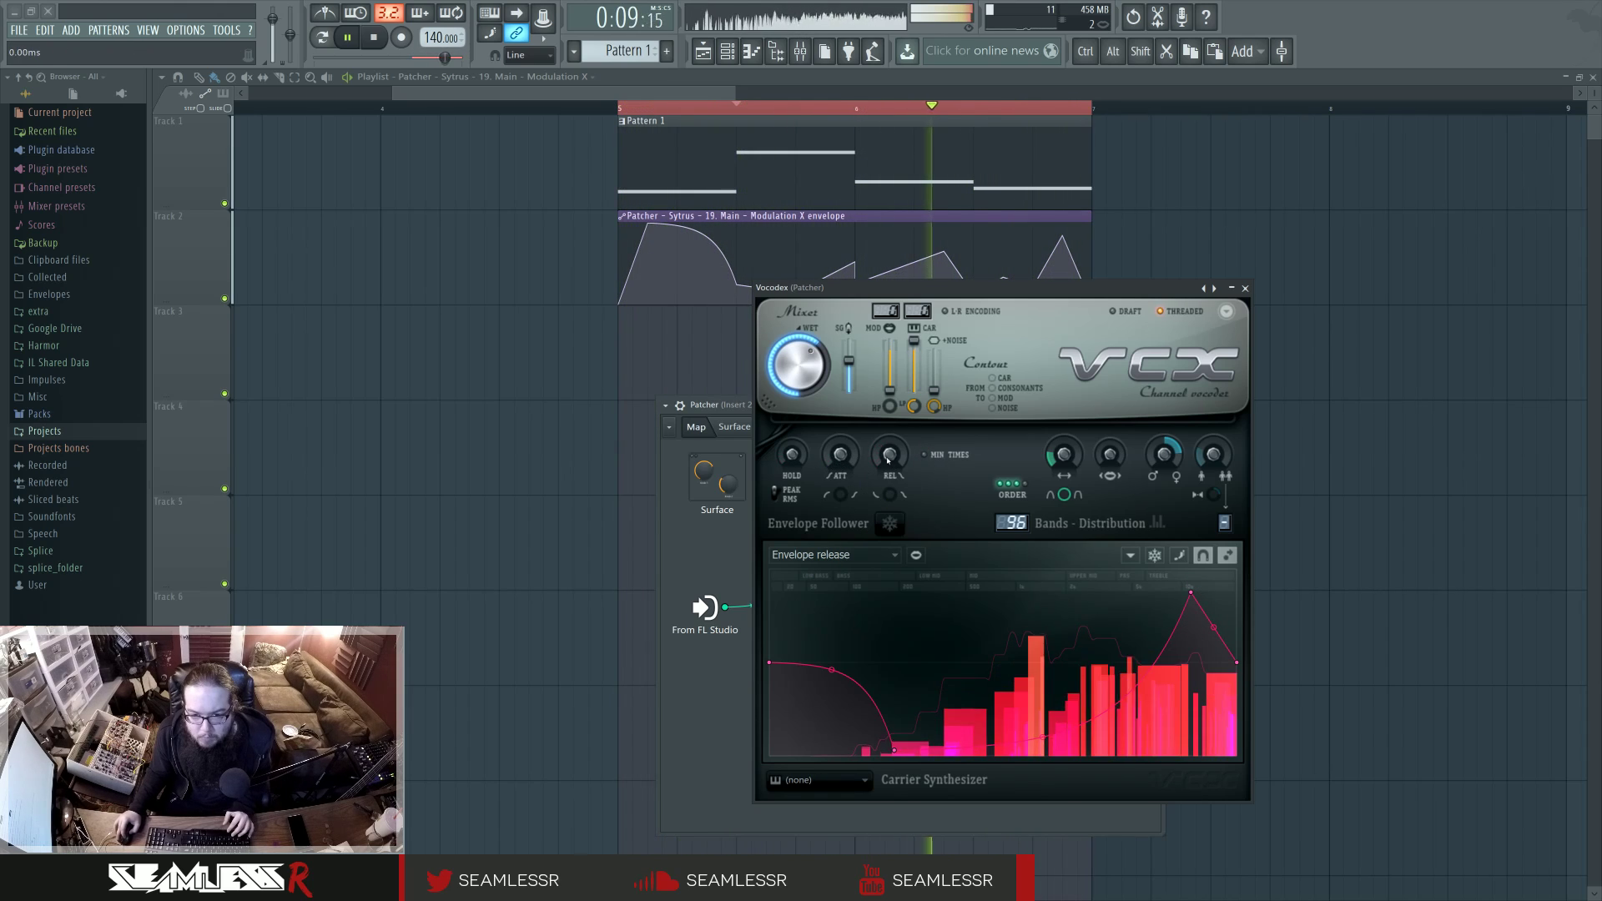
{"action": "left_click_drag", "start_coordinate": [889, 455], "coordinate": [890, 453]}
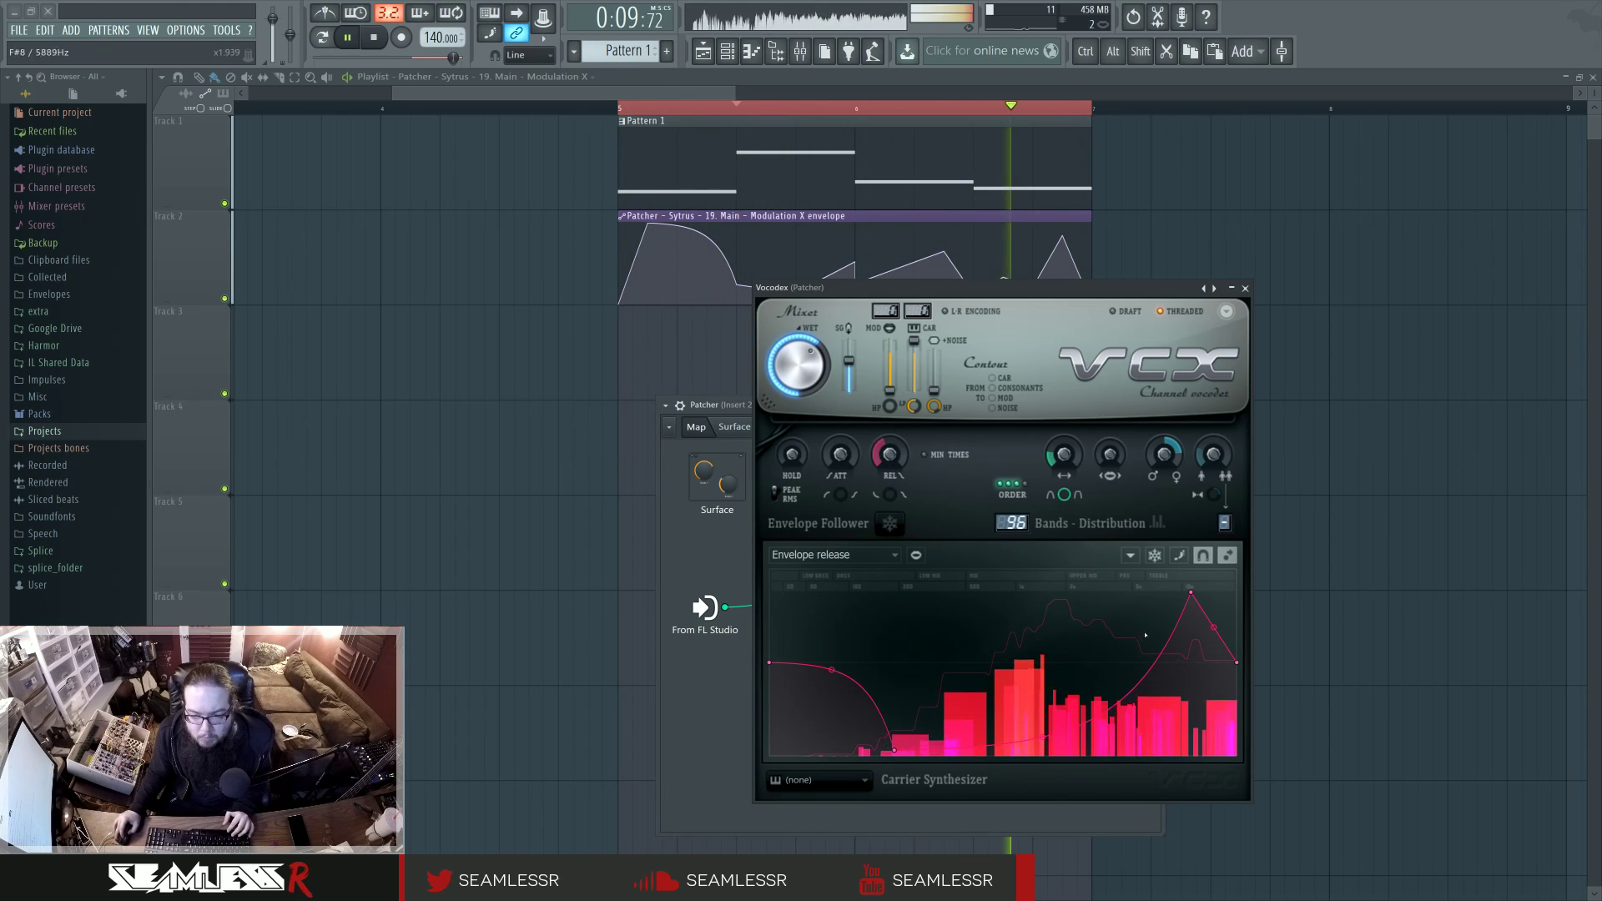
{"action": "left_click_drag", "start_coordinate": [1063, 733], "coordinate": [1044, 695]}
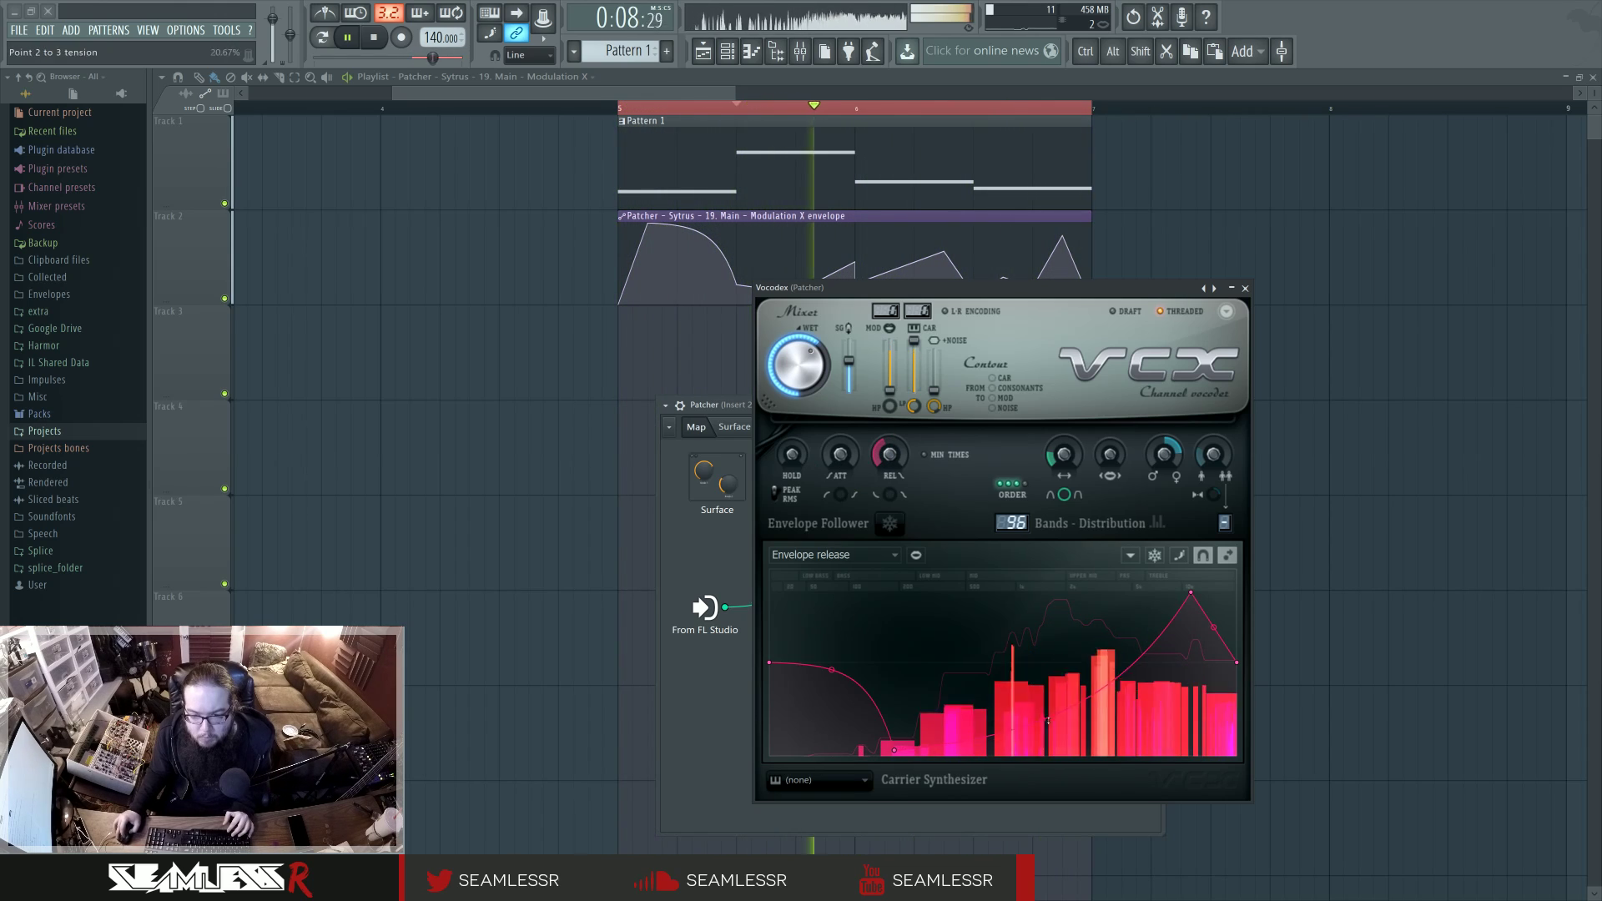
Display Vocodex's Band width curve, create an automation clip for Modulator pitch shift, and close the Vocodex window.
{"action": "left_click", "coordinate": [839, 555]}
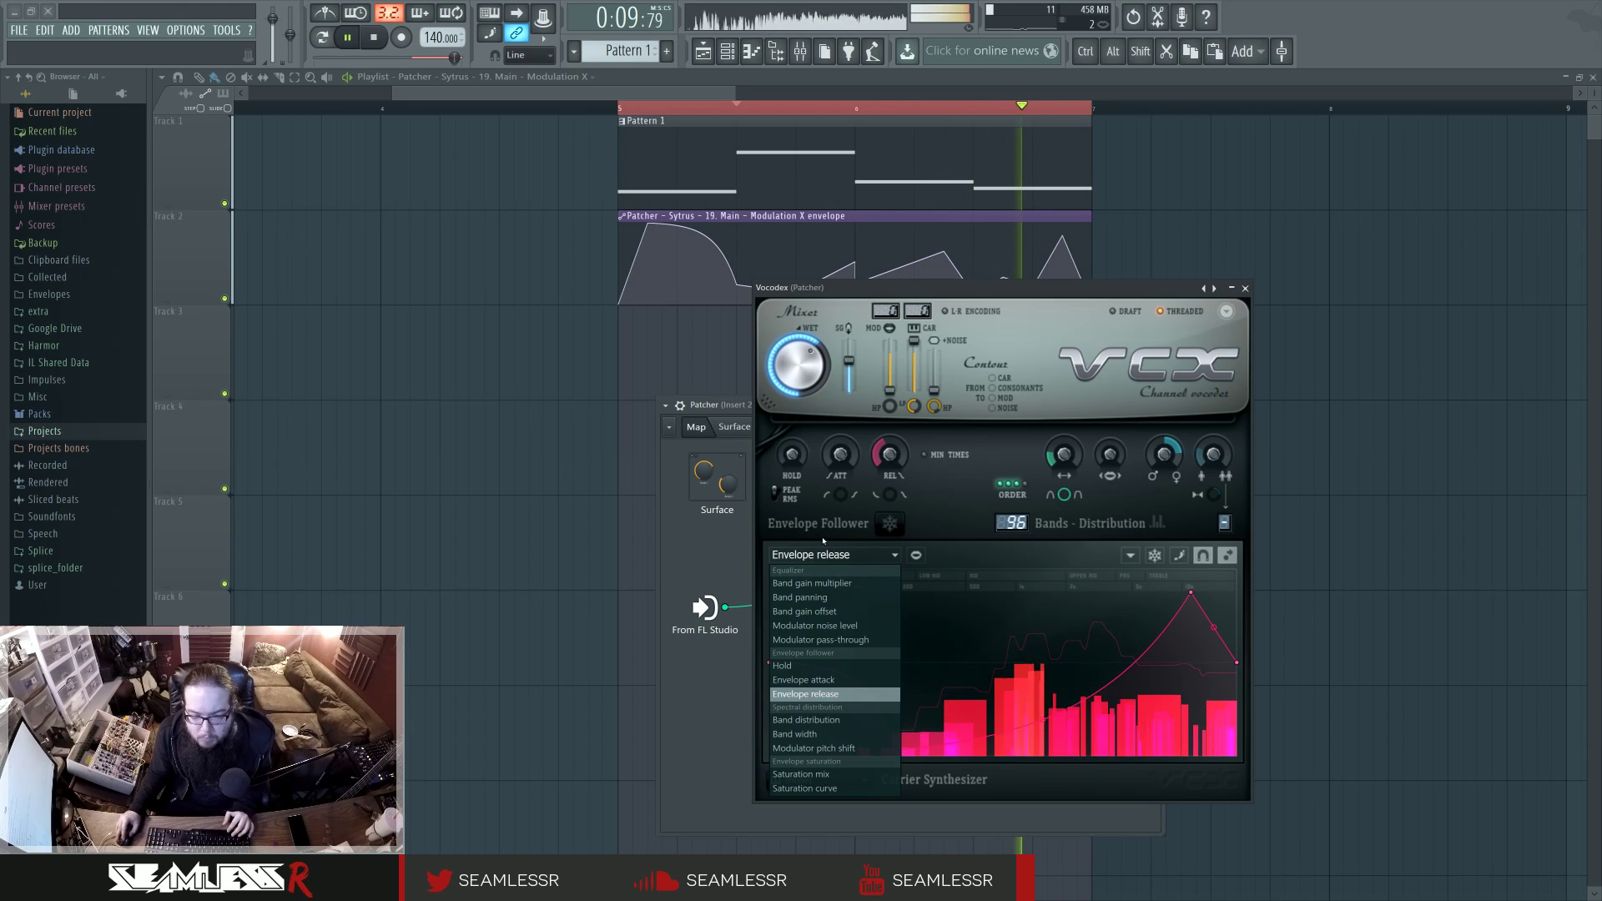
{"action": "left_click", "coordinate": [853, 734]}
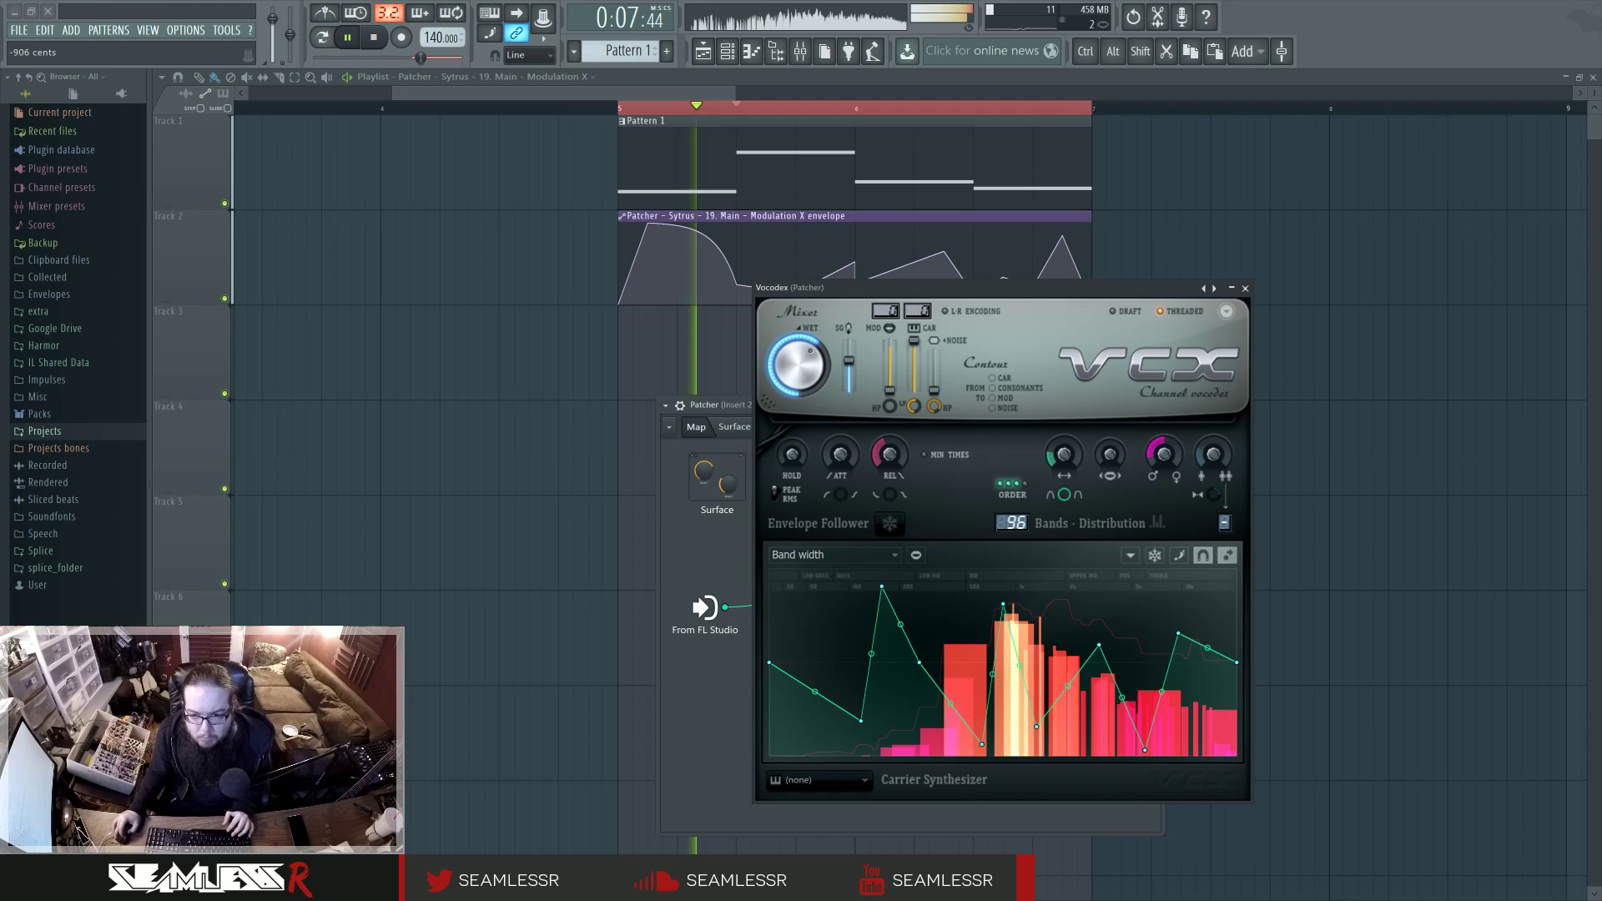
{"action": "left_click_drag", "start_coordinate": [1171, 464], "coordinate": [1170, 434]}
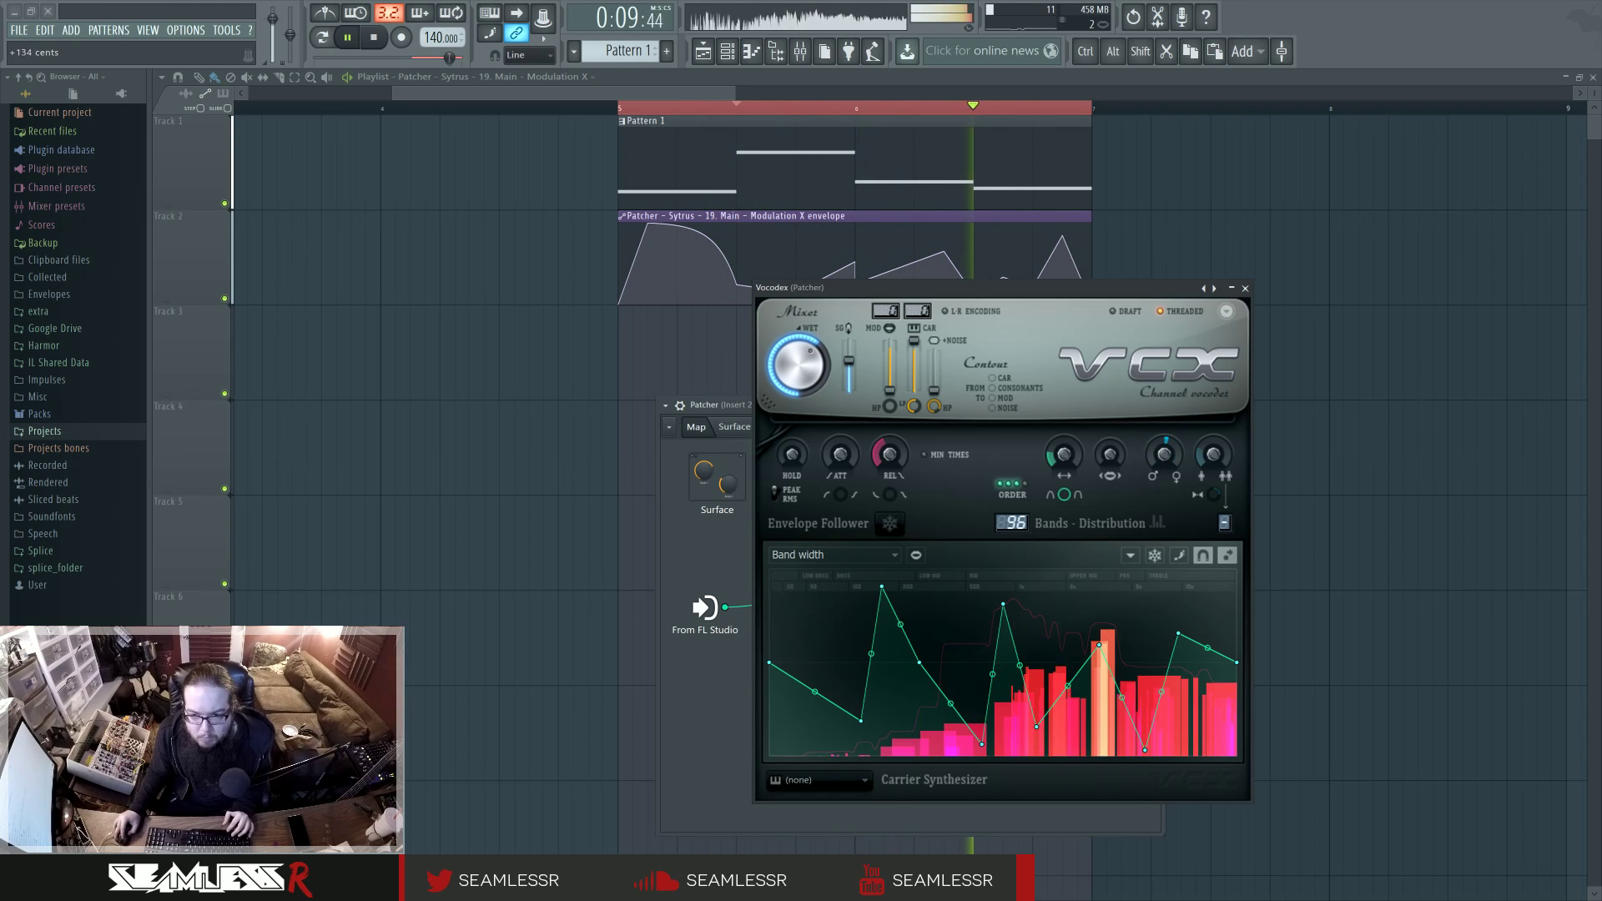
{"action": "right_click", "coordinate": [1166, 453]}
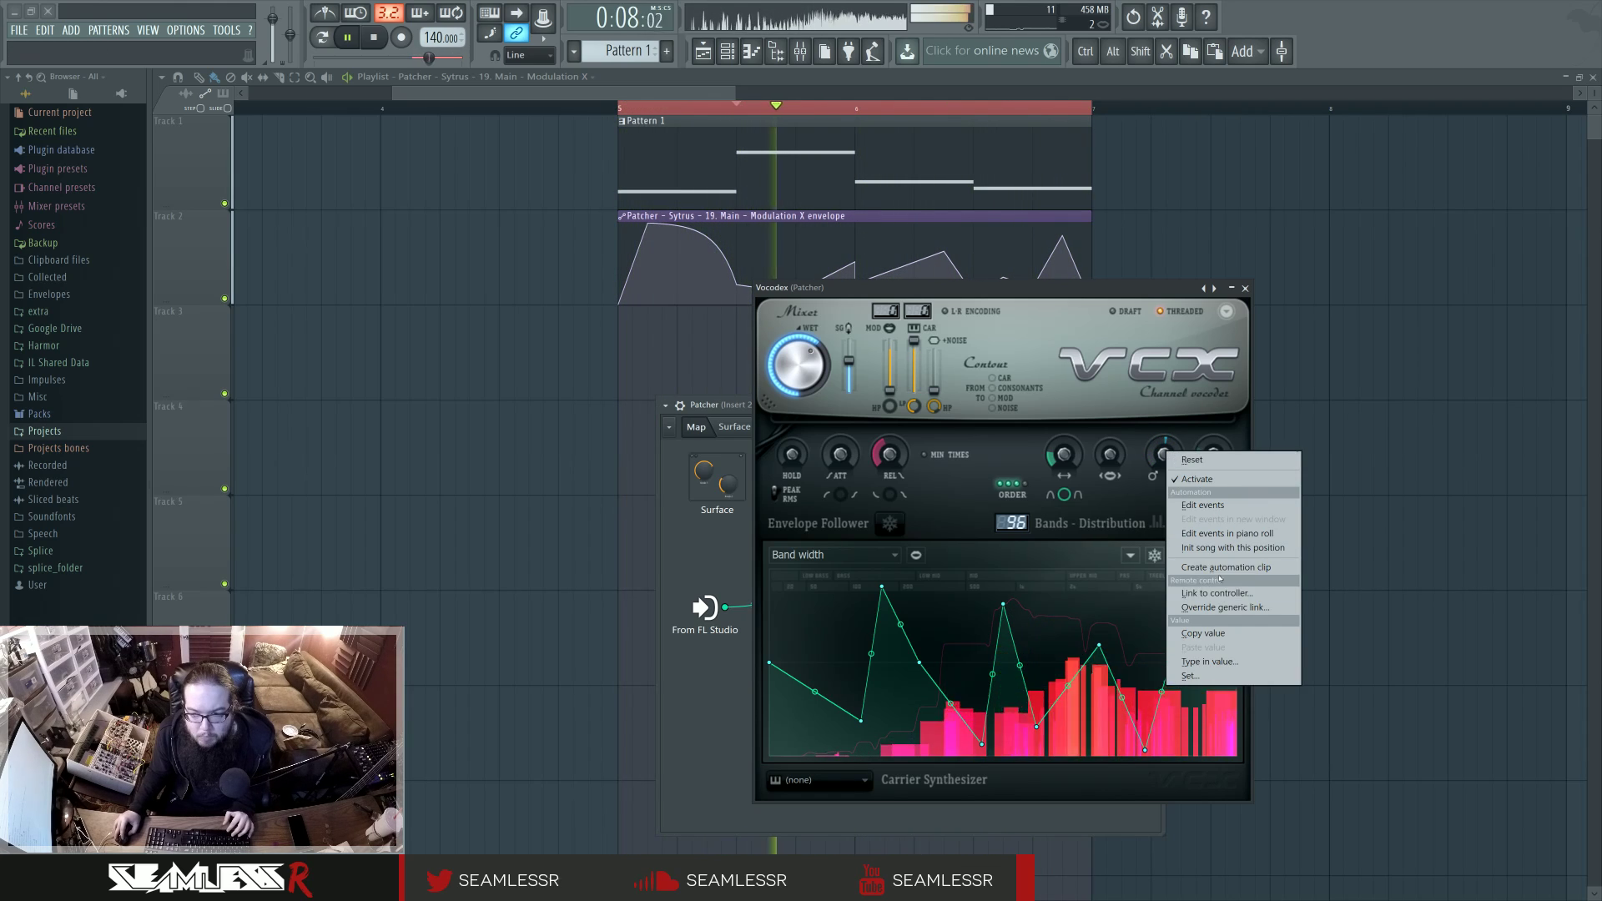
{"action": "left_click", "coordinate": [1220, 568]}
{"action": "left_click", "coordinate": [1245, 287]}
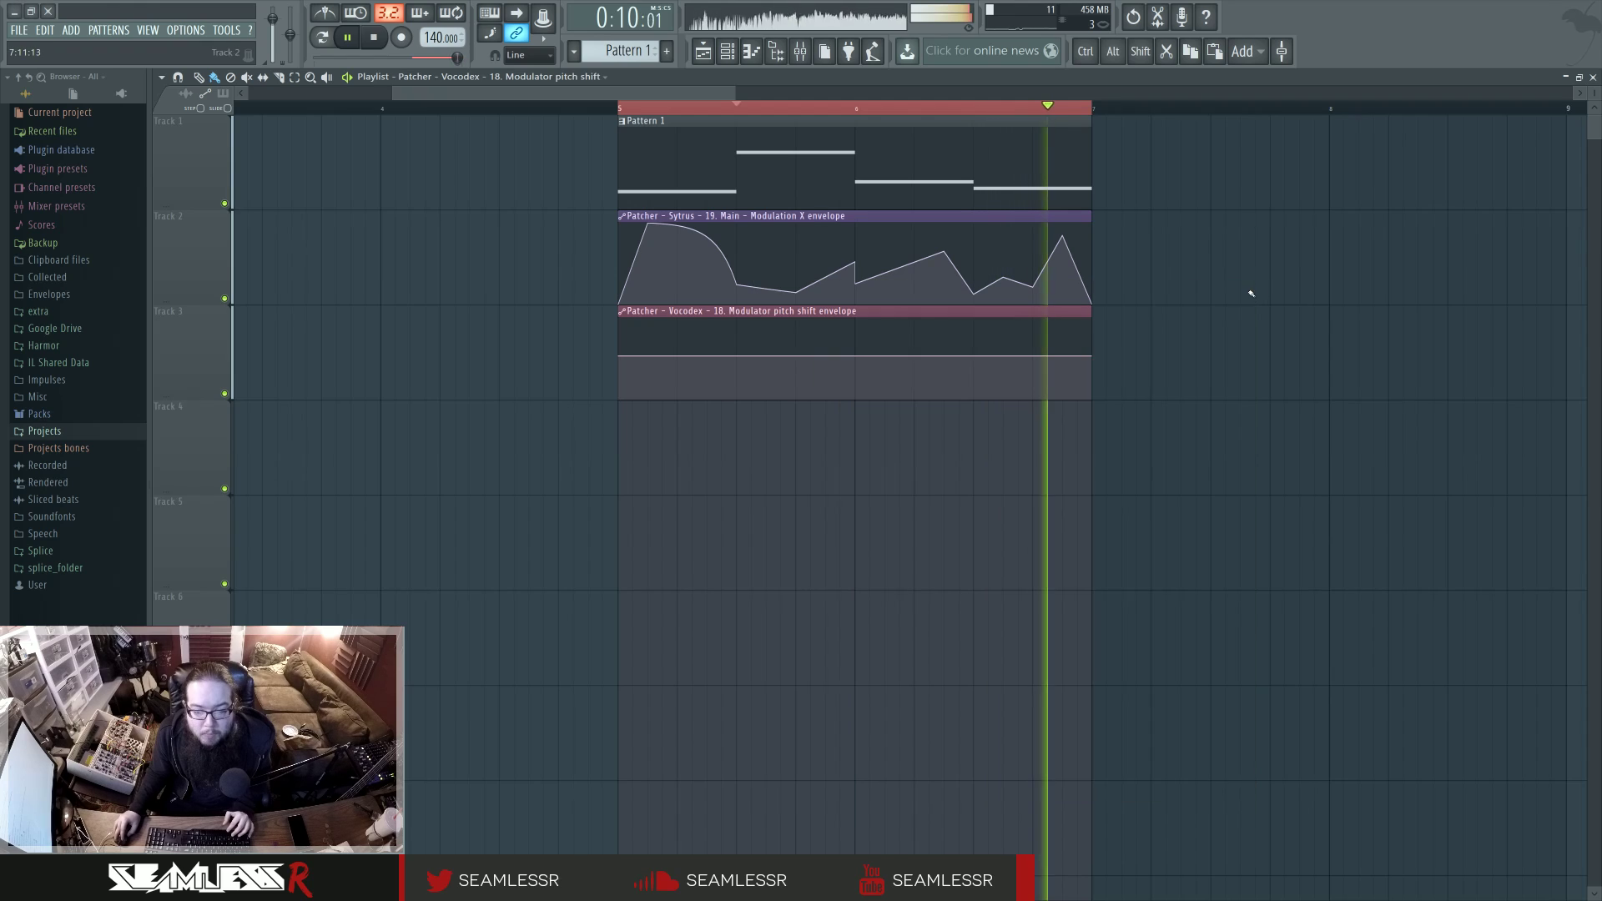
Shape the Modulator pitch shift automation with a high start, alternating dips and peaks, and a final fall to the minimum.
{"action": "left_click", "coordinate": [621, 109]}
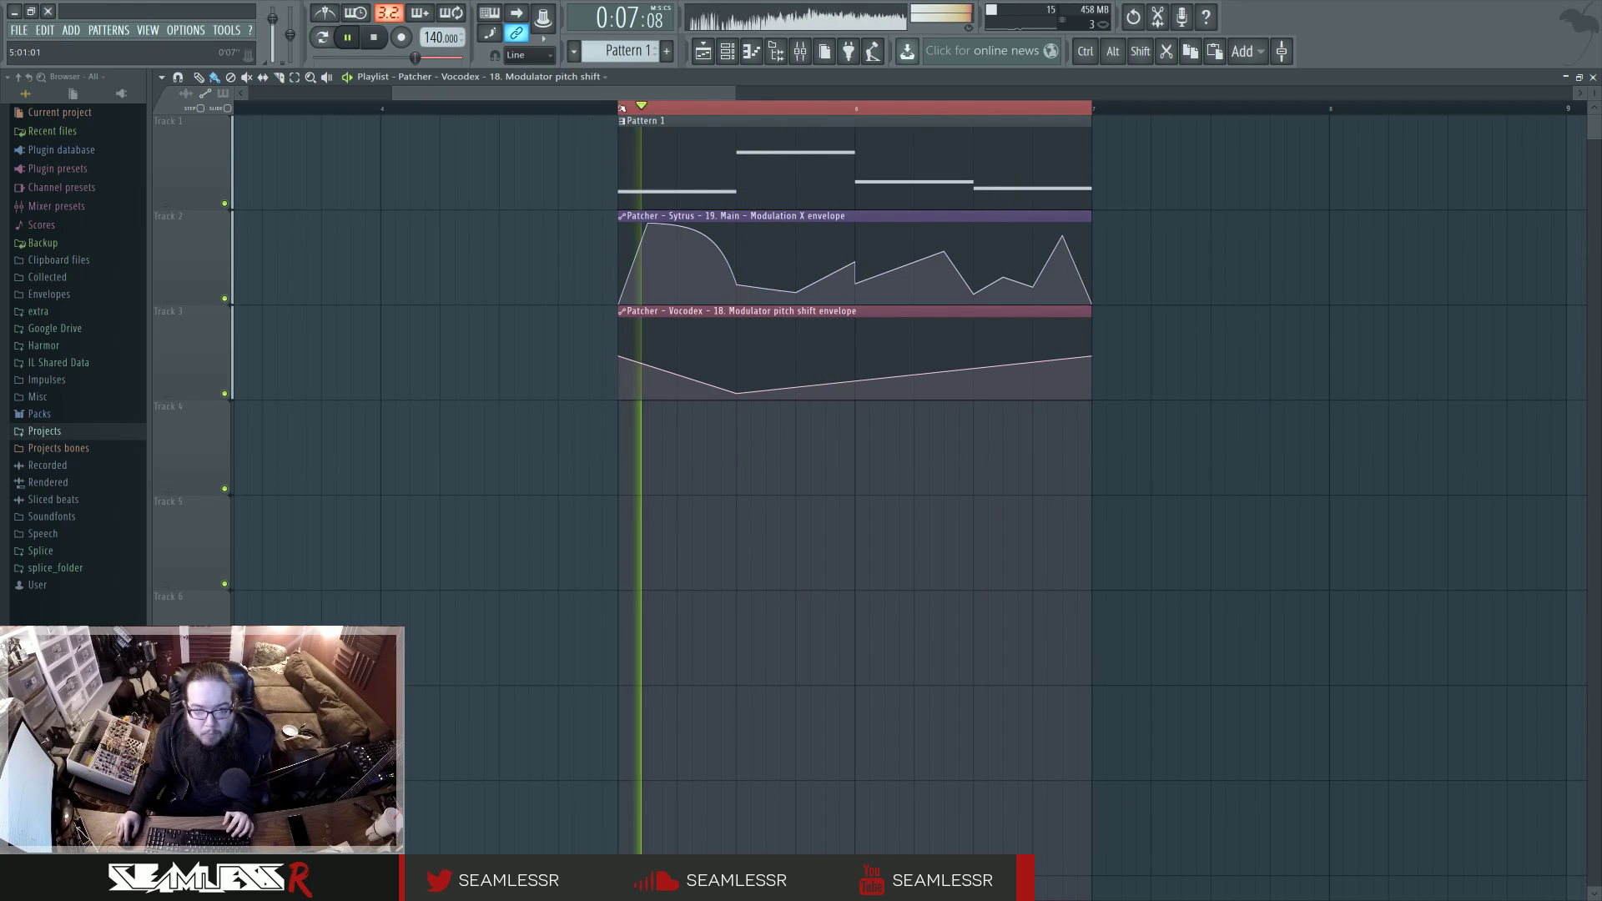
{"action": "key", "text": "space"}
{"action": "key", "text": "space"}
{"action": "right_click", "coordinate": [752, 324]}
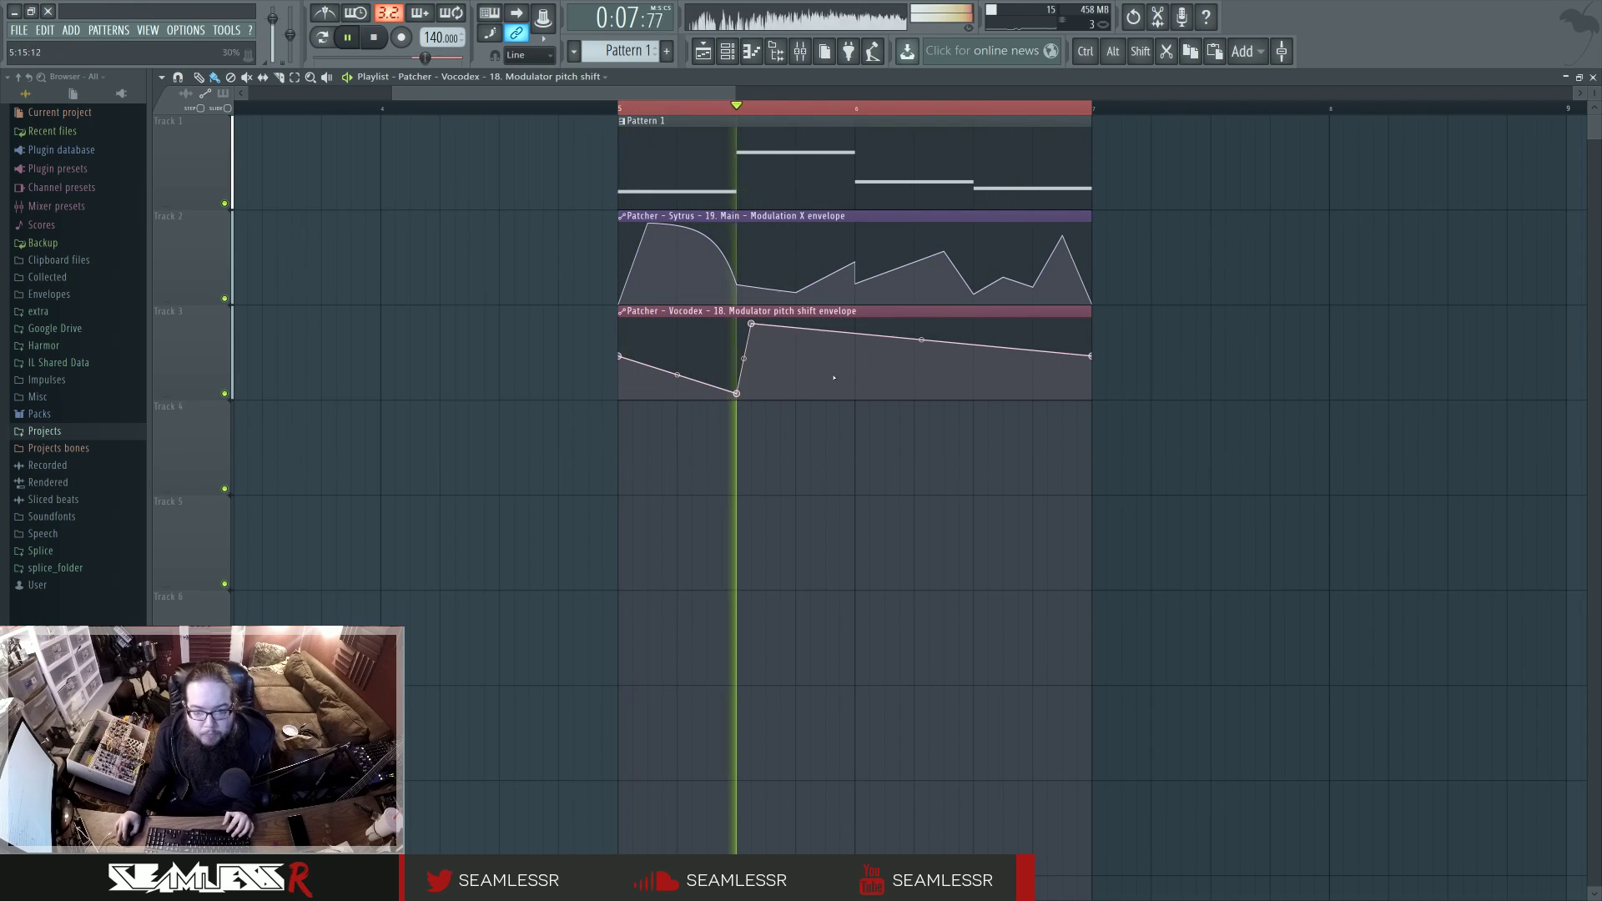
{"action": "right_click", "coordinate": [855, 383]}
{"action": "right_click", "coordinate": [885, 336]}
{"action": "right_click", "coordinate": [929, 385]}
{"action": "right_click", "coordinate": [1018, 322]}
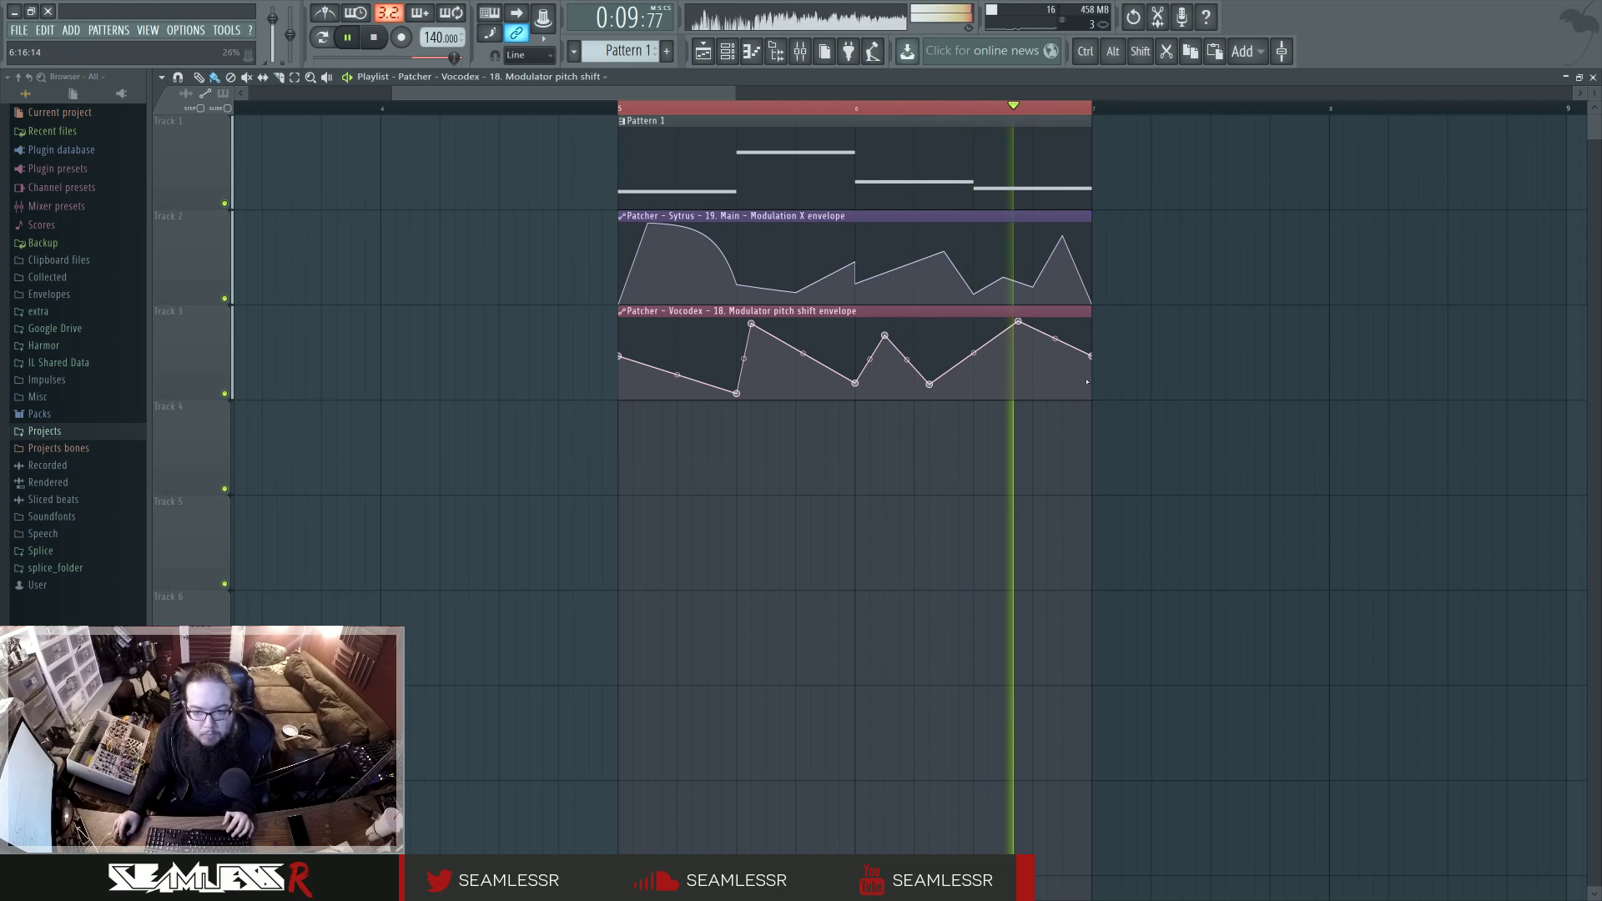
{"action": "left_click_drag", "start_coordinate": [1091, 357], "coordinate": [1091, 398]}
{"action": "key", "text": "space"}
{"action": "left_click_drag", "start_coordinate": [619, 356], "coordinate": [623, 352]}
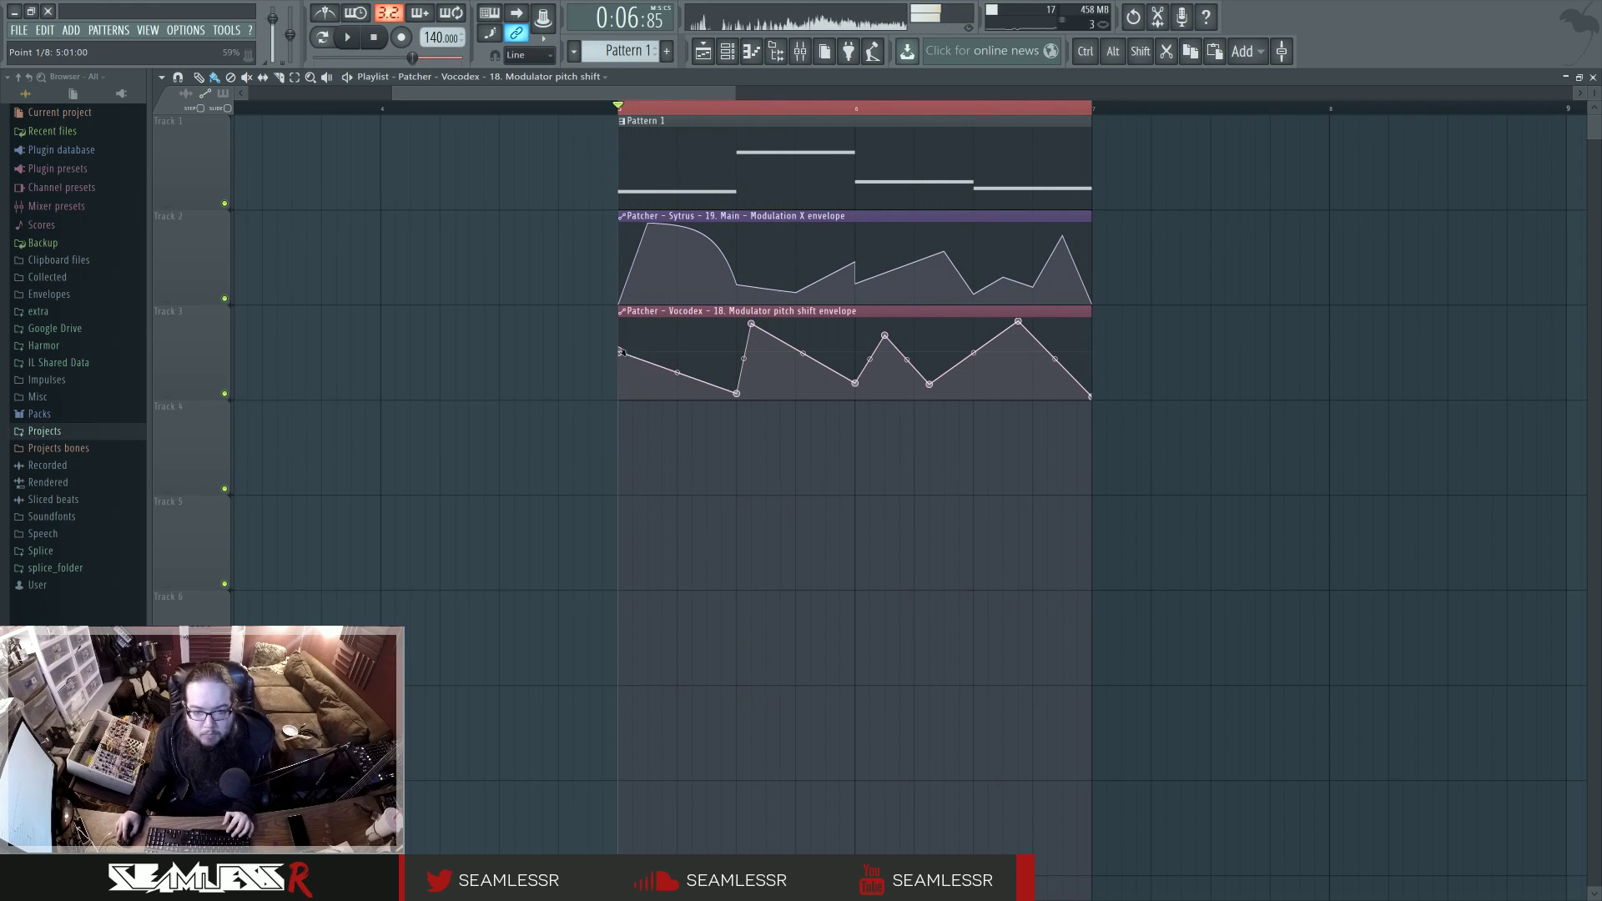
{"action": "key", "text": "space"}
Reopen Vocodex from Patcher, create an automation clip for its Band width, and close the Vocodex window.
{"action": "key", "text": "F6"}
{"action": "left_click", "coordinate": [922, 347]}
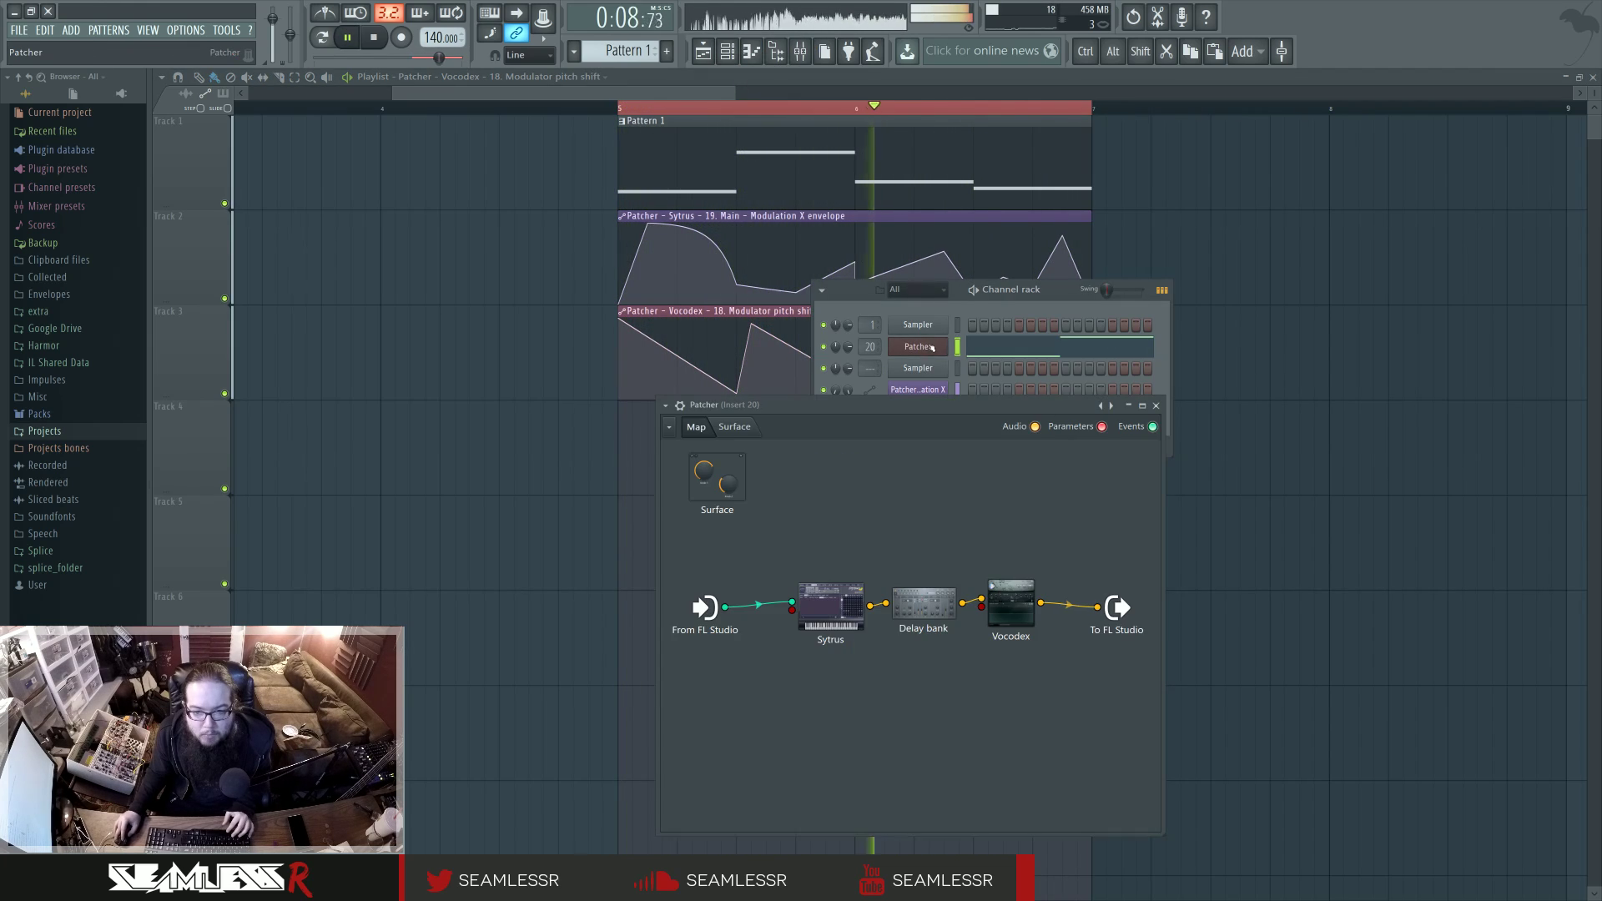
{"action": "left_click", "coordinate": [1003, 589]}
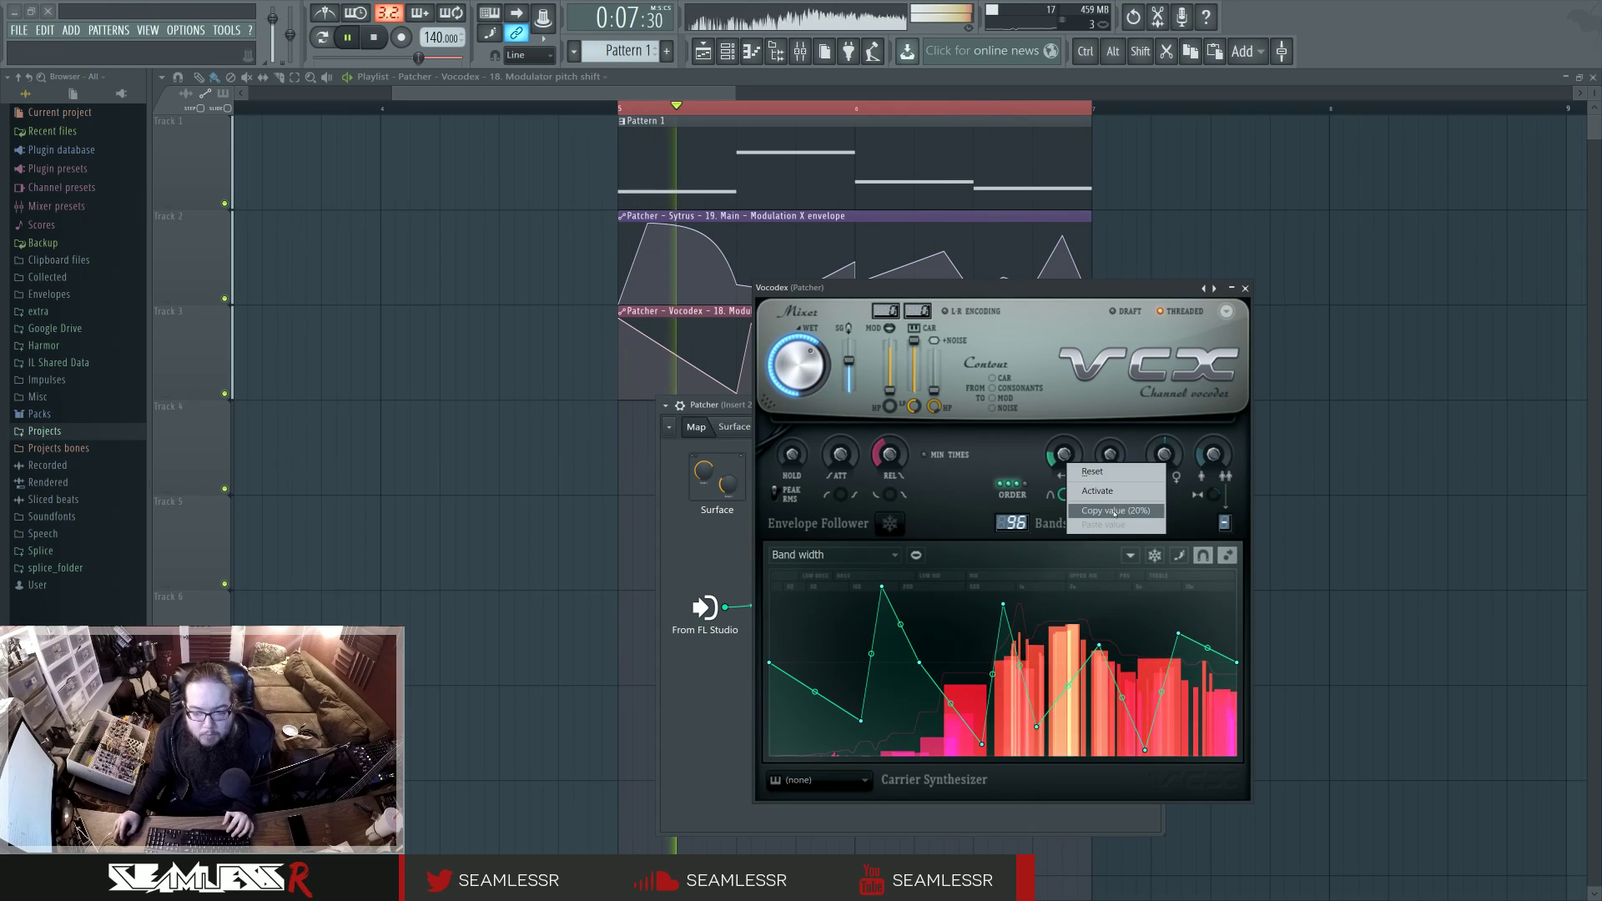
{"action": "right_click", "coordinate": [1063, 461]}
{"action": "left_click", "coordinate": [1093, 534]}
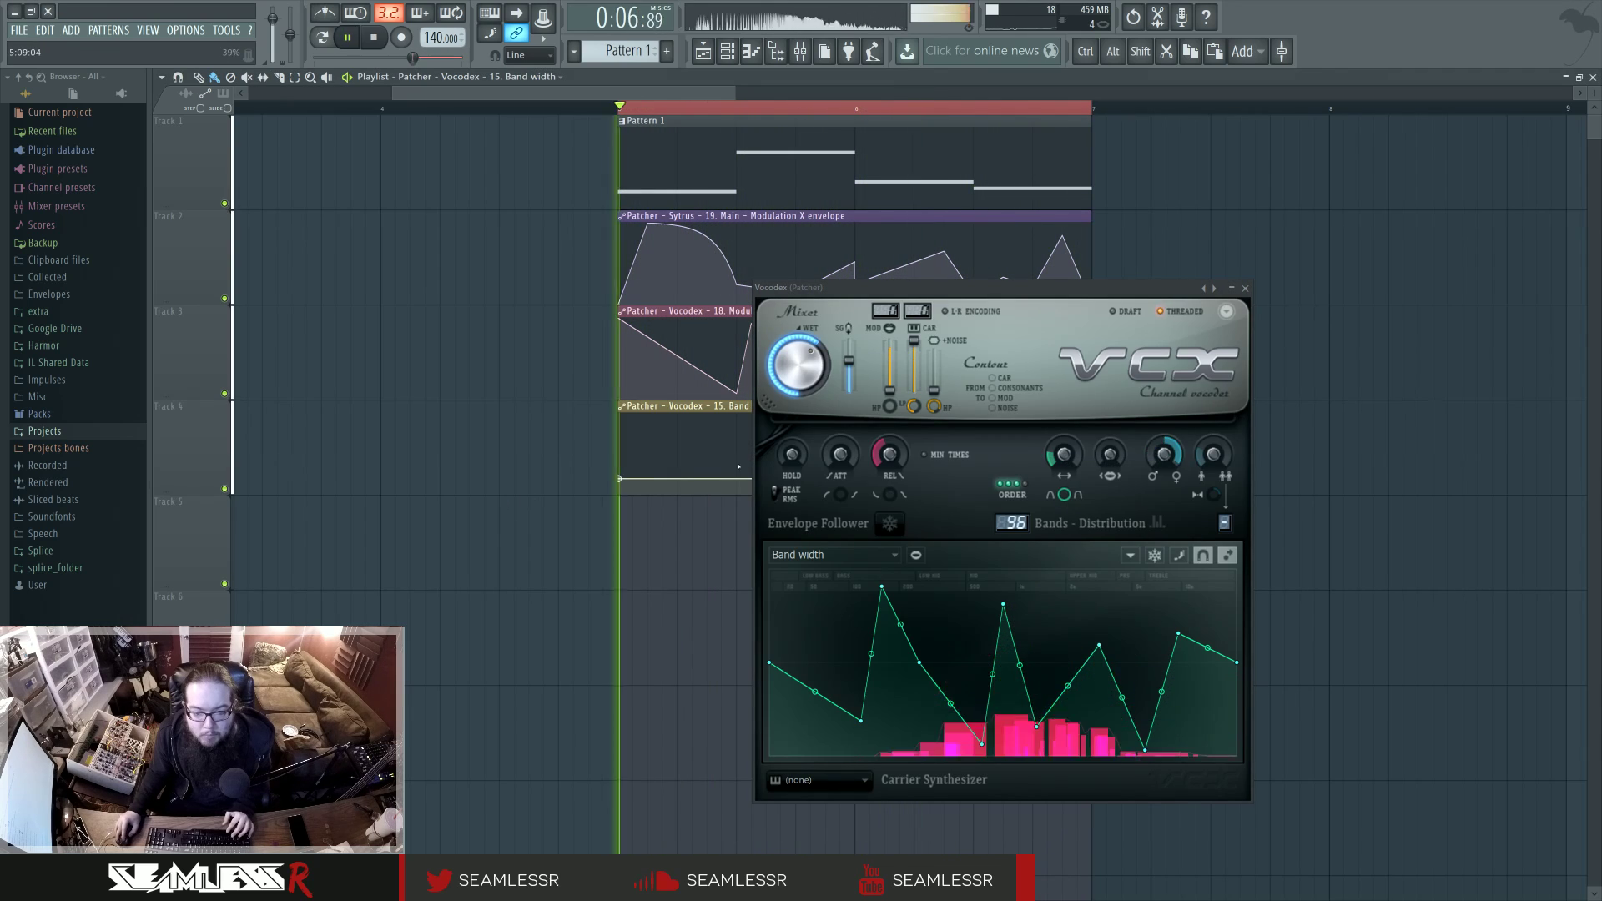
{"action": "left_click", "coordinate": [1245, 288]}
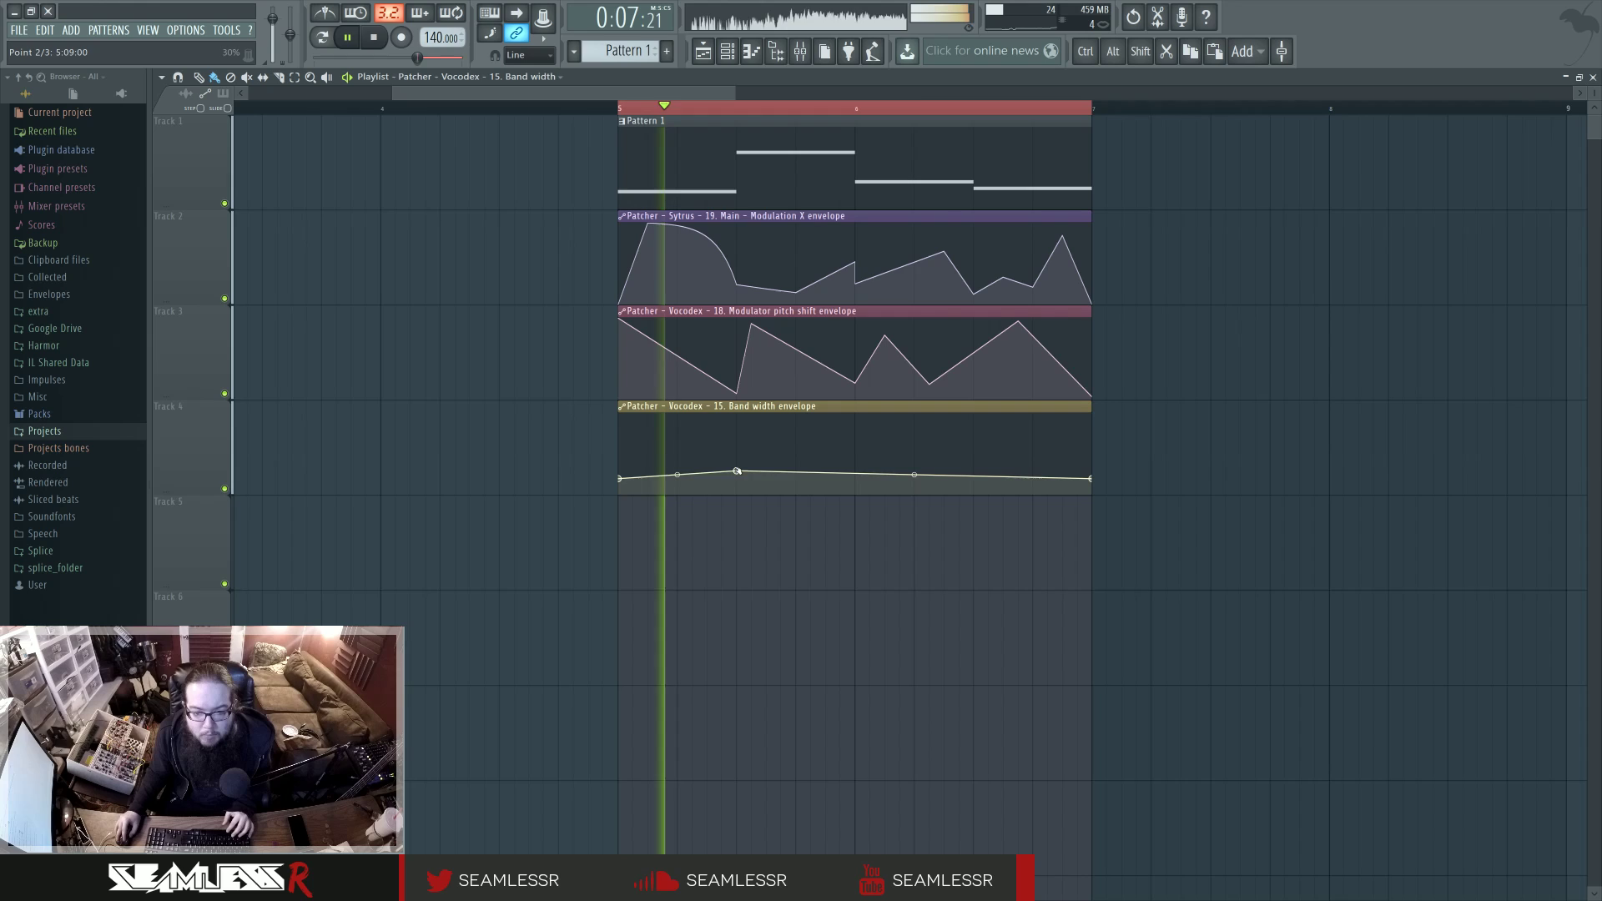
Draw a zigzag of rises and dips across the Band width automation, with its highest peak near the clip's end.
{"action": "left_click_drag", "start_coordinate": [737, 471], "coordinate": [737, 454]}
{"action": "right_click", "coordinate": [795, 482]}
{"action": "right_click", "coordinate": [854, 451]}
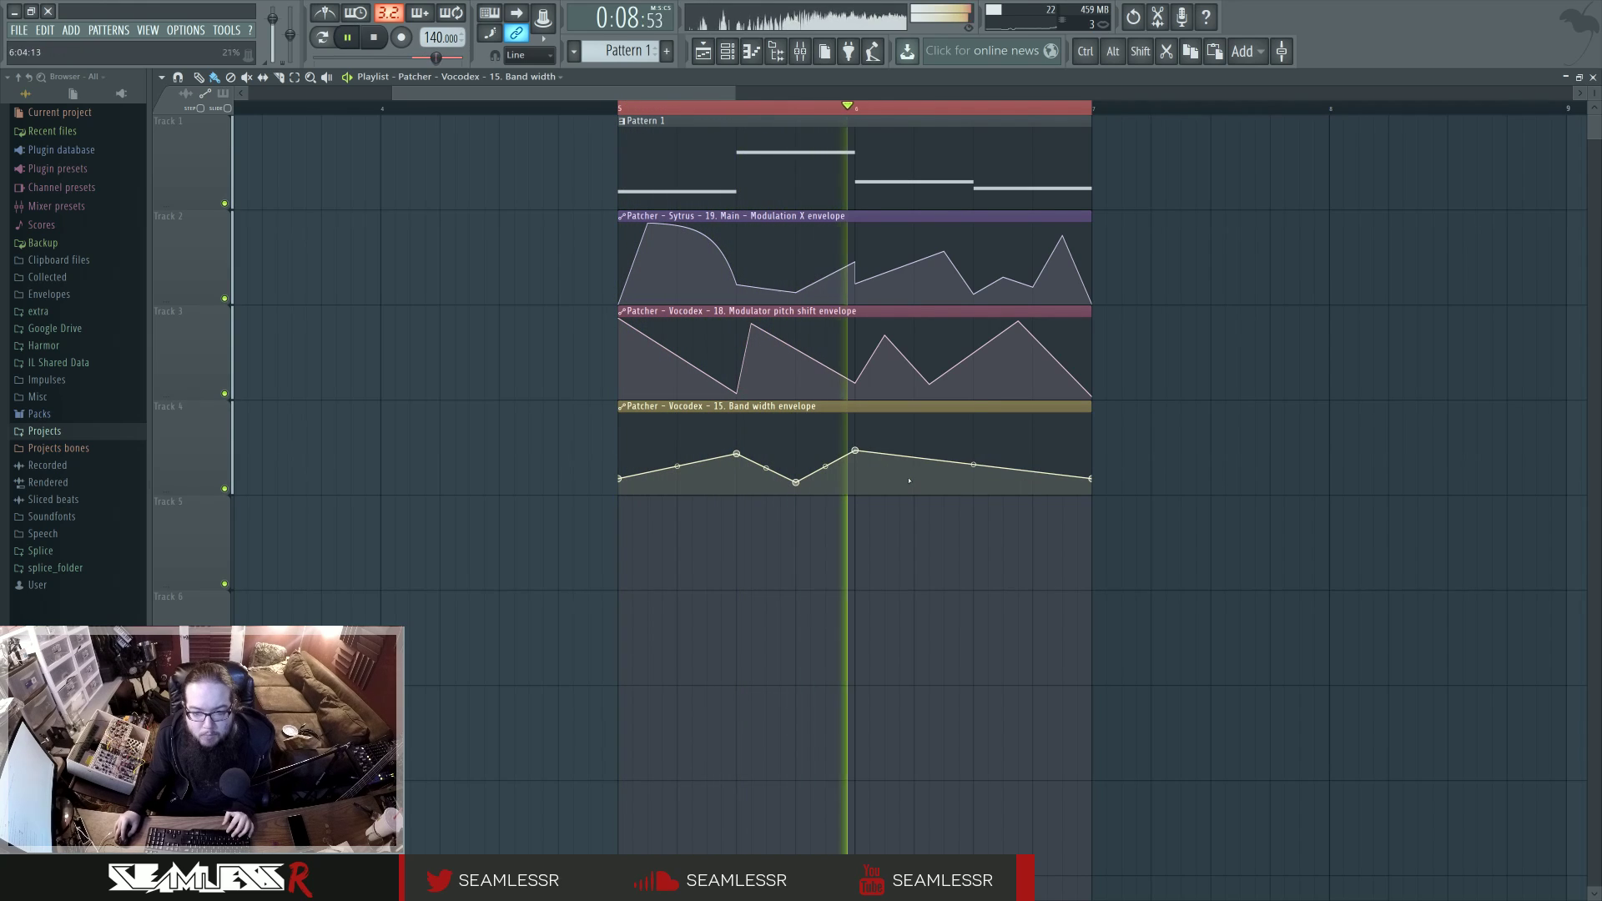
{"action": "left_click_drag", "start_coordinate": [914, 466], "coordinate": [915, 477]}
{"action": "right_click", "coordinate": [973, 440]}
{"action": "right_click", "coordinate": [1032, 467]}
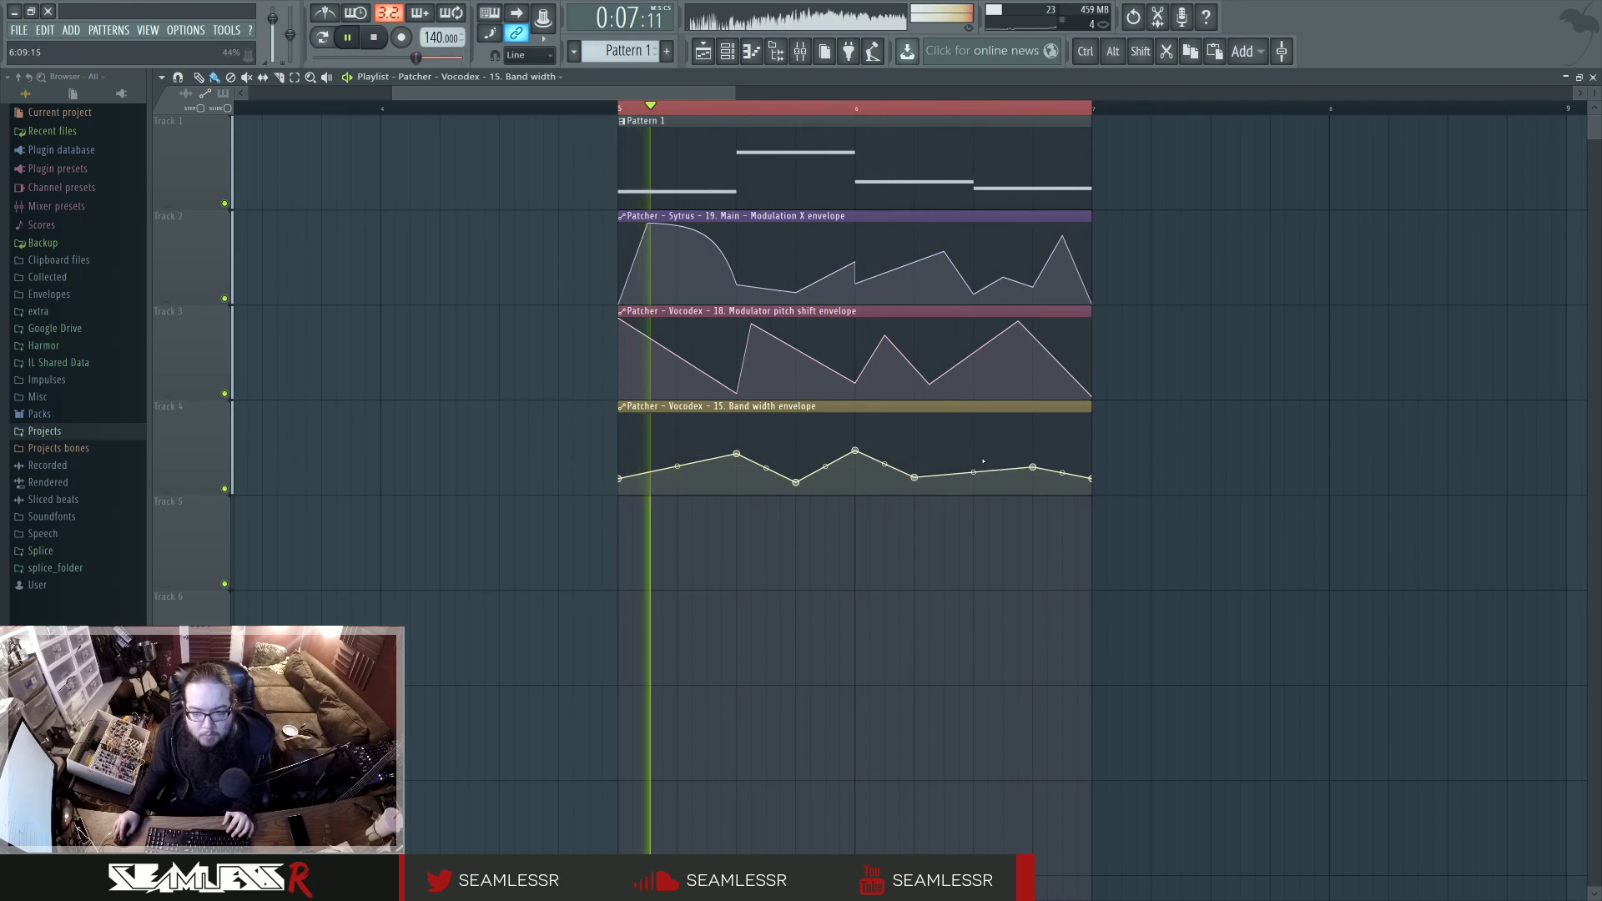
{"action": "left_click_drag", "start_coordinate": [1032, 467], "coordinate": [1002, 480]}
{"action": "right_click", "coordinate": [1062, 426]}
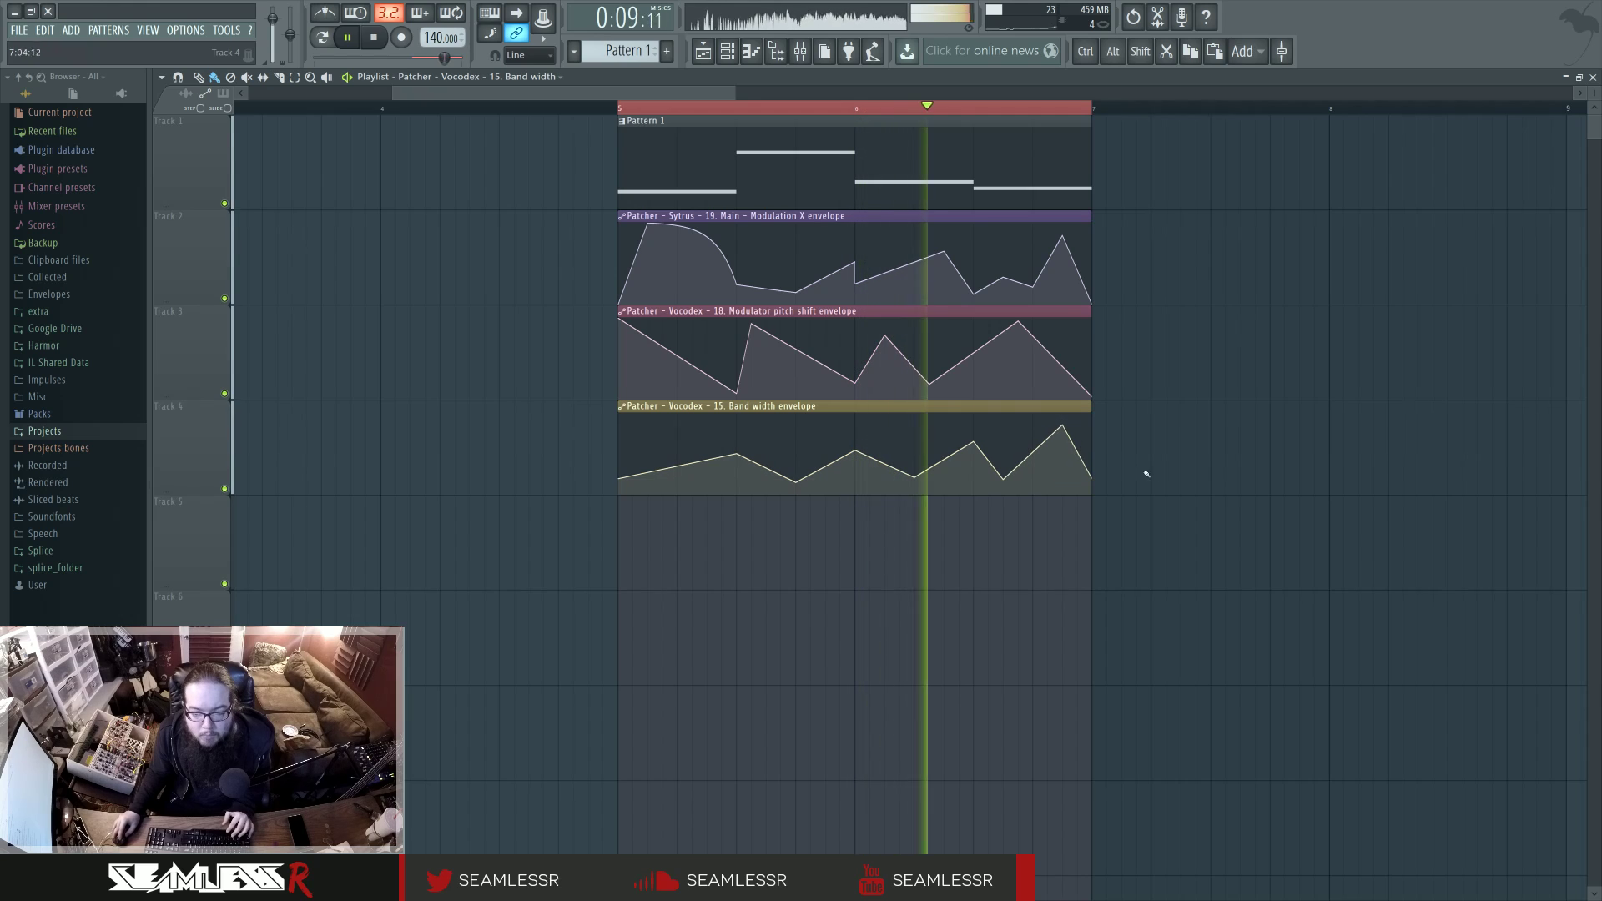
Add a steep peak at the start of the Band width automation, followed by a deep dip and another peak.
{"action": "right_click", "coordinate": [691, 425]}
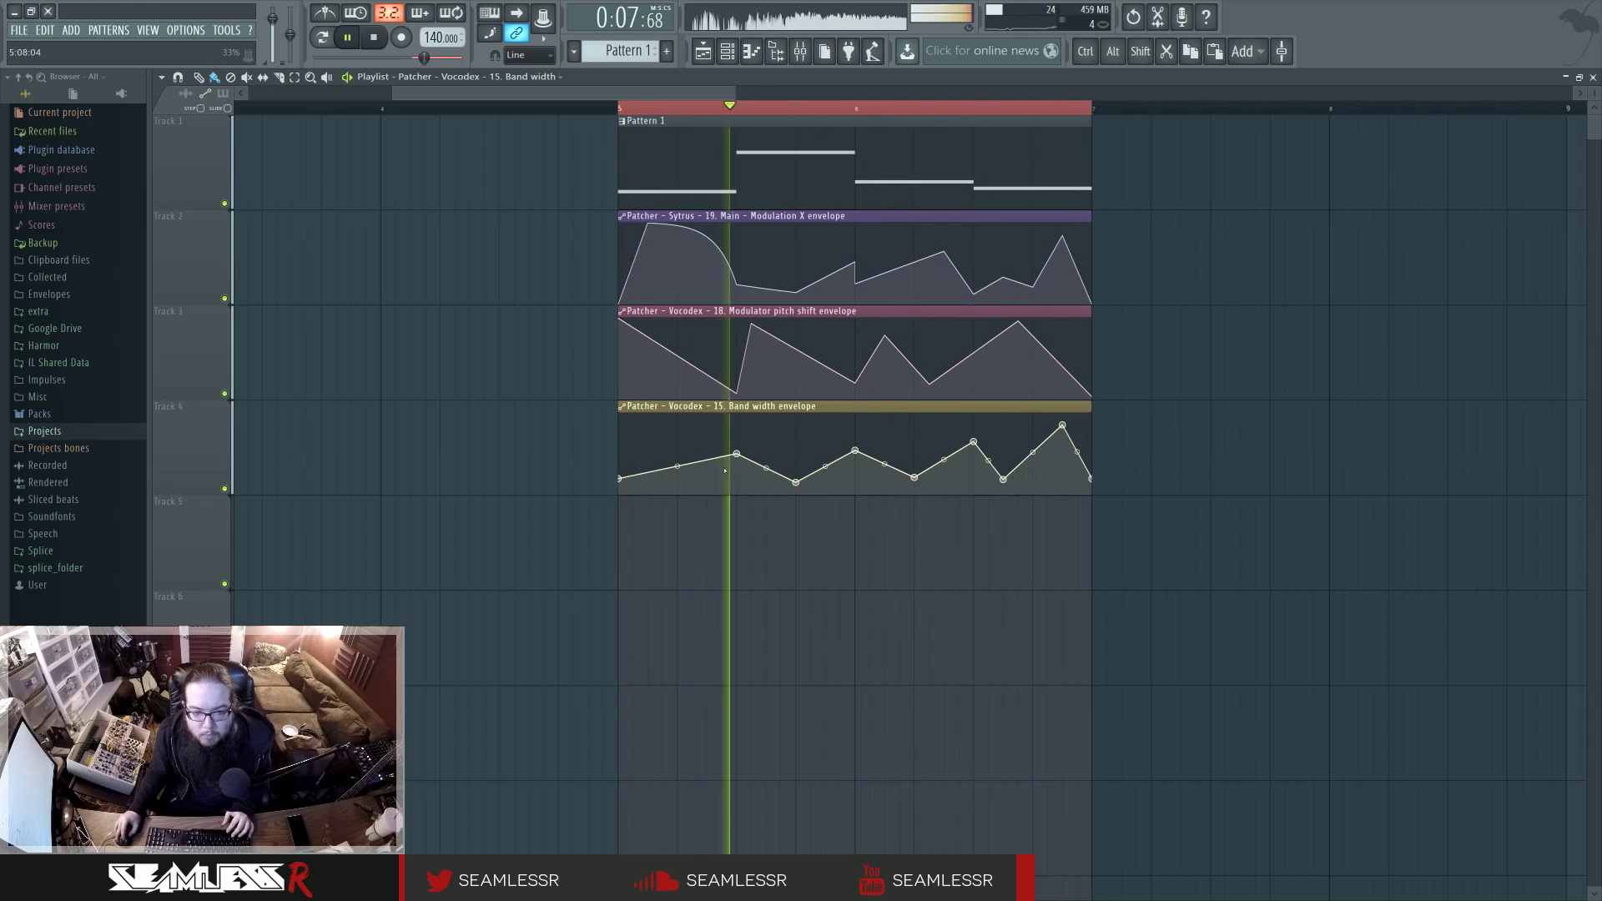
{"action": "left_click_drag", "start_coordinate": [692, 425], "coordinate": [633, 422]}
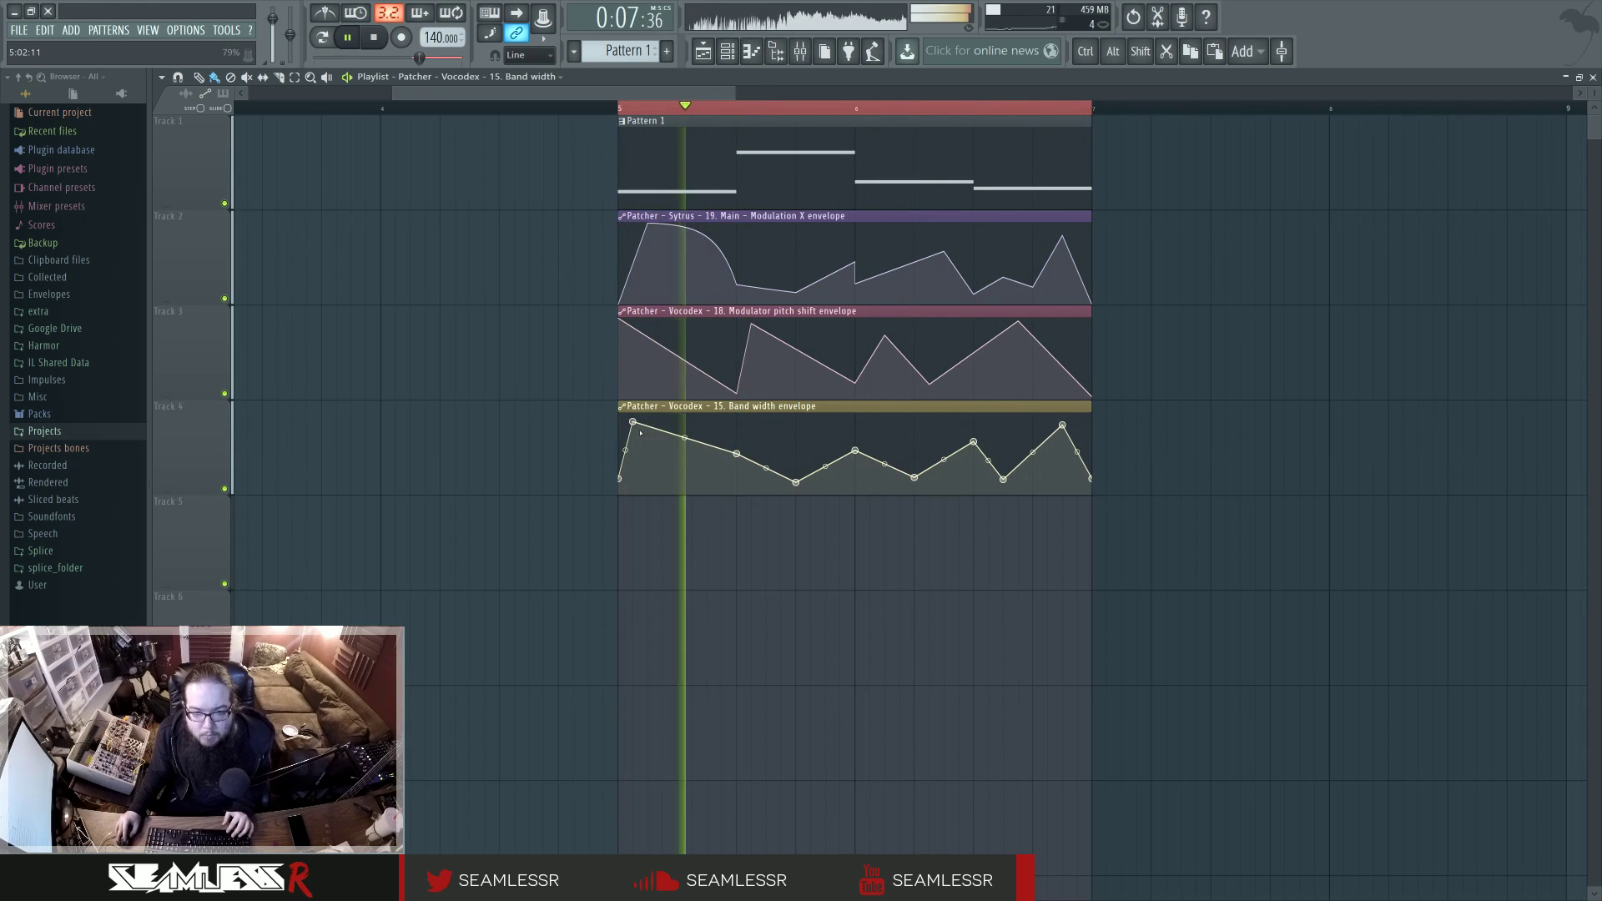
{"action": "left_click_drag", "start_coordinate": [736, 455], "coordinate": [722, 486]}
{"action": "right_click", "coordinate": [765, 439]}
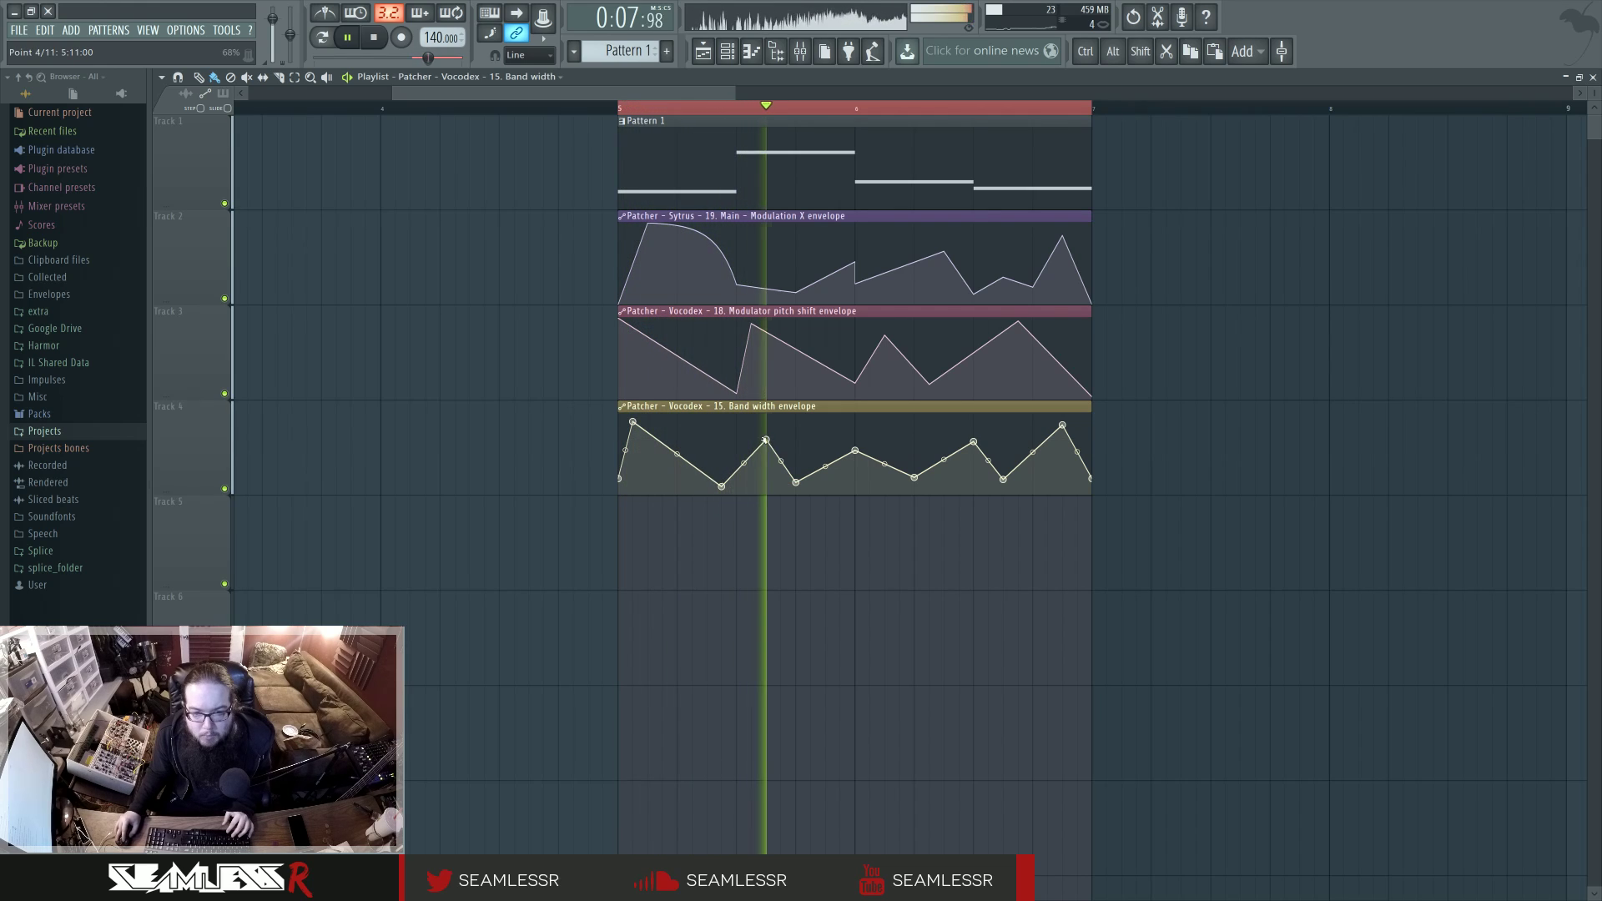
Reopen Vocodex from Patcher, restart playback, and set the envelope follower's hold time to about 10 ms.
{"action": "left_click", "coordinate": [728, 51]}
{"action": "left_click", "coordinate": [914, 348]}
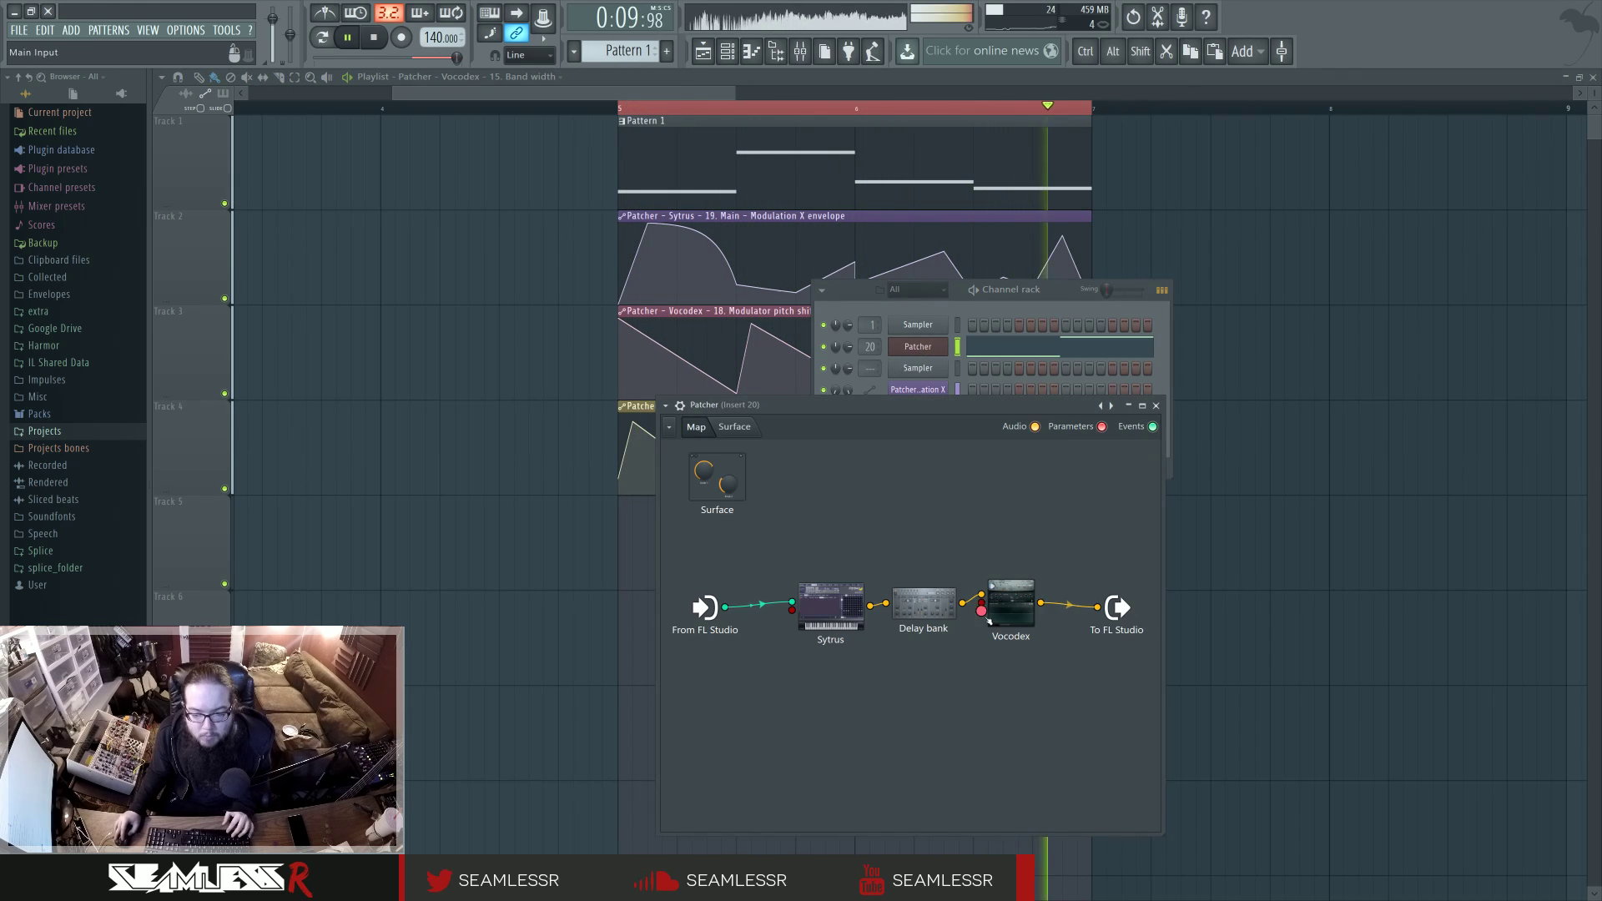
{"action": "double_click", "coordinate": [1020, 611]}
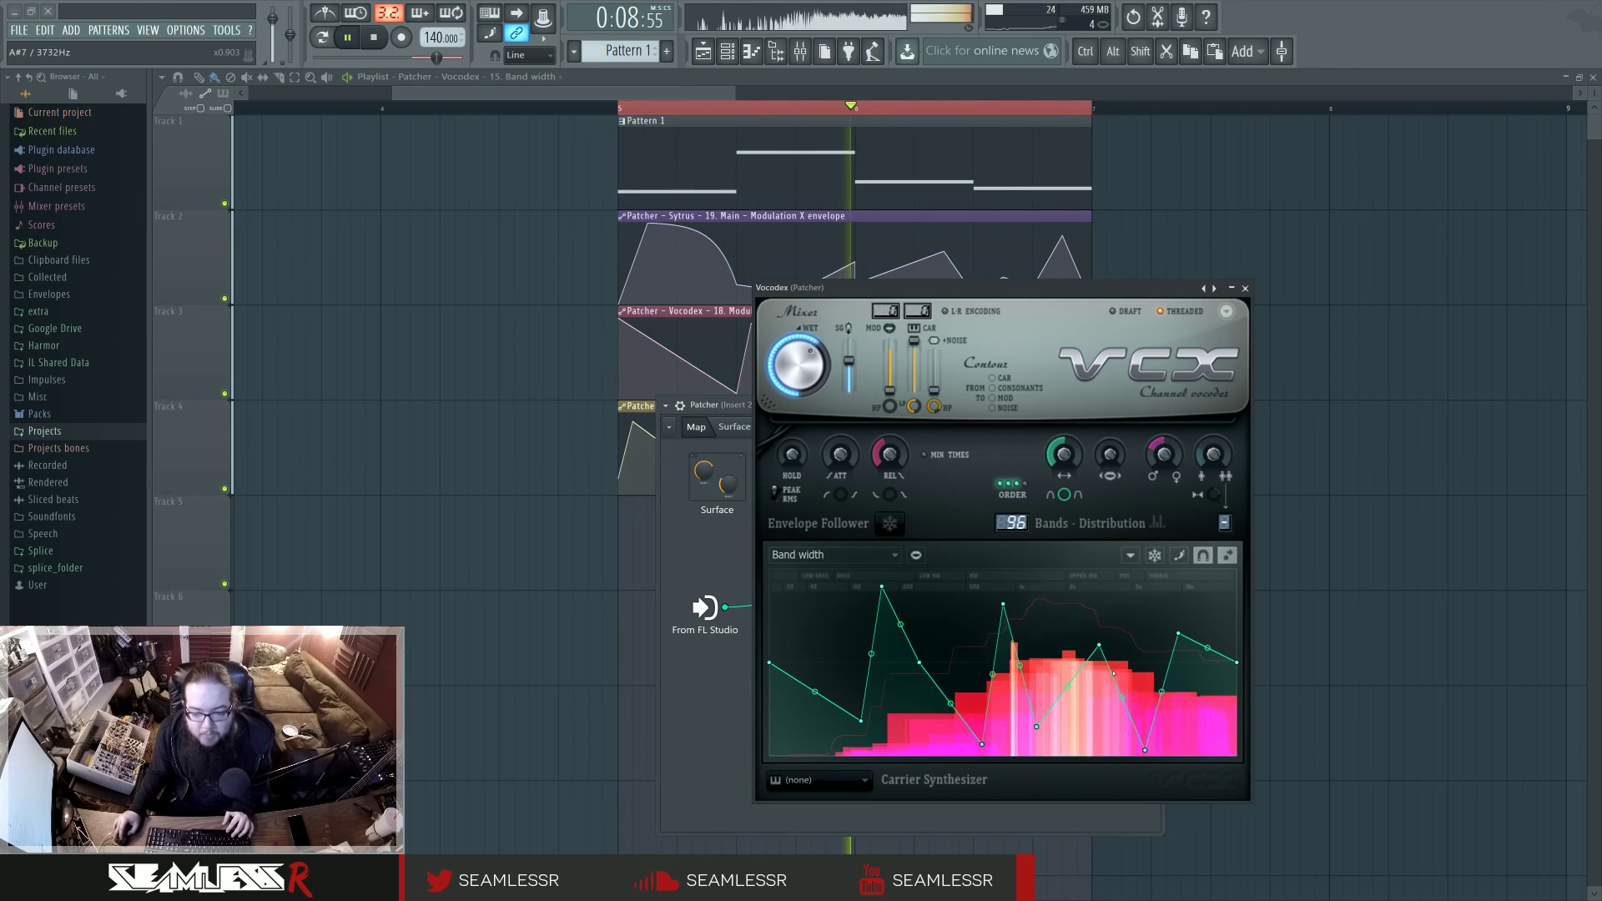
{"action": "left_click", "coordinate": [376, 37]}
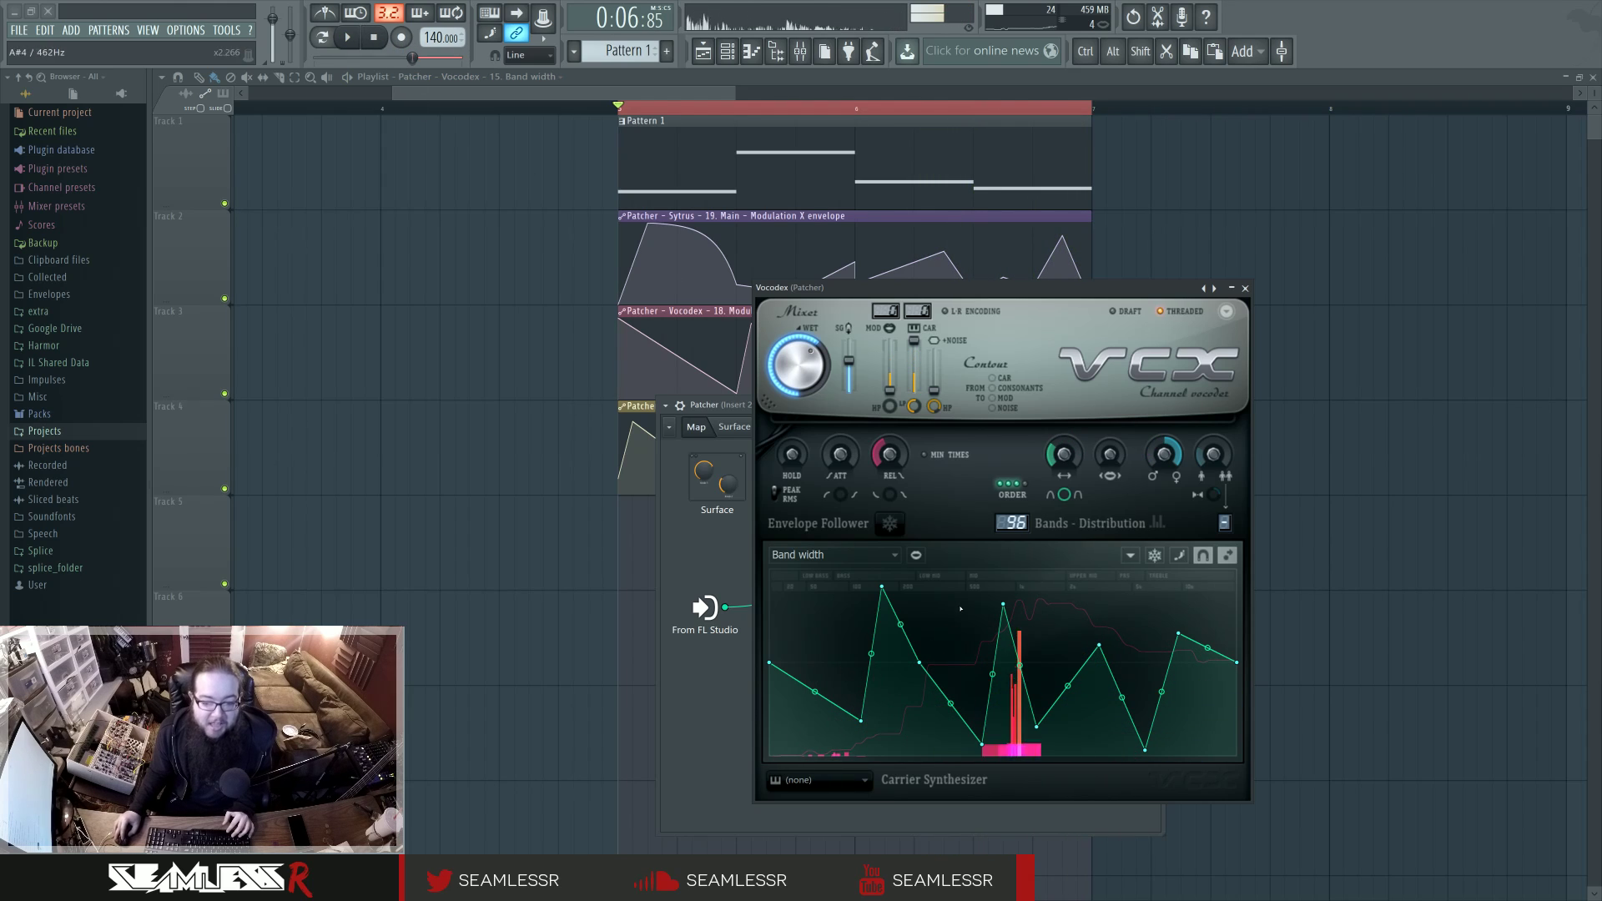
{"action": "key", "text": "space"}
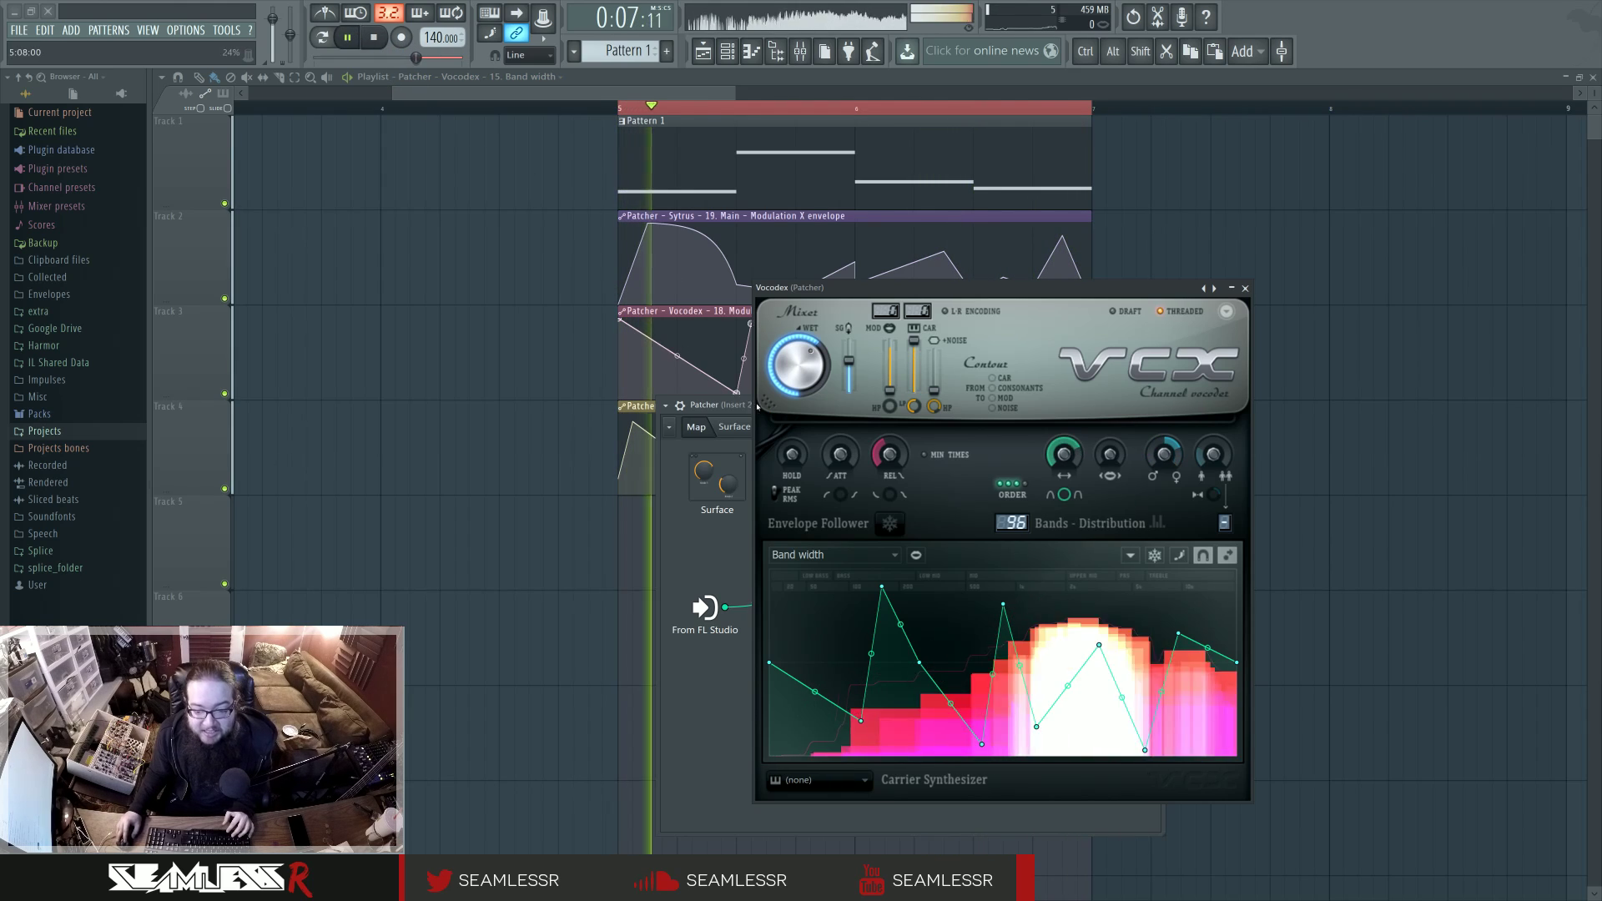
{"action": "left_click", "coordinate": [867, 561]}
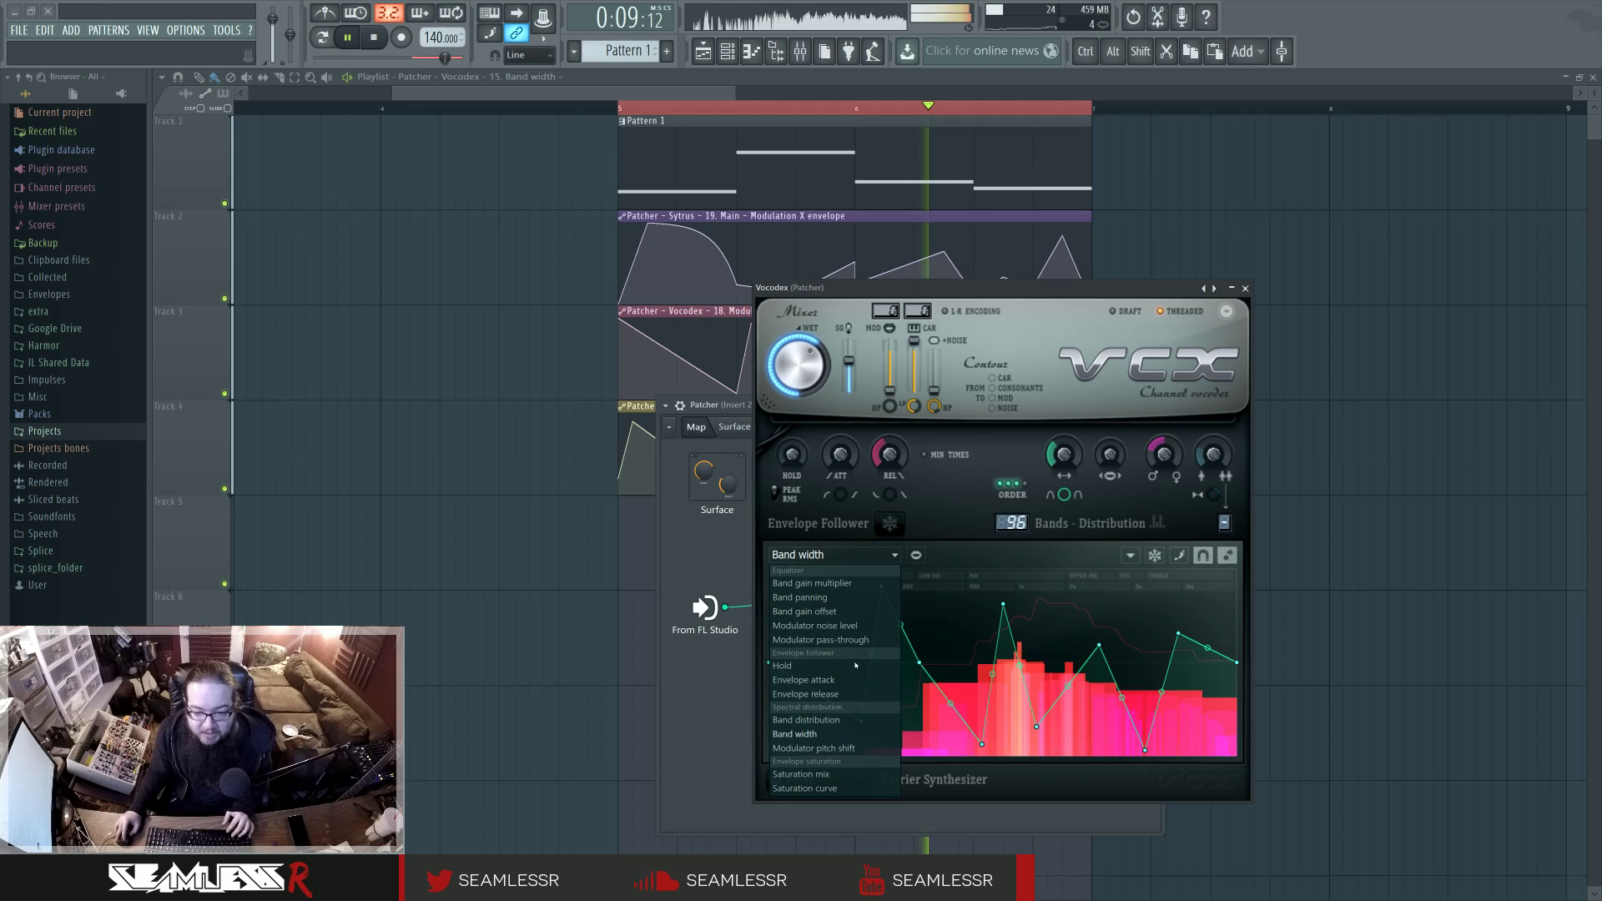
{"action": "left_click", "coordinate": [865, 556]}
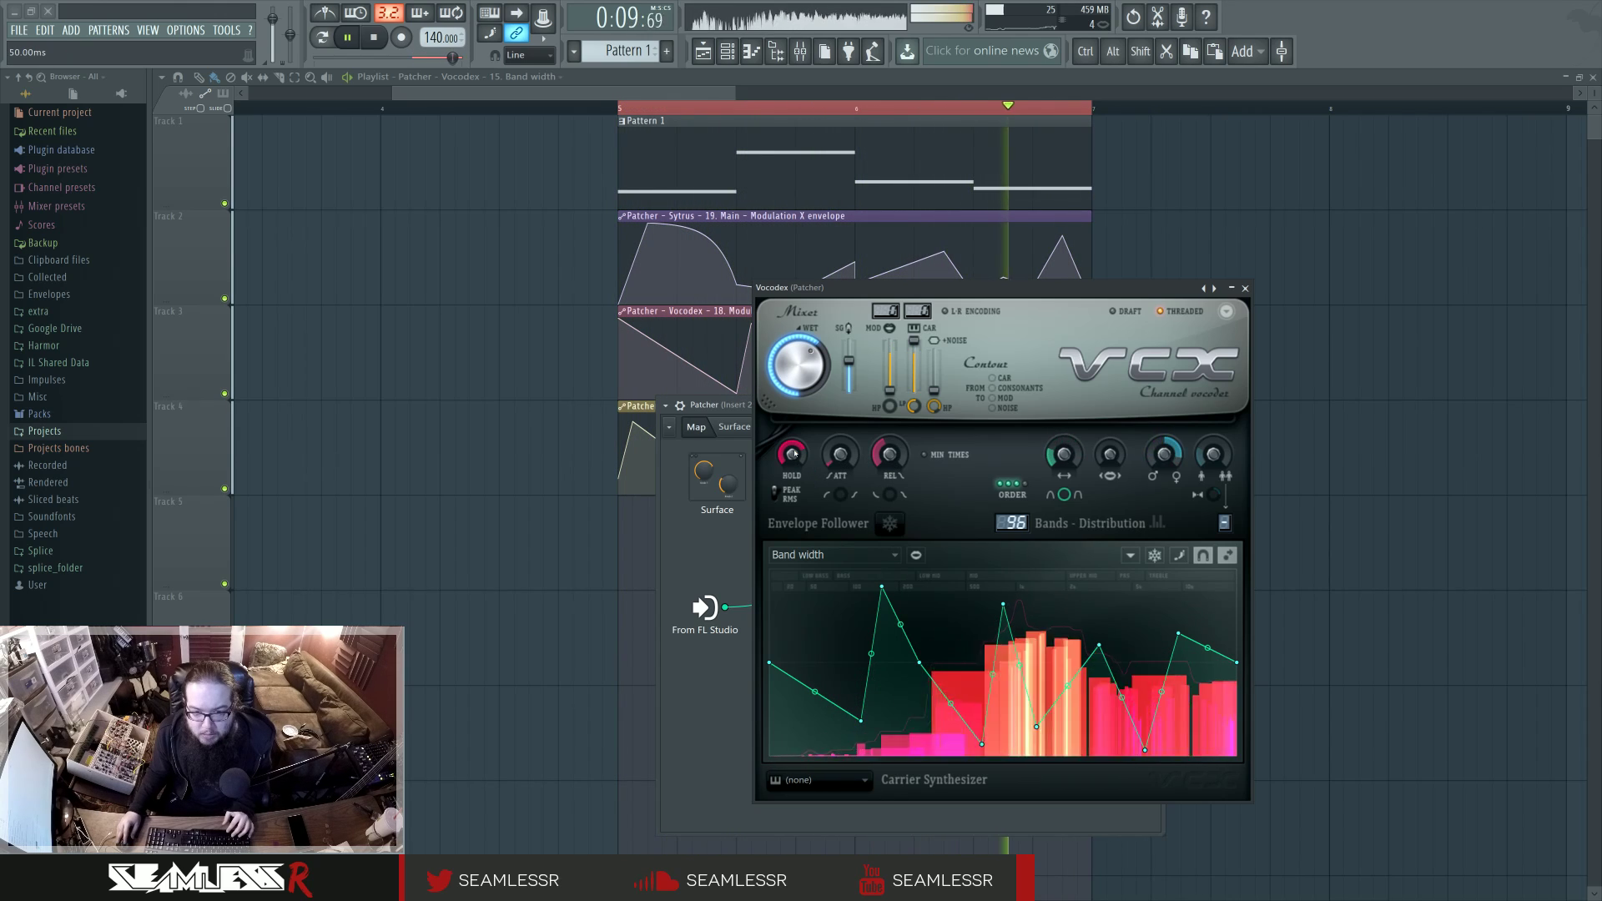
{"action": "left_click_drag", "start_coordinate": [794, 453], "coordinate": [794, 456]}
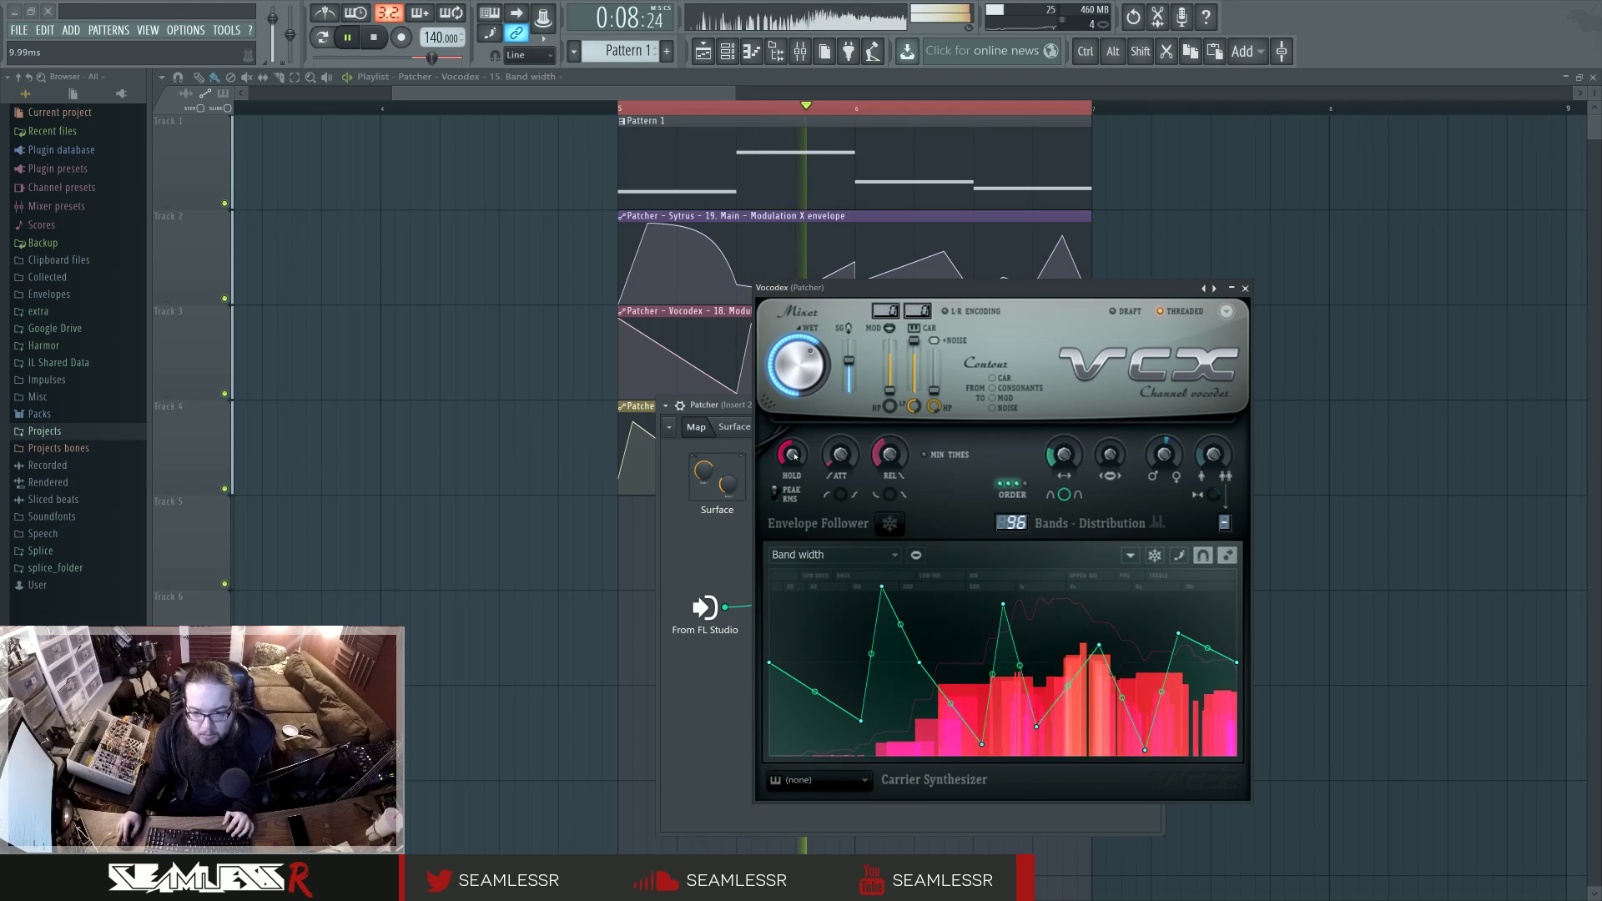
Display the Band distribution curve and straighten its curved segments, leaving only the first rise curved.
{"action": "left_click", "coordinate": [835, 555]}
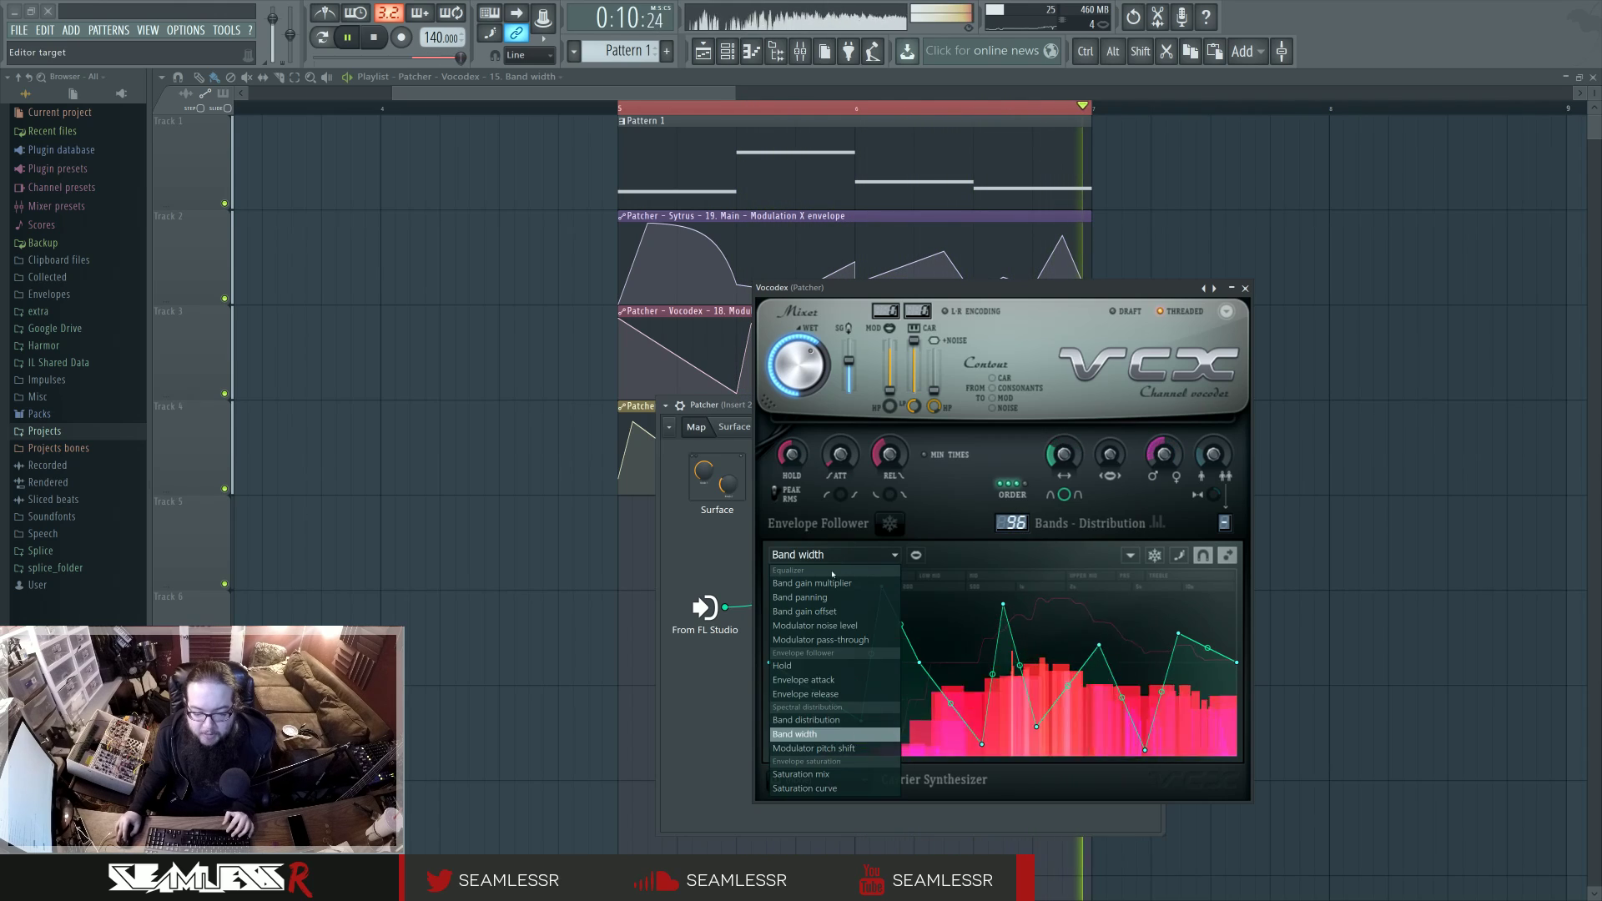
{"action": "left_click", "coordinate": [835, 720]}
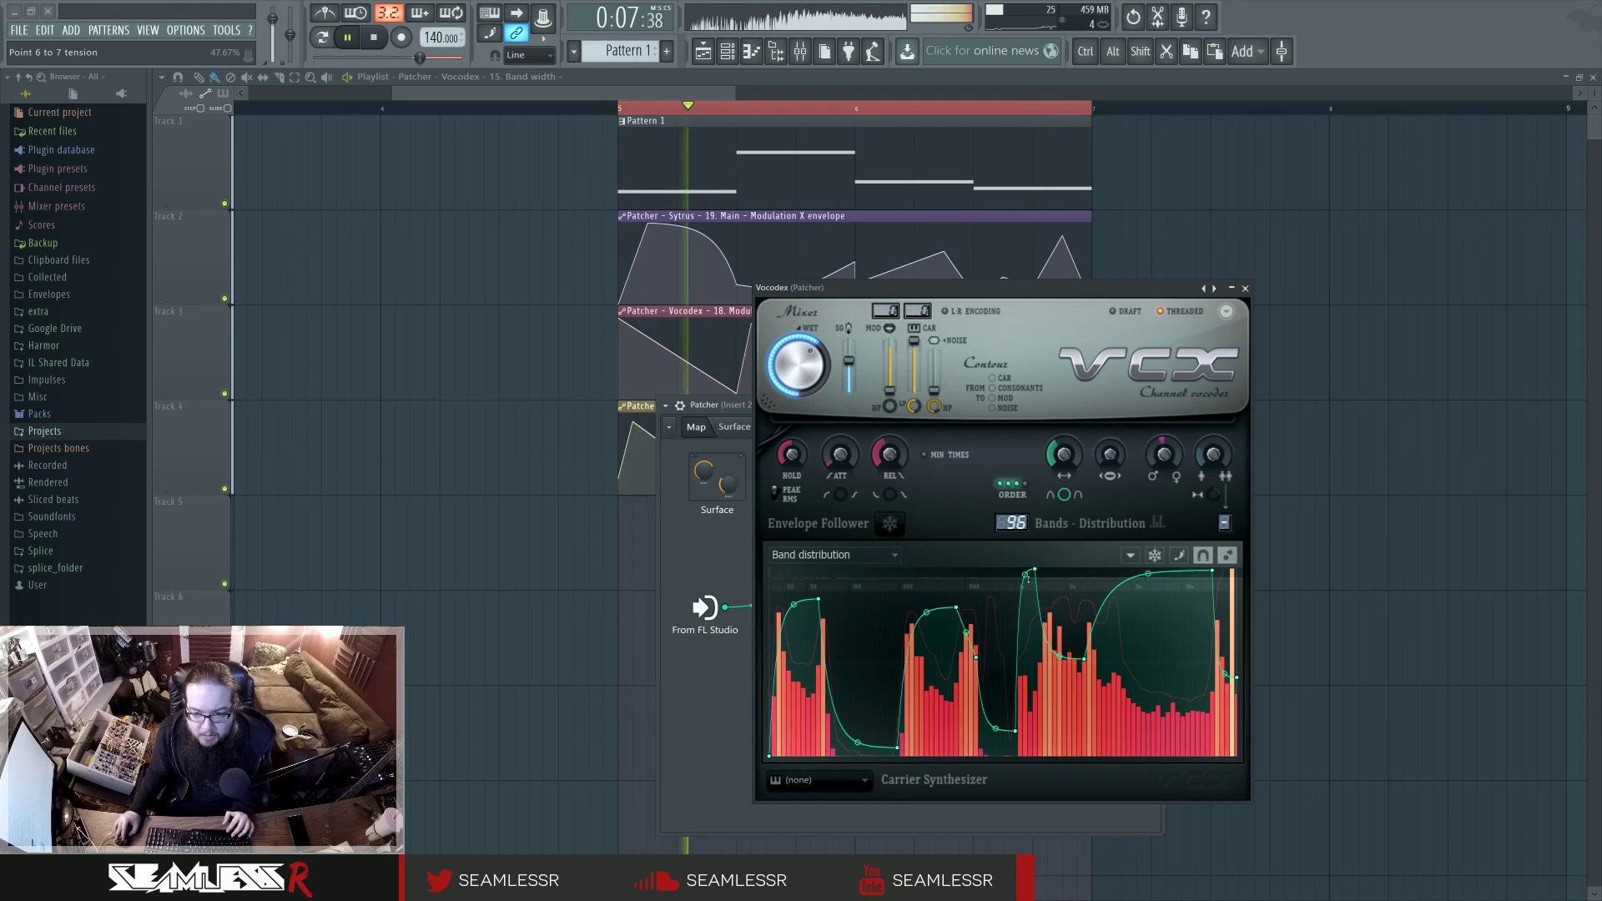
{"action": "right_click", "coordinate": [1035, 571]}
{"action": "left_click", "coordinate": [1026, 578]}
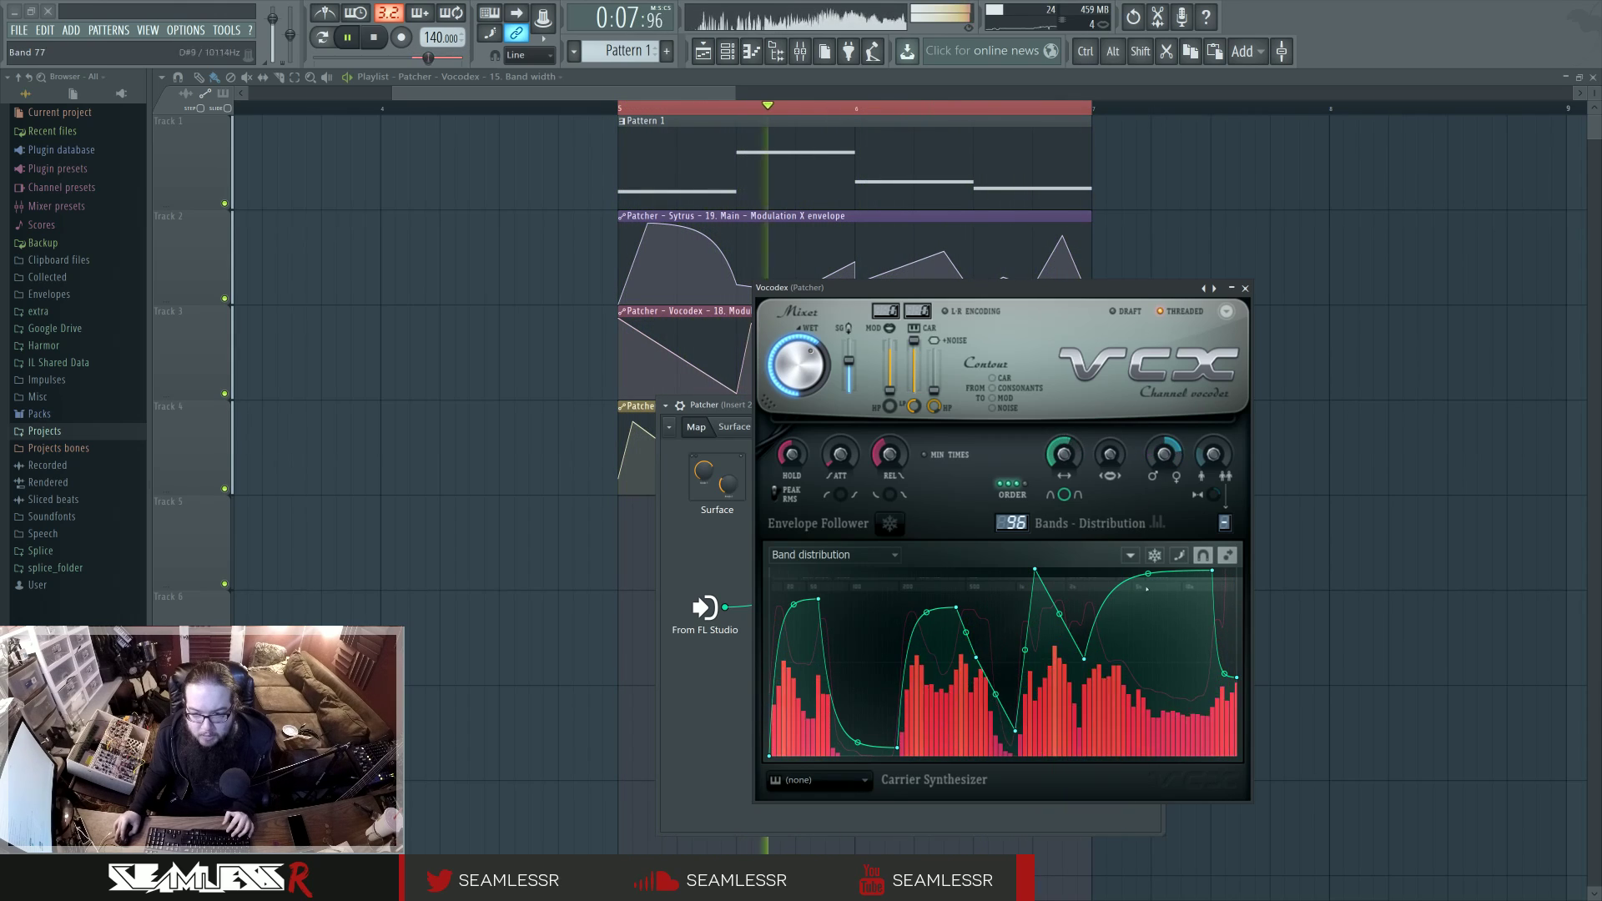
{"action": "left_click_drag", "start_coordinate": [1149, 575], "coordinate": [1150, 577]}
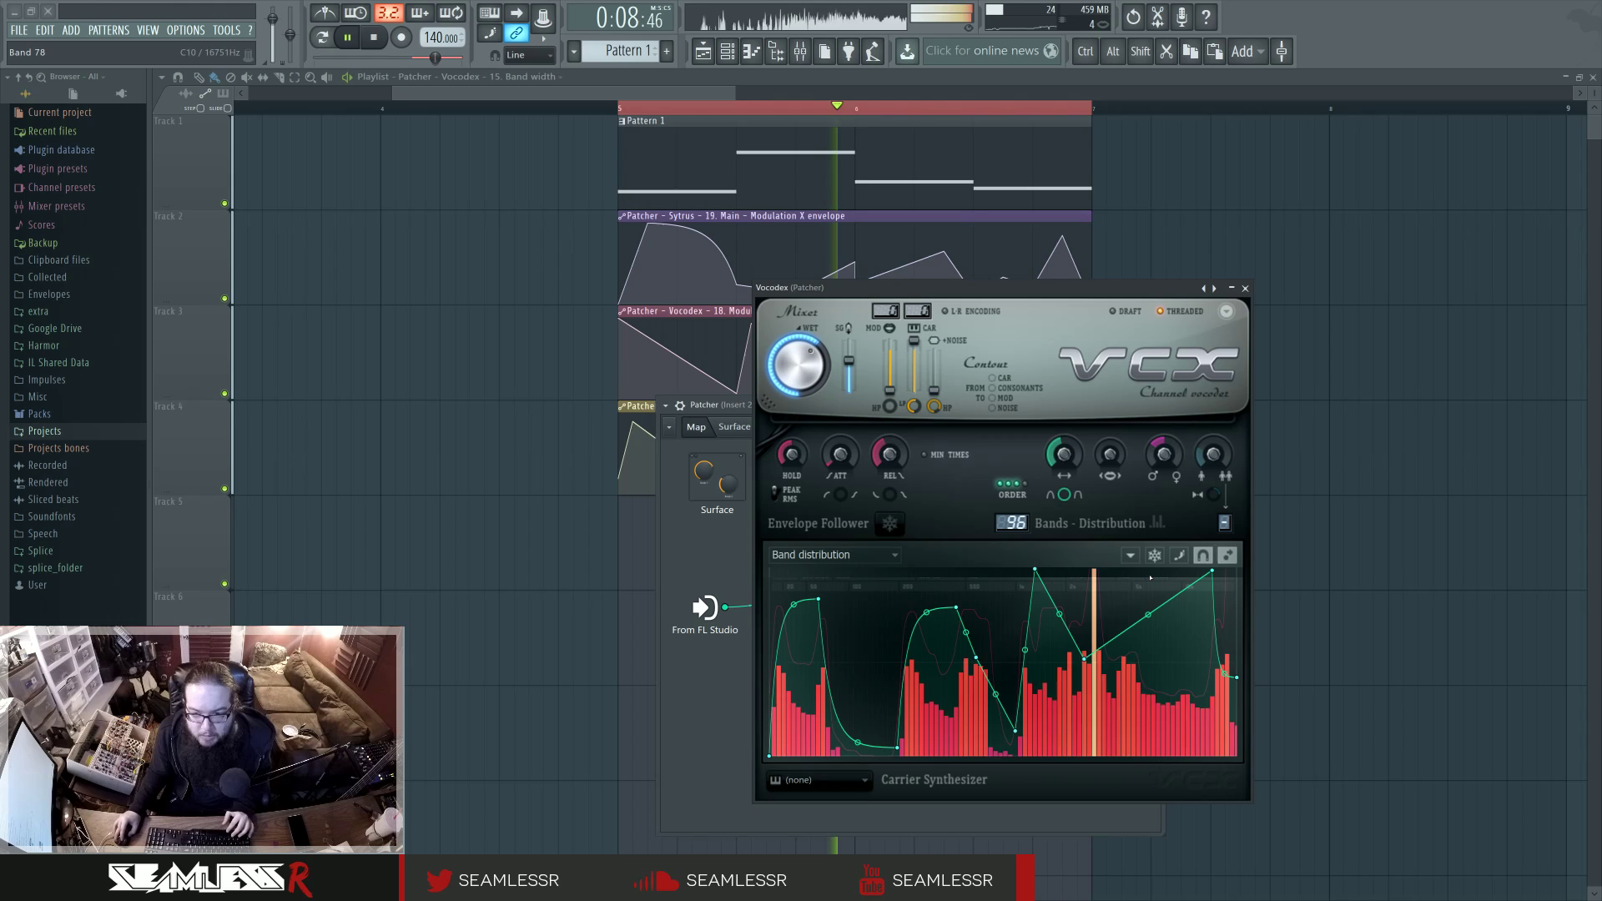
{"action": "right_click", "coordinate": [927, 612]}
{"action": "right_click", "coordinate": [858, 741]}
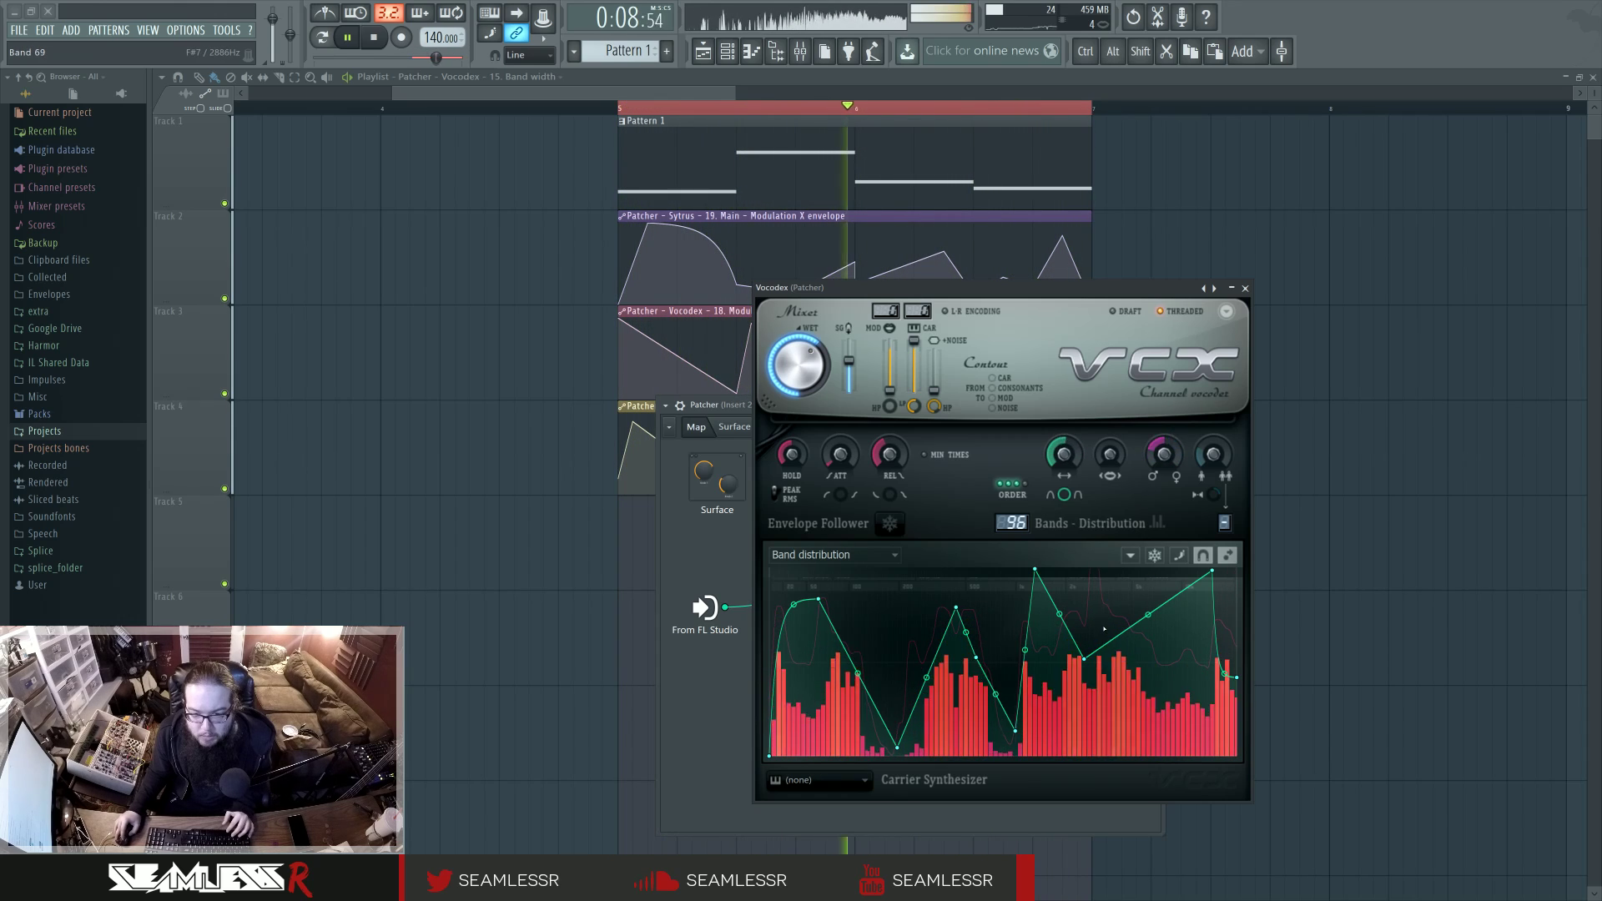
Shift the peaks and dip in the middle and upper part of the Band distribution curve towards lower bands.
{"action": "left_click_drag", "start_coordinate": [1040, 642], "coordinate": [1032, 573]}
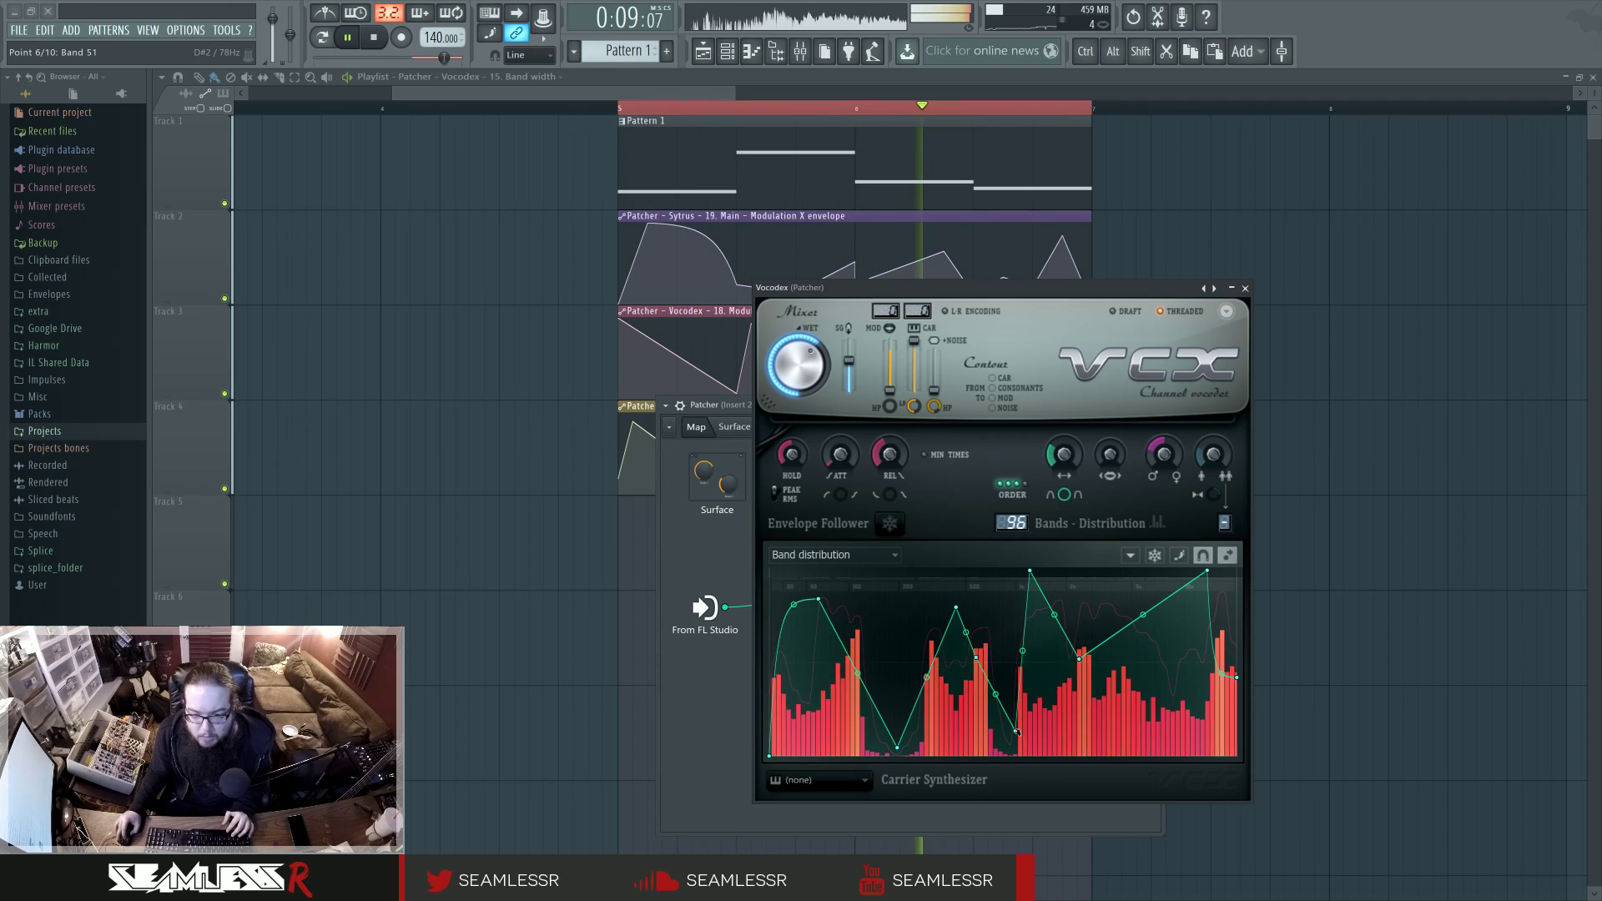
{"action": "left_click_drag", "start_coordinate": [1017, 731], "coordinate": [996, 720]}
{"action": "mouse_move", "coordinate": [957, 611]}
{"action": "left_mouse_down"}
{"action": "mouse_move", "coordinate": [990, 604]}
{"action": "mouse_move", "coordinate": [946, 604]}
{"action": "left_mouse_up"}
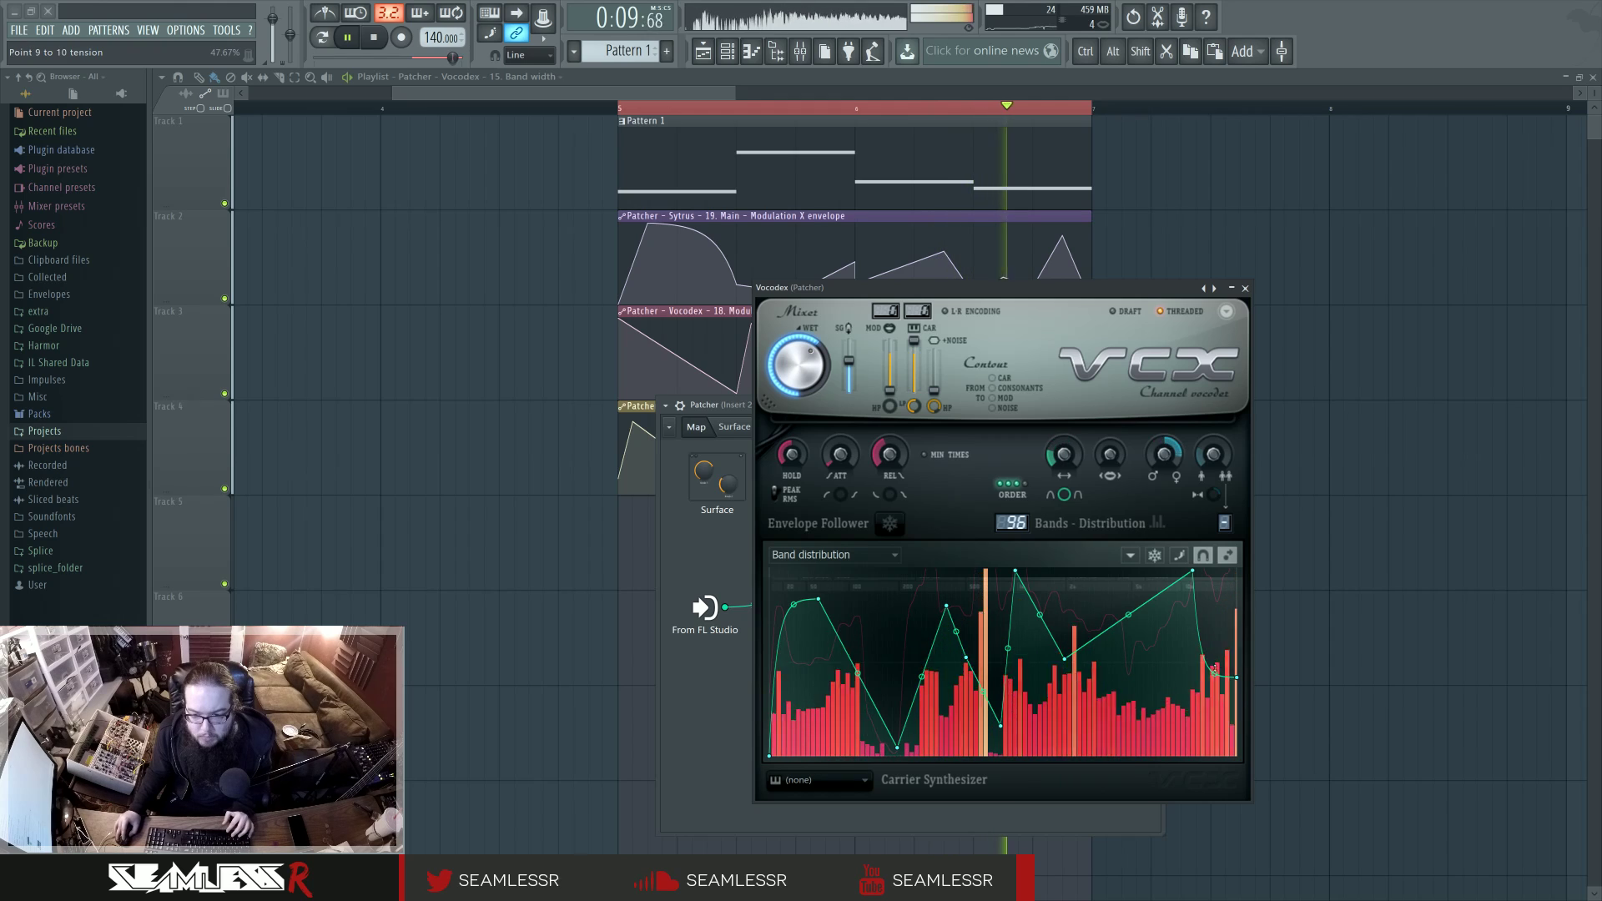
{"action": "left_click_drag", "start_coordinate": [1192, 572], "coordinate": [1120, 581]}
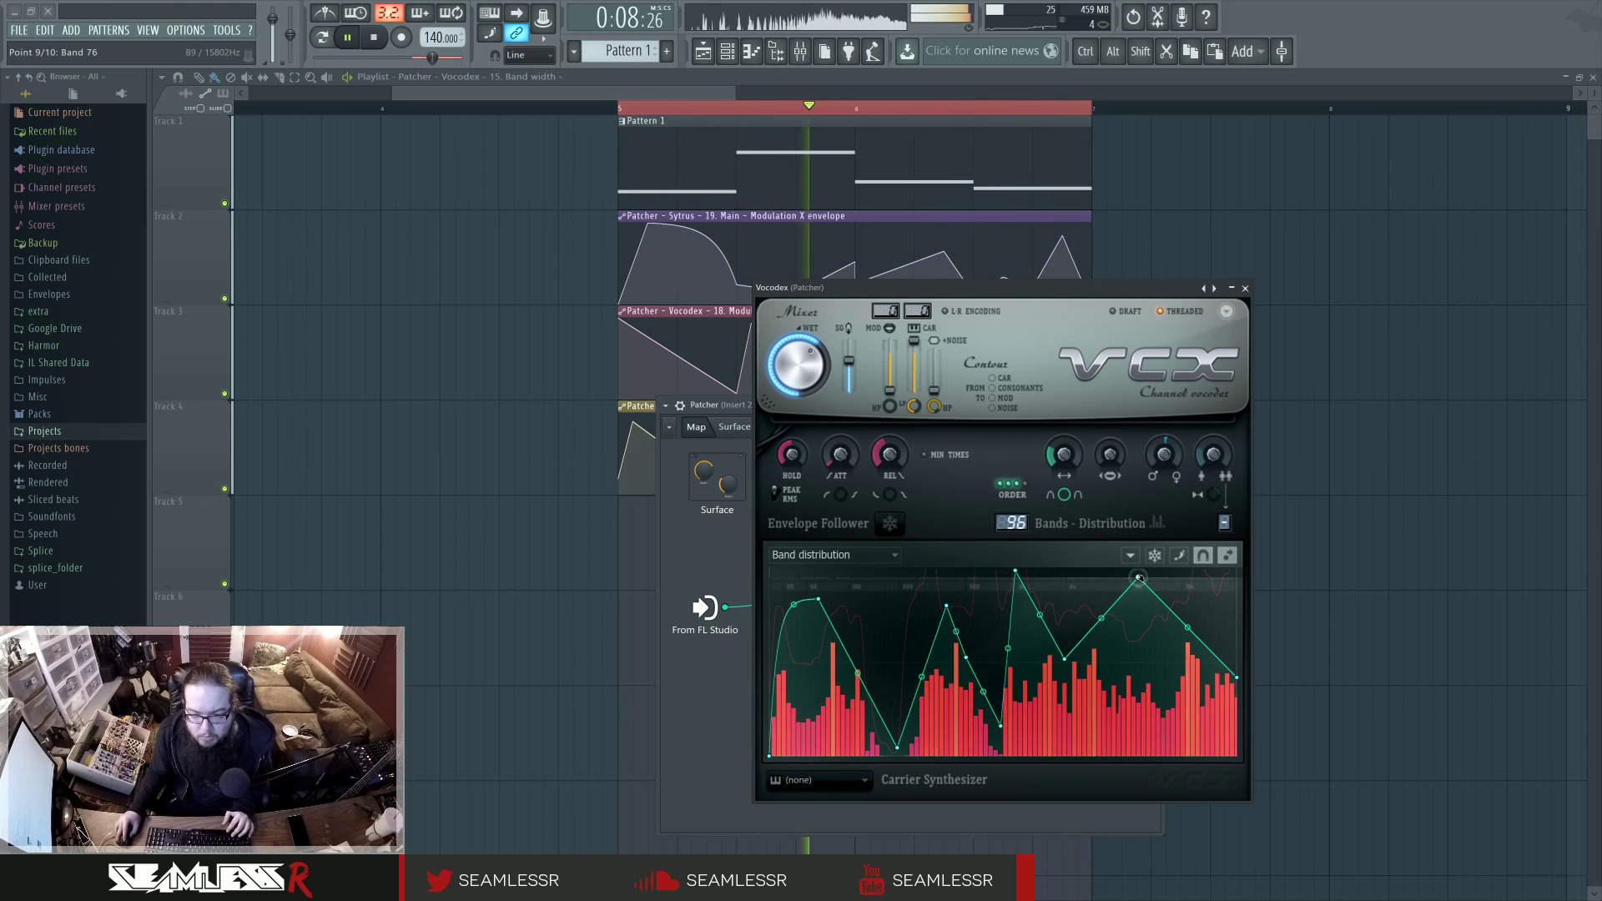
Raise the Band distribution curve's end point and reshape its upper half into a smooth rise from the second dip.
{"action": "left_click_drag", "start_coordinate": [1237, 677], "coordinate": [1237, 576]}
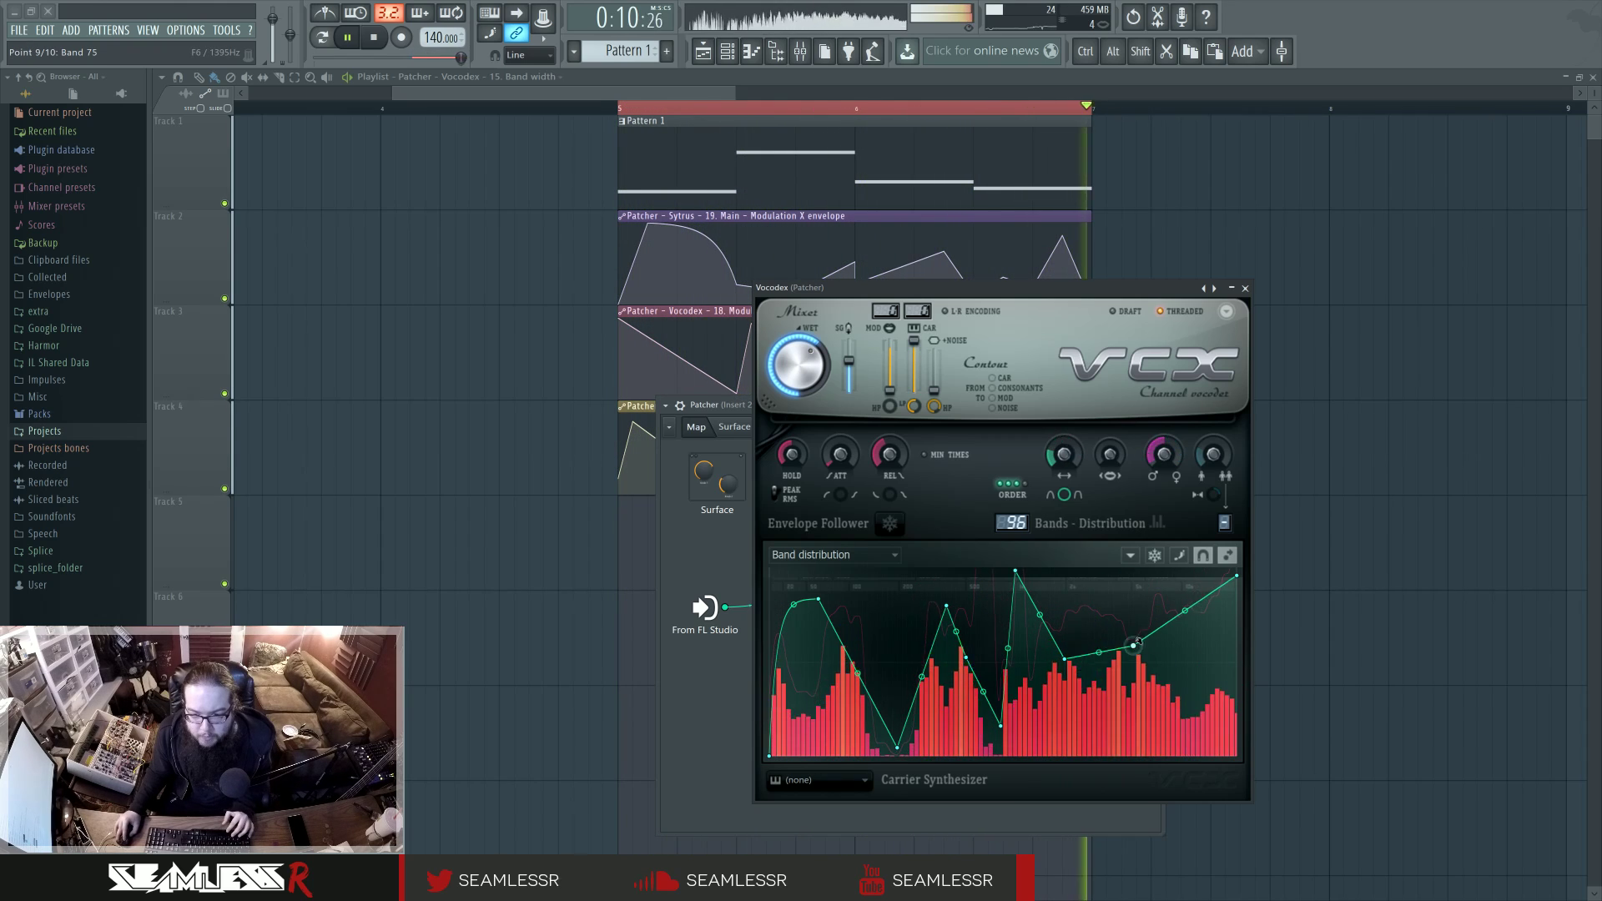
{"action": "left_click_drag", "start_coordinate": [1133, 647], "coordinate": [1138, 596]}
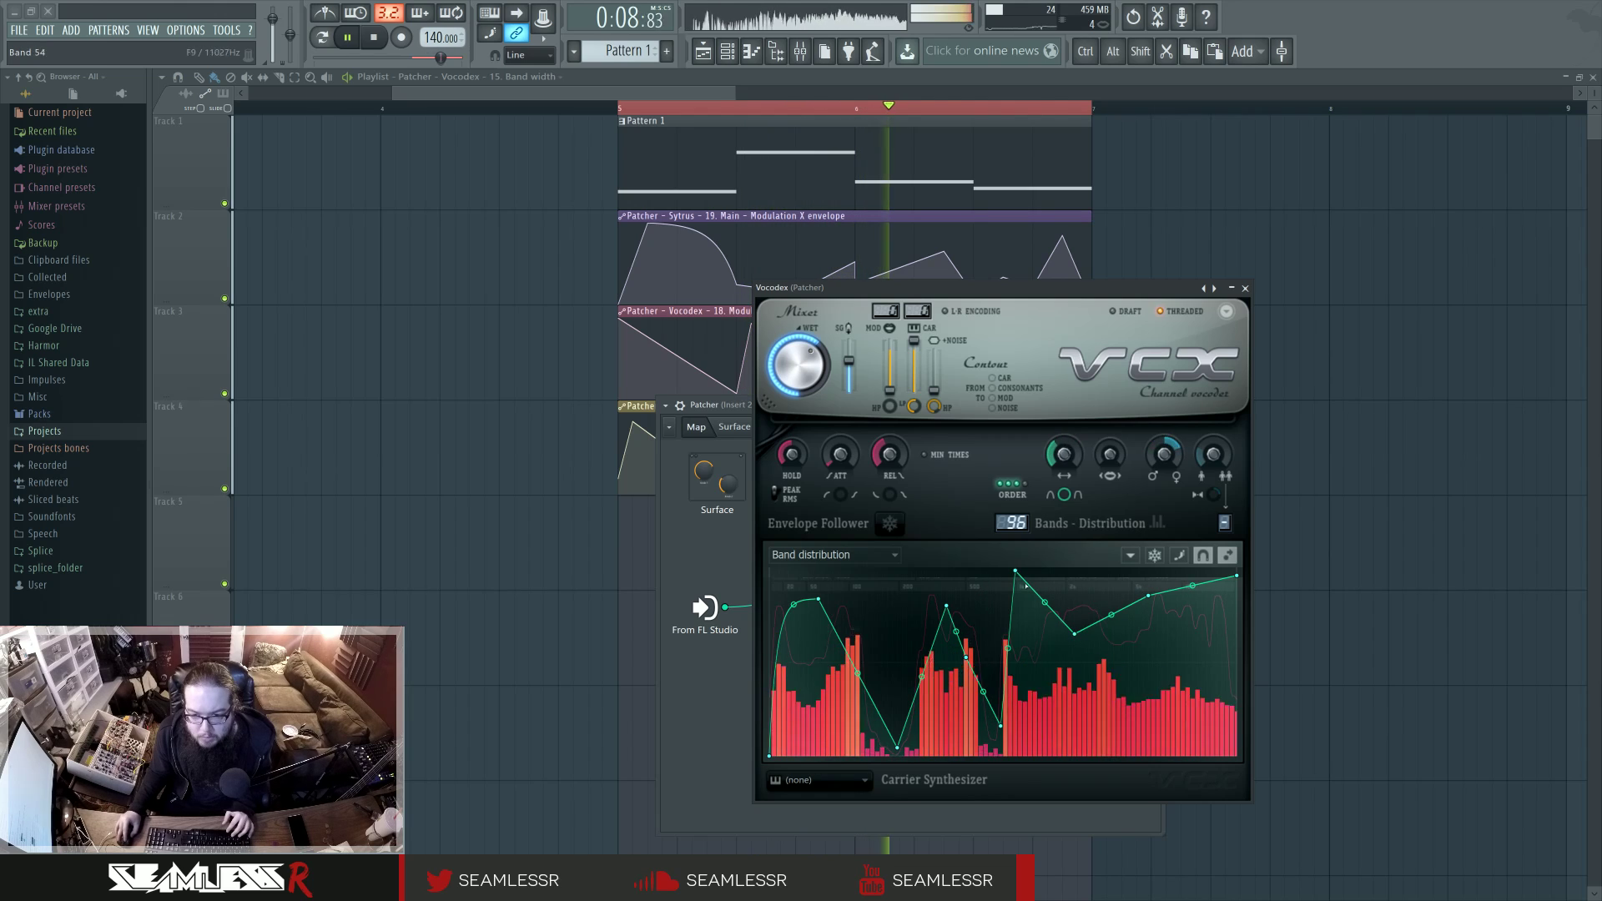
{"action": "left_click_drag", "start_coordinate": [1078, 619], "coordinate": [1078, 618]}
{"action": "left_click_drag", "start_coordinate": [1020, 681], "coordinate": [1025, 656]}
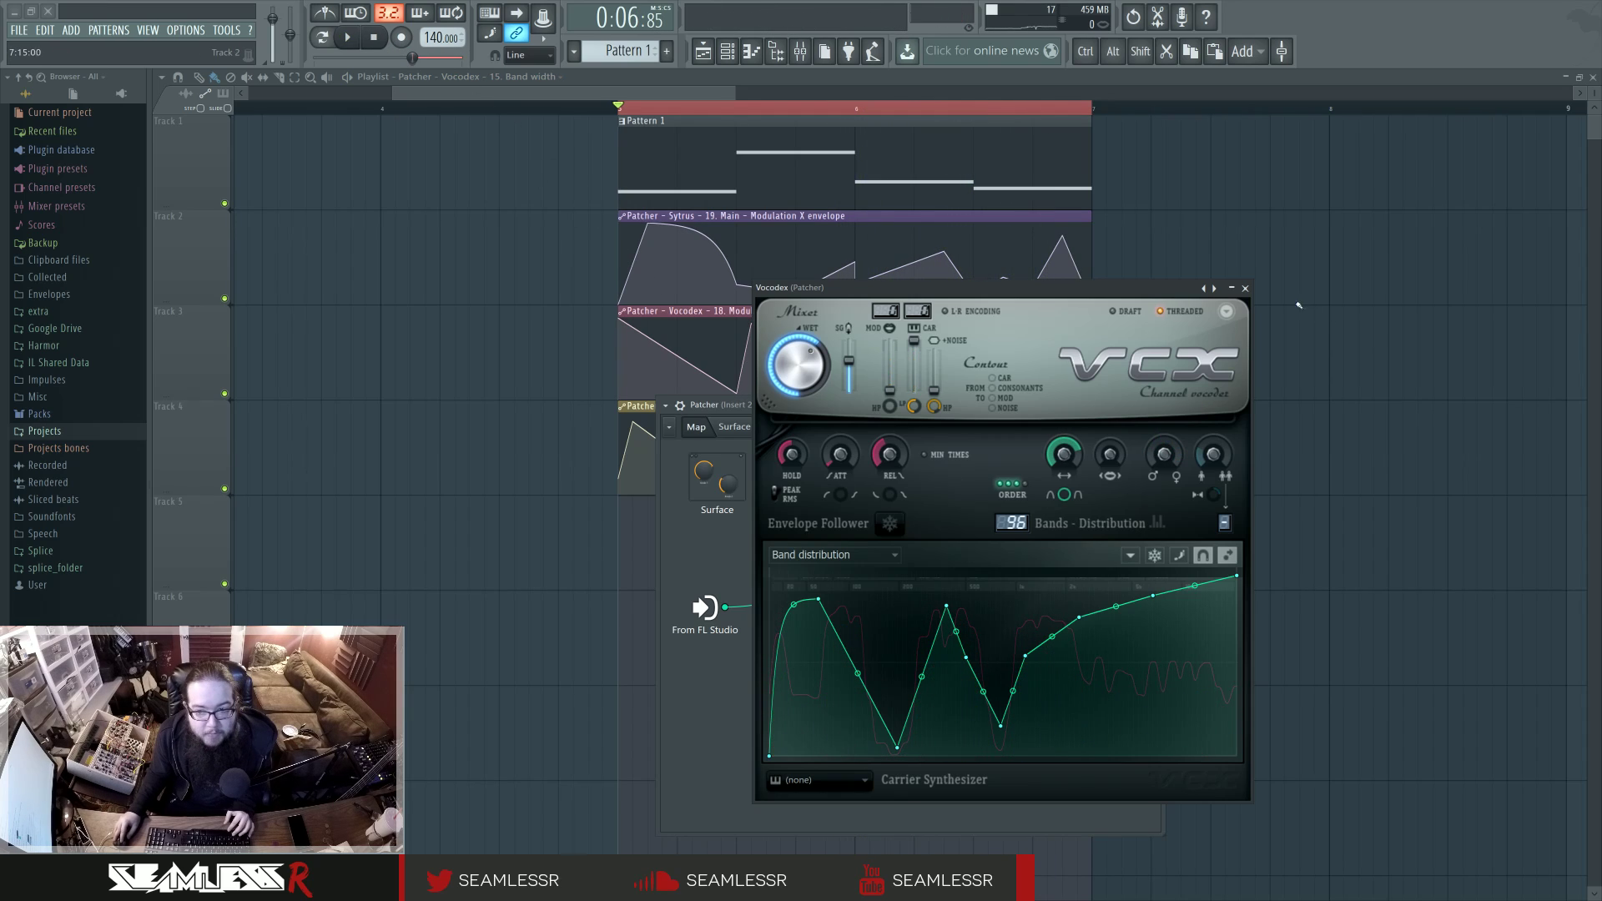
Close Vocodex, reposition Sytrus, Delay bank and Vocodex in the Patcher map, and audition the pattern.
{"action": "left_click", "coordinate": [1245, 288]}
{"action": "left_click_drag", "start_coordinate": [834, 609], "coordinate": [824, 610]}
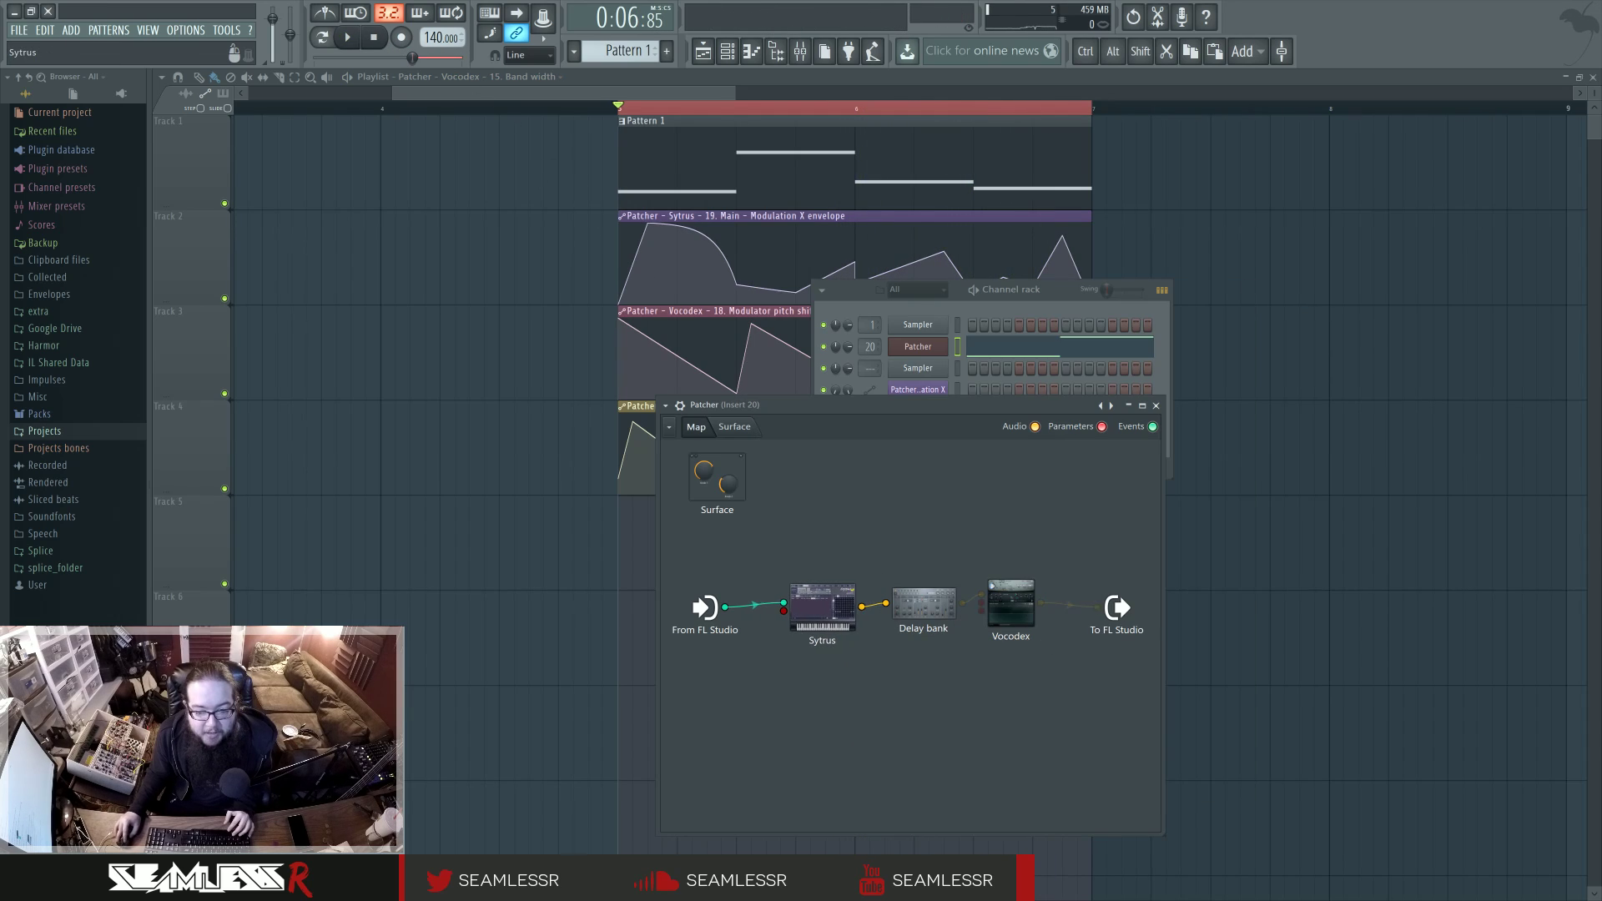
{"action": "left_click_drag", "start_coordinate": [925, 604], "coordinate": [898, 602]}
{"action": "left_click_drag", "start_coordinate": [1011, 605], "coordinate": [907, 580]}
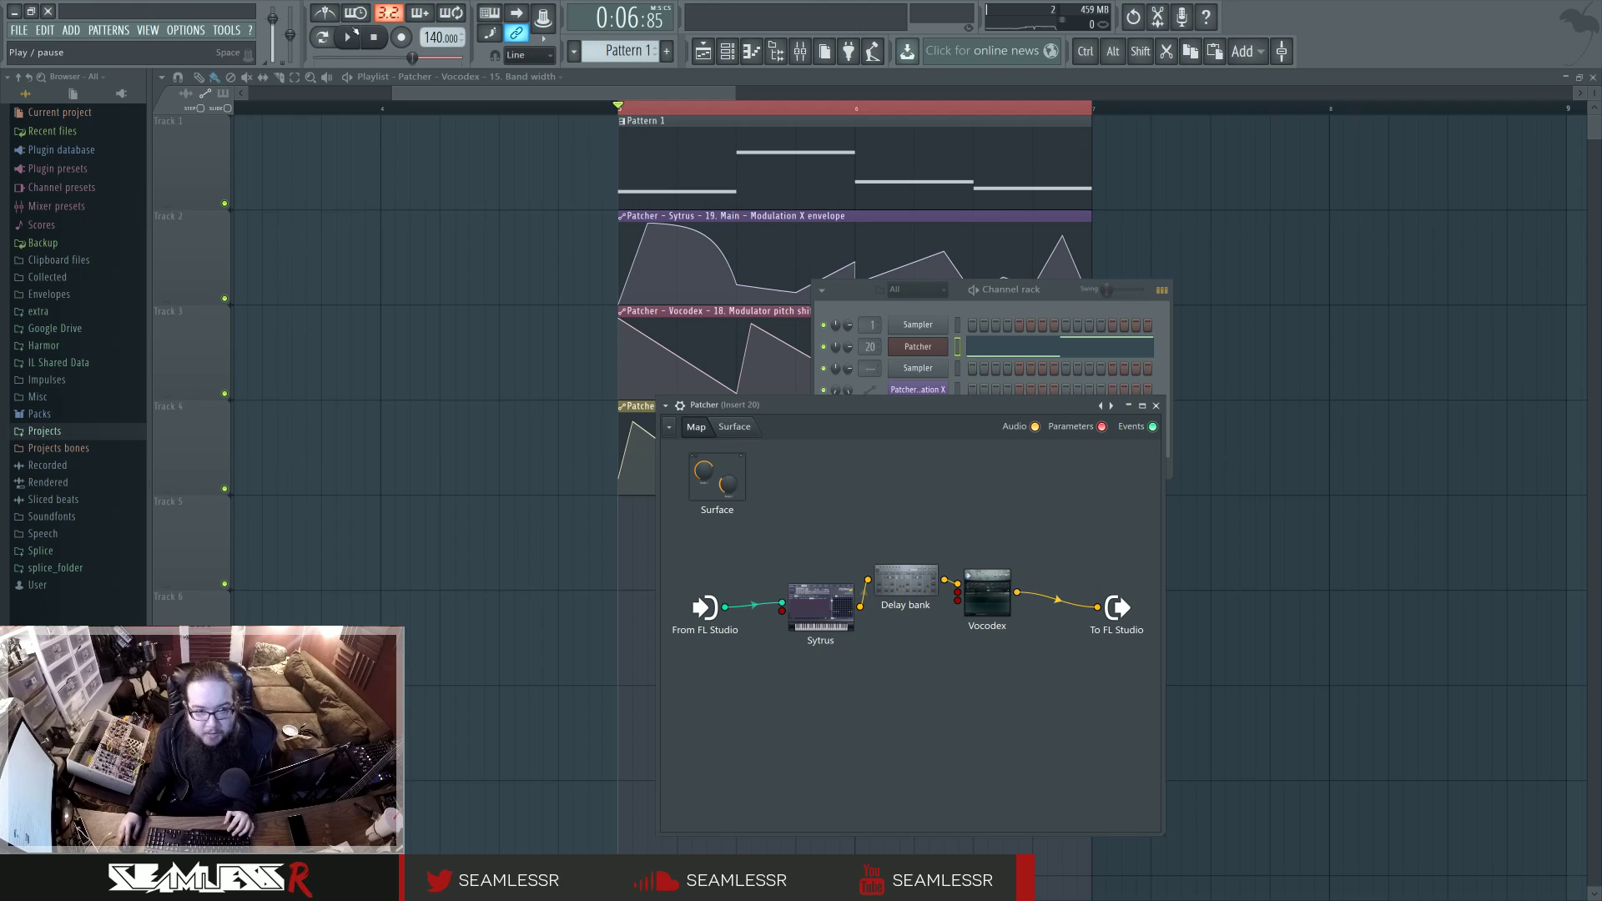
{"action": "key", "text": "space"}
{"action": "key", "text": "space"}
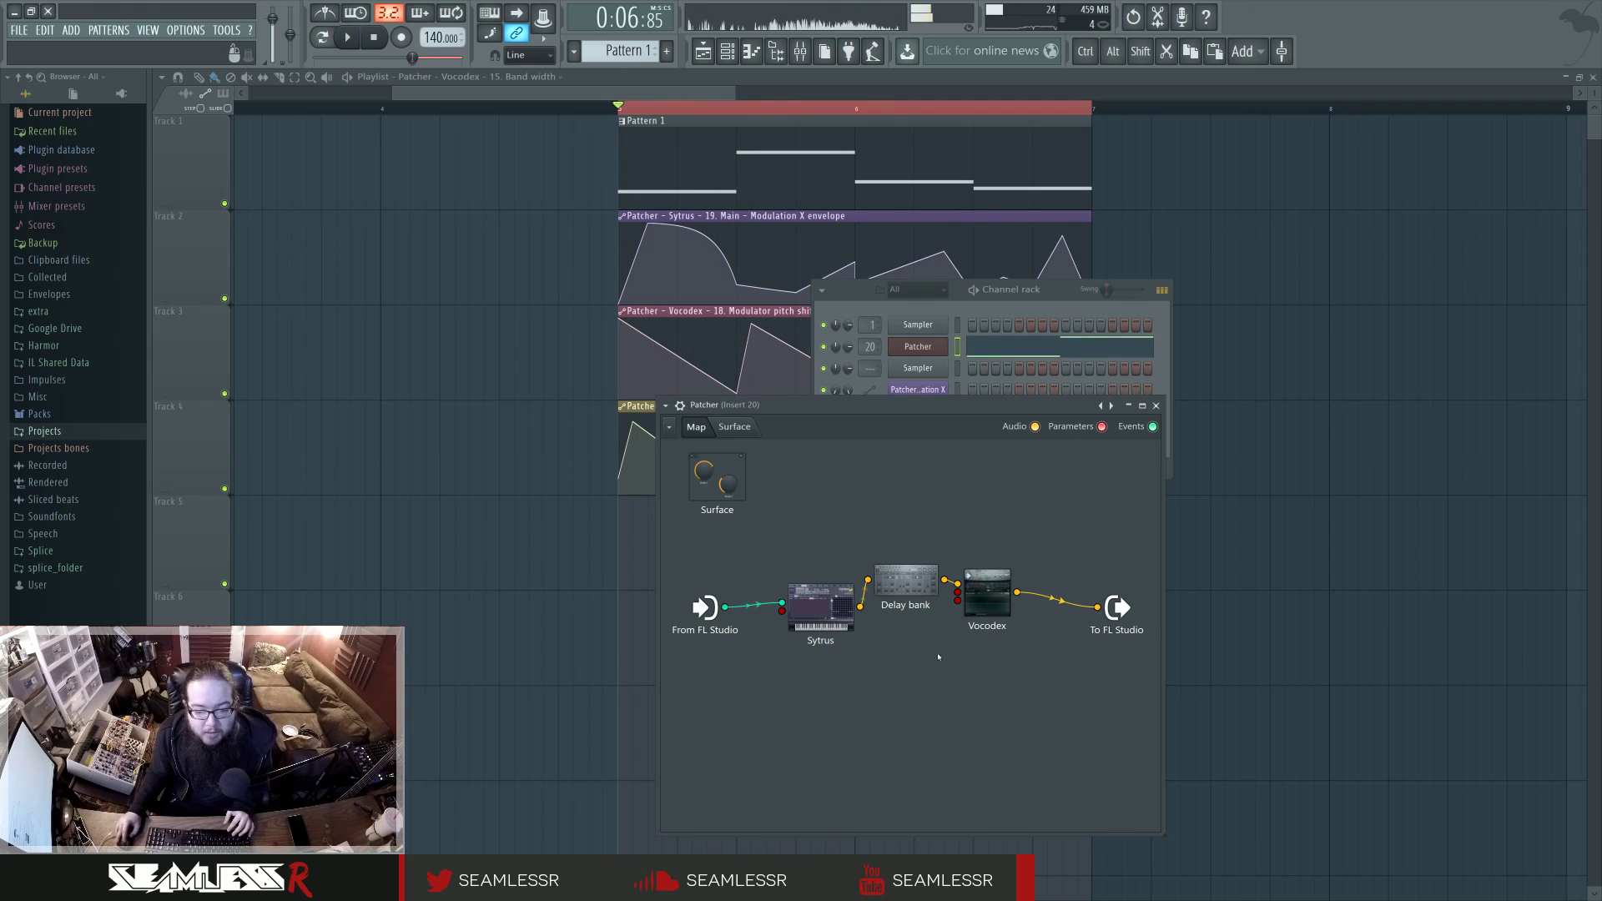
{"action": "key", "text": "space"}
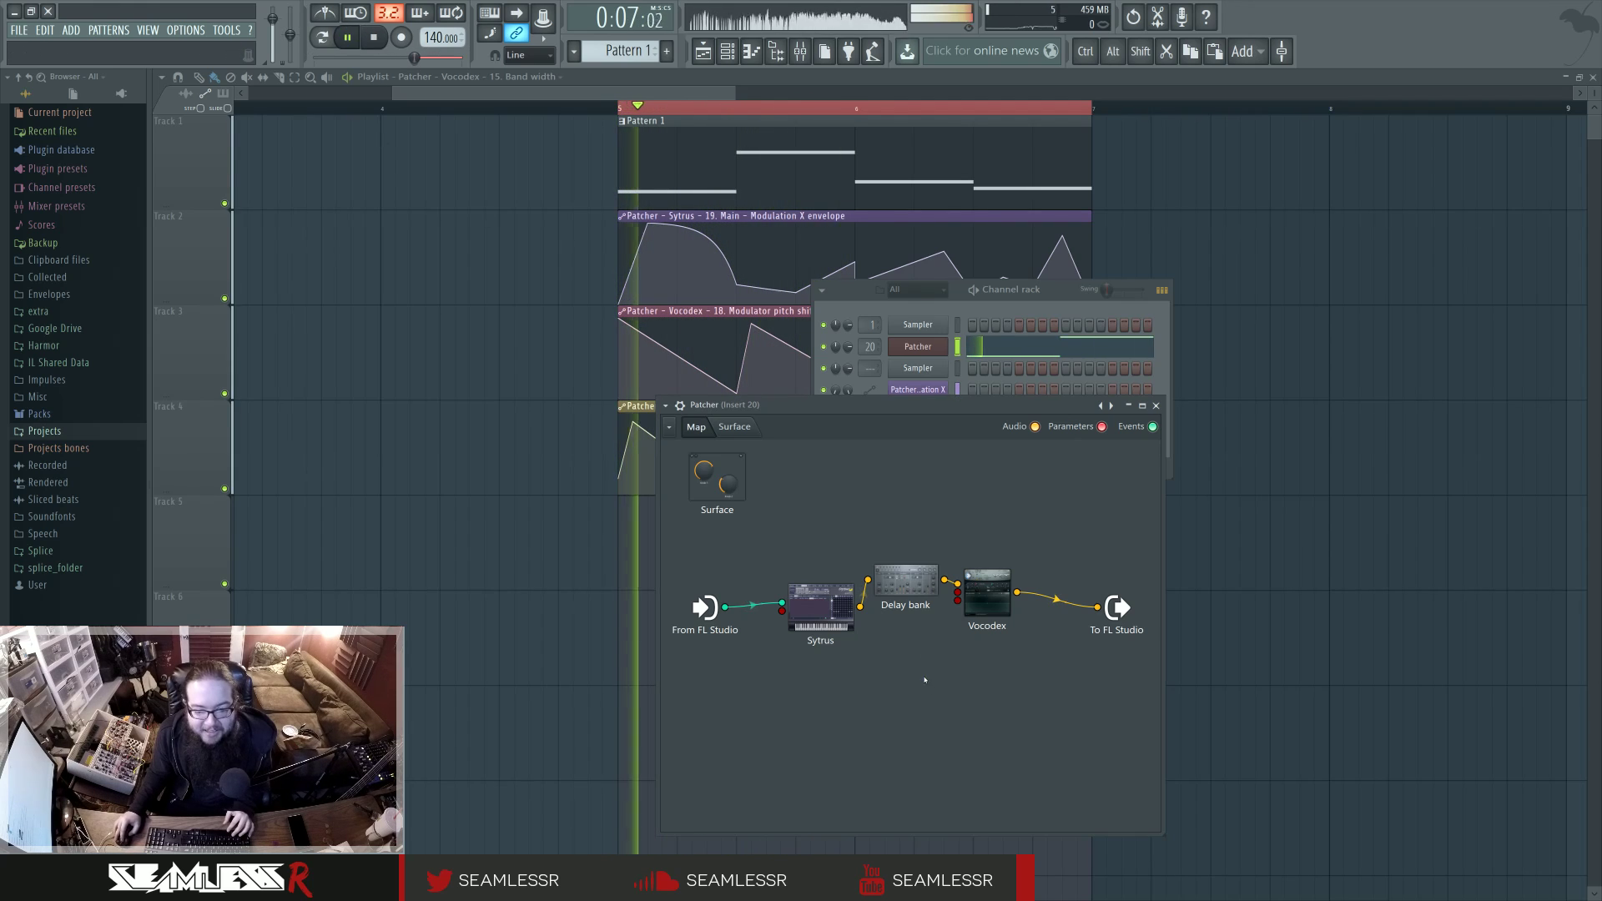
{"action": "key", "text": "space"}
Open Sytrus's main settings and set its unison to 2 voices while the pattern plays.
{"action": "double_click", "coordinate": [826, 605]}
{"action": "left_click", "coordinate": [586, 405]}
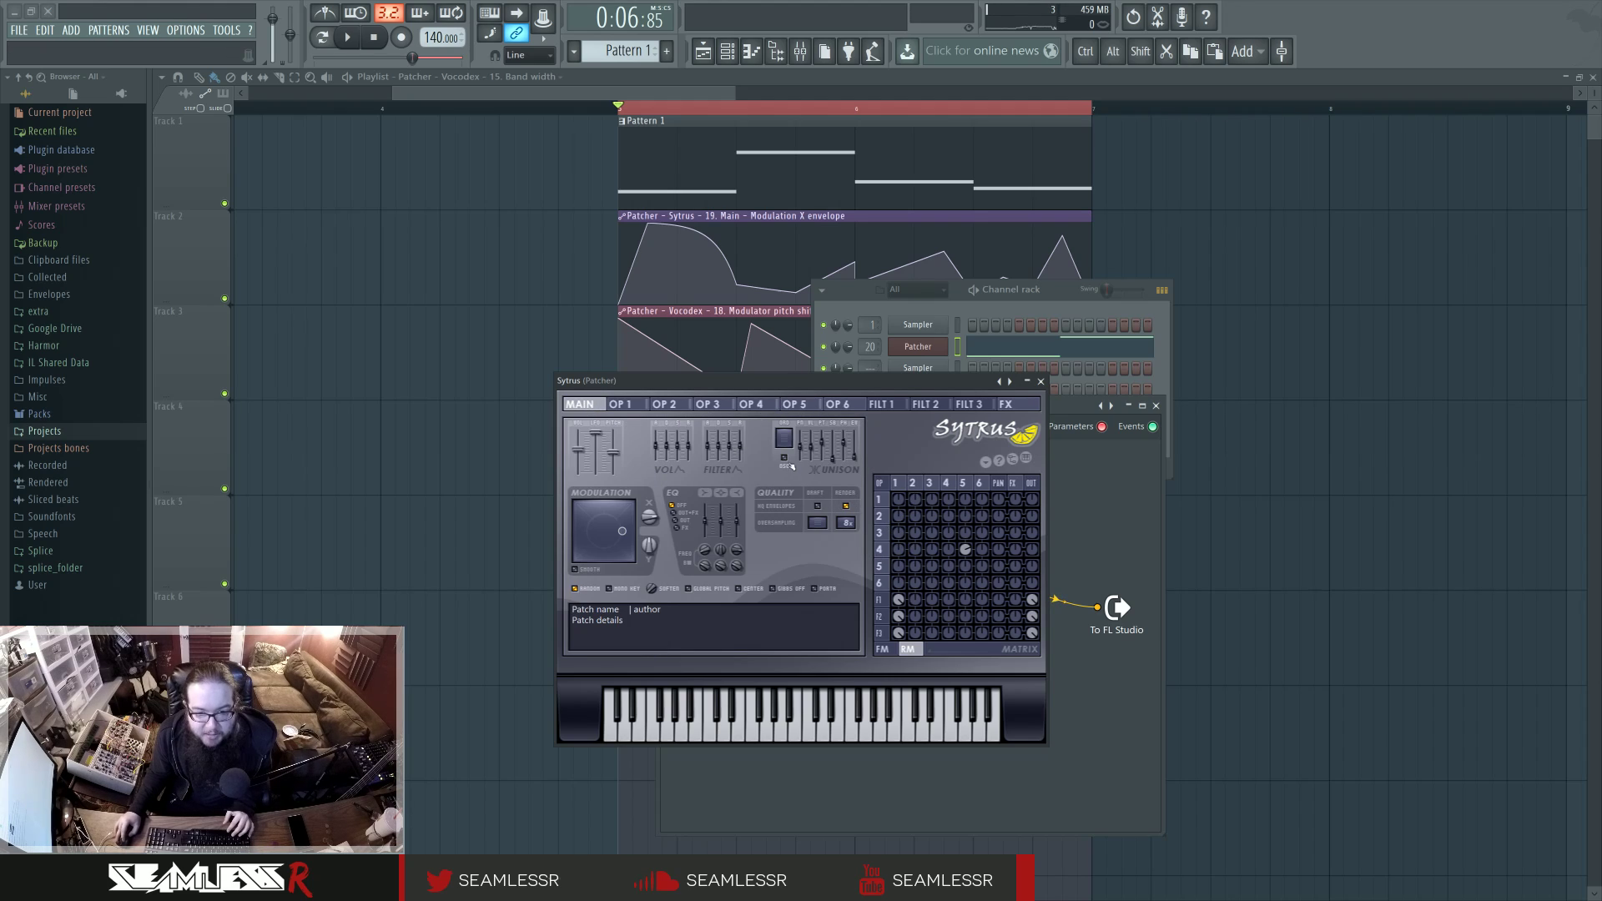
{"action": "key", "text": "space"}
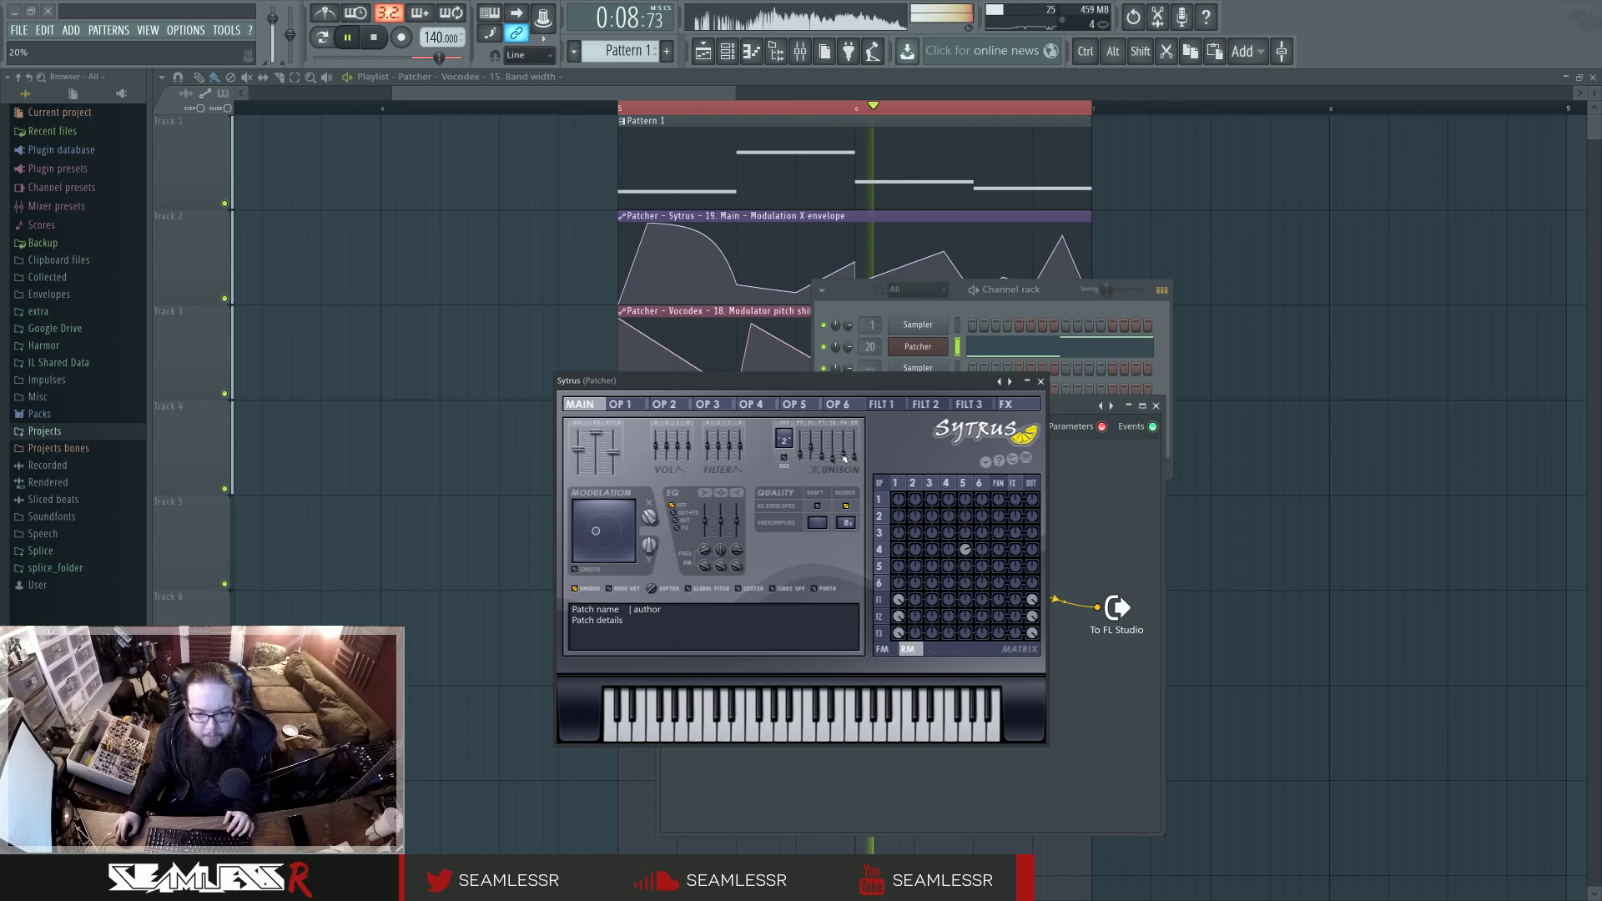
{"action": "left_click", "coordinate": [1040, 382]}
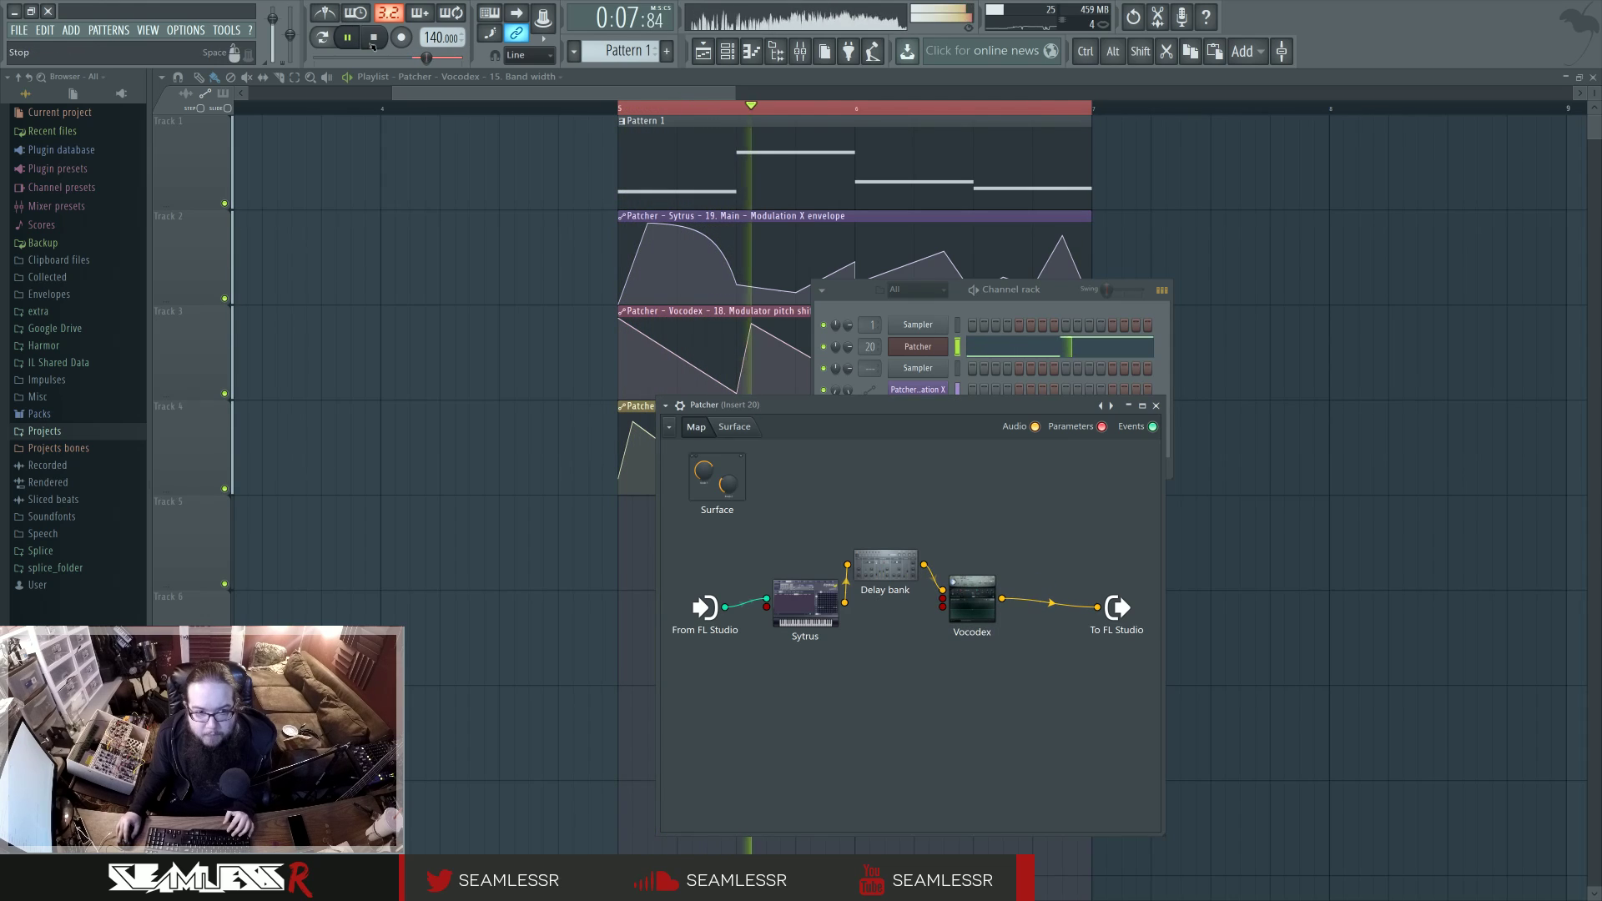
Add a WaveShaper fed by Vocodex and spread the modules out in the Patcher map.
{"action": "key", "text": "F8"}
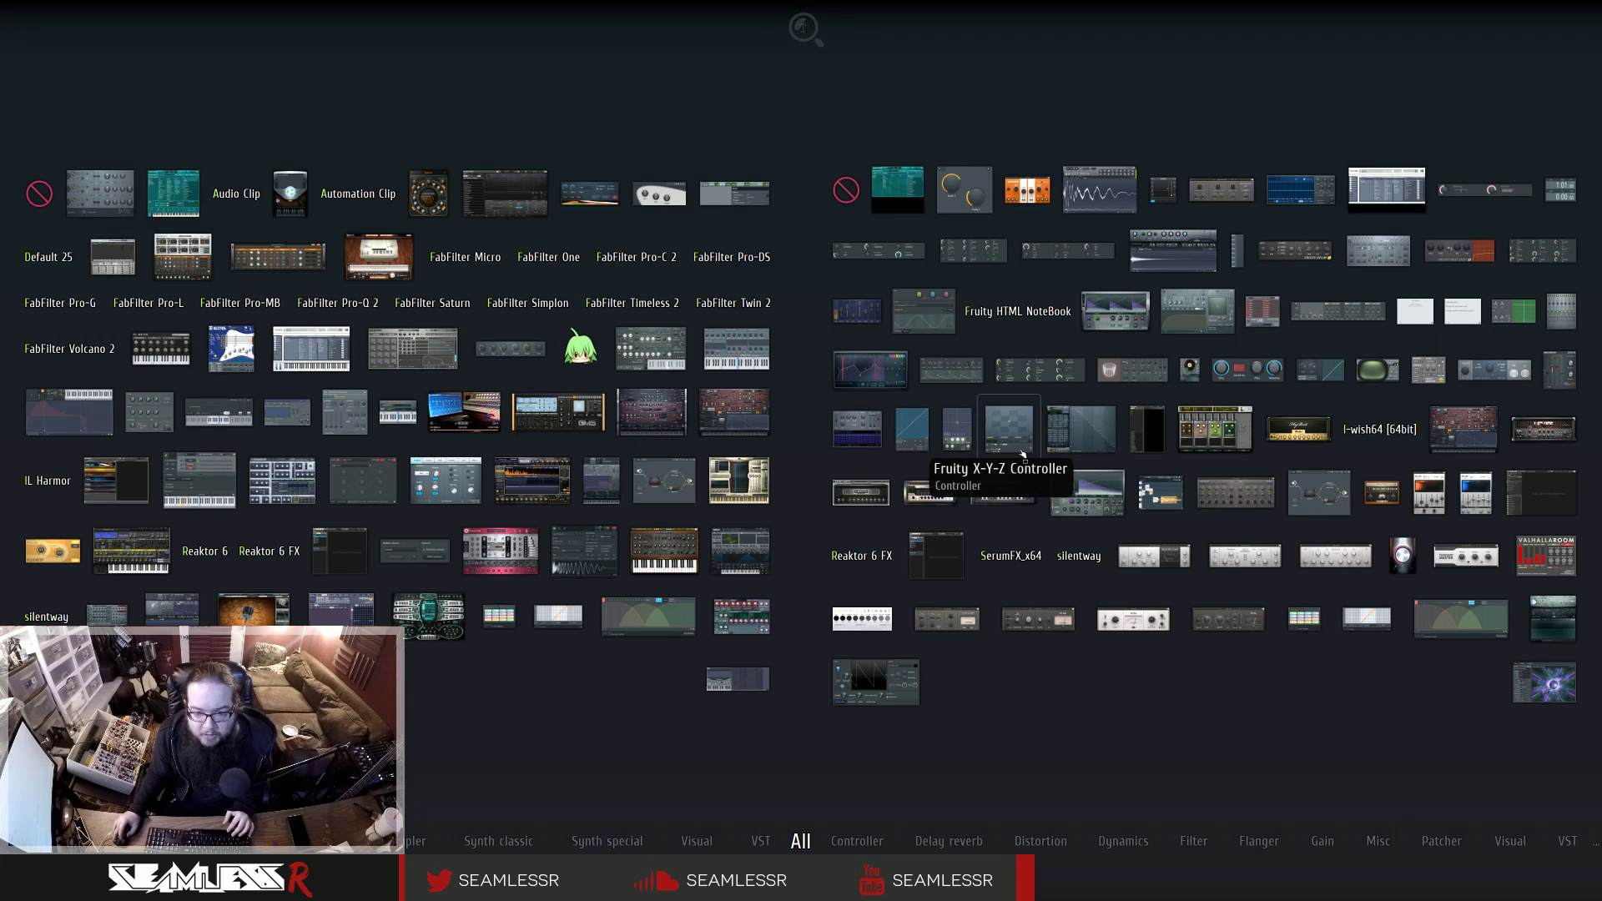
{"action": "left_click_drag", "start_coordinate": [1022, 455], "coordinate": [1032, 636]}
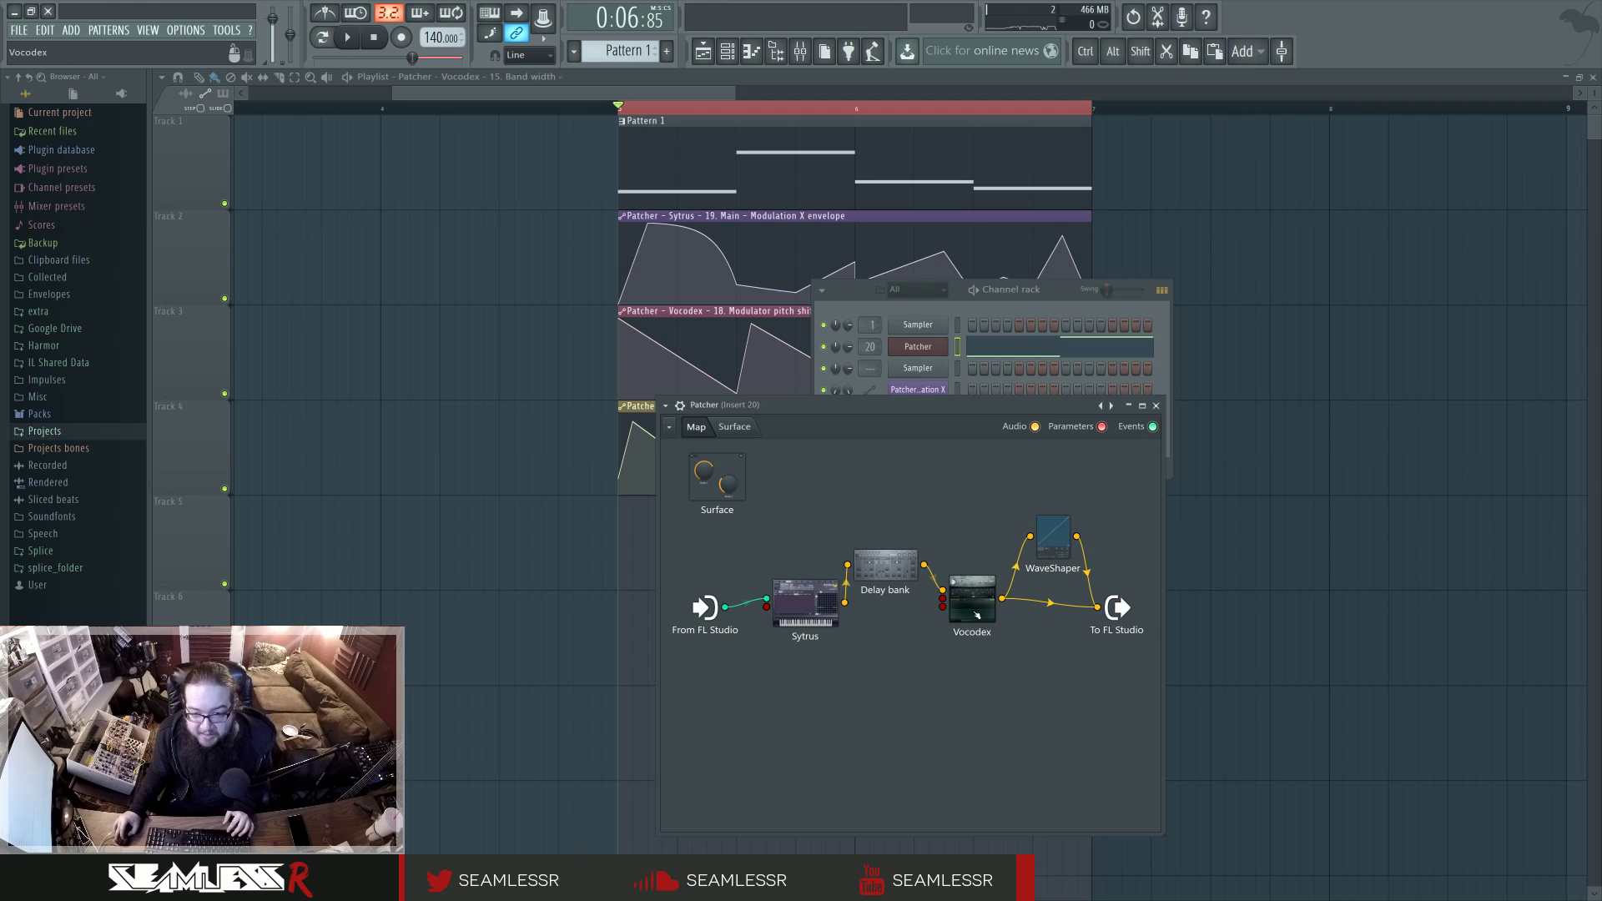
{"action": "left_click_drag", "start_coordinate": [977, 615], "coordinate": [968, 620]}
{"action": "left_click_drag", "start_coordinate": [887, 569], "coordinate": [876, 519]}
{"action": "left_click_drag", "start_coordinate": [809, 605], "coordinate": [793, 634]}
{"action": "left_click_drag", "start_coordinate": [964, 610], "coordinate": [913, 649]}
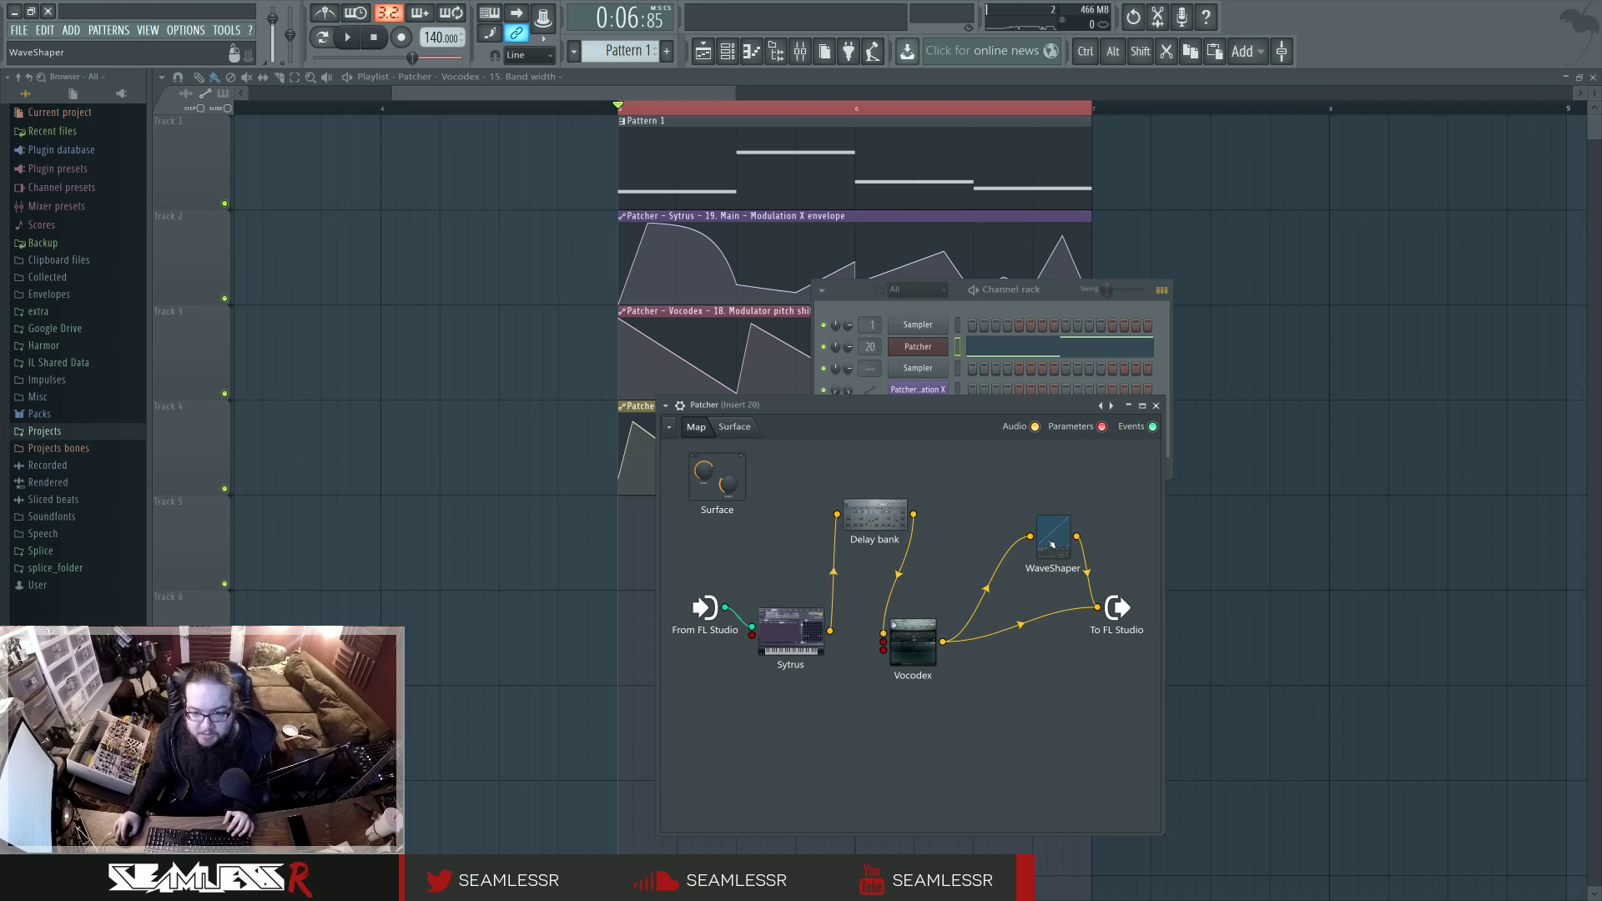
{"action": "left_click_drag", "start_coordinate": [1052, 544], "coordinate": [1011, 527]}
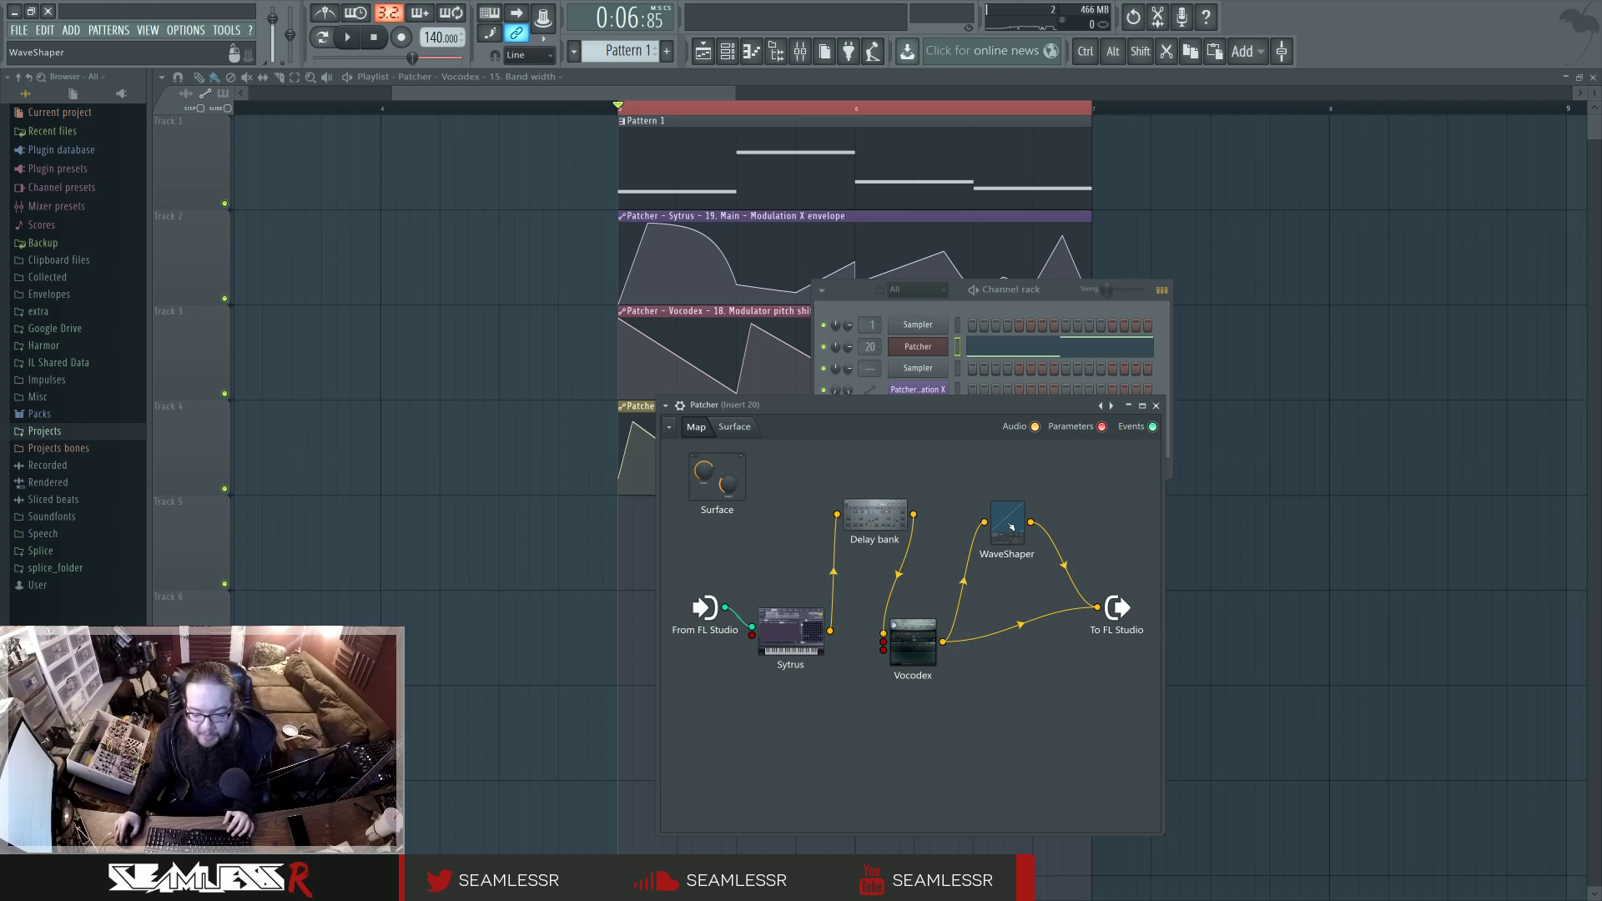
Route WaveShaper through a Param. EQ 2 and add a second Param. EQ 2 on a parallel path from Vocodex to the output.
{"action": "middle_click", "coordinate": [1022, 680]}
{"action": "left_click_drag", "start_coordinate": [884, 377], "coordinate": [1080, 658]}
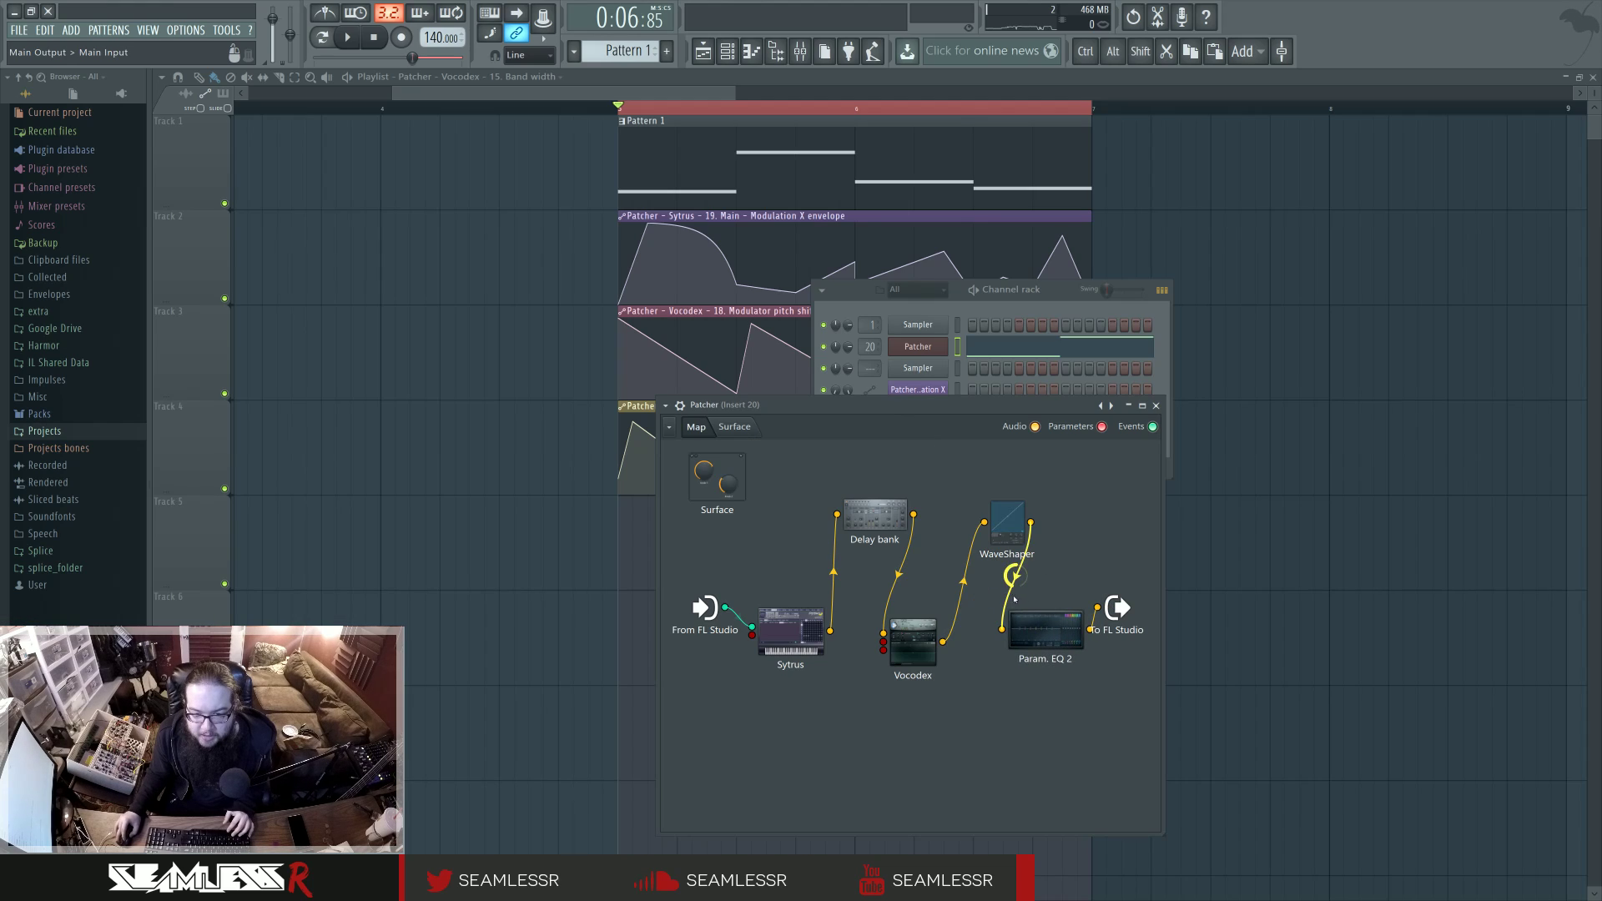
{"action": "right_click", "coordinate": [1087, 518]}
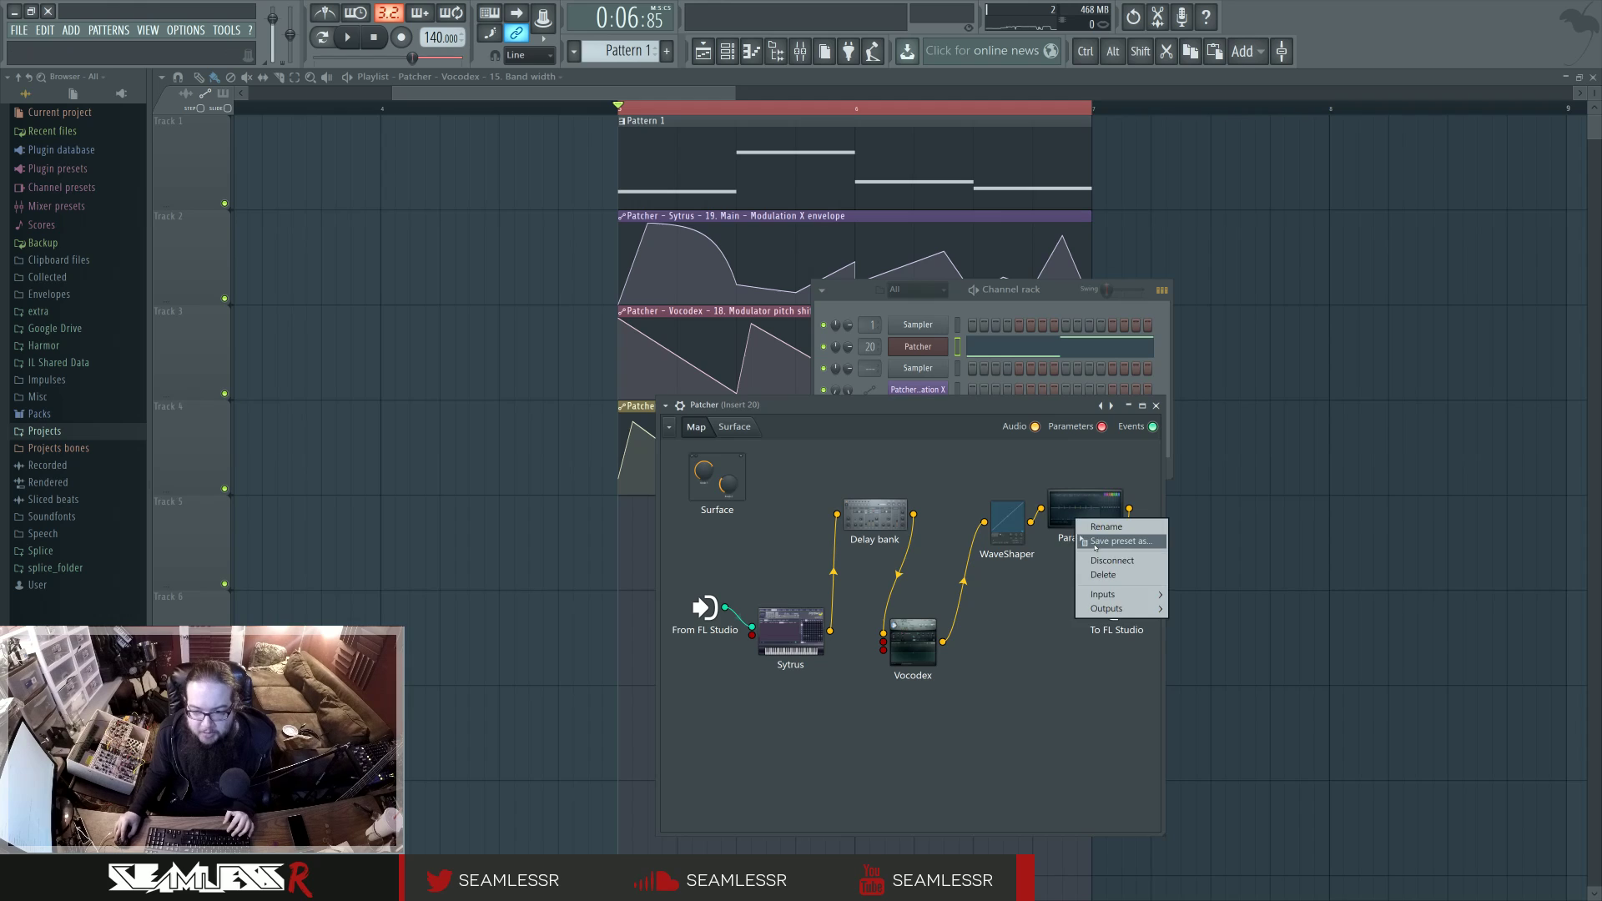
{"action": "left_click", "coordinate": [1107, 542]}
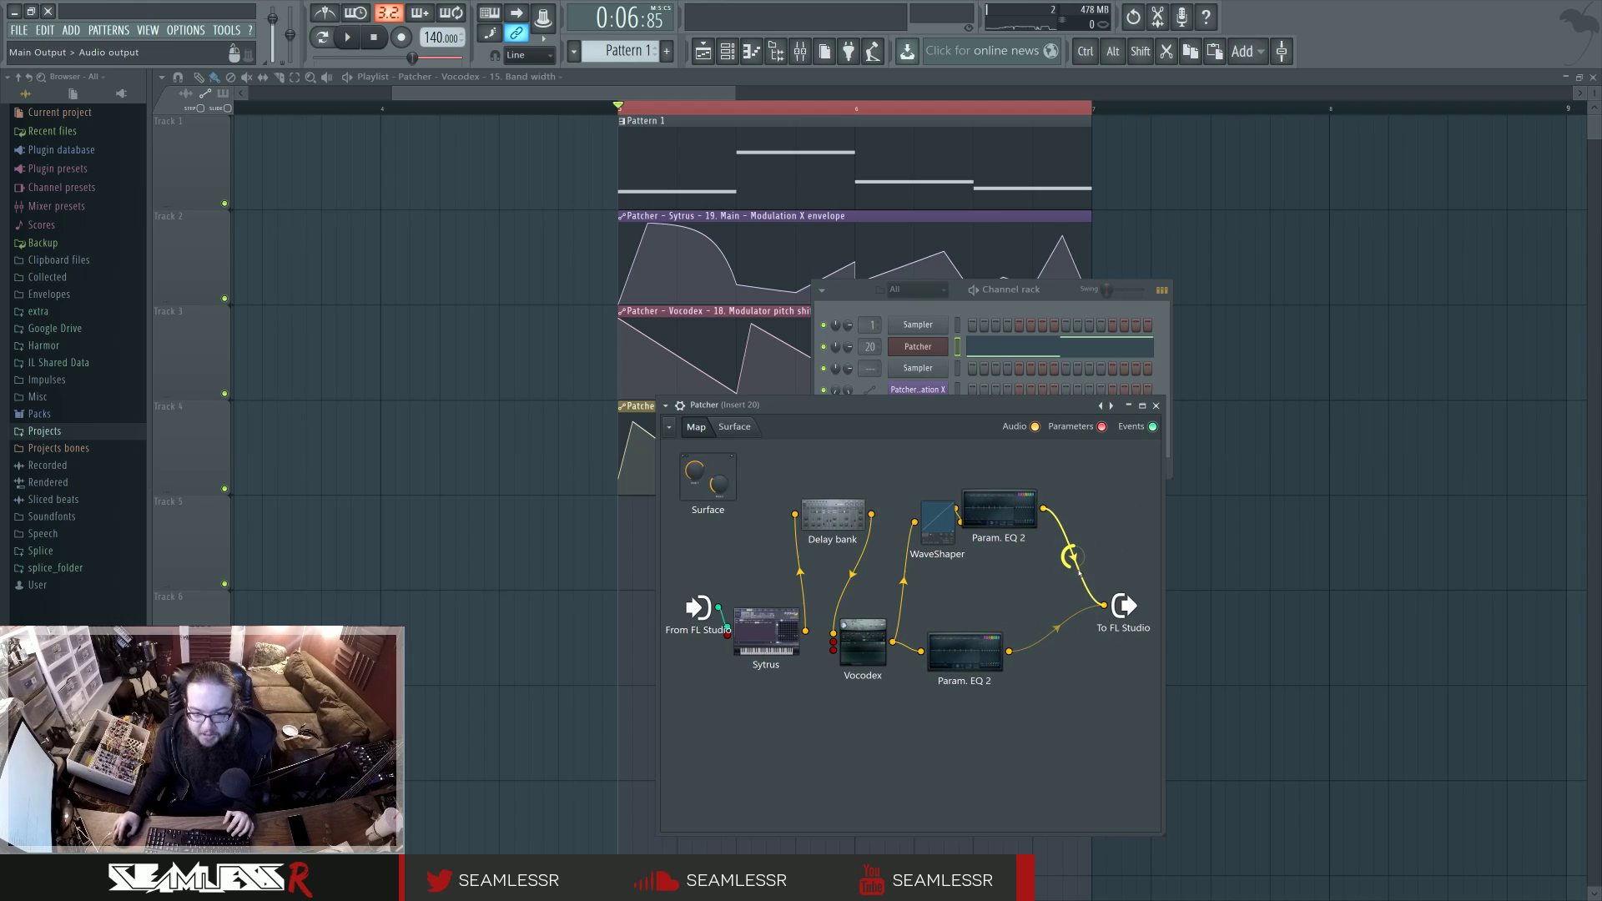
{"action": "left_click_drag", "start_coordinate": [1005, 509], "coordinate": [1039, 497]}
Play the pattern and shape WaveShaper's curve with two added points forming a steep rise near its low end.
{"action": "key", "text": "space"}
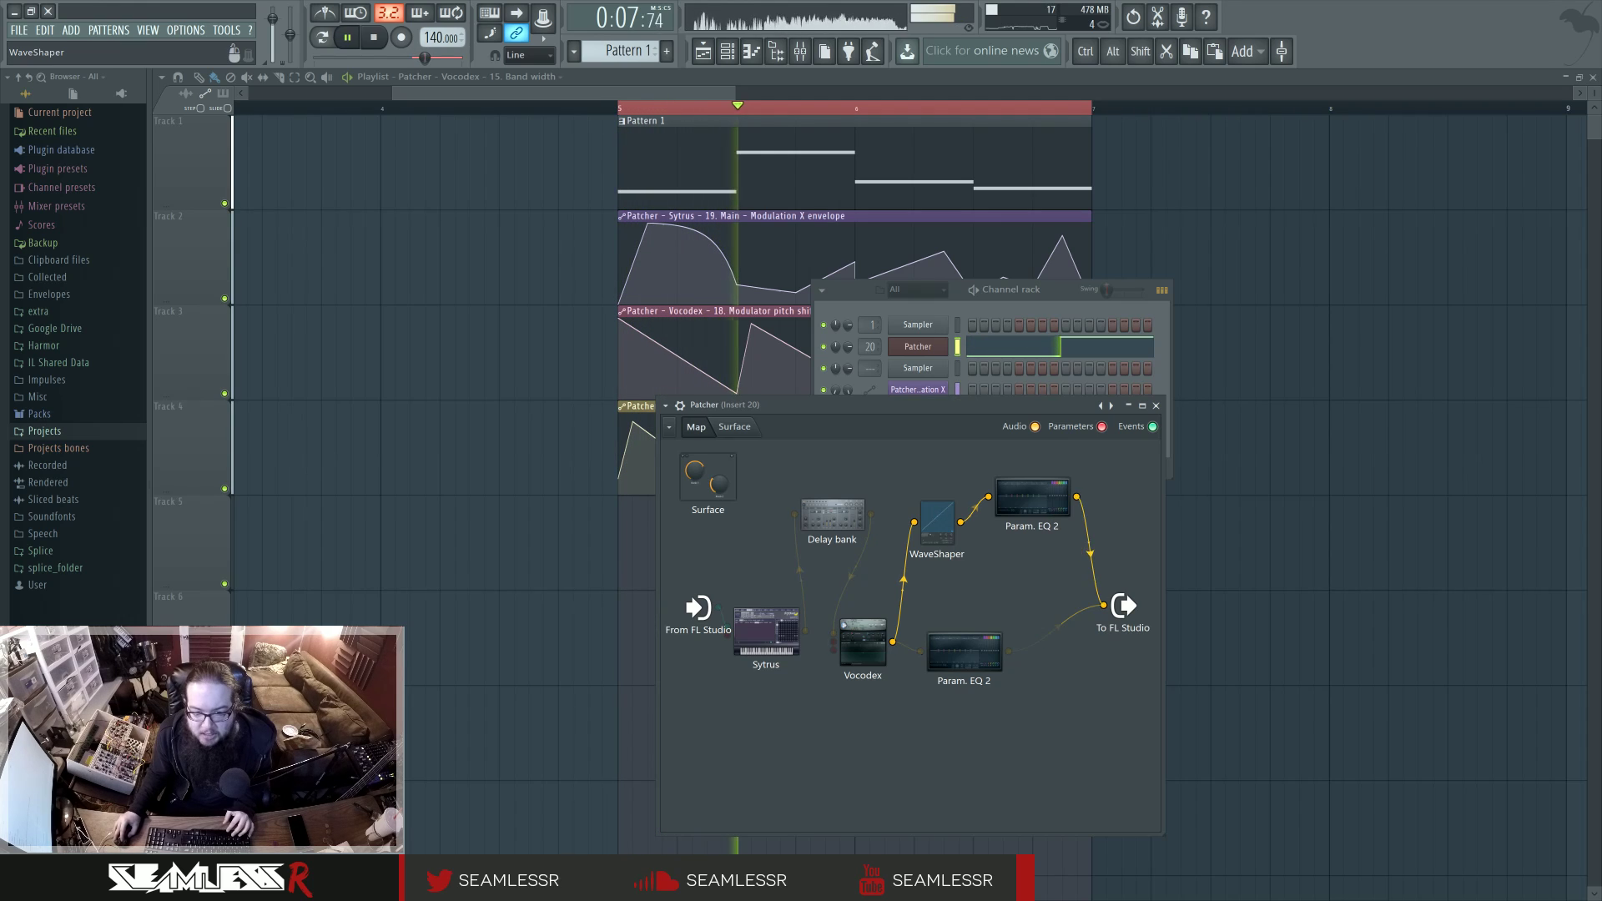
{"action": "double_click", "coordinate": [938, 522]}
{"action": "left_click_drag", "start_coordinate": [332, 379], "coordinate": [626, 591]}
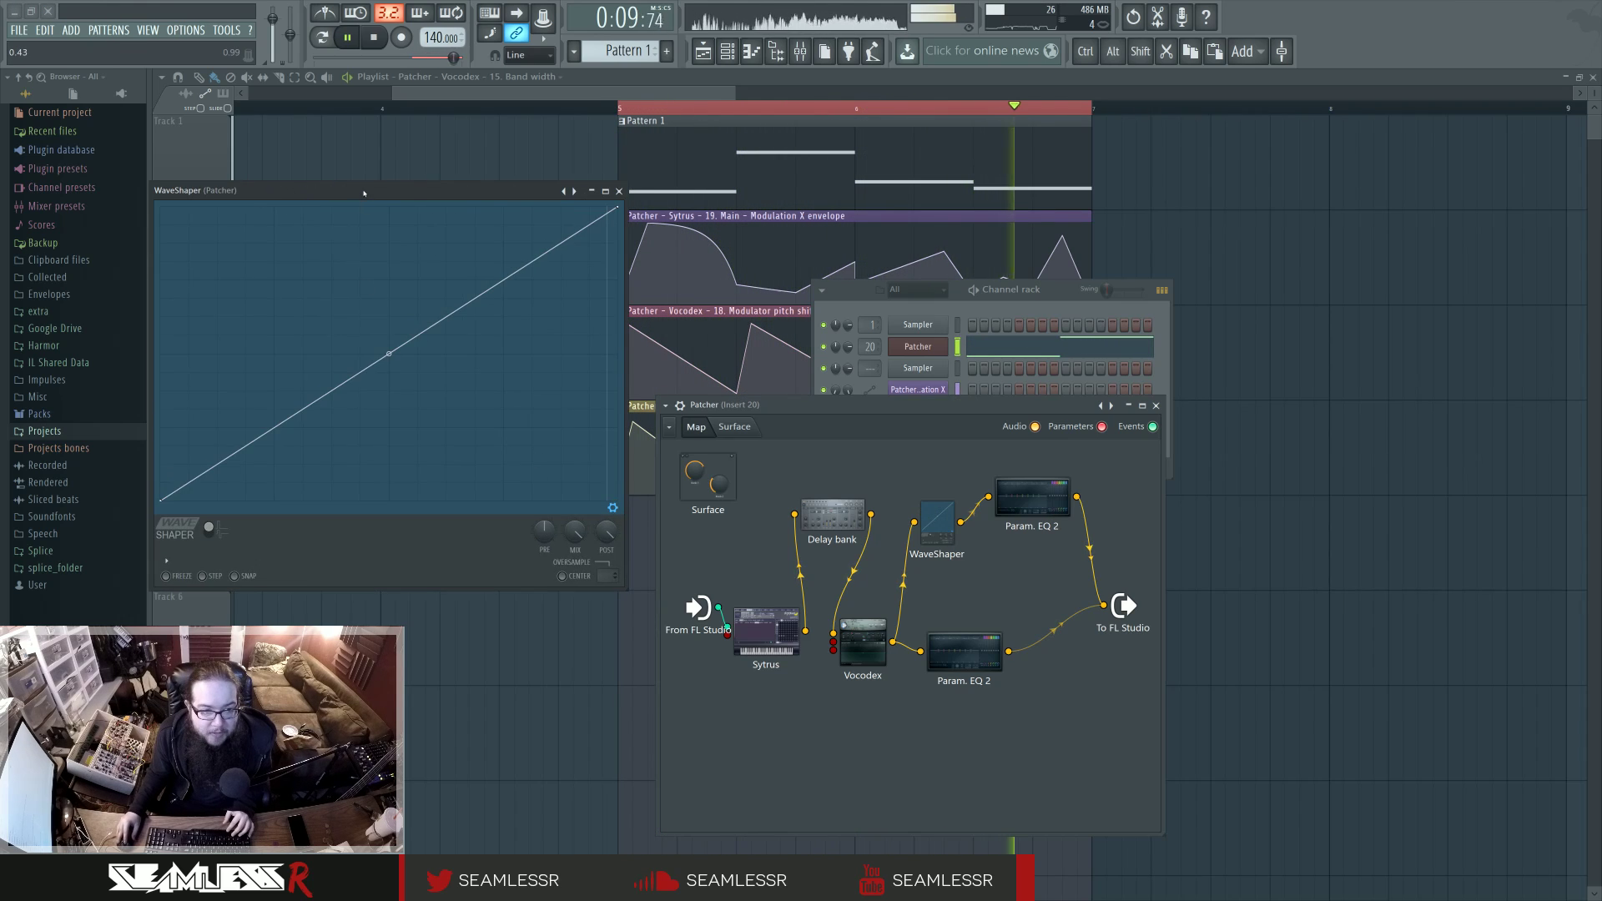
{"action": "left_click_drag", "start_coordinate": [362, 192], "coordinate": [858, 334]}
{"action": "right_click", "coordinate": [702, 583]}
{"action": "right_click", "coordinate": [754, 602]}
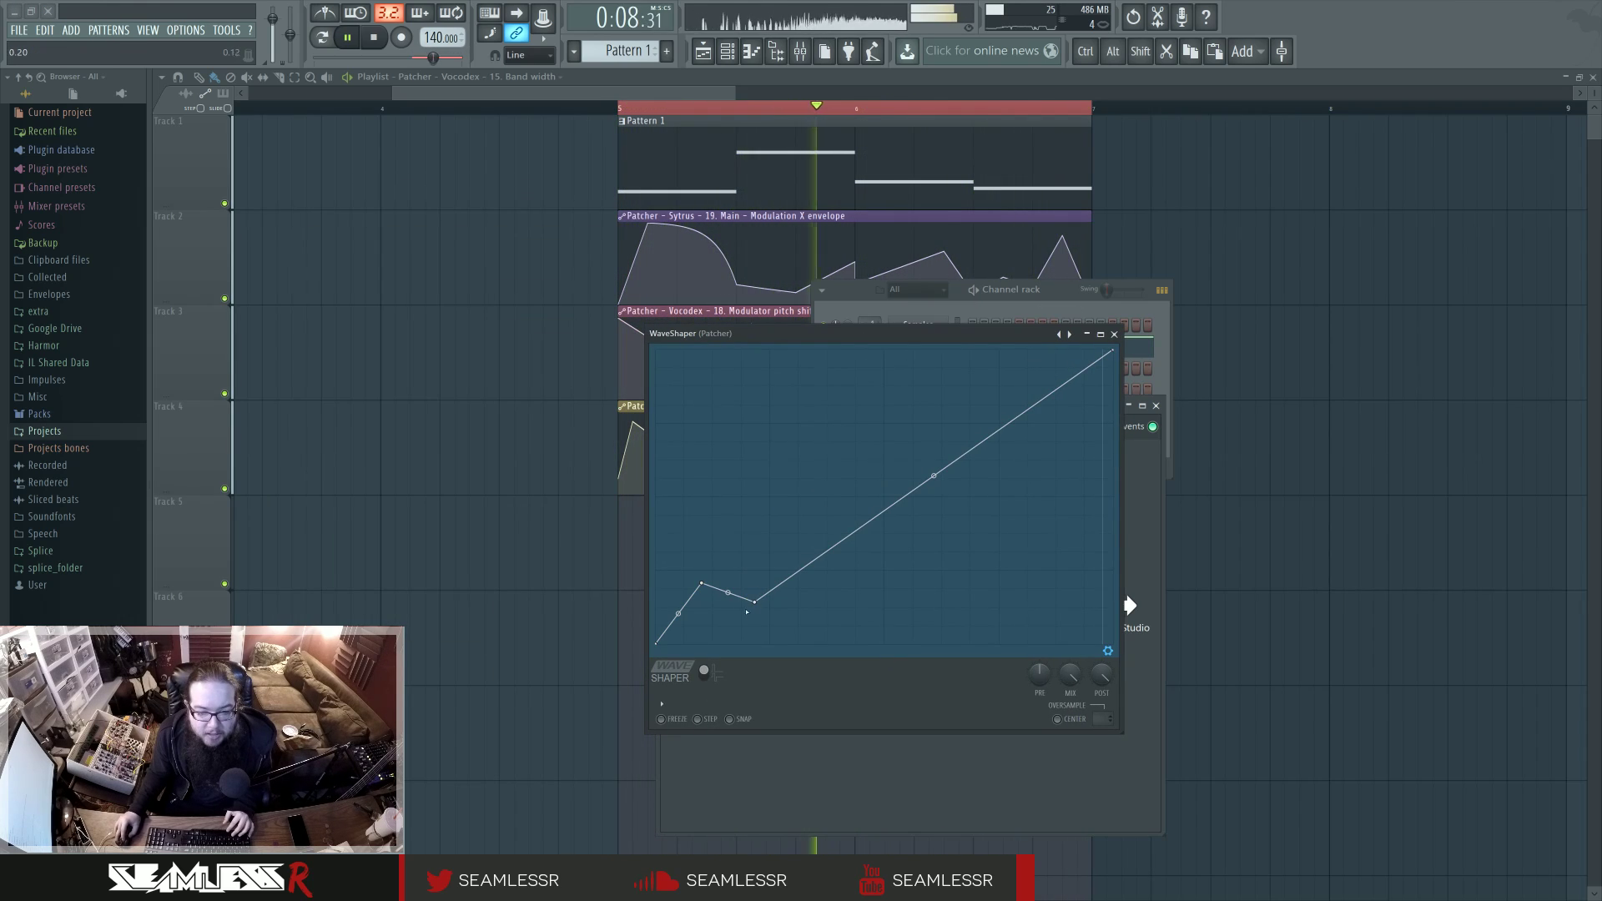
{"action": "left_click_drag", "start_coordinate": [702, 583], "coordinate": [723, 487]}
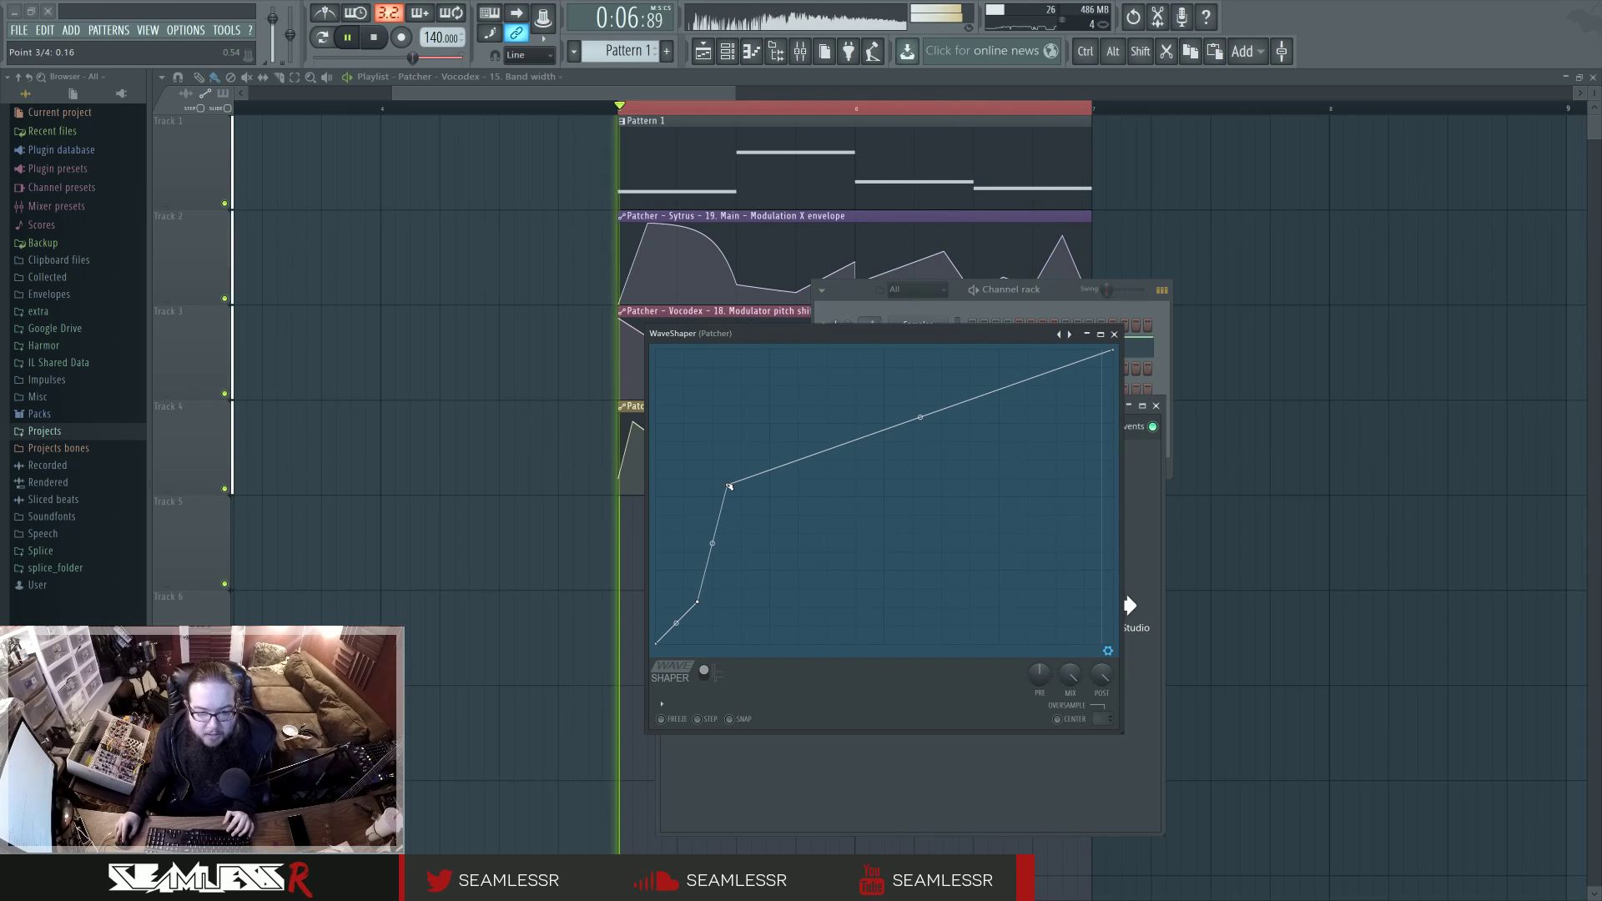
{"action": "left_click", "coordinate": [1114, 334]}
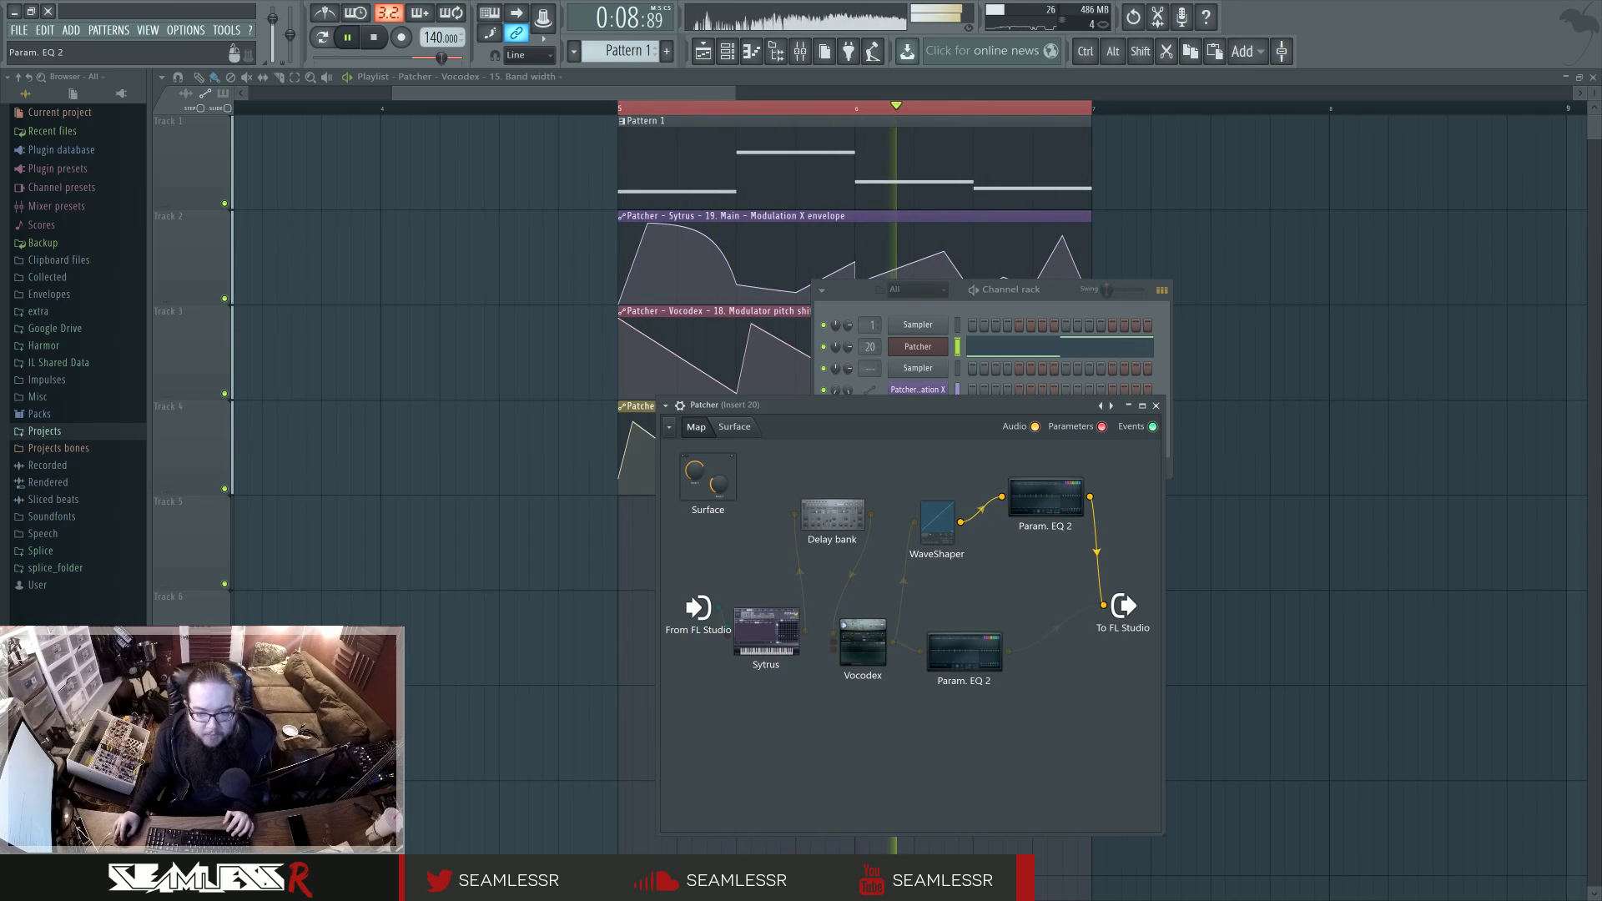
Insert another Param. EQ 2 between Vocodex and WaveShaper, with a low boost, a deep band 5 cut and reduced highs.
{"action": "right_click", "coordinate": [956, 647]}
{"action": "left_click", "coordinate": [991, 691]}
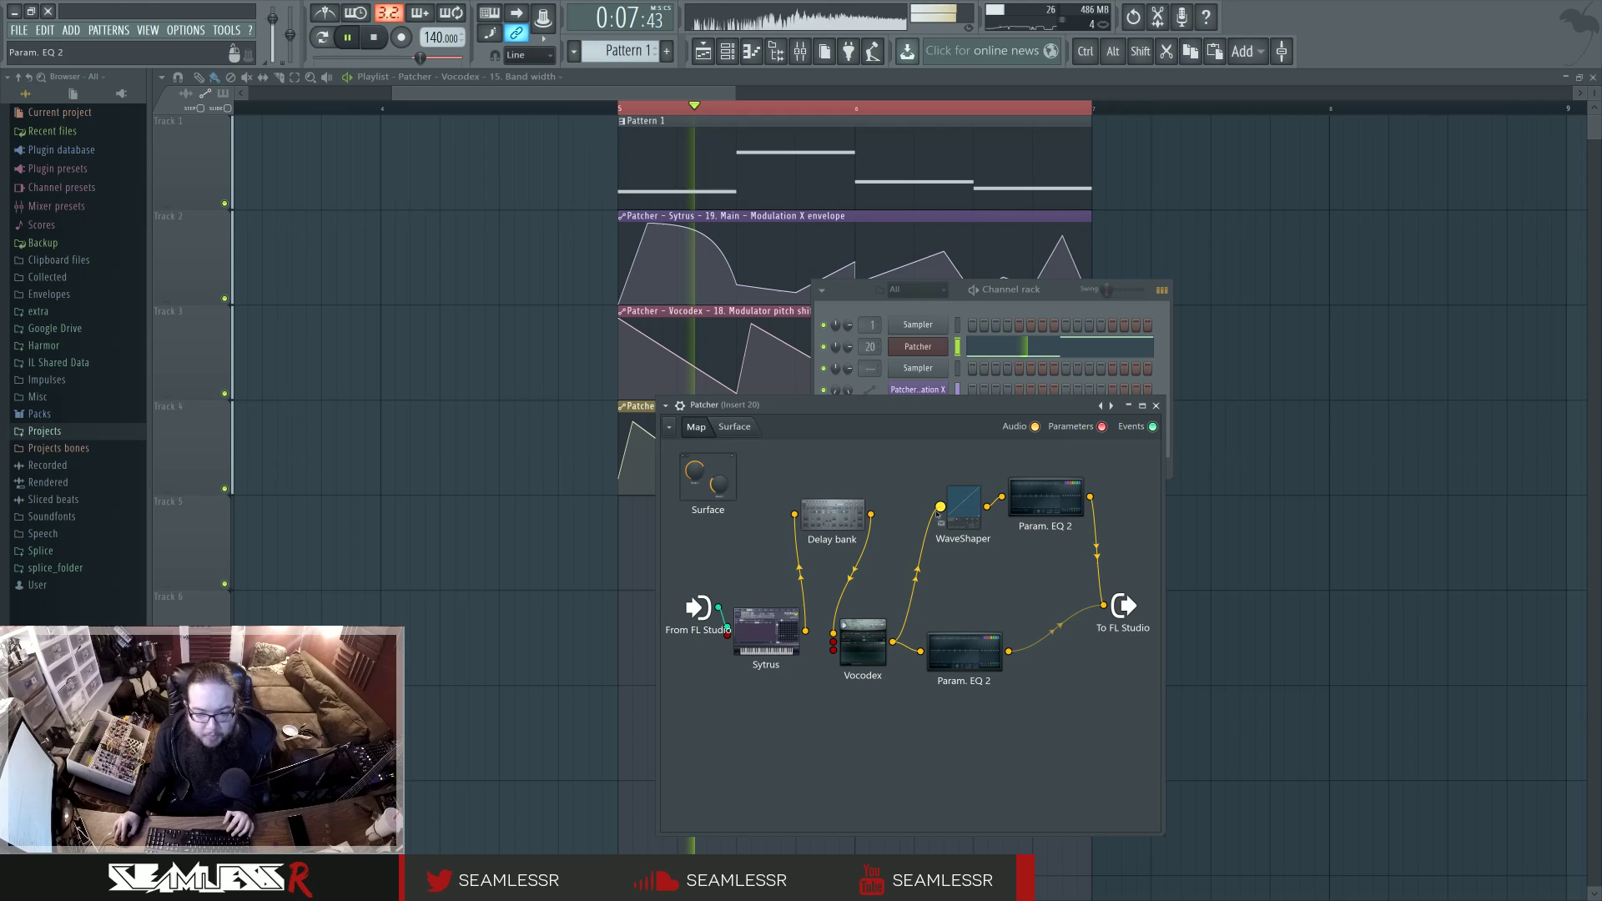
{"action": "left_click_drag", "start_coordinate": [959, 649], "coordinate": [910, 505]}
{"action": "left_click", "coordinate": [911, 504]}
{"action": "left_click_drag", "start_coordinate": [378, 324], "coordinate": [355, 375]}
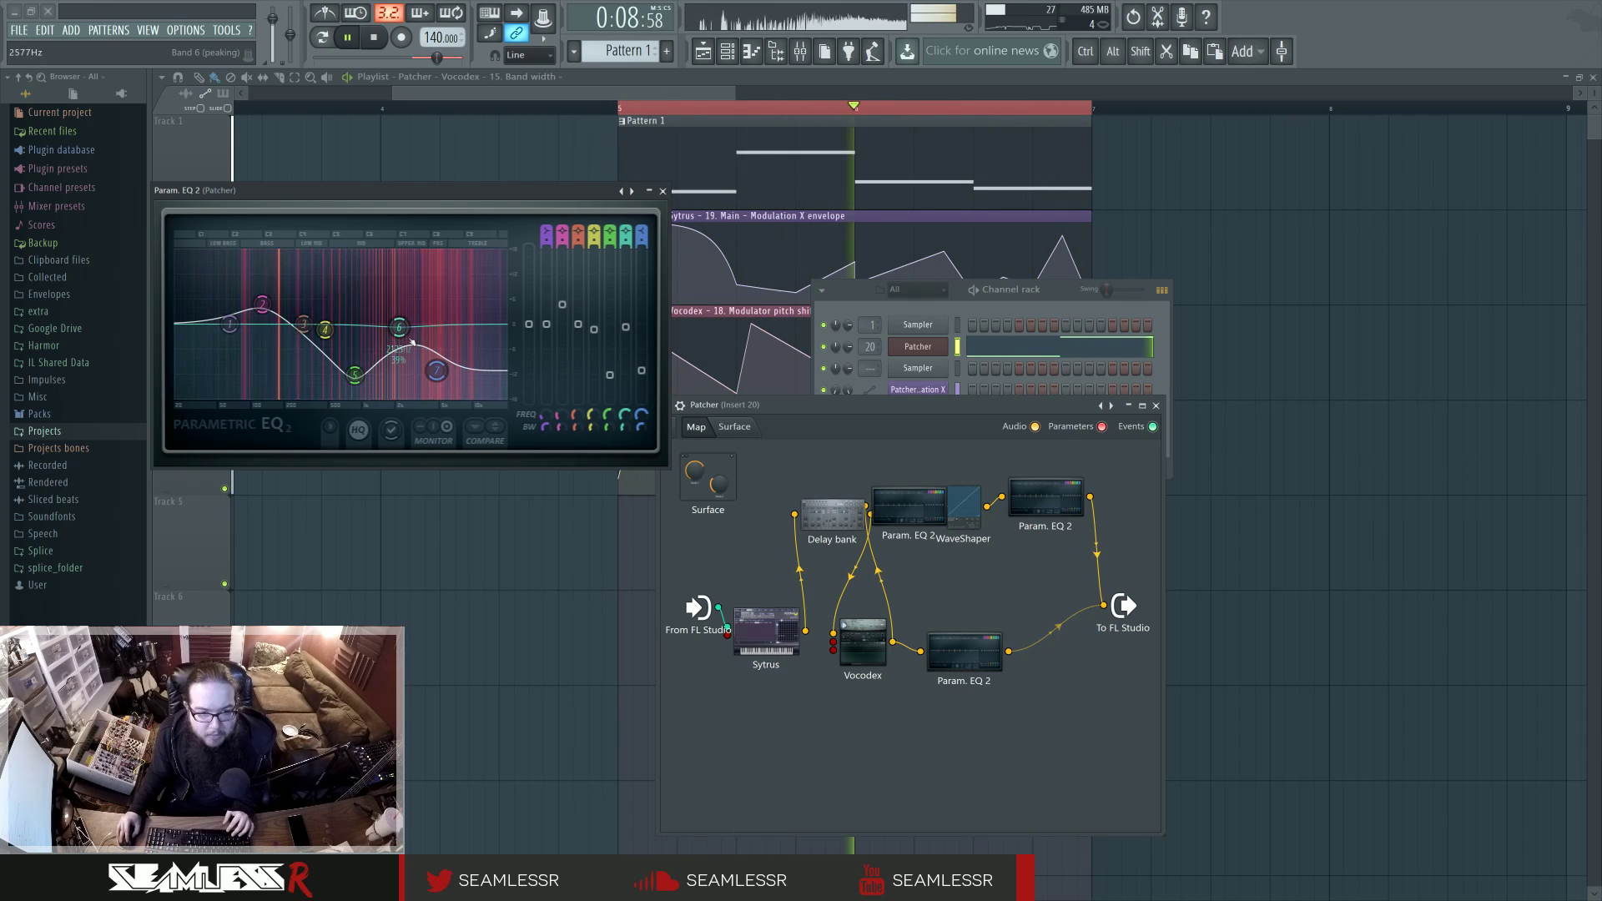
Set band 1 of the EQ after WaveShaper to High pass, raise its cutoff and slightly dip bands 4 and 5.
{"action": "double_click", "coordinate": [1046, 502]}
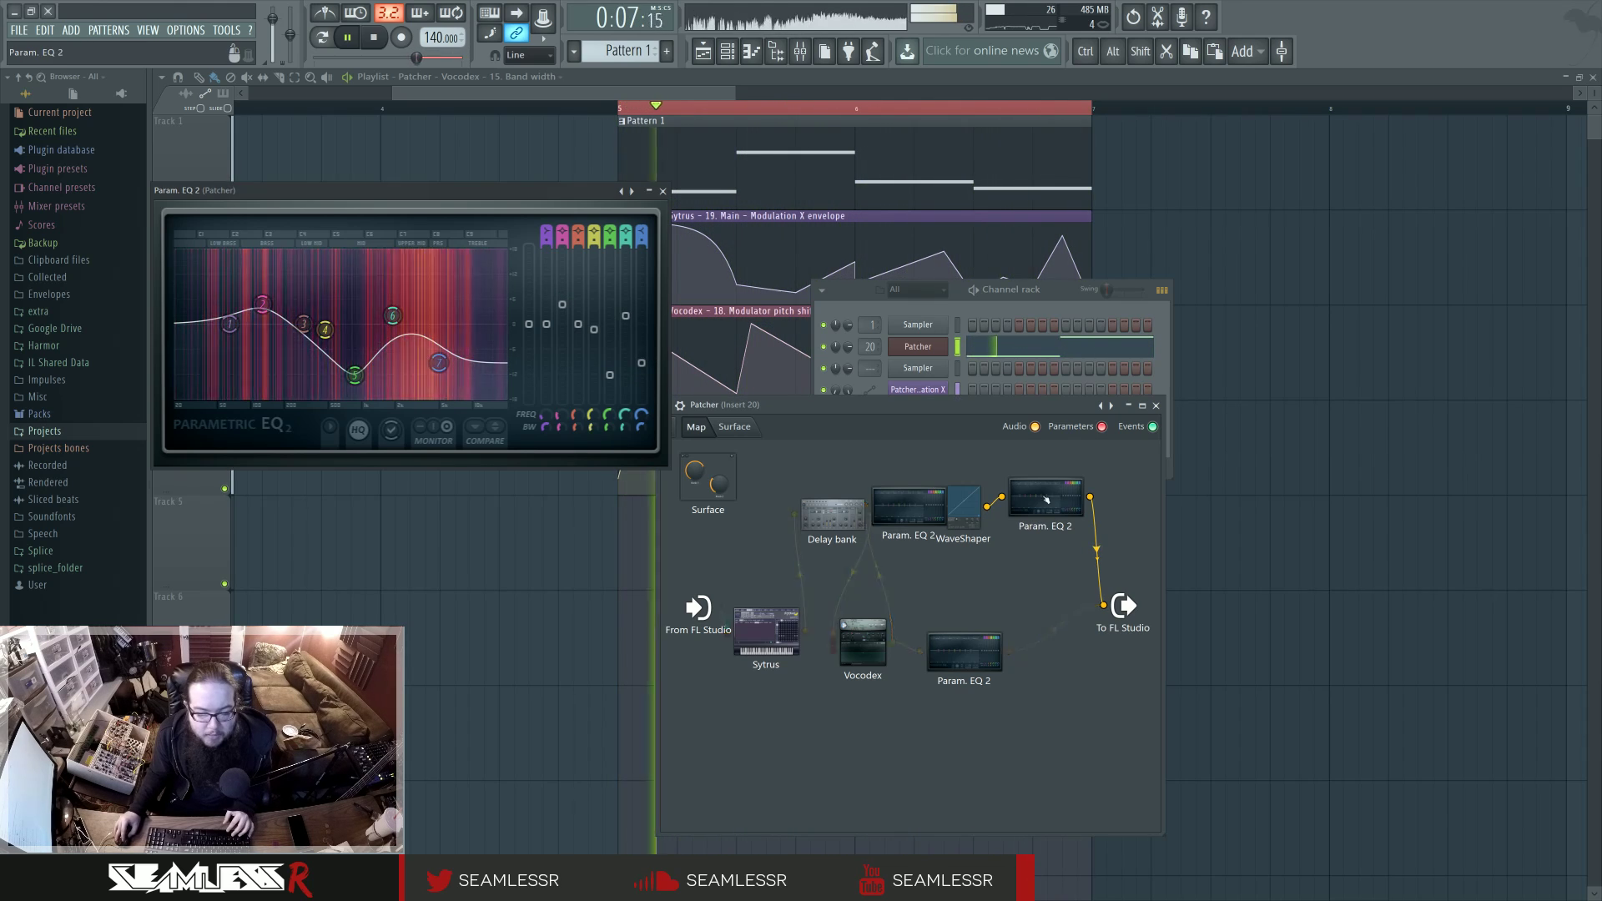
{"action": "right_click", "coordinate": [224, 328]}
{"action": "mouse_move", "coordinate": [249, 370]}
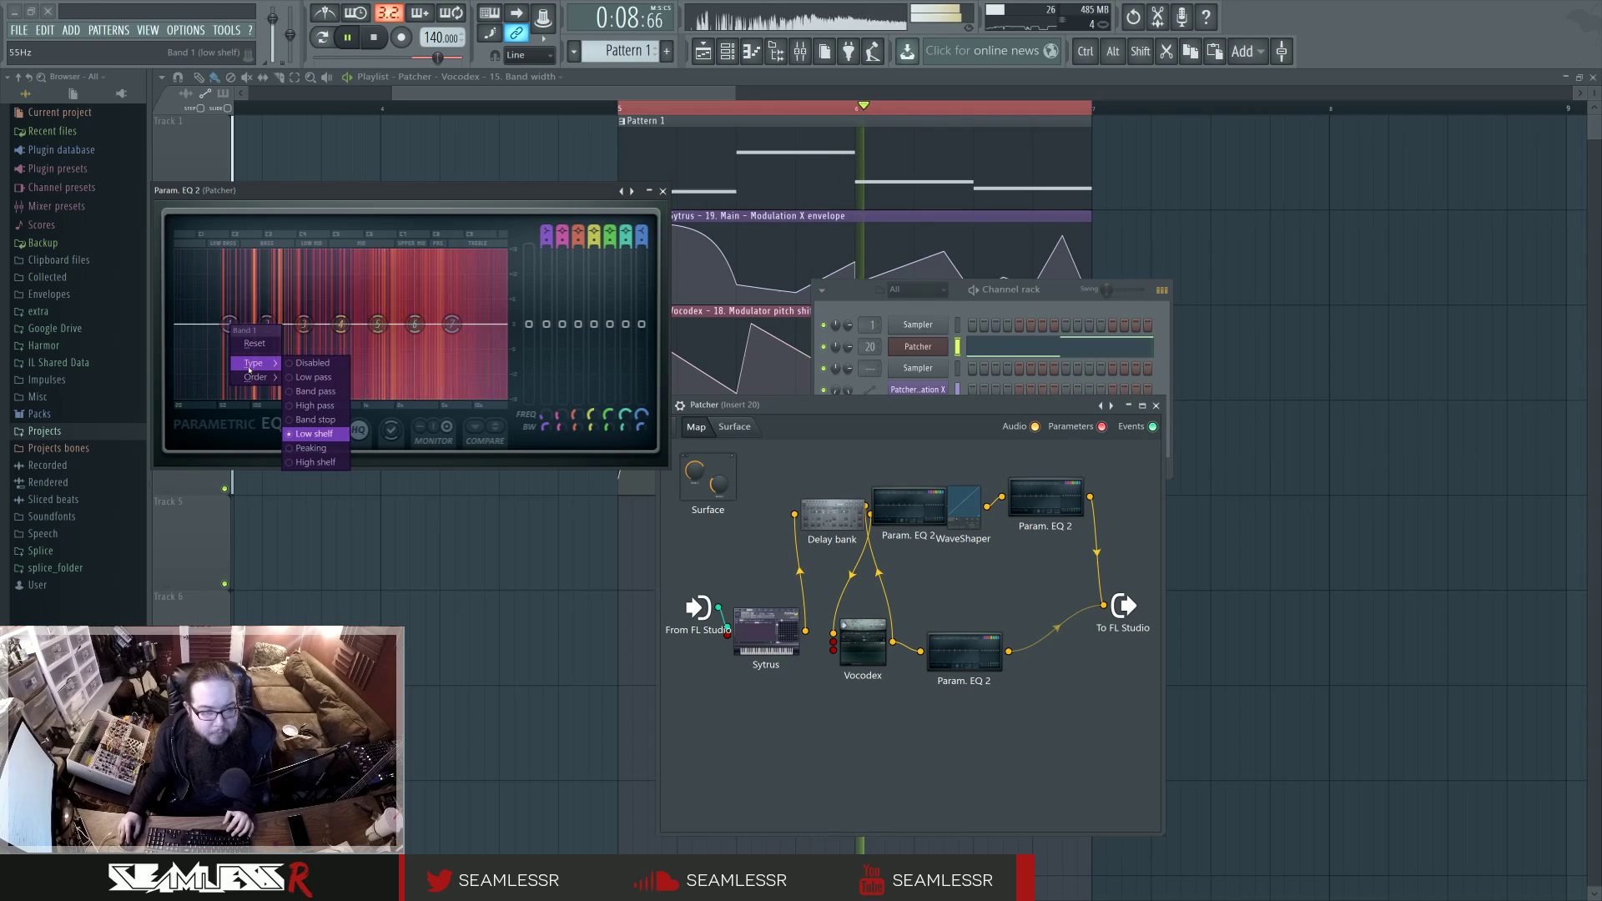
{"action": "left_click", "coordinate": [319, 404]}
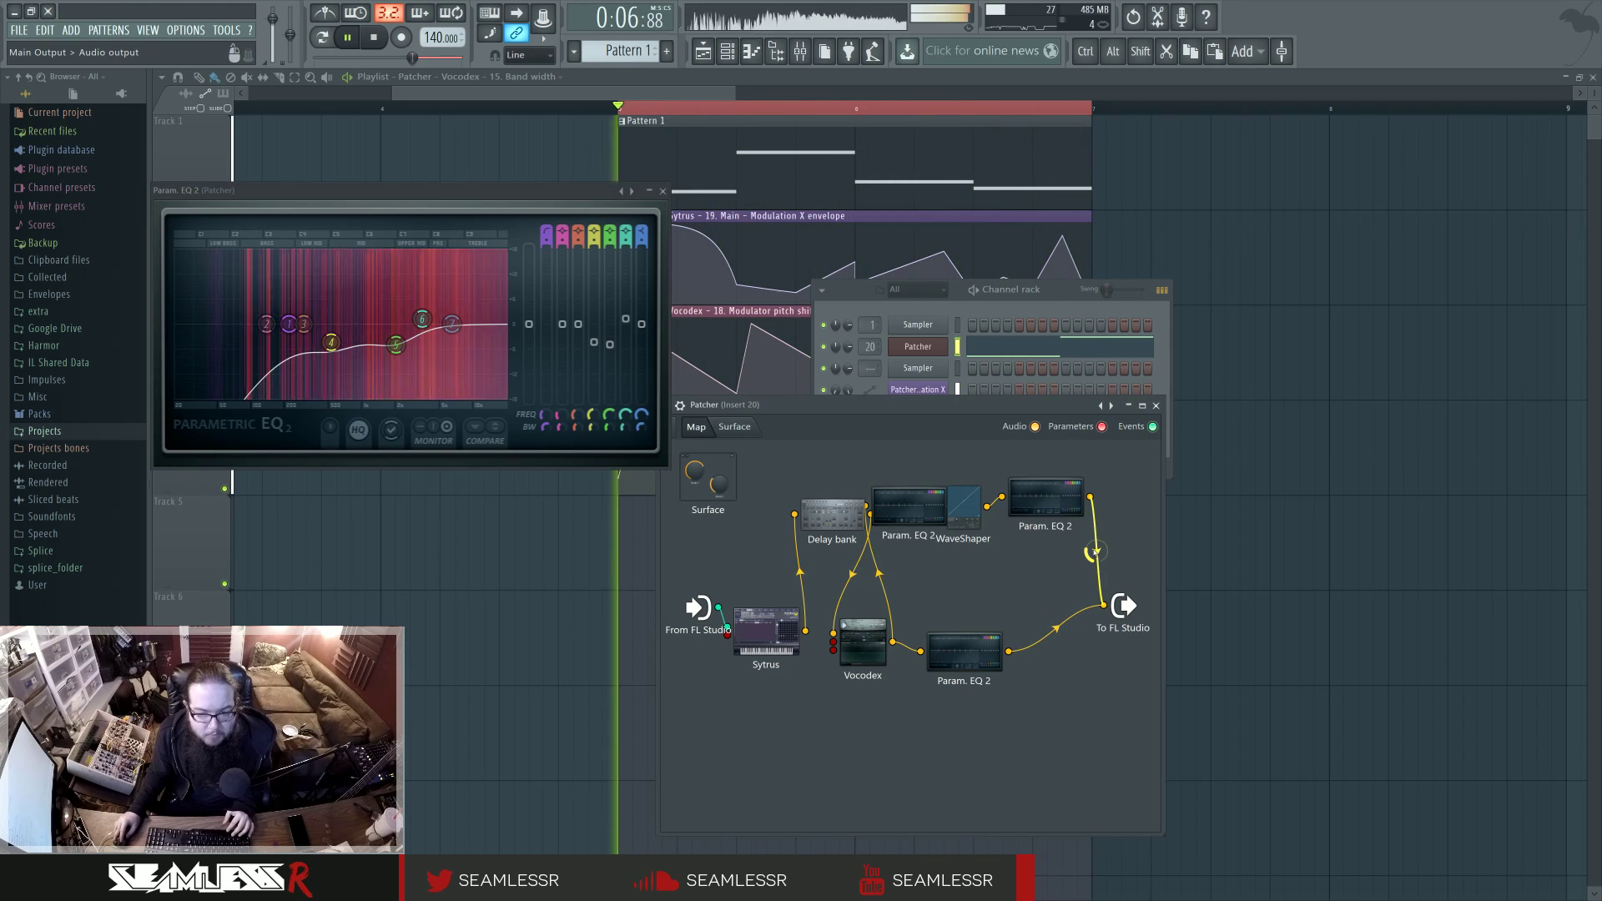
{"action": "left_click_drag", "start_coordinate": [964, 652], "coordinate": [1003, 636]}
Set the open EQ's band 7 to Low pass and move band 5 to a lower frequency.
{"action": "double_click", "coordinate": [908, 512]}
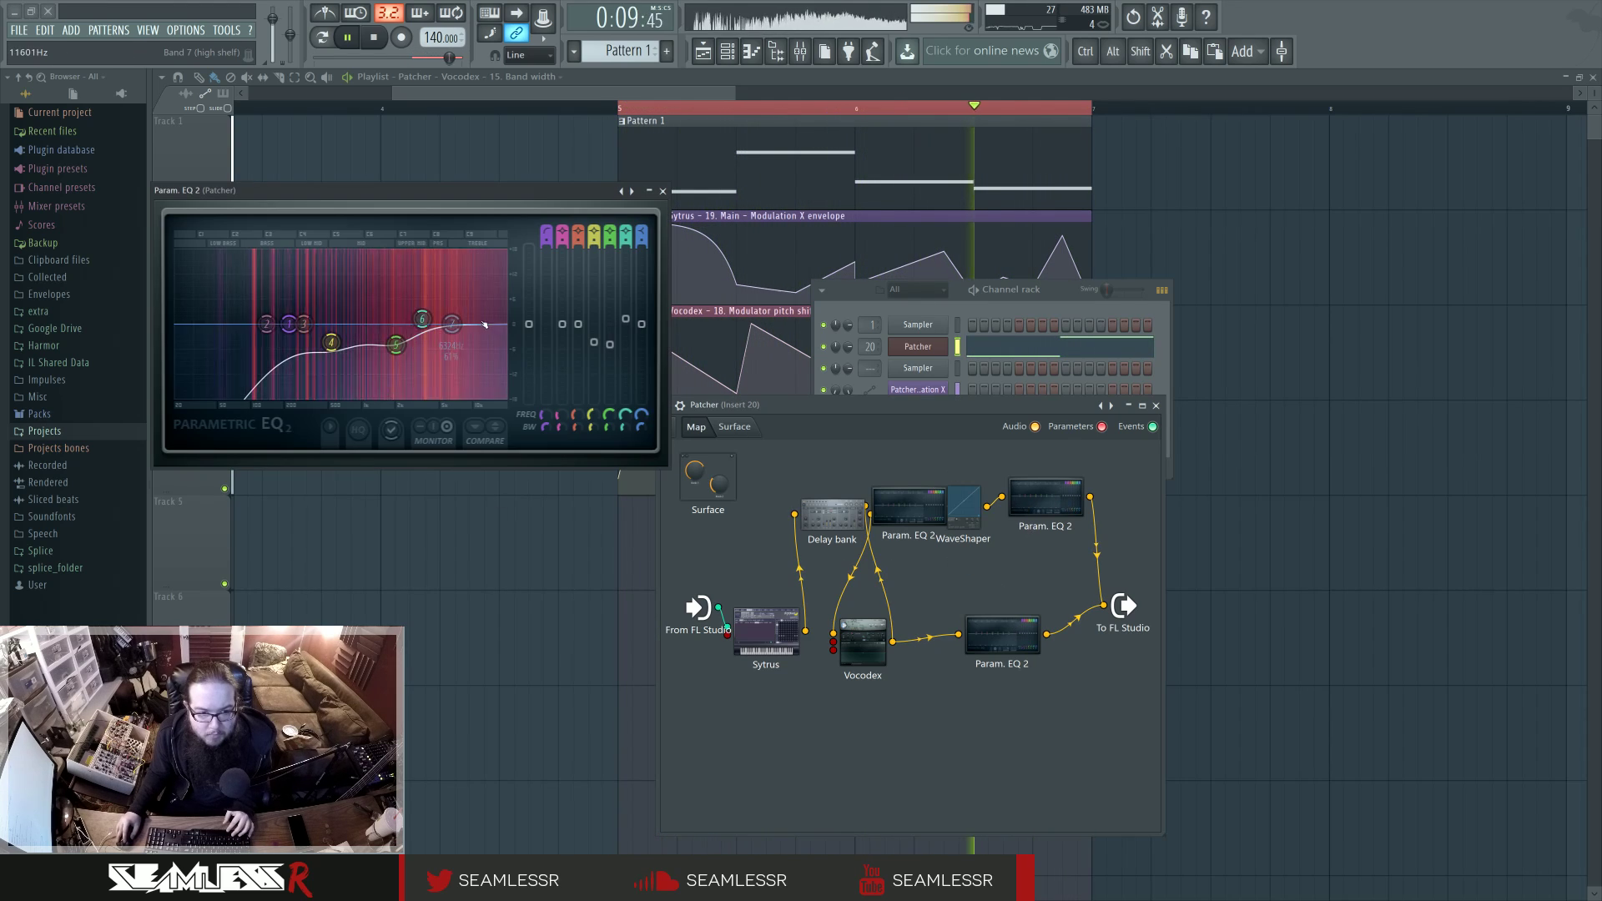
{"action": "mouse_move", "coordinate": [485, 363]}
{"action": "left_click", "coordinate": [534, 364]}
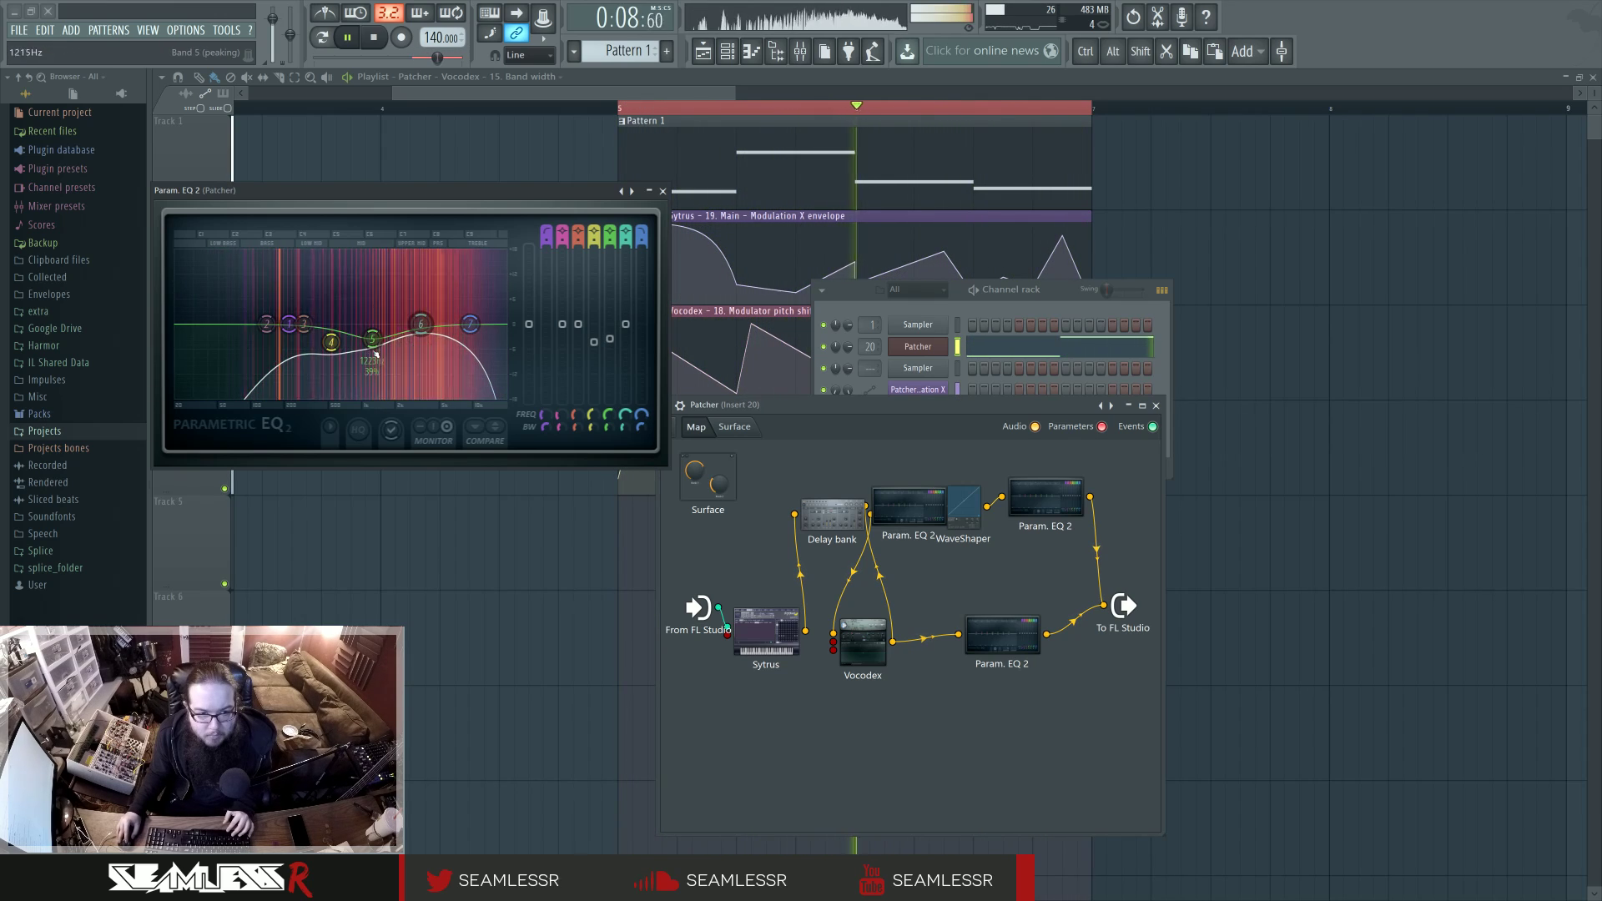
{"action": "left_click_drag", "start_coordinate": [377, 354], "coordinate": [357, 333]}
Switch WaveShaper to bipolar mode and reshape the lower half of its curve with a wider, deeper steep rise.
{"action": "left_click", "coordinate": [964, 504]}
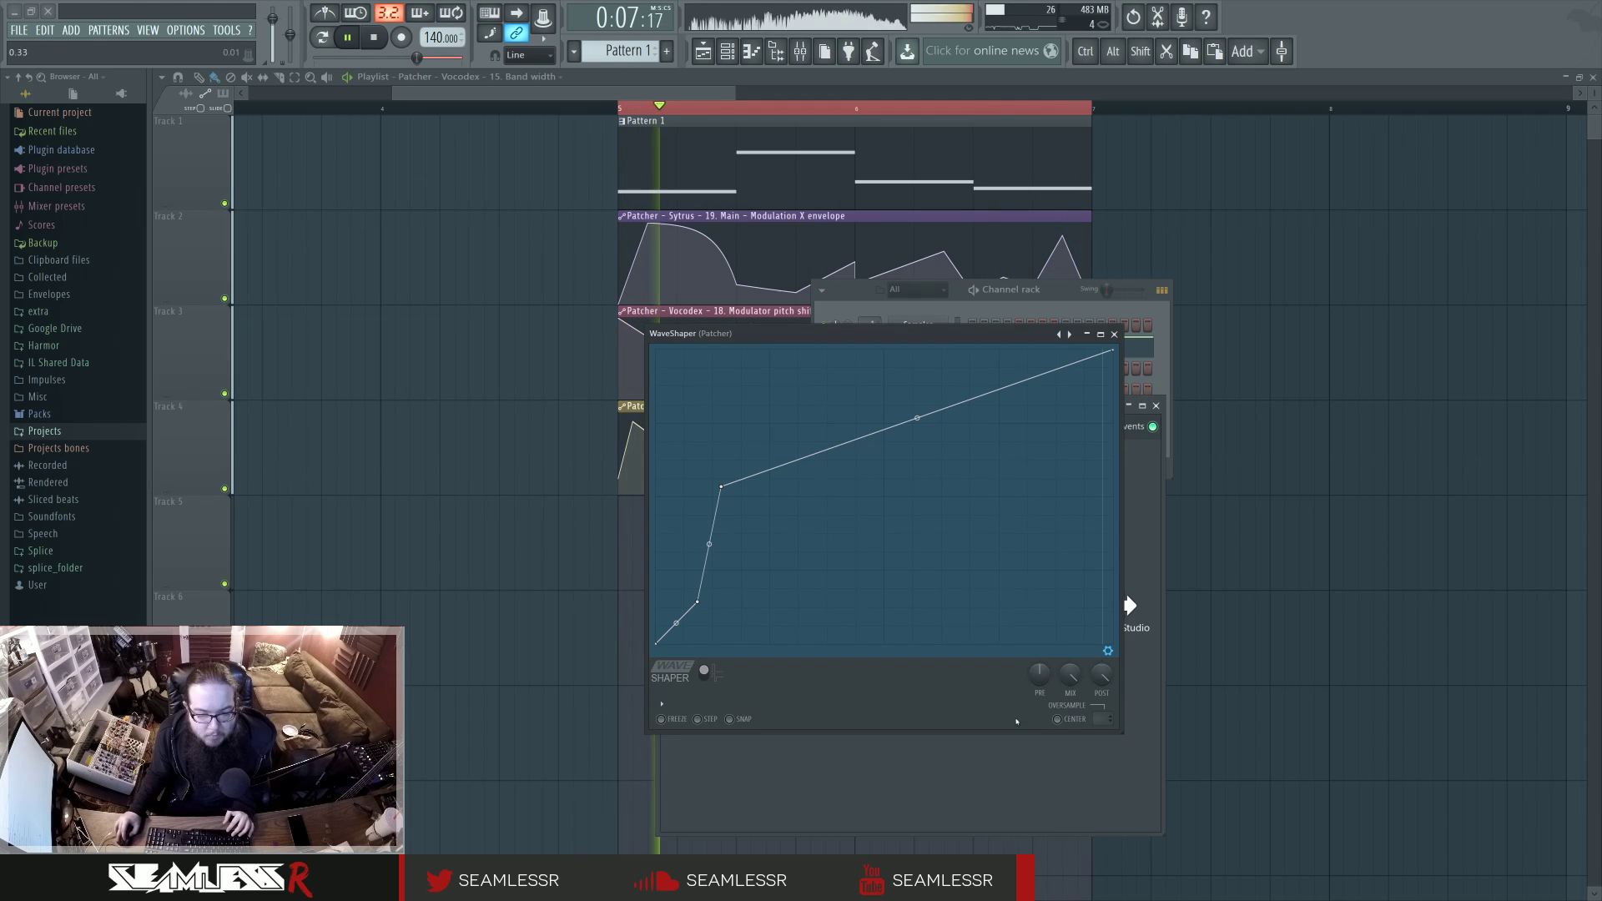
{"action": "left_click", "coordinate": [704, 672]}
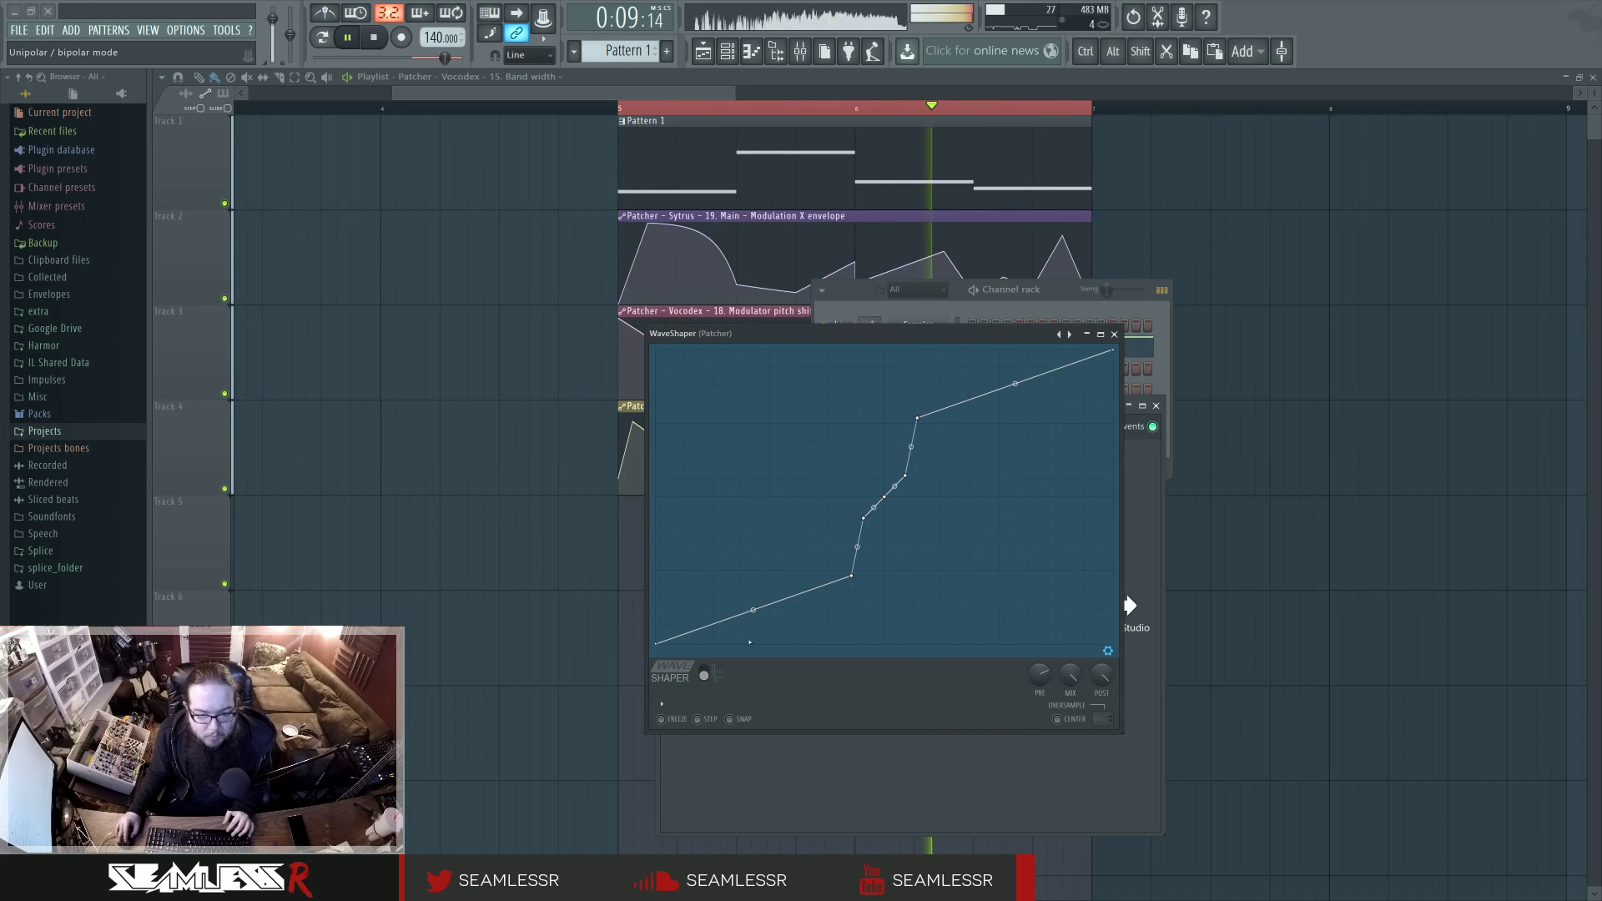
{"action": "left_click_drag", "start_coordinate": [852, 575], "coordinate": [815, 622]}
{"action": "left_click_drag", "start_coordinate": [863, 518], "coordinate": [851, 517]}
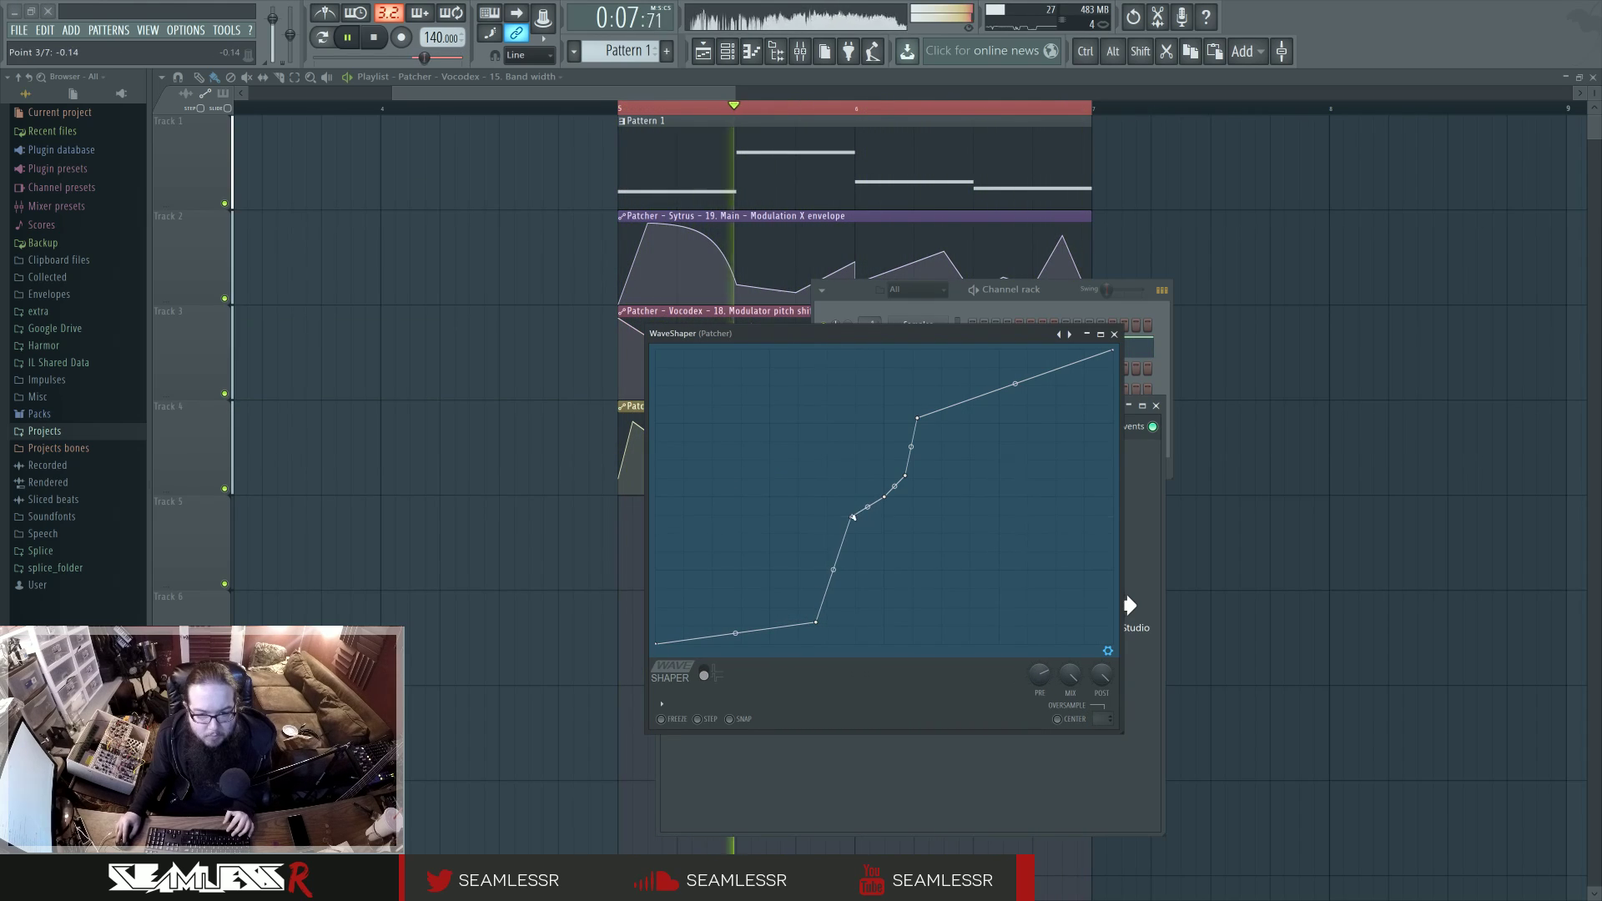
{"action": "left_click", "coordinate": [1115, 335]}
In the Param. EQ 2 before WaveShaper, lower band 5's frequency, then raise band 7's level and move it to a lower frequency.
{"action": "left_click", "coordinate": [905, 510]}
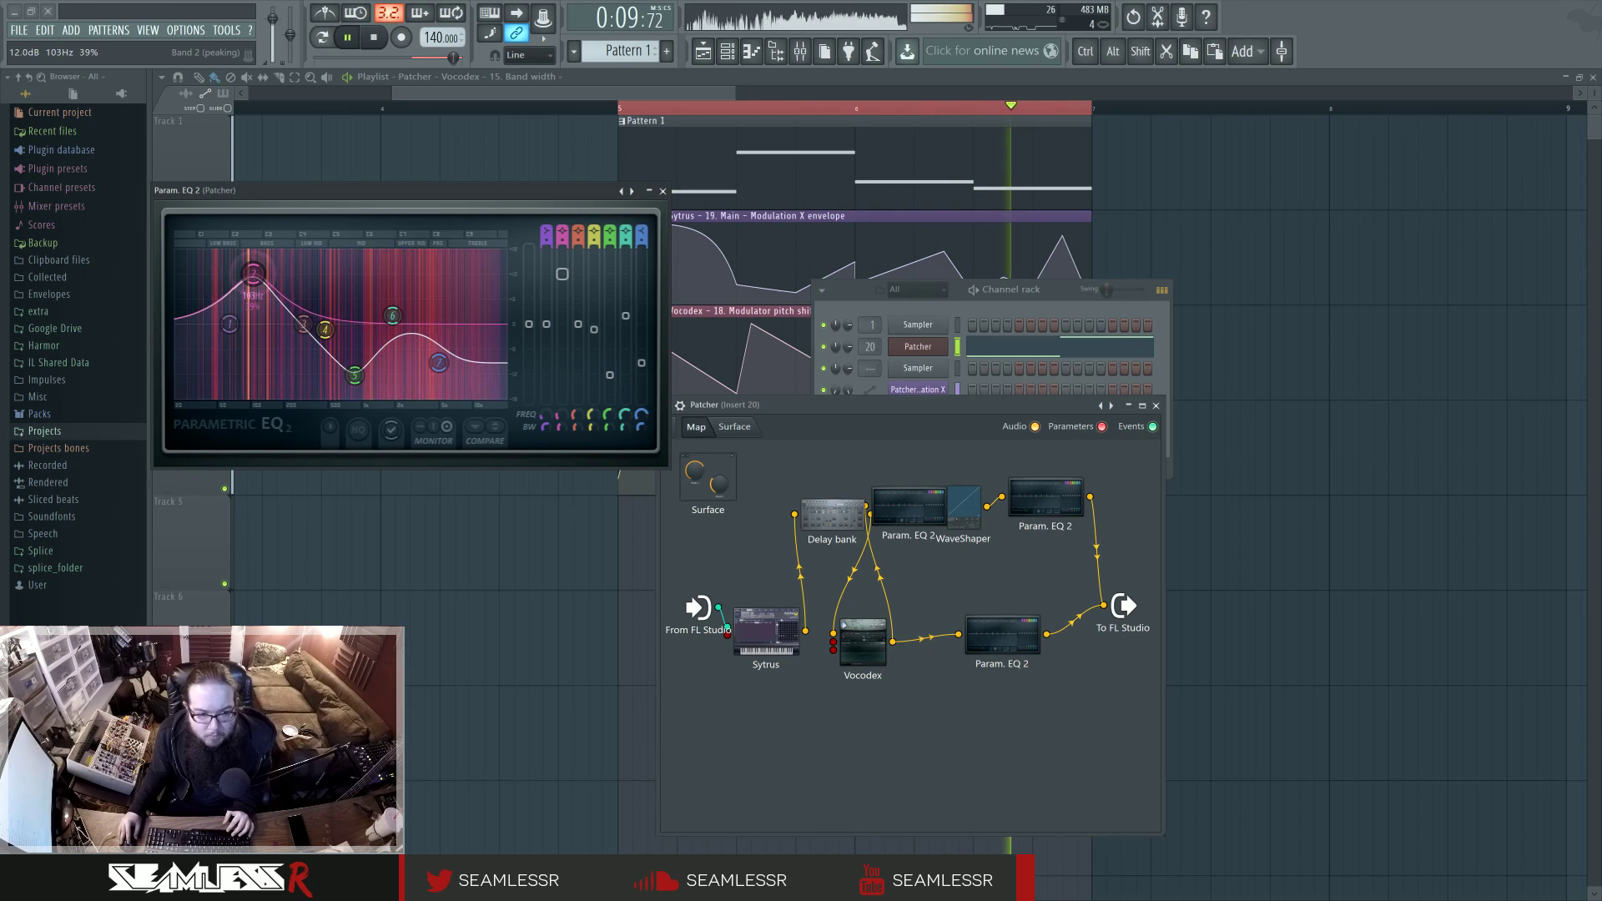
{"action": "left_click_drag", "start_coordinate": [355, 375], "coordinate": [343, 375]}
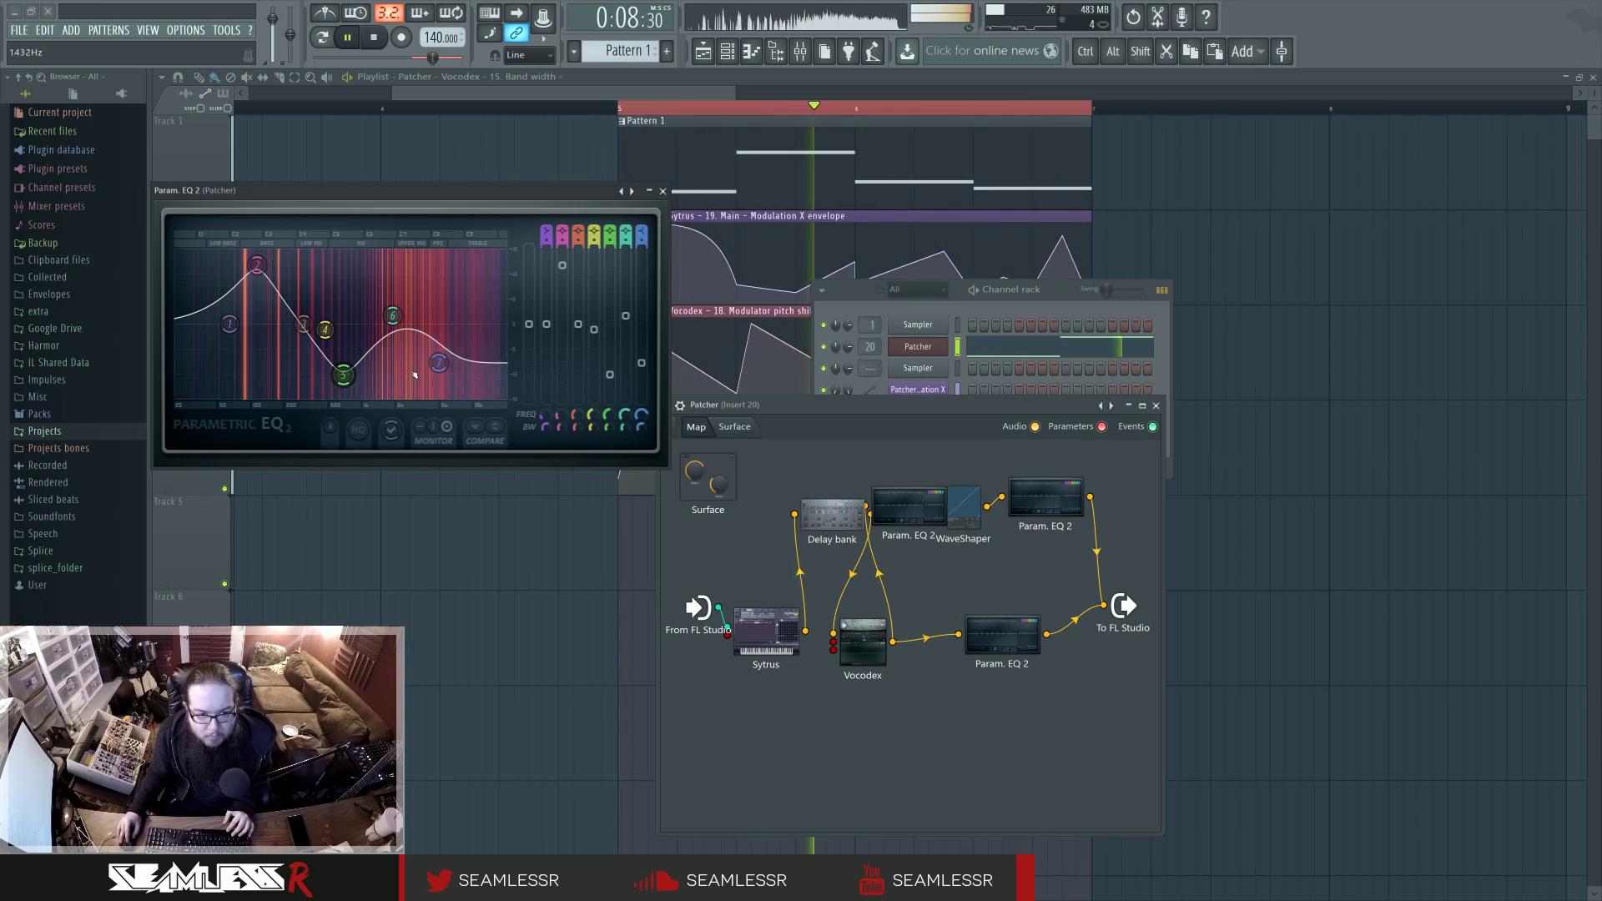
{"action": "left_click_drag", "start_coordinate": [439, 363], "coordinate": [401, 312]}
Raise the high-pass cutoff in the EQ after WaveShaper and shift the distortion chain modules away from Delay bank.
{"action": "left_click", "coordinate": [1024, 511]}
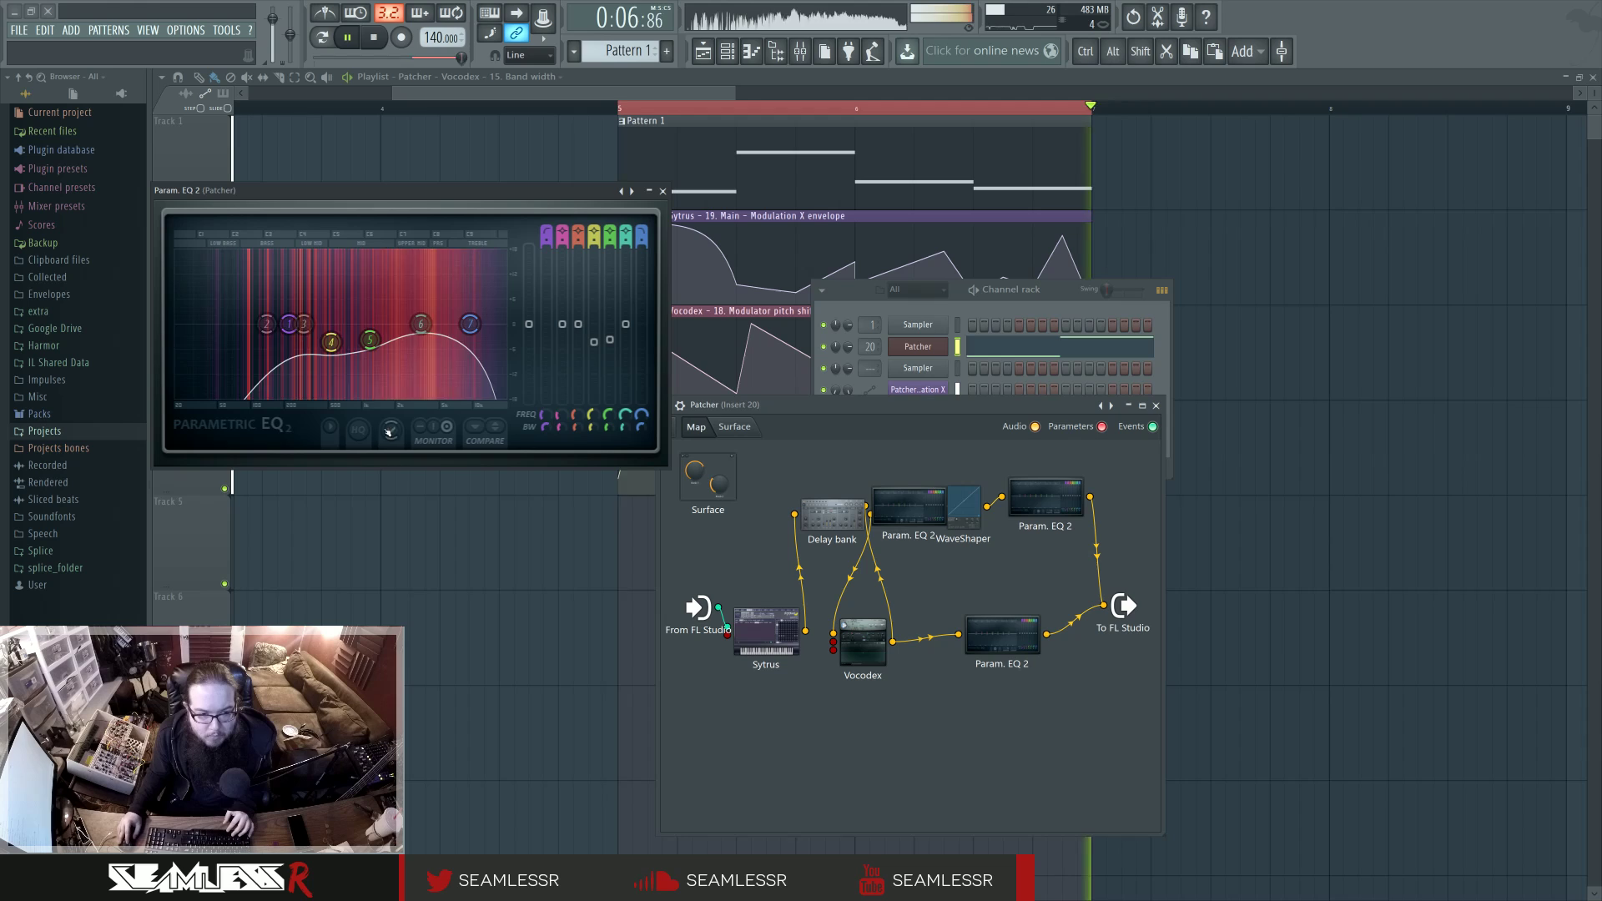
{"action": "mouse_move", "coordinate": [310, 336]}
{"action": "left_mouse_down"}
{"action": "mouse_move", "coordinate": [293, 324]}
{"action": "mouse_move", "coordinate": [353, 301]}
{"action": "mouse_move", "coordinate": [338, 324]}
{"action": "mouse_move", "coordinate": [377, 323]}
{"action": "mouse_move", "coordinate": [335, 324]}
{"action": "left_mouse_up"}
{"action": "left_click", "coordinate": [1005, 518]}
{"action": "left_click_drag", "start_coordinate": [916, 517], "coordinate": [981, 514]}
{"action": "left_click_drag", "start_coordinate": [1035, 506], "coordinate": [993, 514]}
{"action": "key", "text": "space"}
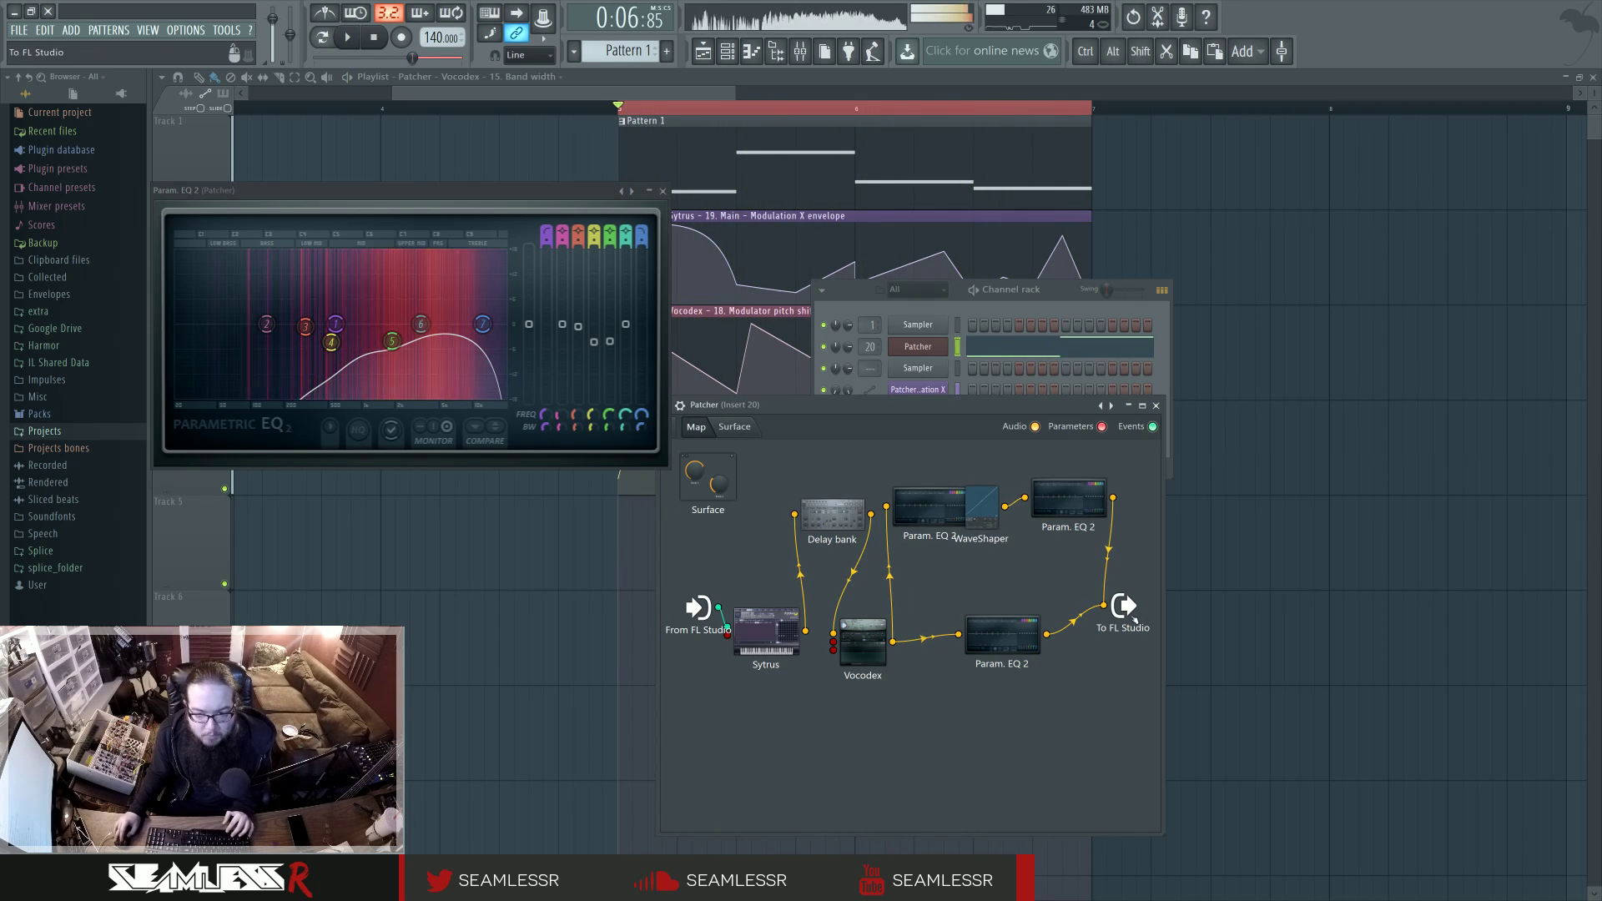
{"action": "key", "text": "space"}
{"action": "key", "text": "space"}
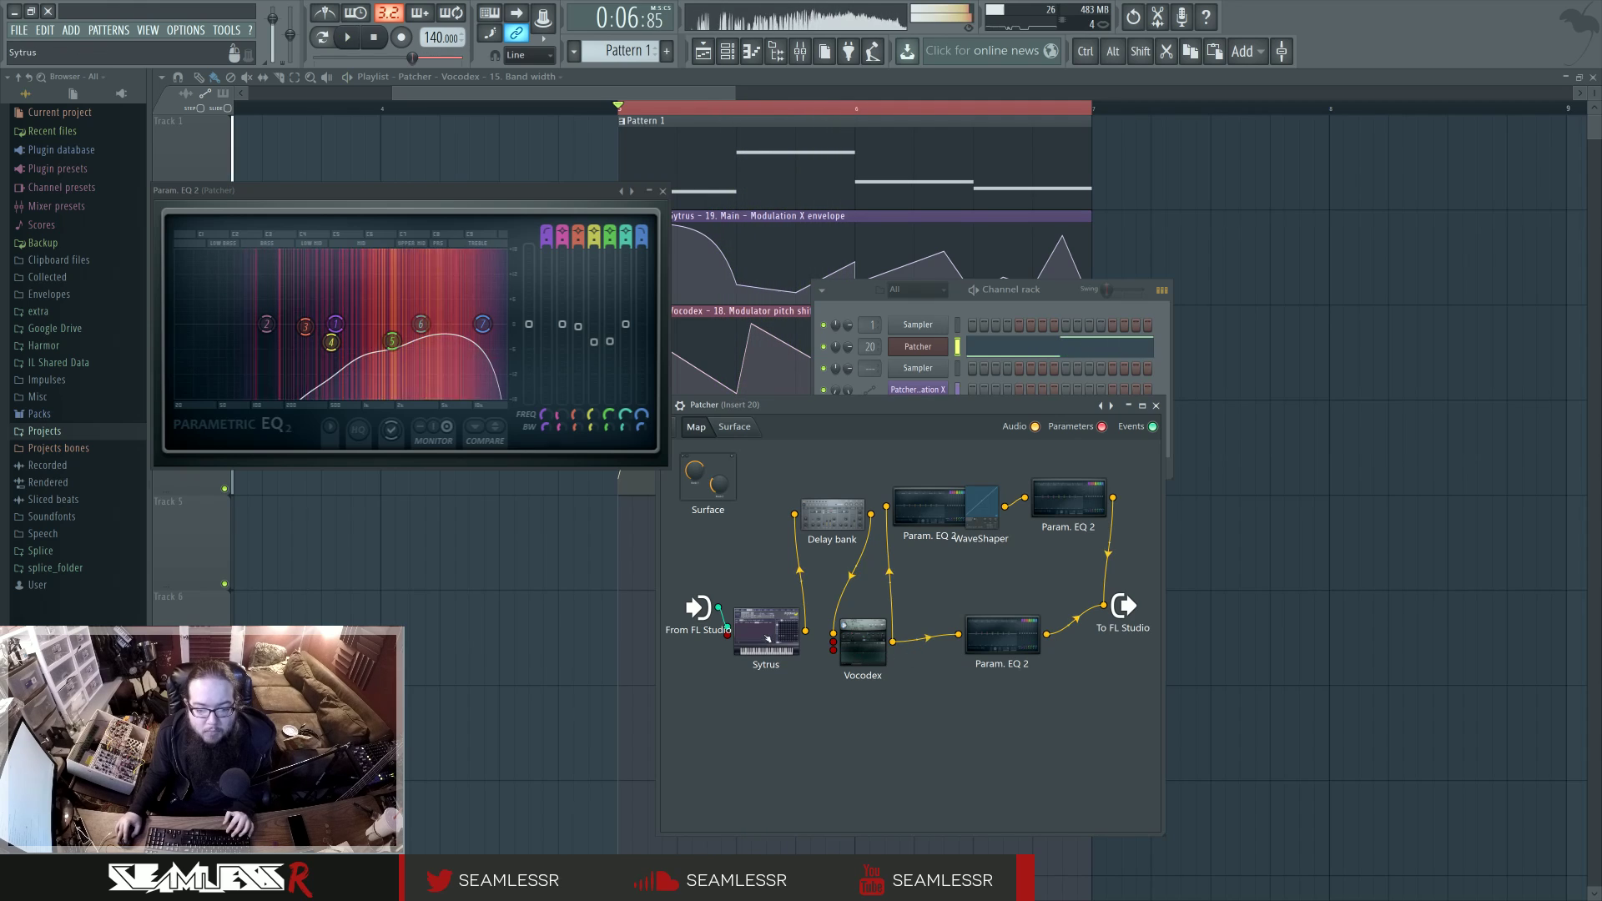
Play the pattern and examine Sytrus's RM and FM matrices, opening operator 4.
{"action": "left_click", "coordinate": [768, 638]}
{"action": "key", "text": "space"}
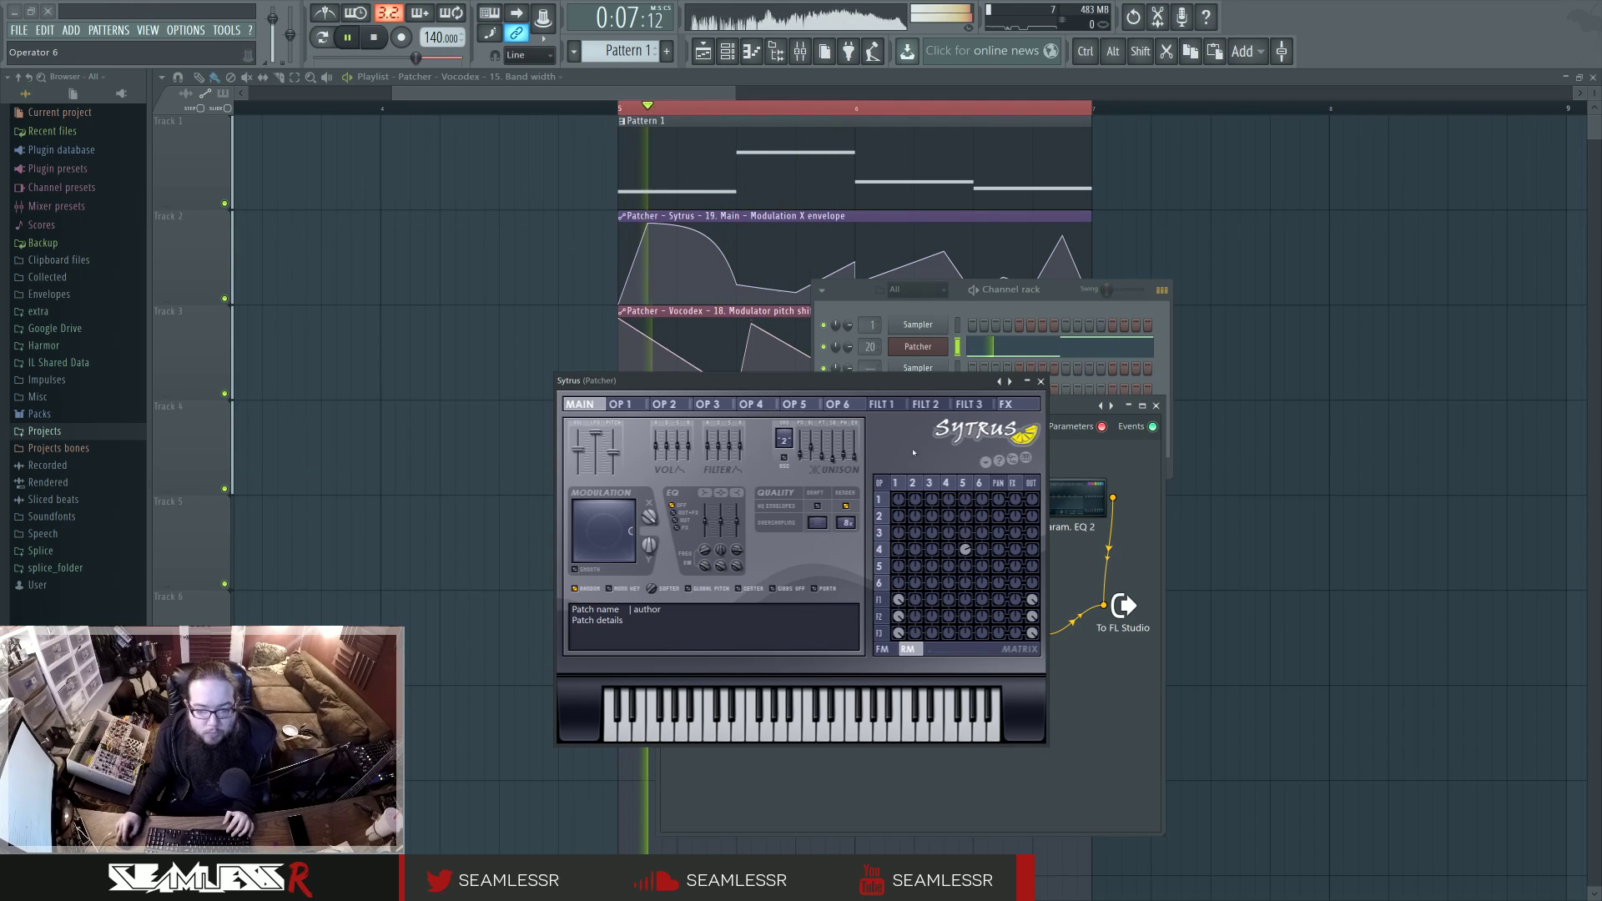
{"action": "left_click", "coordinate": [882, 649]}
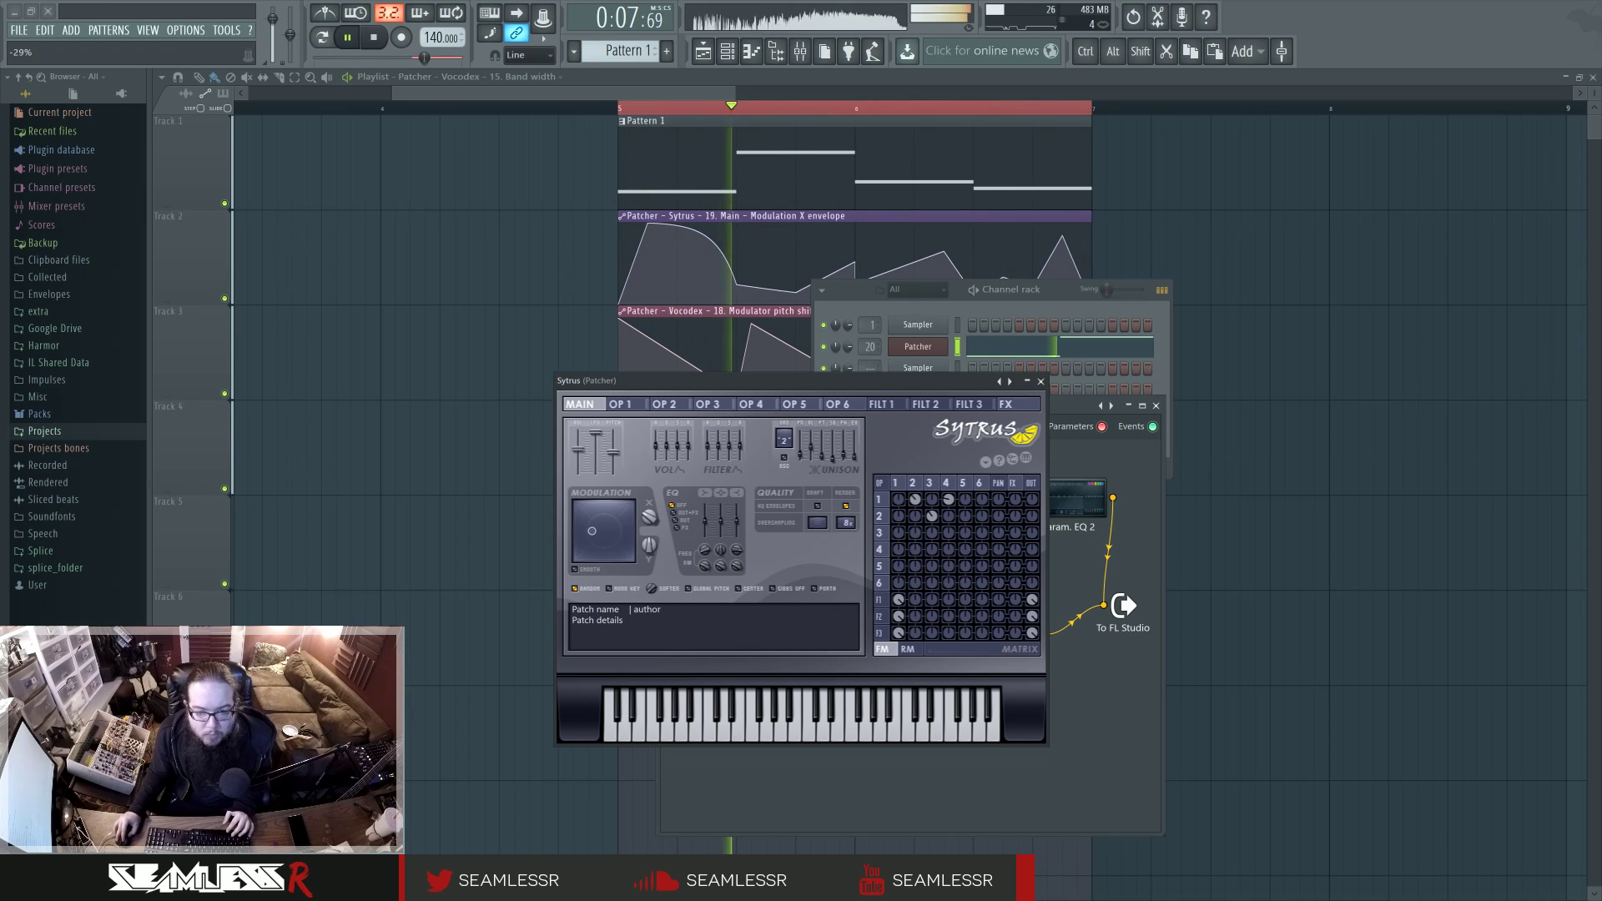
{"action": "left_click", "coordinate": [950, 504]}
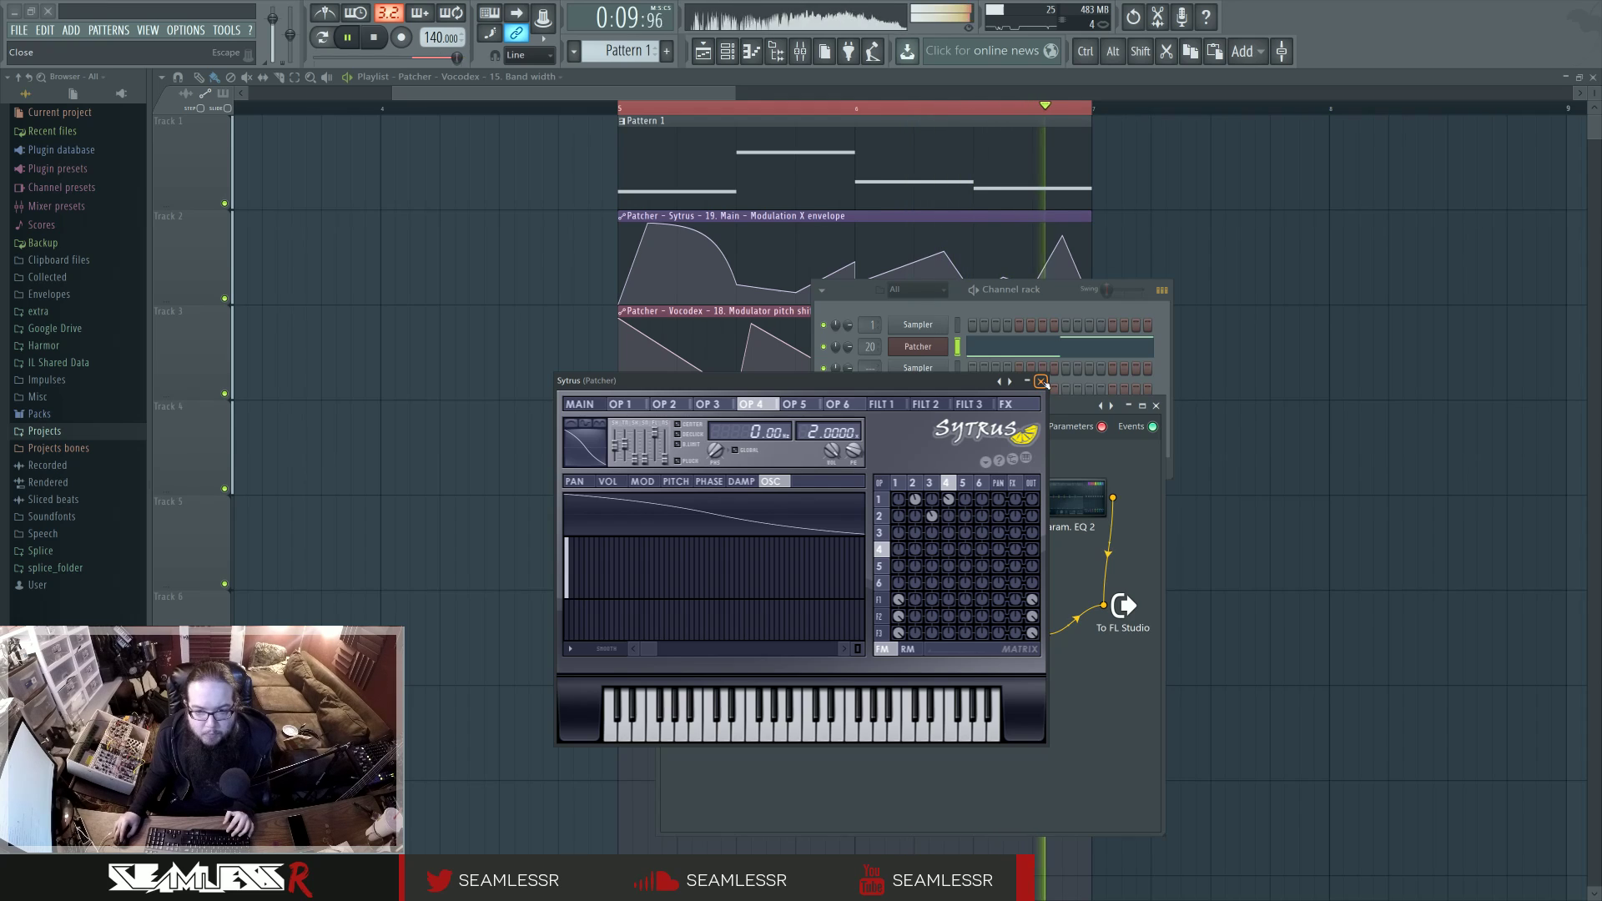
Try frequency ratios of 4.0000 on Sytrus operator 4 and 4.0200 on operator 5.
{"action": "left_click_drag", "start_coordinate": [812, 433], "coordinate": [813, 422]}
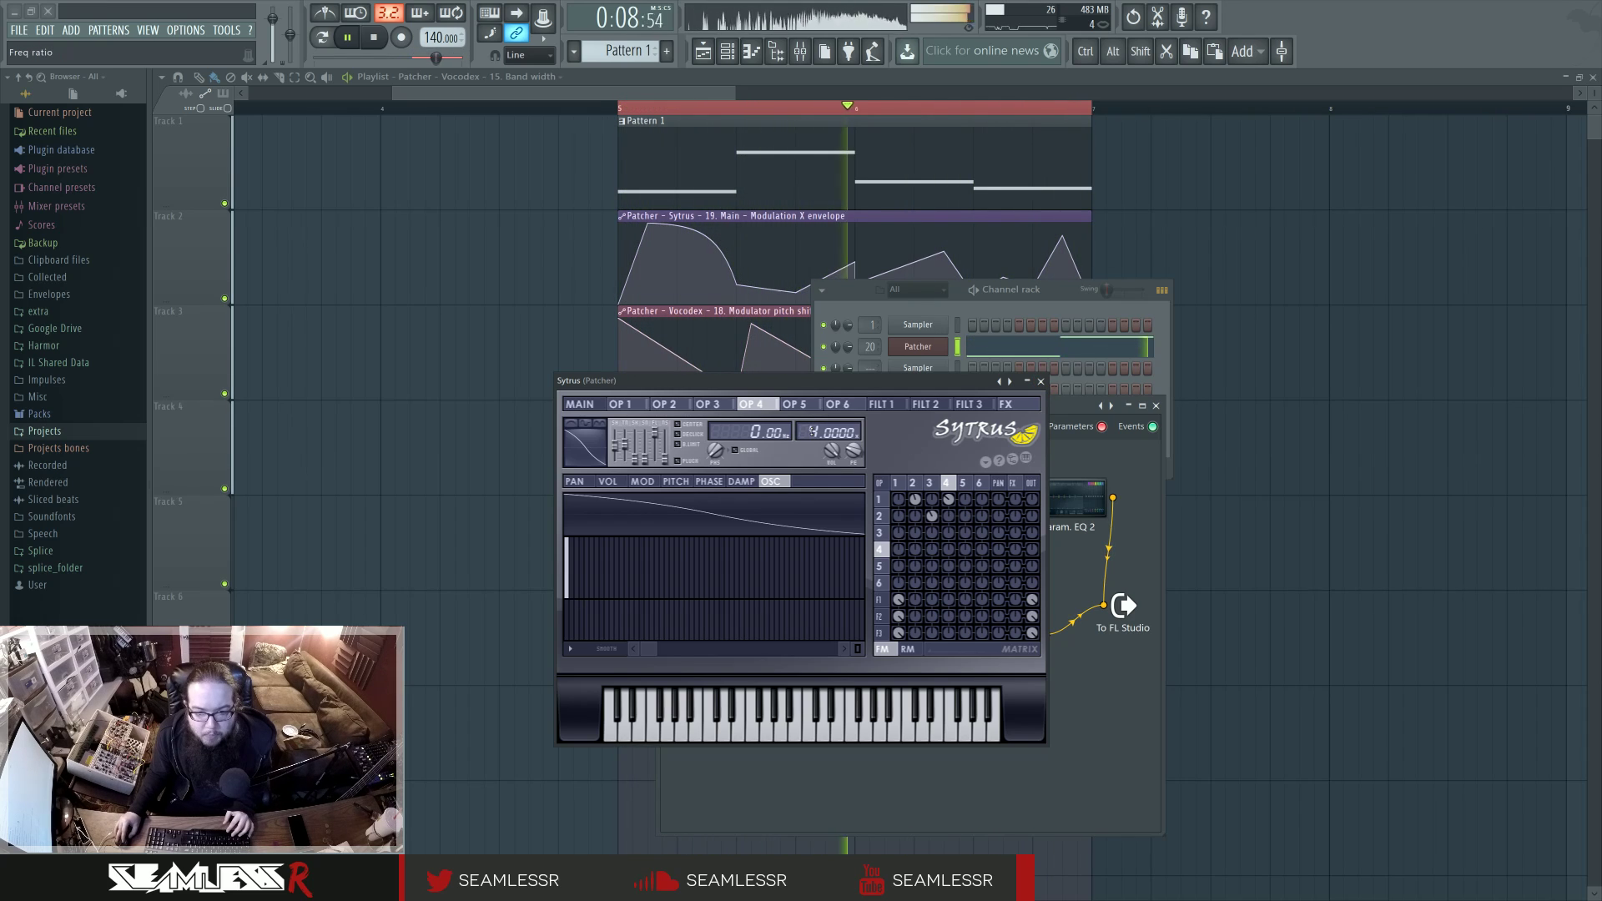
{"action": "left_click", "coordinate": [908, 649]}
{"action": "left_click", "coordinate": [794, 405]}
{"action": "left_click_drag", "start_coordinate": [813, 433], "coordinate": [813, 423]}
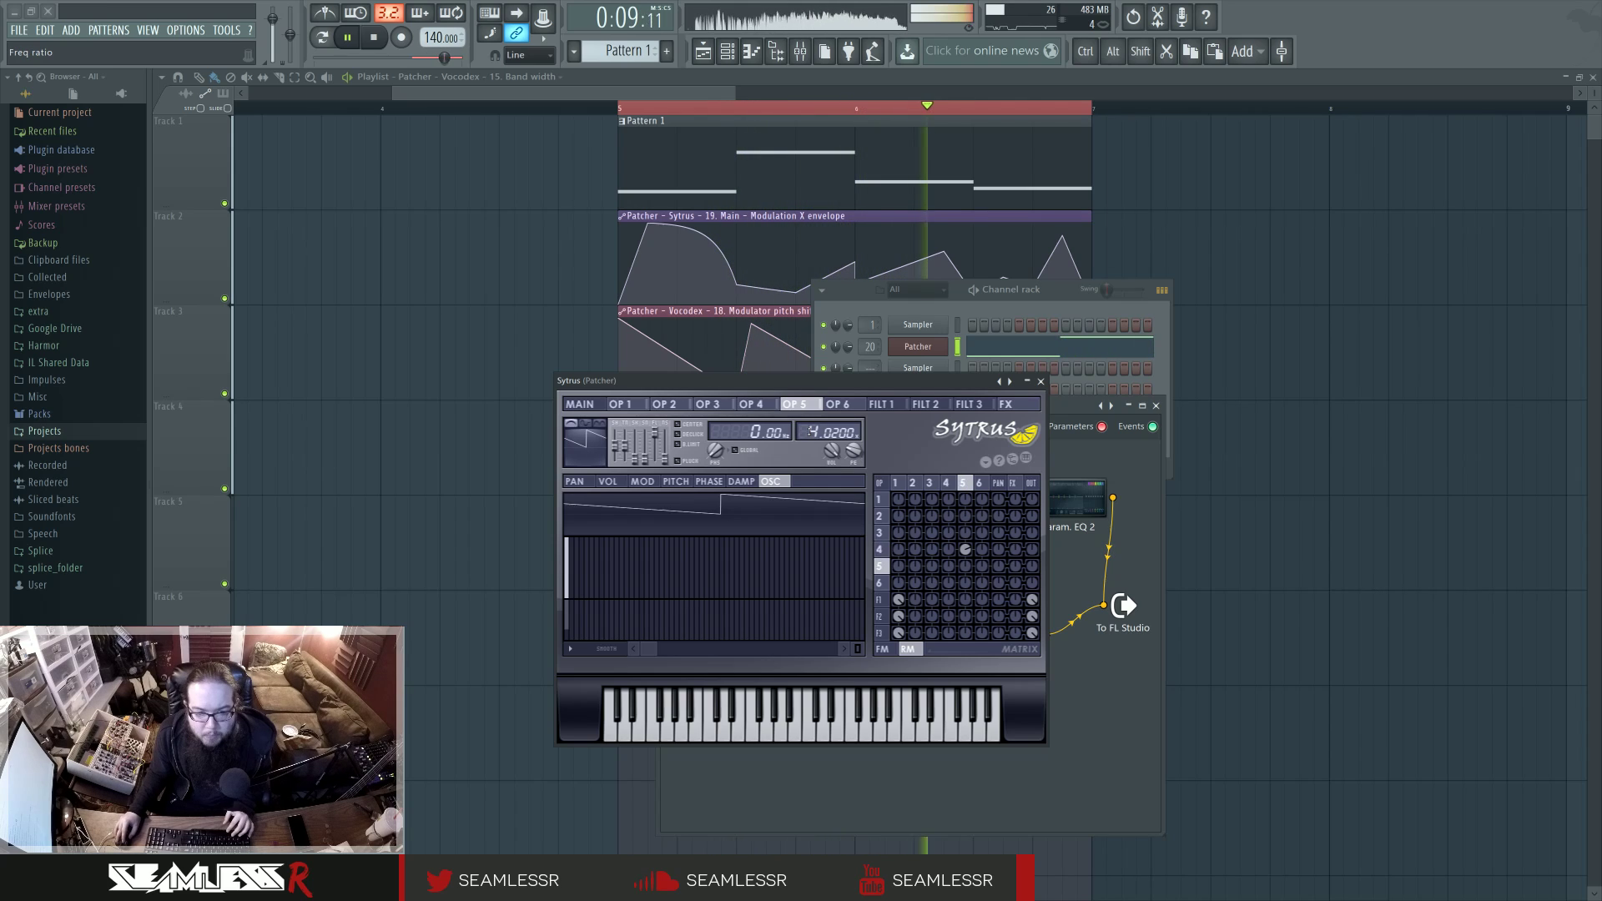
{"action": "left_click_drag", "start_coordinate": [814, 432], "coordinate": [814, 432]}
{"action": "left_click", "coordinate": [946, 484]}
{"action": "left_click", "coordinate": [883, 649]}
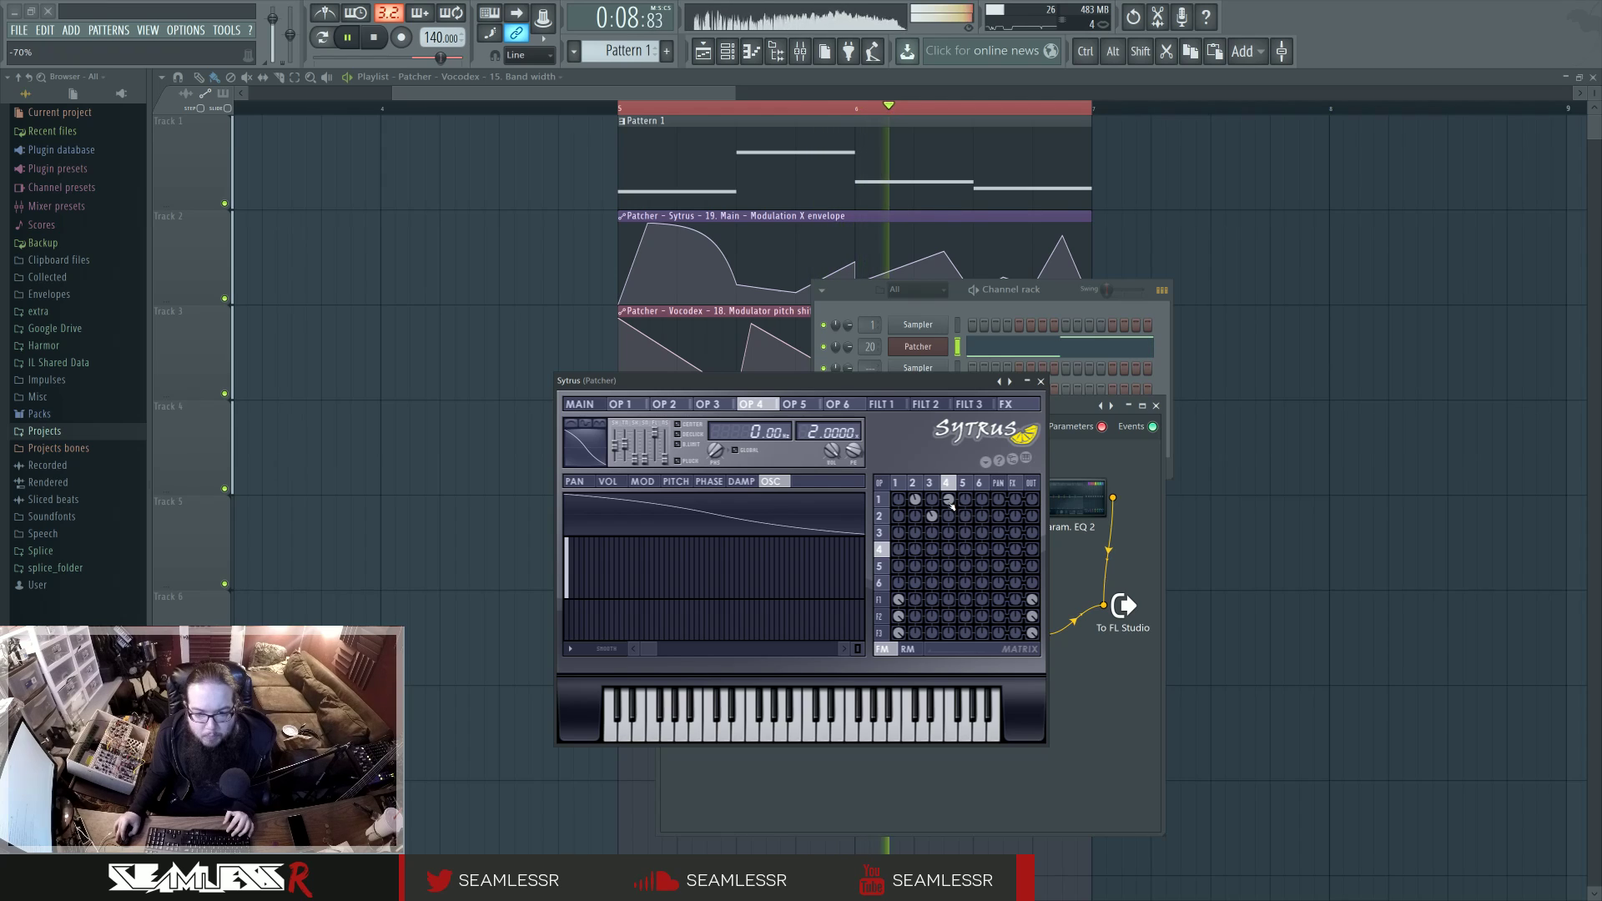
Review the settings of Sytrus operators 3, 2, 4 and 5 and close the synth.
{"action": "left_click", "coordinate": [929, 485]}
{"action": "left_click", "coordinate": [912, 485]}
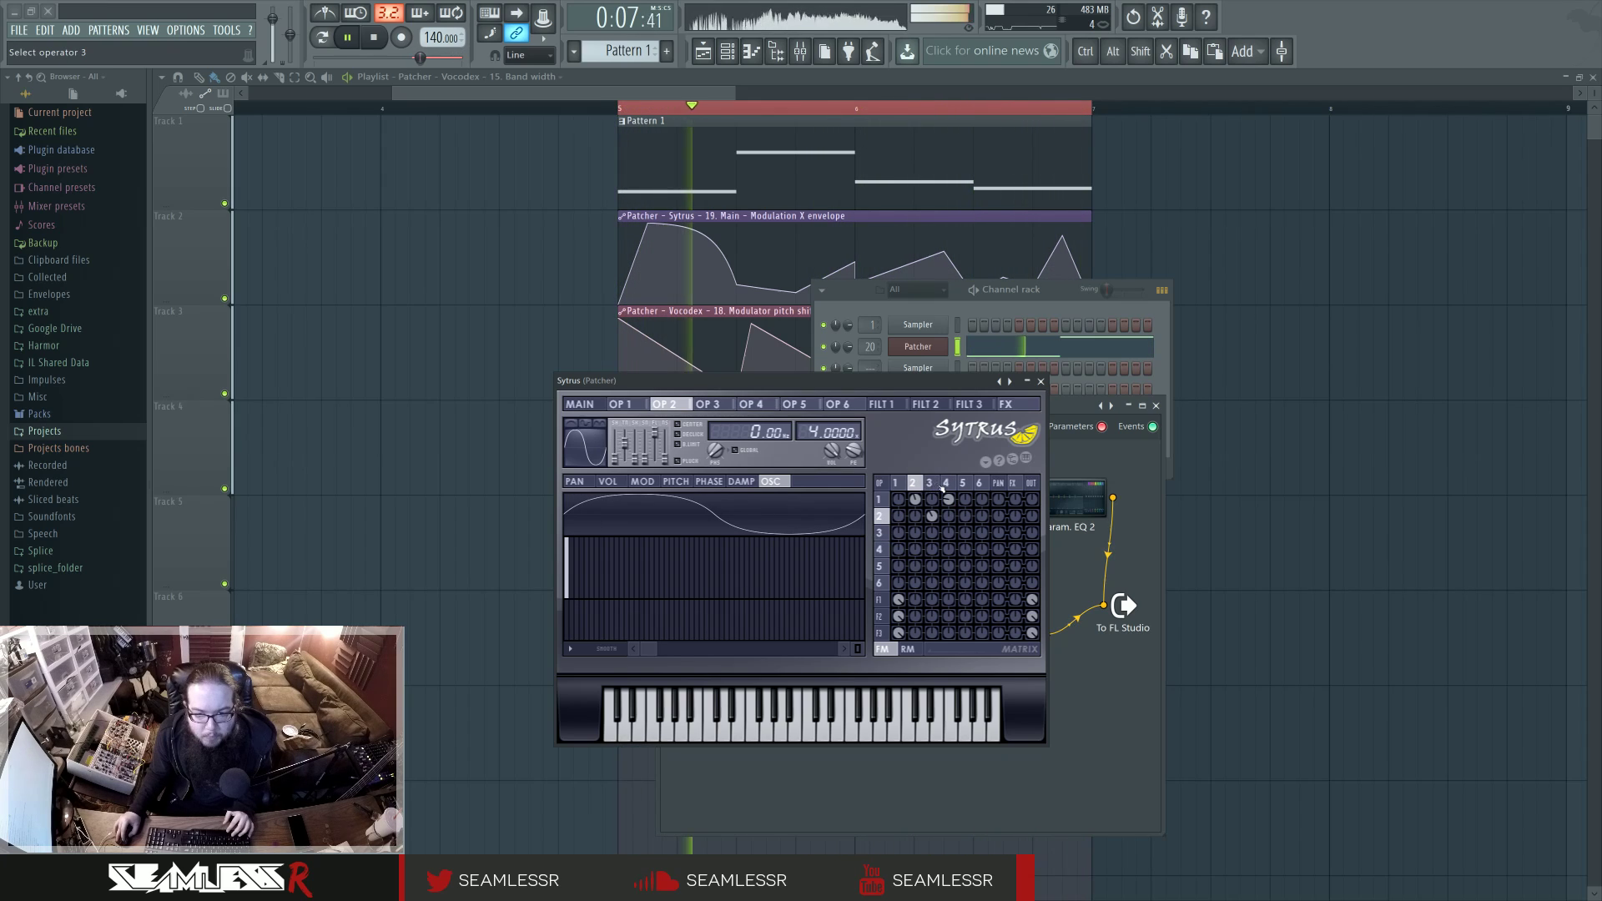
{"action": "left_click", "coordinate": [946, 485]}
{"action": "left_click", "coordinate": [963, 486]}
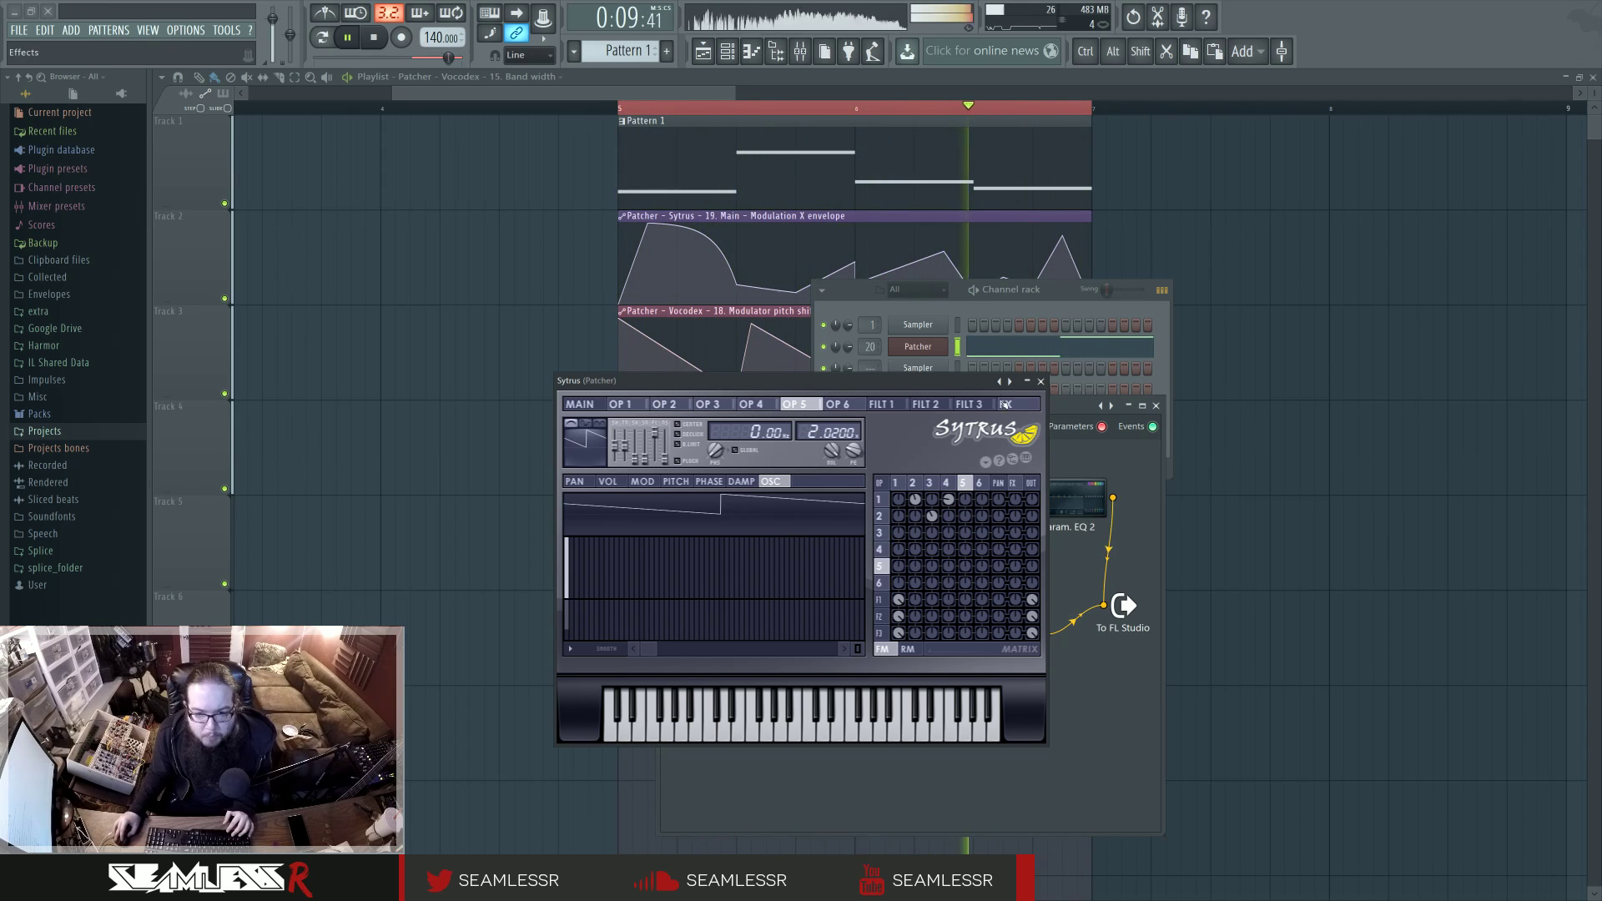
{"action": "left_click", "coordinate": [1041, 381]}
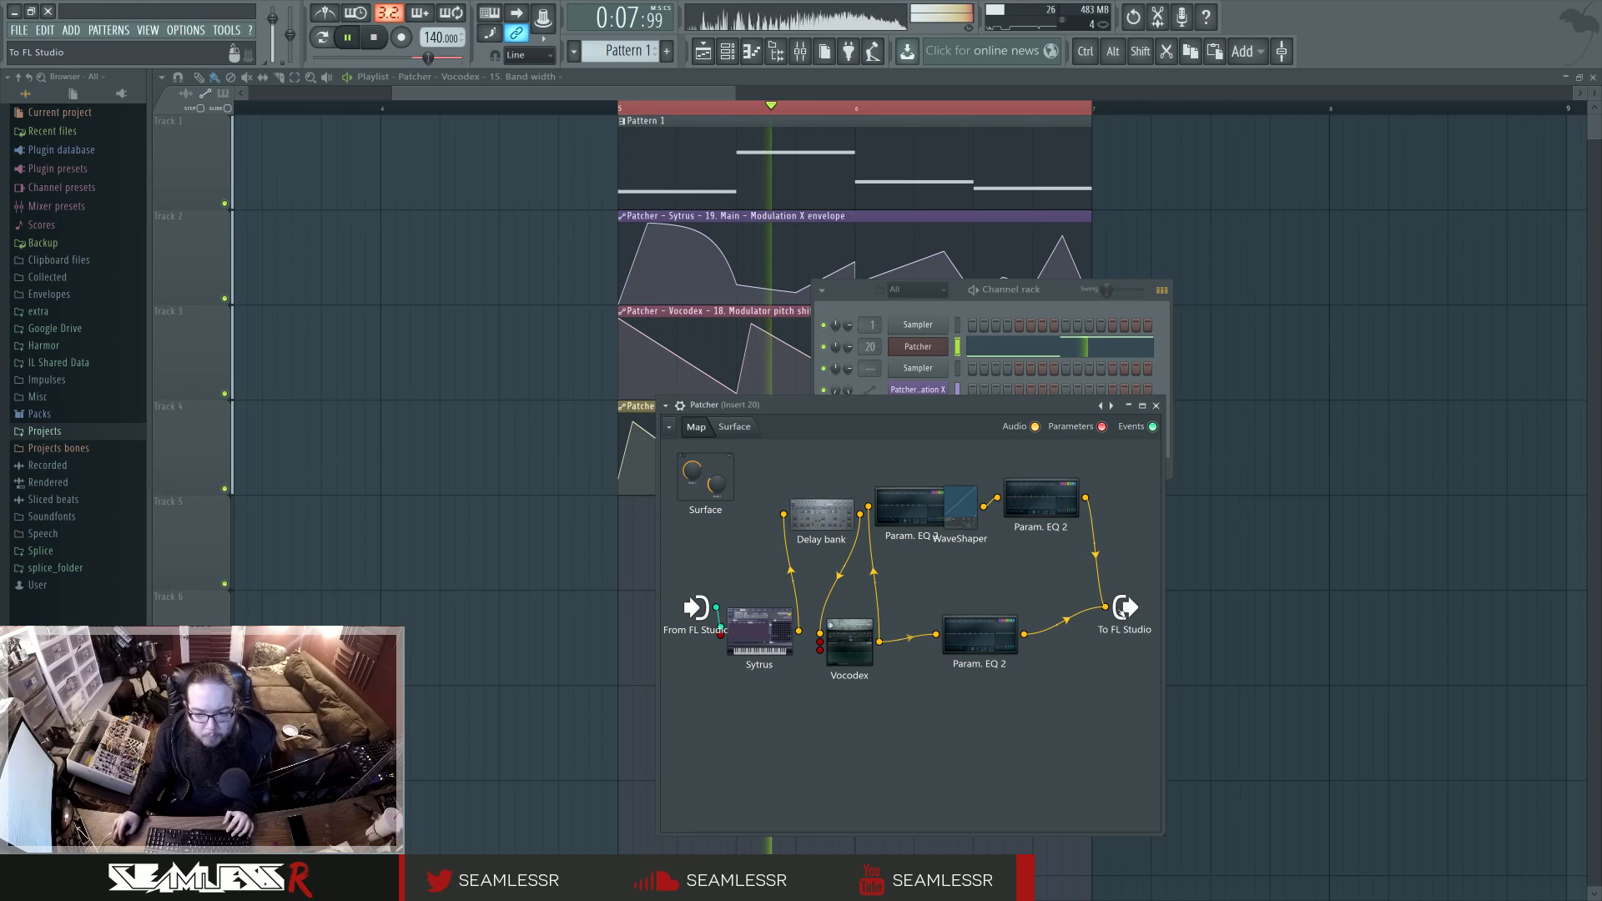
Insert Maximus between the two parallel EQ outputs and the To FL Studio output, making room on the map.
{"action": "middle_click", "coordinate": [1105, 608]}
{"action": "left_click", "coordinate": [1088, 497]}
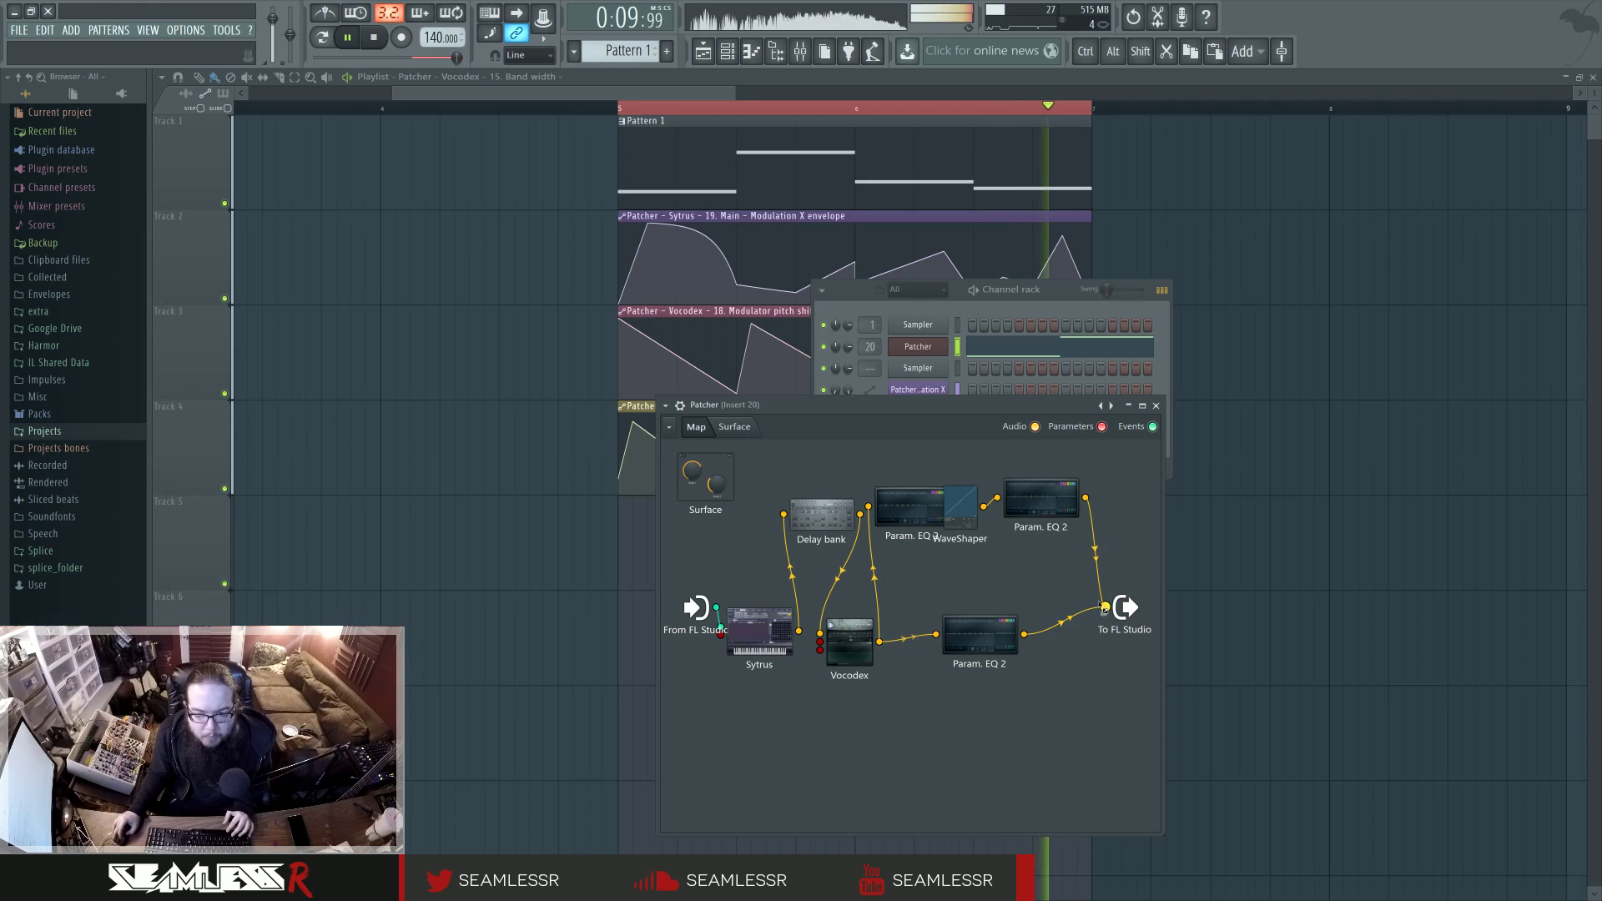
{"action": "left_click_drag", "start_coordinate": [1126, 607], "coordinate": [1150, 610]}
{"action": "left_click", "coordinate": [1046, 608]}
{"action": "left_click_drag", "start_coordinate": [433, 217], "coordinate": [954, 418]}
Review Maximus's band split and band levels, and lower its high band crossover frequency.
{"action": "left_click", "coordinate": [1134, 576]}
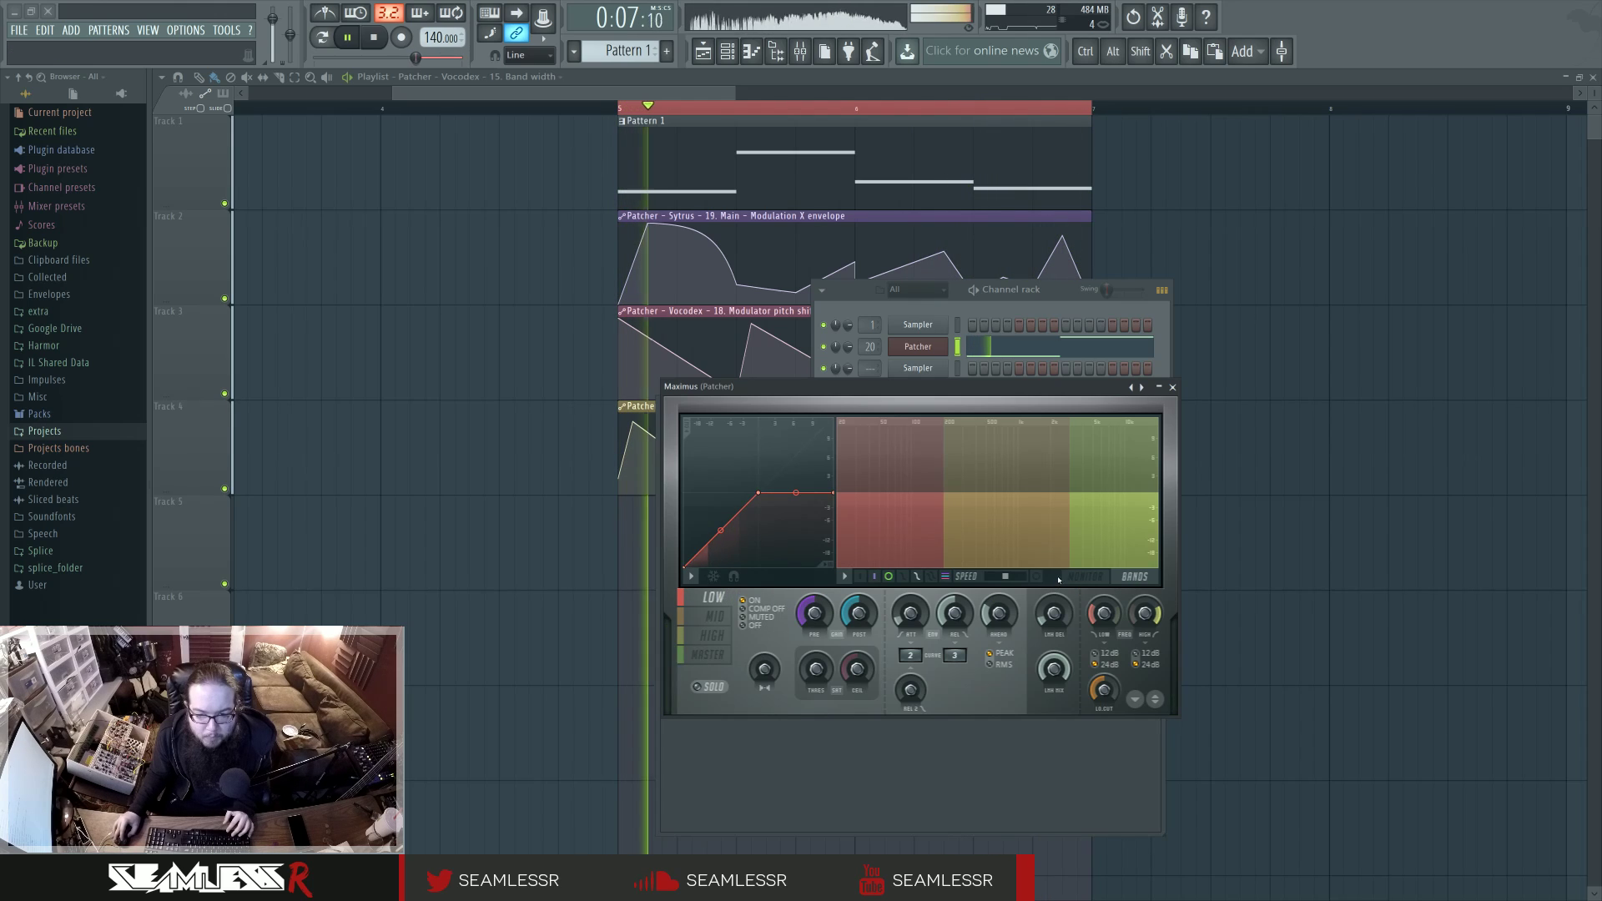
{"action": "left_click", "coordinate": [1037, 577]}
{"action": "left_click", "coordinate": [1084, 577]}
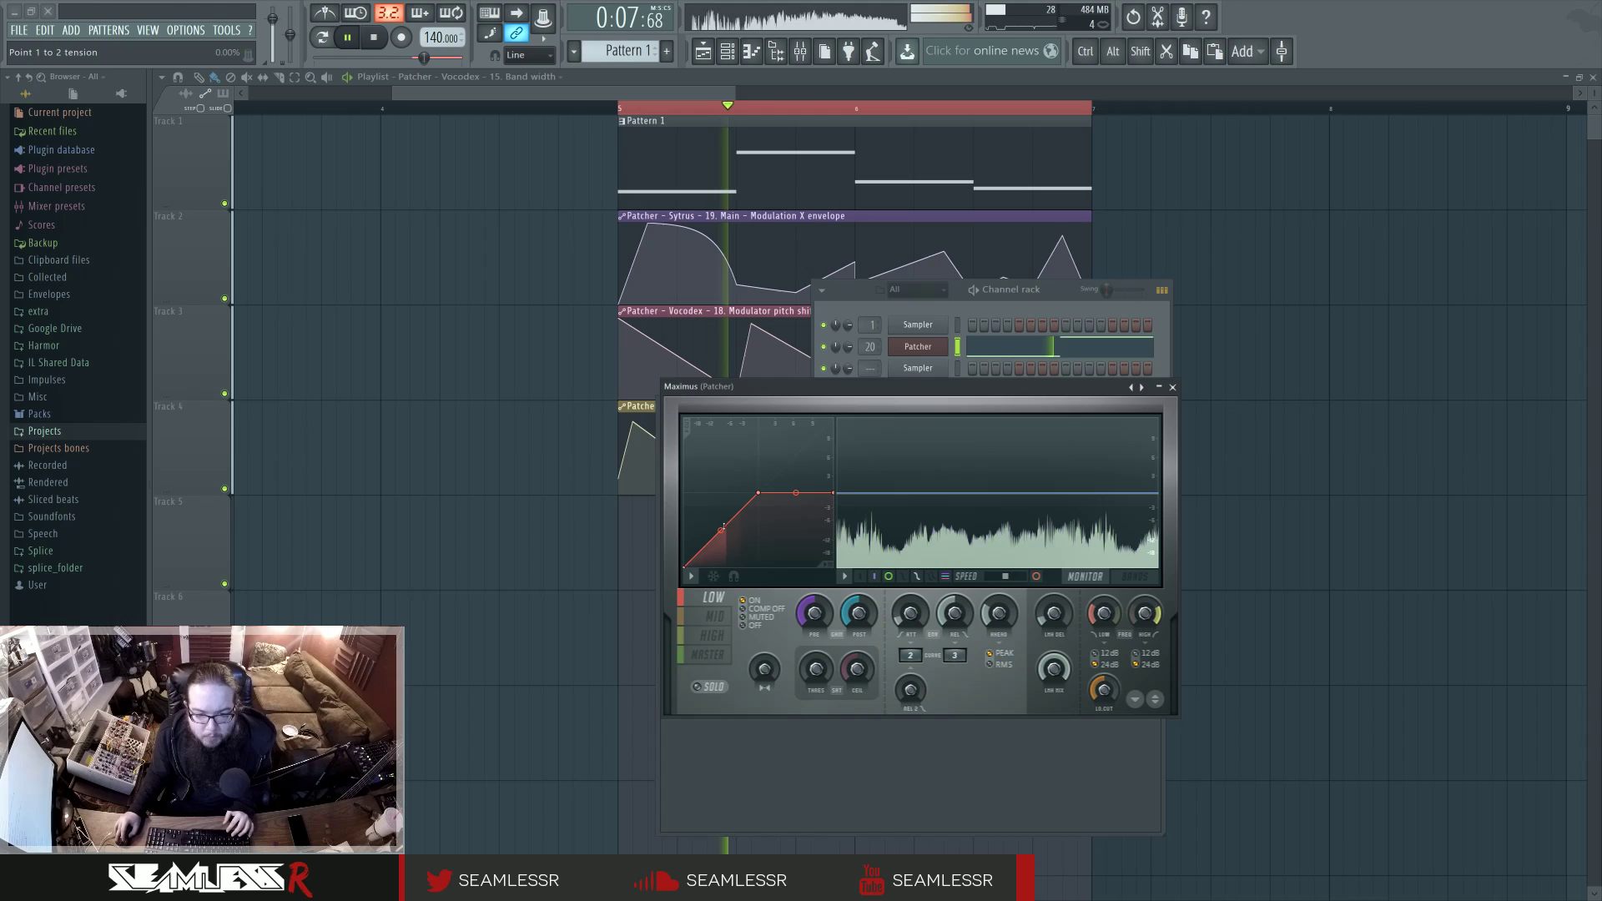
{"action": "left_click", "coordinate": [712, 635]}
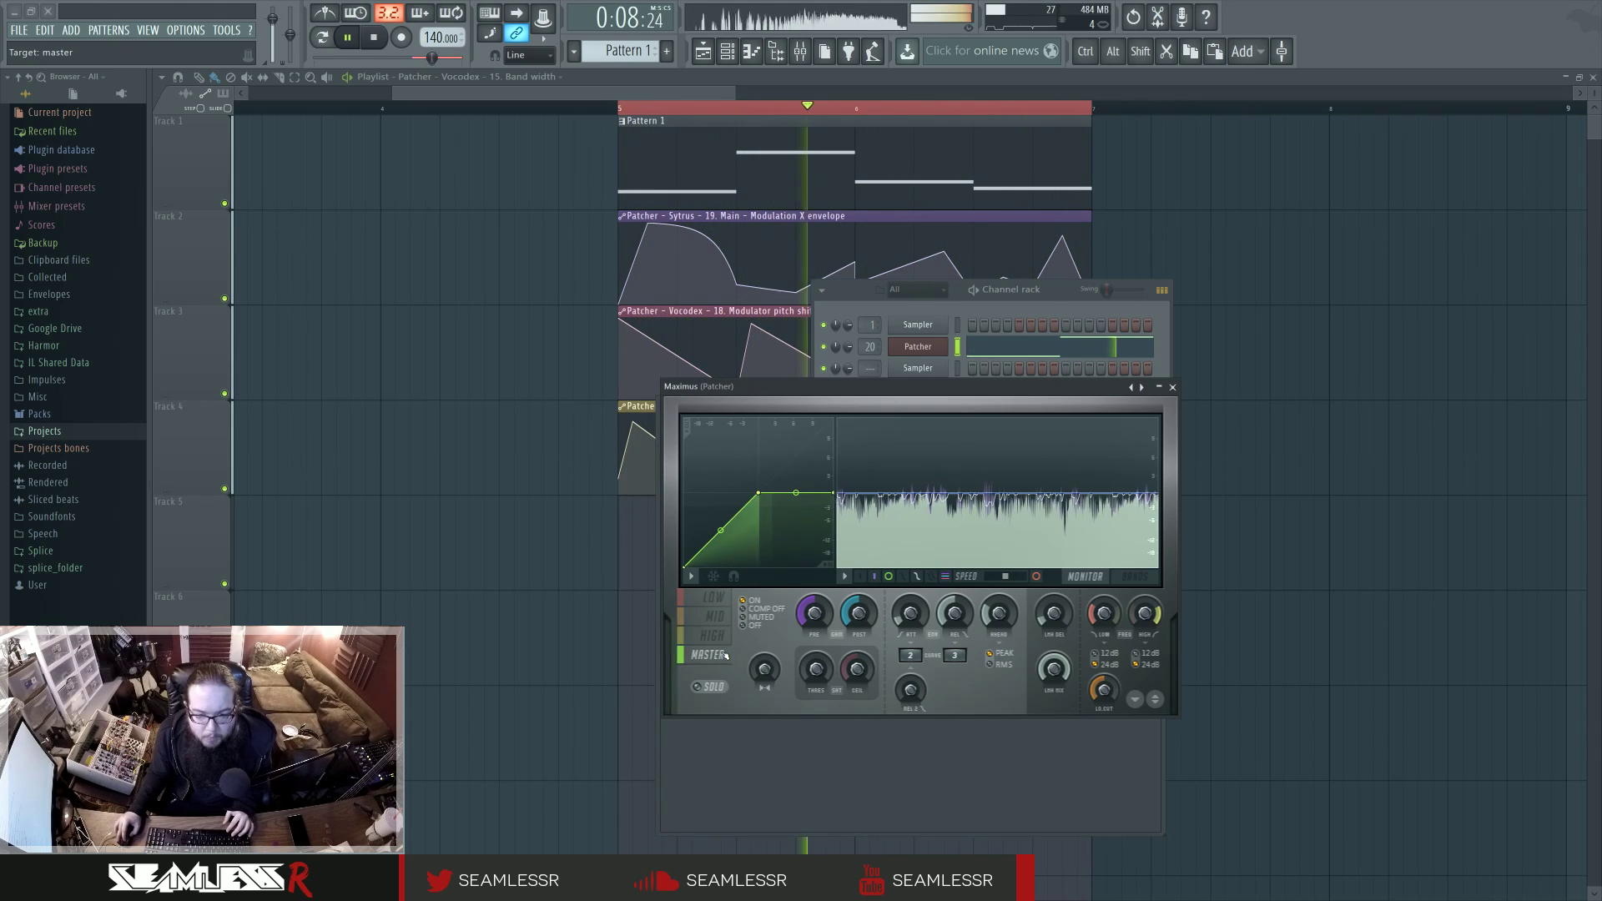
{"action": "left_click", "coordinate": [756, 626]}
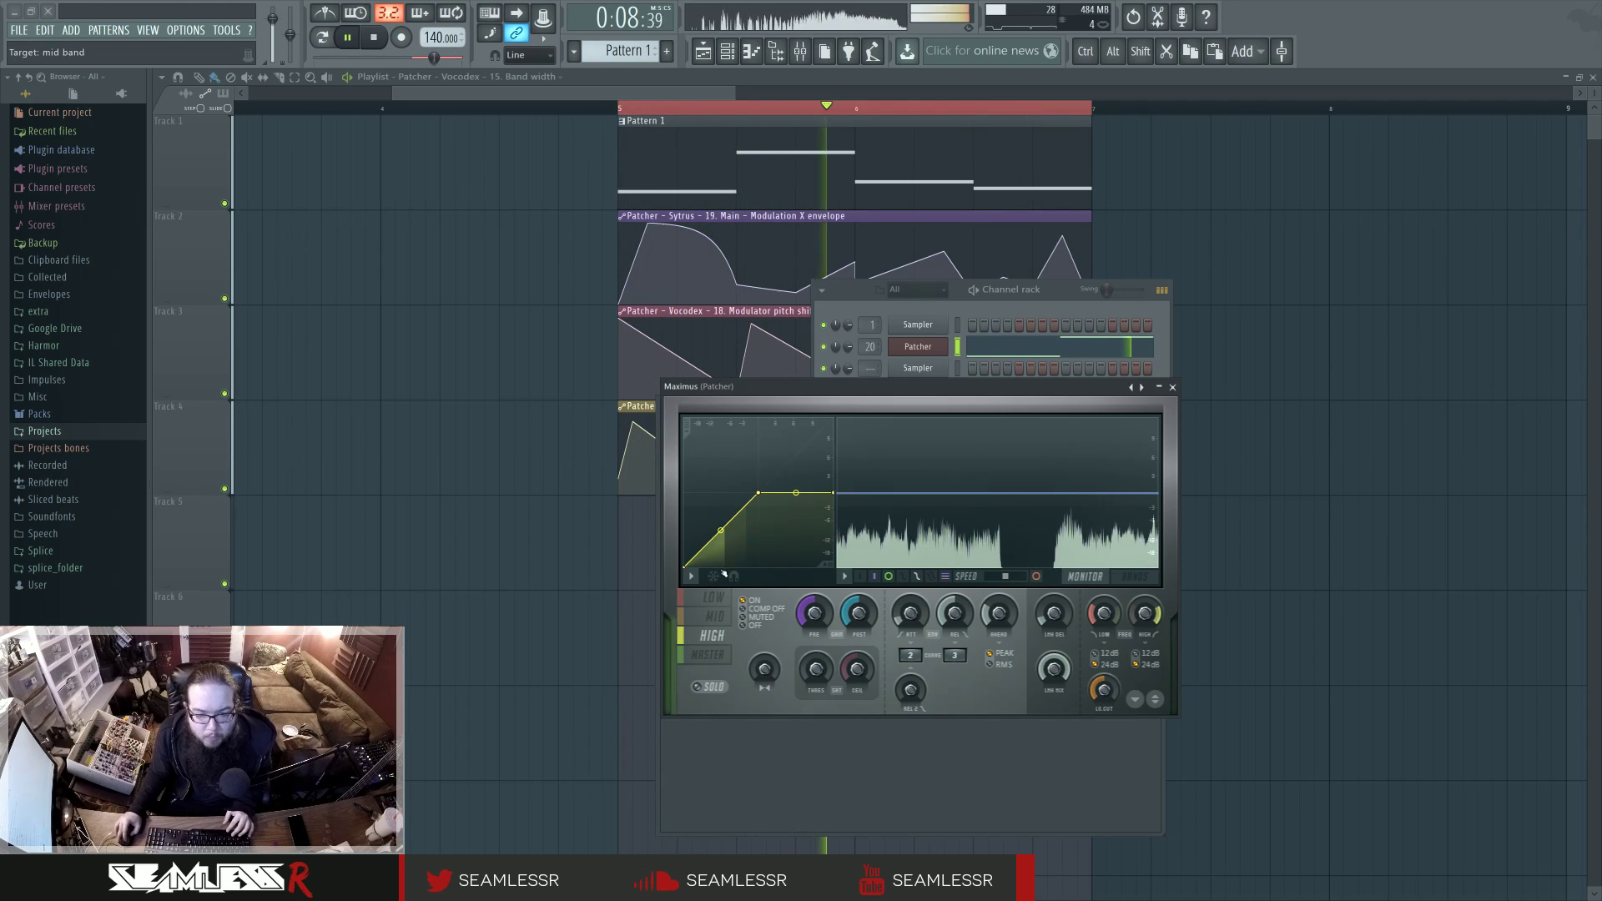
{"action": "left_click", "coordinate": [1074, 582]}
{"action": "left_click", "coordinate": [1036, 576]}
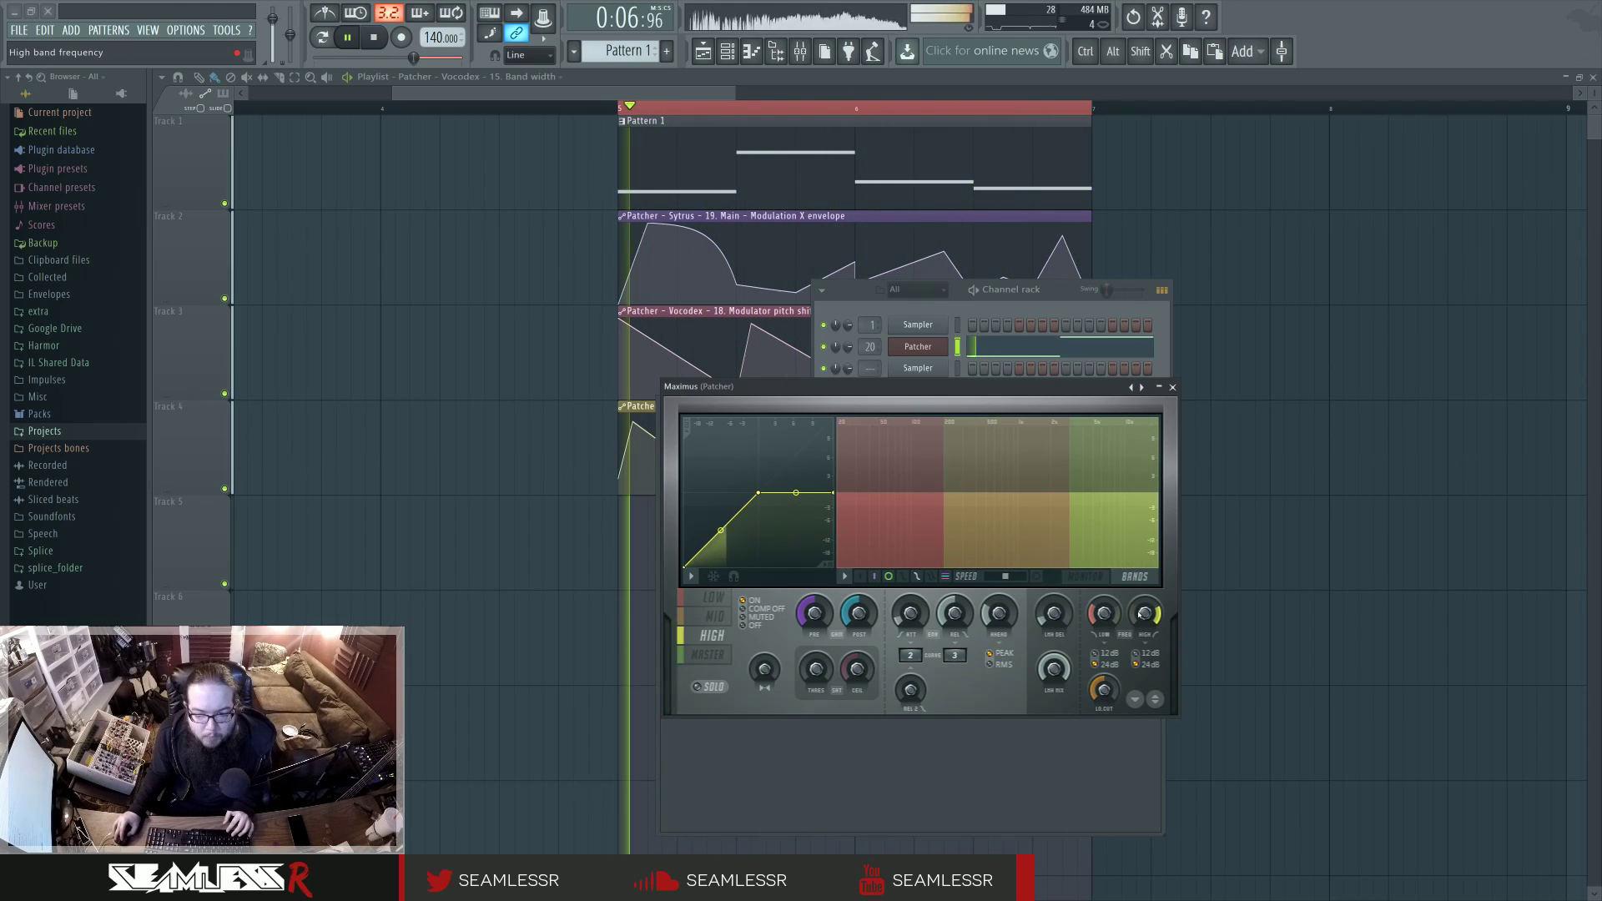
{"action": "left_click_drag", "start_coordinate": [1145, 615], "coordinate": [1099, 621]}
Add a point to Maximus's low band curve and bend the first segment upward to about 42% tension.
{"action": "left_click", "coordinate": [716, 599]}
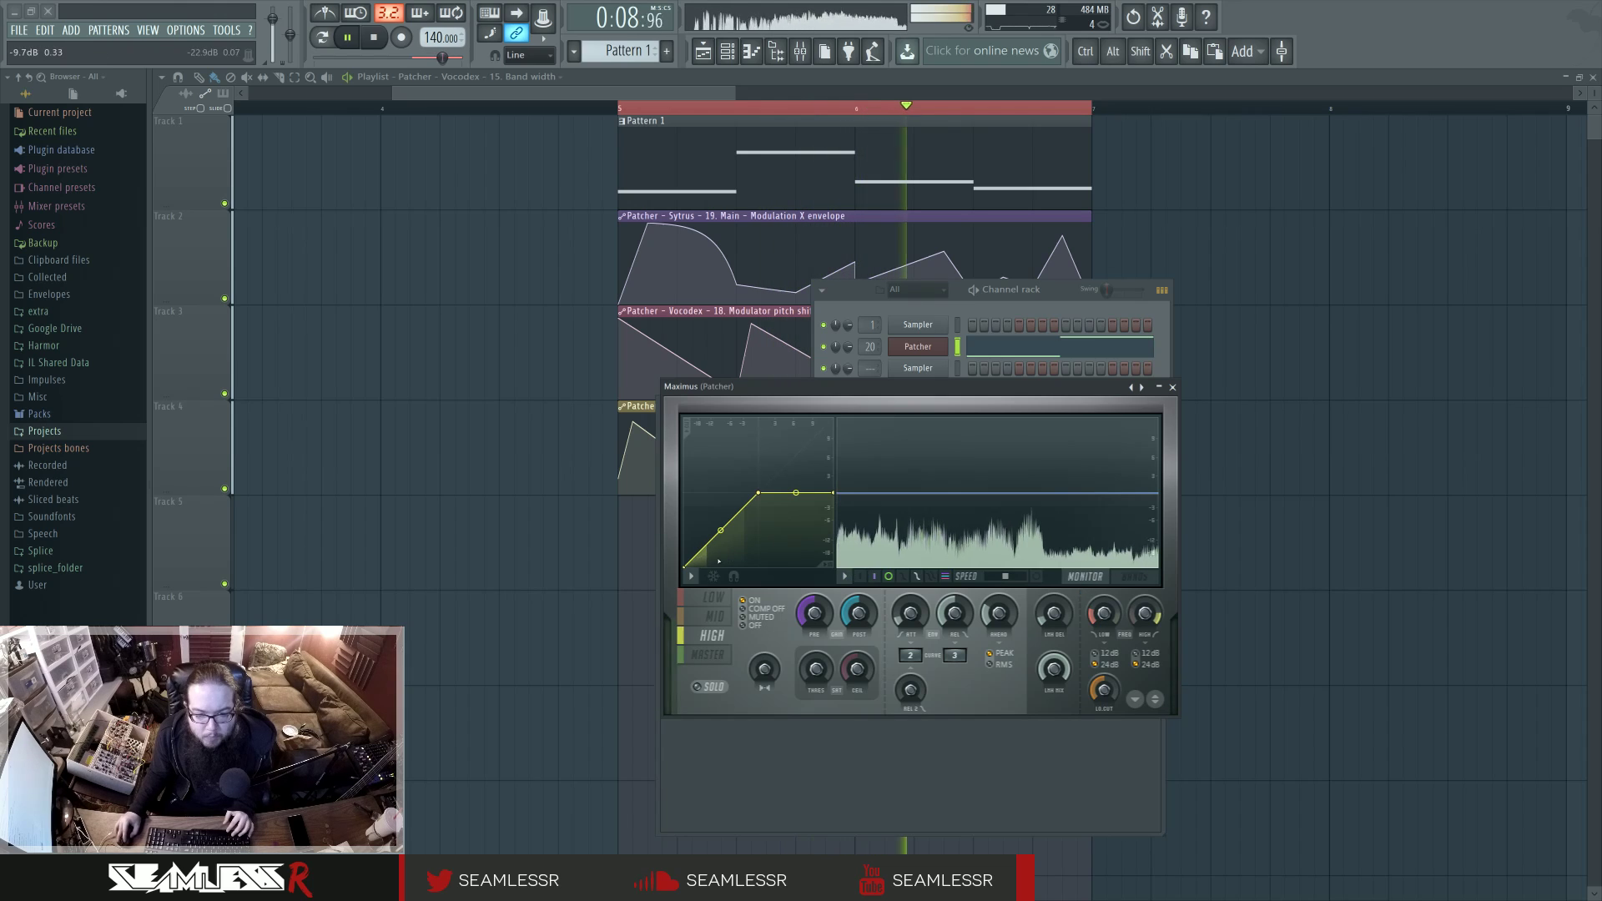
{"action": "right_click", "coordinate": [729, 521]}
{"action": "left_click_drag", "start_coordinate": [706, 544], "coordinate": [705, 522]}
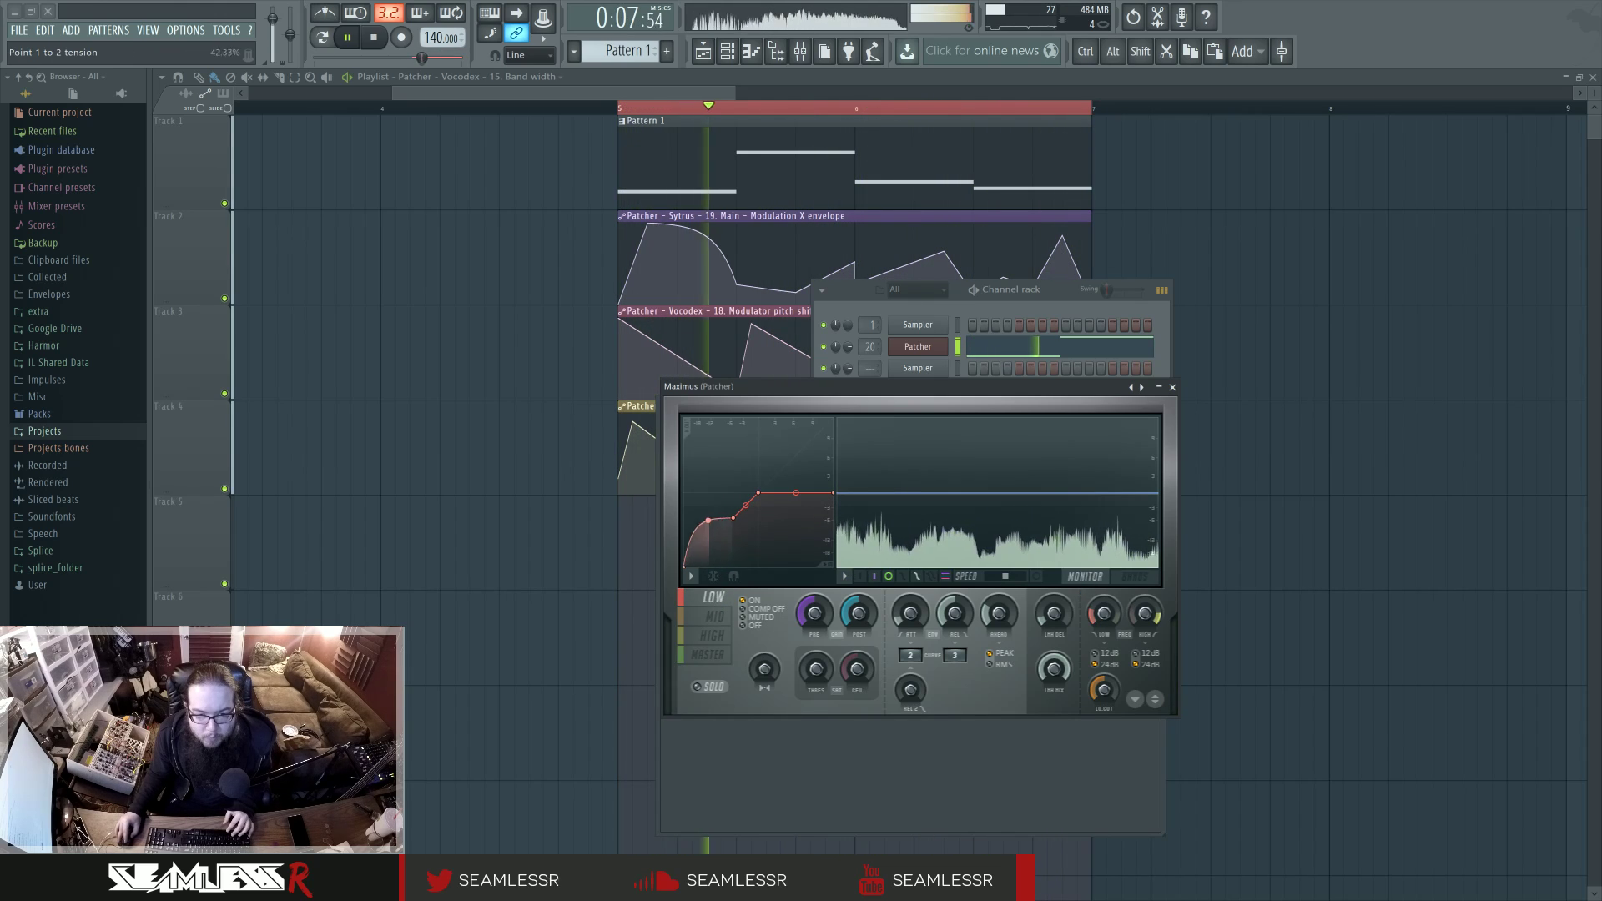
Move the high band curve's knee to about -6.3 dB in and 0.3 dB out, and bend its first segment upward.
{"action": "left_click", "coordinate": [714, 616]}
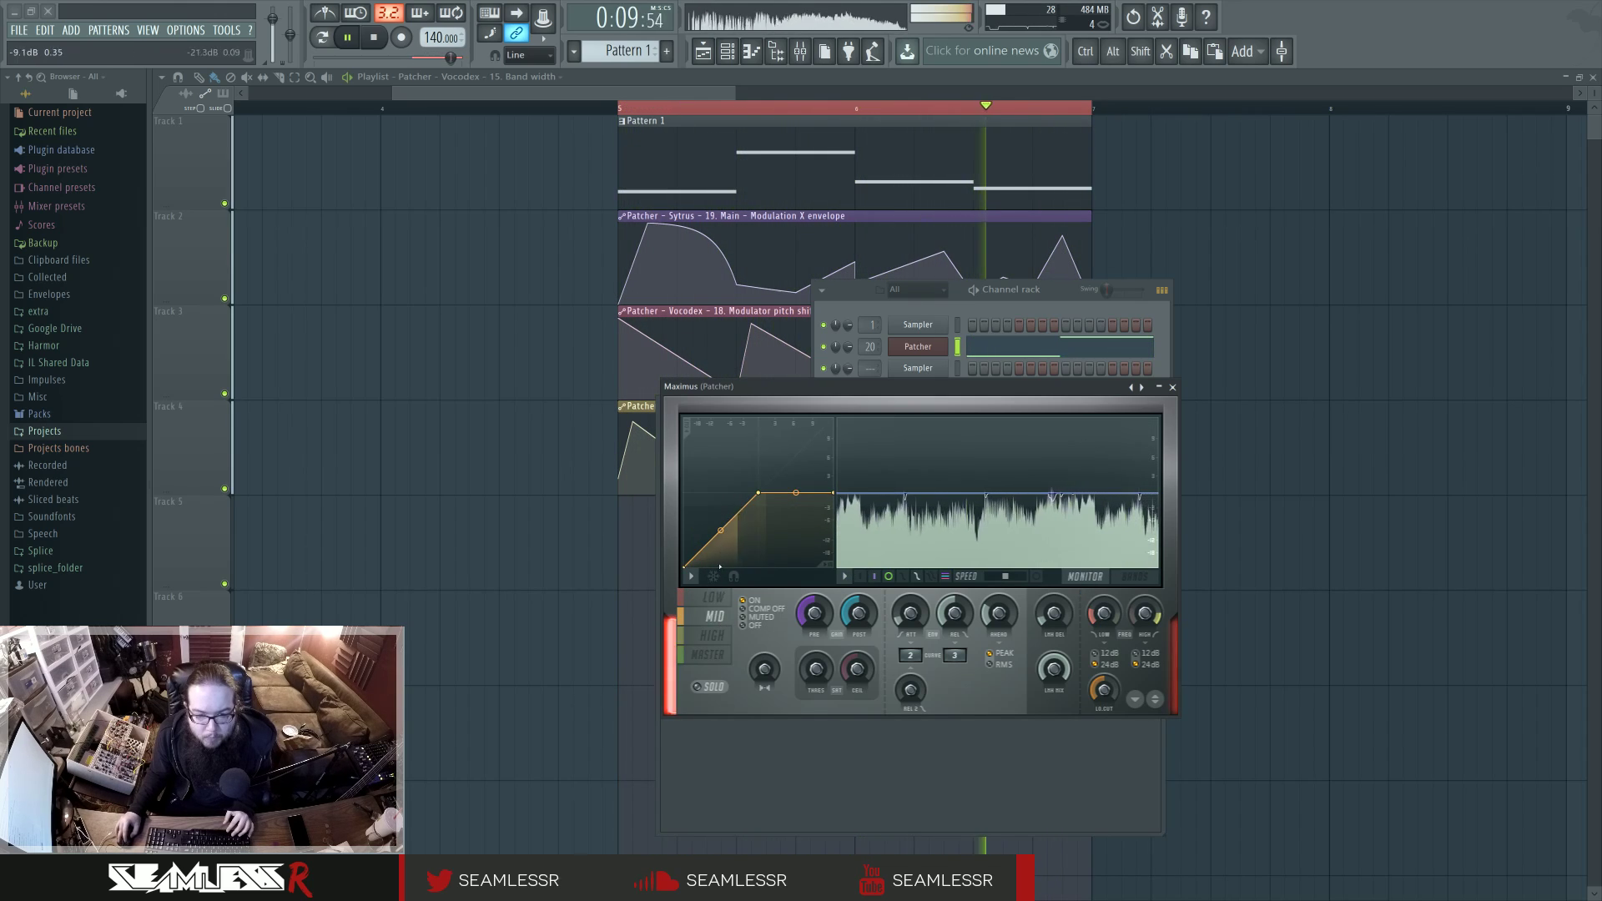
{"action": "left_click", "coordinate": [712, 635]}
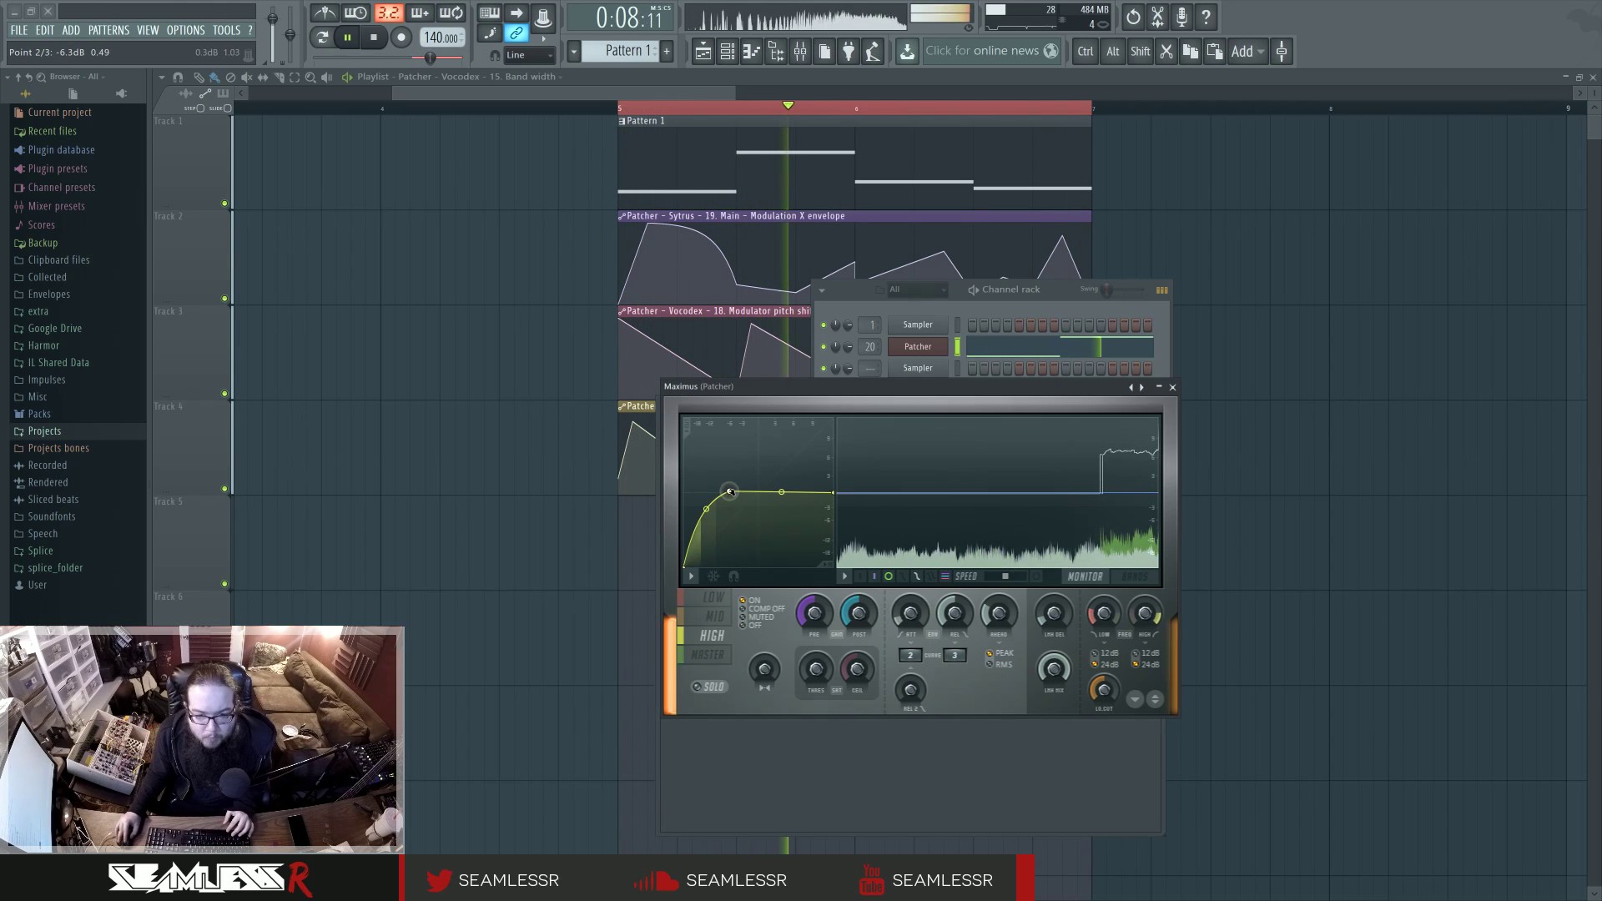
{"action": "left_click_drag", "start_coordinate": [706, 509], "coordinate": [706, 502]}
{"action": "left_click_drag", "start_coordinate": [863, 596], "coordinate": [865, 609]}
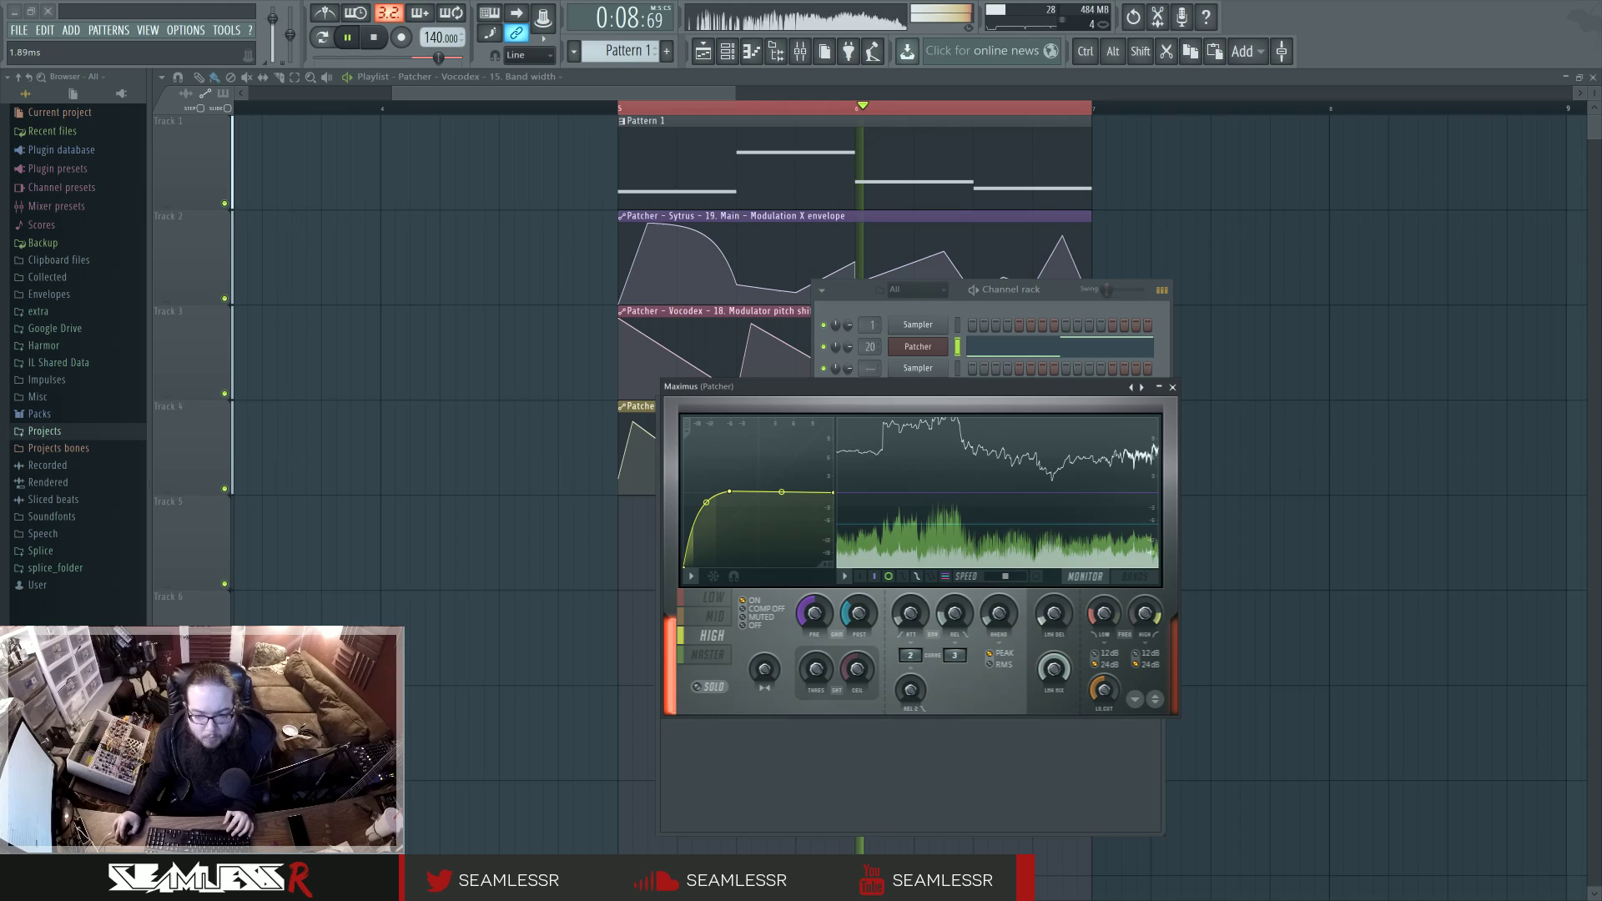
{"action": "left_click", "coordinate": [708, 654]}
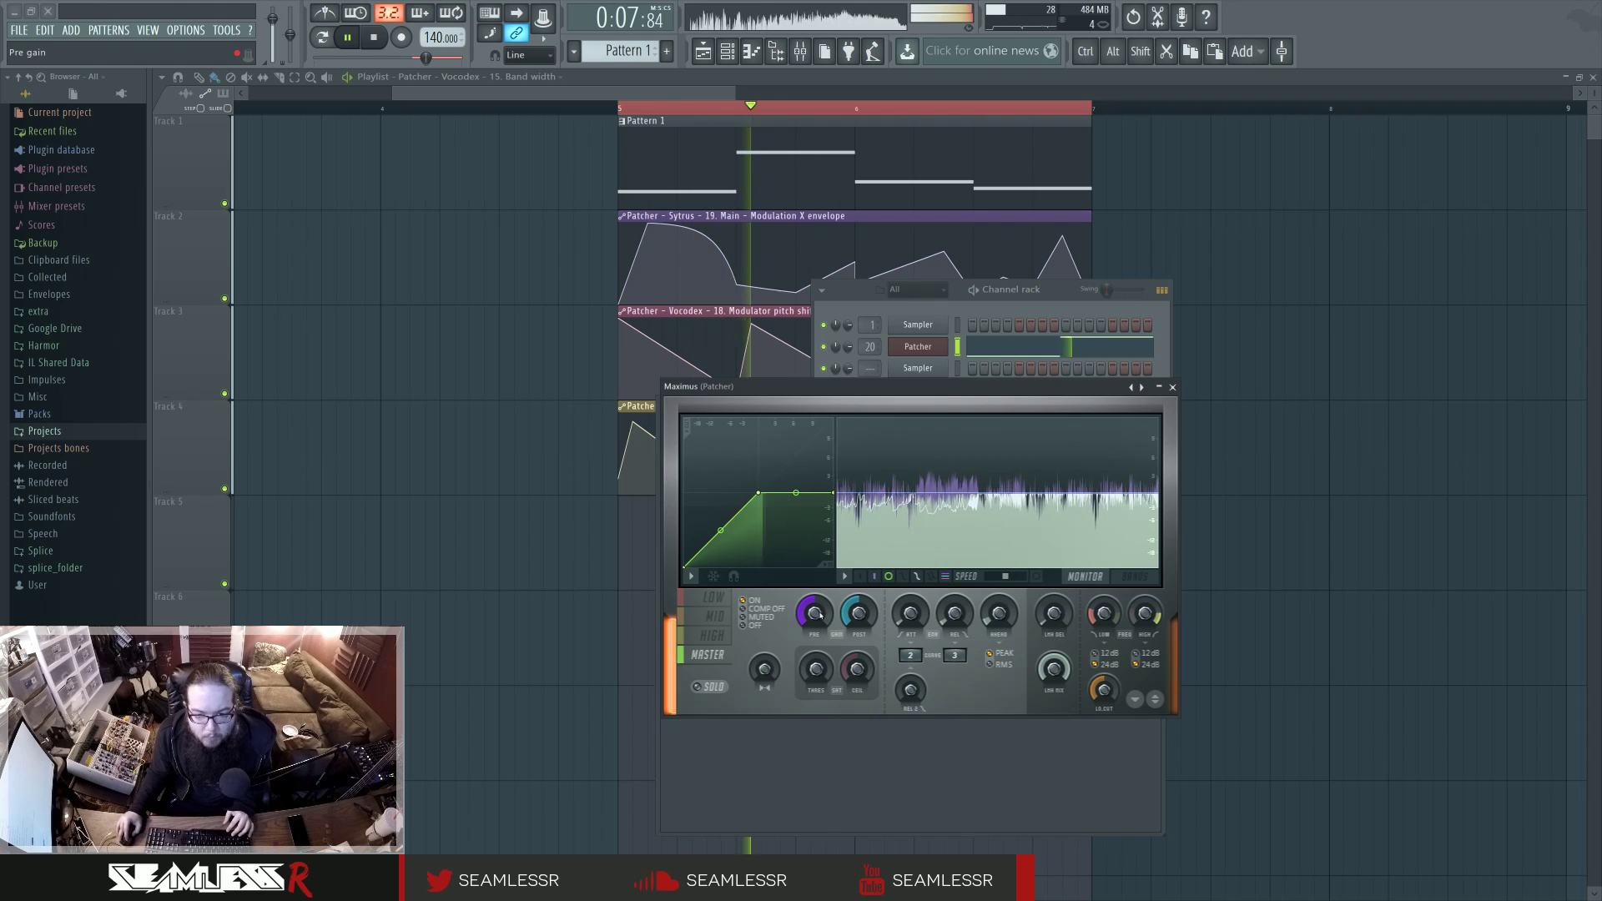
{"action": "left_click", "coordinate": [1173, 387]}
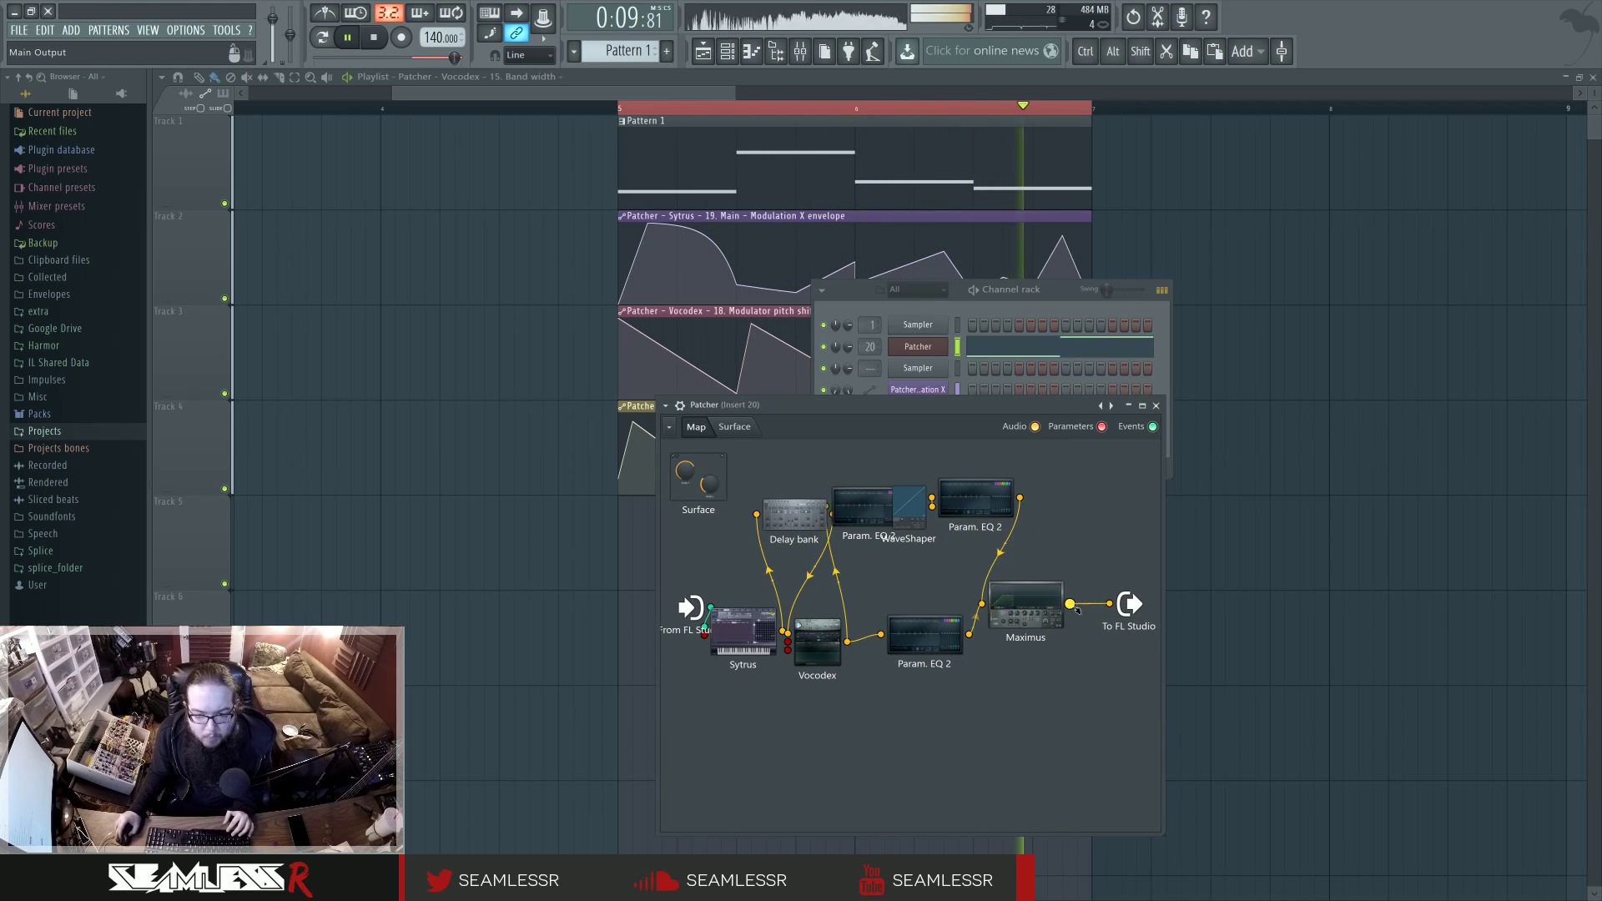
Insert a Param. EQ 2 between Maximus and To FL Studio, place it above the output and open it.
{"action": "middle_click", "coordinate": [1074, 608]}
{"action": "left_click", "coordinate": [869, 371]}
{"action": "left_click_drag", "start_coordinate": [1102, 607], "coordinate": [1101, 526]}
{"action": "double_click", "coordinate": [1101, 526]}
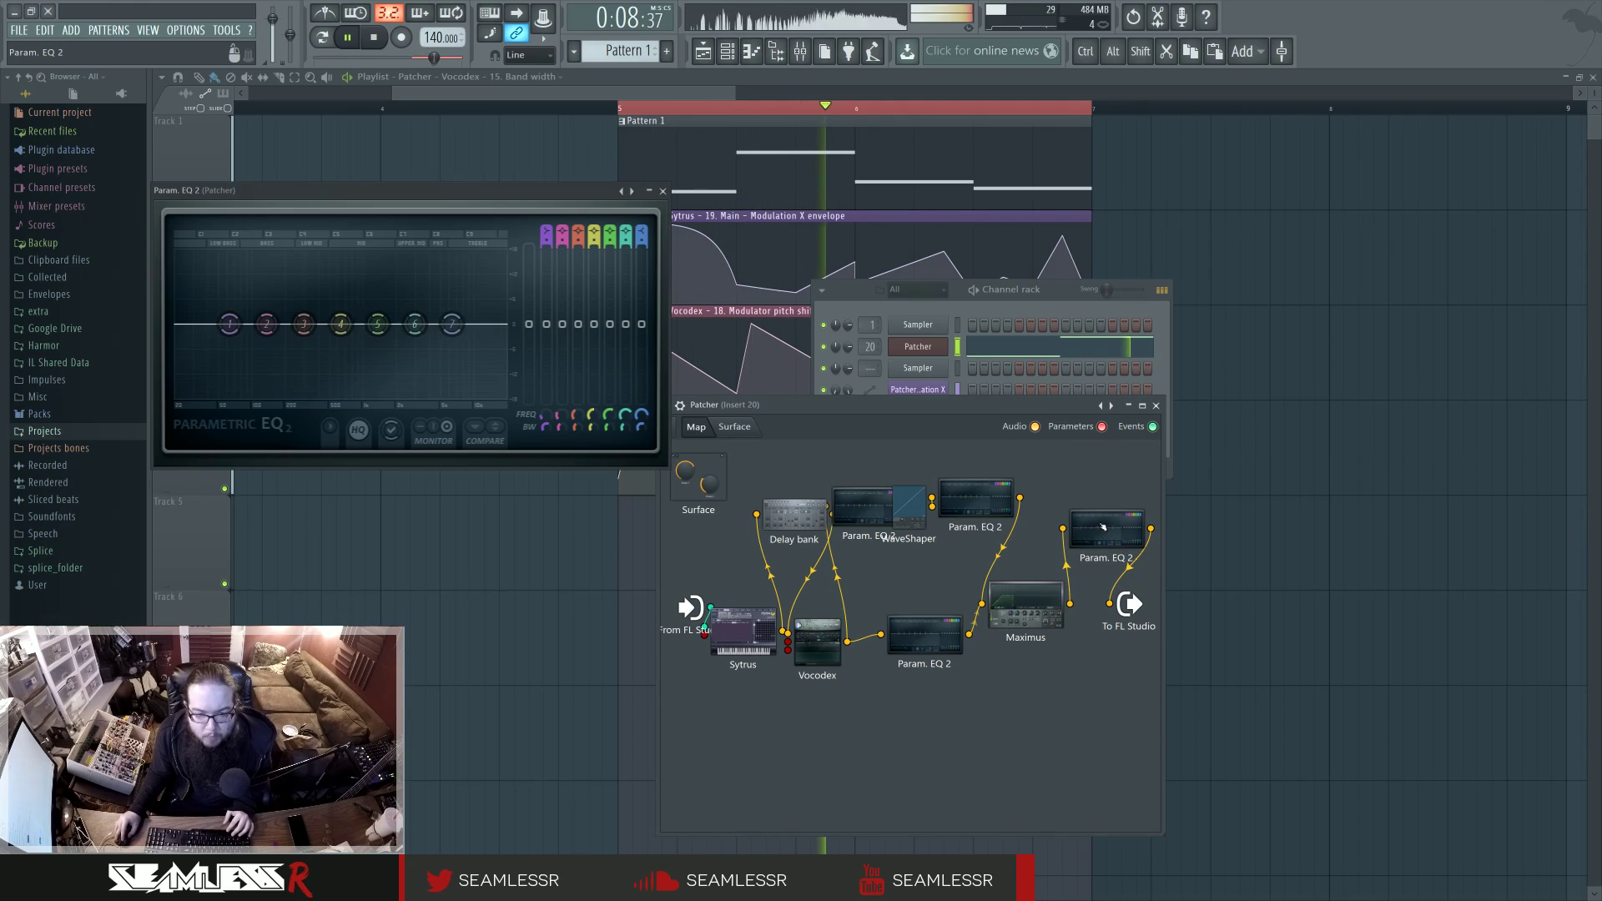
Gently dip bands 3 to 6 in the EQ after Maximus, moving band 4 above band 5 in frequency, and audition it.
{"action": "left_click_drag", "start_coordinate": [415, 323], "coordinate": [436, 340]}
{"action": "left_click_drag", "start_coordinate": [378, 324], "coordinate": [332, 330]}
{"action": "left_click_drag", "start_coordinate": [304, 324], "coordinate": [336, 358]}
{"action": "left_click_drag", "start_coordinate": [274, 337], "coordinate": [289, 309]}
{"action": "left_click_drag", "start_coordinate": [336, 358], "coordinate": [337, 345]}
{"action": "left_click_drag", "start_coordinate": [436, 339], "coordinate": [429, 328]}
{"action": "left_click_drag", "start_coordinate": [289, 310], "coordinate": [357, 327]}
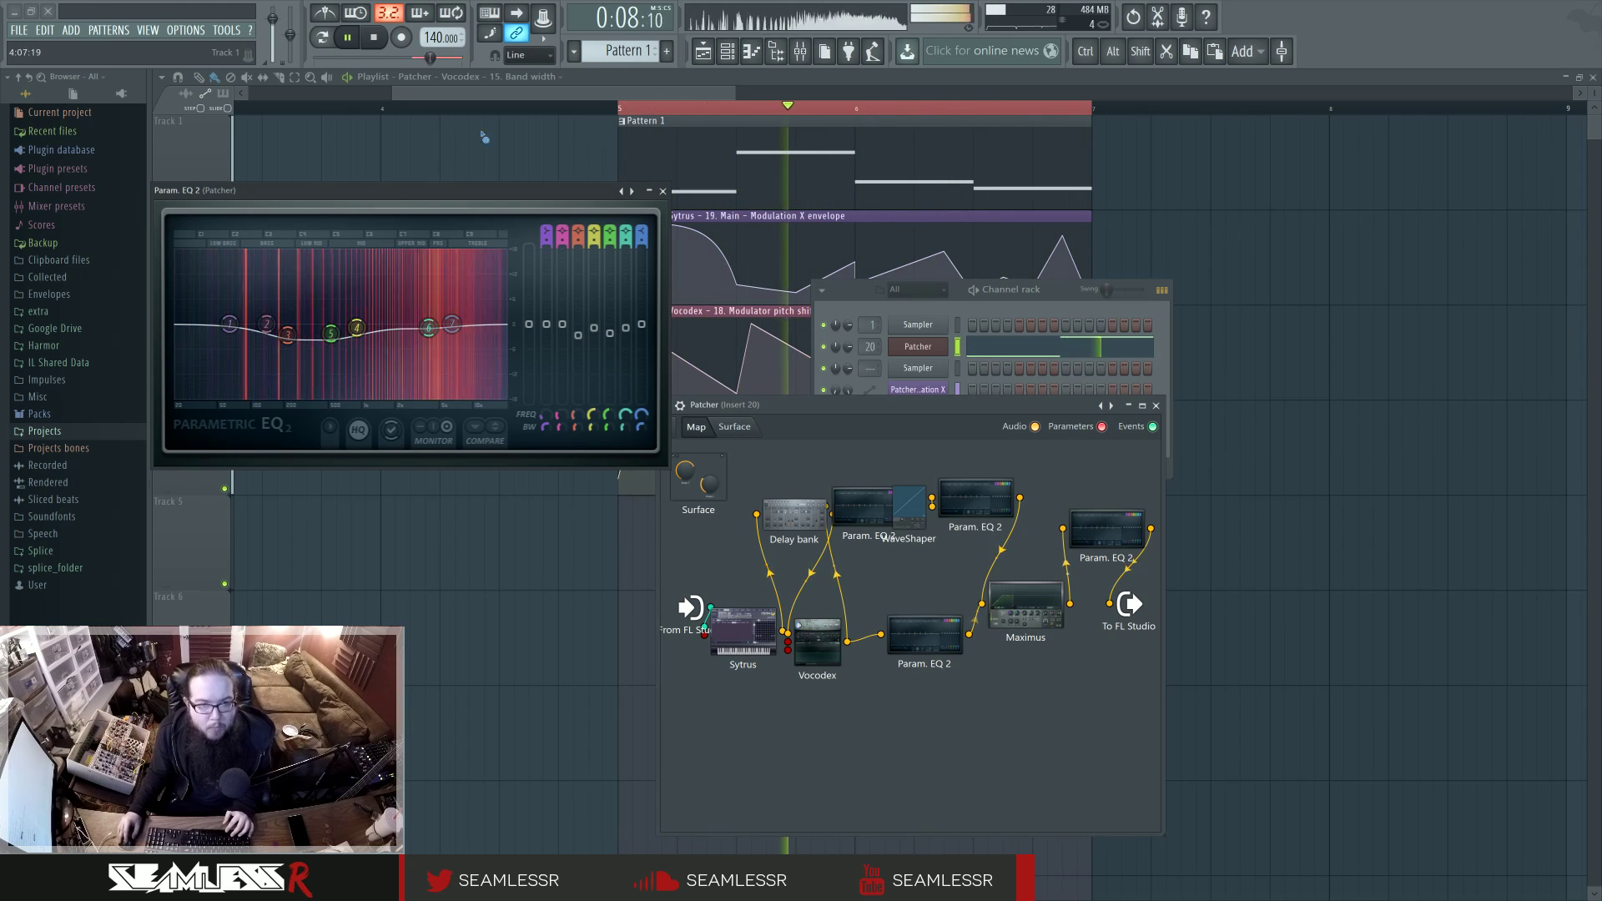
{"action": "right_click", "coordinate": [482, 134]}
{"action": "key", "text": "space"}
{"action": "key", "text": "space"}
{"action": "left_click", "coordinate": [662, 191]}
Lower the Modulation X envelope's first peak at 5:03:00 to 58% and replay the pattern.
{"action": "key", "text": "space"}
{"action": "key", "text": "space"}
{"action": "left_click_drag", "start_coordinate": [648, 224], "coordinate": [650, 259]}
{"action": "key", "text": "space"}
{"action": "key", "text": "space"}
{"action": "key", "text": "space"}
{"action": "key", "text": "space"}
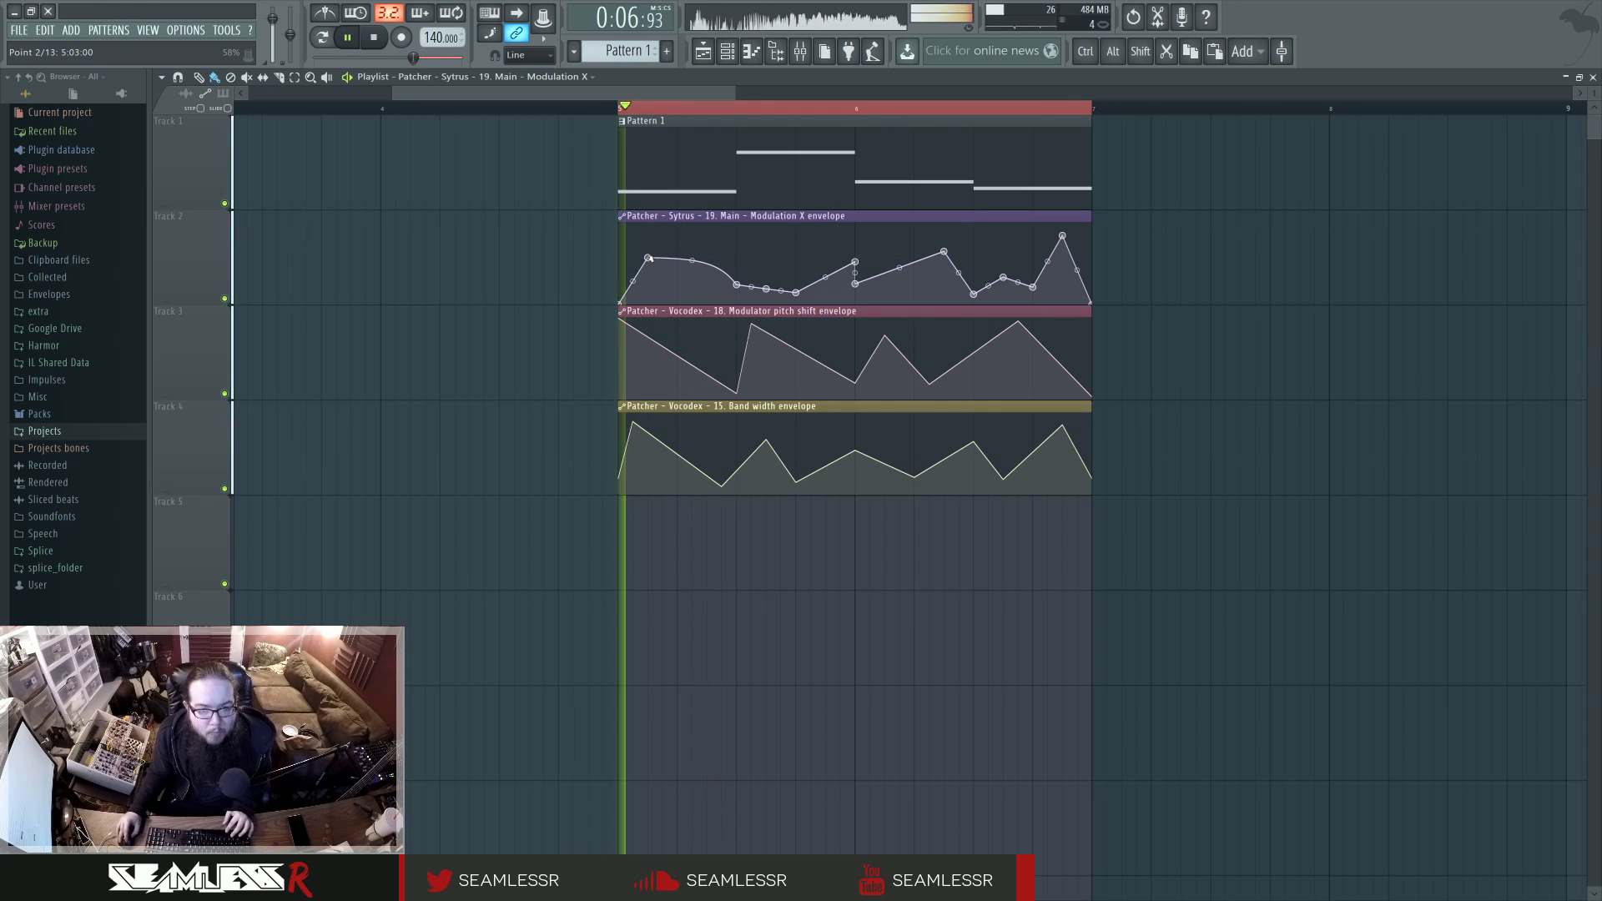
Form a peak in the Modulation X envelope shortly before bar 6, drop its start point at bar 6 near zero, and audition.
{"action": "key", "text": "space"}
{"action": "key", "text": "space"}
{"action": "left_click_drag", "start_coordinate": [796, 293], "coordinate": [857, 300]}
{"action": "key", "text": "space"}
{"action": "key", "text": "space"}
{"action": "key", "text": "space"}
{"action": "key", "text": "space"}
{"action": "key", "text": "space"}
{"action": "key", "text": "space"}
Reshape the Modulation X envelope in bar 6 into a low start rising to a high end, deleting the 6:11:00 point, and audition it.
{"action": "left_click", "coordinate": [854, 108]}
{"action": "key", "text": "space"}
{"action": "left_click_drag", "start_coordinate": [943, 253], "coordinate": [944, 285]}
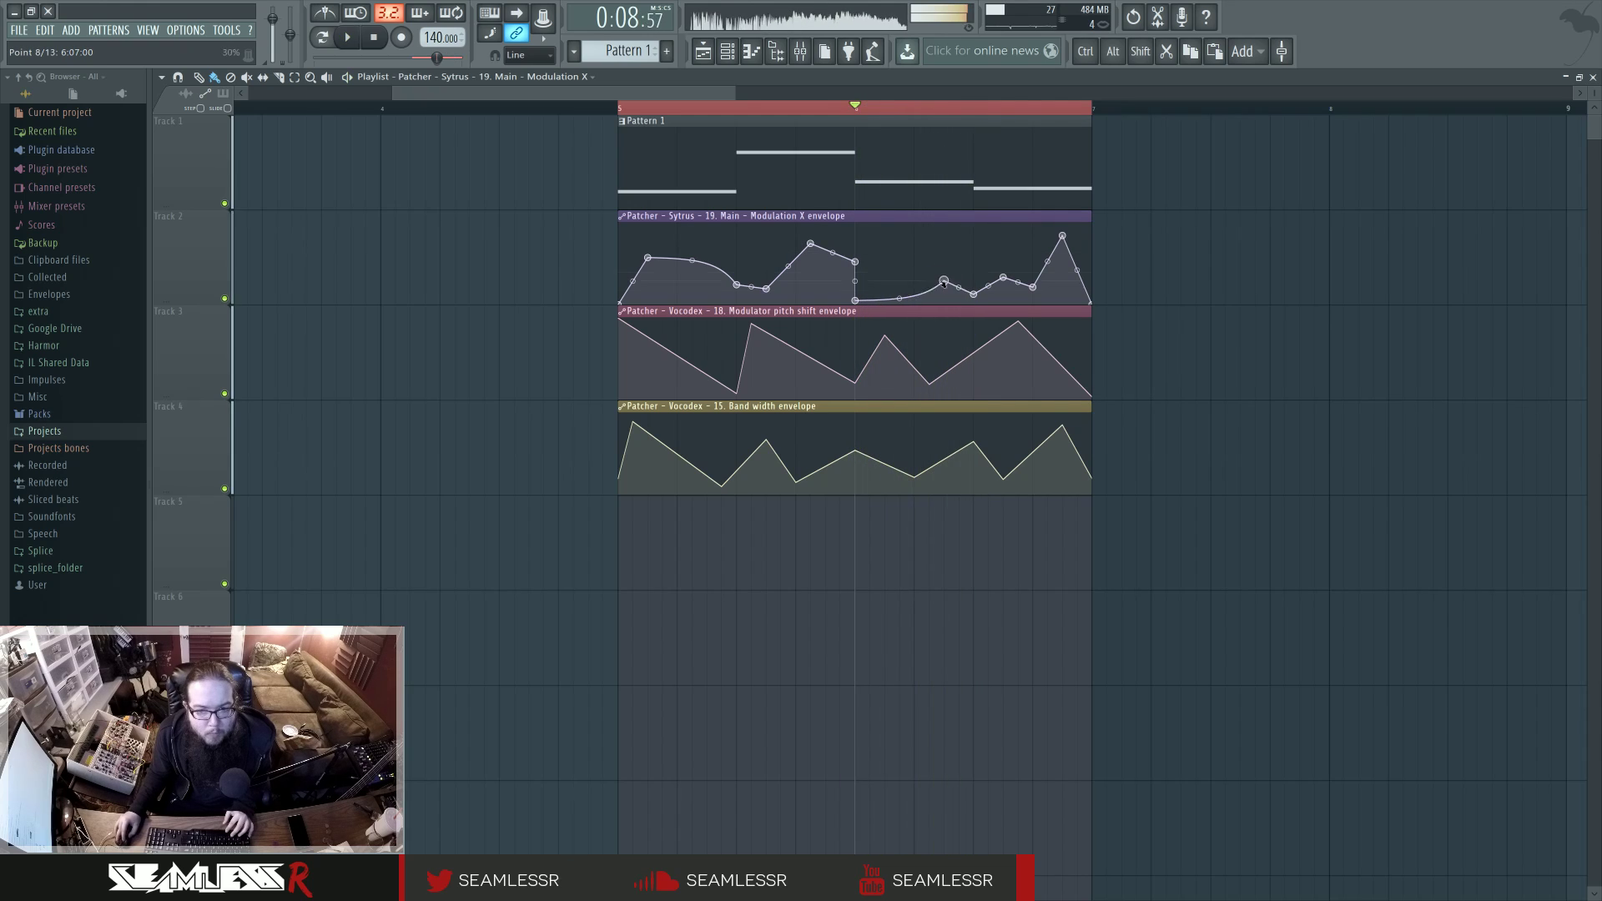
{"action": "key", "text": "space"}
{"action": "right_click", "coordinate": [1003, 278]}
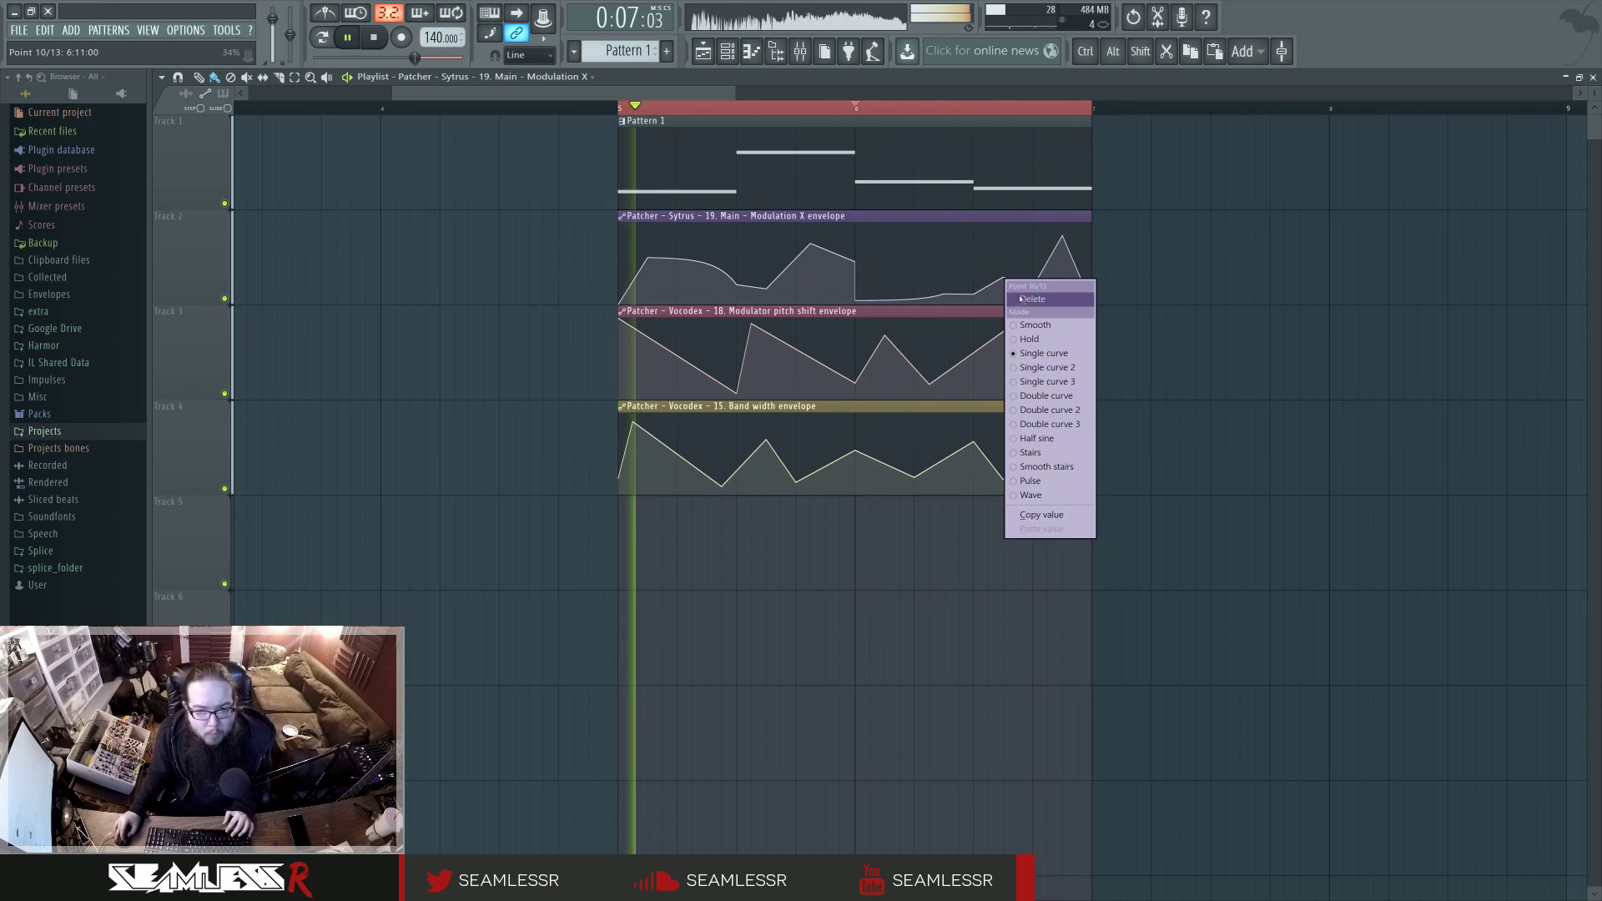
{"action": "left_click", "coordinate": [1023, 299]}
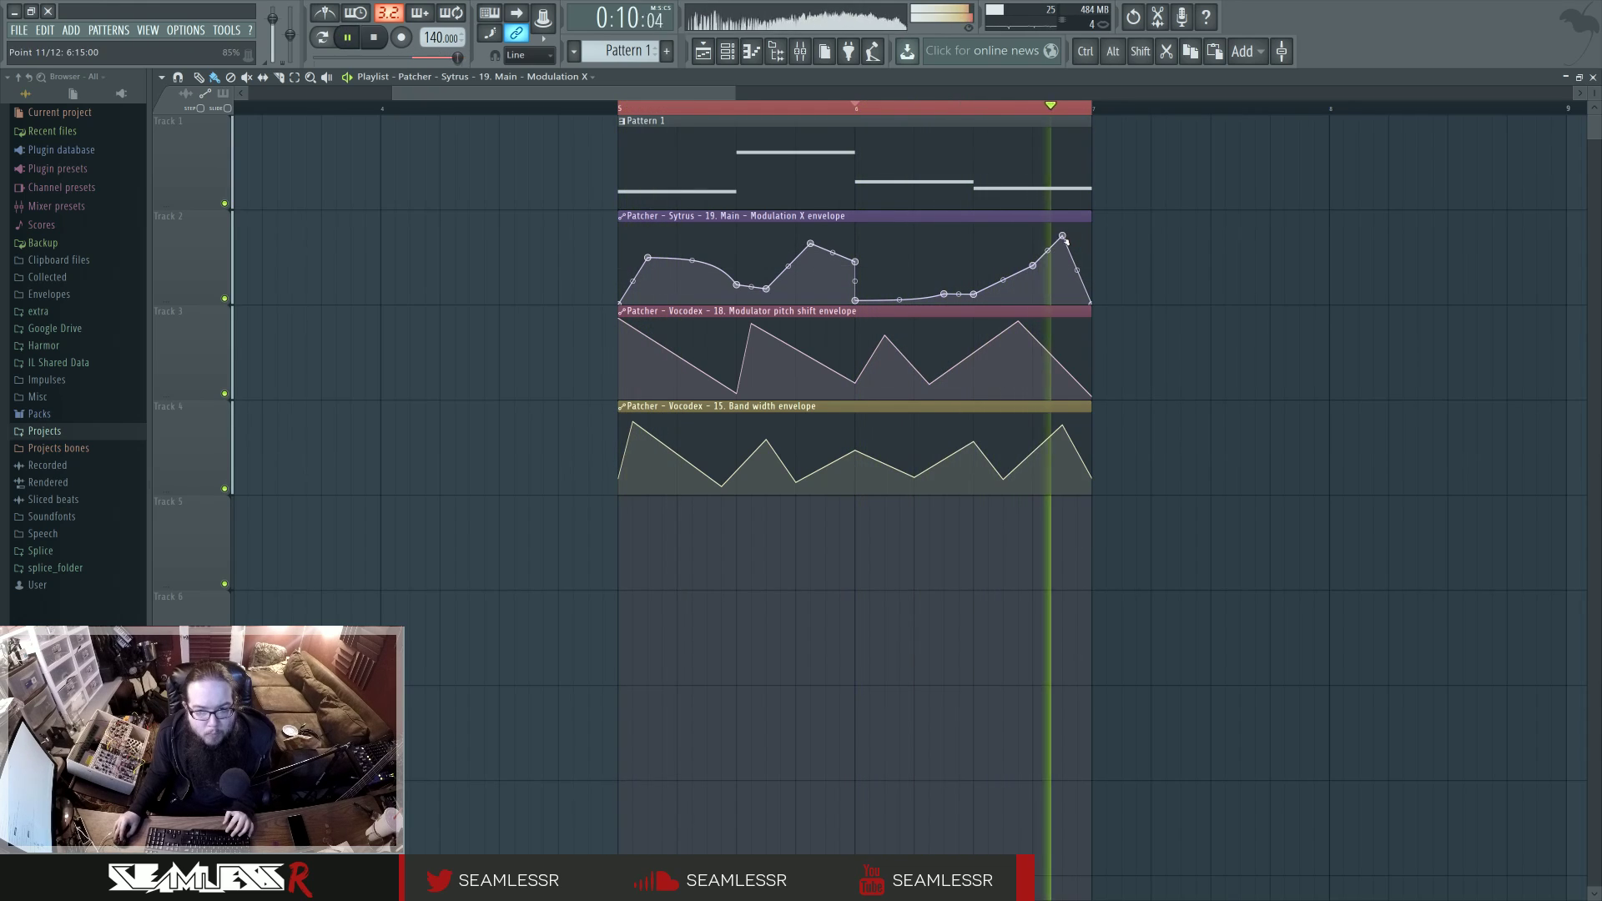
{"action": "left_click_drag", "start_coordinate": [1090, 302], "coordinate": [1034, 247]}
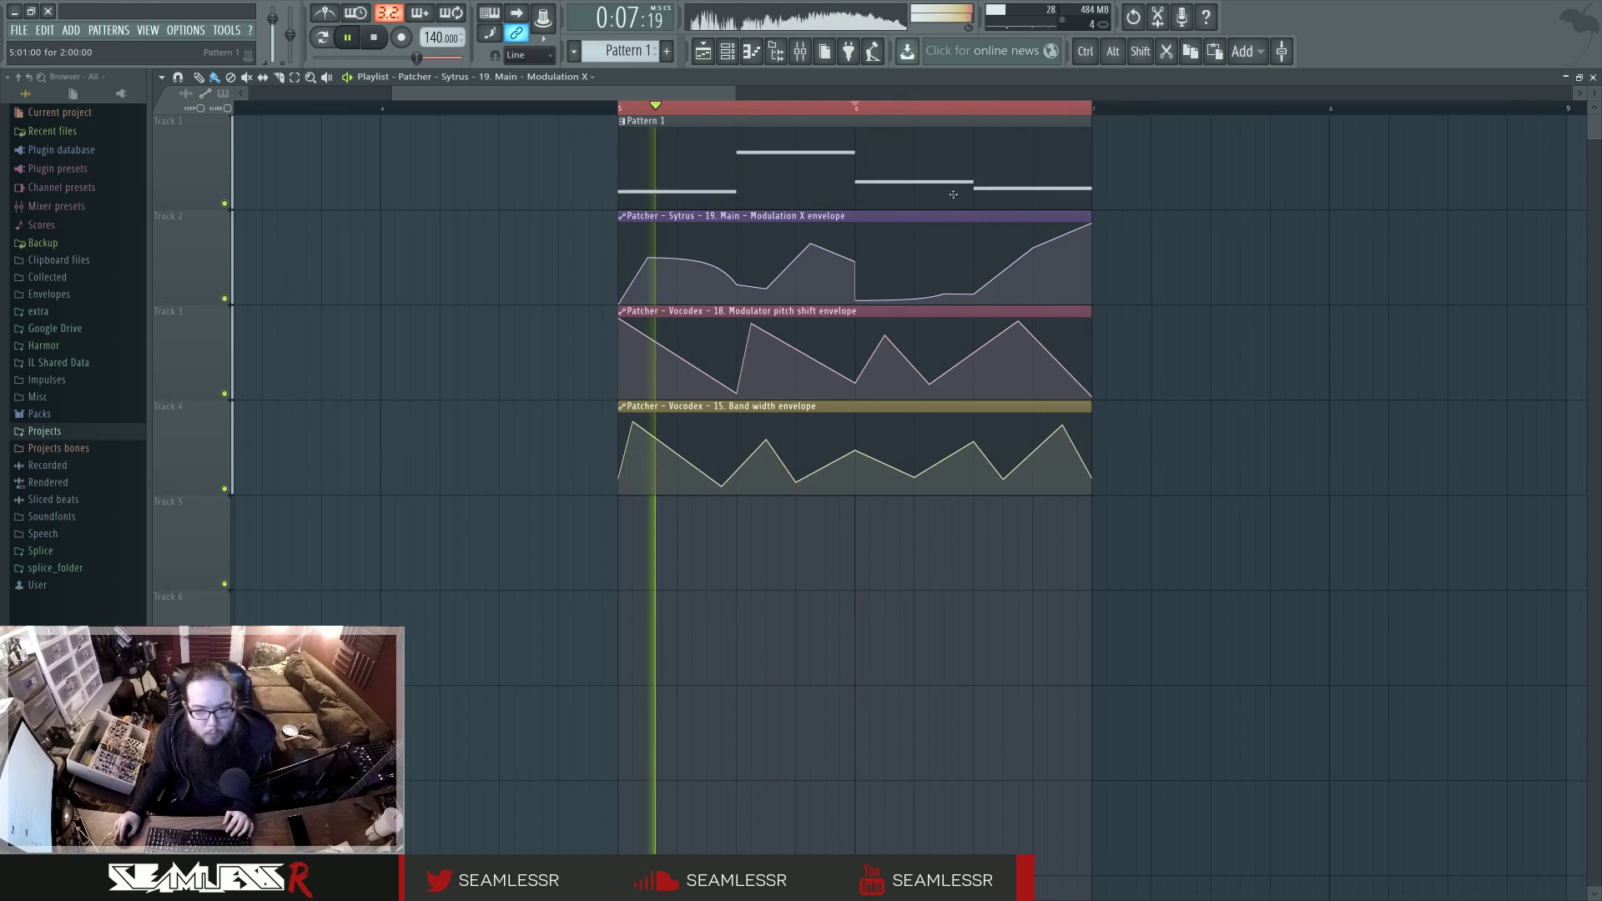
Stop playback, widen the Patcher window to review its complete module chain, and close the open windows.
{"action": "left_click", "coordinate": [800, 52]}
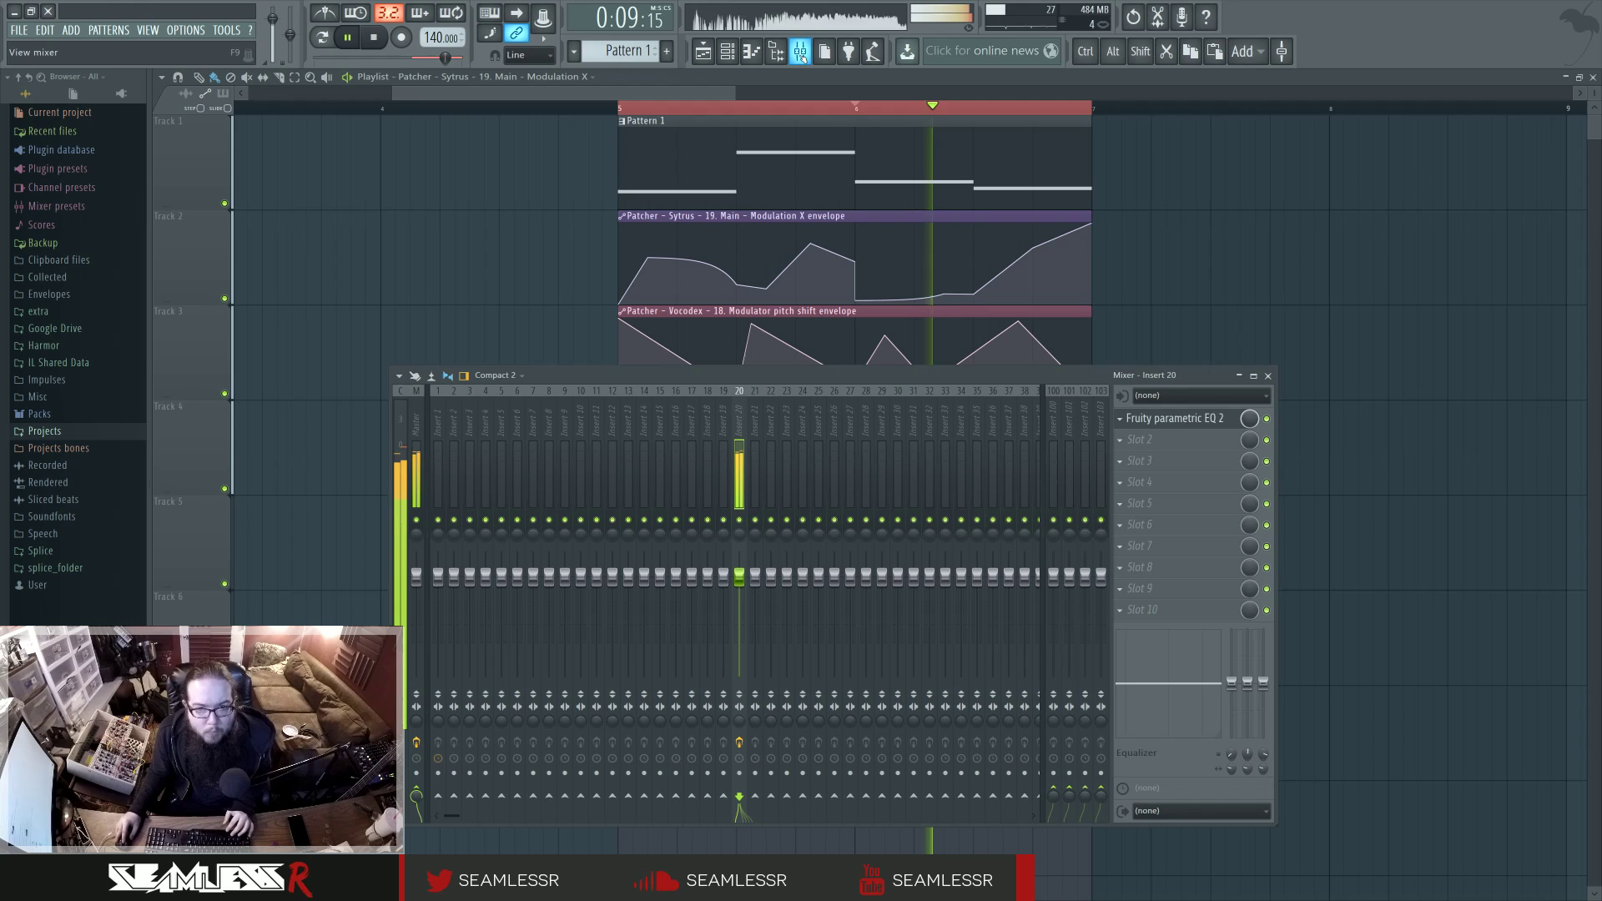
{"action": "key", "text": "F6"}
{"action": "left_click", "coordinate": [918, 347]}
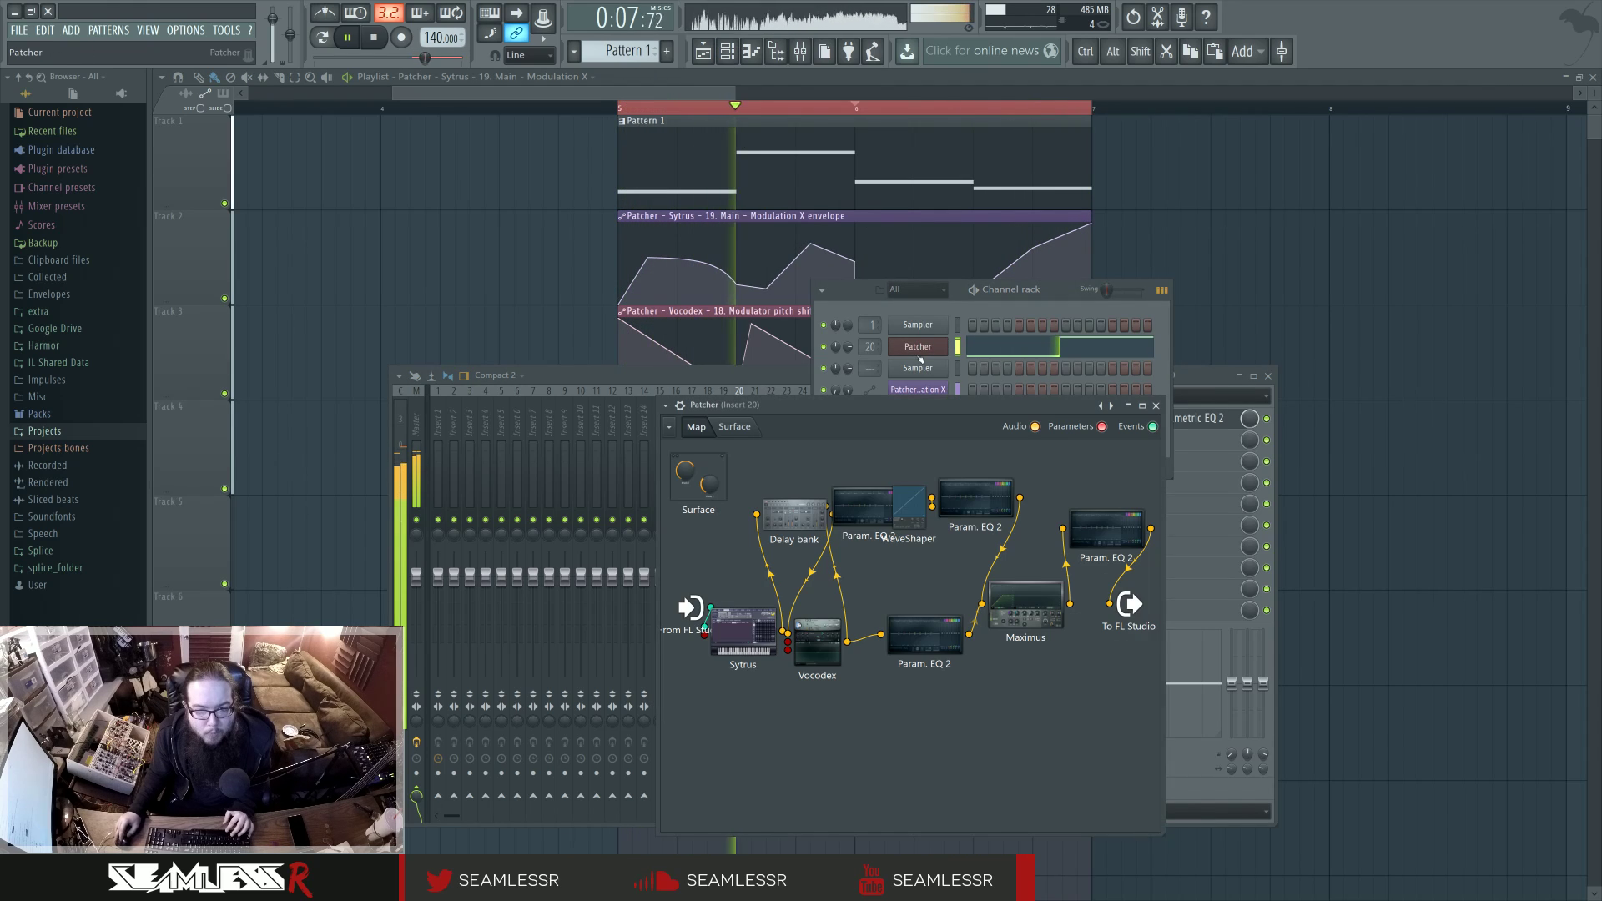
{"action": "key", "text": "space"}
{"action": "mouse_move", "coordinate": [998, 406]}
{"action": "left_mouse_down"}
{"action": "mouse_move", "coordinate": [1022, 396]}
{"action": "mouse_move", "coordinate": [989, 386]}
{"action": "left_mouse_up"}
{"action": "left_click_drag", "start_coordinate": [1148, 813], "coordinate": [1329, 811]}
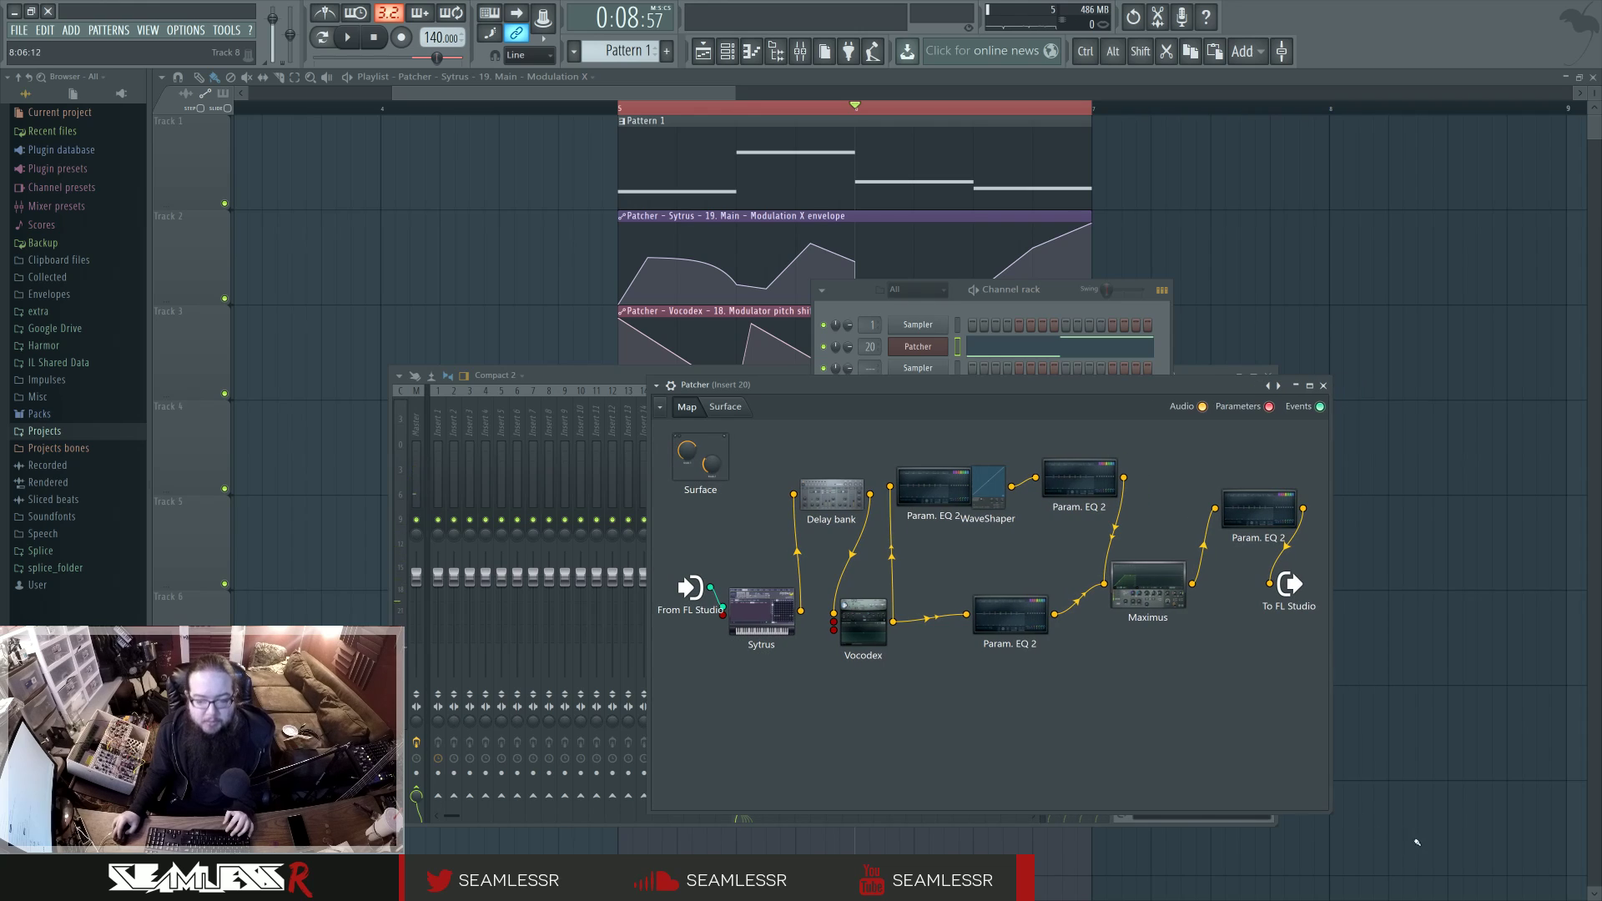
{"action": "key", "text": "F12"}
Set the playlist time selection to the empty bars 8 and 9.
{"action": "scroll", "coordinate": [864, 534], "scroll_direction": "down", "scroll_amount": 2}
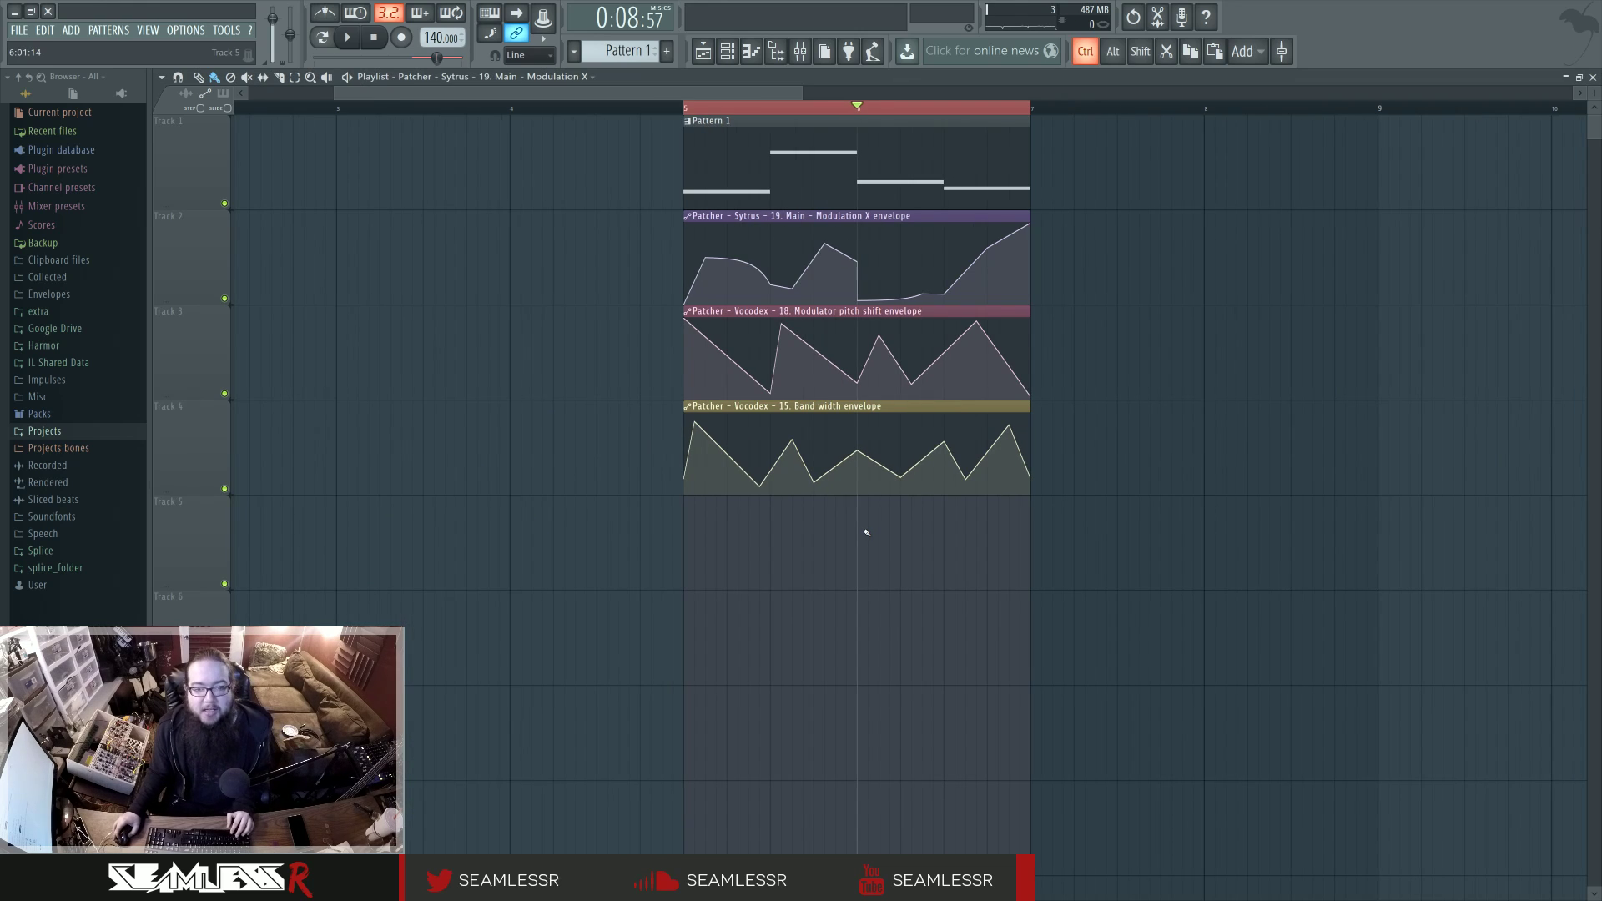
{"action": "scroll", "coordinate": [862, 531], "scroll_direction": "down", "scroll_amount": 2}
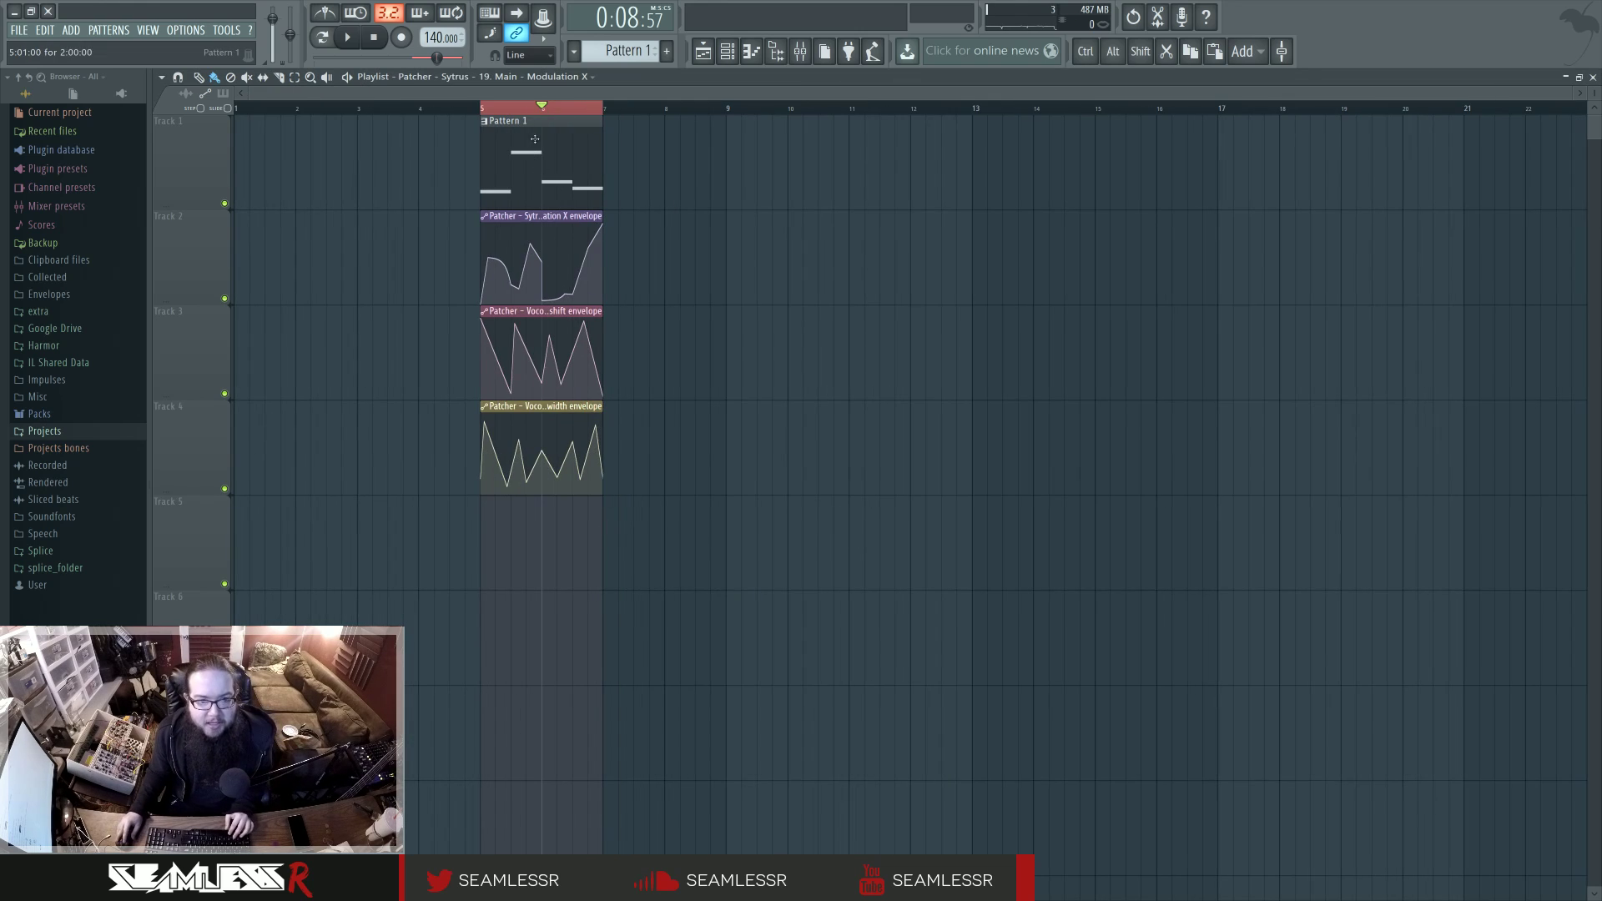
{"action": "left_click", "coordinate": [735, 118], "text": "ctrl"}
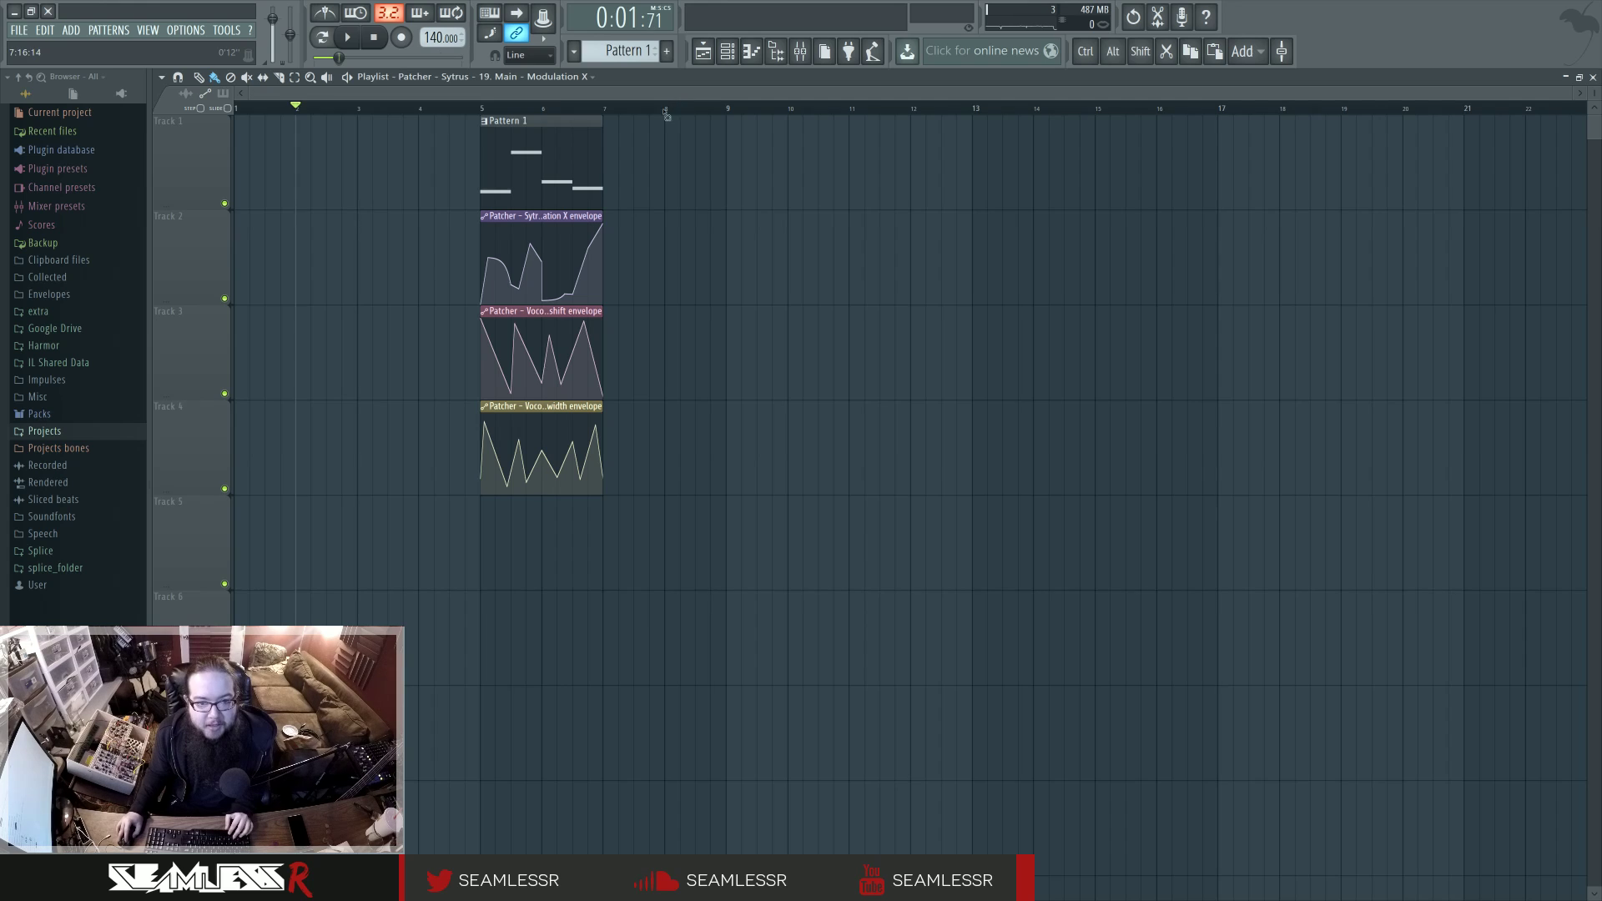
{"action": "left_click_drag", "start_coordinate": [666, 116], "coordinate": [788, 111]}
Add a second Patcher instrument to the channel rack and move its window clear of the existing clips.
{"action": "left_click", "coordinate": [726, 51]}
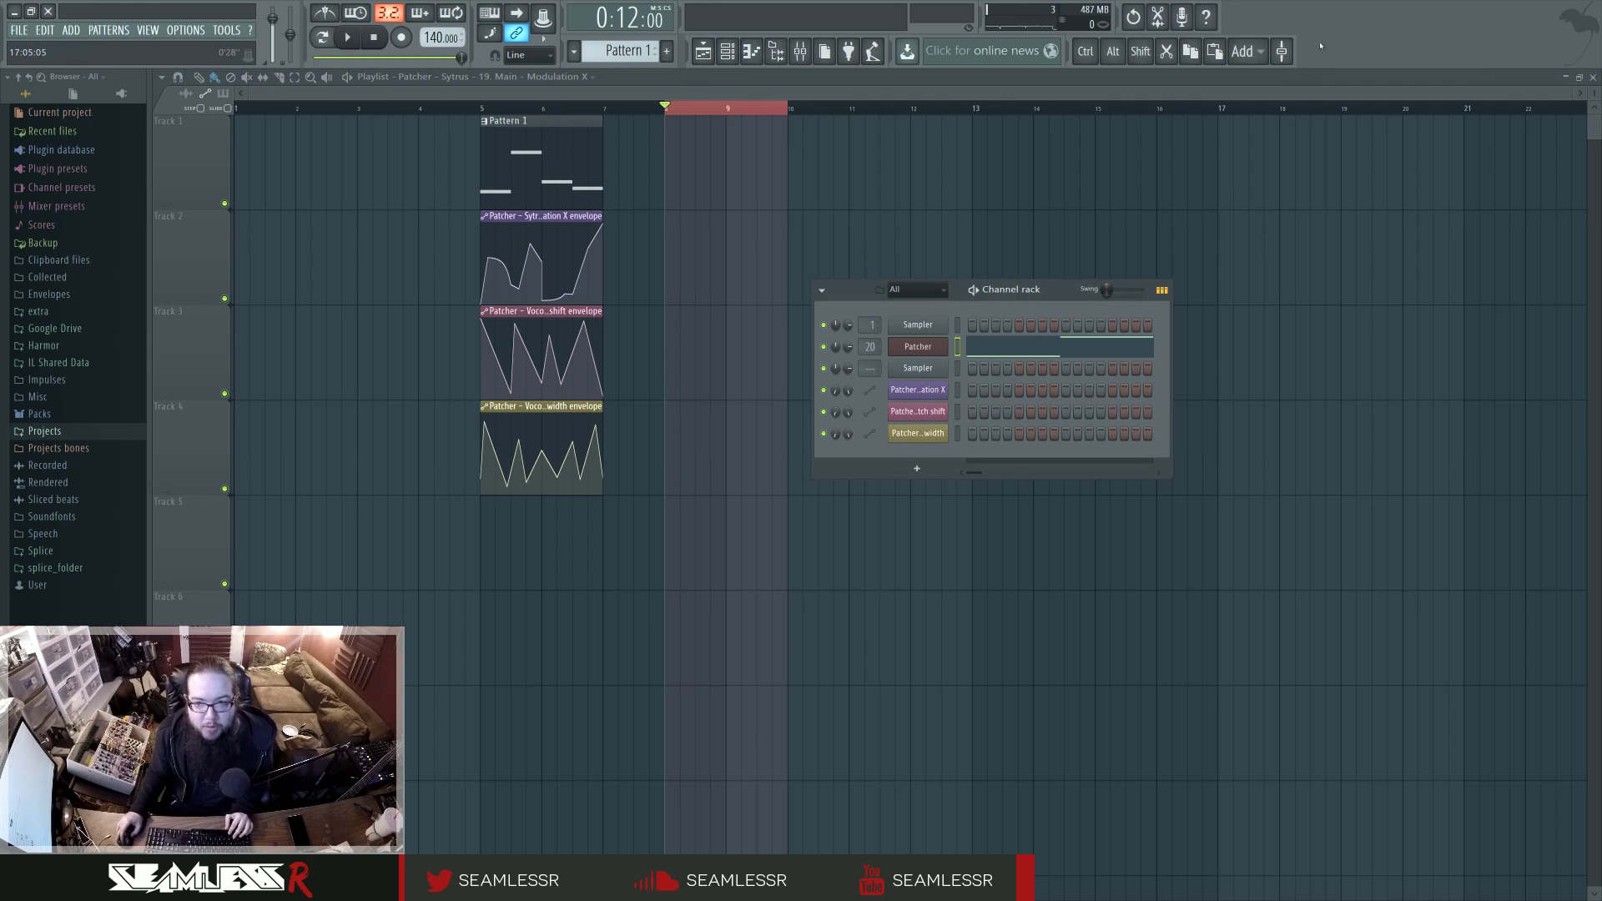
{"action": "key", "text": "F8"}
{"action": "key", "text": "F8"}
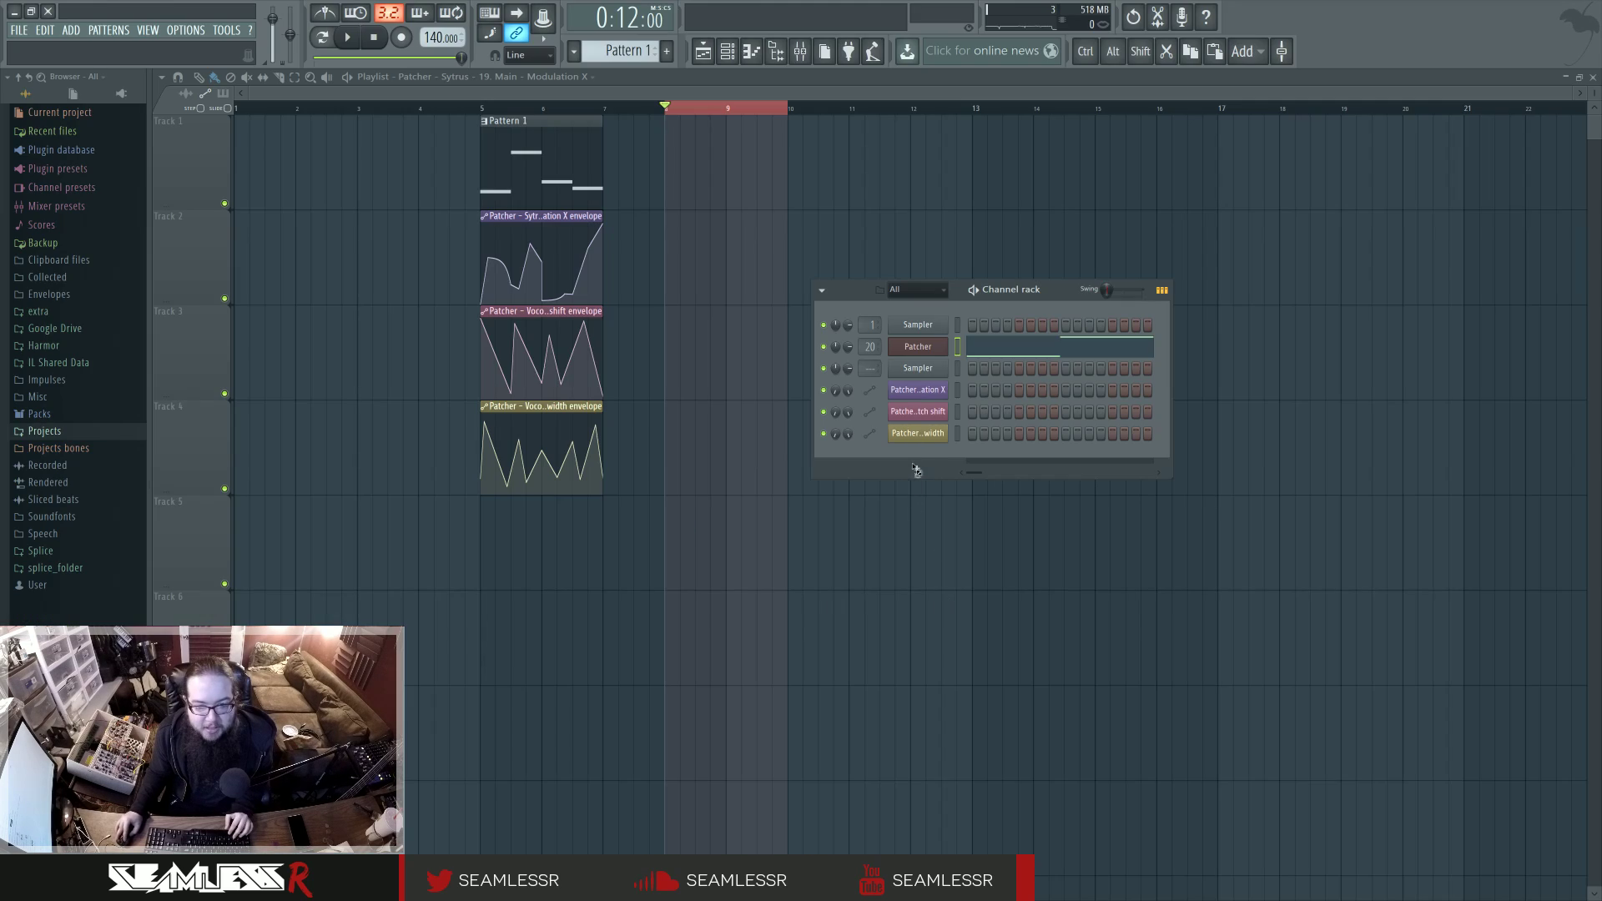
{"action": "left_click_drag", "start_coordinate": [929, 457], "coordinate": [944, 460]}
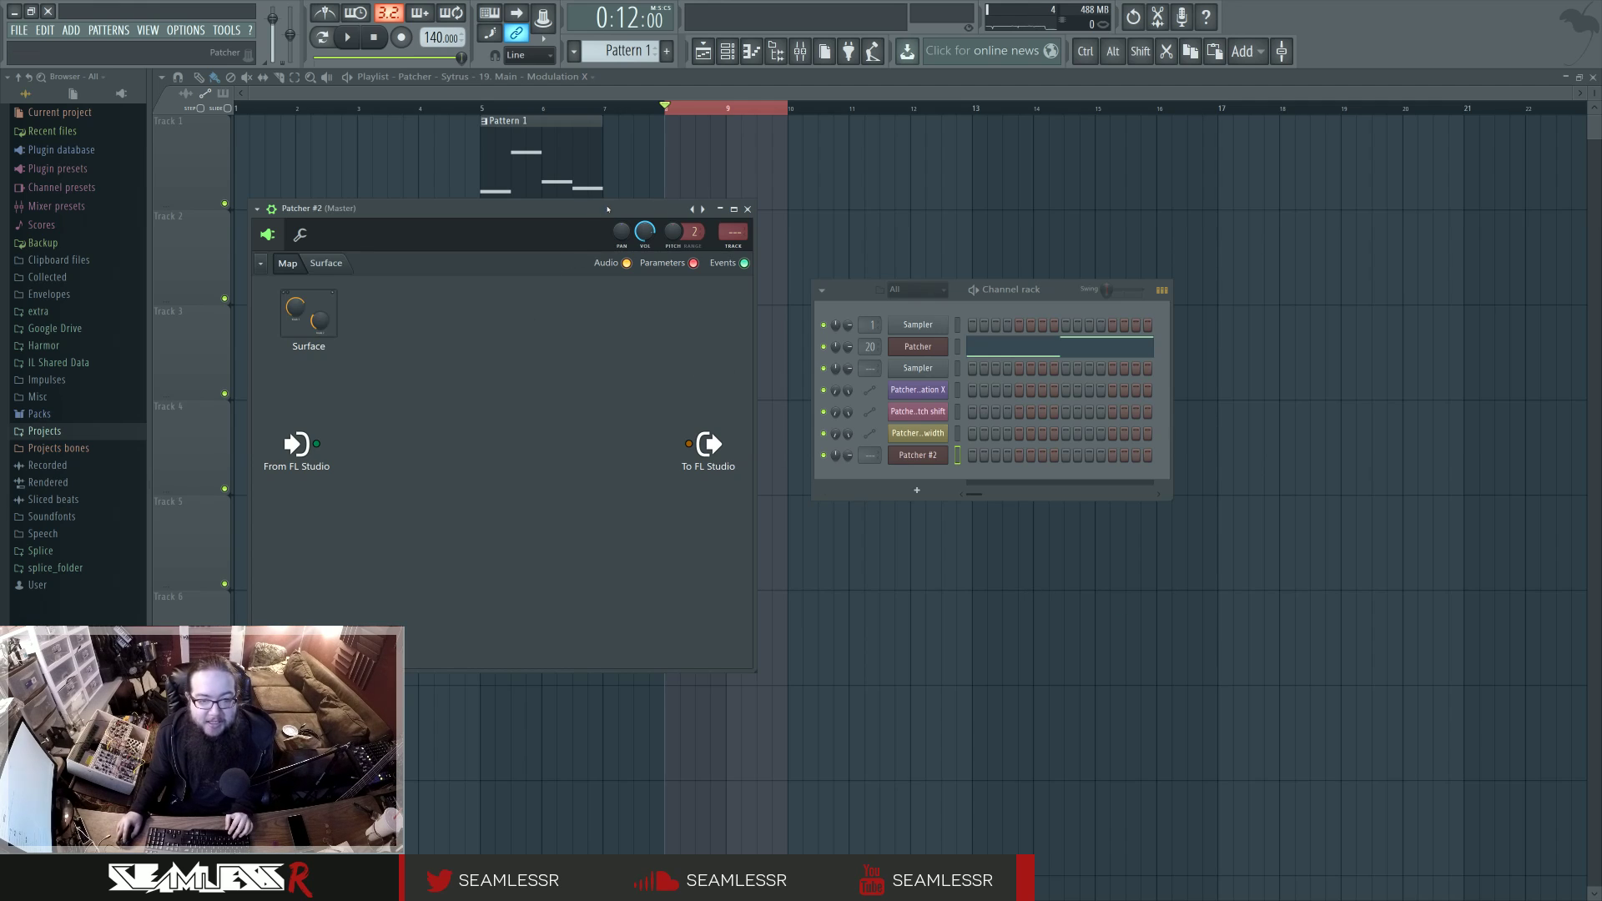
{"action": "left_click_drag", "start_coordinate": [607, 208], "coordinate": [1152, 301]}
Insert Serum in the new Patcher between From FL Studio and To FL Studio, open it and audition its default sound.
{"action": "middle_click", "coordinate": [994, 508]}
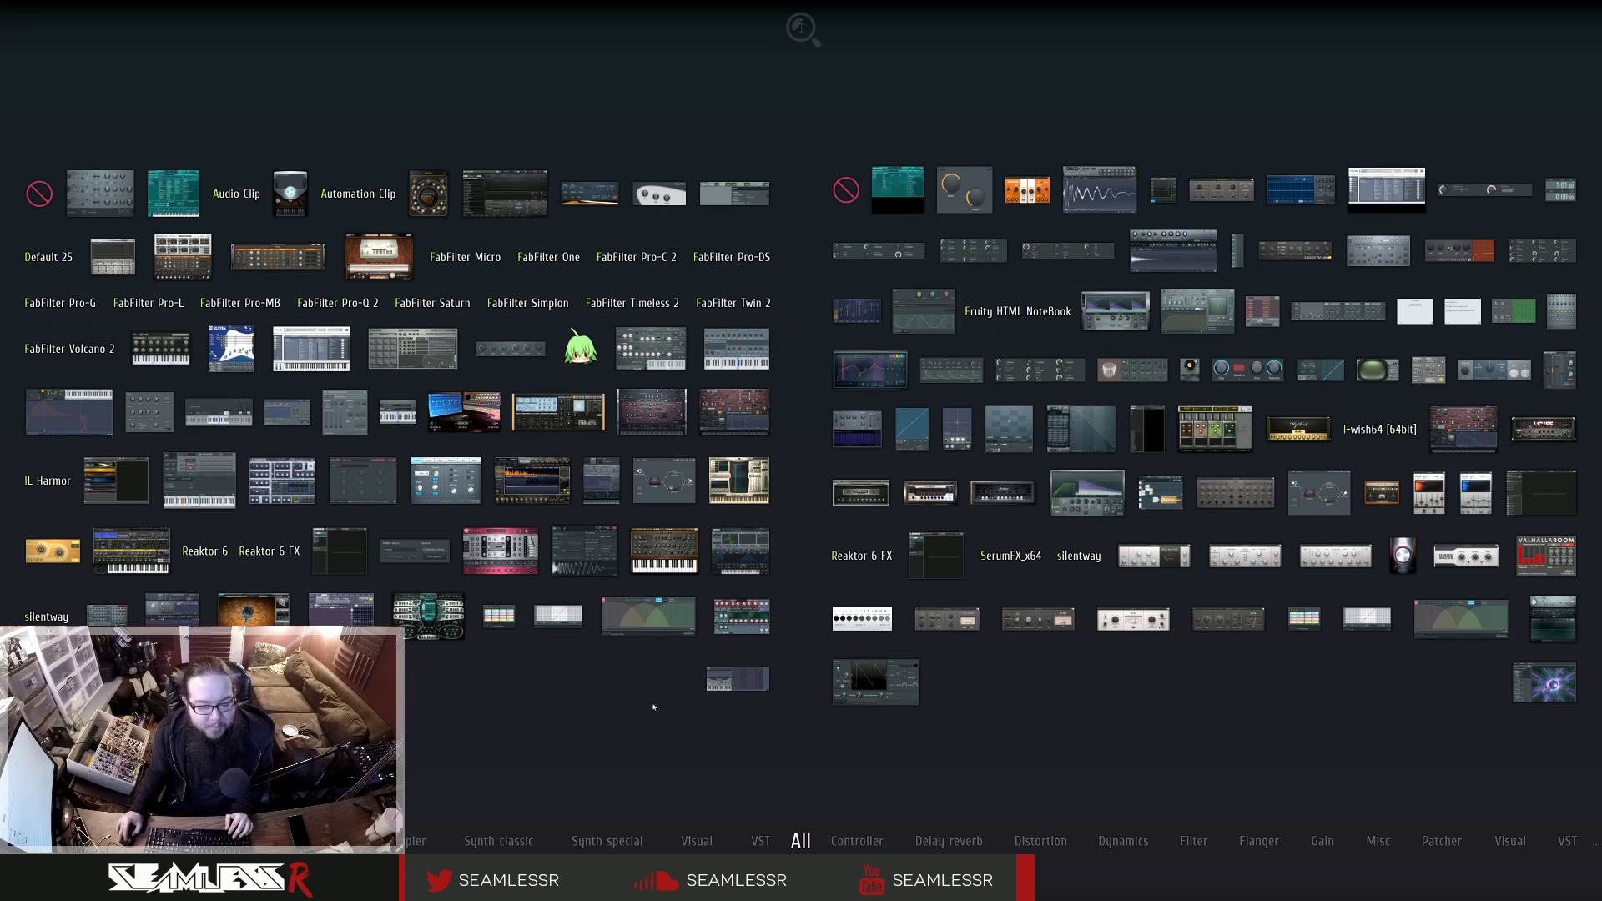
{"action": "left_click", "coordinate": [757, 558]}
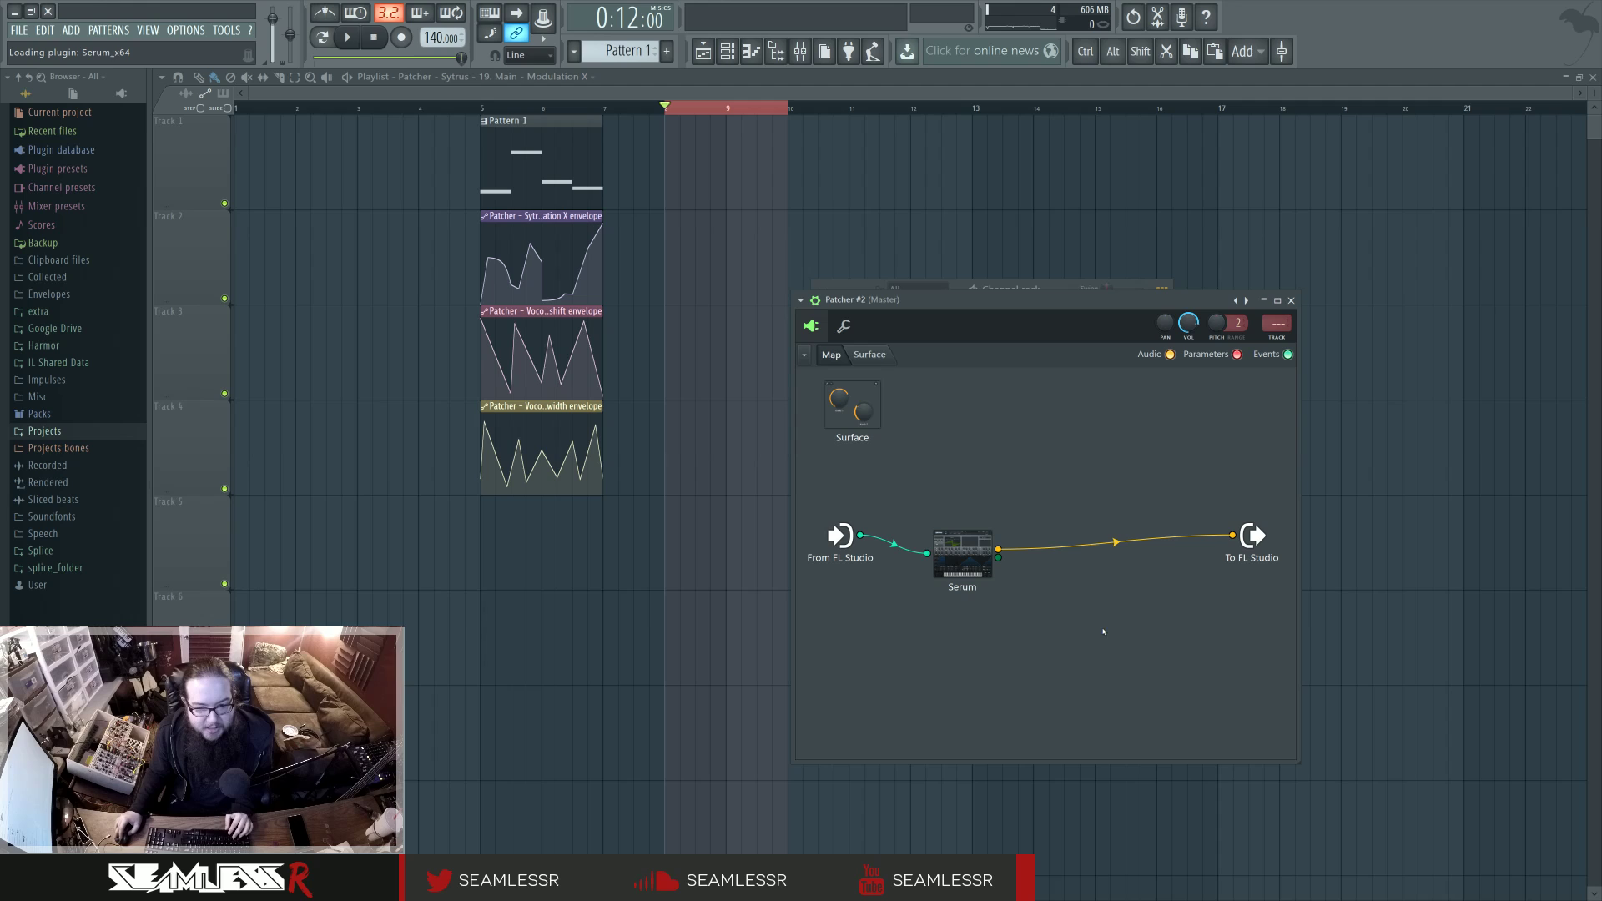
{"action": "double_click", "coordinate": [963, 544]}
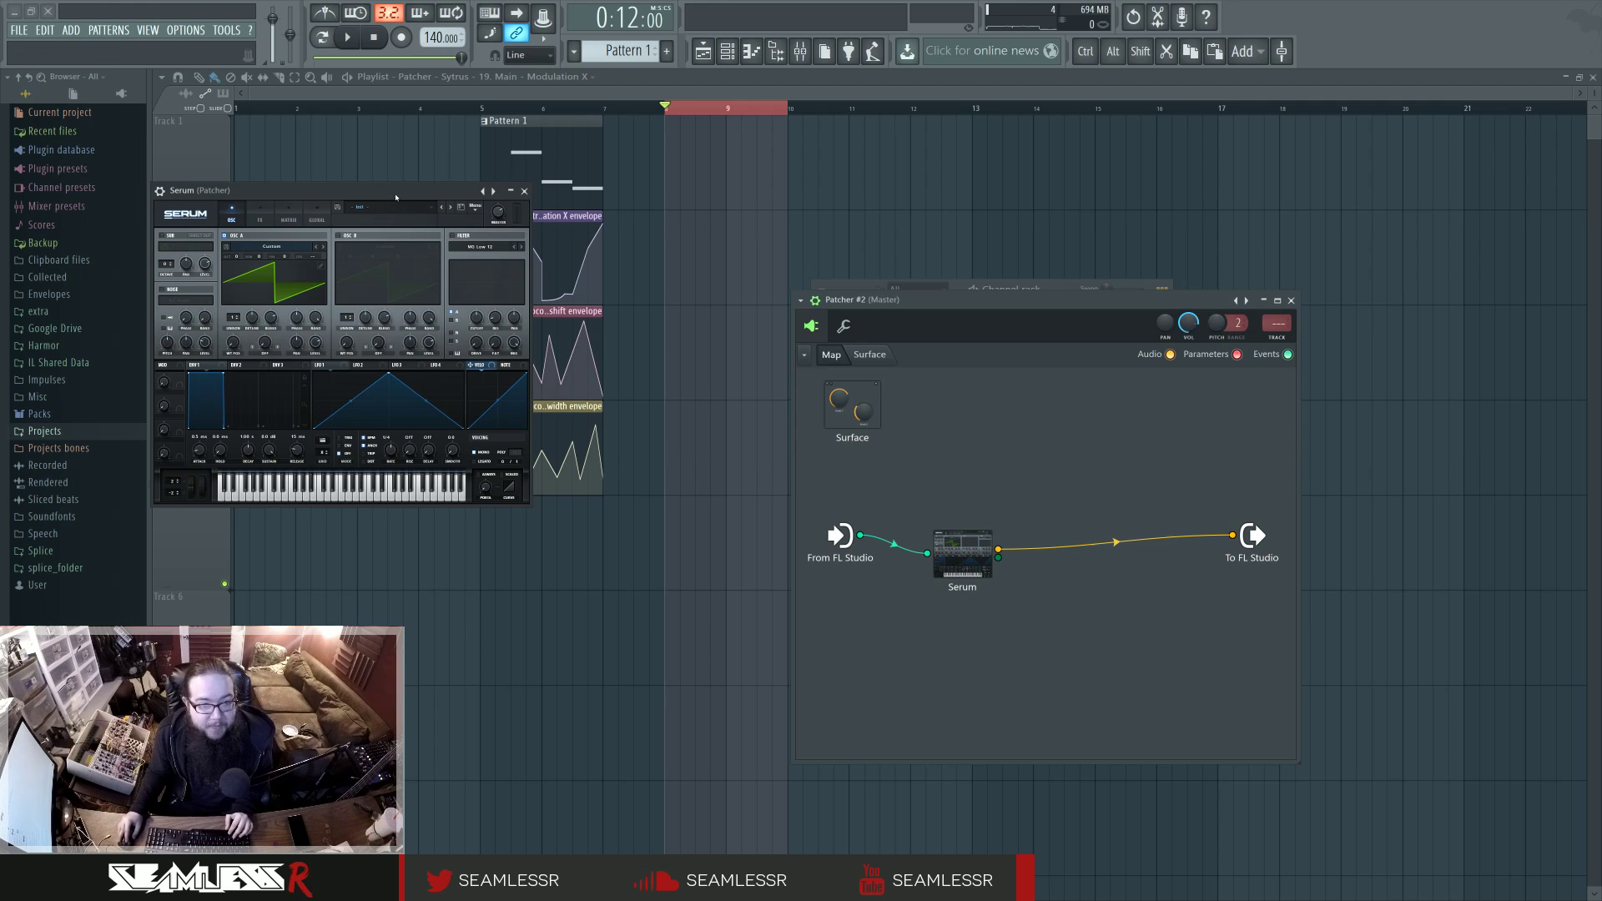
{"action": "left_click_drag", "start_coordinate": [396, 198], "coordinate": [909, 373]}
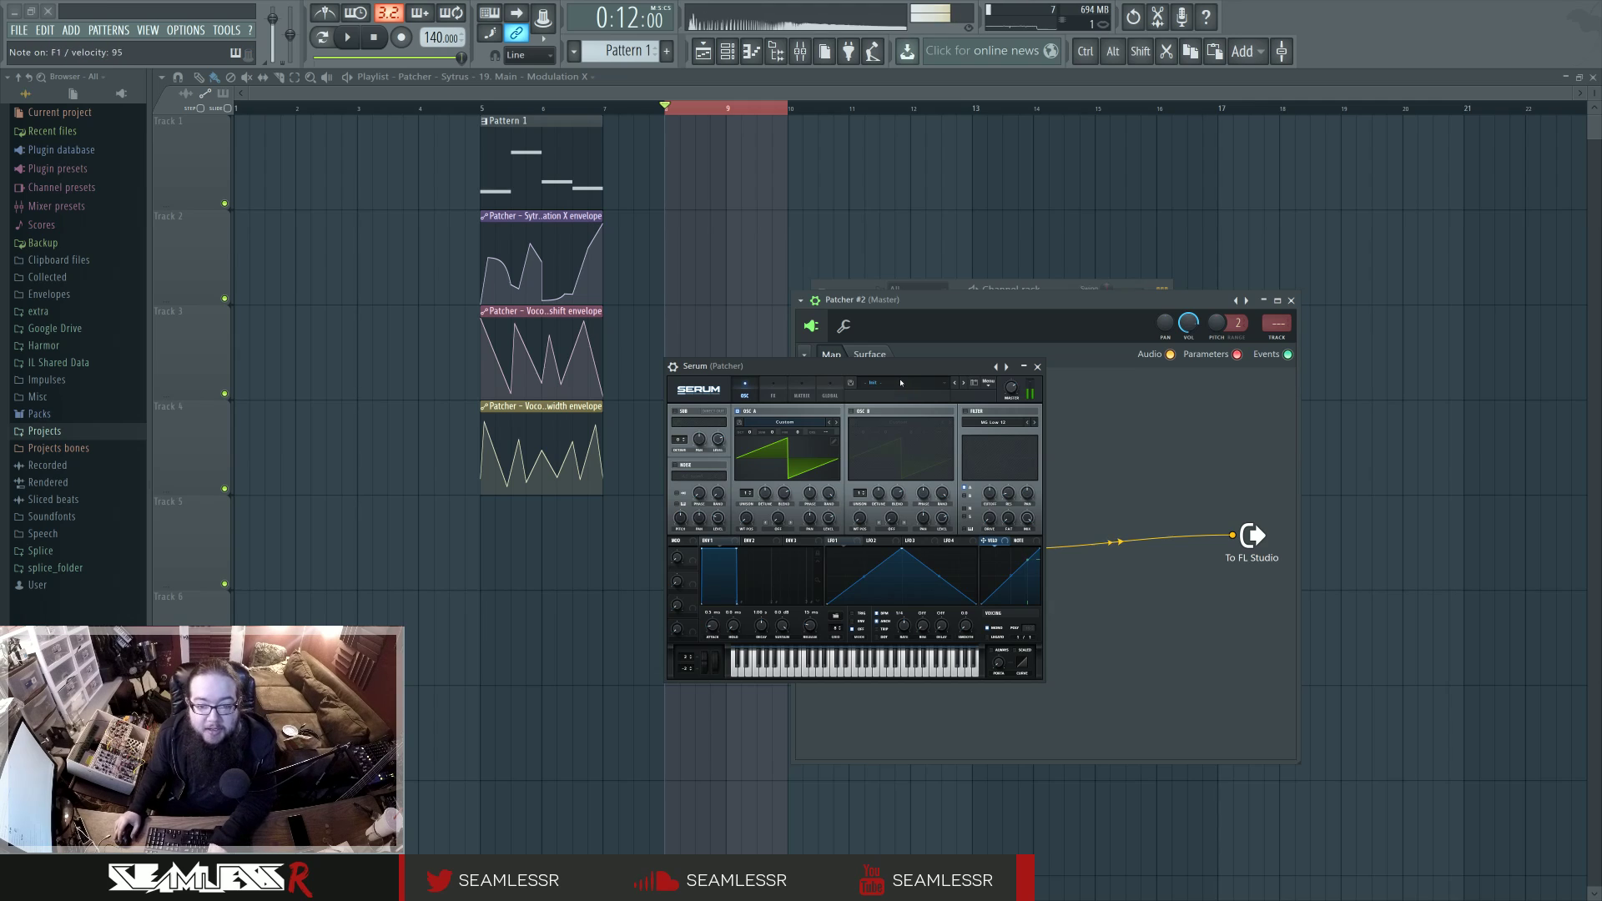
{"action": "left_click_drag", "start_coordinate": [919, 373], "coordinate": [909, 379]}
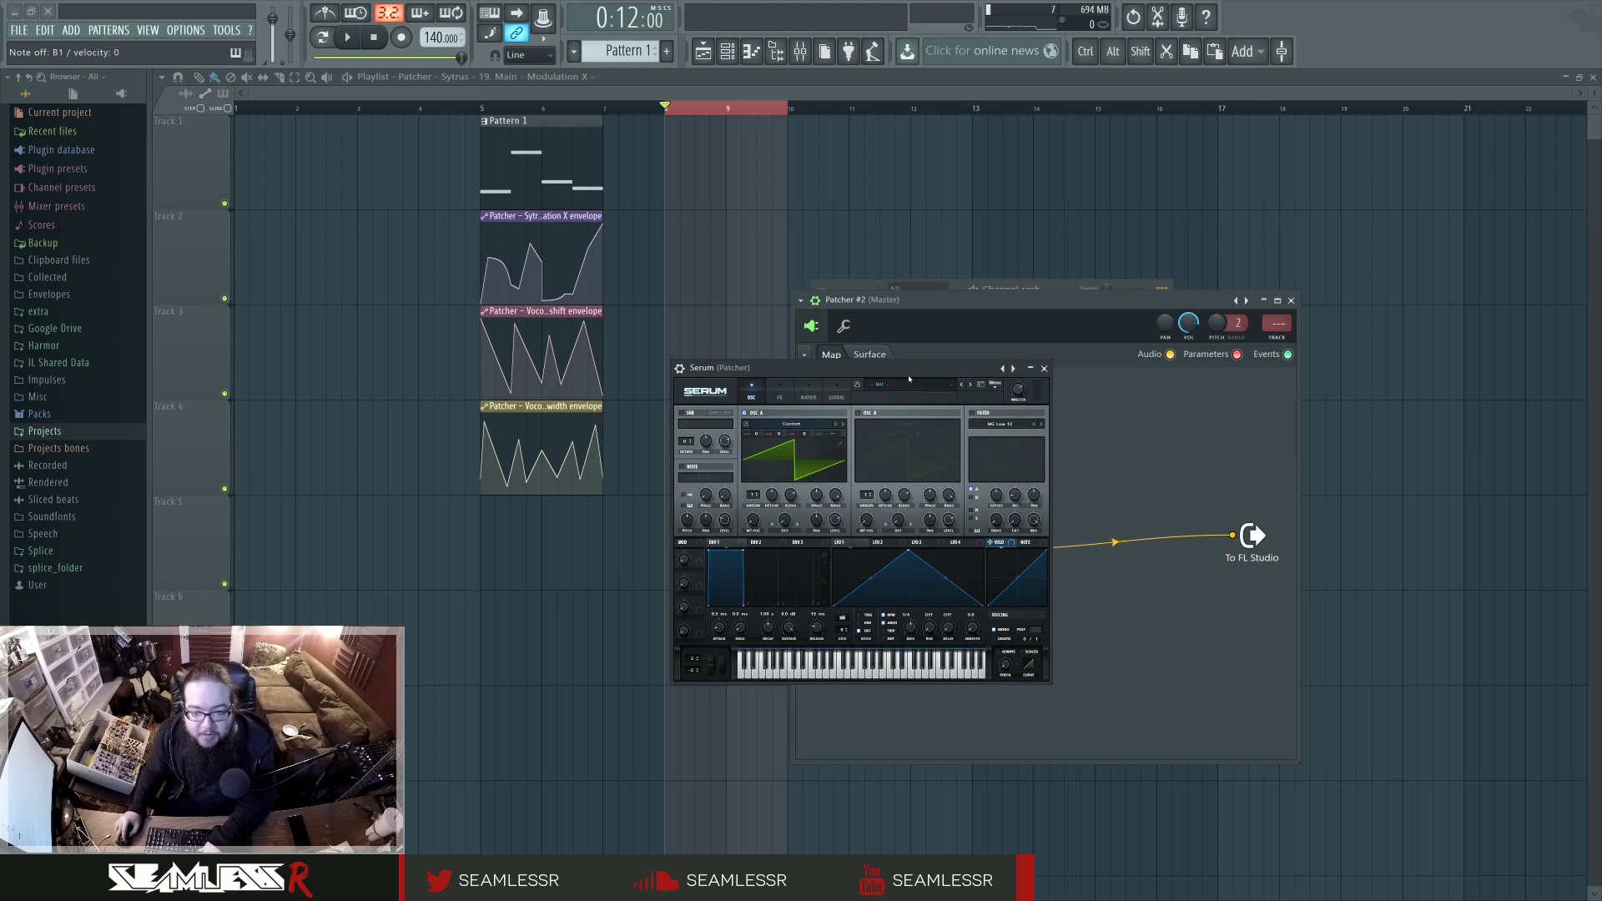
{"action": "left_click", "coordinate": [904, 395]}
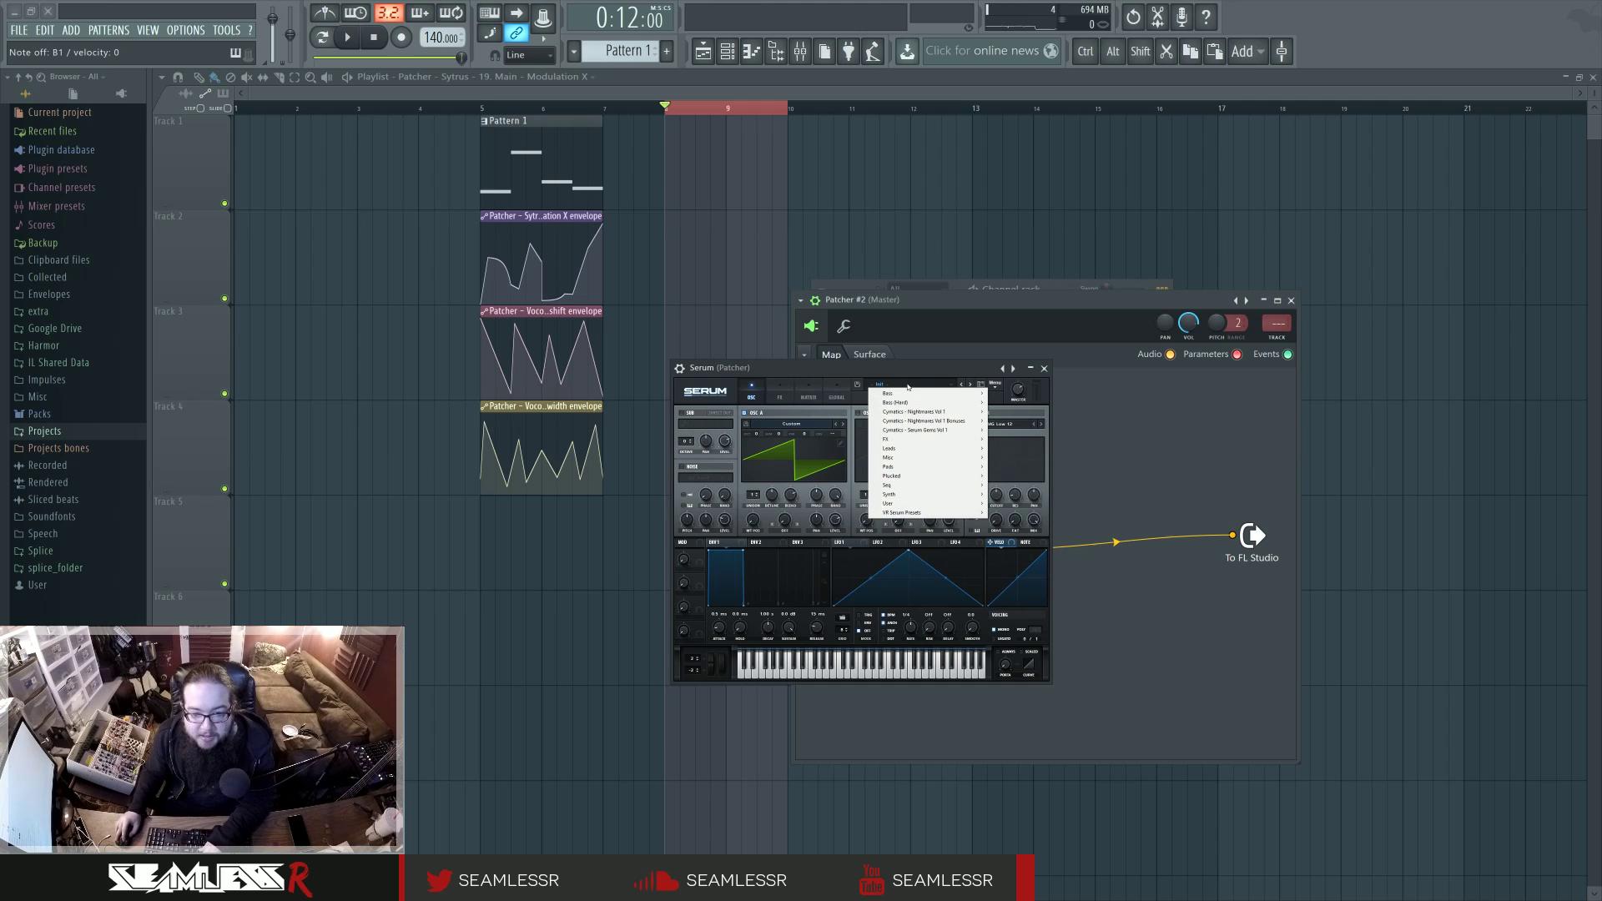
{"action": "left_click", "coordinate": [907, 375]}
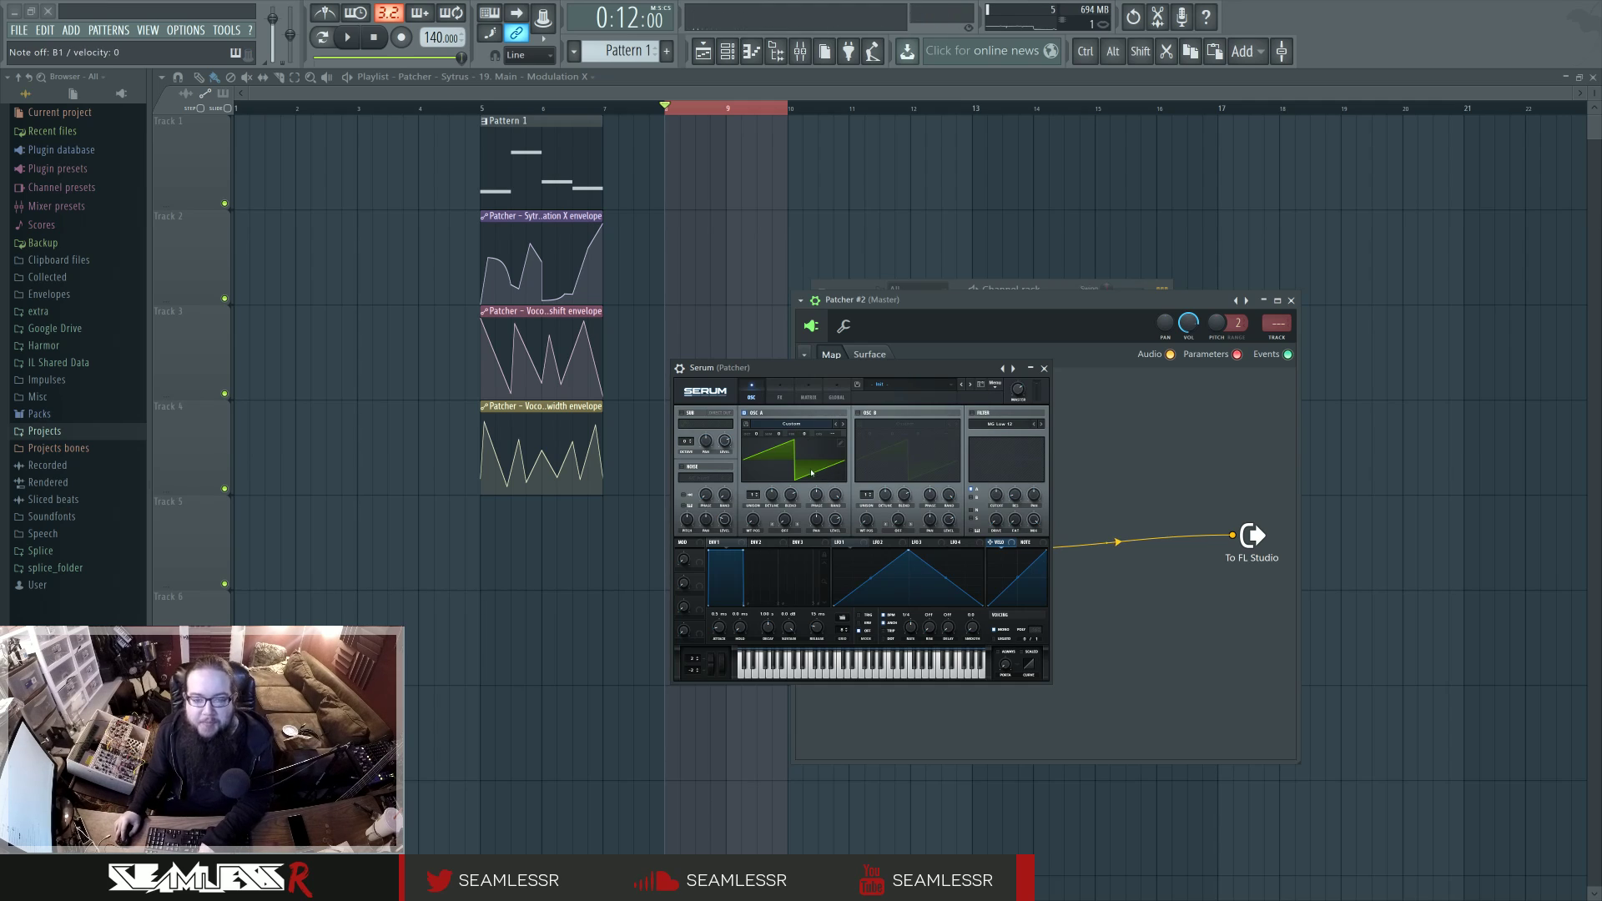
{"action": "left_click", "coordinate": [748, 426]}
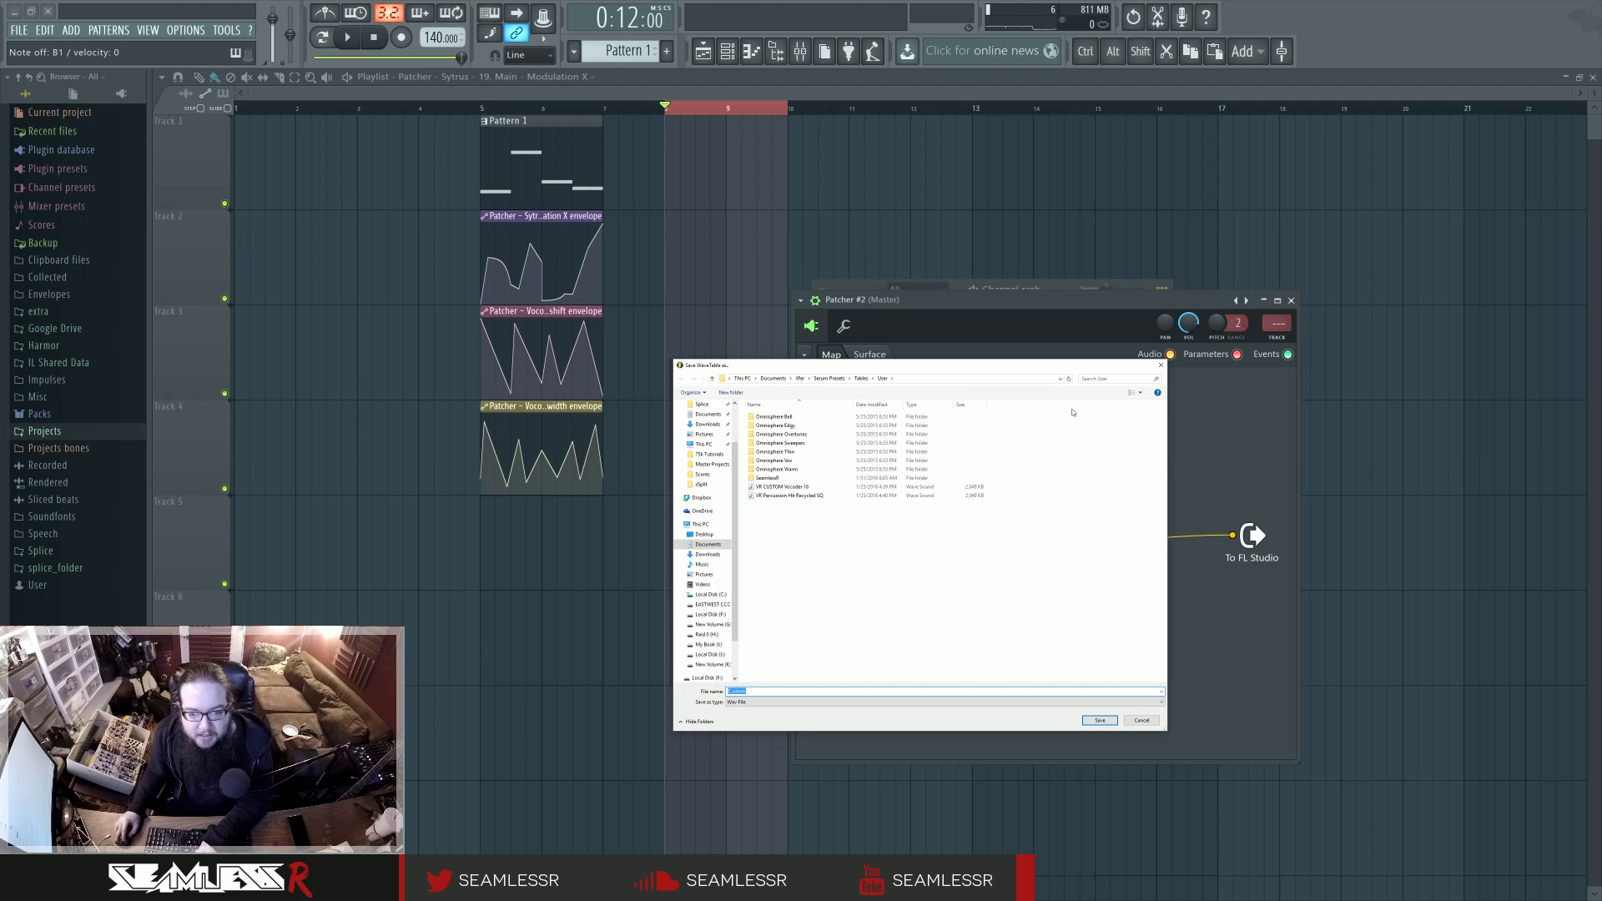
{"action": "left_click", "coordinate": [1161, 365]}
Load the Spectral wavetable Squelchy 2 [SL] into Serum's oscillator A and raise its wavetable position to about 245.
{"action": "left_click", "coordinate": [789, 424]}
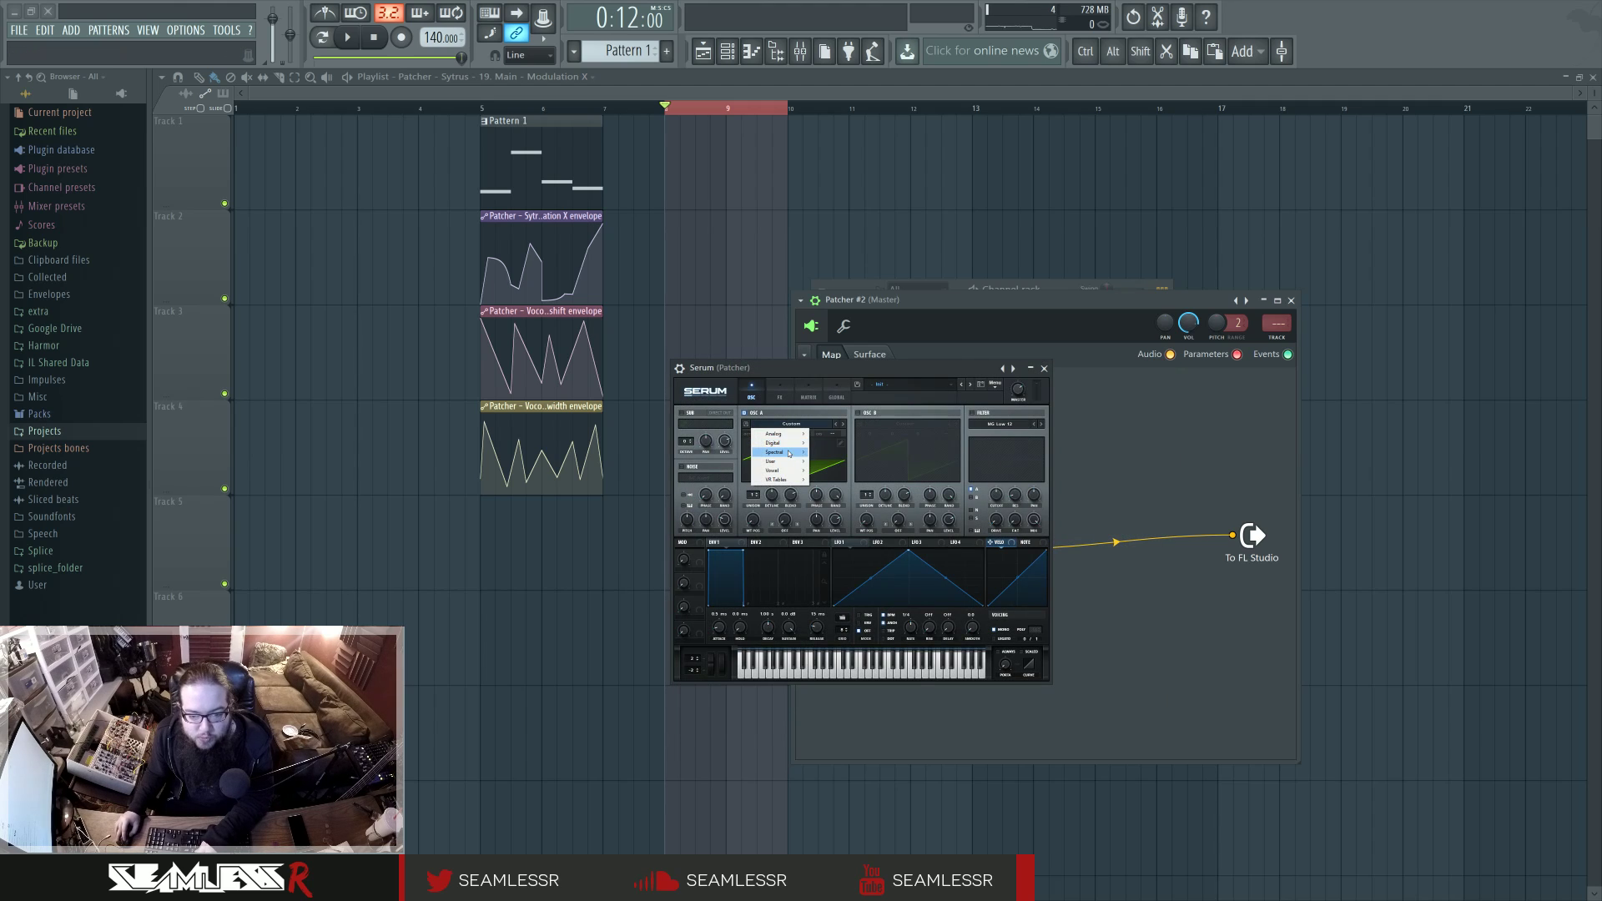
{"action": "mouse_move", "coordinate": [786, 469]}
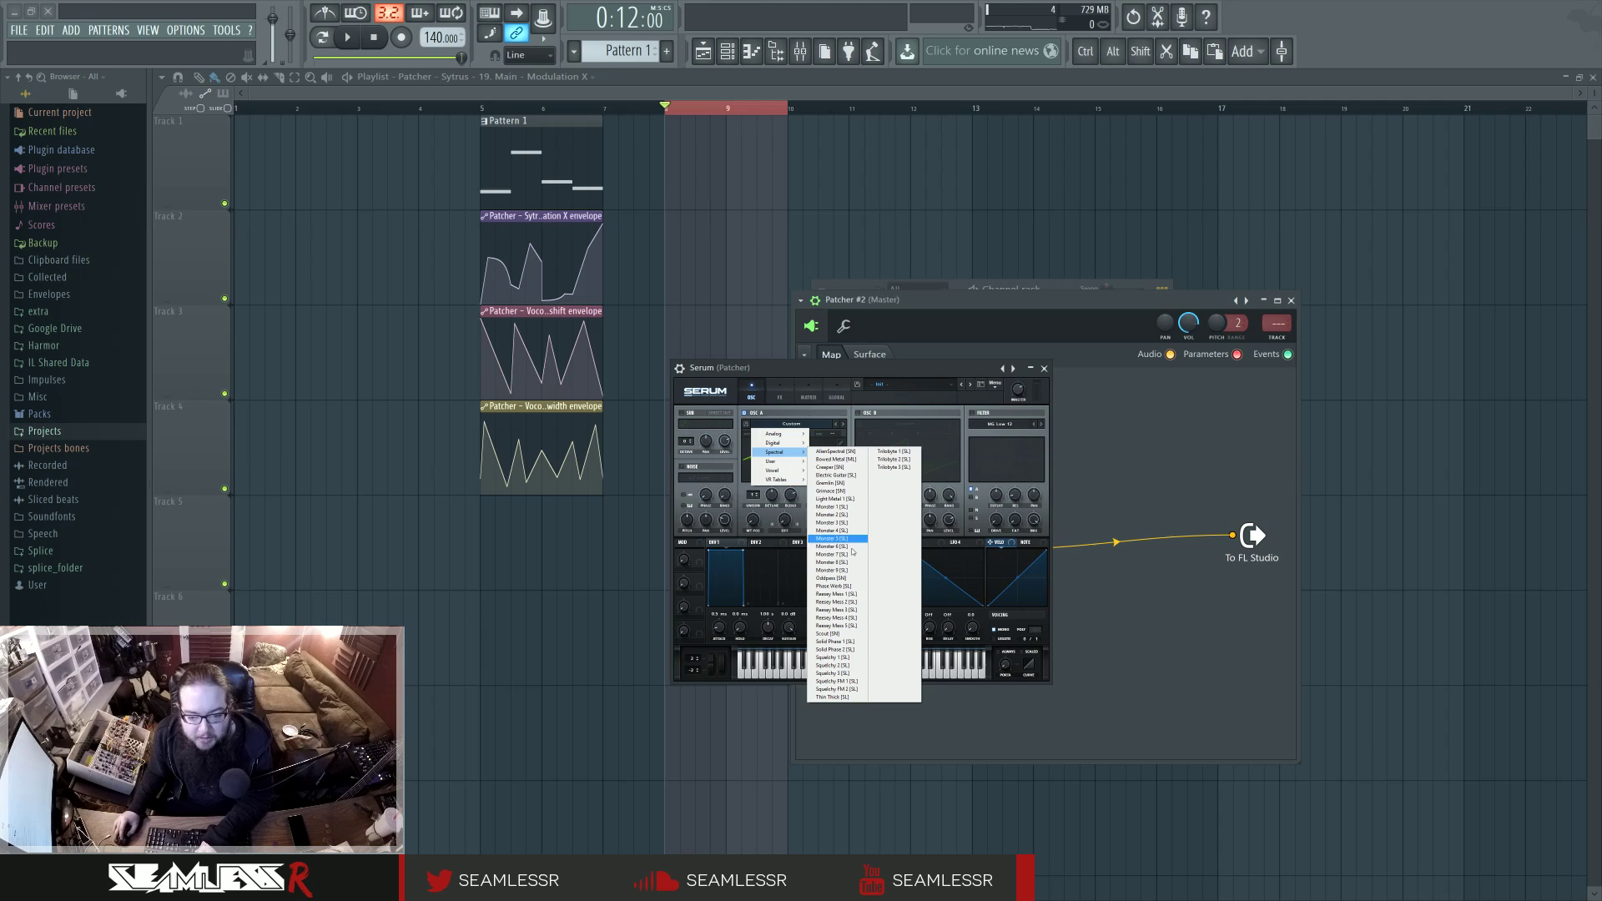
{"action": "left_click", "coordinate": [850, 666]}
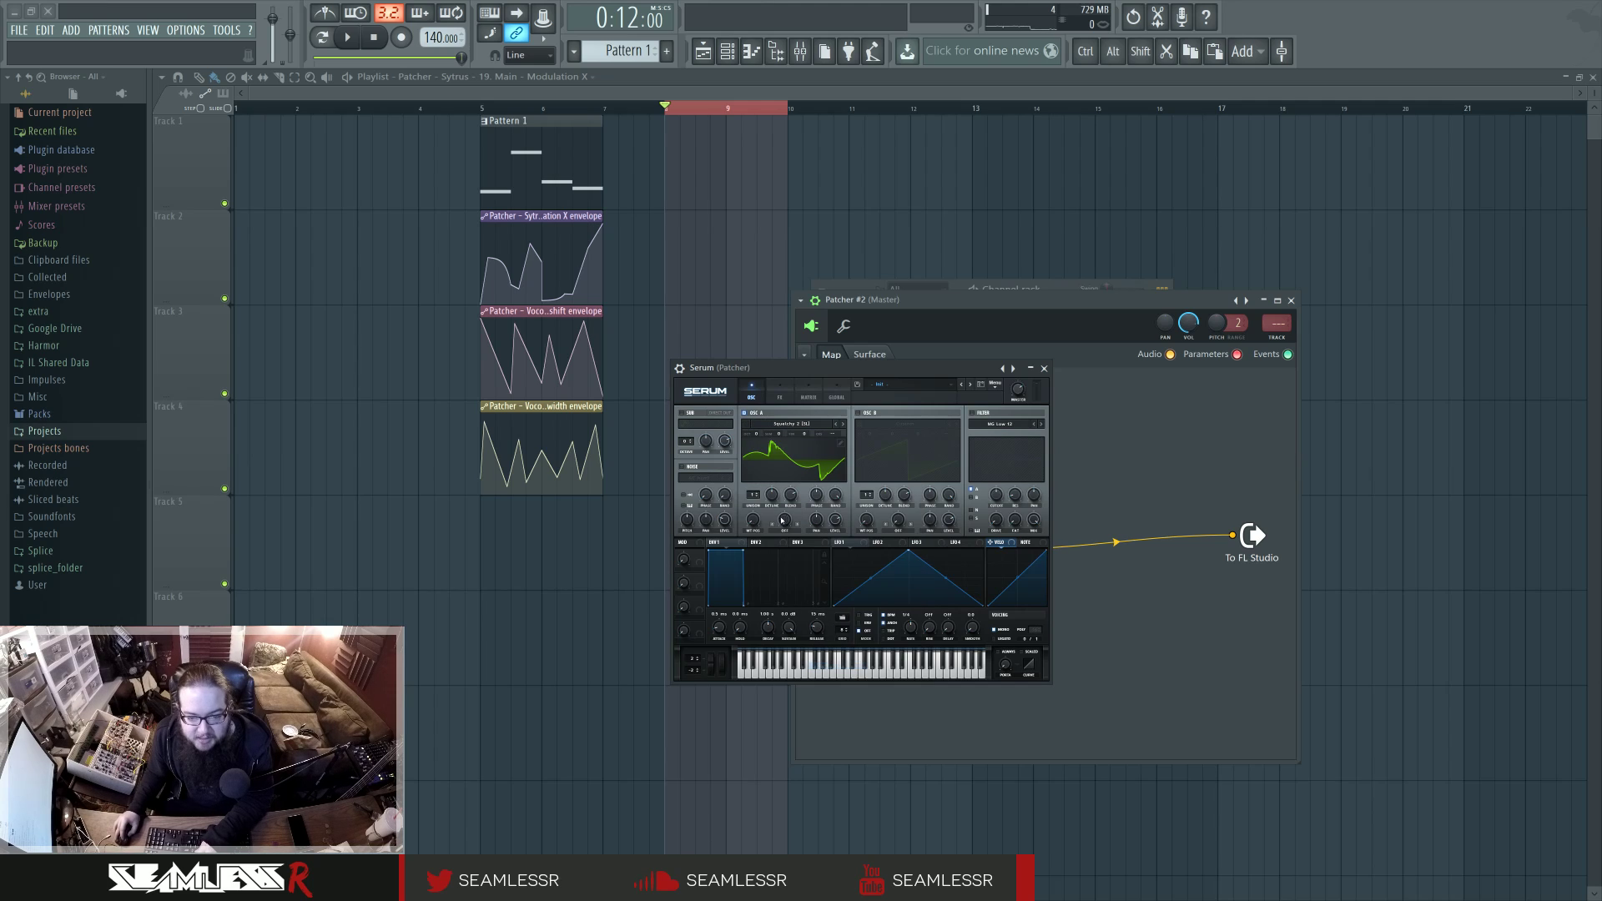
{"action": "left_click_drag", "start_coordinate": [753, 519], "coordinate": [759, 442]}
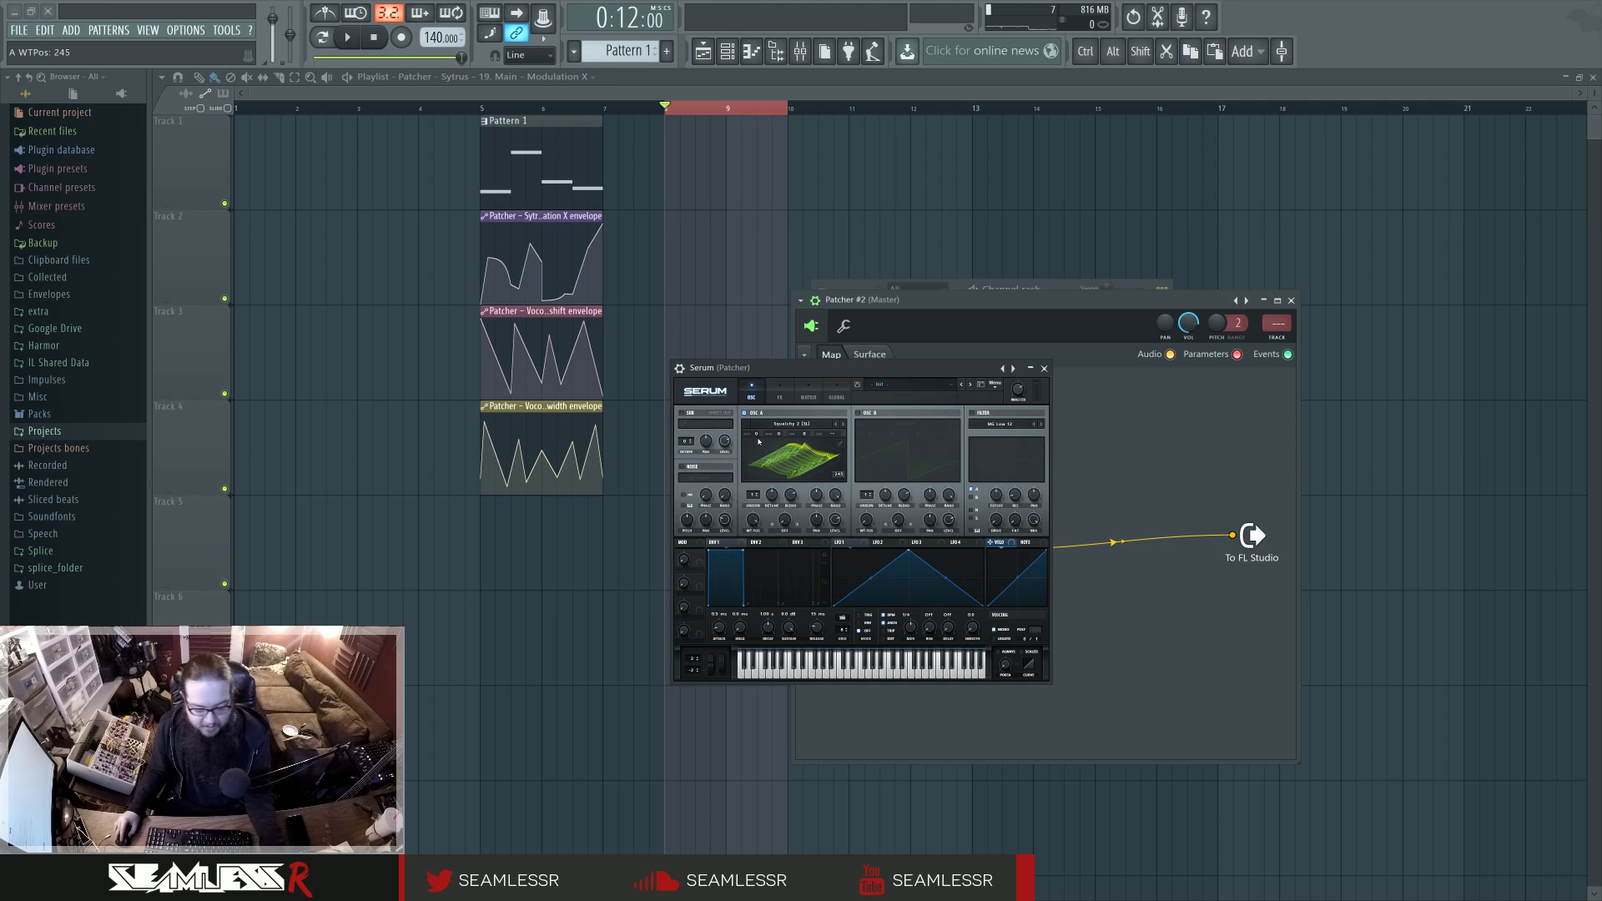
Audition a note while sweeping oscillator A's wavetable position, and set the oscillator's warp mode to Remap 1.
{"action": "key", "text": "c"}
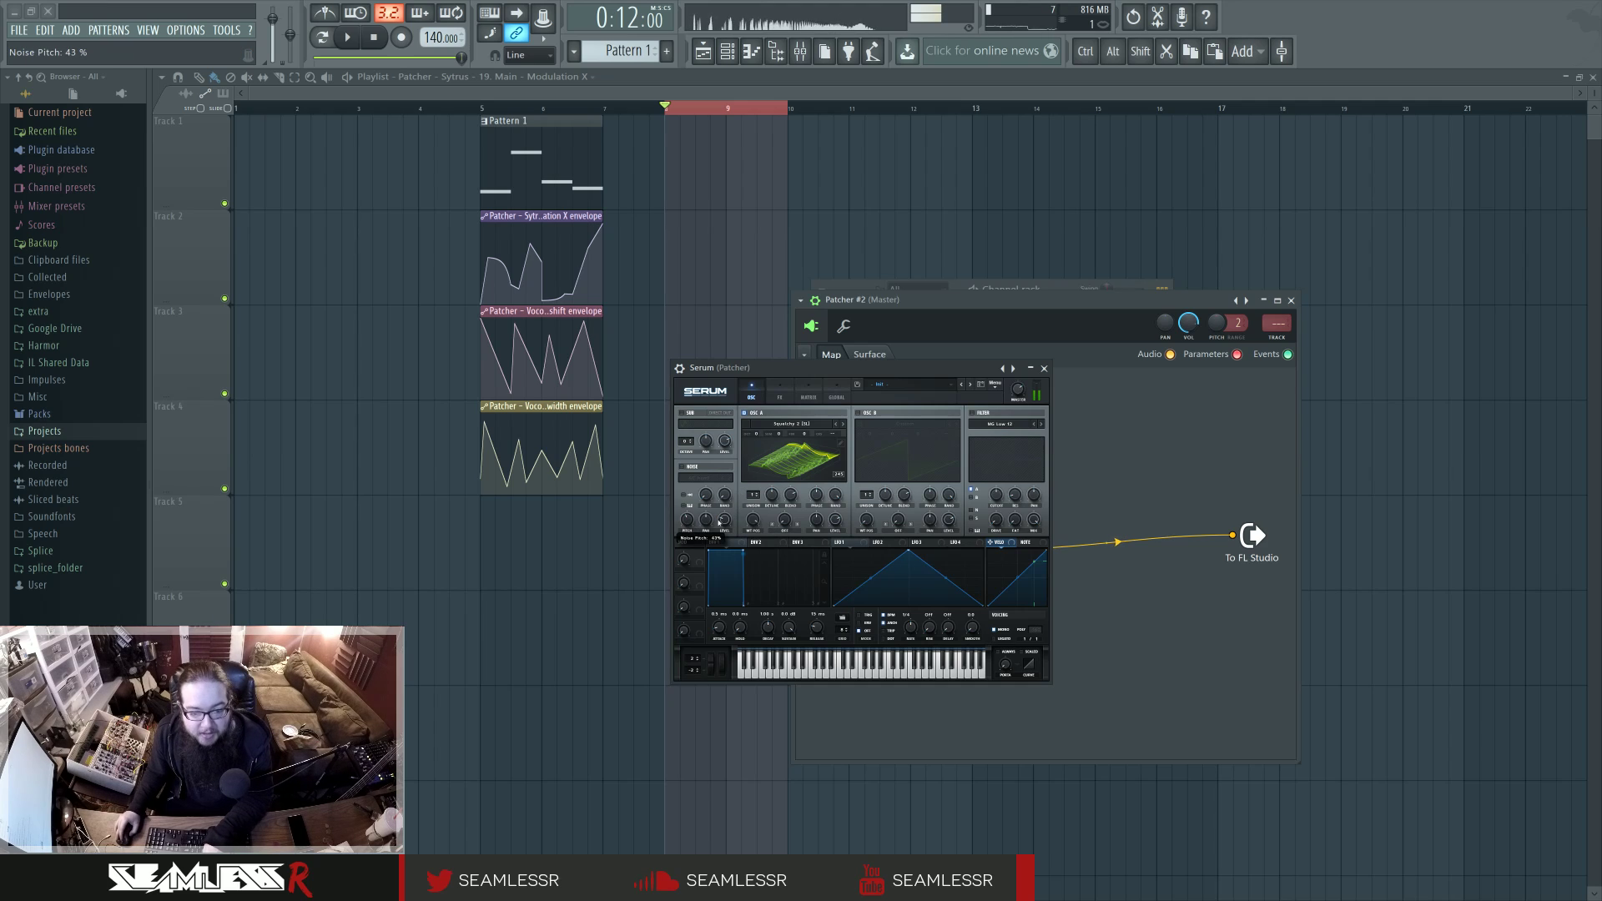
{"action": "left_click_drag", "start_coordinate": [757, 610], "coordinate": [763, 545]}
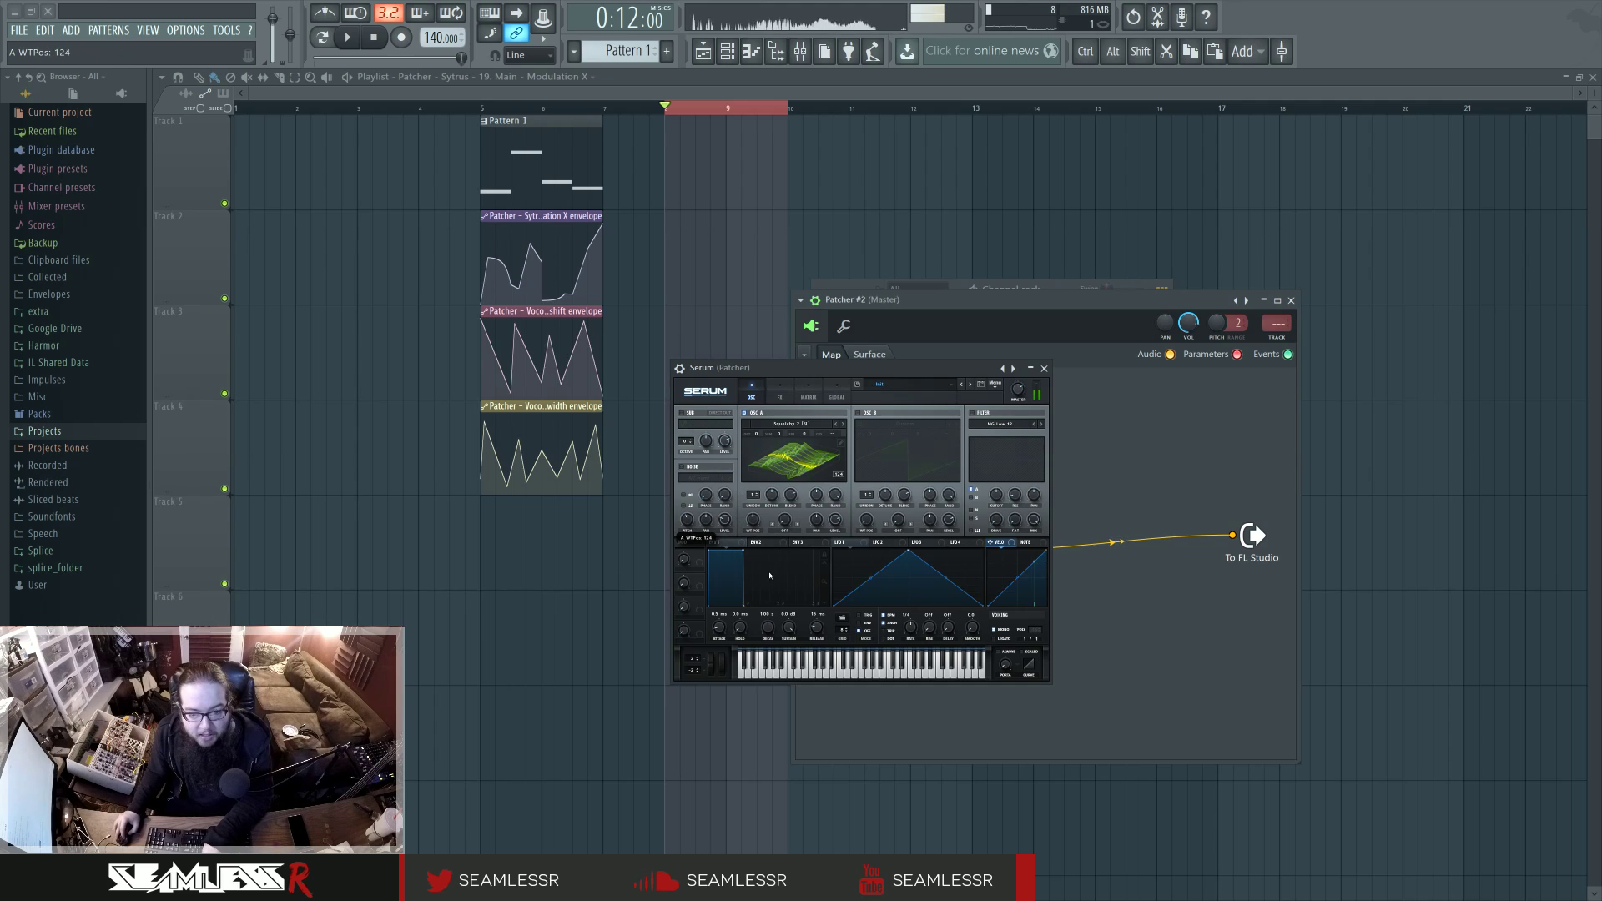
{"action": "left_click", "coordinate": [796, 533]}
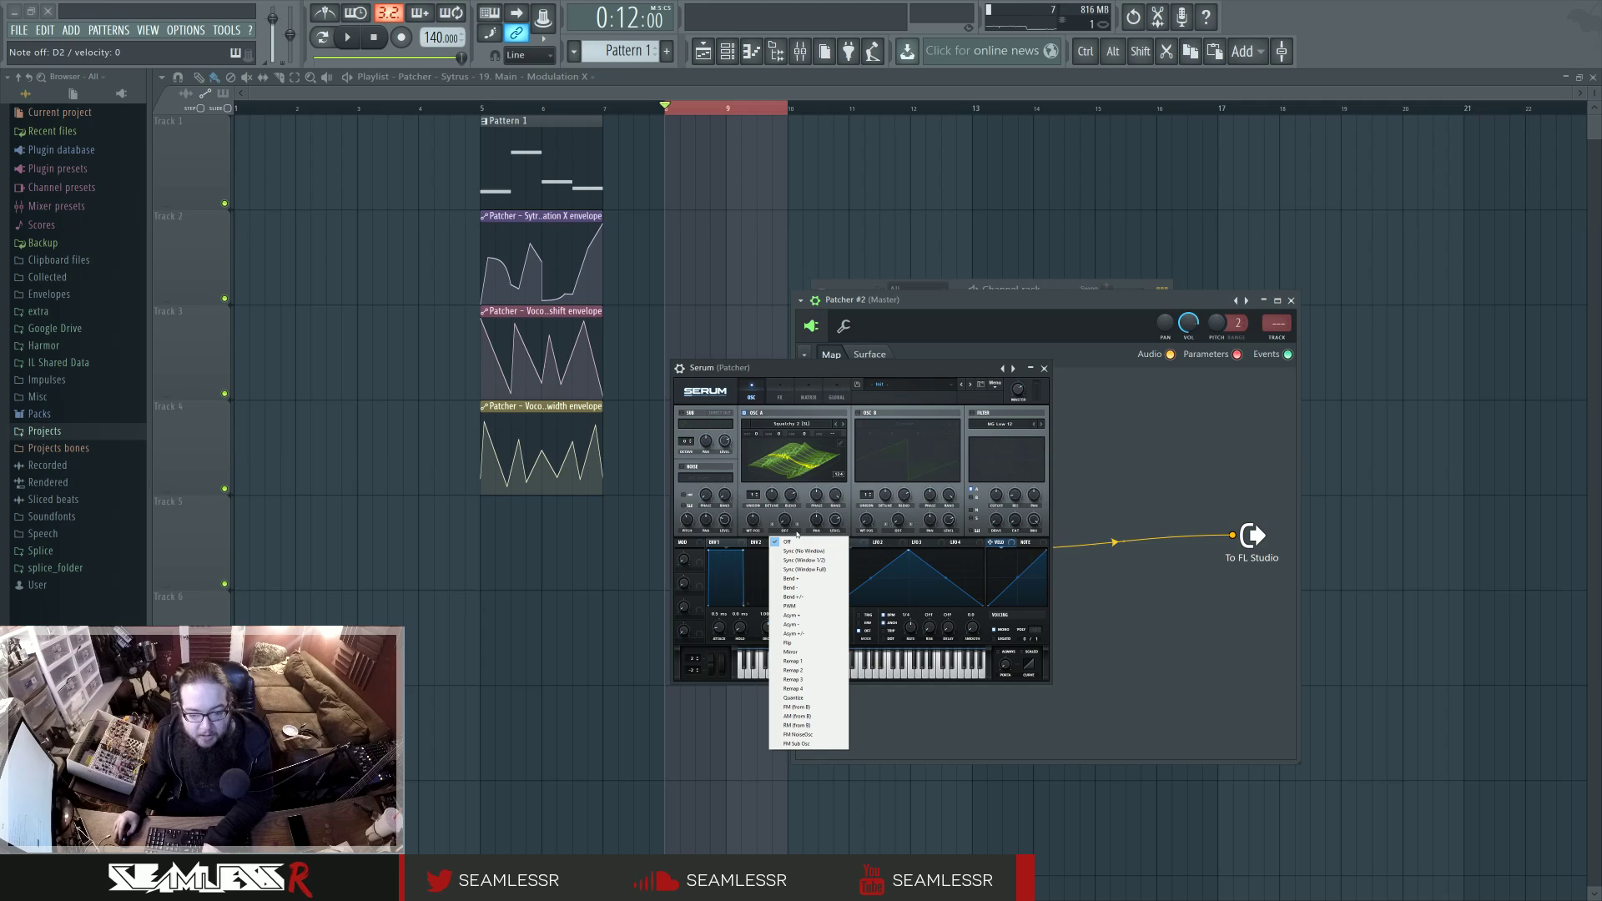
{"action": "left_click", "coordinate": [802, 663]}
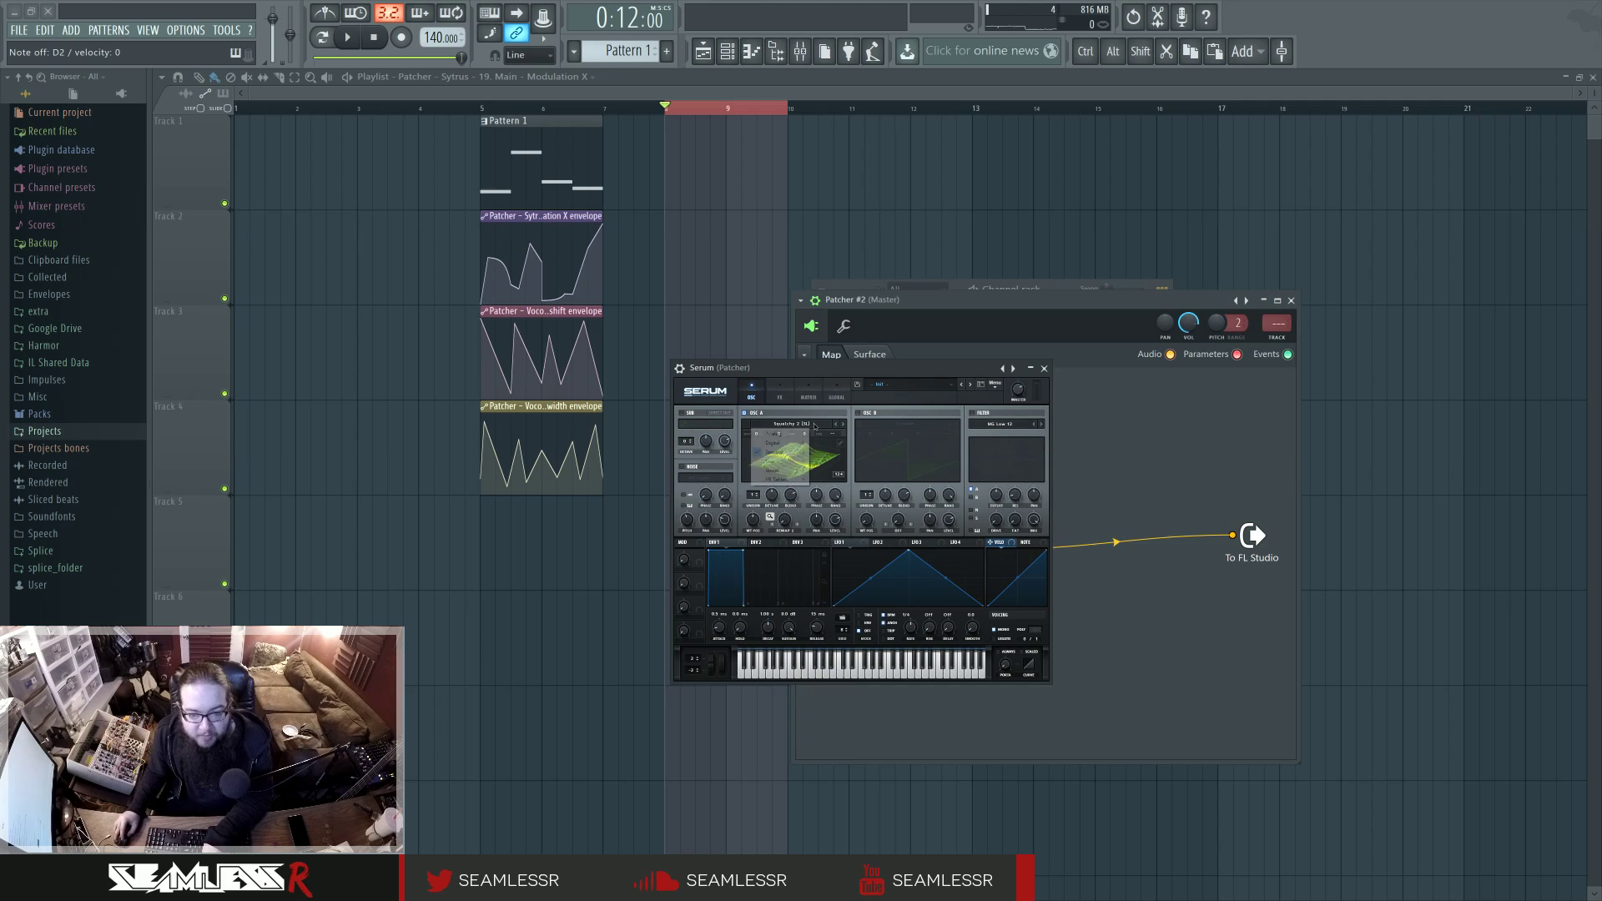
In oscillator A's wavetable editor, apply the Proc:Squarify alt multi formula and normalize each frame separately.
{"action": "left_click", "coordinate": [844, 444]}
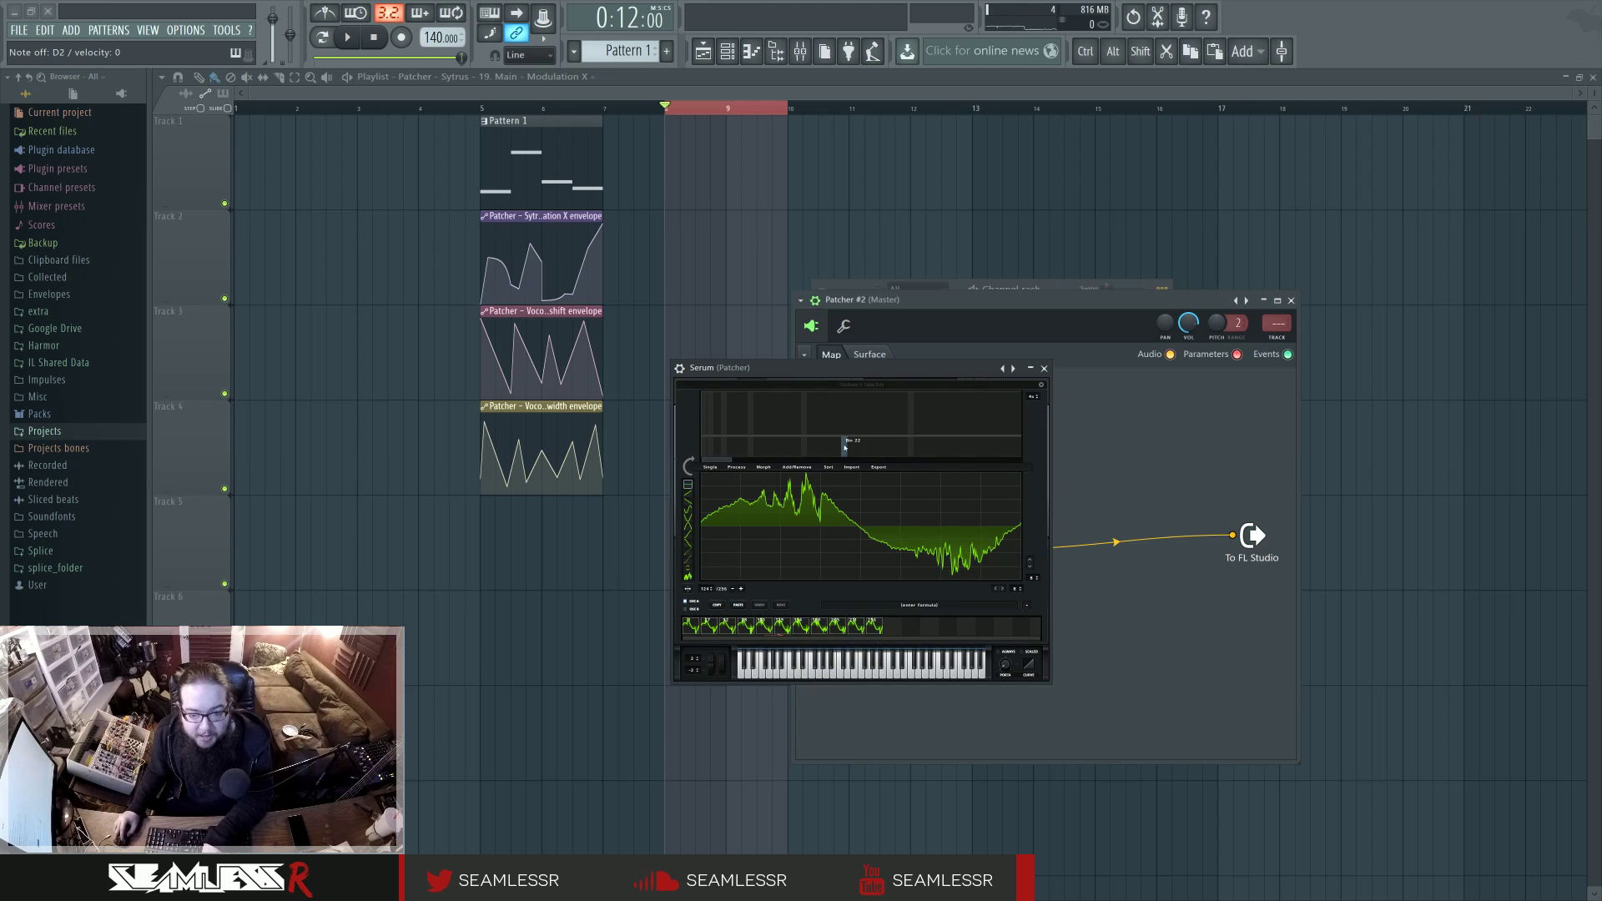
{"action": "left_click", "coordinate": [739, 468]}
{"action": "left_click", "coordinate": [742, 469]}
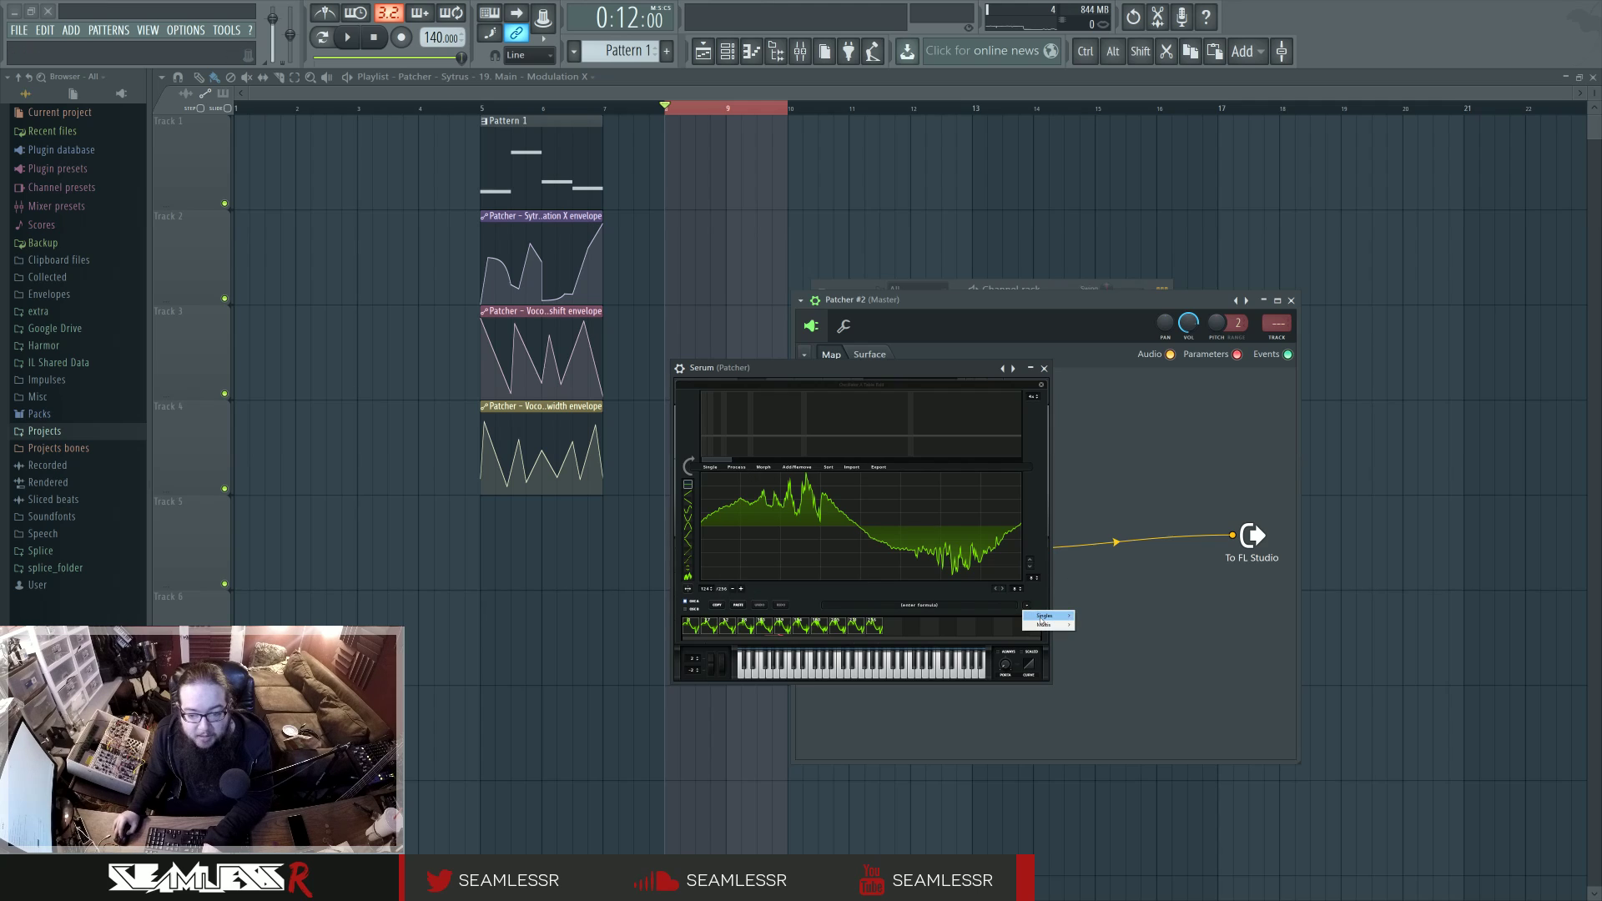
{"action": "mouse_move", "coordinate": [1037, 630]}
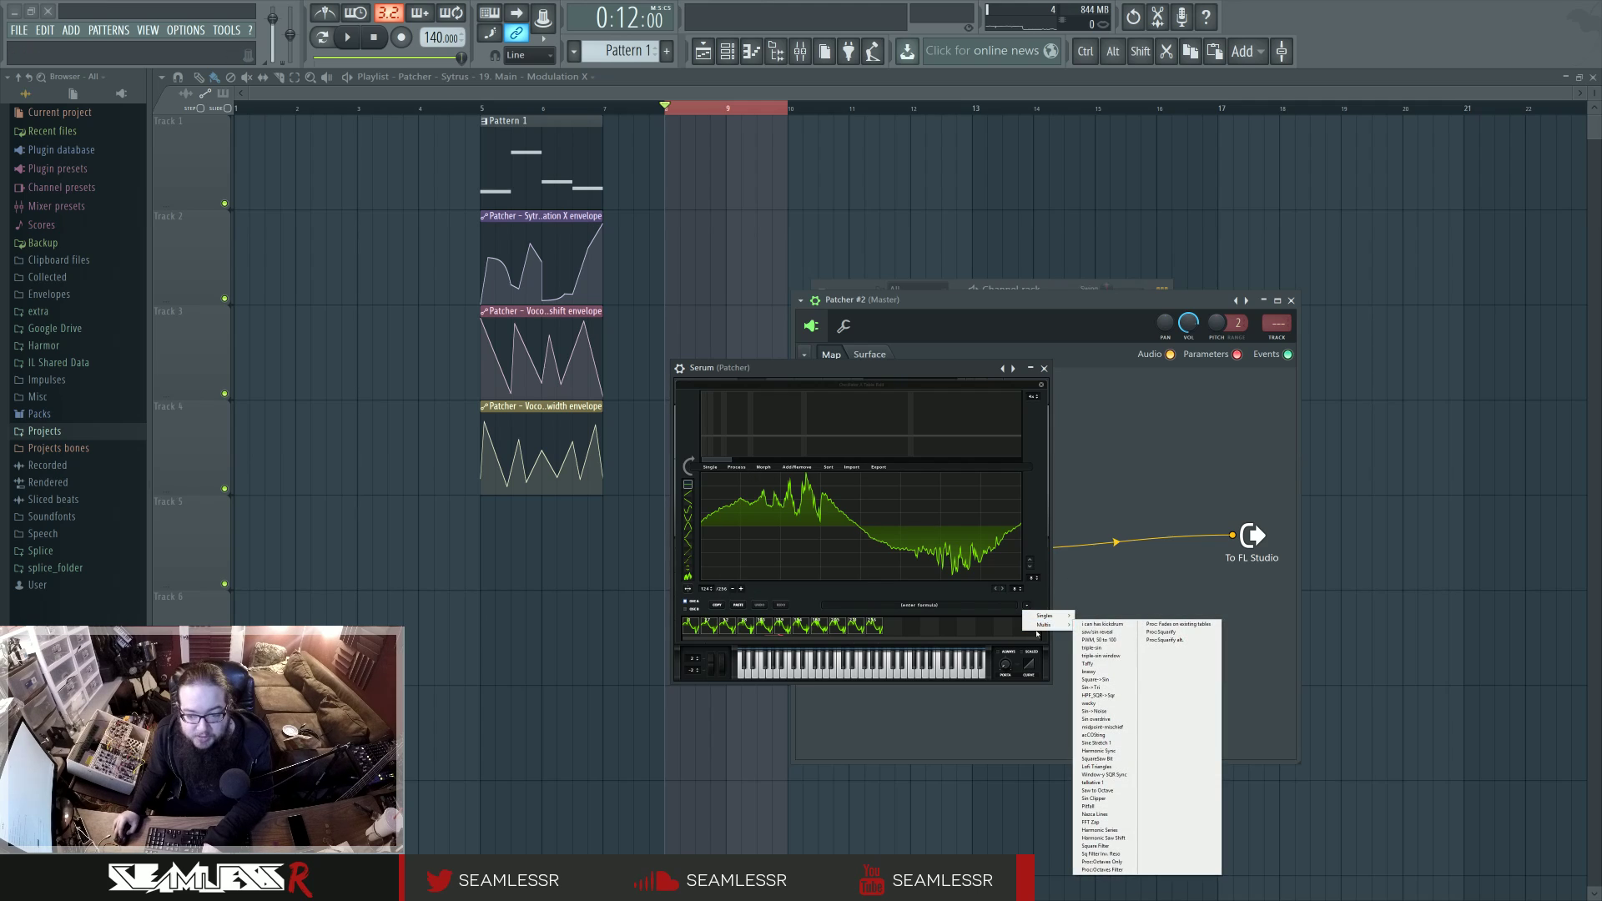
{"action": "left_click", "coordinate": [1181, 640]}
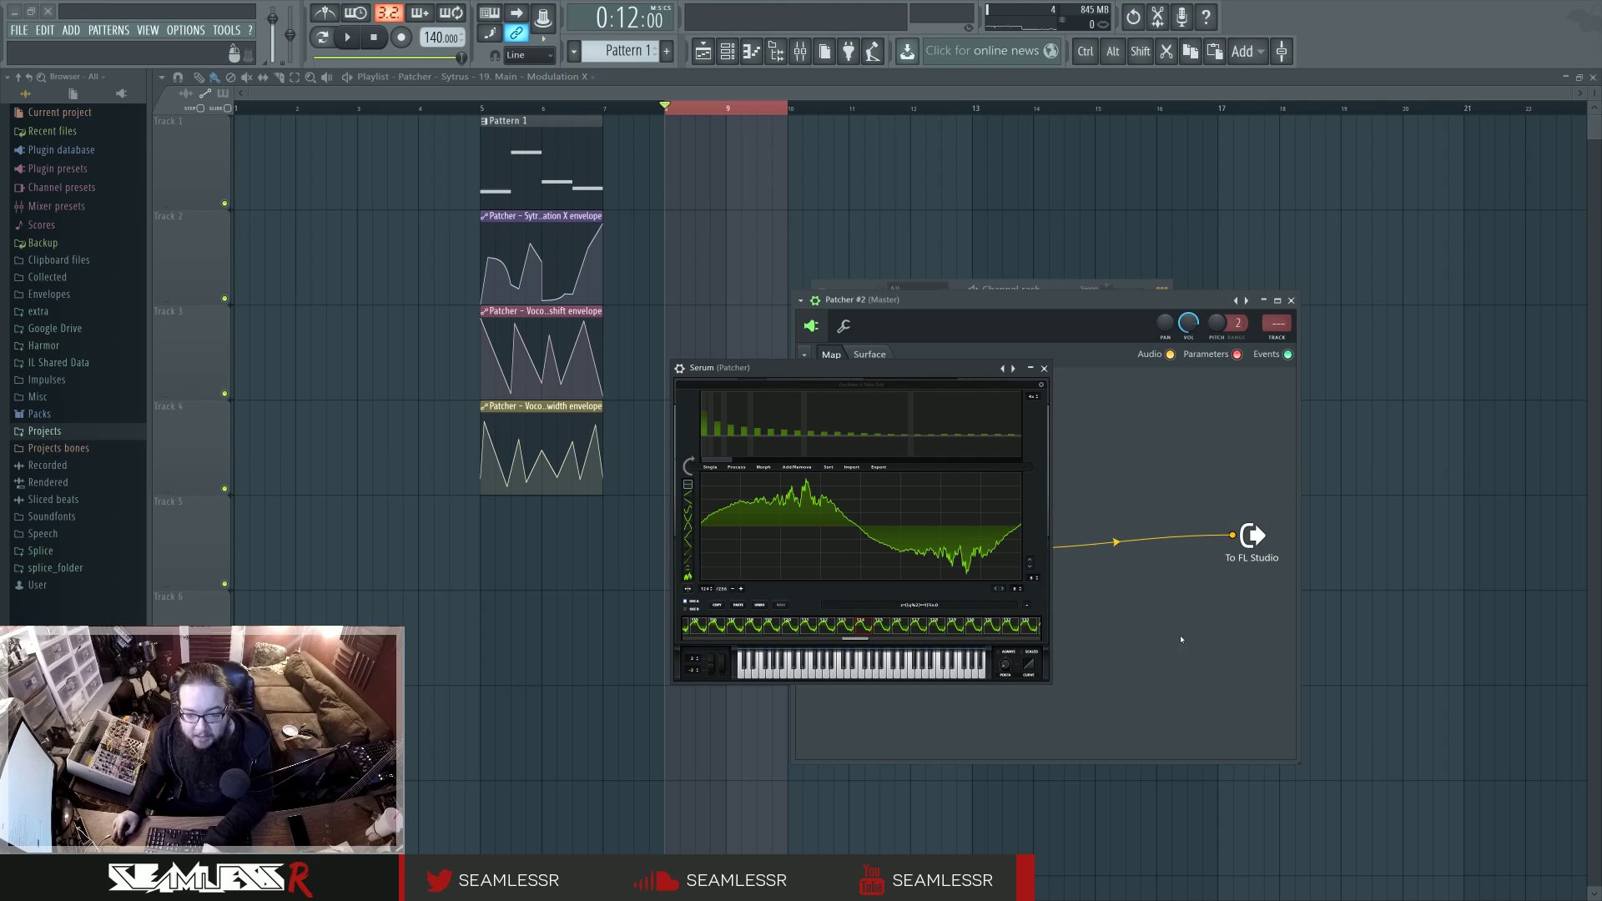
{"action": "left_click", "coordinate": [734, 468]}
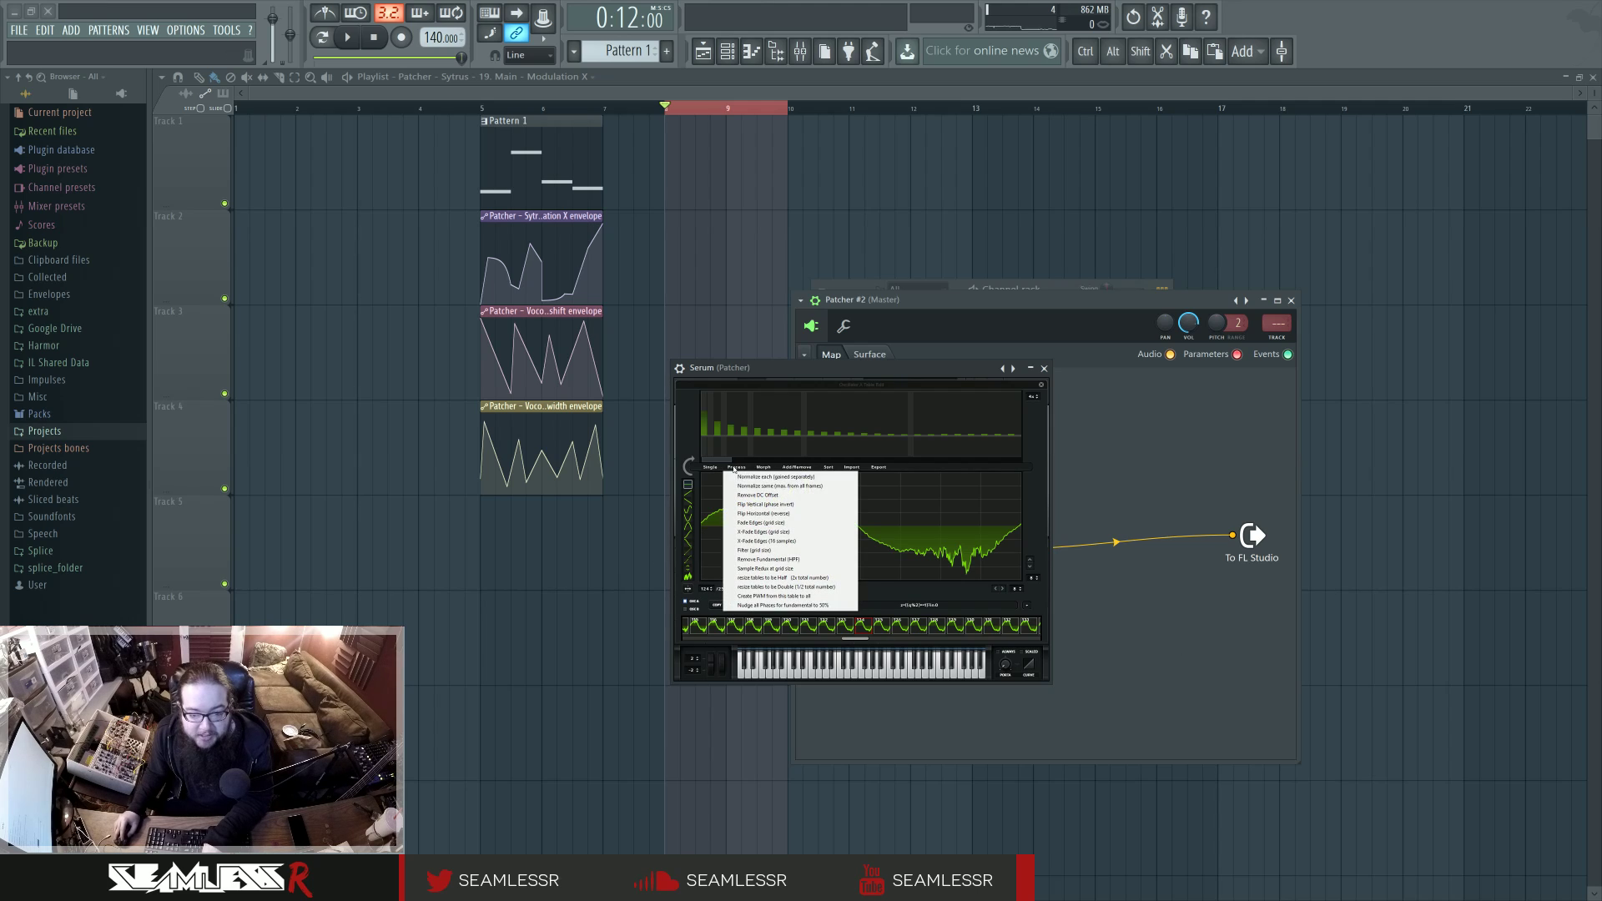
{"action": "left_click", "coordinate": [813, 478]}
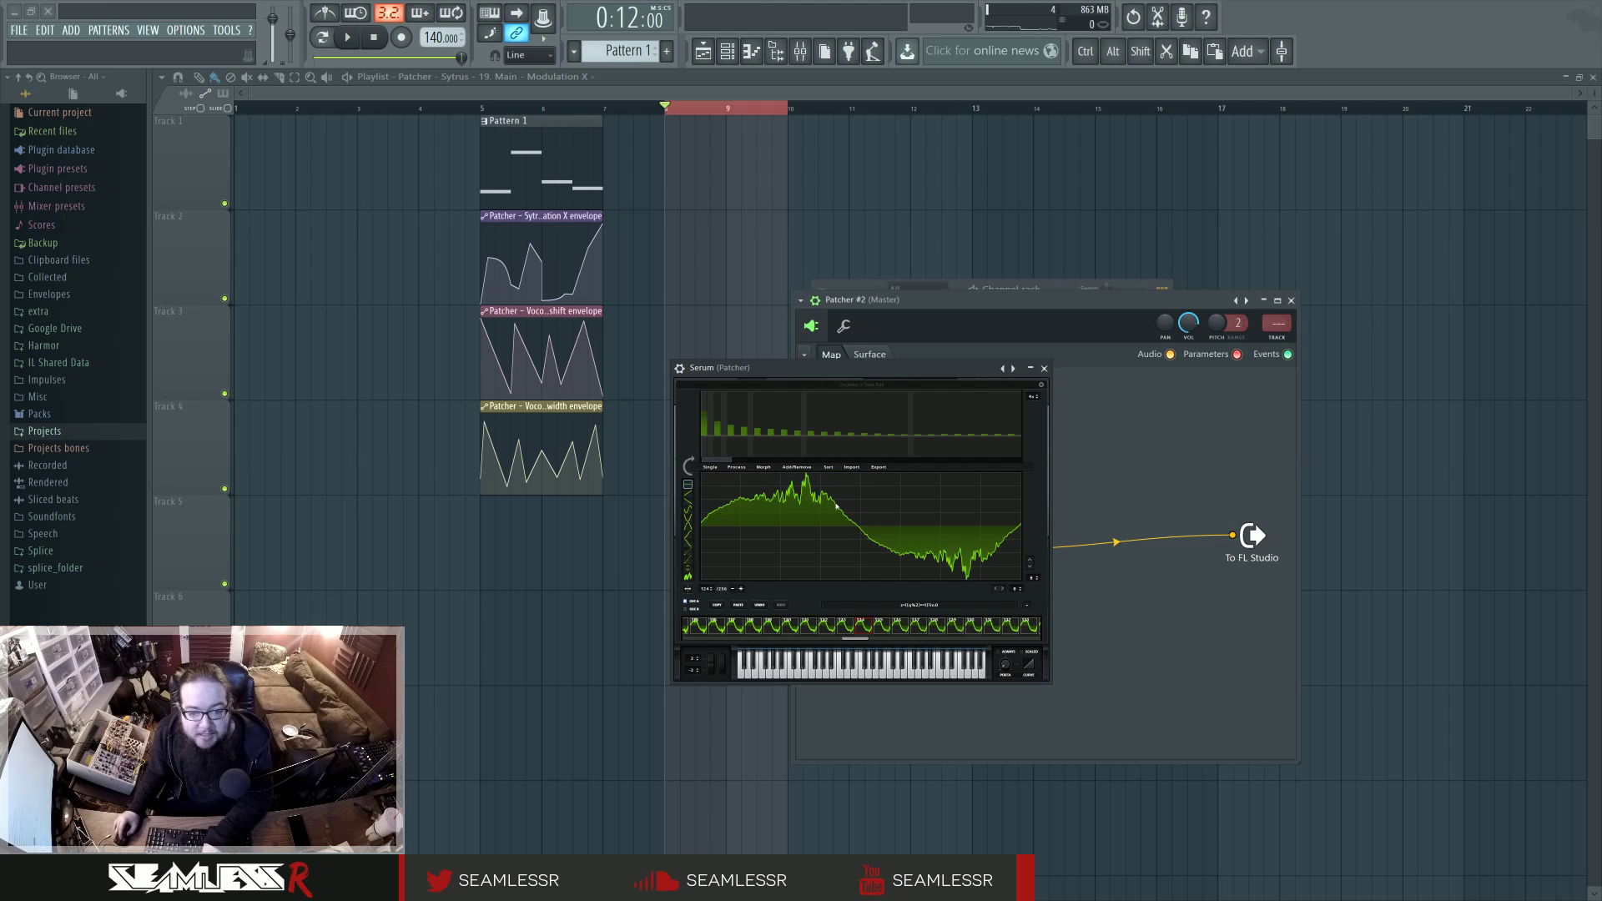
Leave the wavetable editor, set oscillator A's wavetable position to about 108, keep warp mode Remap 1, and bend its remap curve upward.
{"action": "left_click", "coordinate": [1041, 387]}
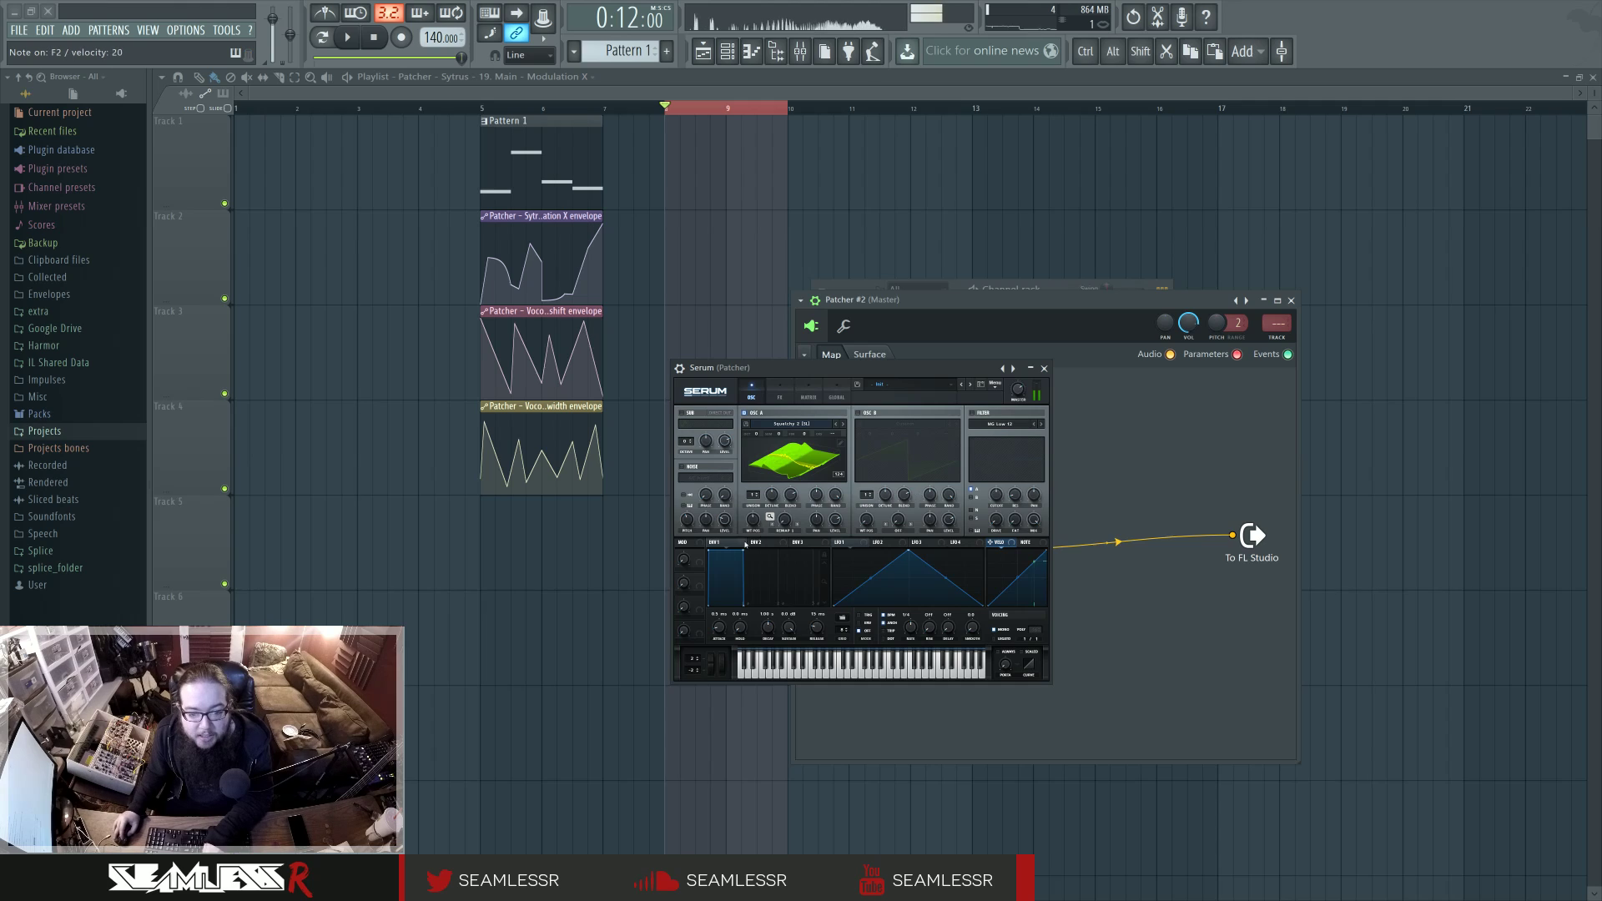
{"action": "left_click_drag", "start_coordinate": [752, 521], "coordinate": [754, 544]}
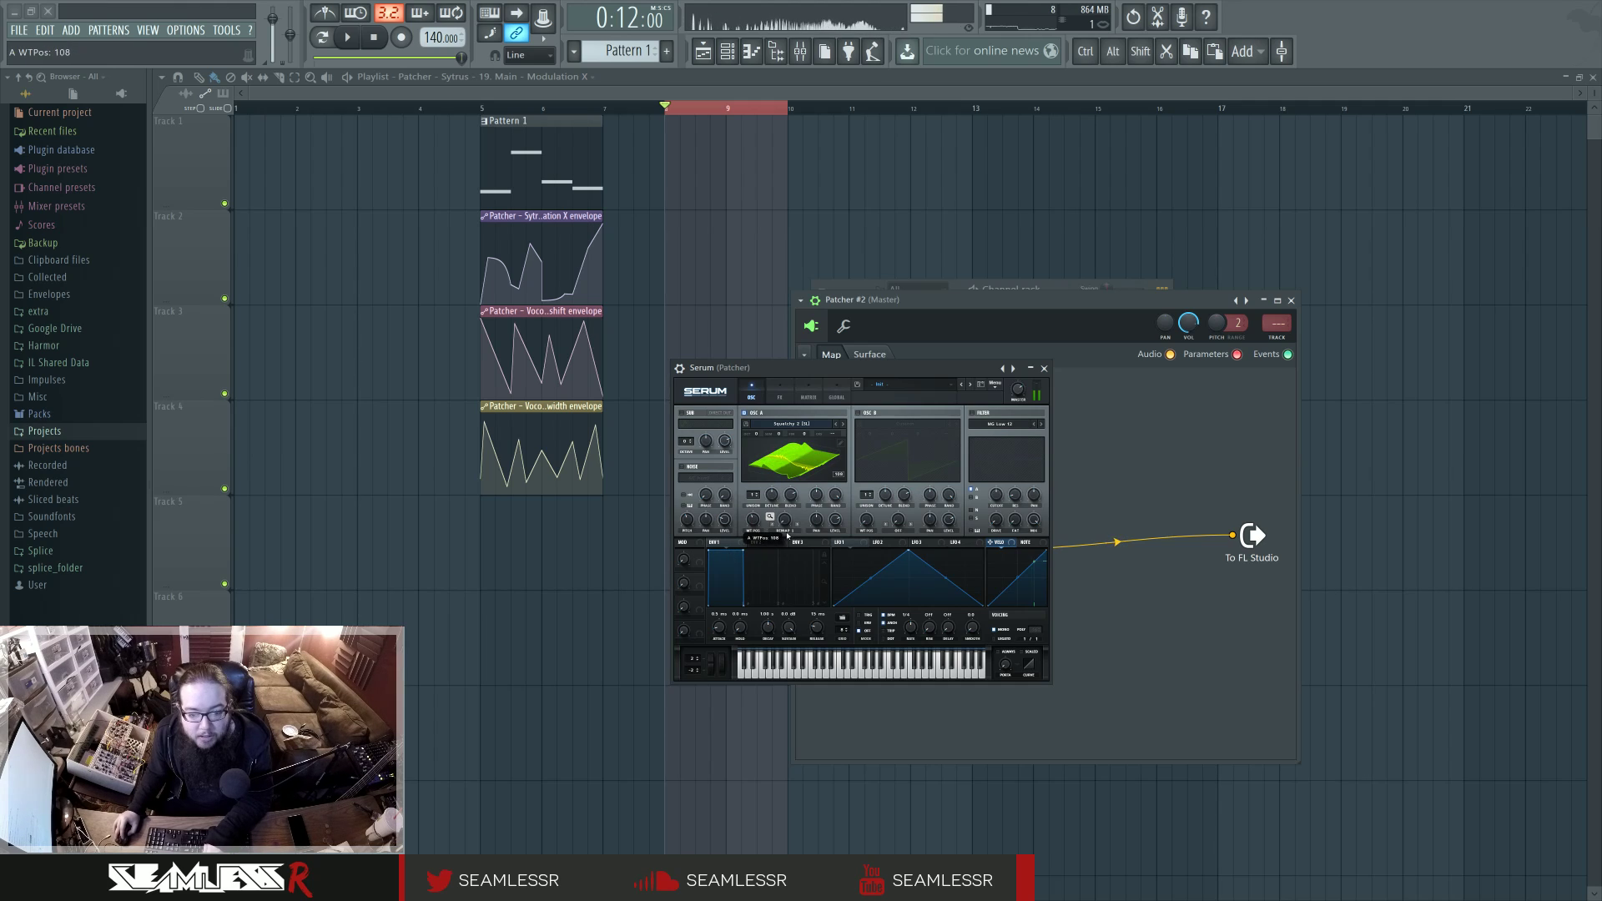
{"action": "left_click", "coordinate": [789, 530]}
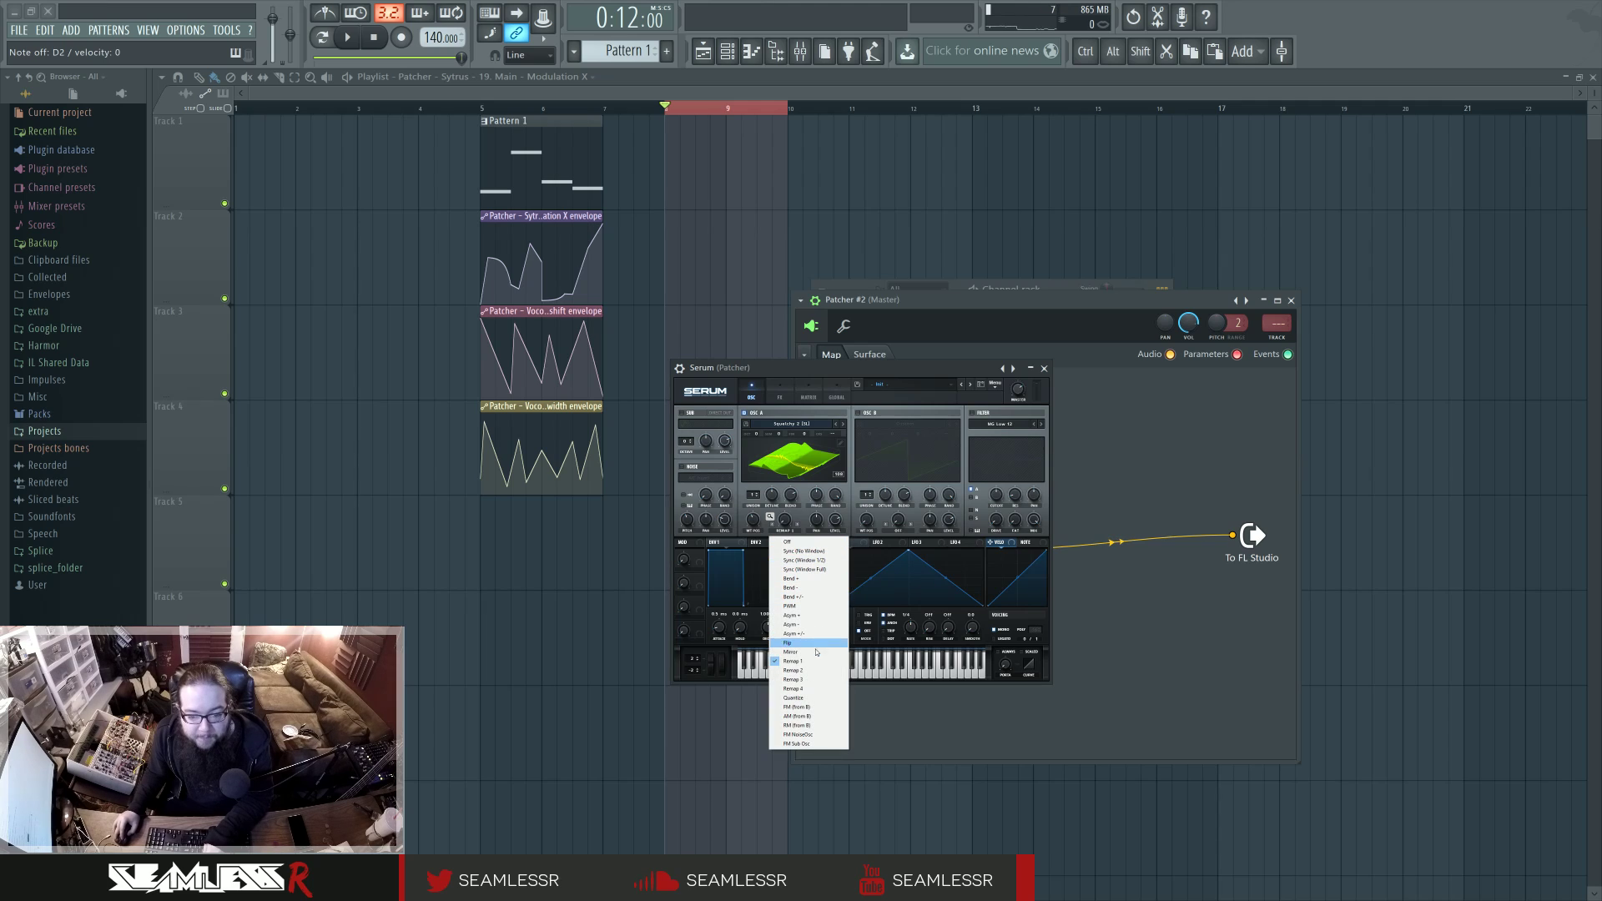
{"action": "left_click", "coordinate": [817, 660]}
{"action": "left_click", "coordinate": [769, 517]}
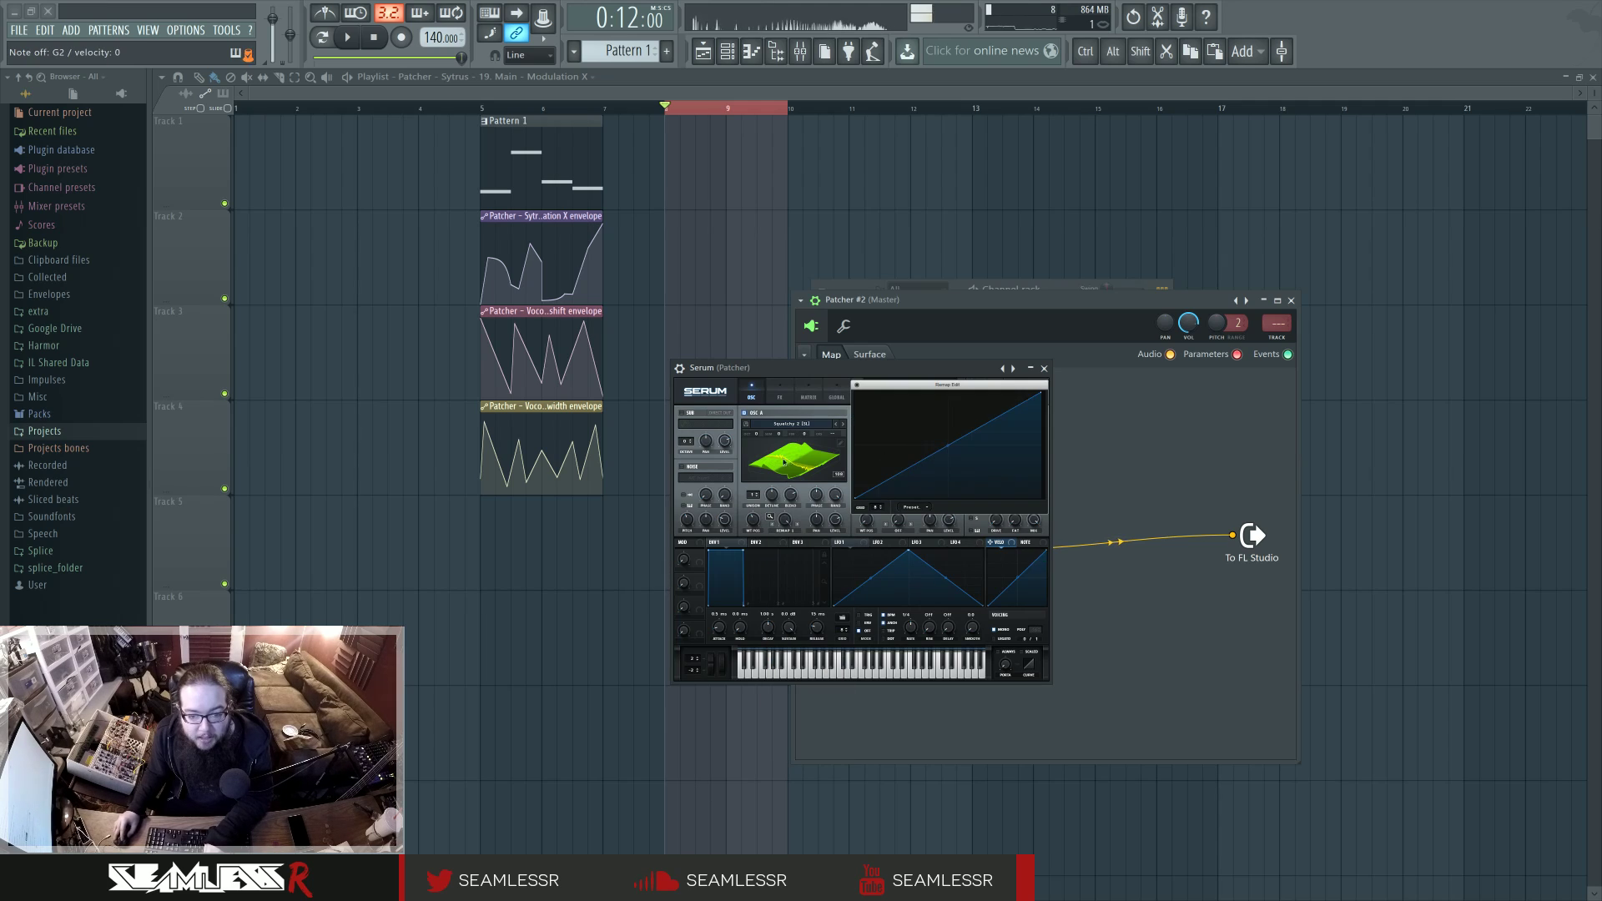
{"action": "left_click_drag", "start_coordinate": [947, 448], "coordinate": [947, 420]}
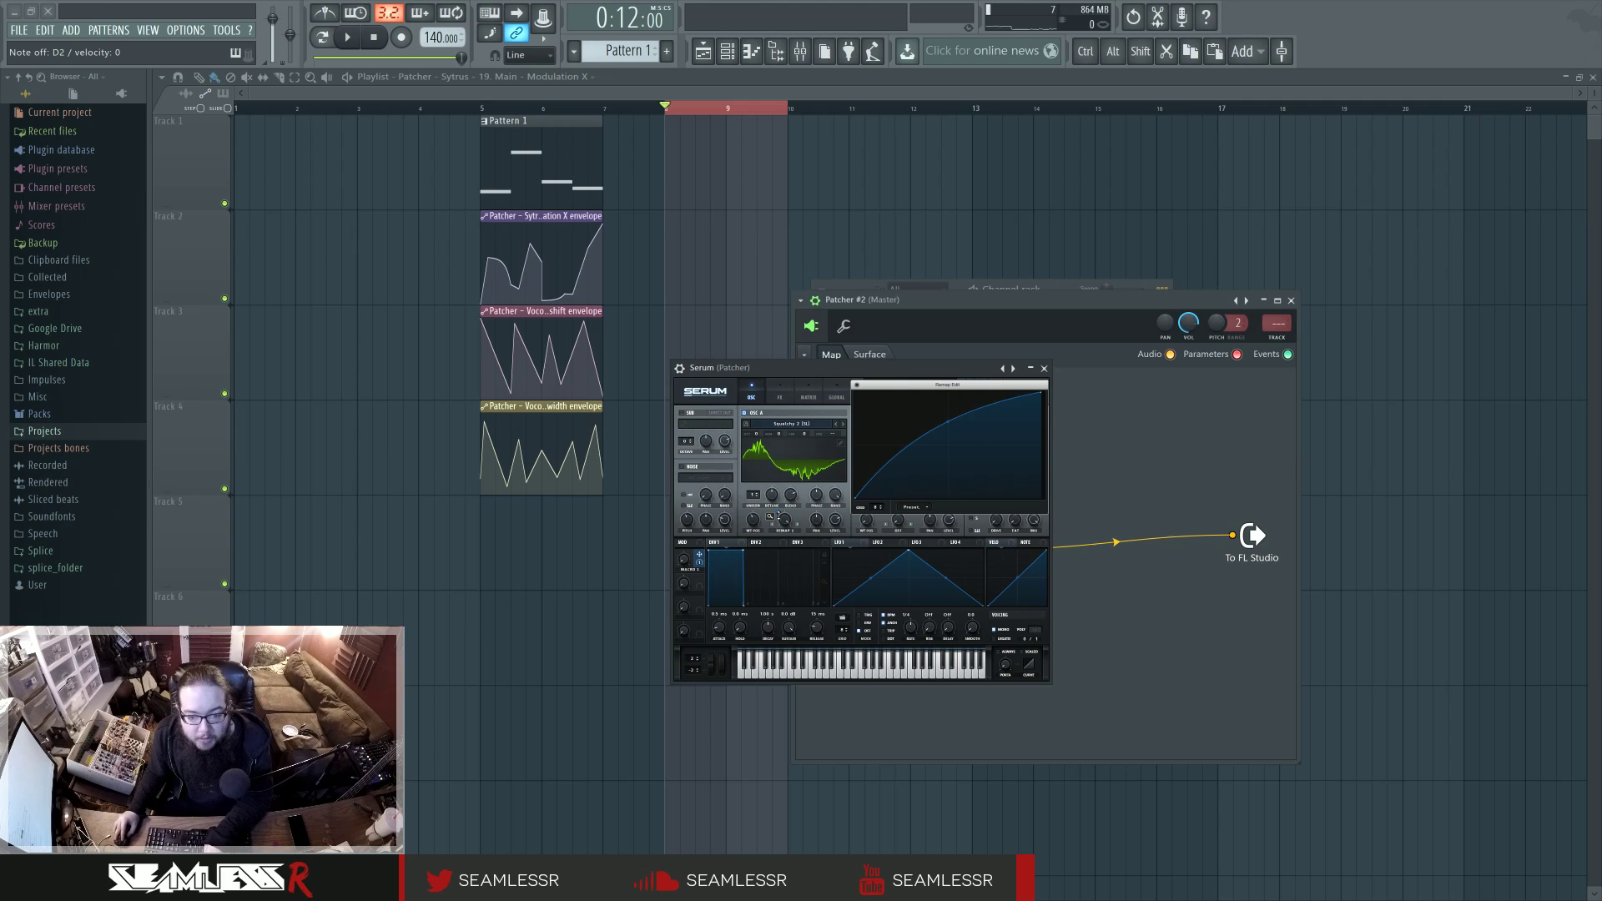
Assign Macro 1 to modulate oscillator A's warp amount and wavetable position, the latter at 50, and sweep the macro.
{"action": "mouse_move", "coordinate": [778, 516]}
{"action": "left_mouse_down"}
{"action": "mouse_move", "coordinate": [778, 544]}
{"action": "mouse_move", "coordinate": [751, 521]}
{"action": "left_mouse_up"}
{"action": "left_click_drag", "start_coordinate": [750, 521], "coordinate": [707, 500]}
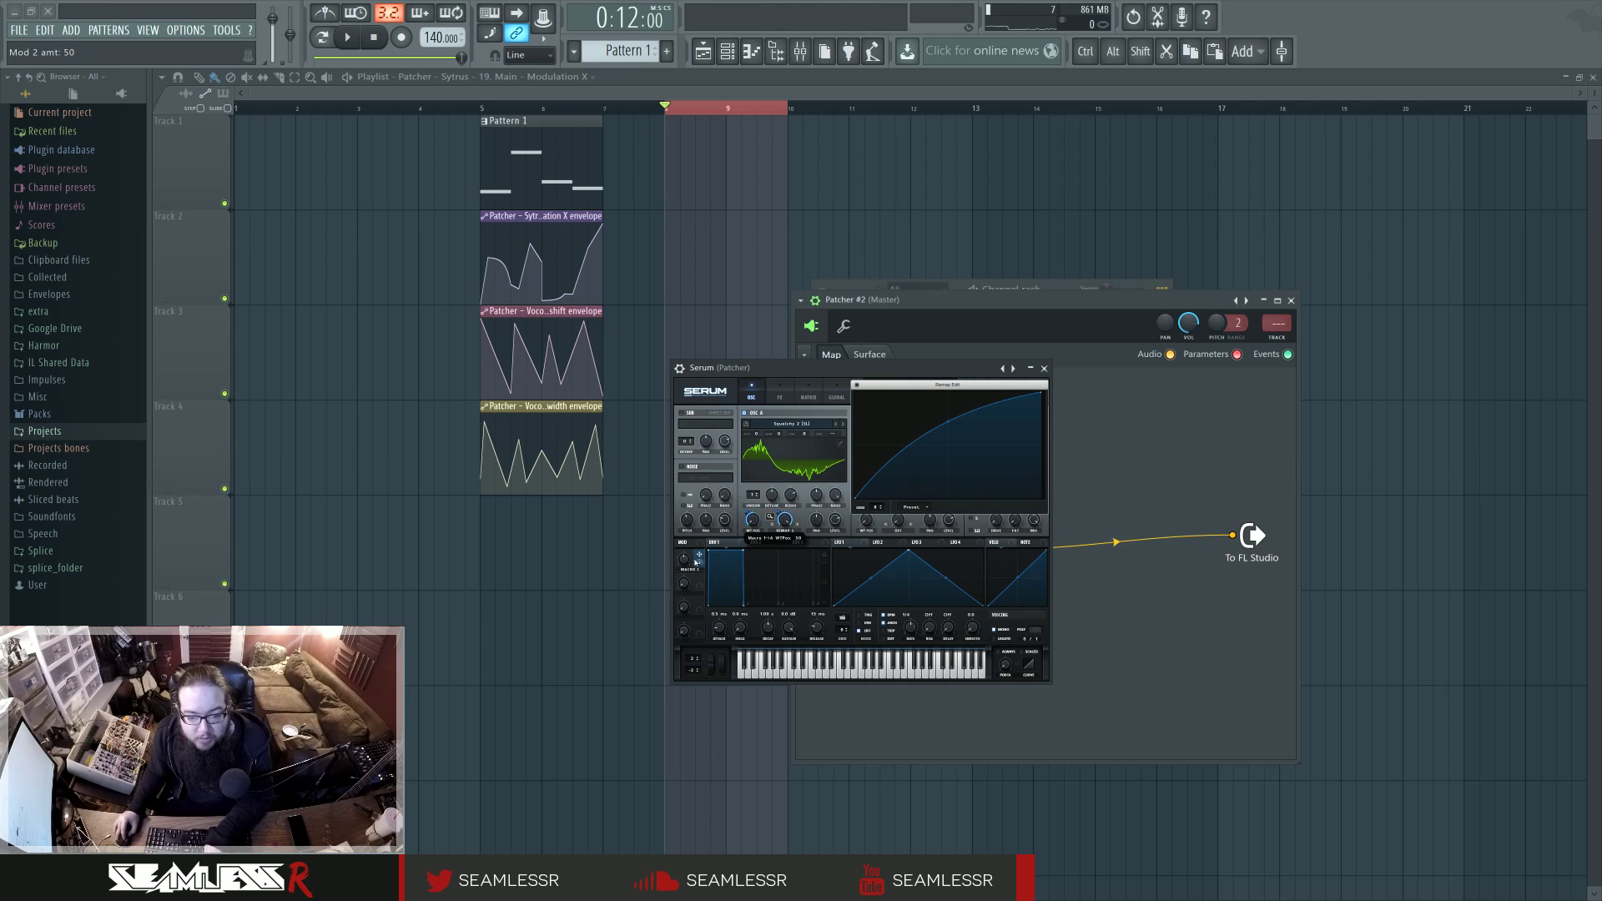
{"action": "left_click_drag", "start_coordinate": [695, 562], "coordinate": [659, 457]}
Bend the remap curve further, add a low node with a steep upward bend after it, test with Macro 1, and close the remap editor.
{"action": "left_click_drag", "start_coordinate": [949, 422], "coordinate": [945, 411]}
{"action": "left_click_drag", "start_coordinate": [682, 567], "coordinate": [683, 675]}
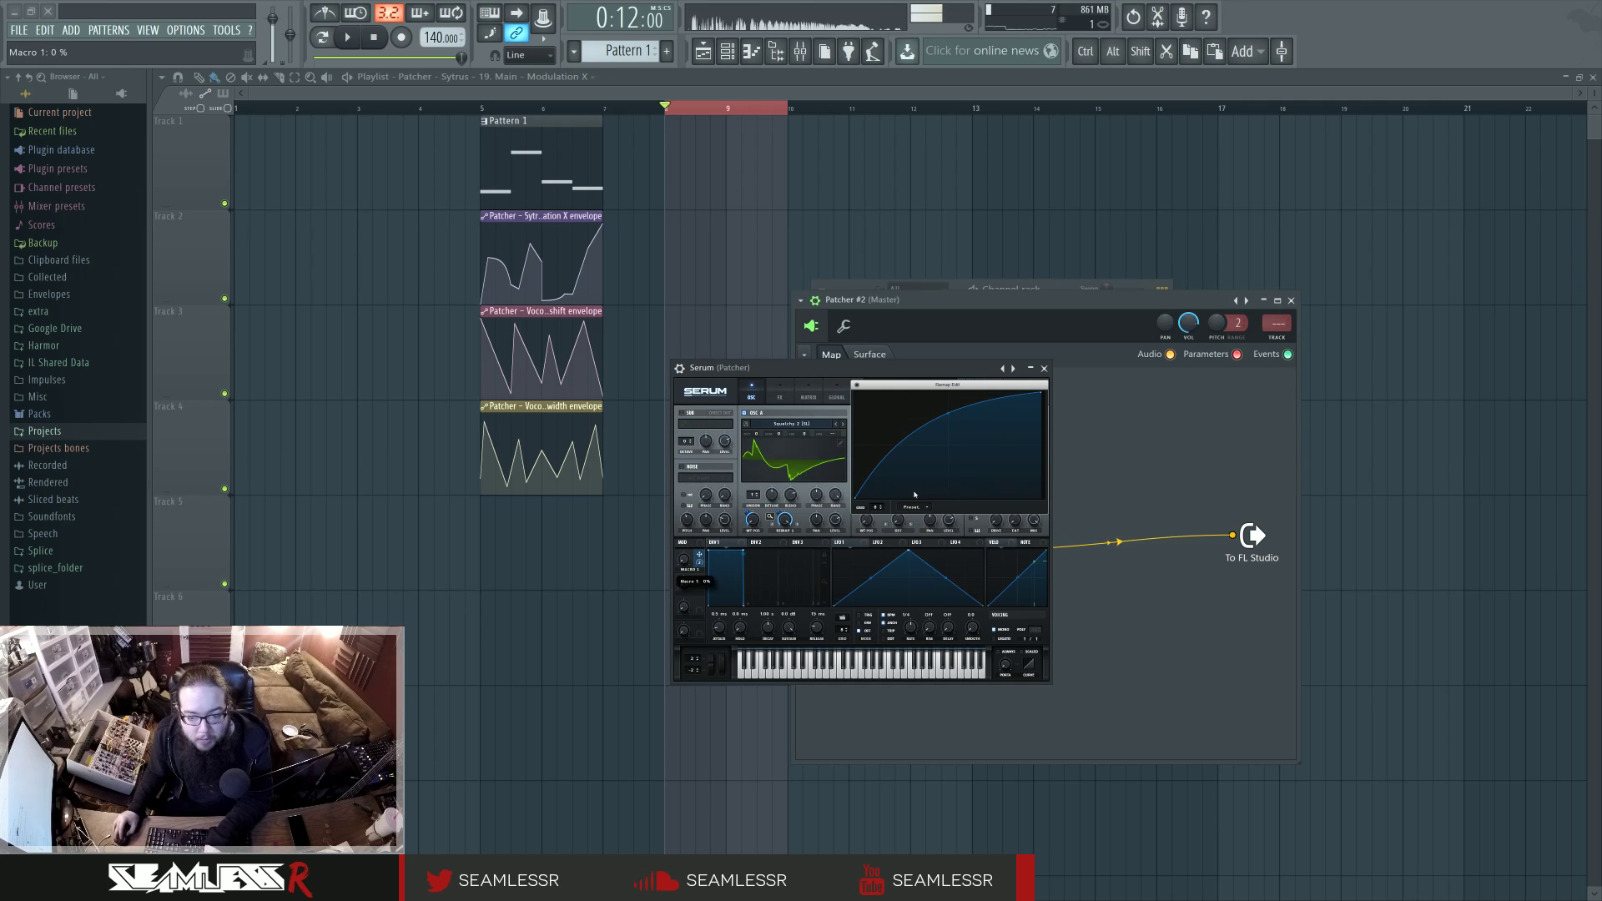
{"action": "double_click", "coordinate": [914, 481]}
{"action": "left_click_drag", "start_coordinate": [976, 438], "coordinate": [975, 407]}
{"action": "left_click_drag", "start_coordinate": [683, 560], "coordinate": [676, 499]}
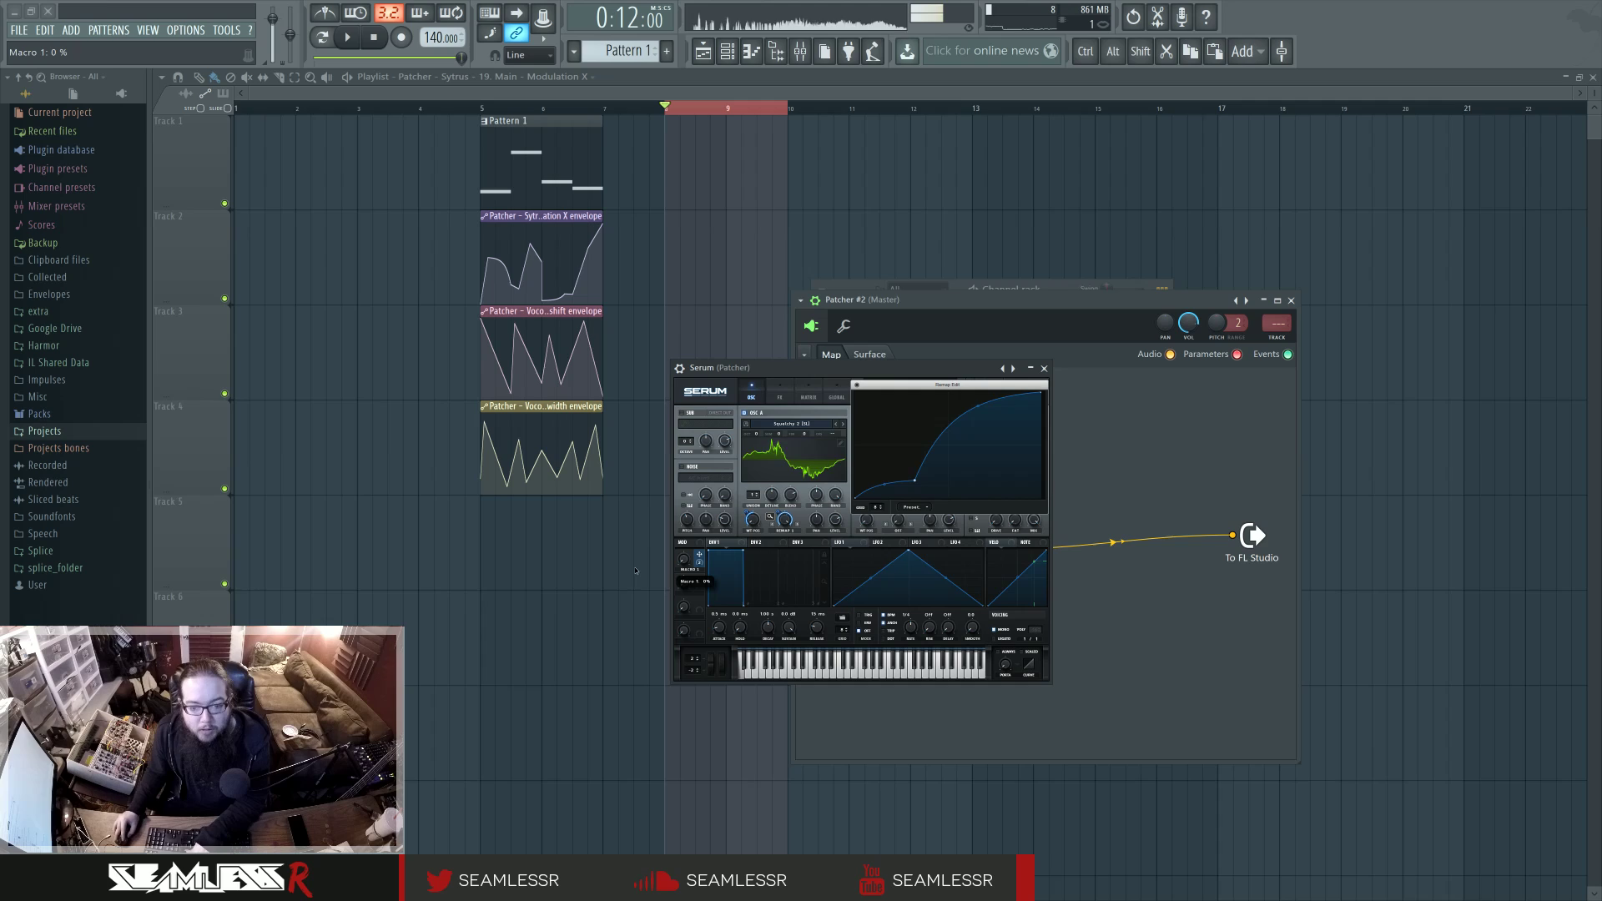
{"action": "left_click", "coordinate": [884, 383]}
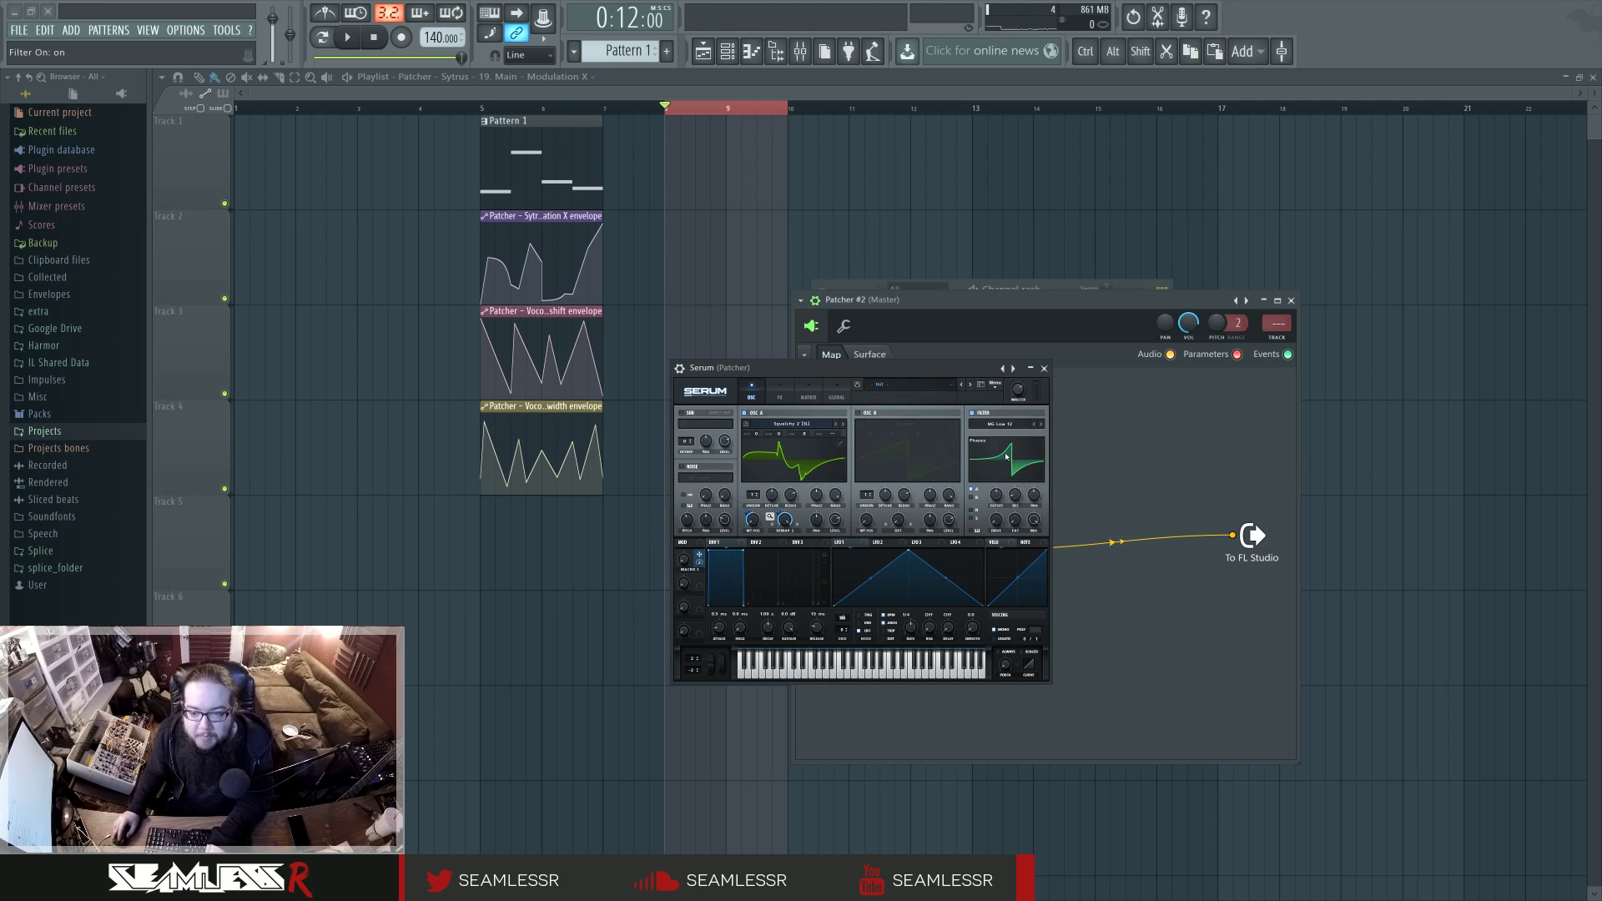
Set Serum's filter type to the flanger-group phaser Phs 48HL6-.
{"action": "left_click", "coordinate": [1013, 425]}
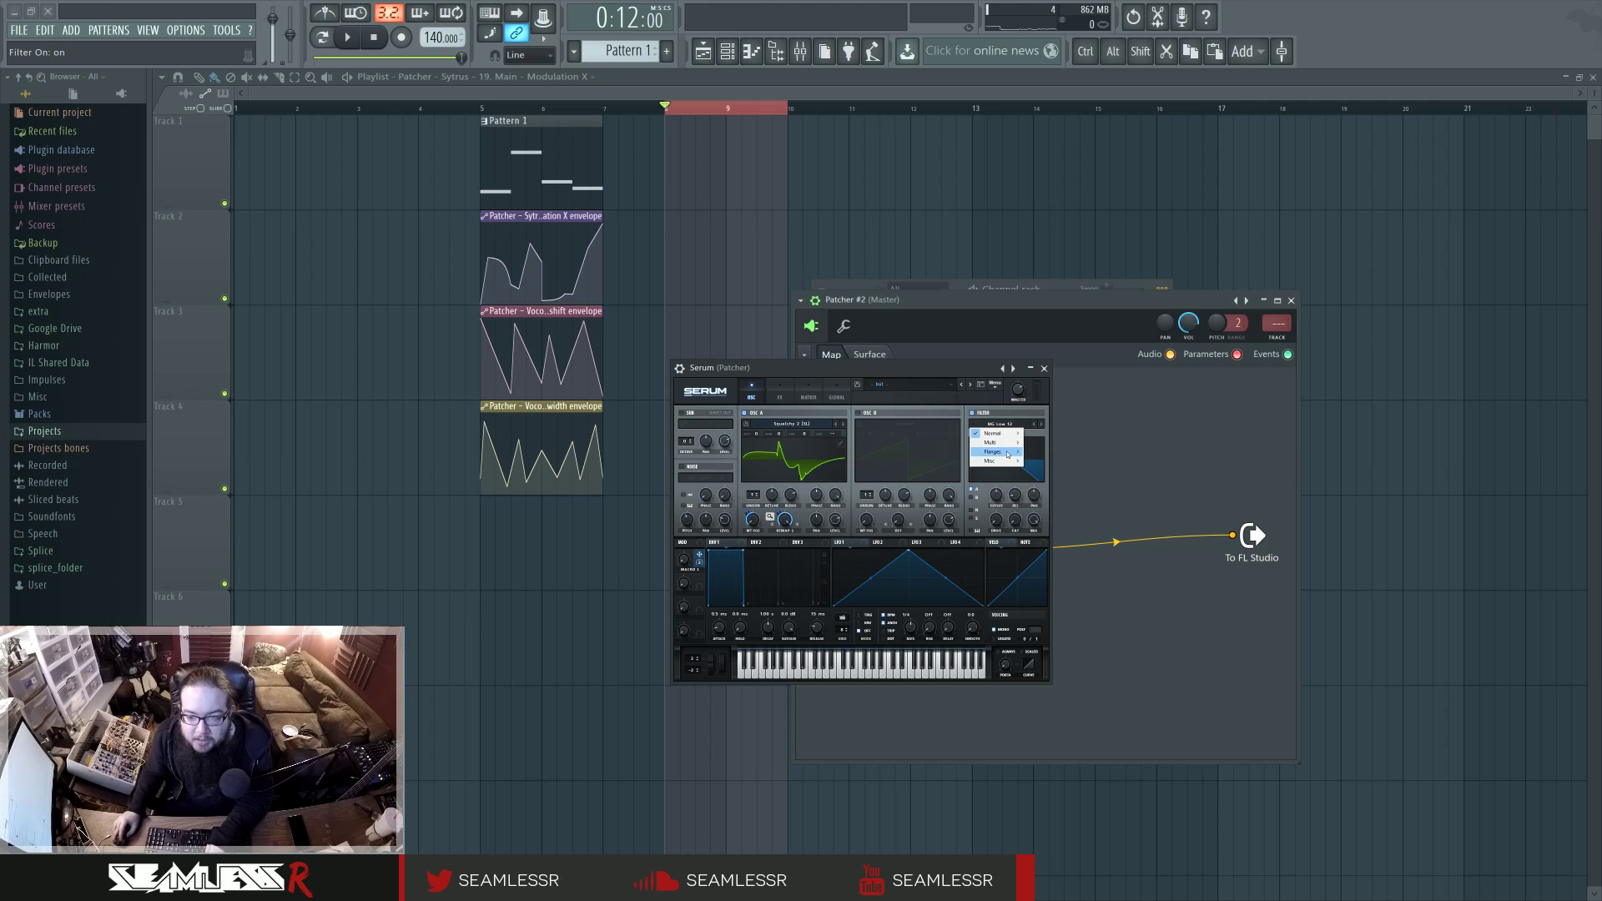
{"action": "mouse_move", "coordinate": [1008, 455]}
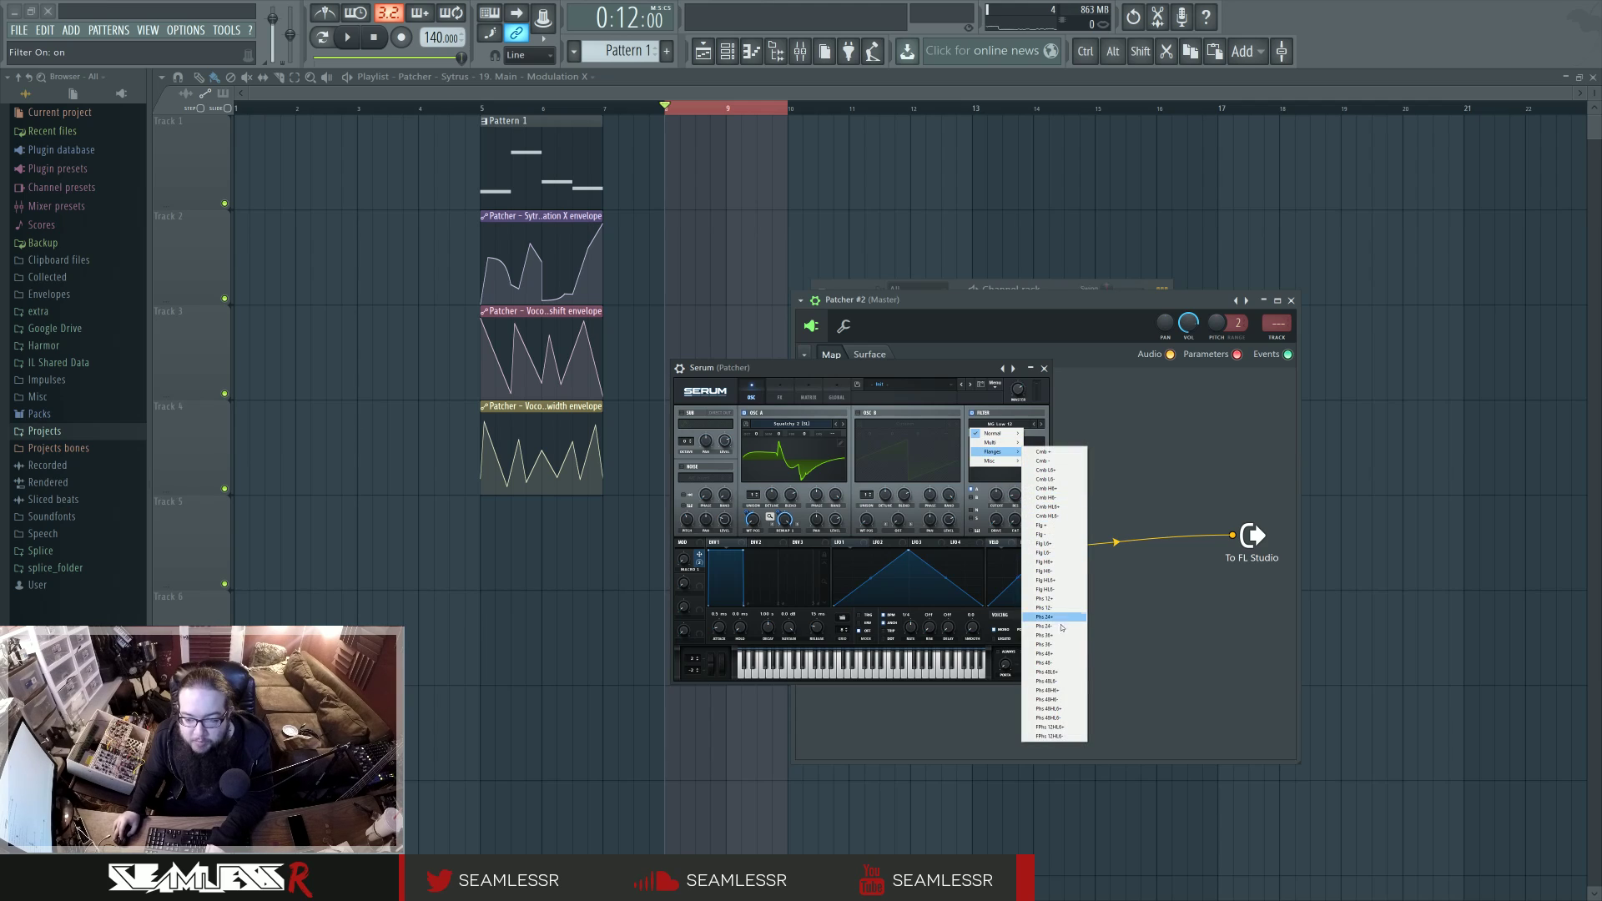
{"action": "left_click", "coordinate": [1072, 718]}
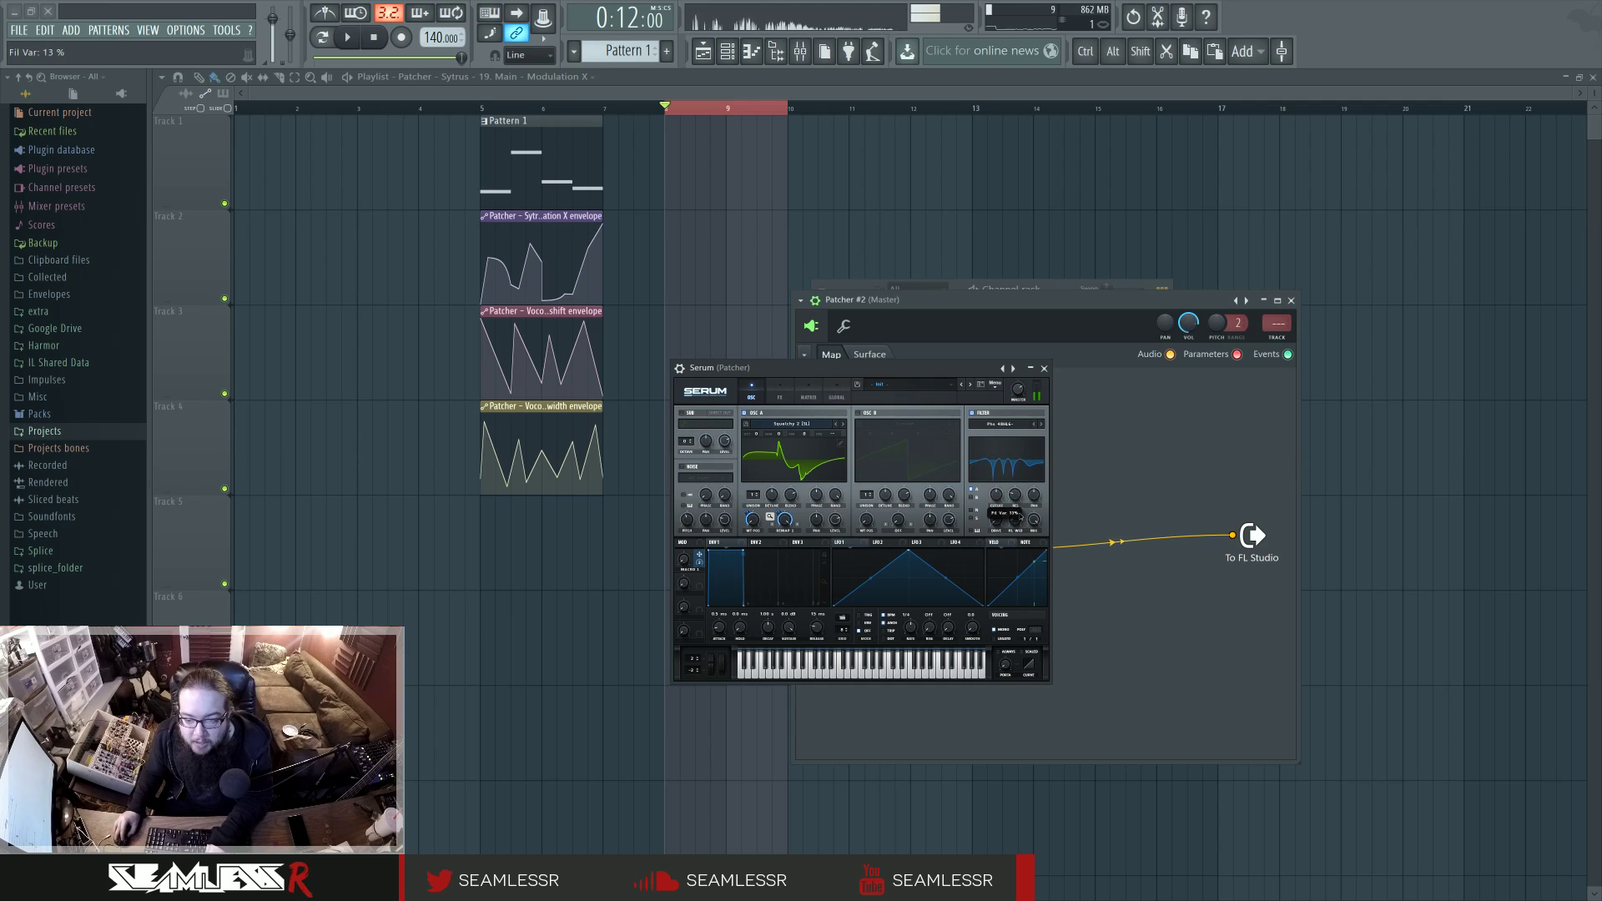
Modulate the filter cutoff with Macro 1, lower the cutoff to about 410 Hz, and sweep the macro up to 100%.
{"action": "mouse_move", "coordinate": [1002, 500]}
{"action": "left_mouse_down"}
{"action": "mouse_move", "coordinate": [1023, 476]}
{"action": "mouse_move", "coordinate": [995, 490]}
{"action": "left_mouse_up"}
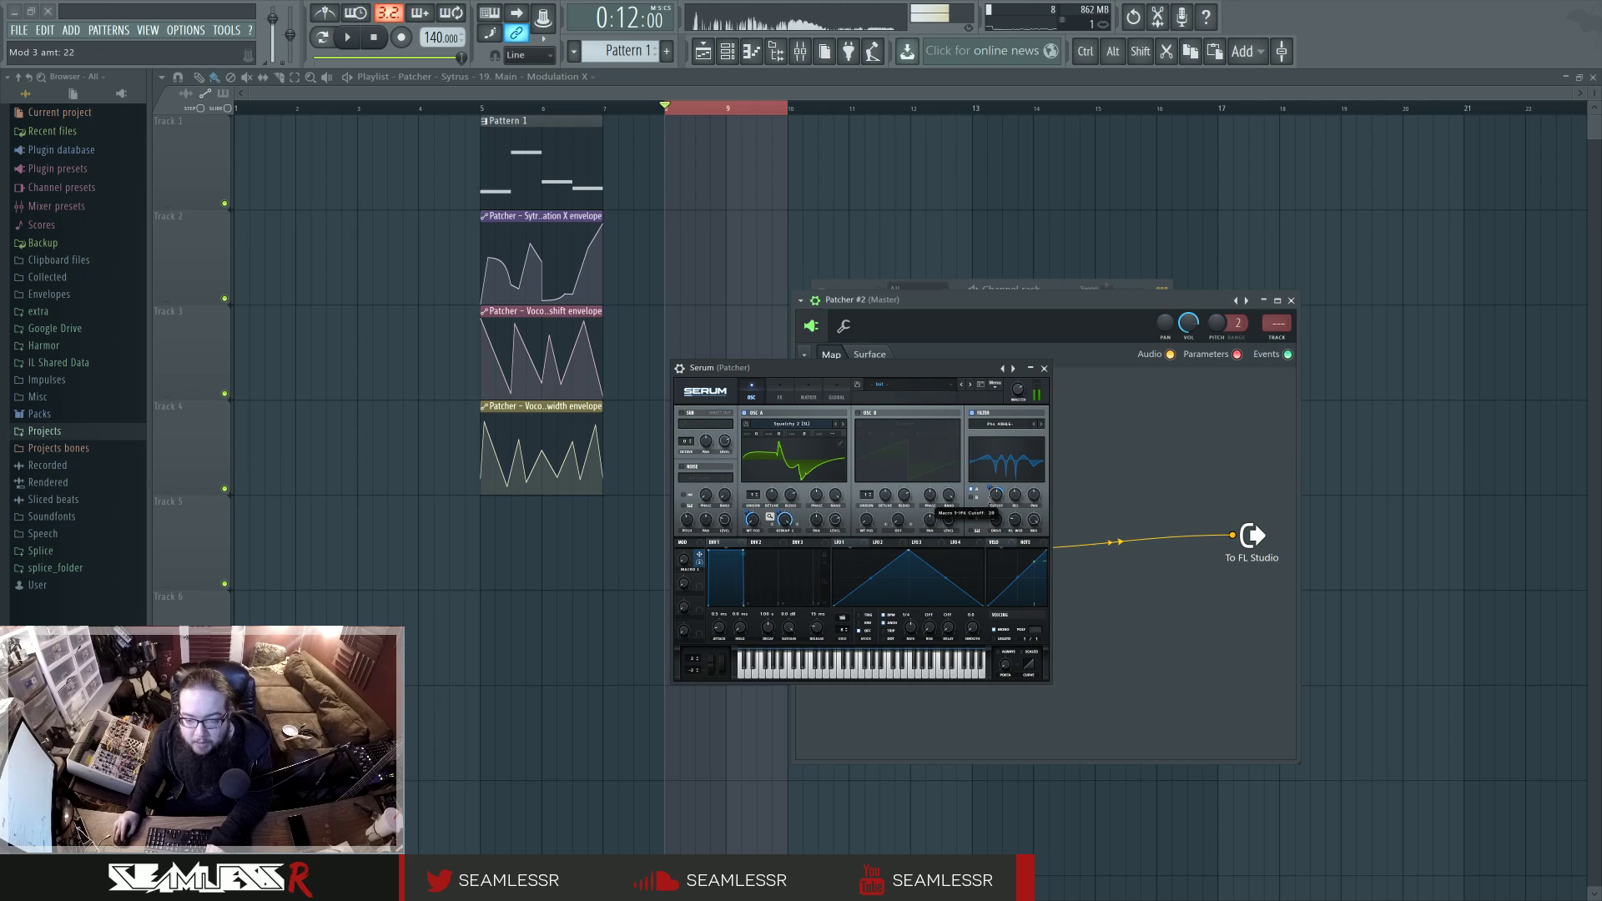
{"action": "mouse_move", "coordinate": [683, 560]}
{"action": "left_mouse_down"}
{"action": "mouse_move", "coordinate": [683, 534]}
{"action": "mouse_move", "coordinate": [683, 576]}
{"action": "left_mouse_up"}
{"action": "left_click_drag", "start_coordinate": [990, 488], "coordinate": [990, 495]}
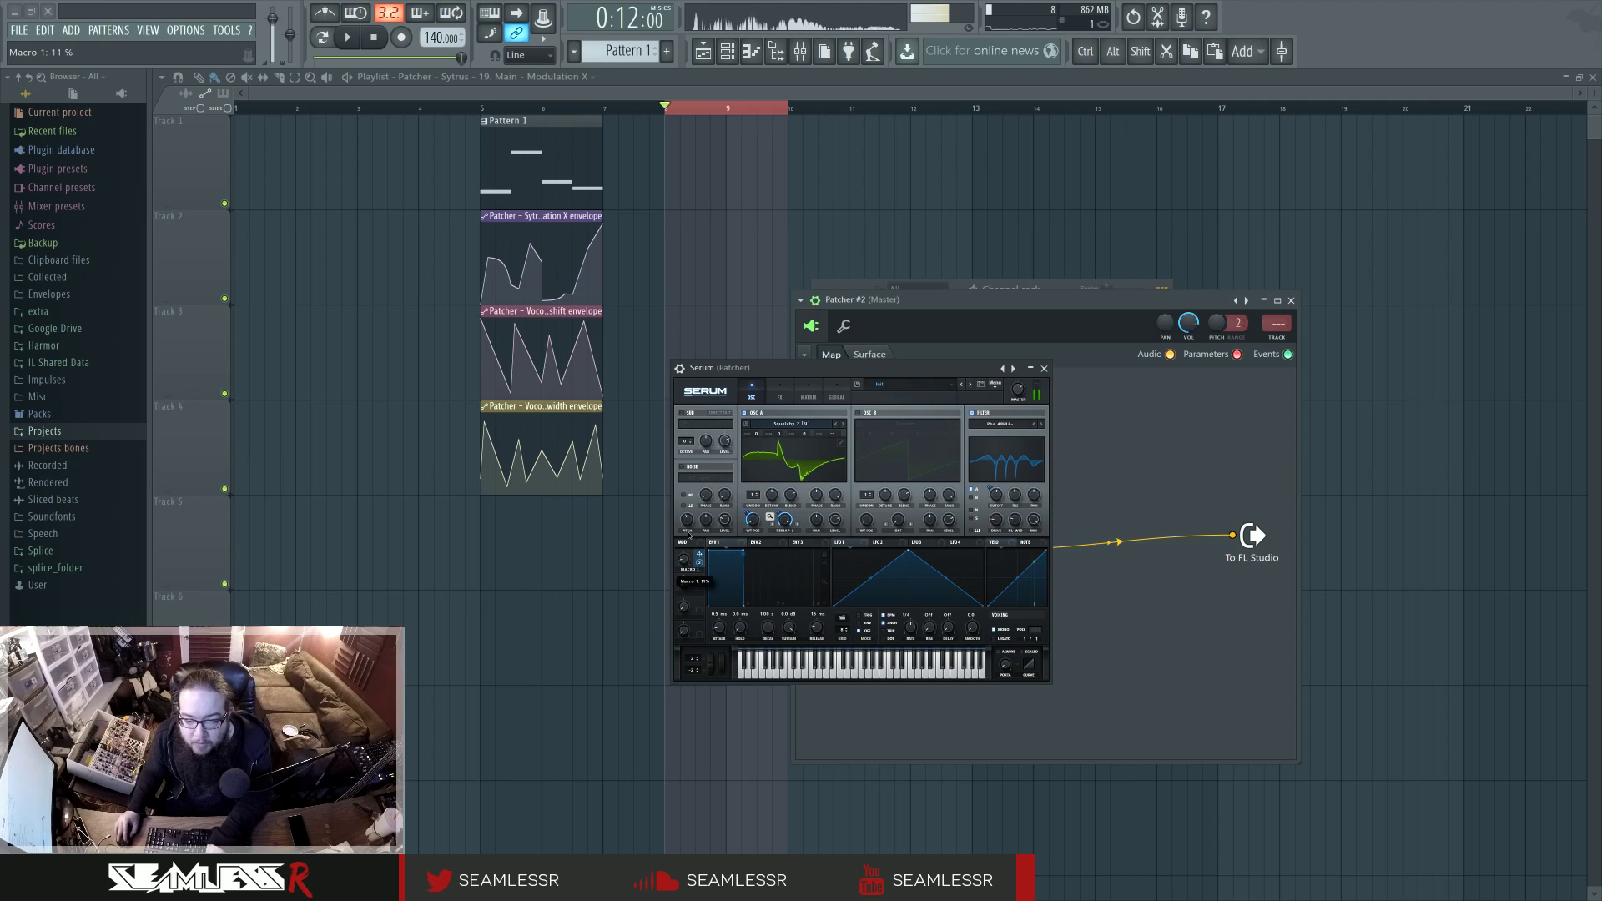
{"action": "mouse_move", "coordinate": [683, 560]}
{"action": "left_mouse_down"}
{"action": "mouse_move", "coordinate": [688, 607]}
{"action": "mouse_move", "coordinate": [686, 536]}
{"action": "left_mouse_up"}
{"action": "left_click_drag", "start_coordinate": [991, 484], "coordinate": [990, 489]}
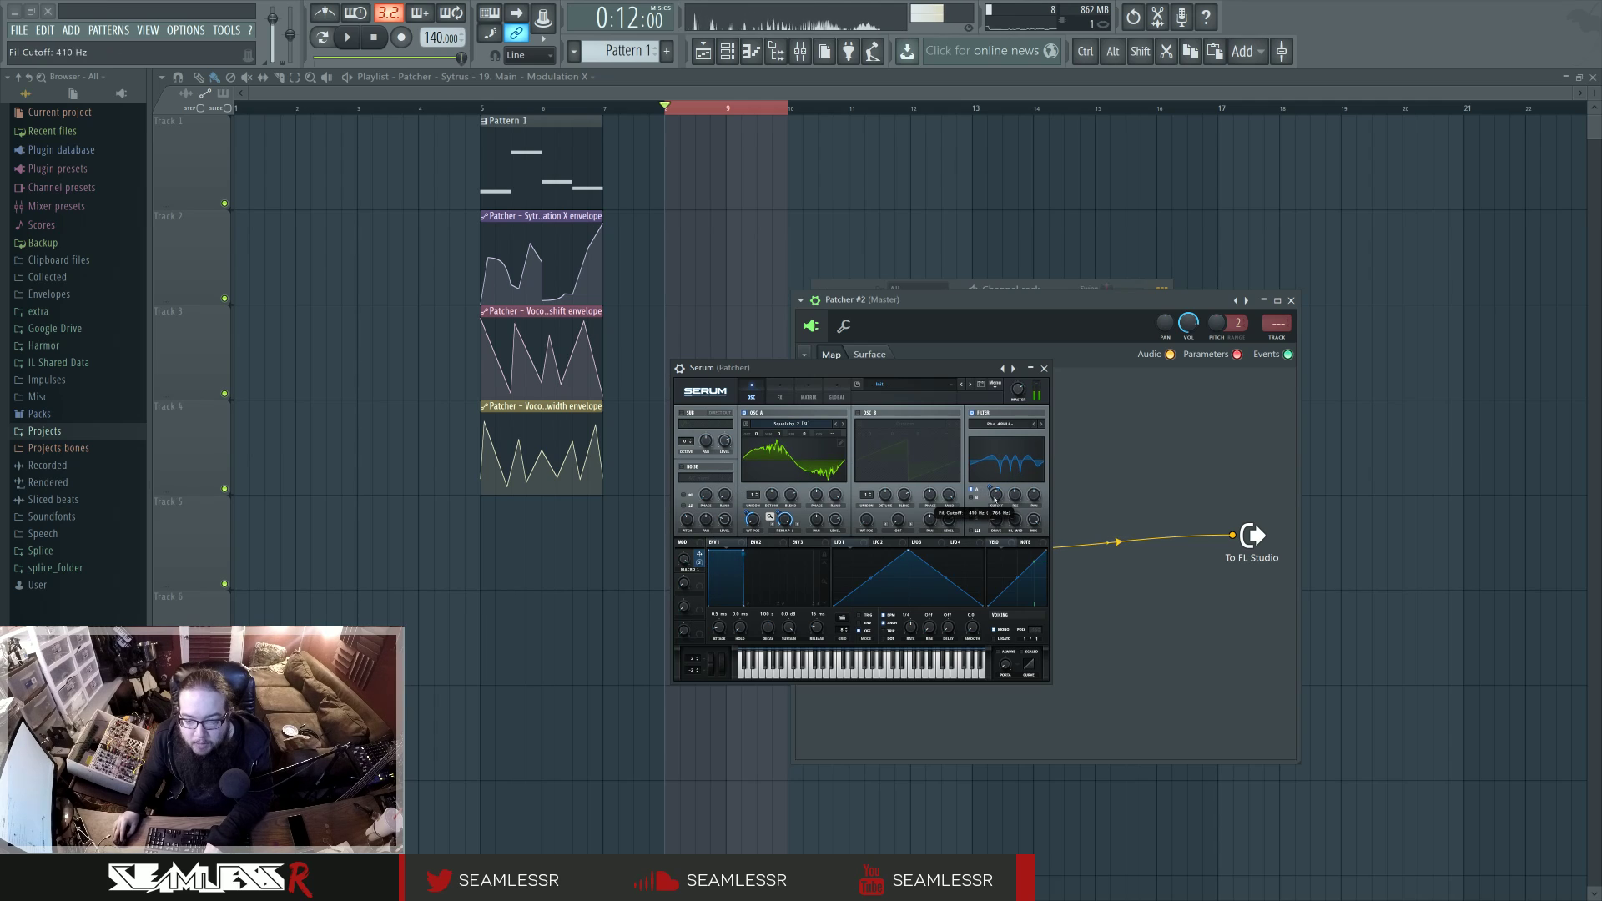
{"action": "left_click_drag", "start_coordinate": [851, 368], "coordinate": [858, 395]}
{"action": "mouse_move", "coordinate": [690, 586]}
{"action": "left_mouse_down"}
{"action": "mouse_move", "coordinate": [685, 703]}
{"action": "mouse_move", "coordinate": [690, 569]}
{"action": "left_mouse_up"}
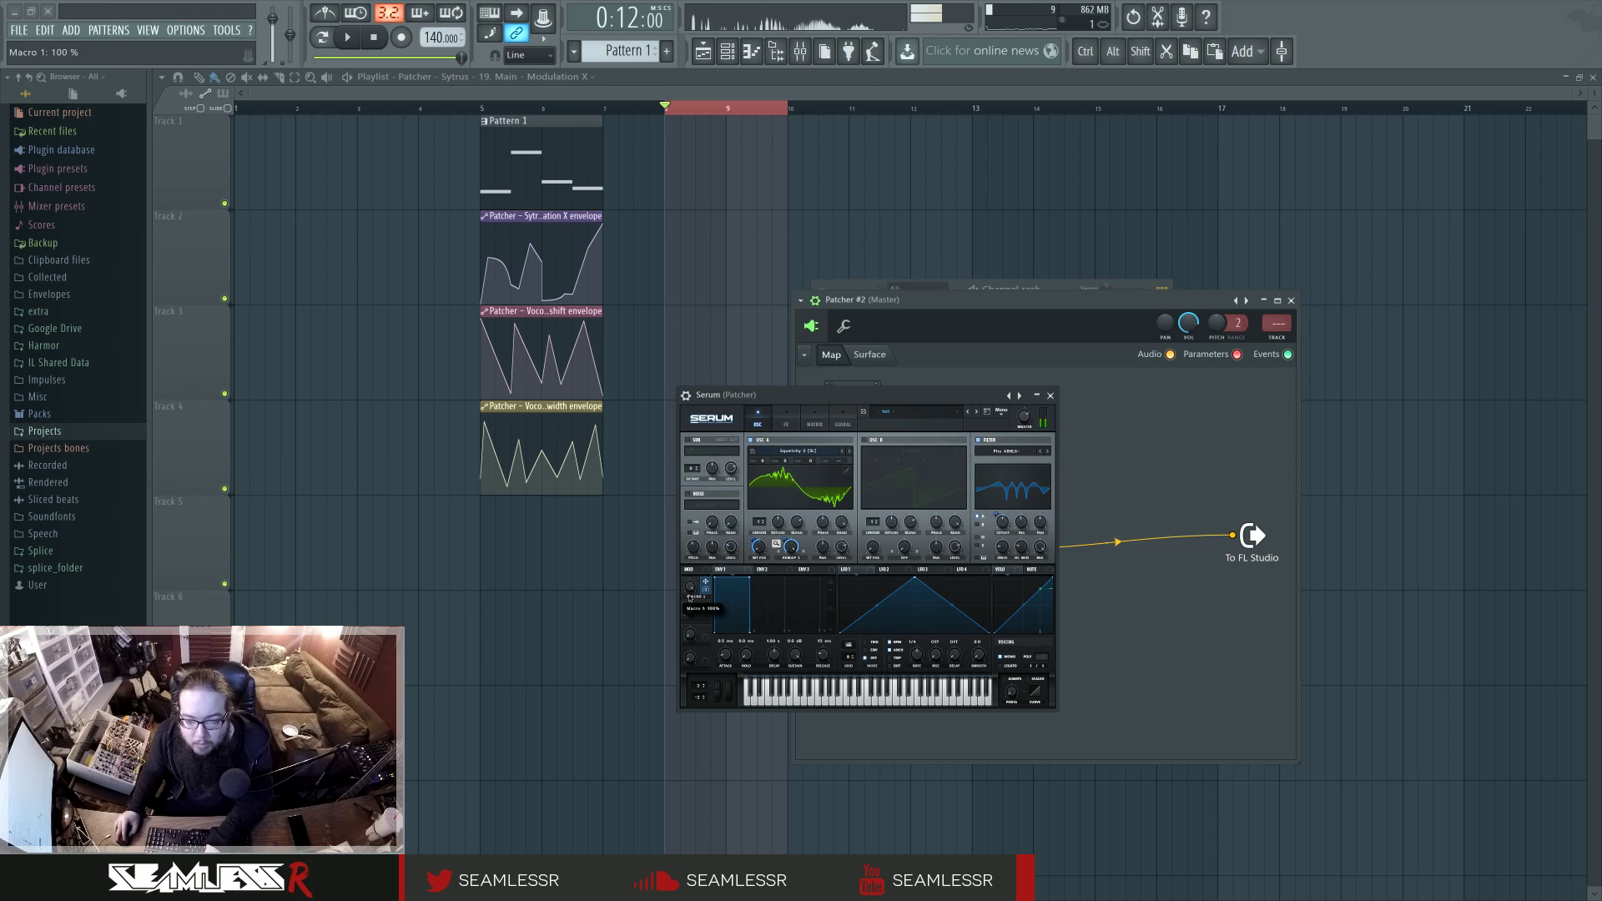
Glance at Serum's effects page, return to the oscillators, and enable oscillator B.
{"action": "left_click", "coordinate": [785, 417]}
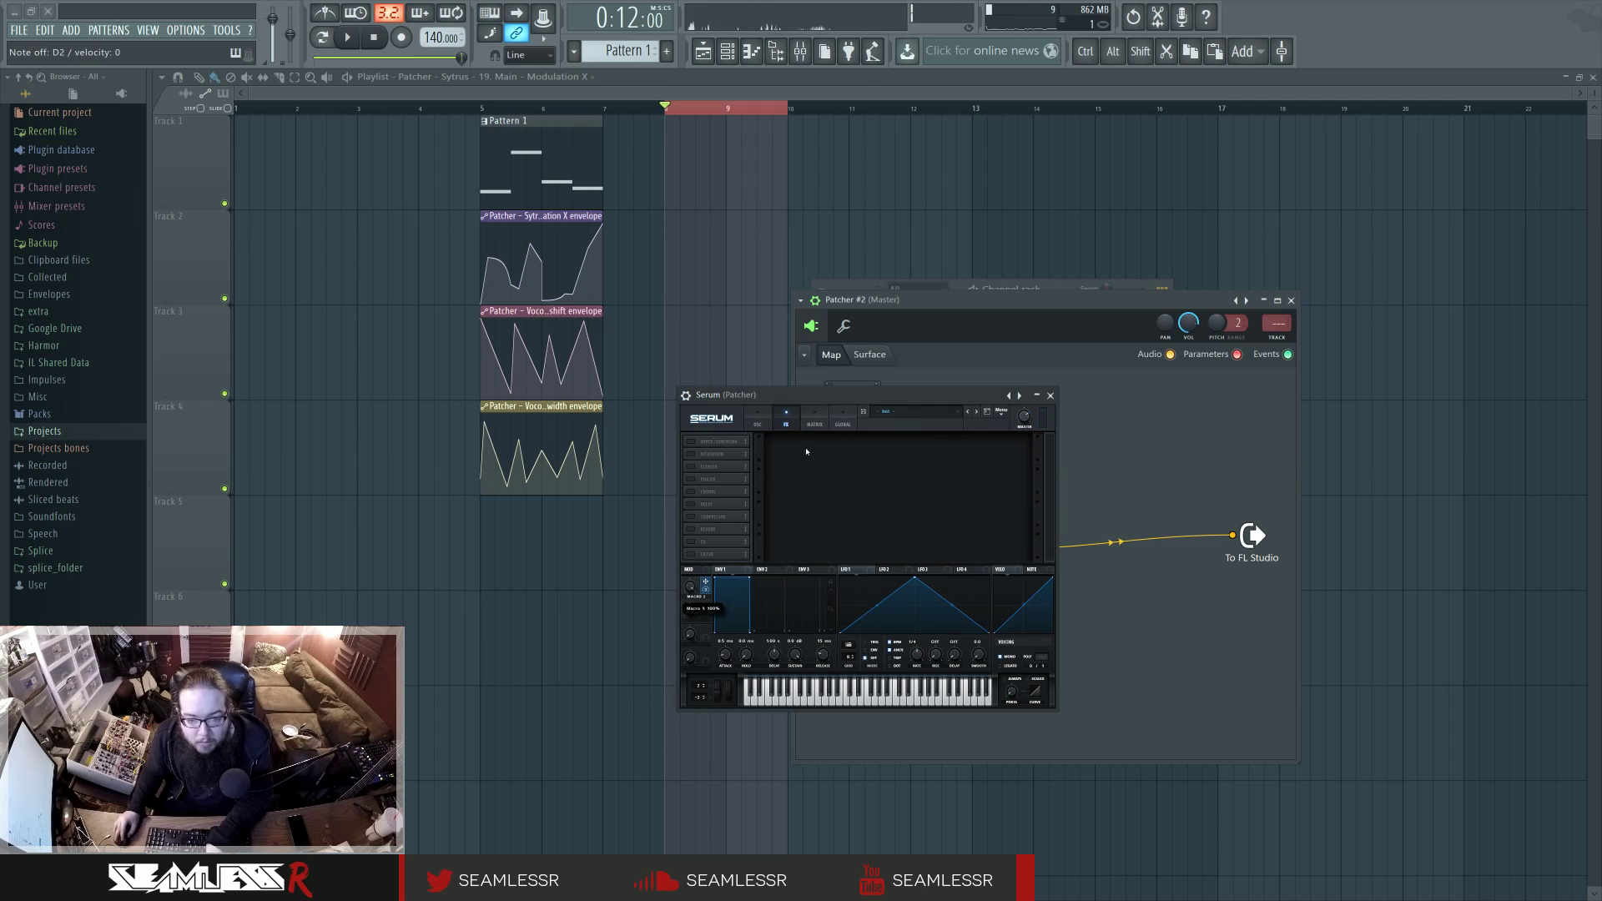
{"action": "left_click", "coordinate": [766, 428]}
{"action": "left_click", "coordinate": [866, 441]}
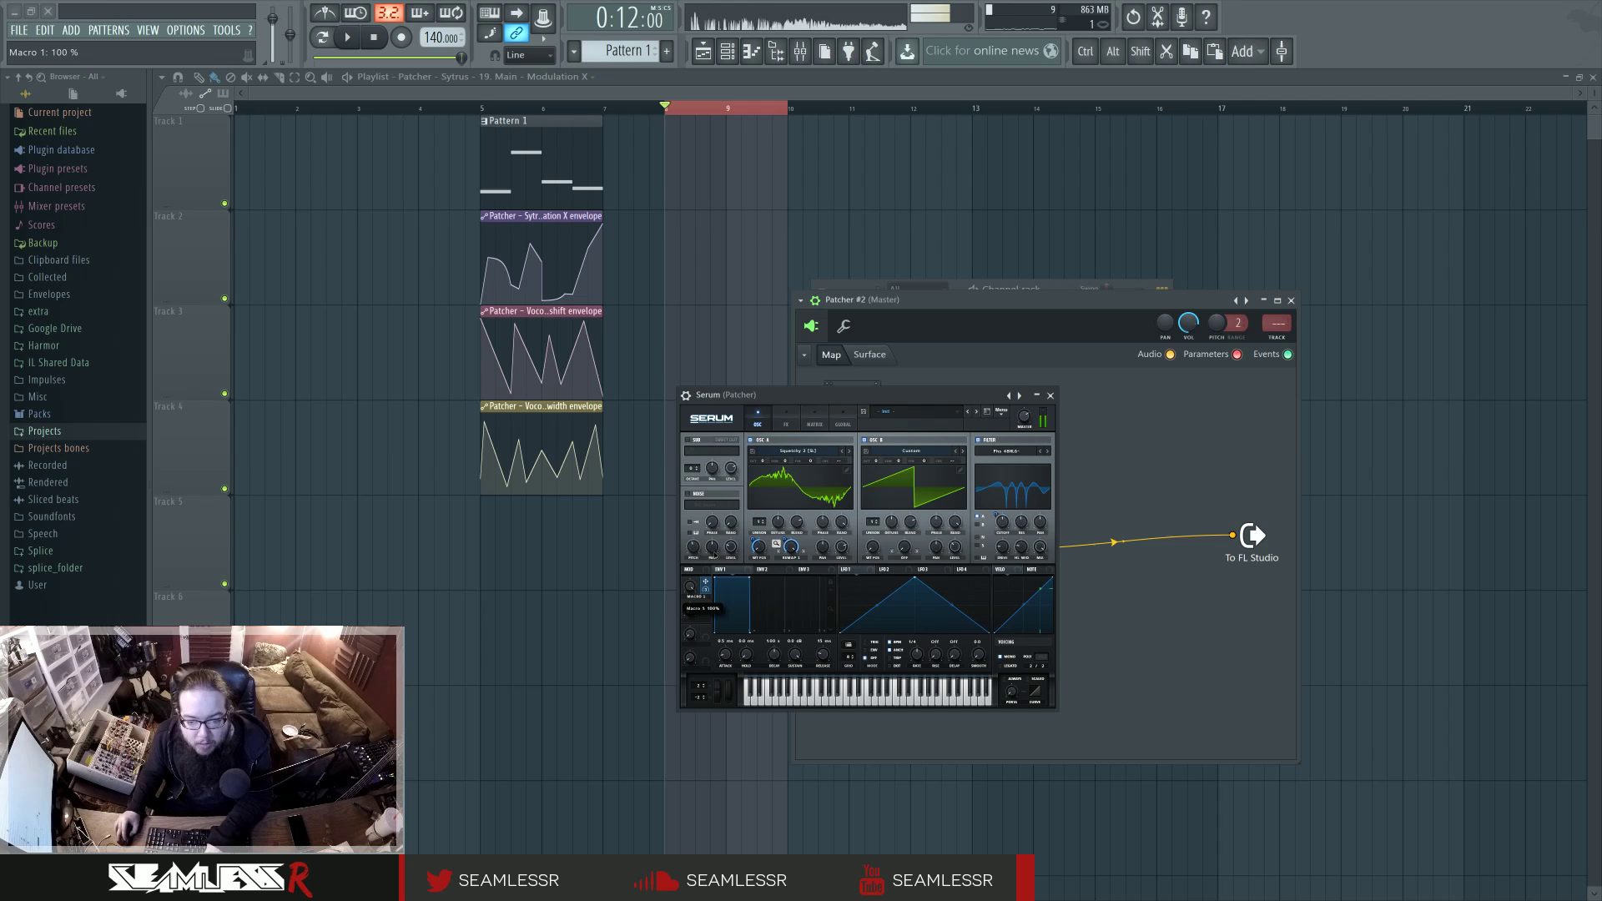
Enable Serum's Distortion effect with the Tube type and raise its drive.
{"action": "left_click", "coordinate": [786, 419]}
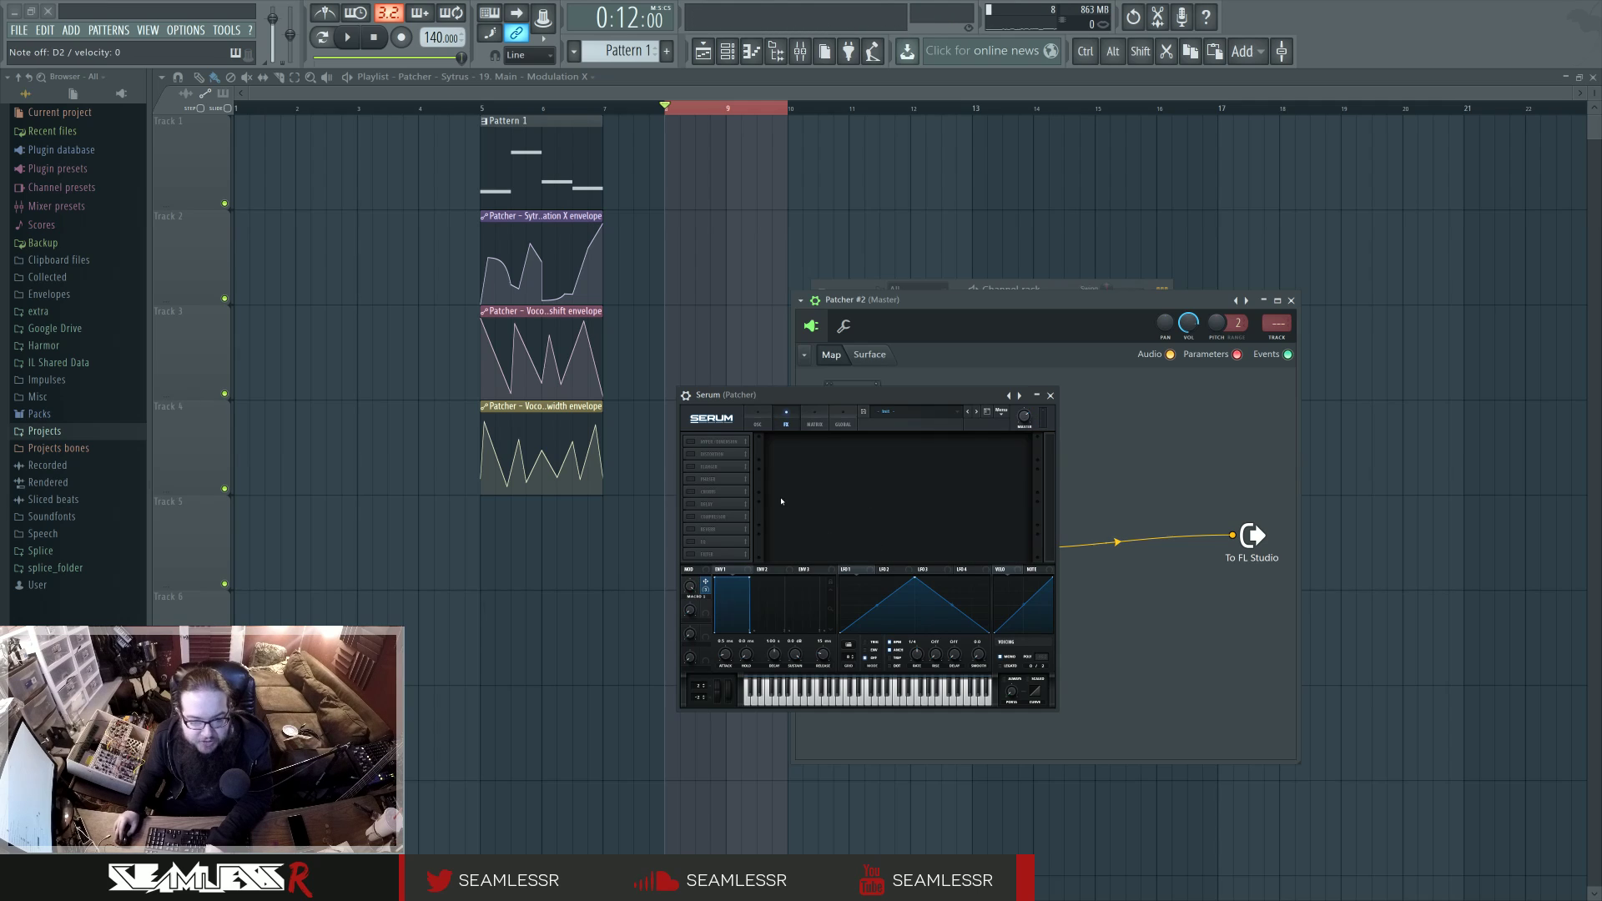
{"action": "left_click", "coordinate": [690, 454]}
{"action": "left_click_drag", "start_coordinate": [956, 447], "coordinate": [961, 398]}
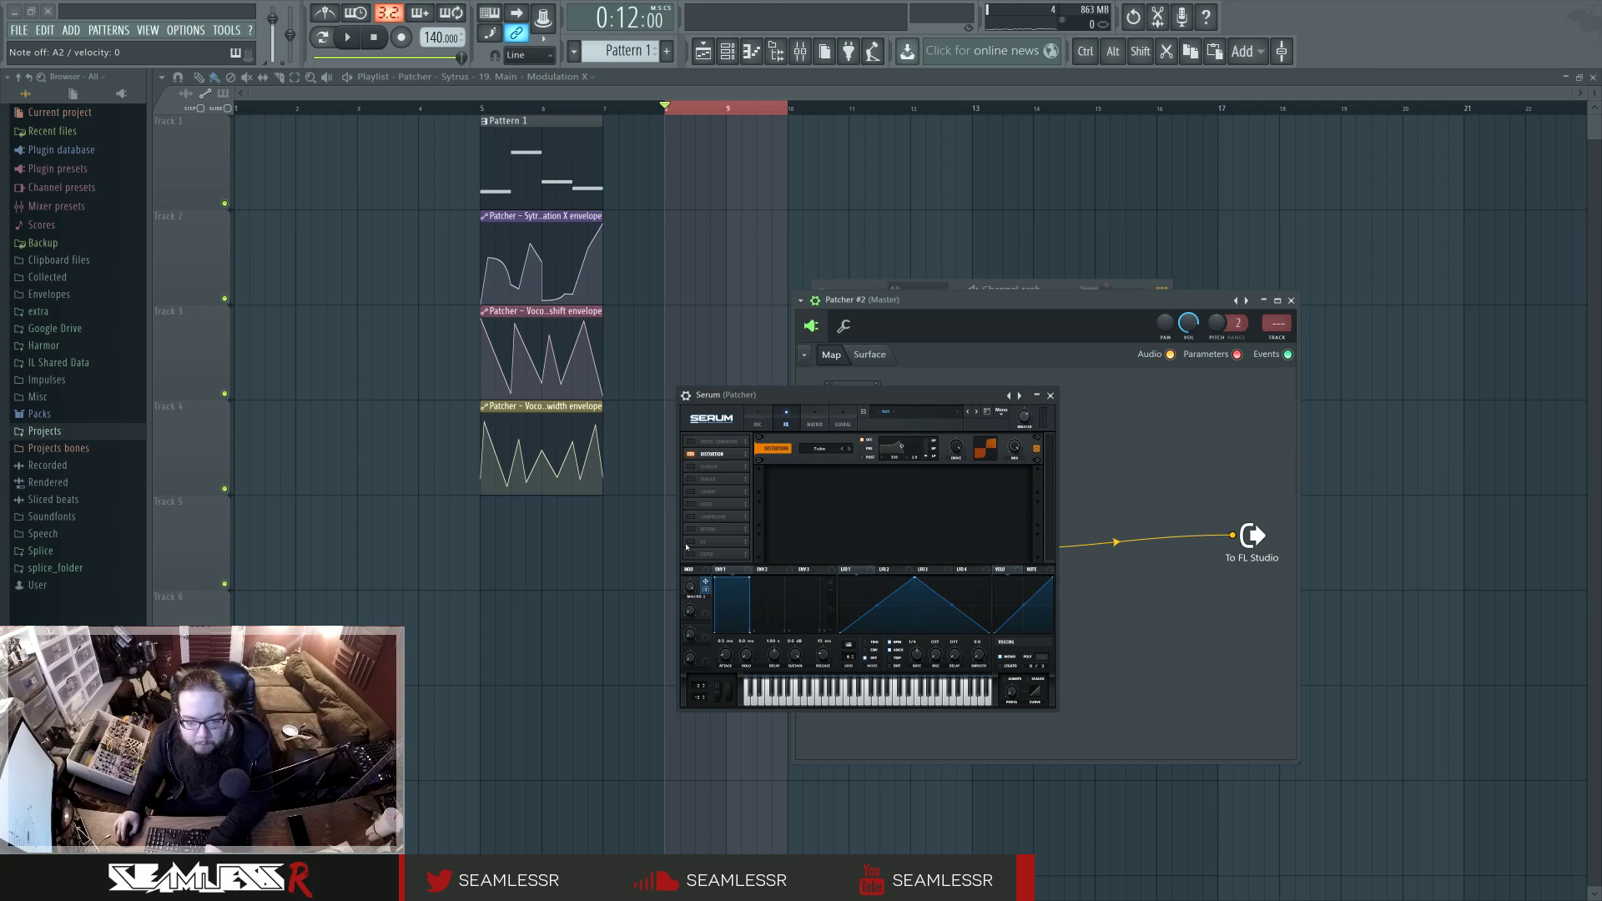
Enable Serum's EQ effect, modulate its low-band frequency from Macro 1 by about 48, and sweep the macro to 100%.
{"action": "left_click", "coordinate": [690, 542]}
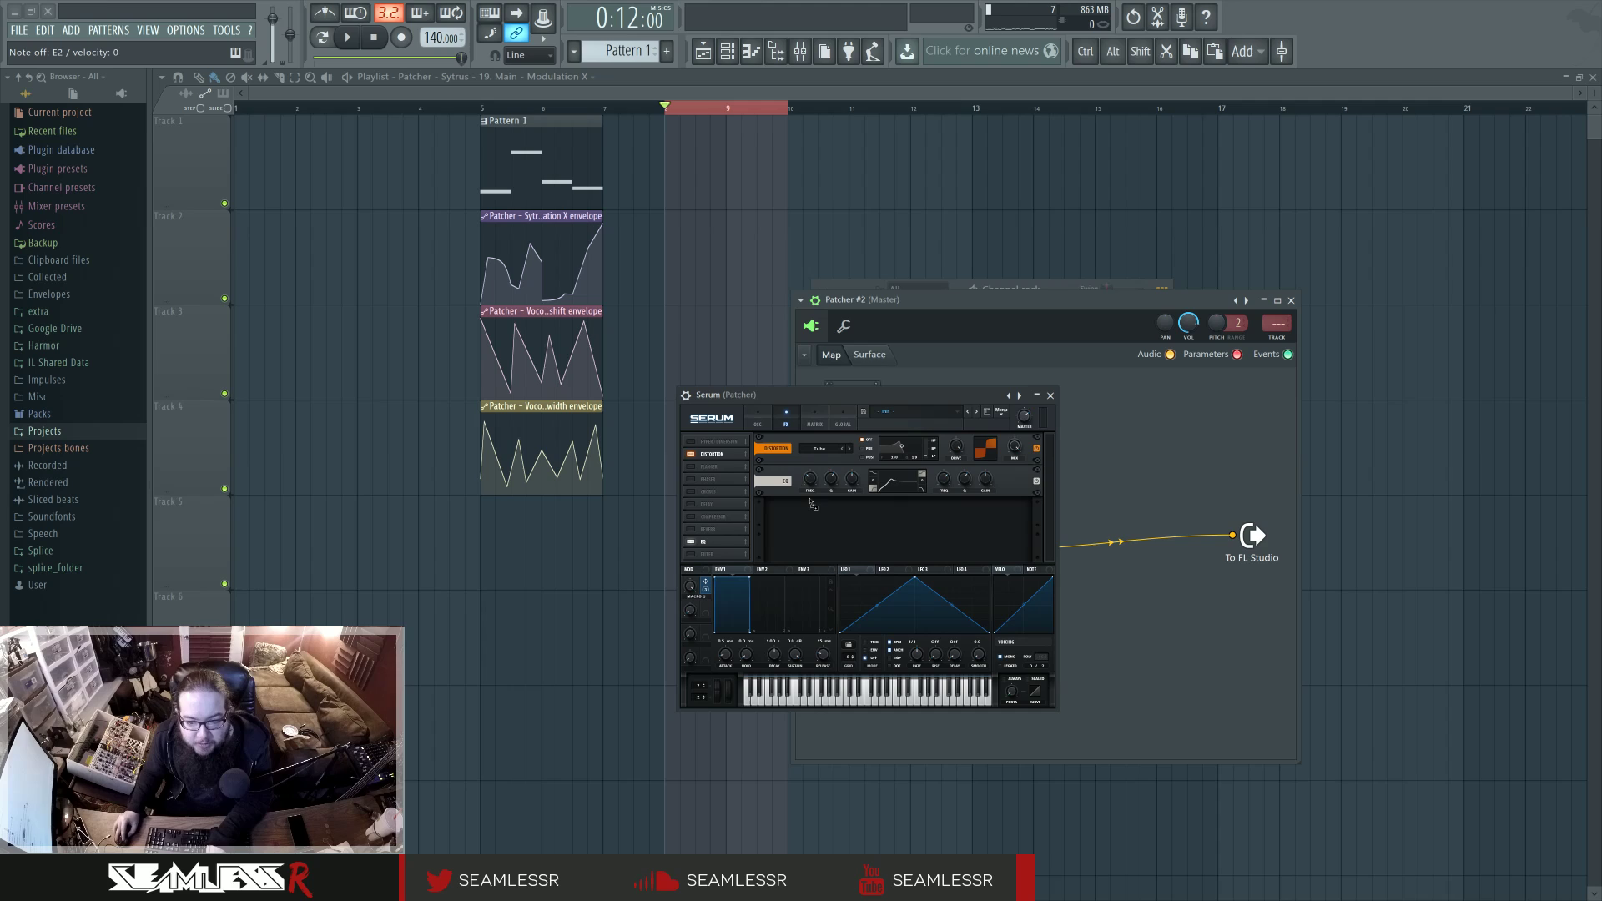
{"action": "left_click_drag", "start_coordinate": [808, 481], "coordinate": [808, 477]}
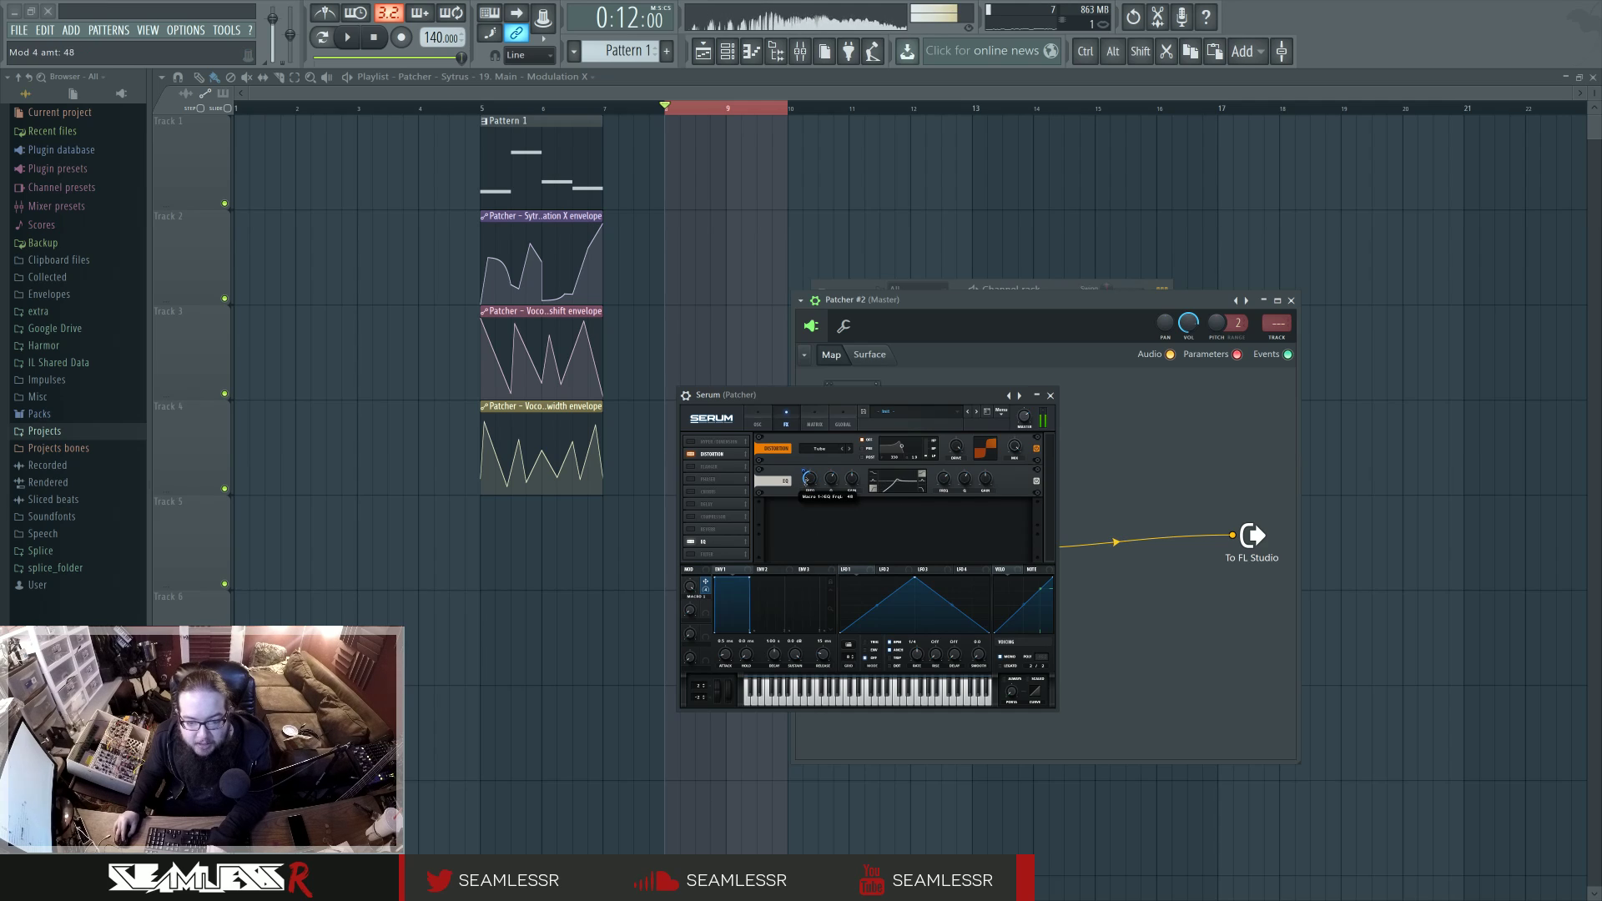
{"action": "left_click_drag", "start_coordinate": [695, 586], "coordinate": [701, 560]}
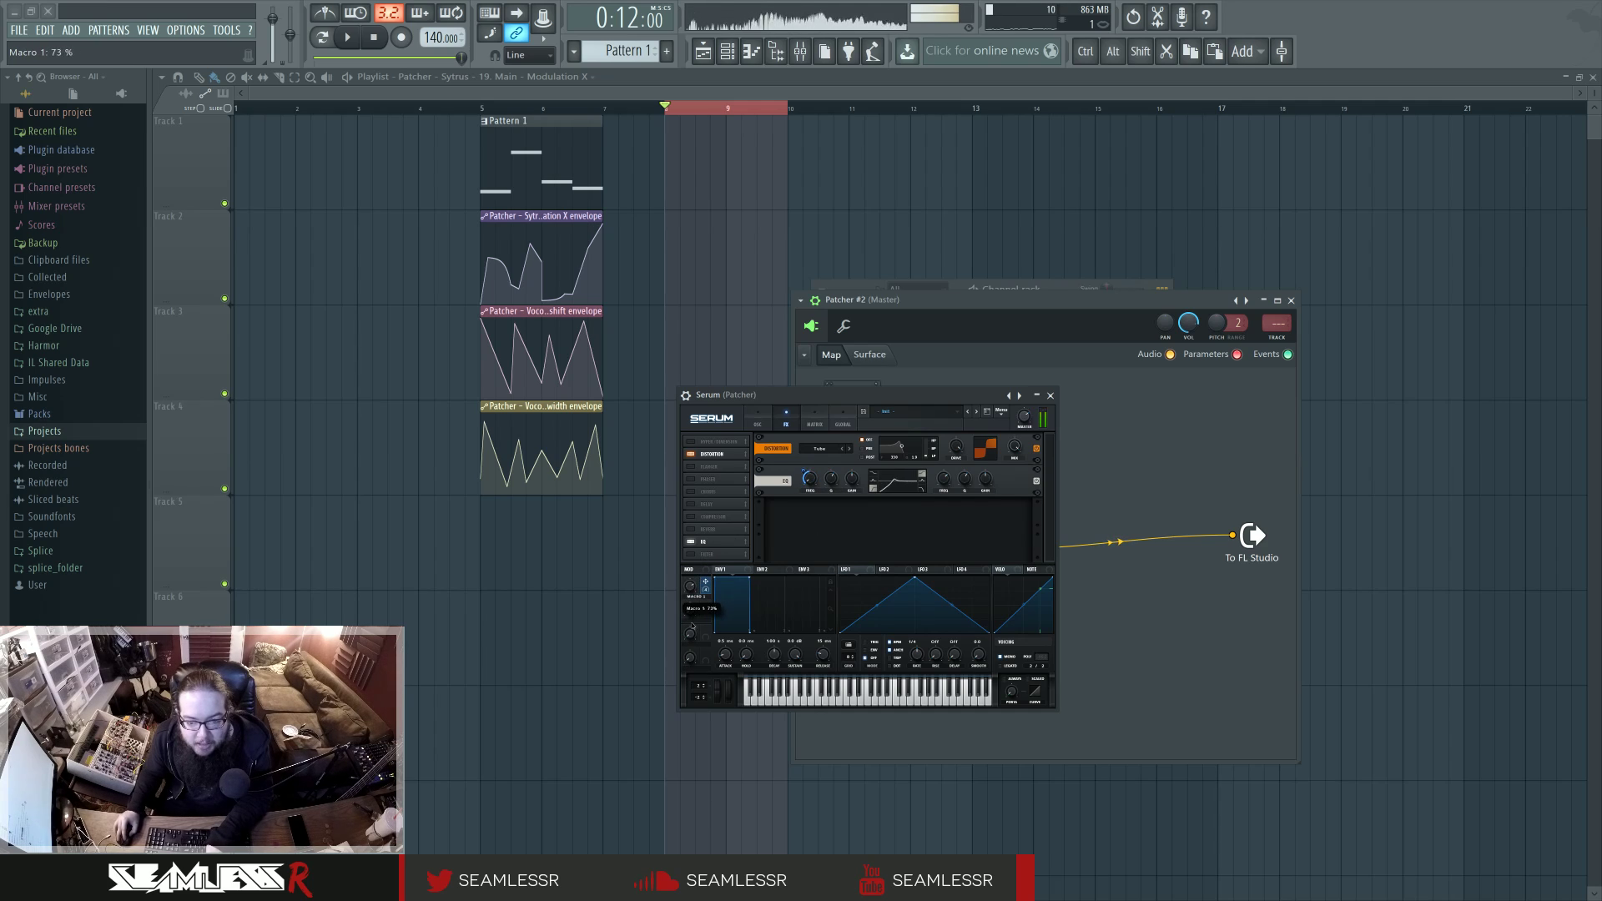
{"action": "left_click_drag", "start_coordinate": [691, 626], "coordinate": [697, 523]}
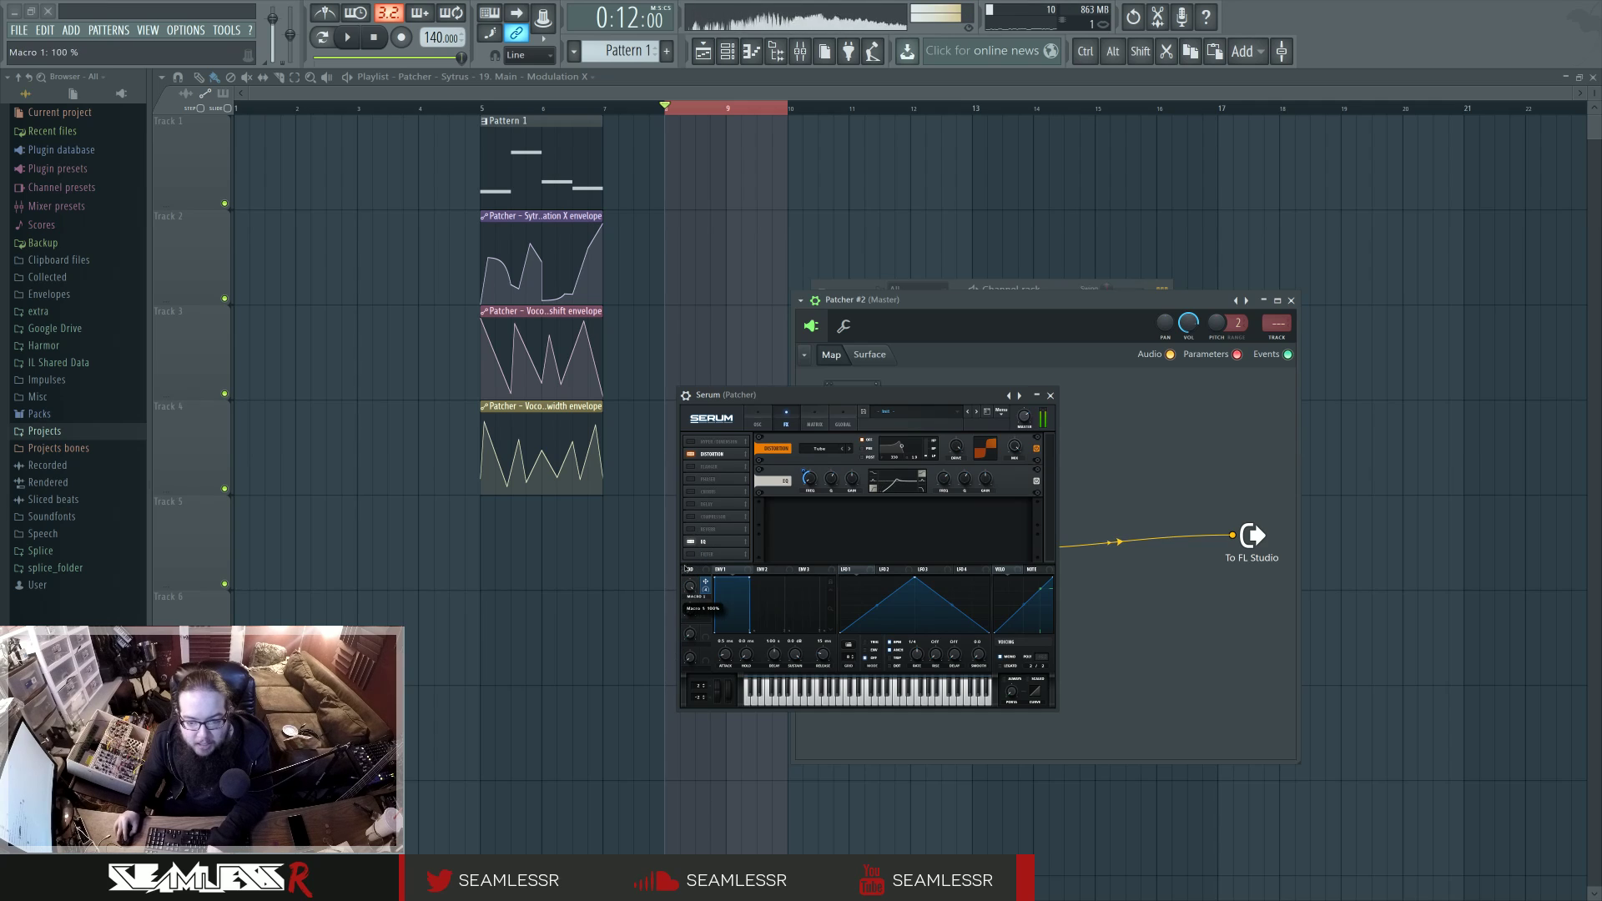
Review the oscillator and filter displays while sweeping Macro 1 up to 100%, and return to the effects.
{"action": "left_click", "coordinate": [758, 417]}
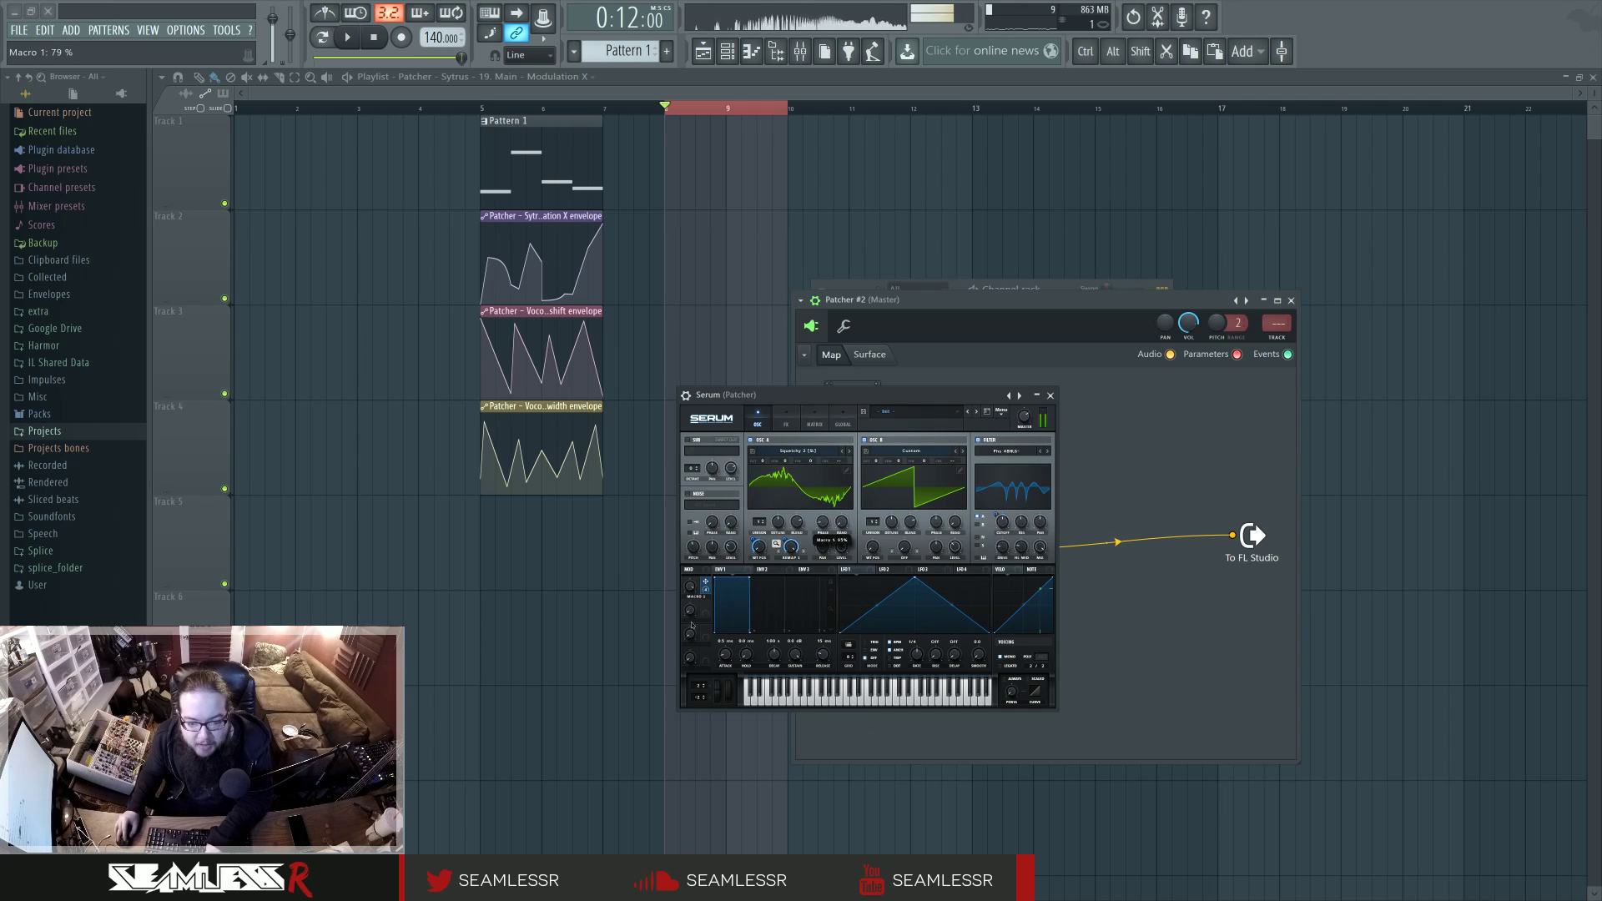
{"action": "left_click_drag", "start_coordinate": [708, 577], "coordinate": [679, 610]}
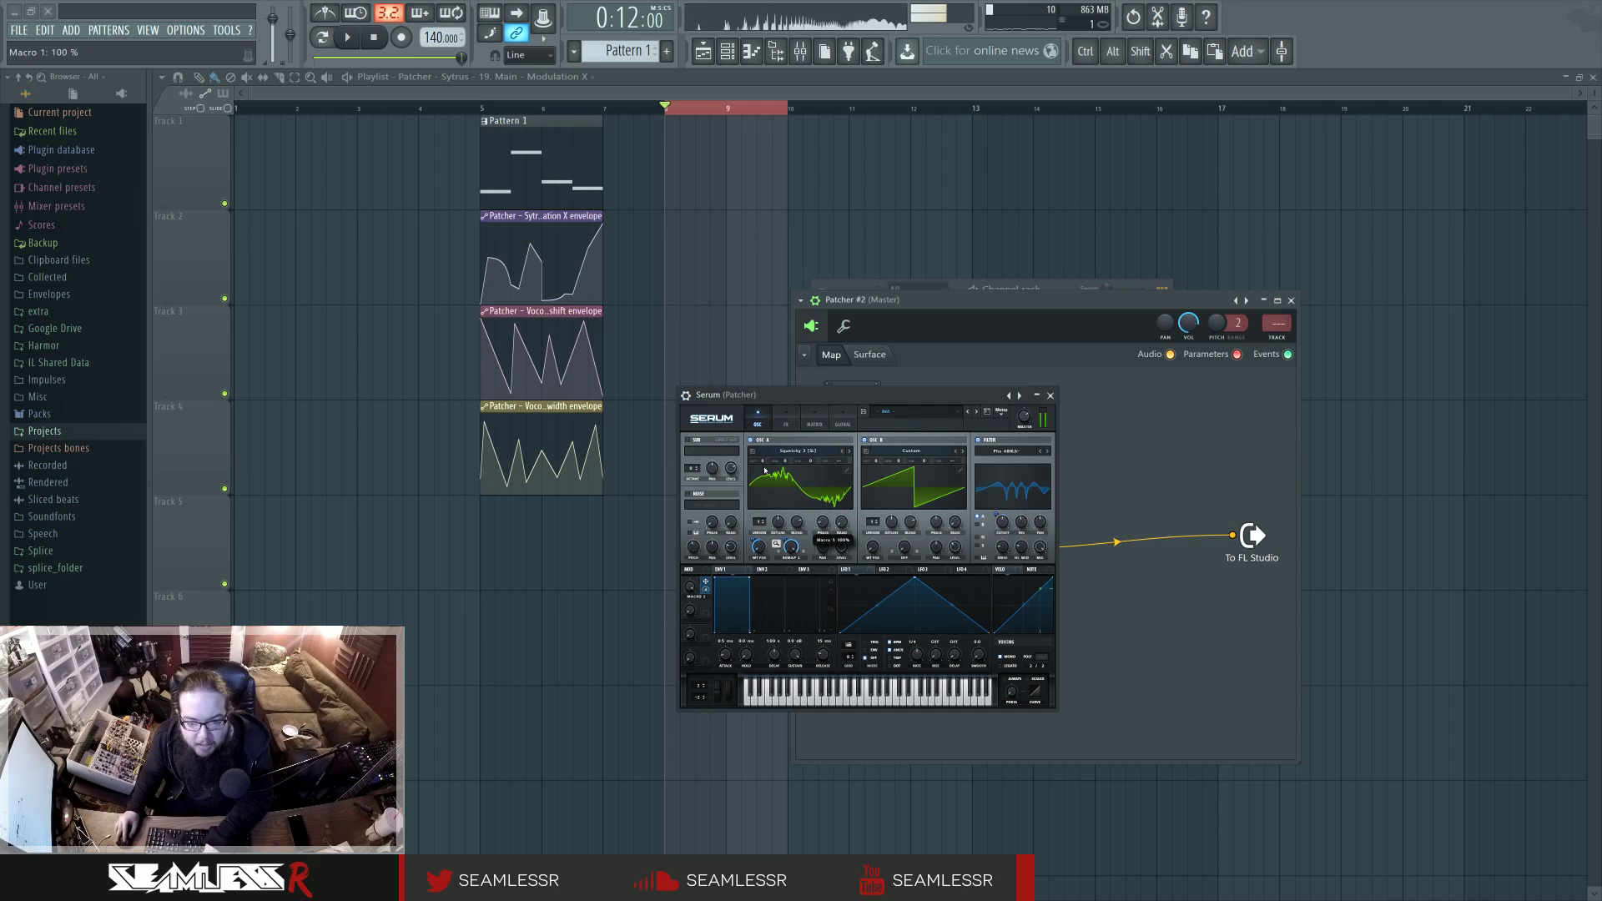
{"action": "left_click", "coordinate": [790, 413]}
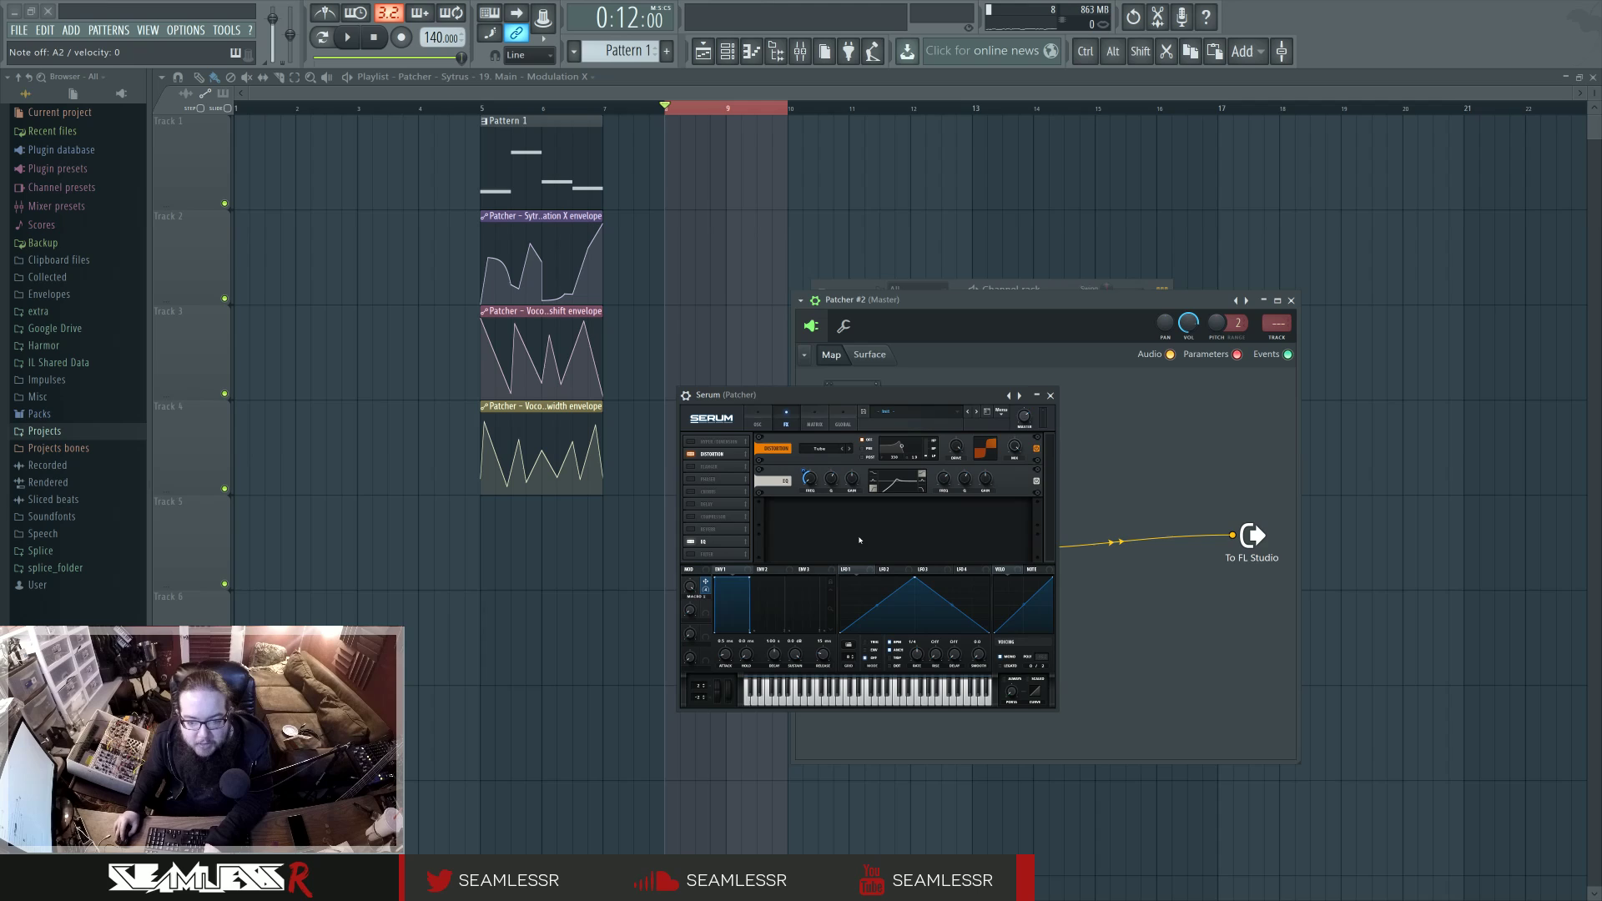
Set the EQ's high-band gain to -20.0 dB with Macro 1 modulating it, and sweep the macro to 100% to test.
{"action": "left_click_drag", "start_coordinate": [691, 587], "coordinate": [688, 677]}
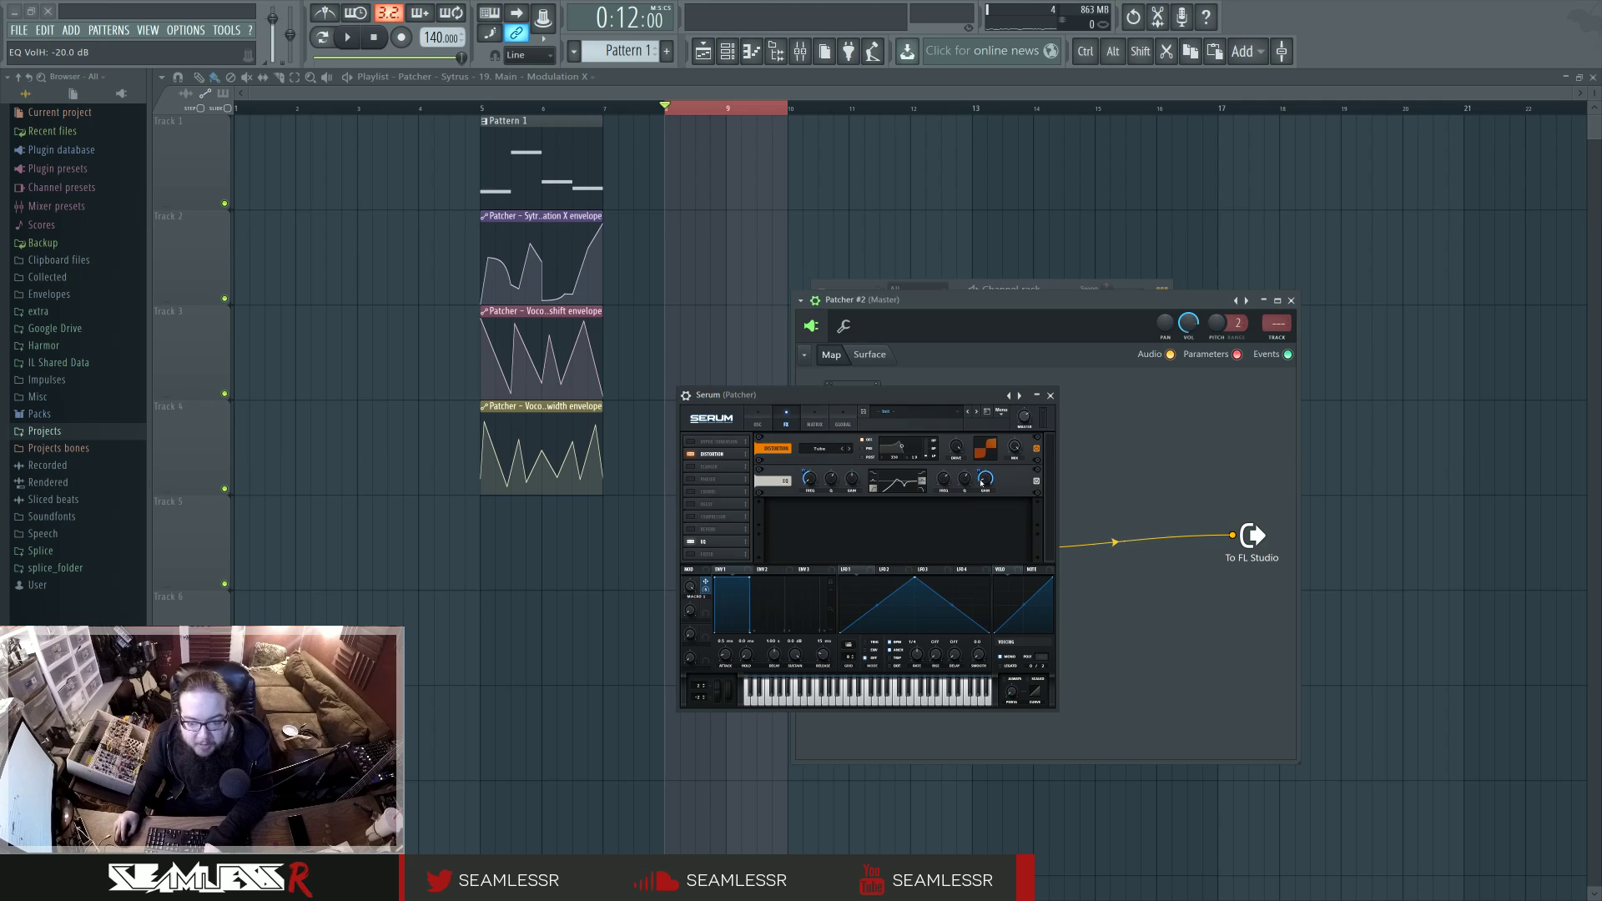
{"action": "left_click_drag", "start_coordinate": [979, 471], "coordinate": [979, 498]}
{"action": "left_click_drag", "start_coordinate": [691, 588], "coordinate": [708, 571]}
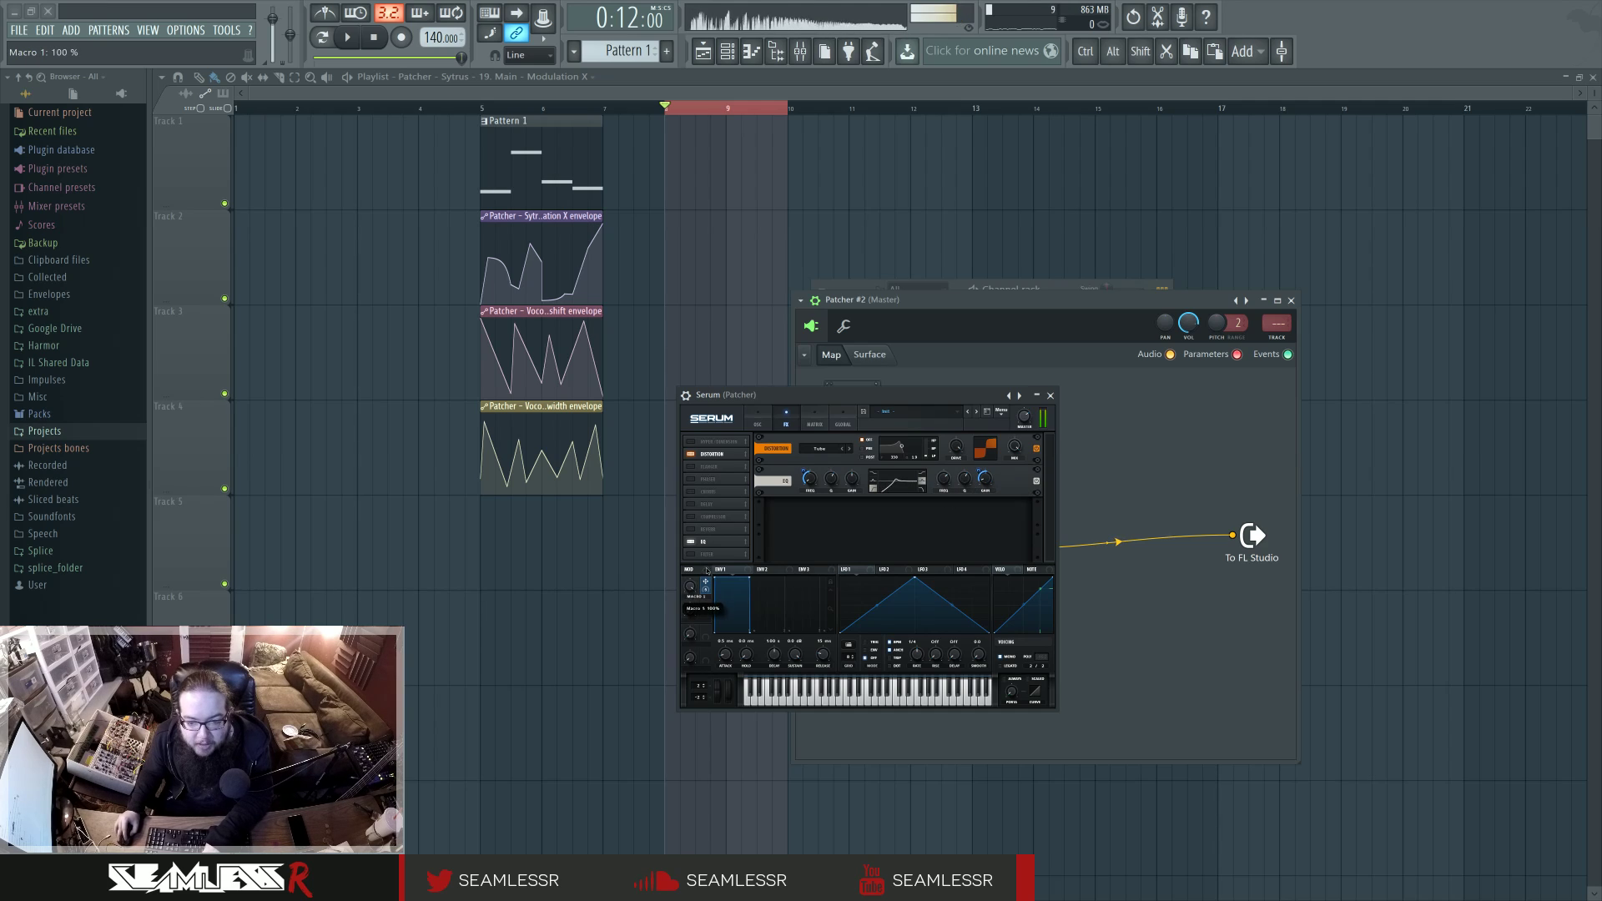
{"action": "left_click_drag", "start_coordinate": [685, 663], "coordinate": [681, 600]}
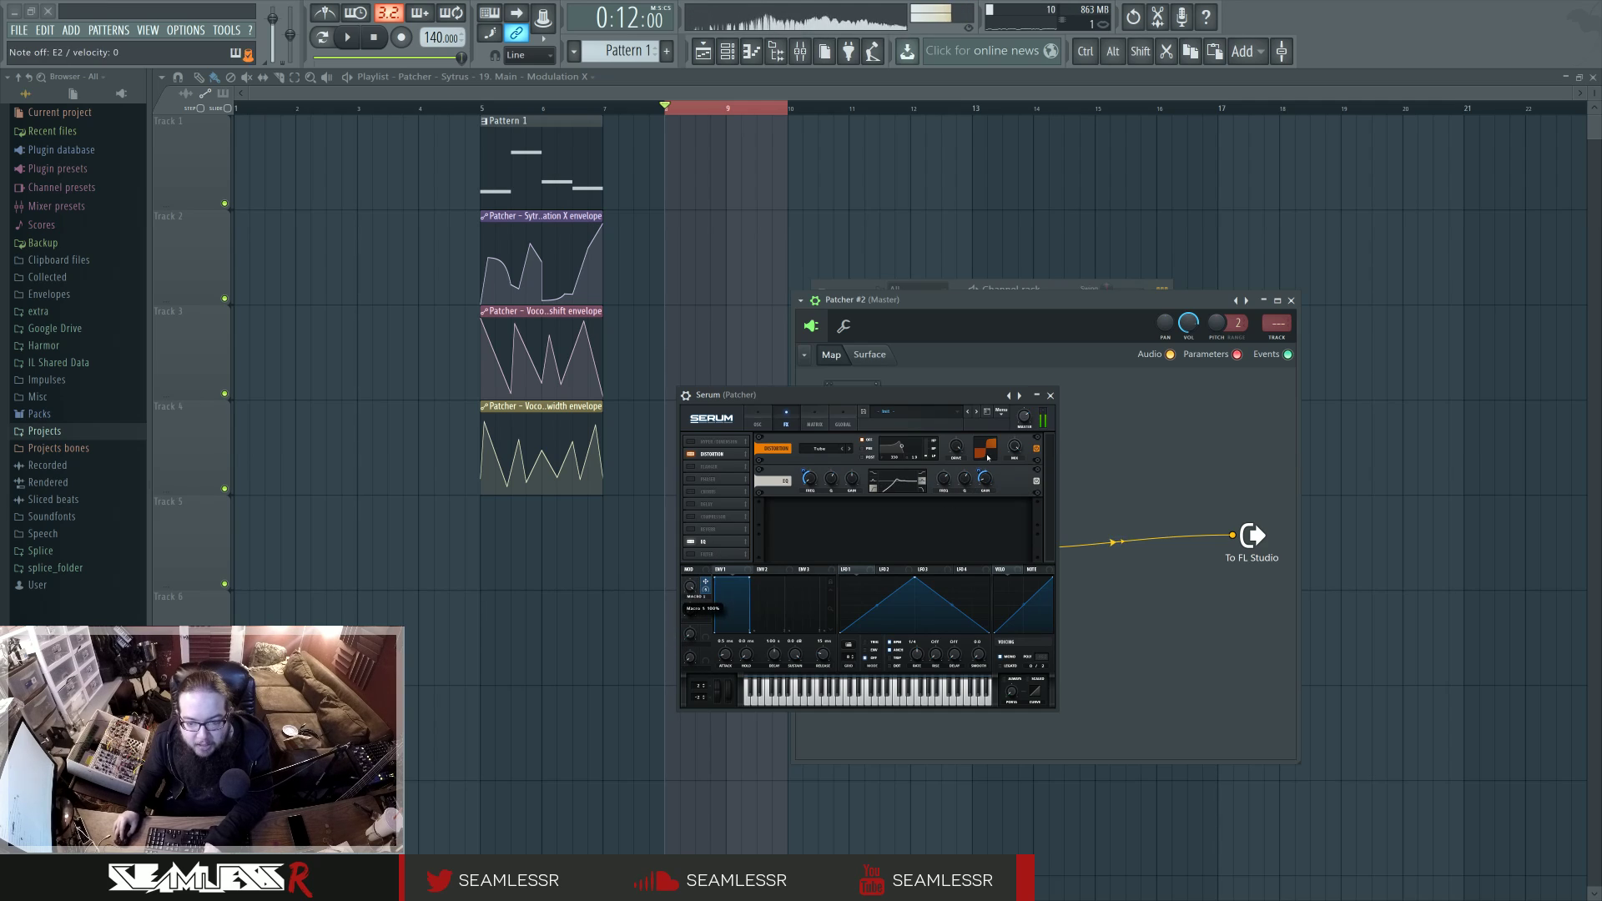
Modulate the EQ's high-band frequency from Macro 1 by about 26 and sweep the macro to audition it.
{"action": "mouse_move", "coordinate": [944, 479]}
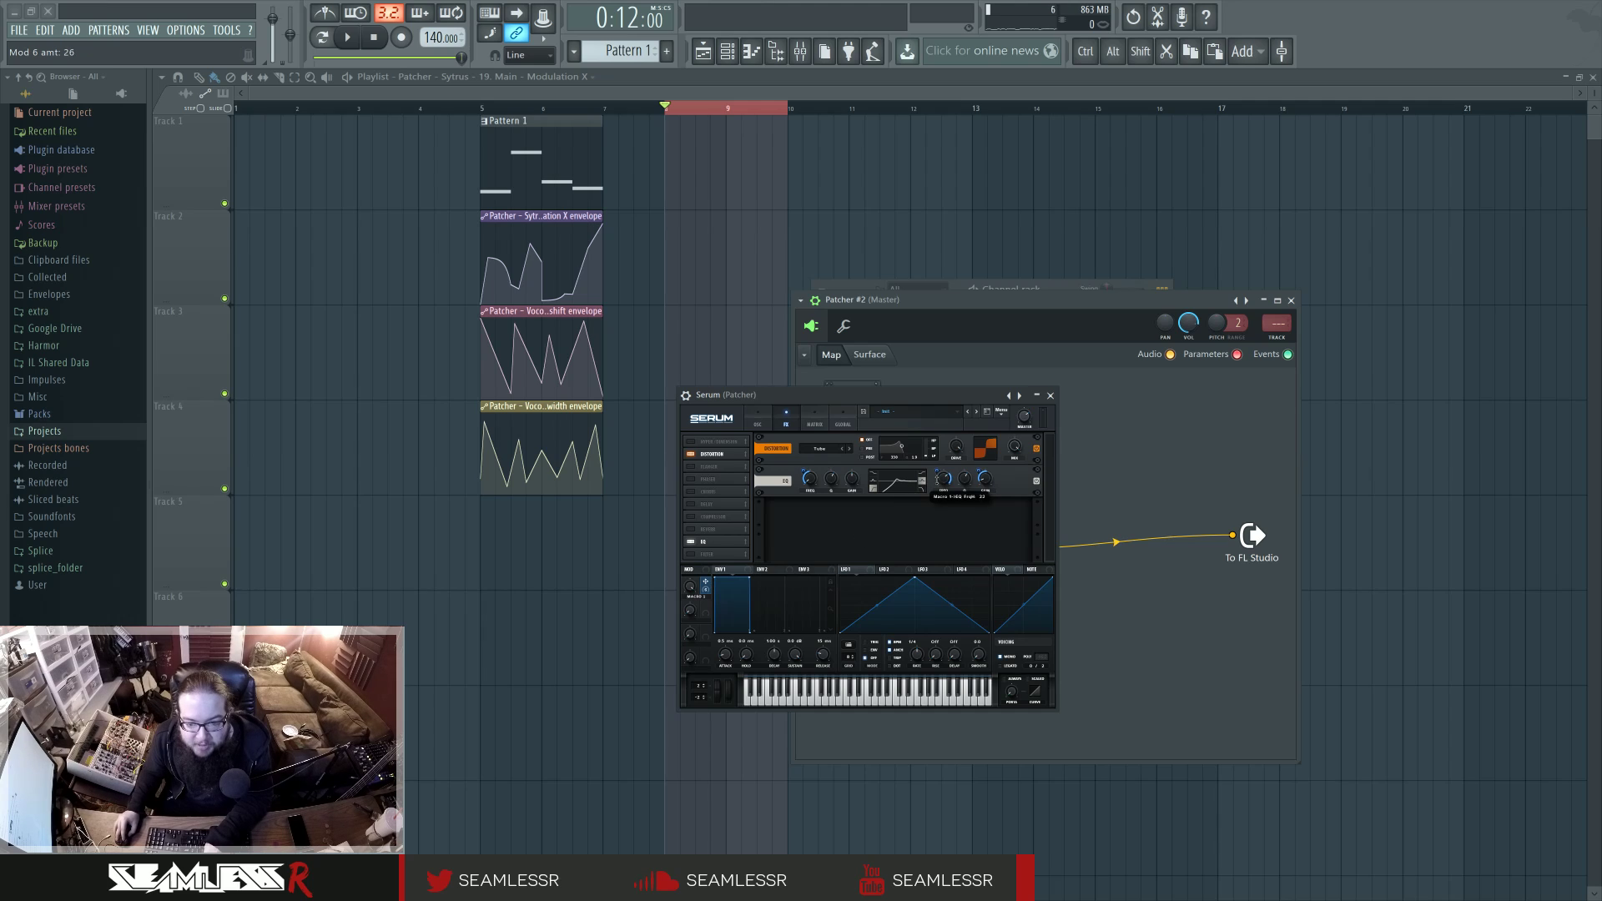
{"action": "mouse_move", "coordinate": [689, 599]}
{"action": "left_mouse_down"}
{"action": "mouse_move", "coordinate": [695, 645]}
{"action": "mouse_move", "coordinate": [689, 587]}
{"action": "left_mouse_up"}
{"action": "left_click_drag", "start_coordinate": [686, 680], "coordinate": [641, 687]}
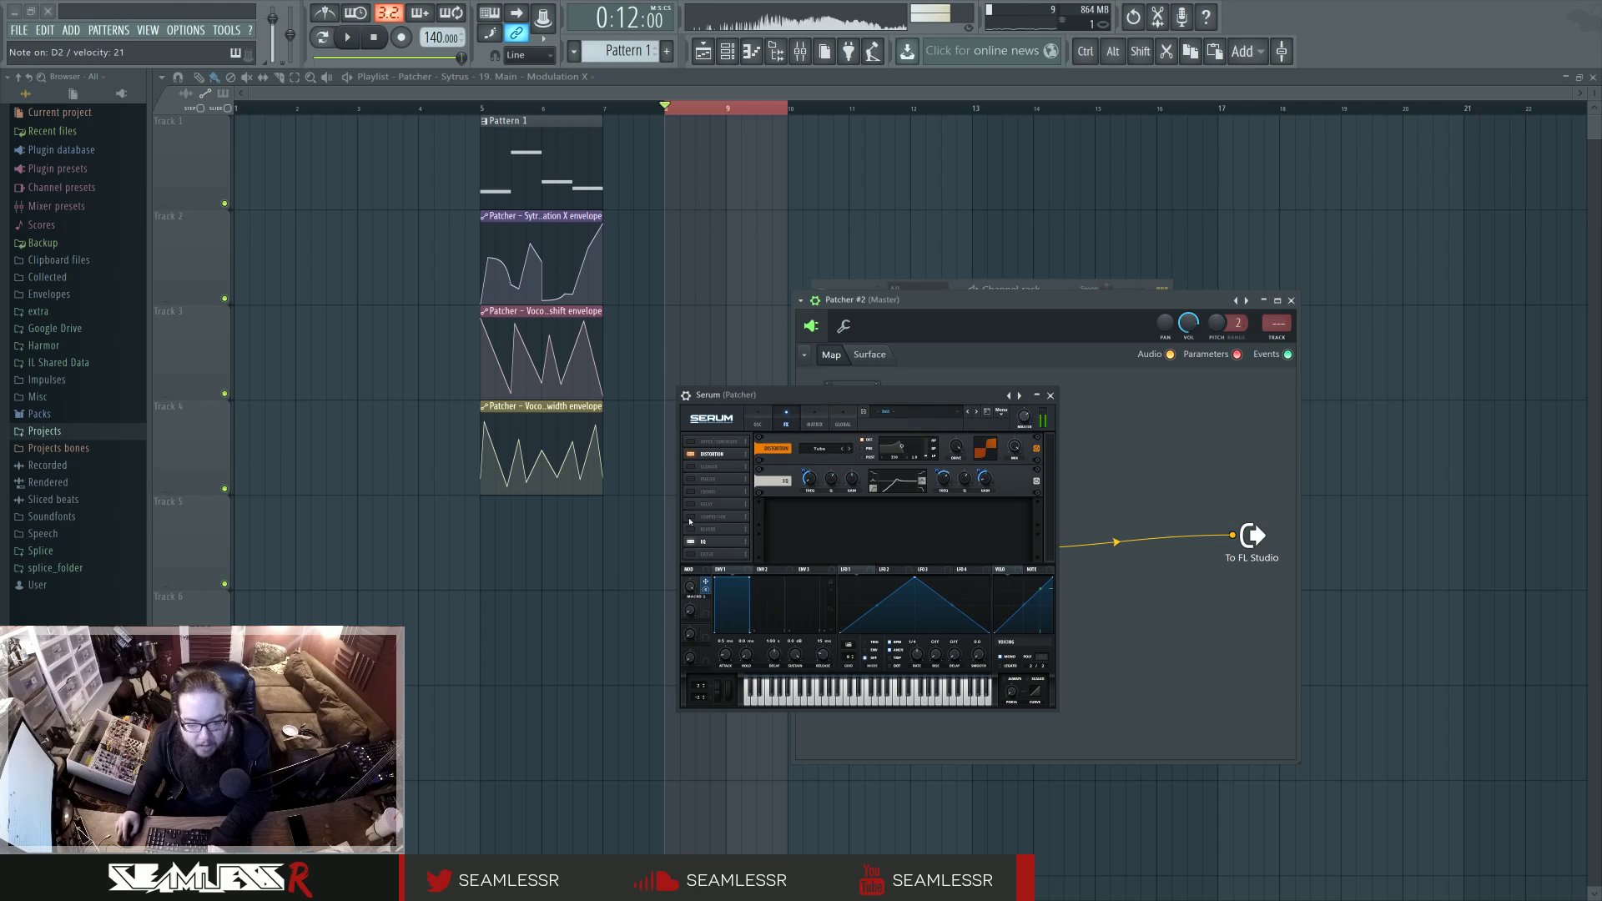
Enable Serum's Filter effect after the EQ and set its type to Allpasses.
{"action": "left_click", "coordinate": [689, 557]}
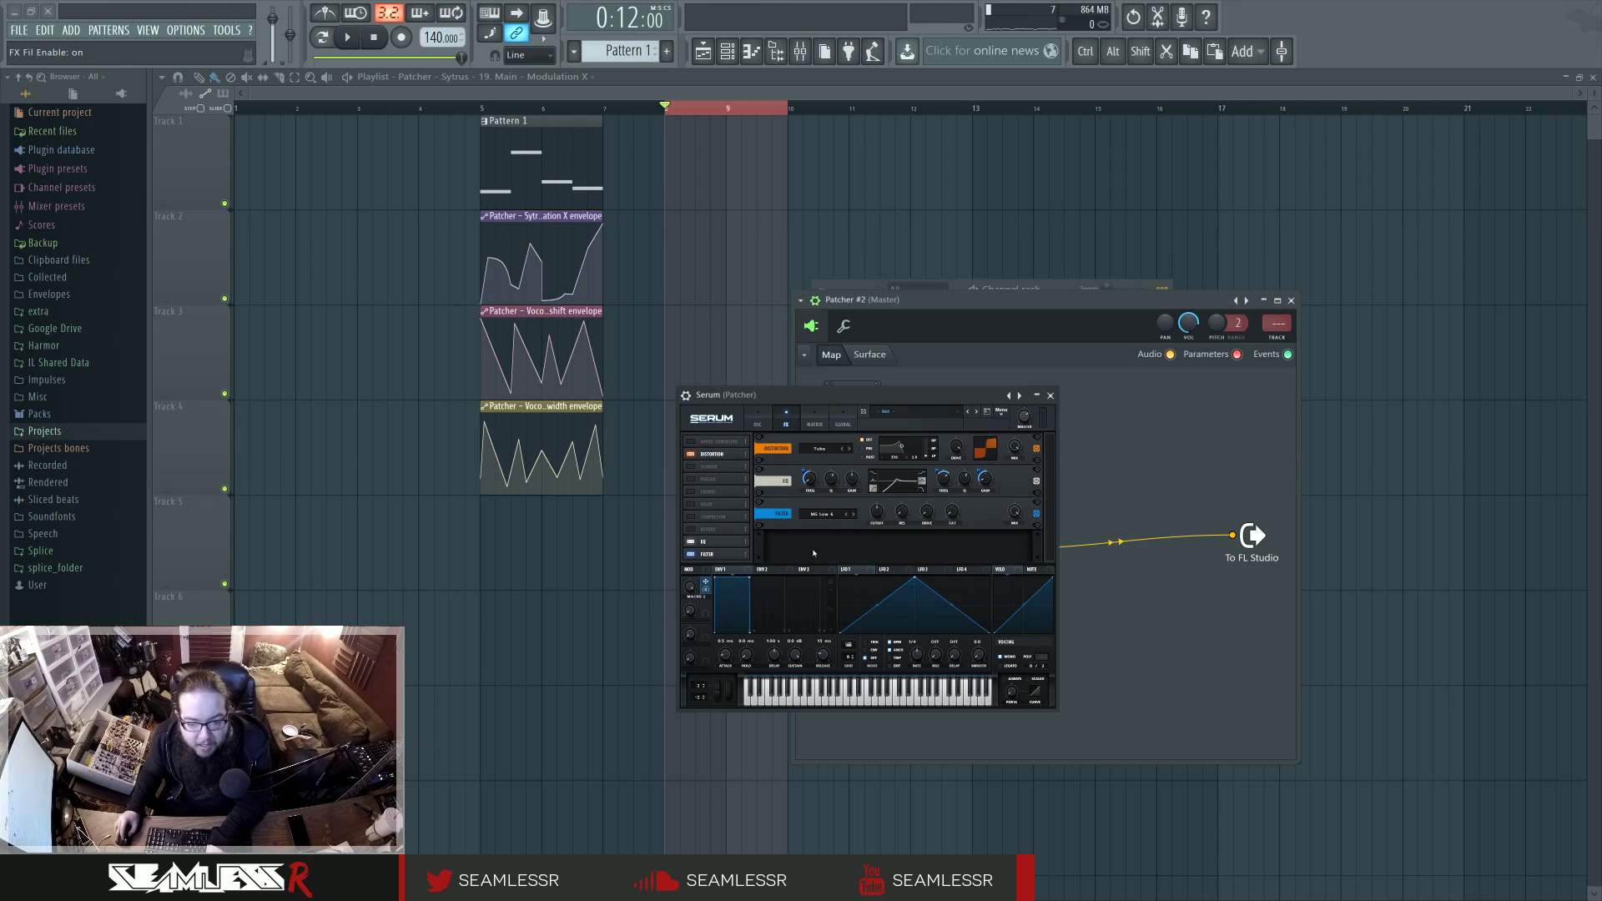
{"action": "left_click", "coordinate": [822, 514]}
{"action": "mouse_move", "coordinate": [824, 551]}
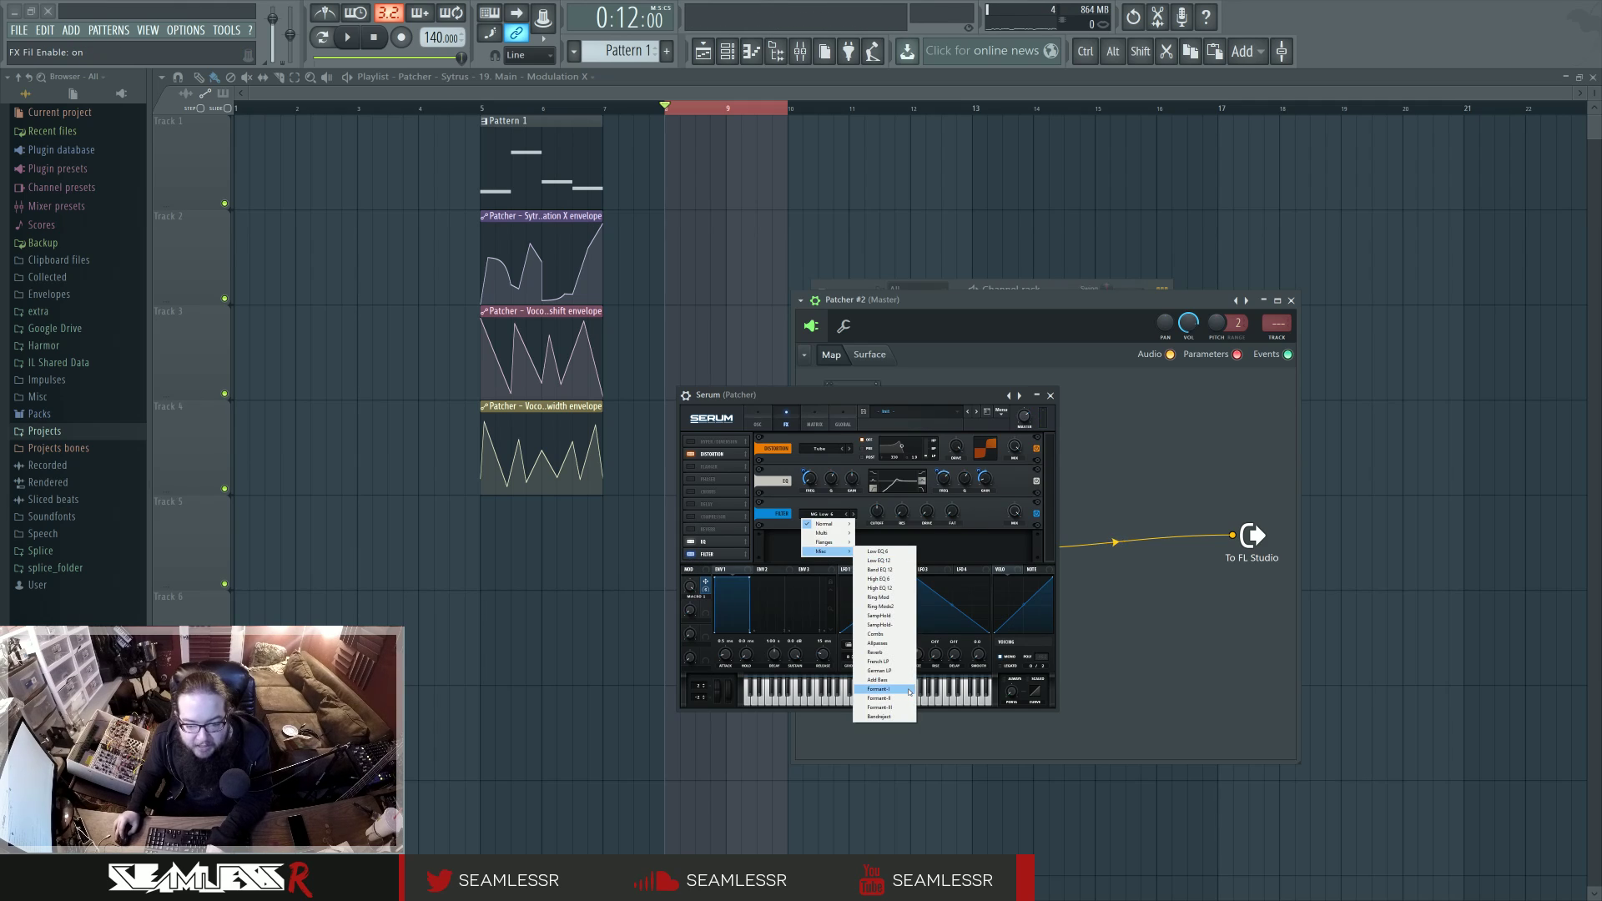
{"action": "left_click", "coordinate": [892, 643]}
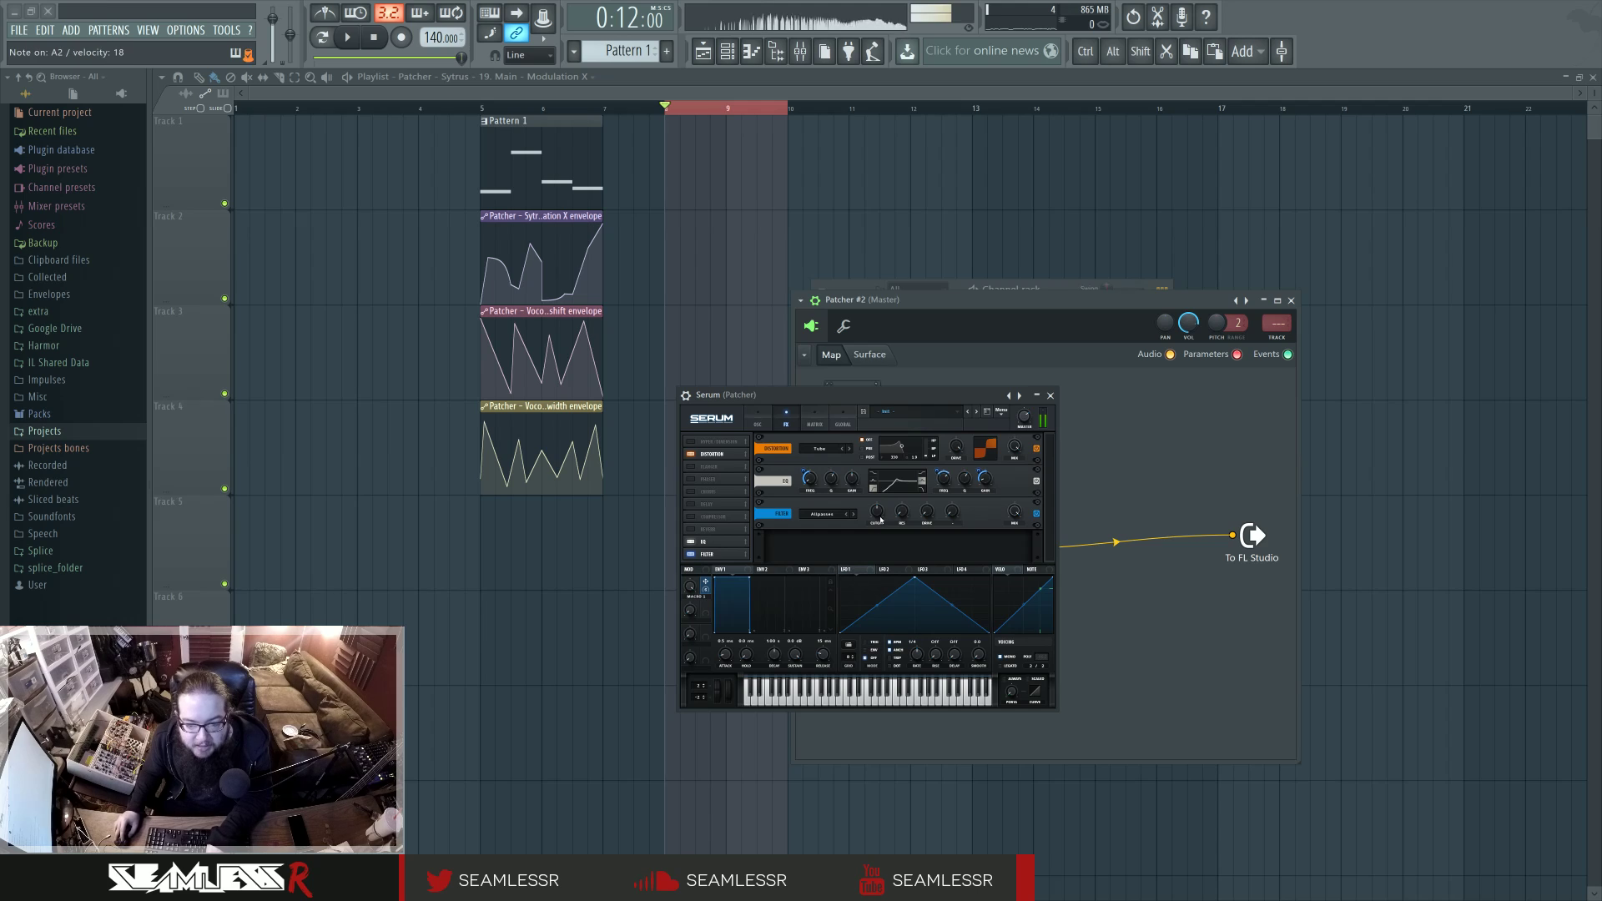
Modulate the Filter effect's cutoff from Macro 1, set the cutoff to about 231 Hz, and sweep the macro to audition it.
{"action": "left_click_drag", "start_coordinate": [881, 519], "coordinate": [878, 522]}
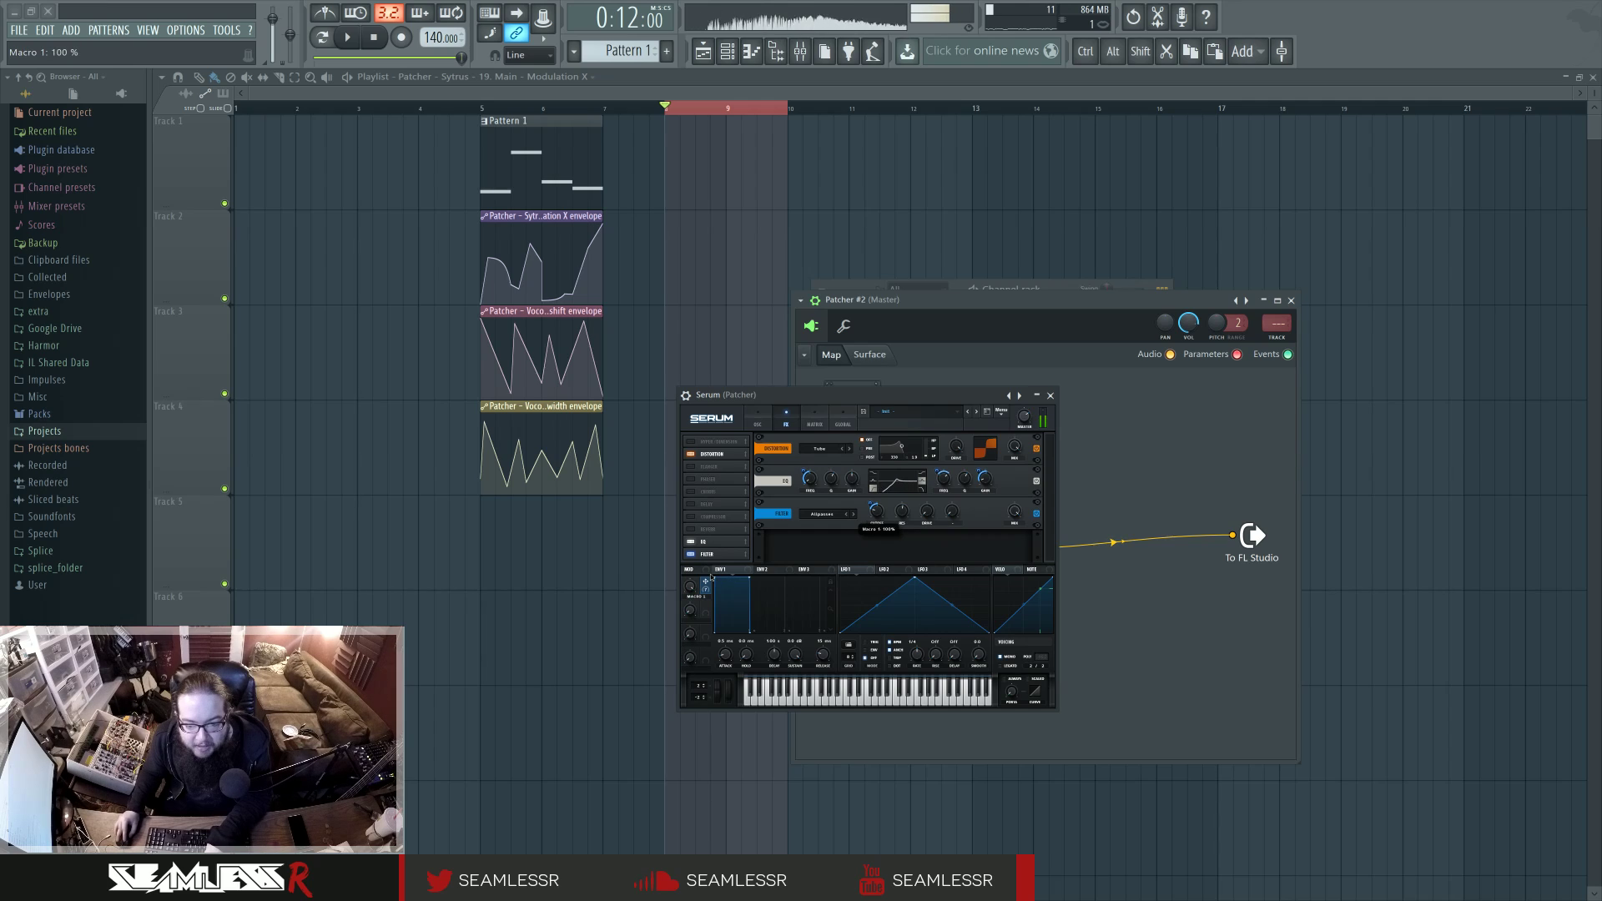
{"action": "left_click_drag", "start_coordinate": [710, 576], "coordinate": [875, 515]}
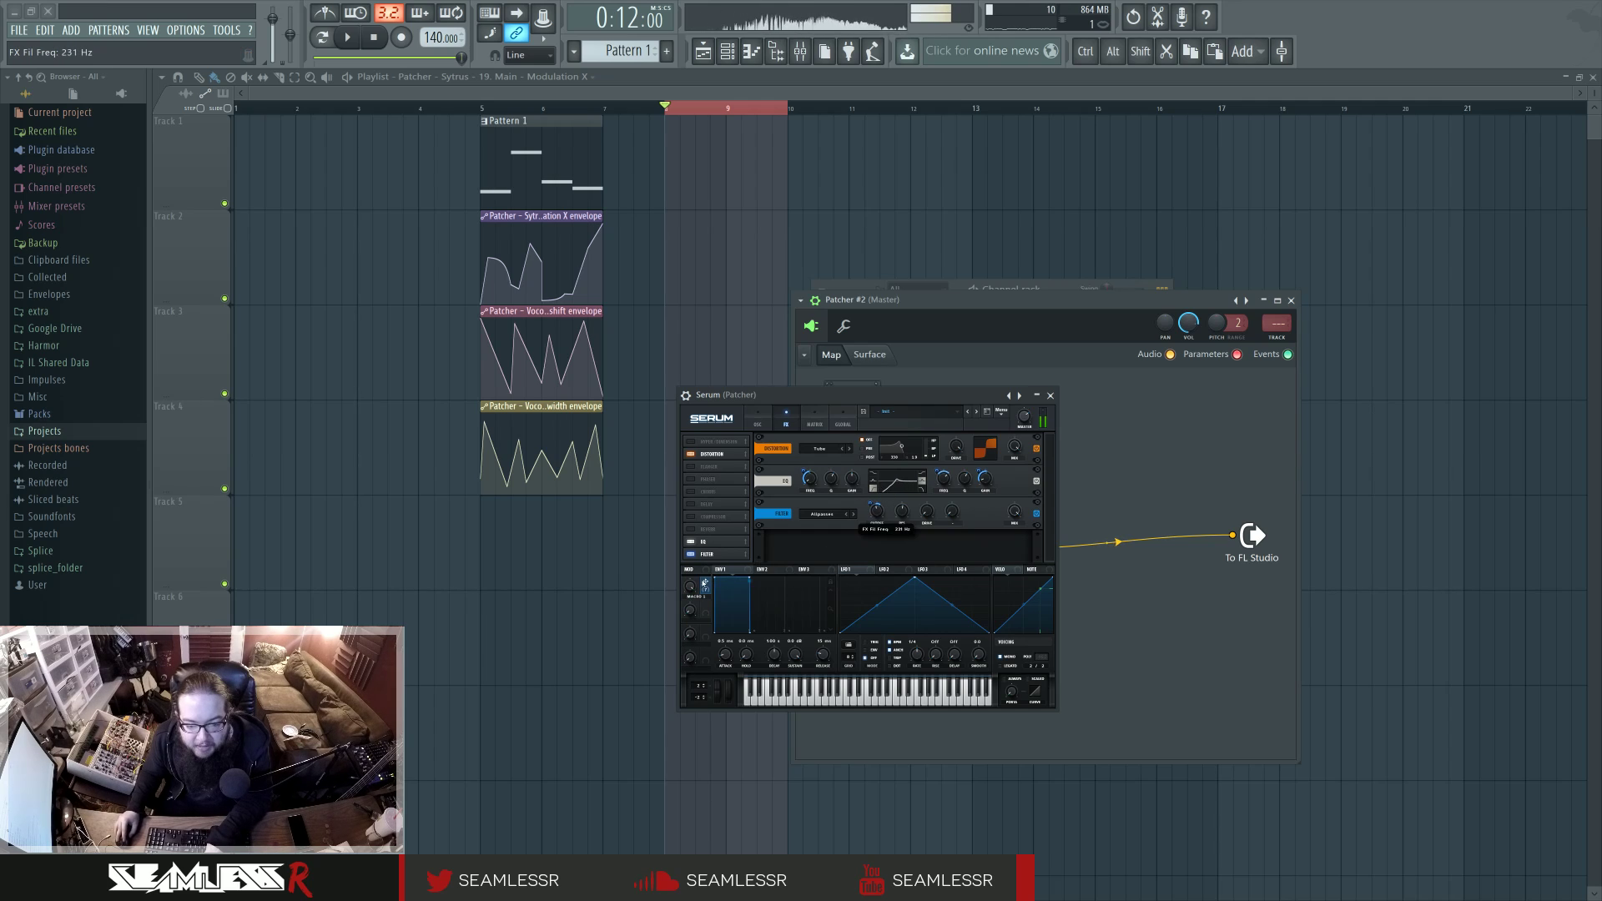
{"action": "left_click_drag", "start_coordinate": [679, 656], "coordinate": [678, 591]}
{"action": "left_click_drag", "start_coordinate": [668, 662], "coordinate": [676, 560]}
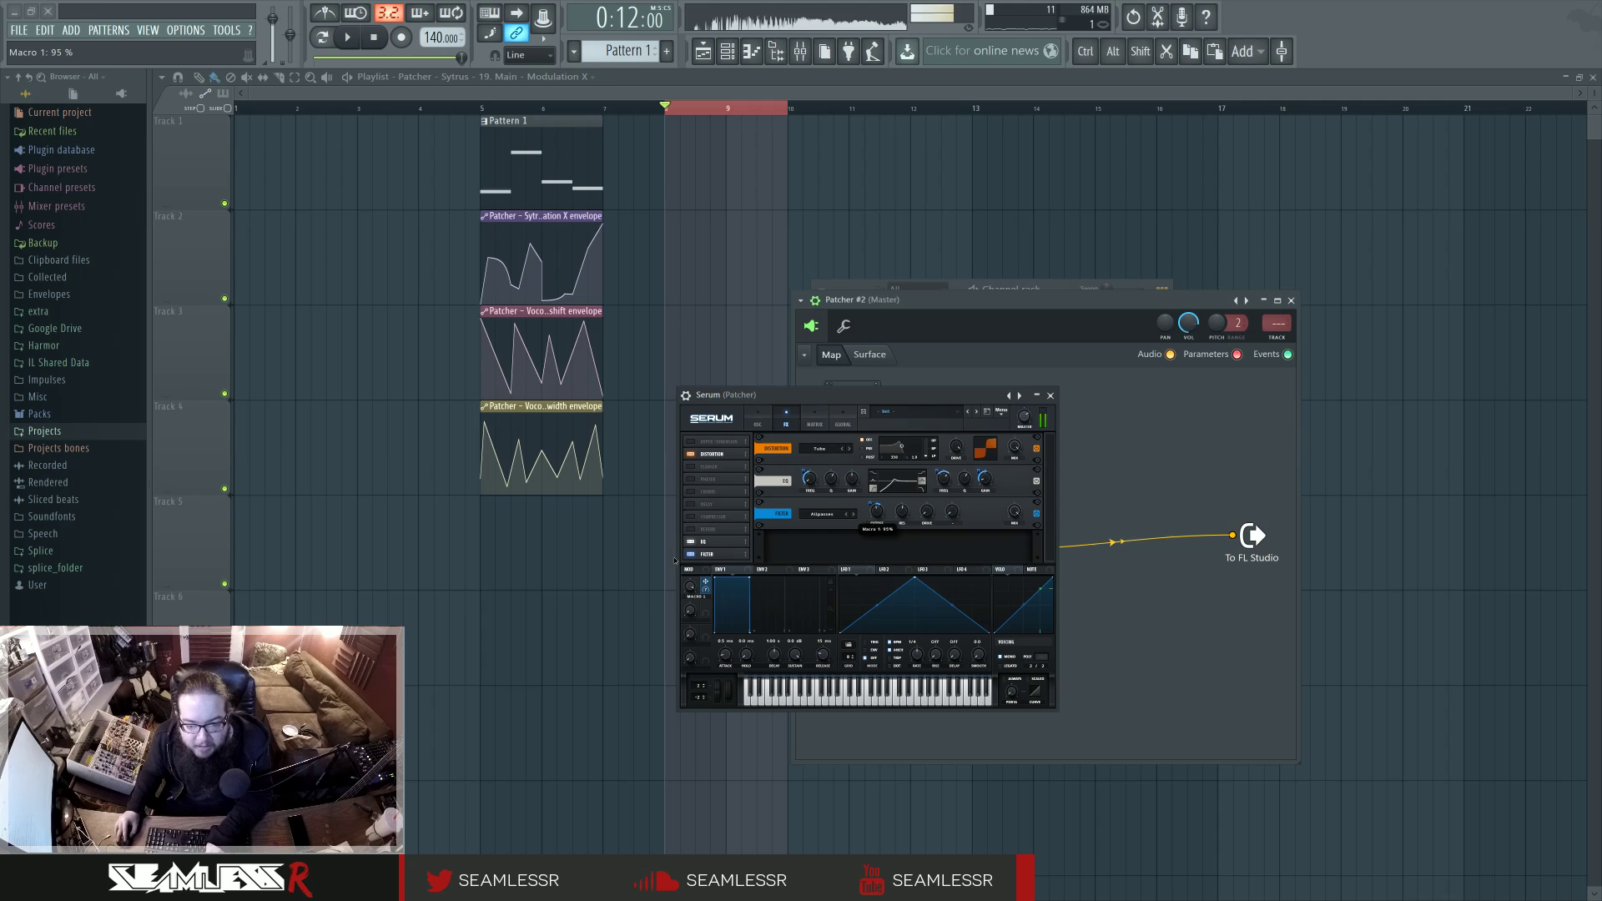
{"action": "left_click_drag", "start_coordinate": [665, 689], "coordinate": [694, 528]}
{"action": "left_click_drag", "start_coordinate": [673, 703], "coordinate": [648, 597]}
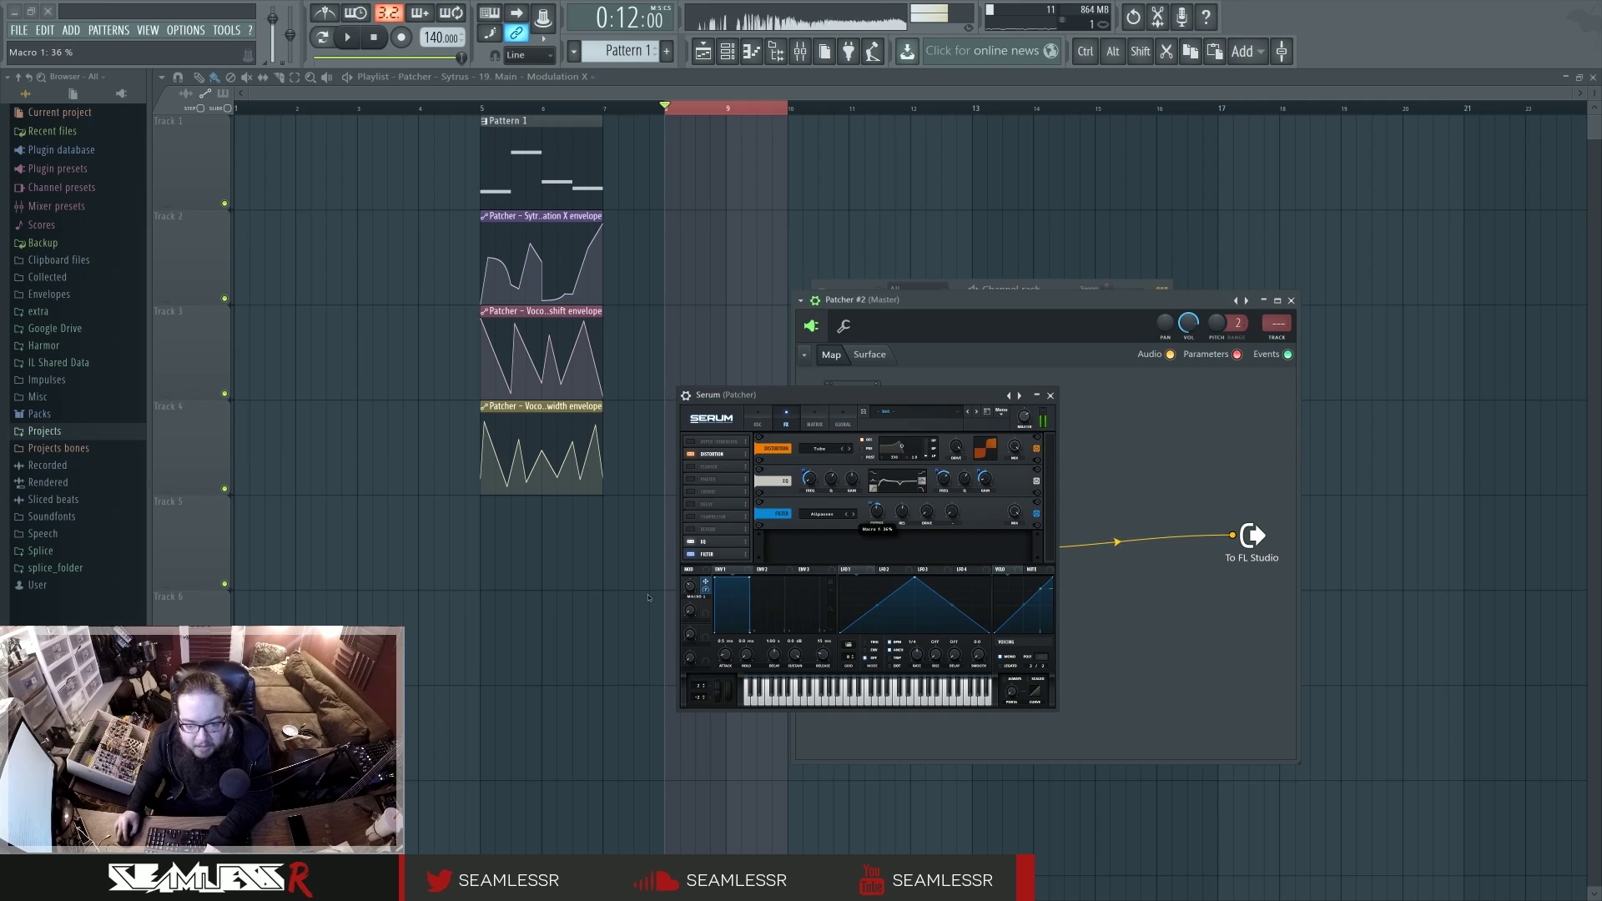
{"action": "left_click_drag", "start_coordinate": [667, 654], "coordinate": [736, 583]}
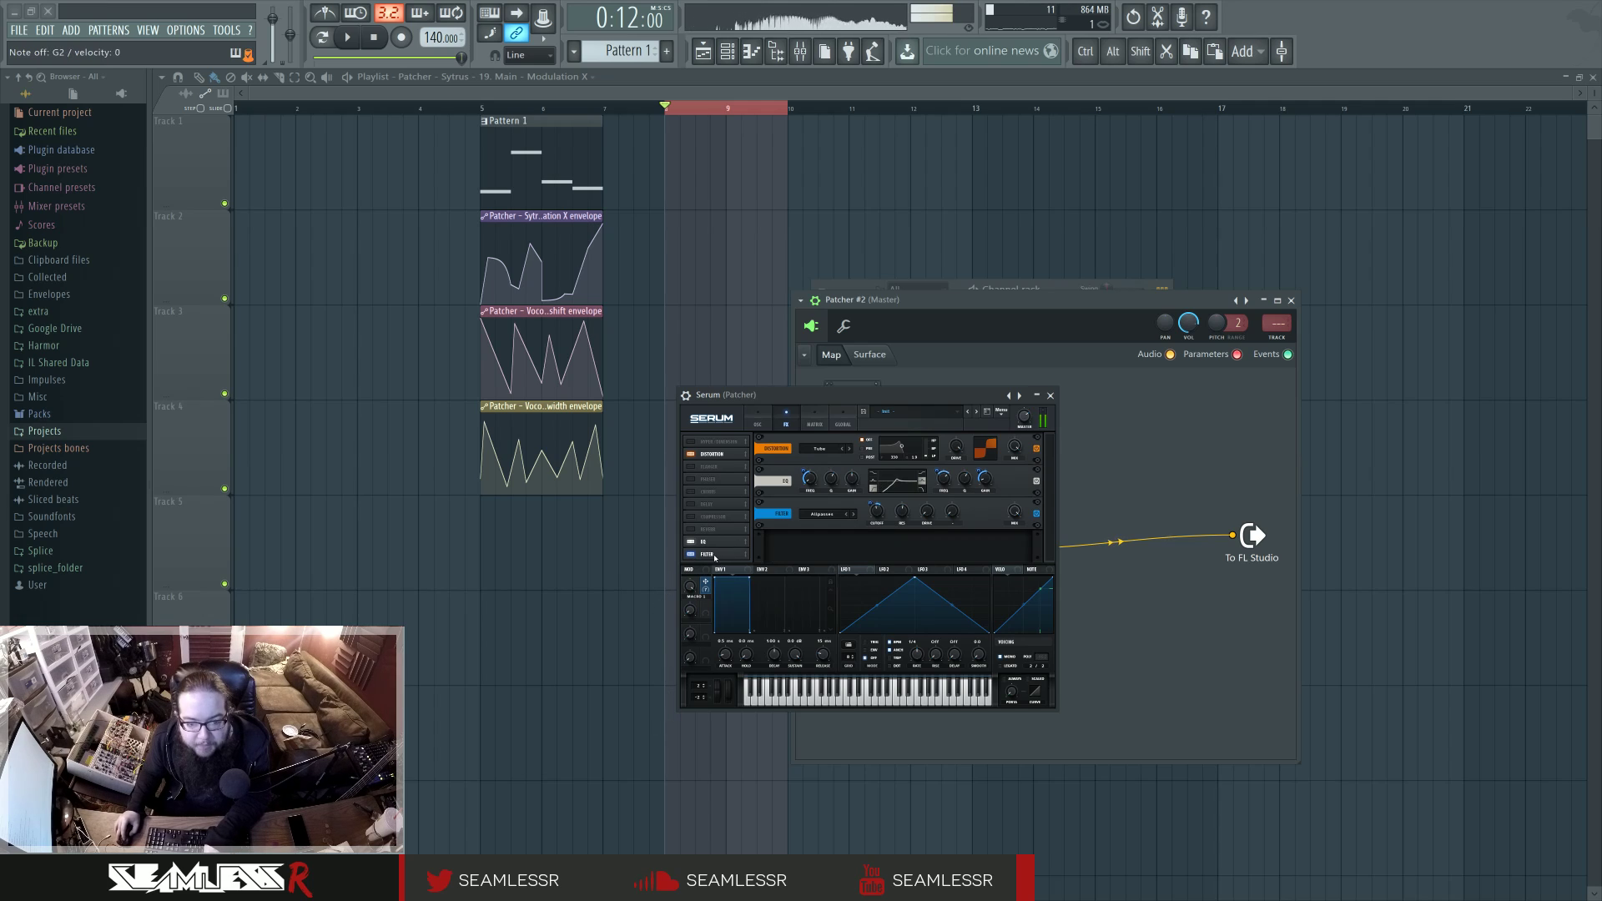
Add a multiband Compressor after the Filter effect, adjust its threshold, and sweep Macro 1 to audition the result.
{"action": "left_click", "coordinate": [689, 517]}
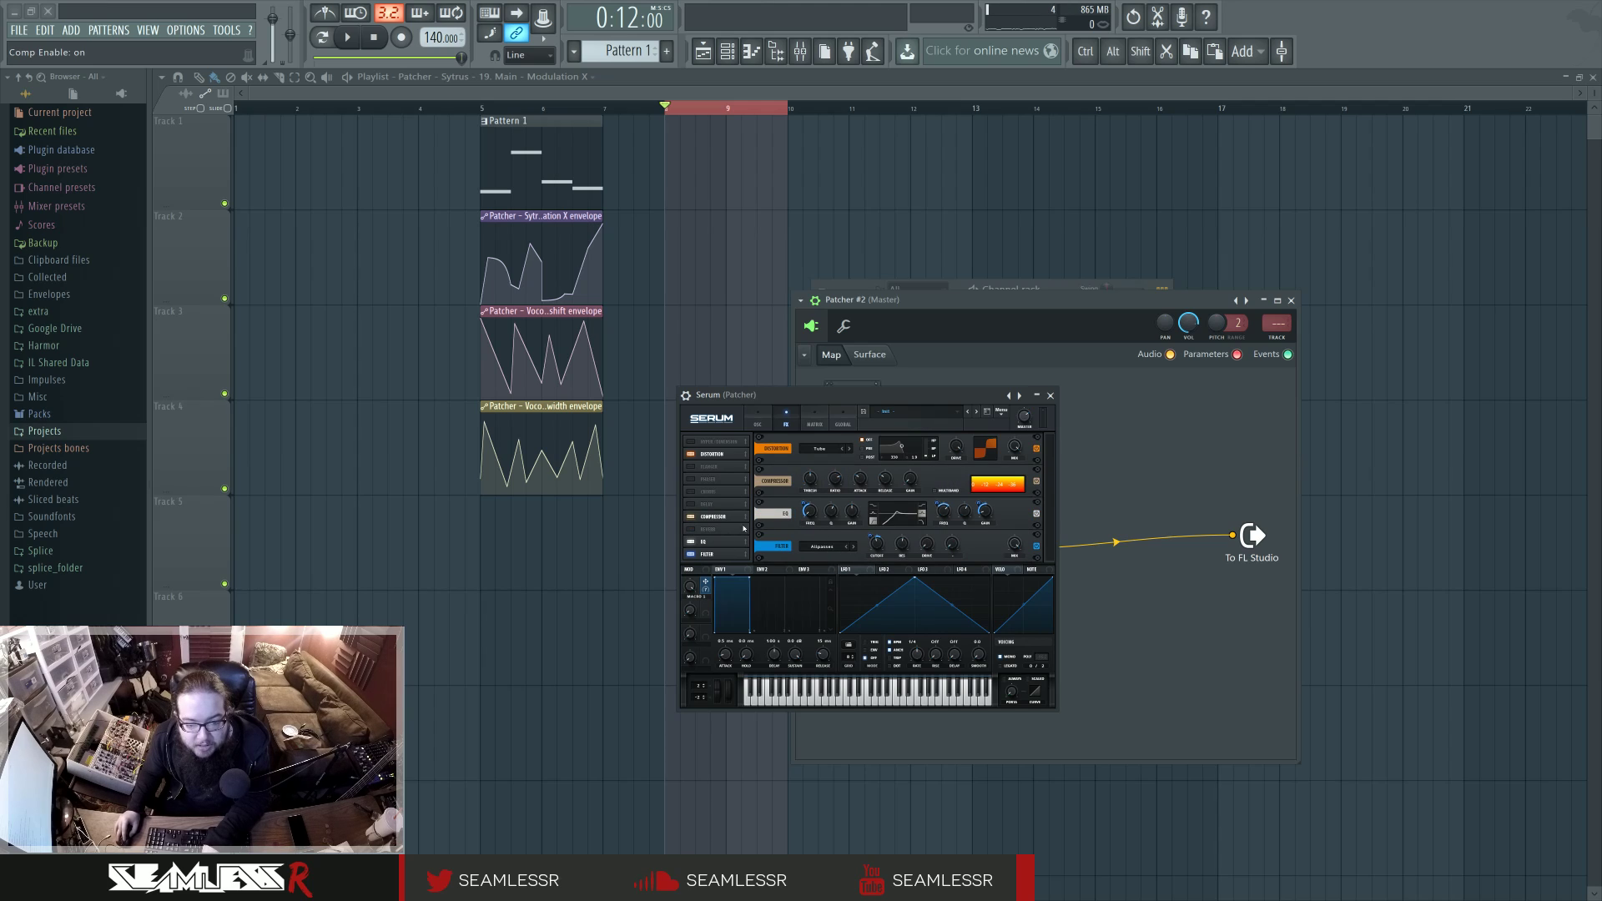
{"action": "left_click_drag", "start_coordinate": [745, 517], "coordinate": [743, 559]}
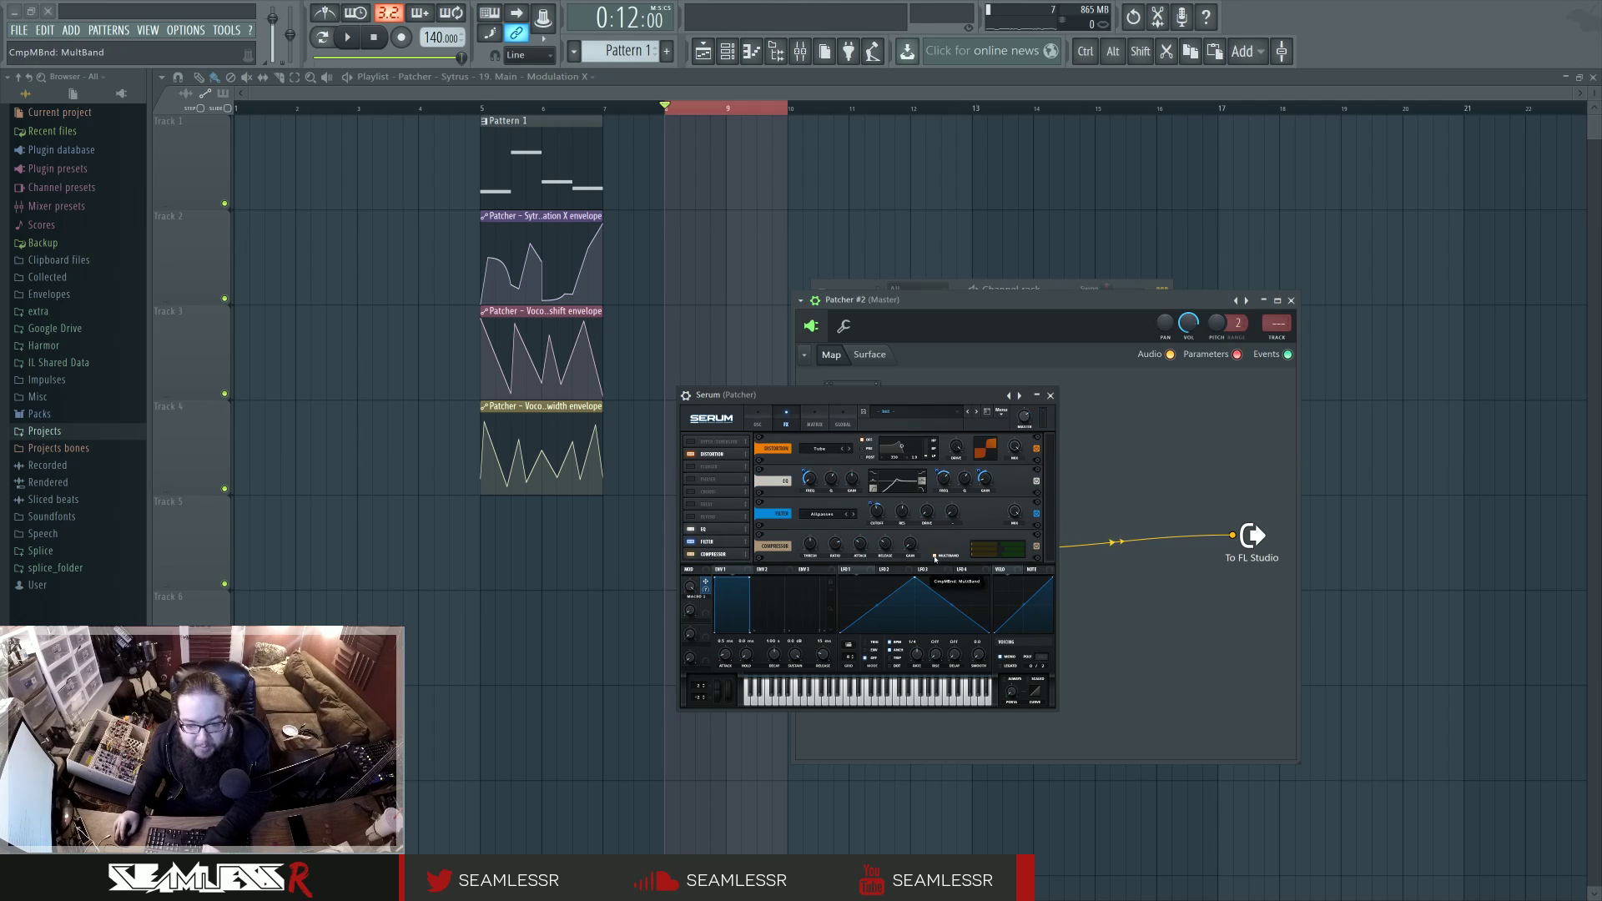
{"action": "left_click_drag", "start_coordinate": [811, 547], "coordinate": [811, 556]}
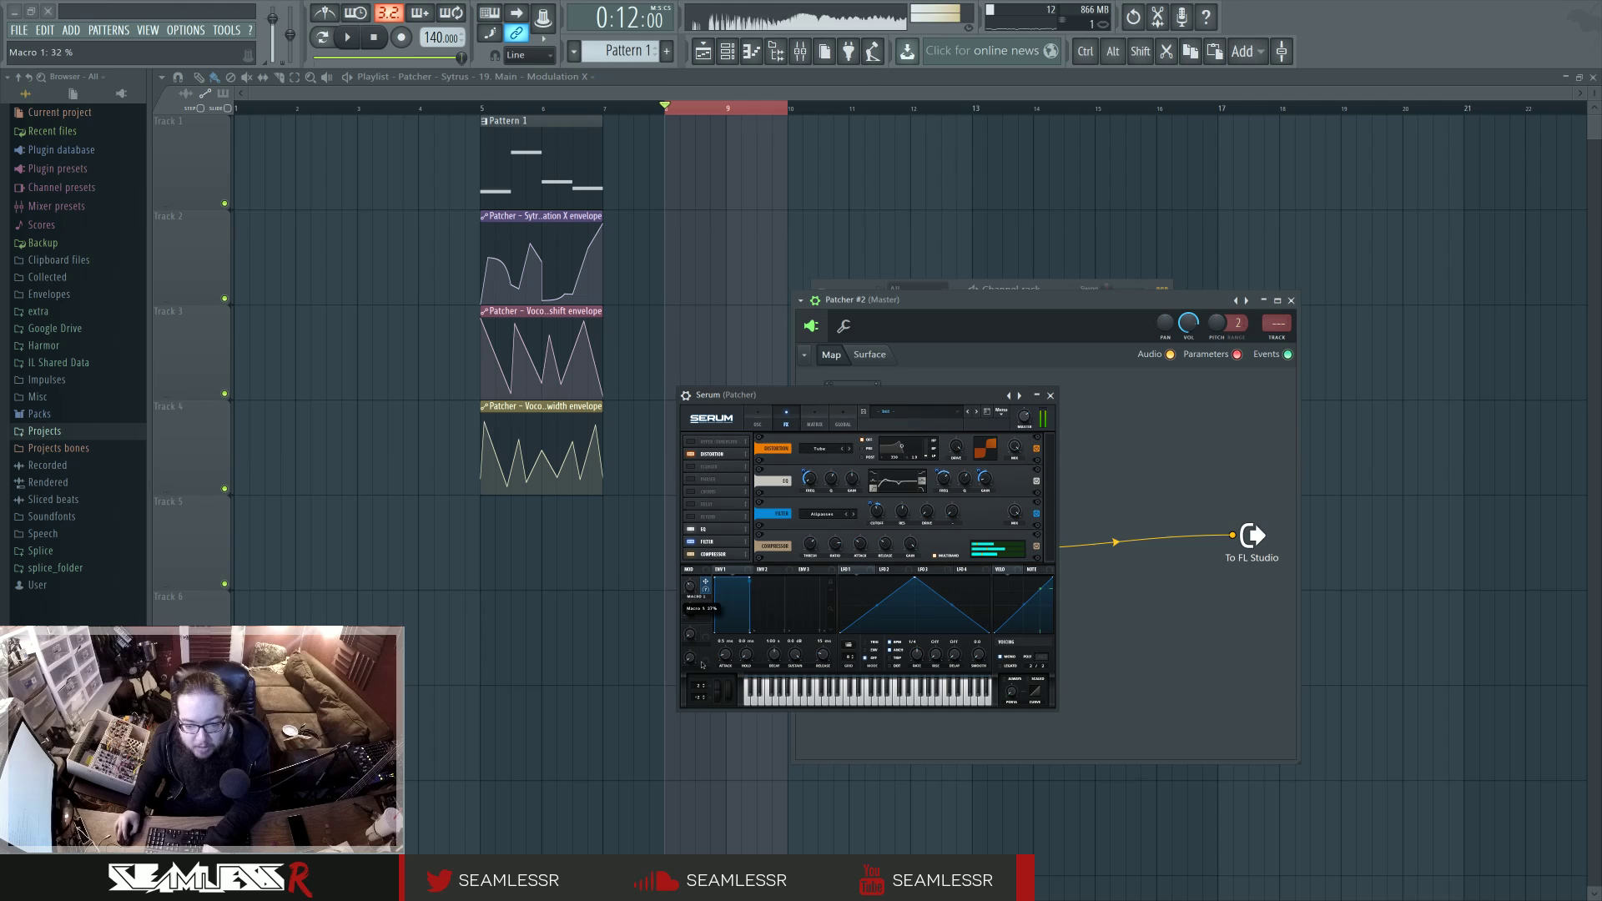
{"action": "left_click_drag", "start_coordinate": [686, 667], "coordinate": [699, 561]}
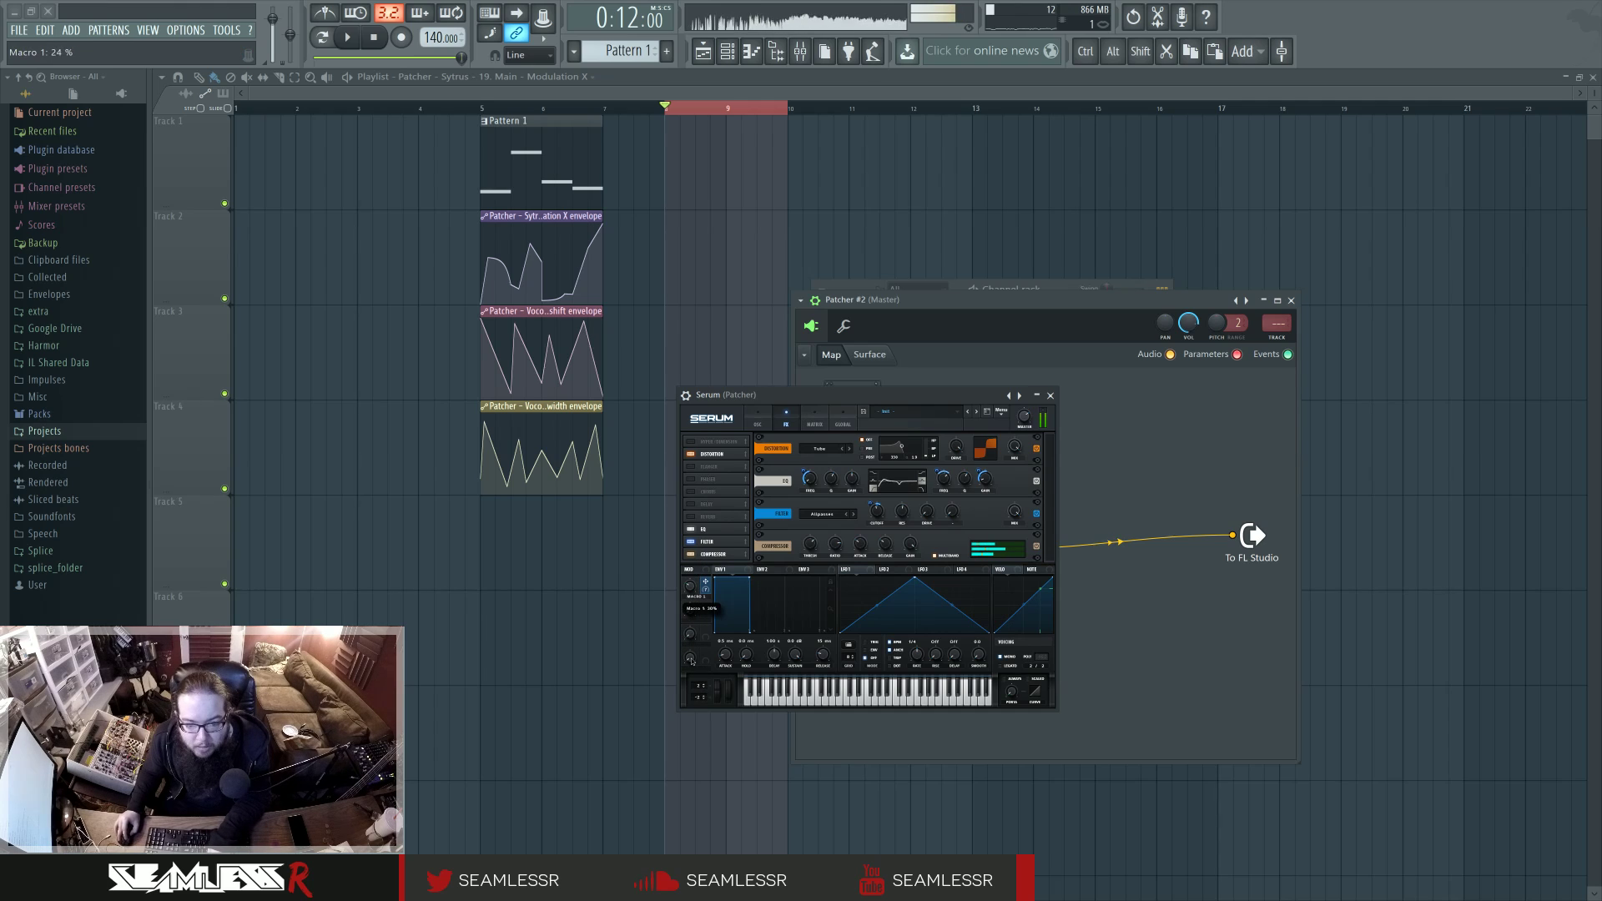
{"action": "left_click_drag", "start_coordinate": [691, 661], "coordinate": [714, 719]}
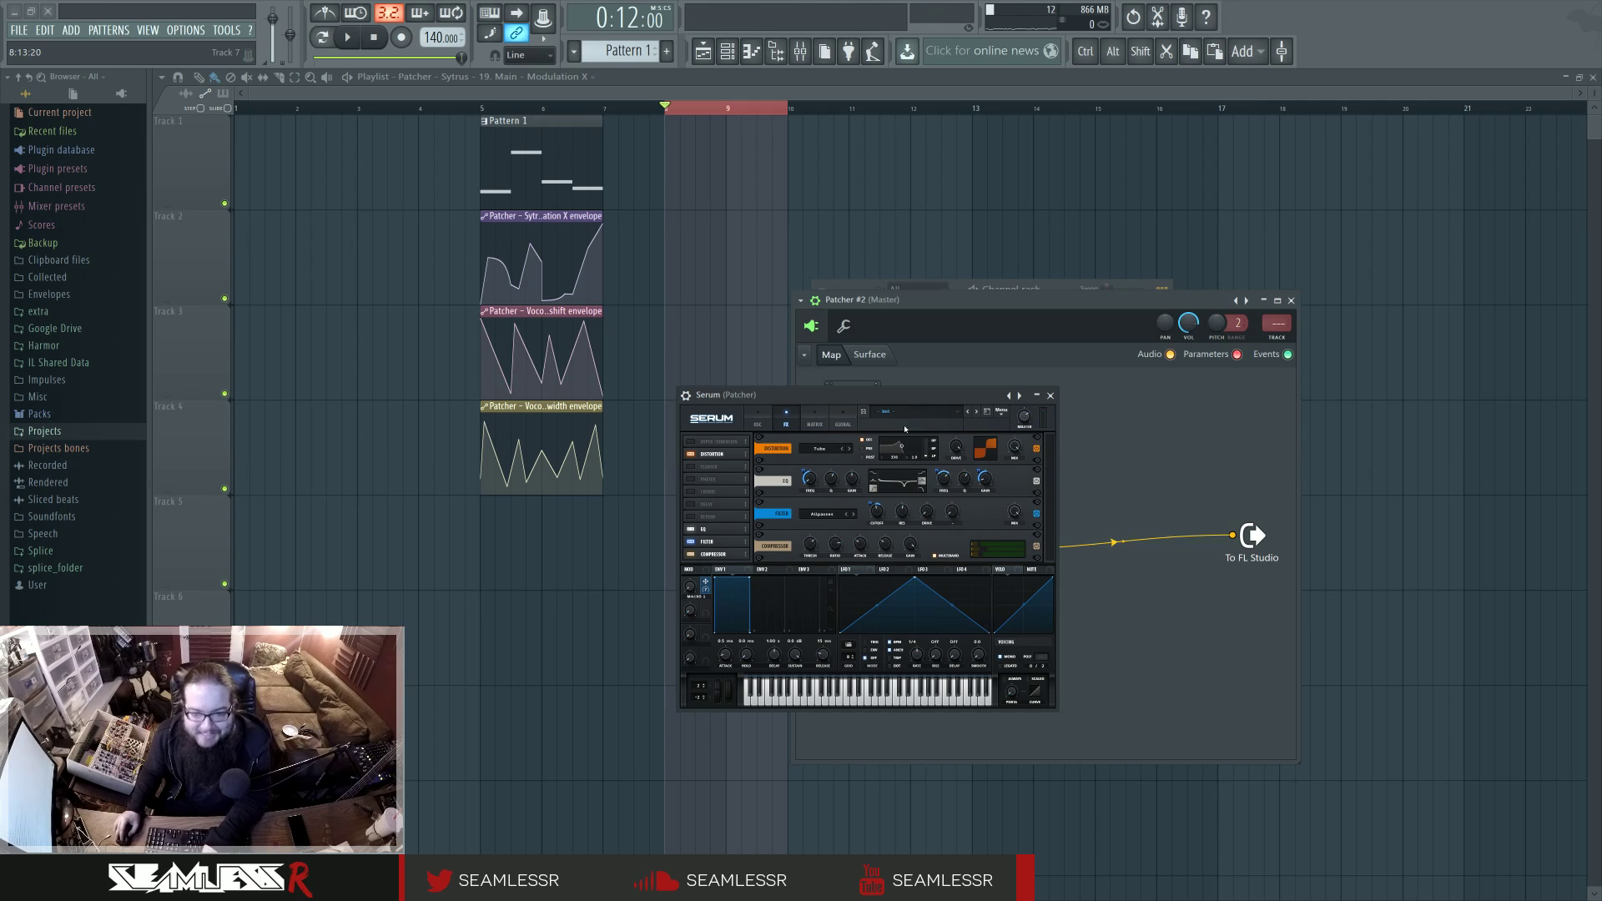
Adjust Serum's portamento time, work Macro 1 to test the glide, and reposition the Serum window over the Patcher map.
{"action": "left_click_drag", "start_coordinate": [893, 401], "coordinate": [885, 421]}
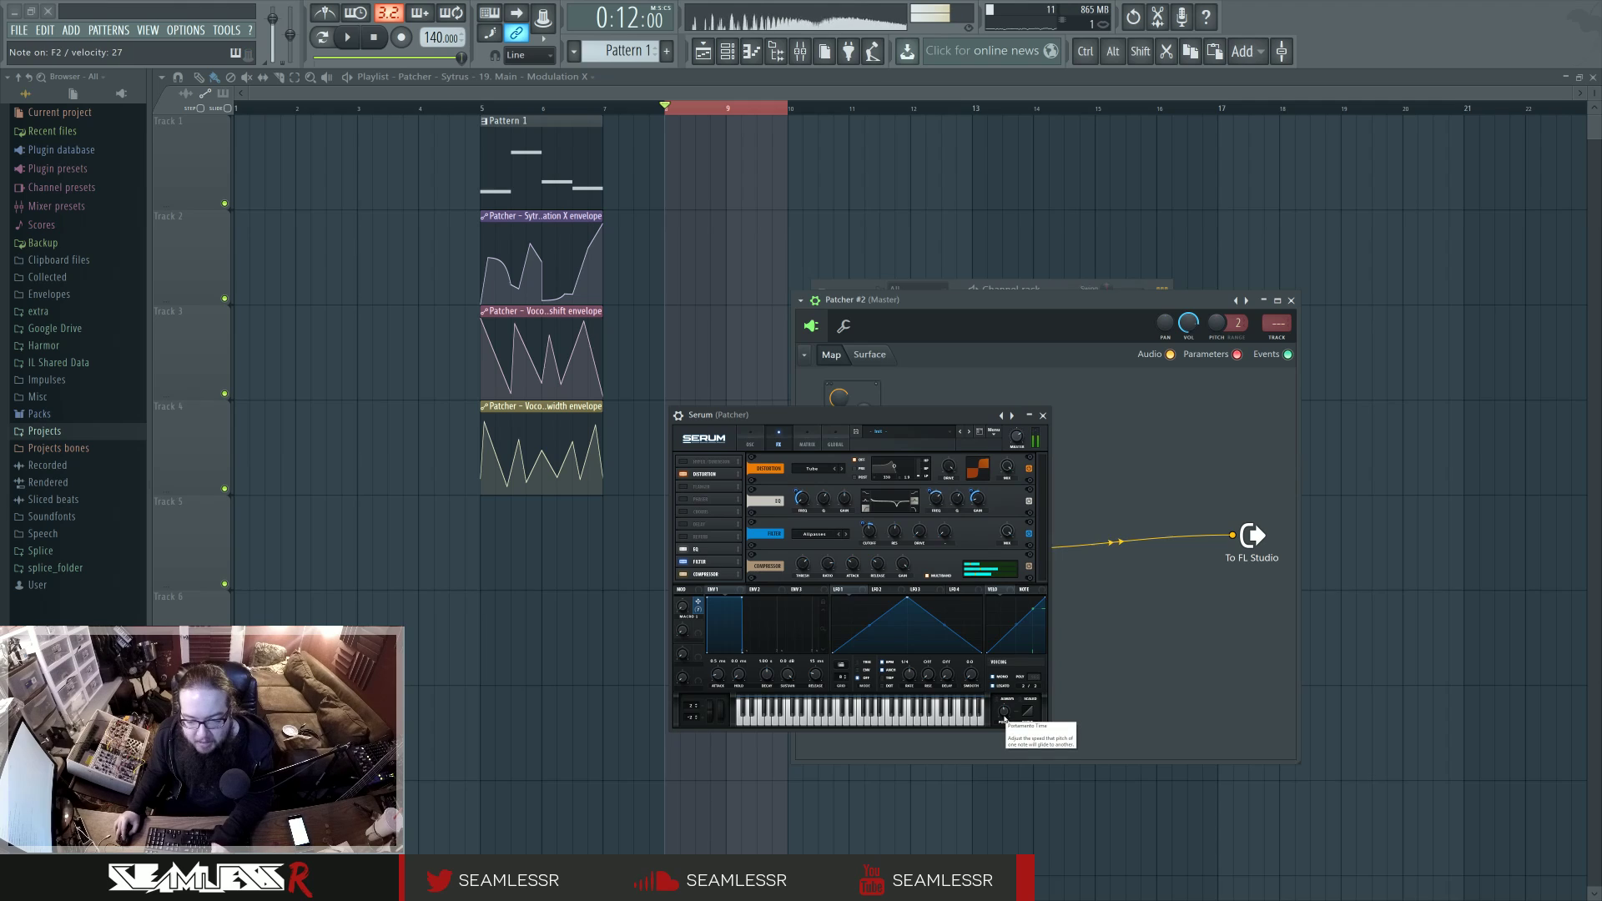
{"action": "left_click_drag", "start_coordinate": [1005, 719], "coordinate": [1005, 716]}
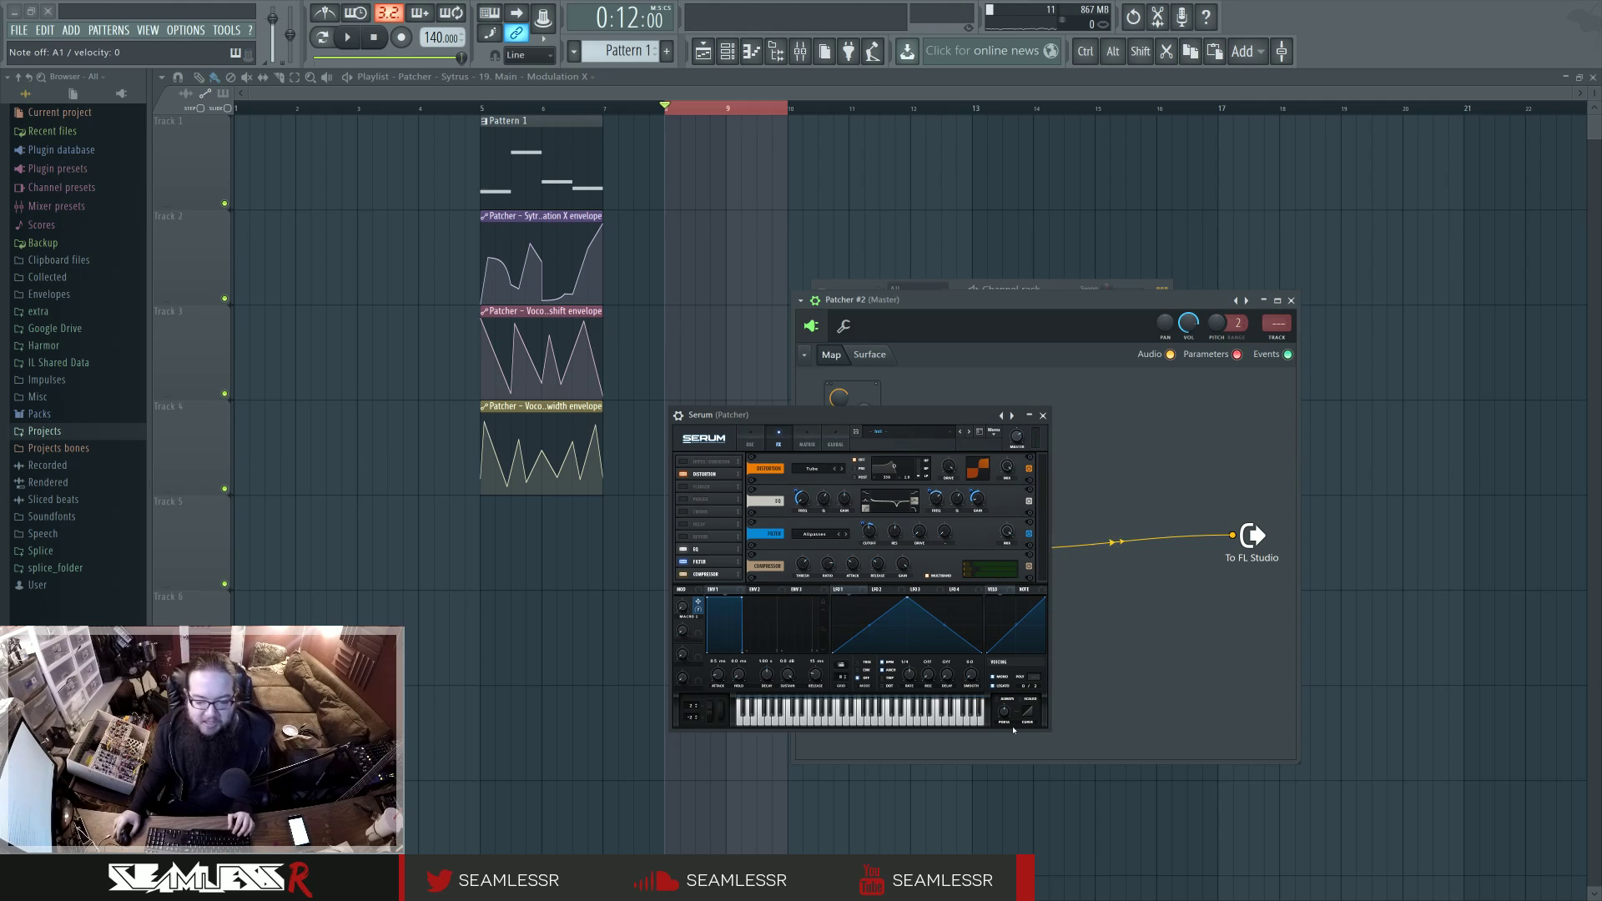
{"action": "left_click_drag", "start_coordinate": [685, 614], "coordinate": [711, 641]}
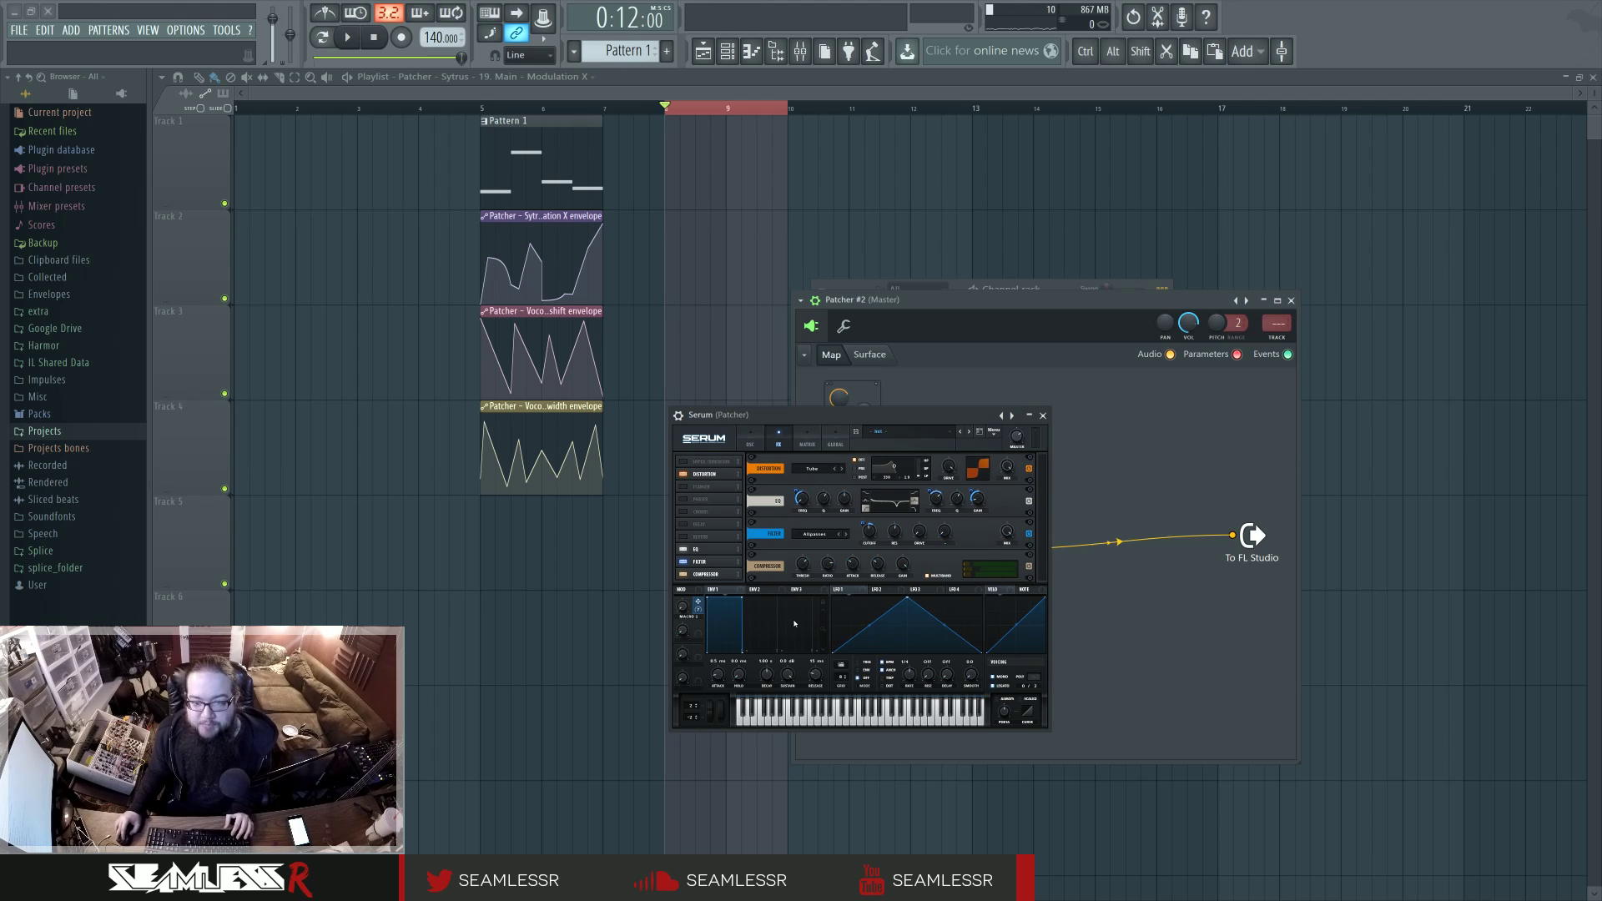
{"action": "mouse_move", "coordinate": [838, 415]}
{"action": "left_mouse_down"}
{"action": "mouse_move", "coordinate": [1032, 517]}
{"action": "mouse_move", "coordinate": [1220, 351]}
{"action": "mouse_move", "coordinate": [1273, 479]}
{"action": "mouse_move", "coordinate": [824, 369]}
{"action": "mouse_move", "coordinate": [857, 415]}
{"action": "mouse_move", "coordinate": [593, 565]}
{"action": "mouse_move", "coordinate": [831, 405]}
{"action": "mouse_move", "coordinate": [815, 408]}
{"action": "left_mouse_up"}
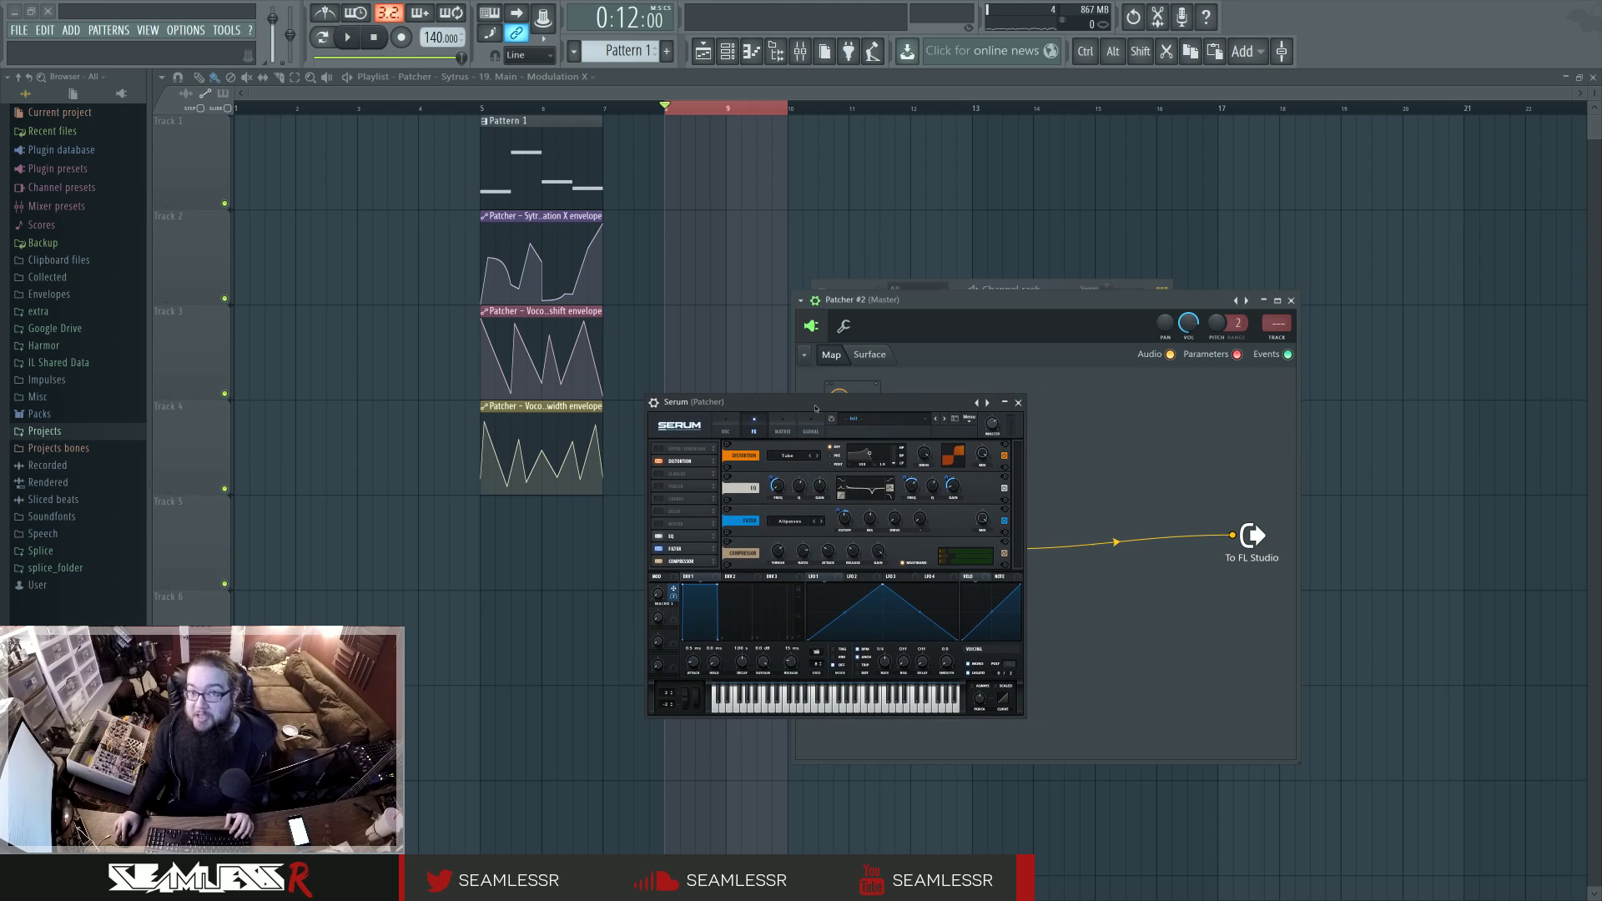